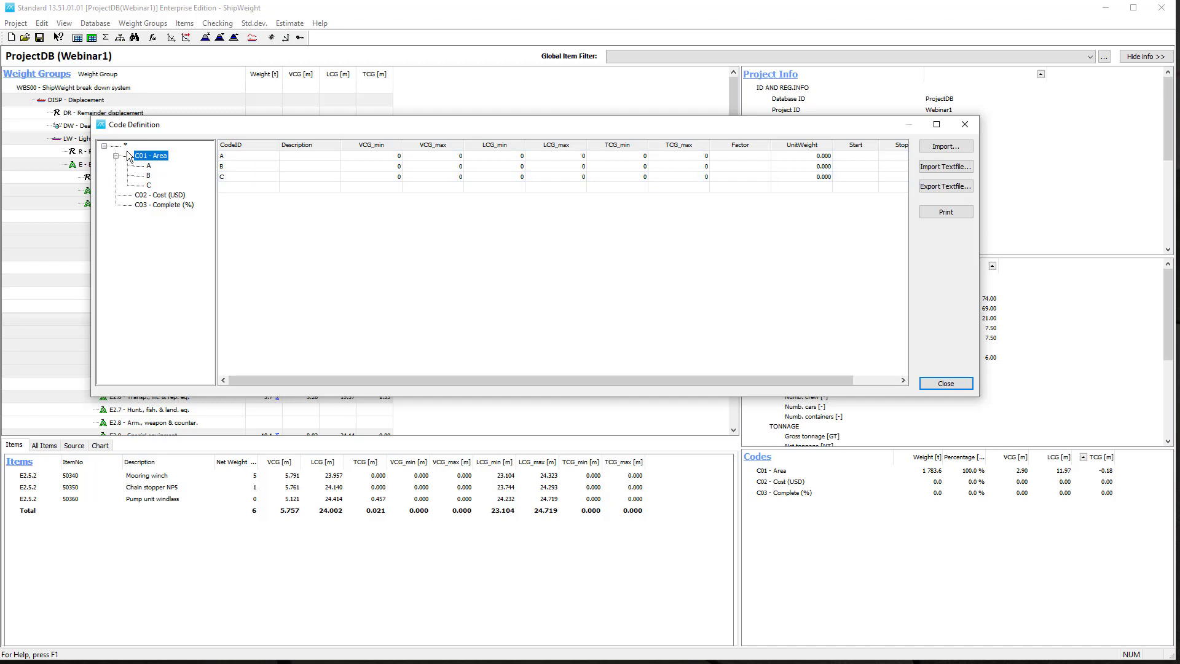
# Examine the code types and their field settings at the top level of the code definitions, and close the window
pyautogui.click(126, 145)
pyautogui.click(244, 169)
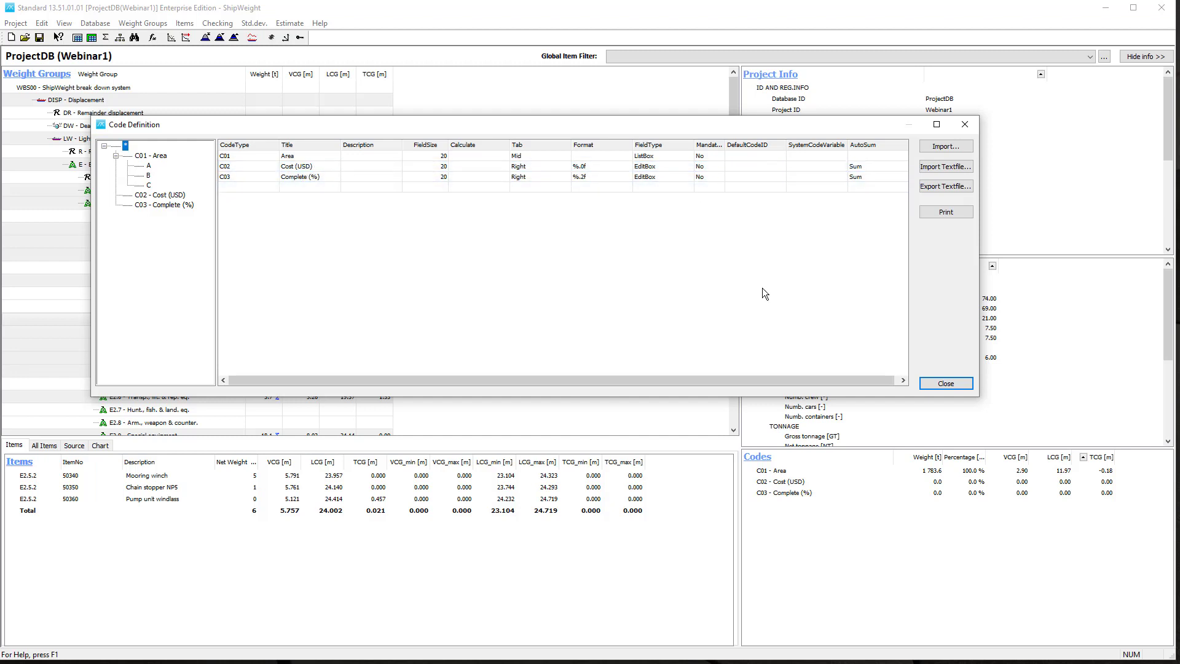
pyautogui.click(942, 383)
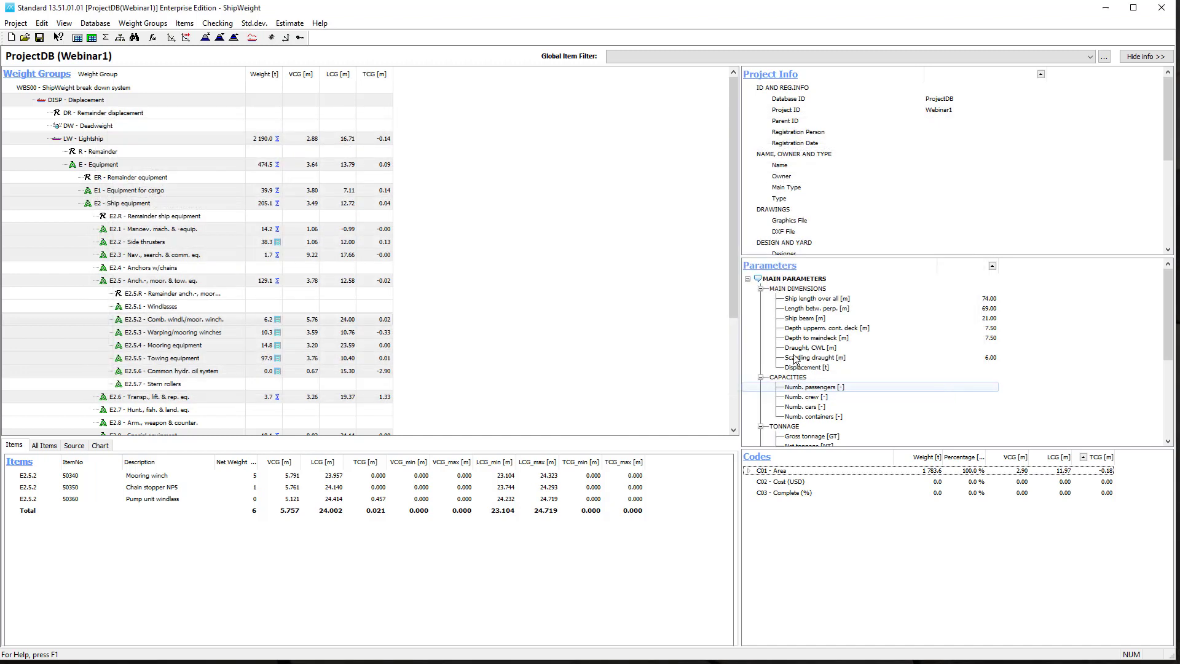
# List all items of the project and look at item 50020 in the table
pyautogui.click(184, 25)
pyautogui.moveTo(212, 38)
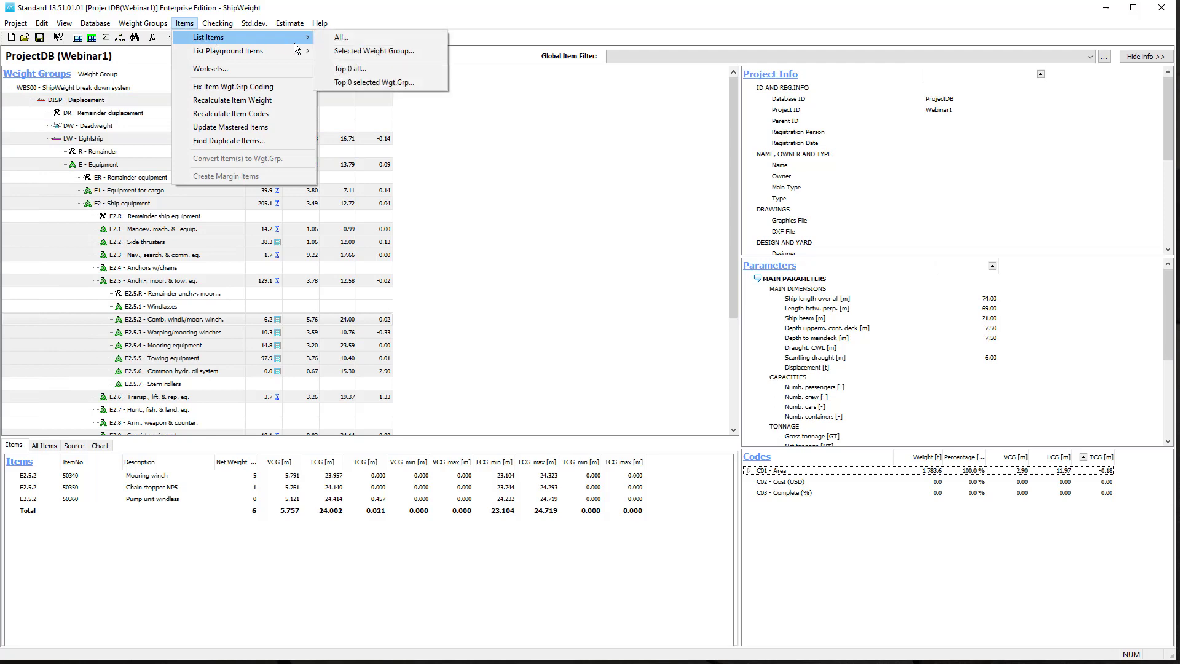
pyautogui.click(362, 38)
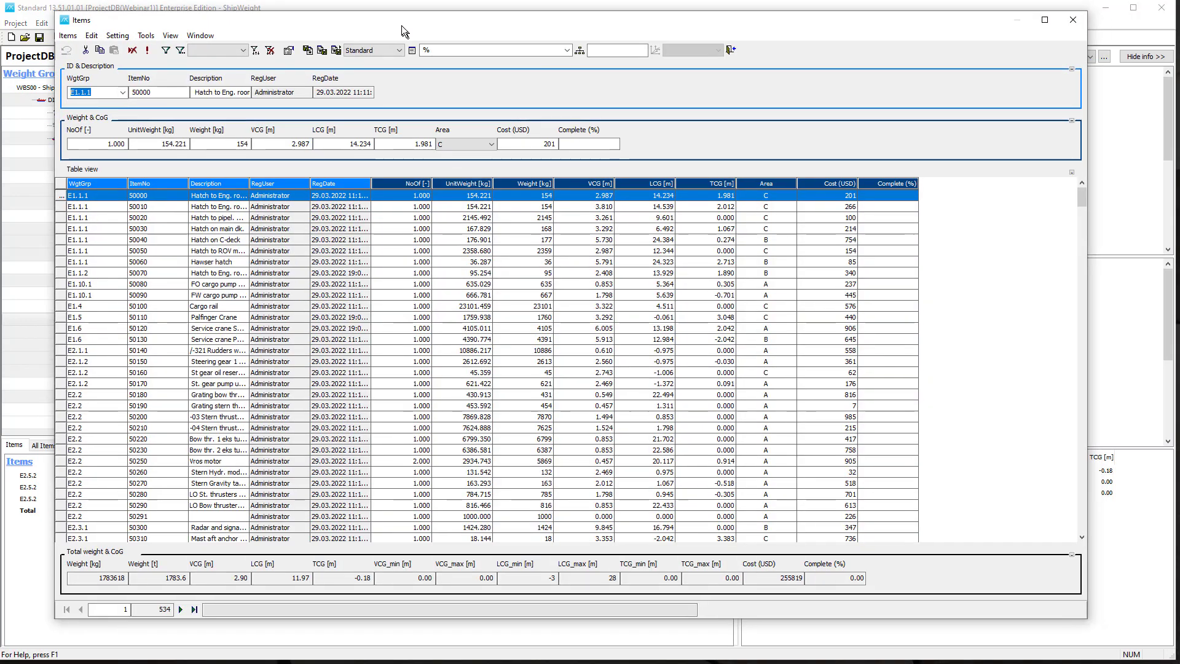
pyautogui.moveTo(403, 27); pyautogui.dragTo(384, 35)
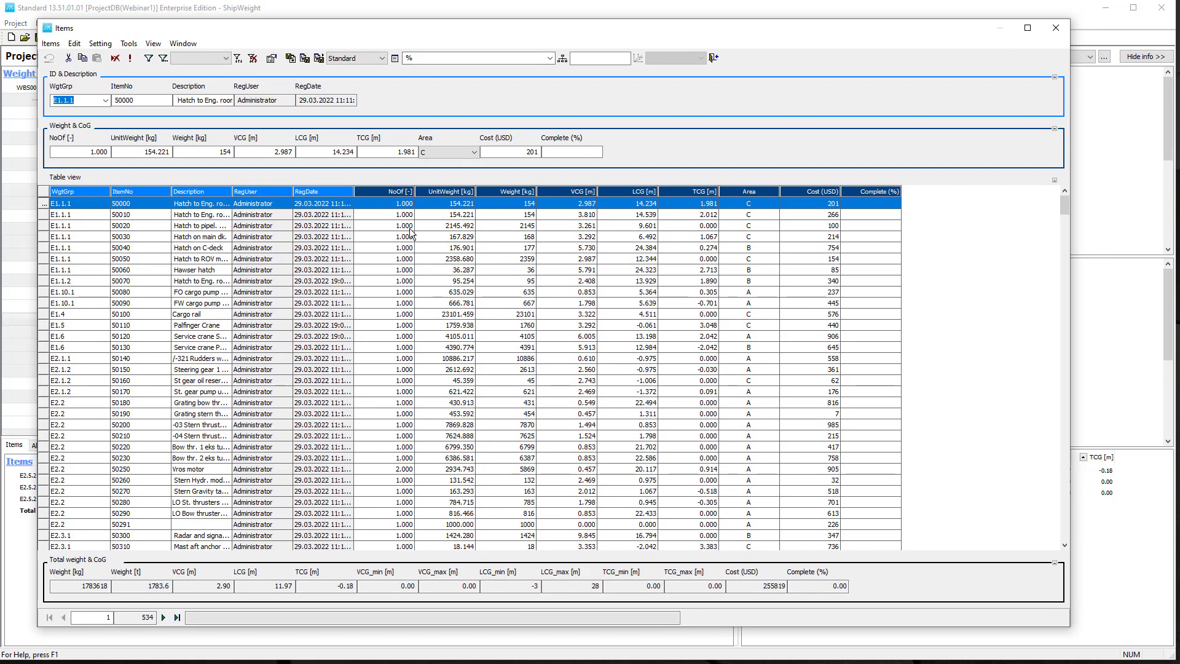
pyautogui.click(377, 227)
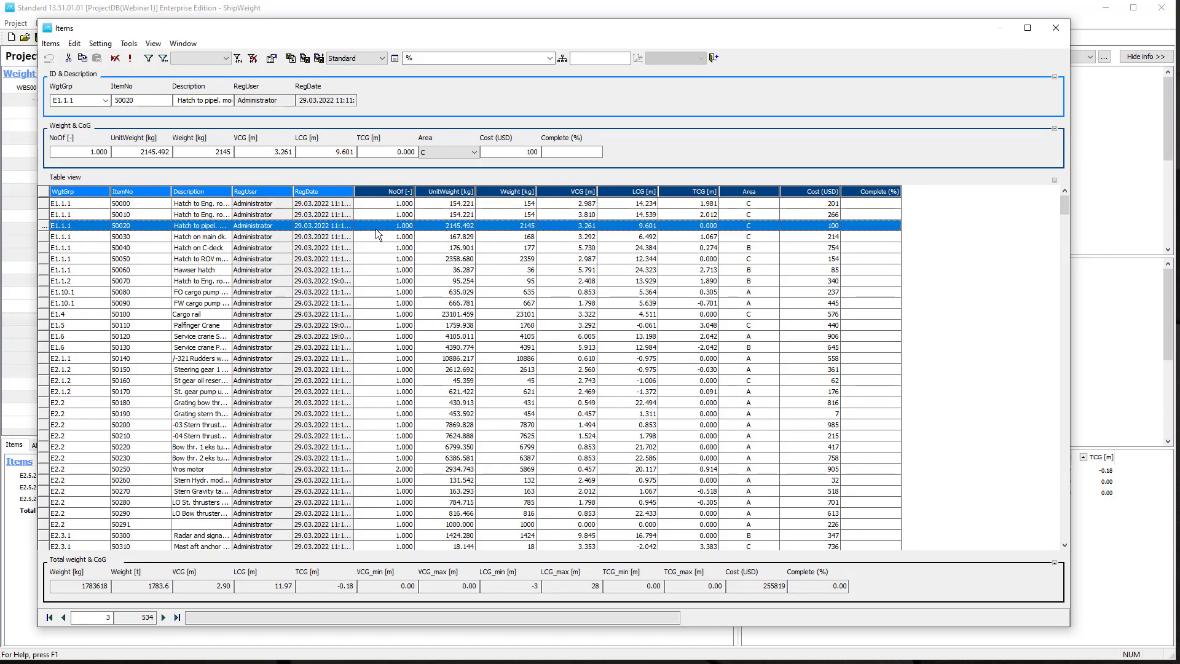
# Set the Area code of item 50070 to A
pyautogui.click(400, 281)
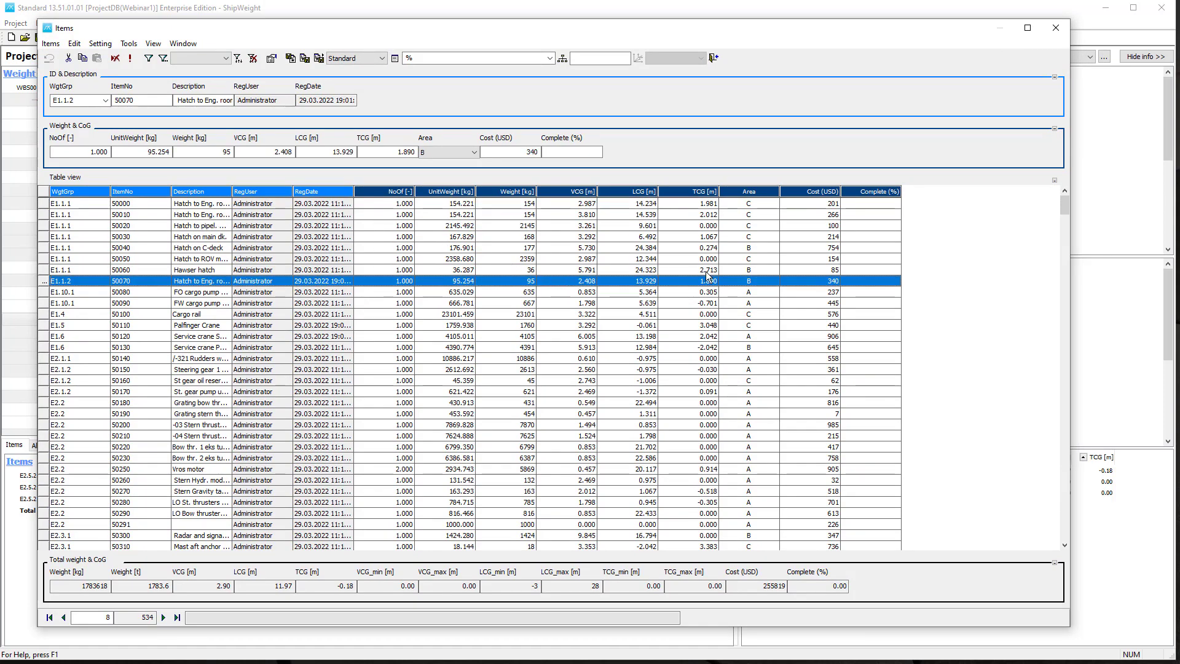
pyautogui.click(762, 280)
pyautogui.click(761, 280)
pyautogui.click(756, 260)
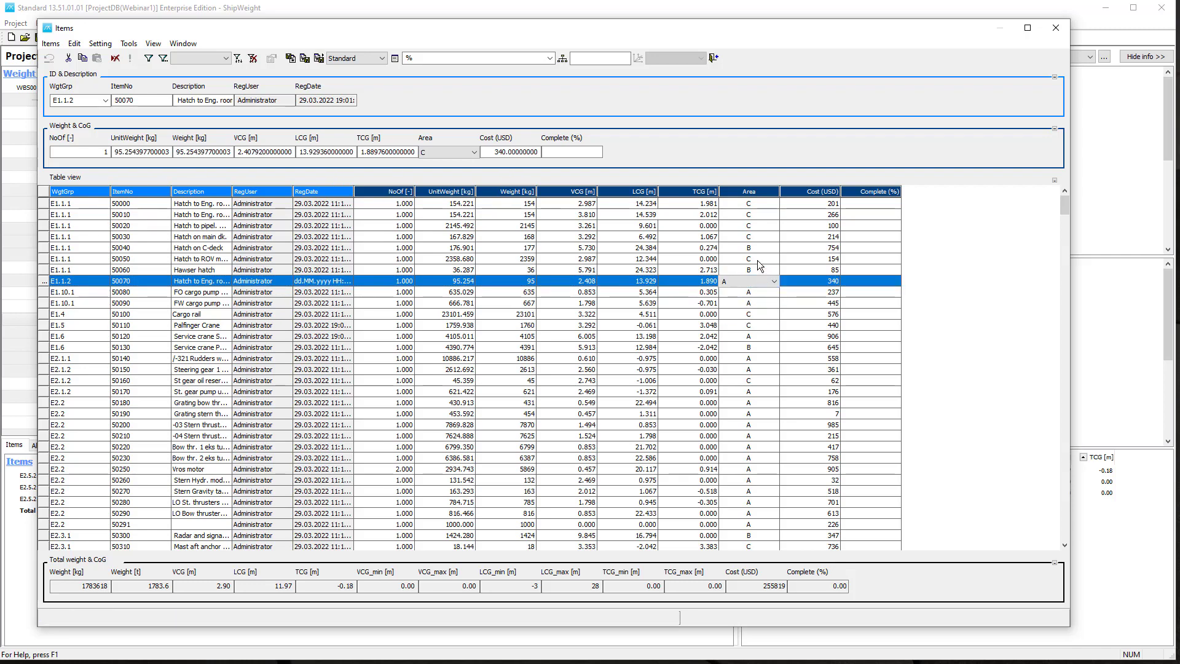
# Set the Cost (USD) of item 50050 to 167 and close the item list
pyautogui.click(835, 259)
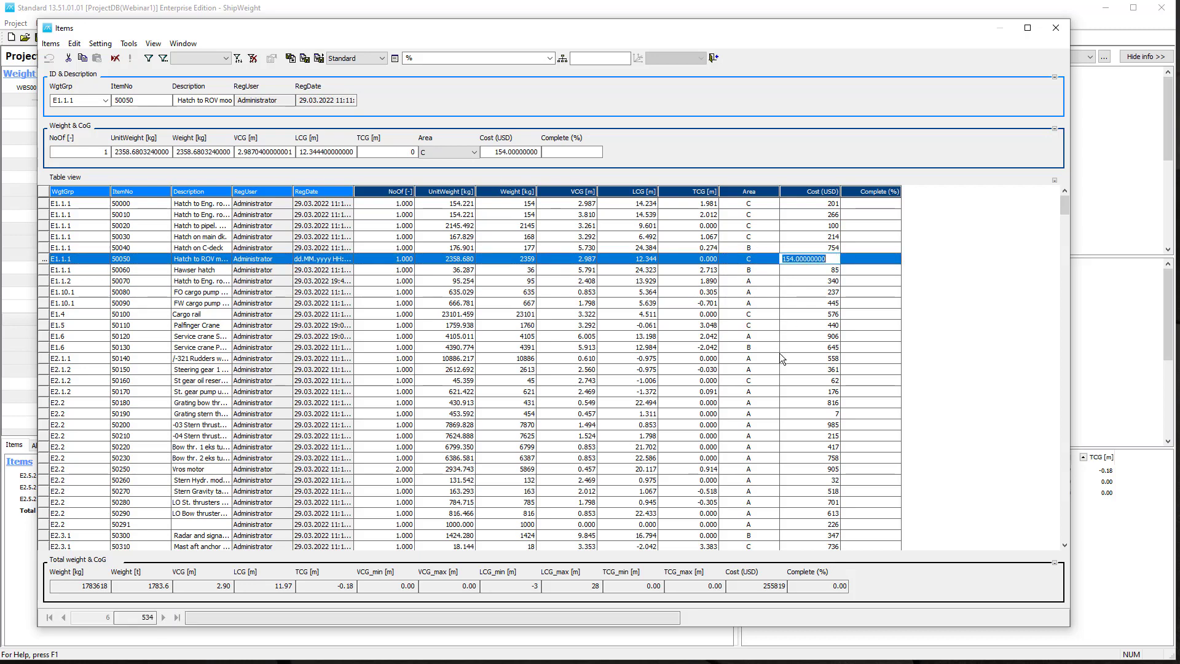
pyautogui.write('167')
pyautogui.press('Return')
pyautogui.click(670, 294)
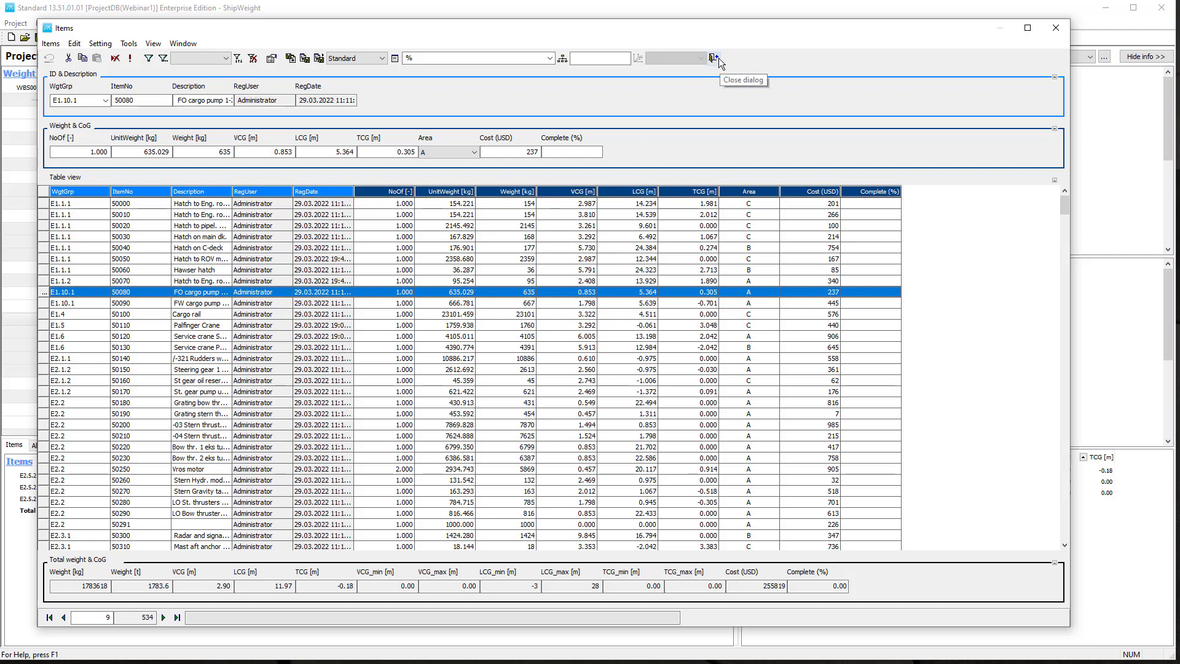
pyautogui.click(715, 58)
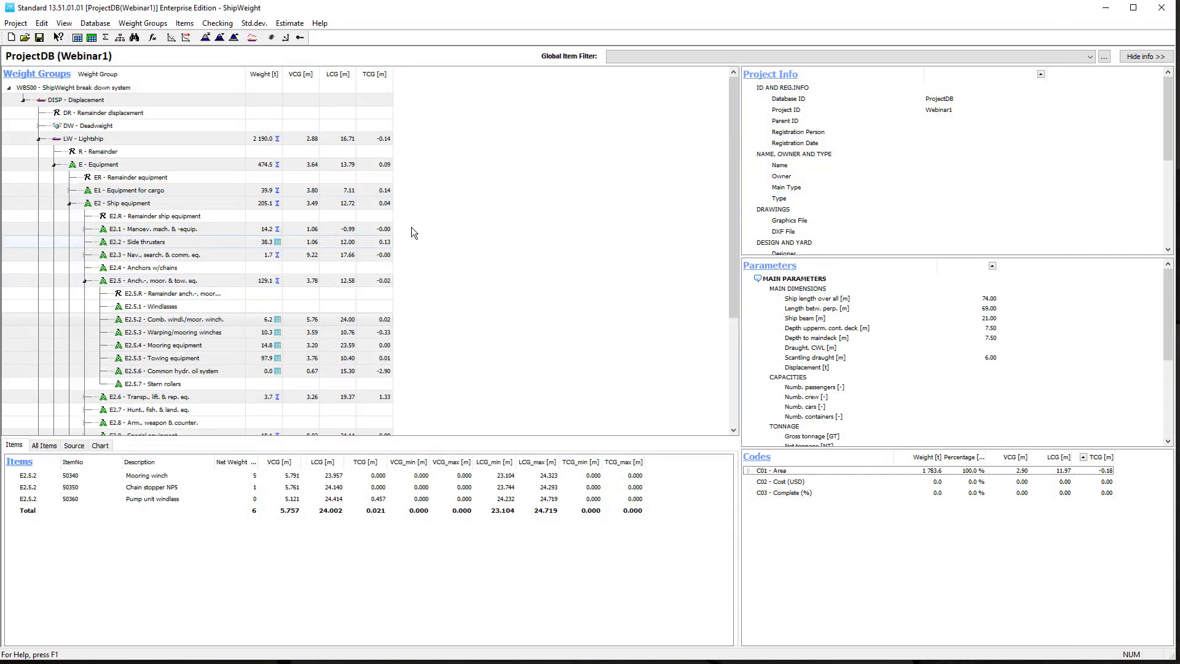
# Show the C02 - Cost (USD) field in the weight group table and widen its column to fit the full heading
pyautogui.click(387, 318)
pyautogui.click(474, 317)
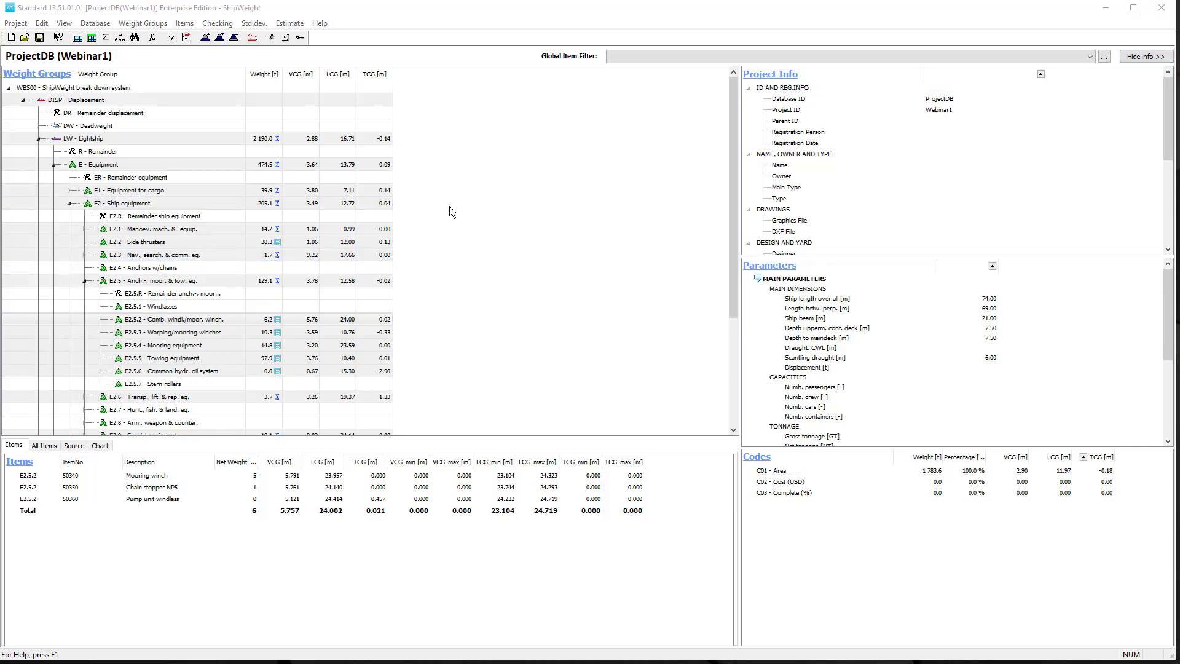
pyautogui.rightClick(449, 139)
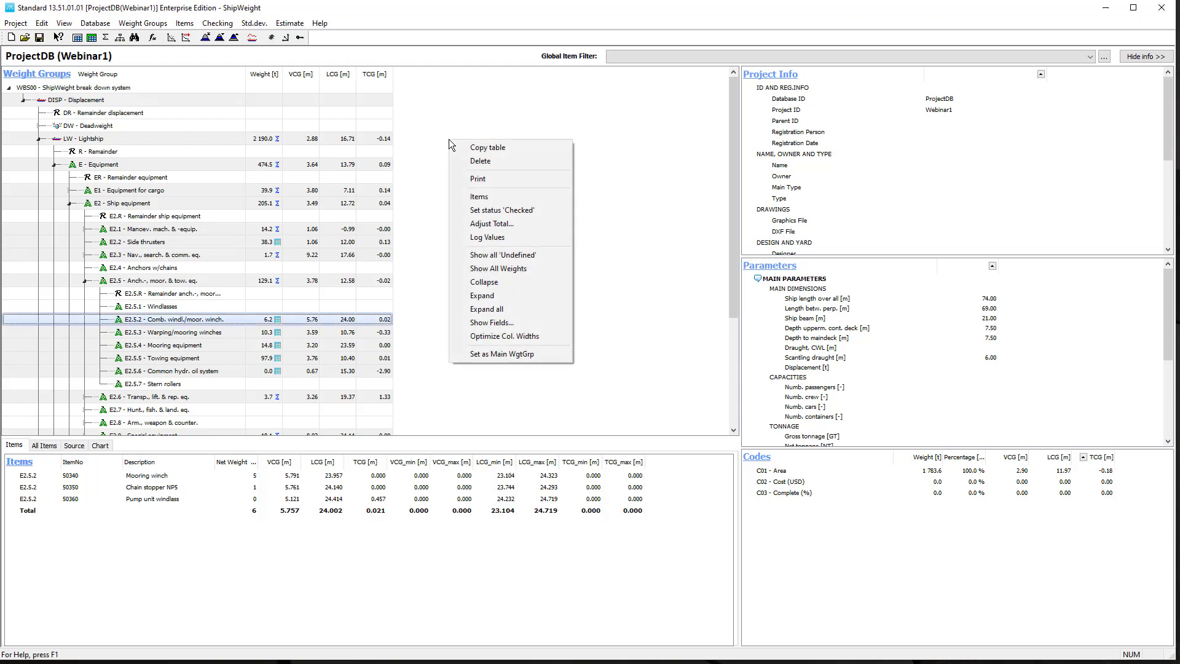
pyautogui.click(506, 323)
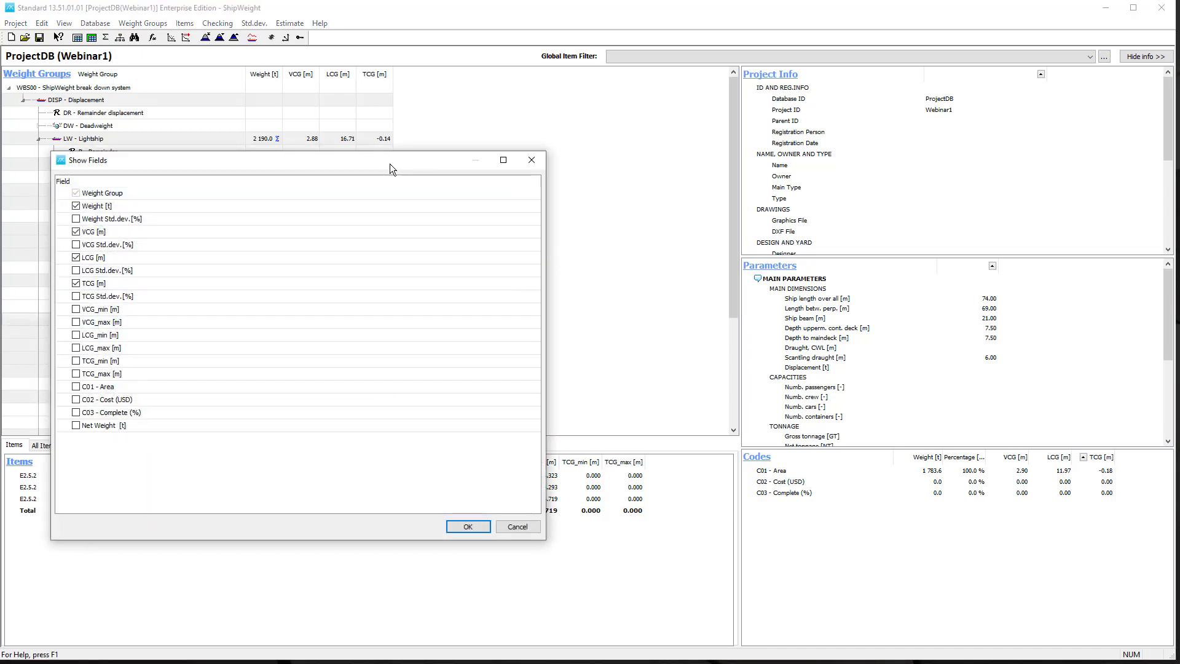
pyautogui.moveTo(387, 165); pyautogui.dragTo(711, 61)
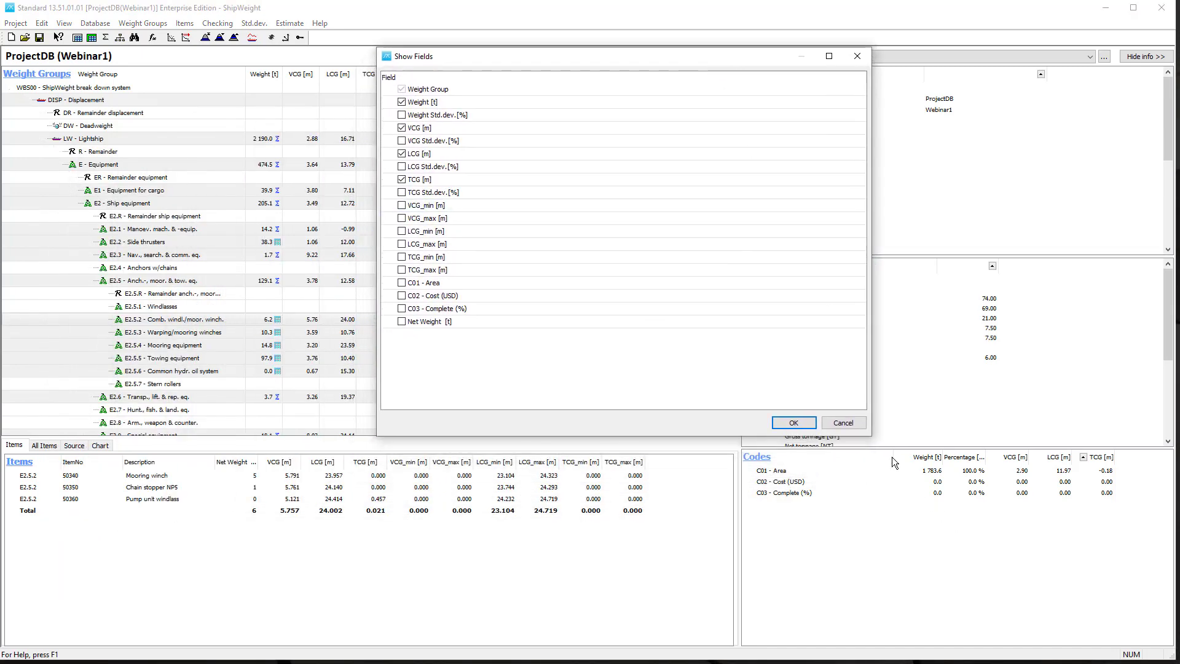
pyautogui.moveTo(867, 437); pyautogui.dragTo(630, 505)
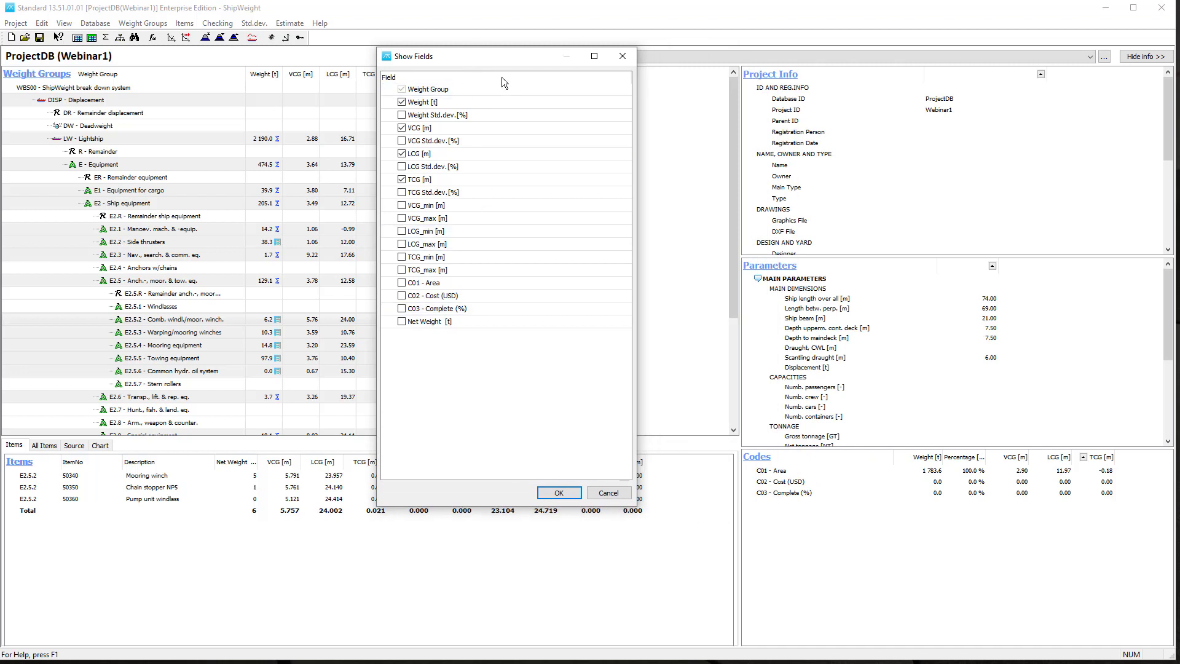
pyautogui.moveTo(443, 60); pyautogui.dragTo(609, 111)
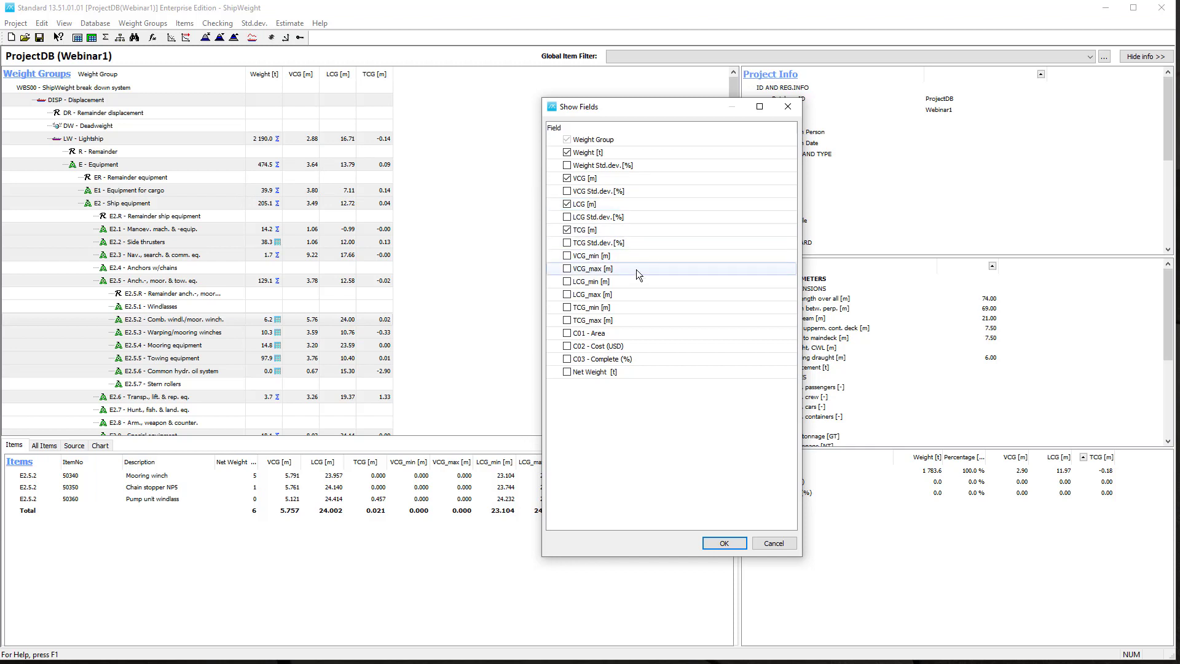
pyautogui.click(567, 347)
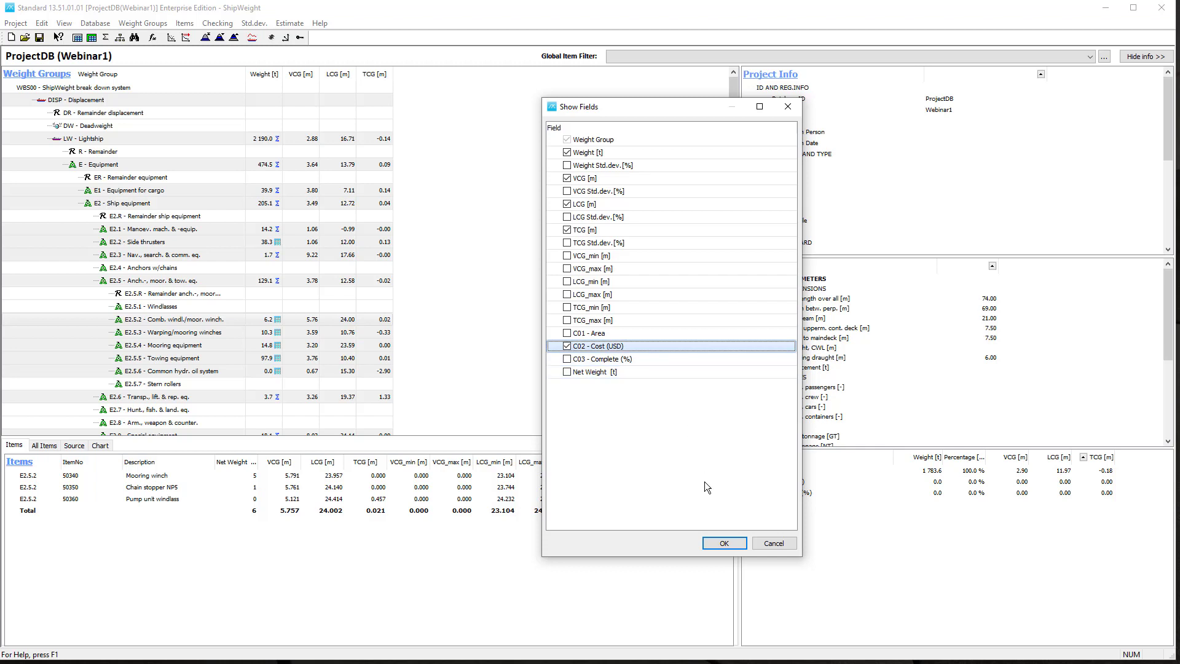
pyautogui.click(717, 543)
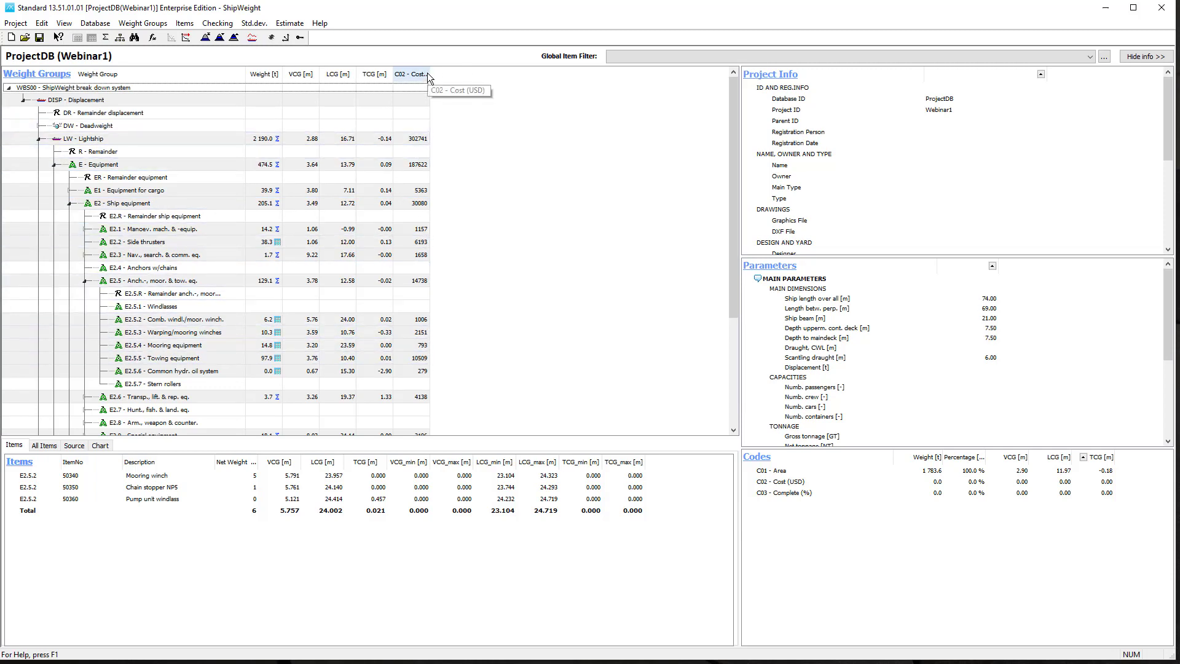
pyautogui.moveTo(429, 69); pyautogui.dragTo(463, 73)
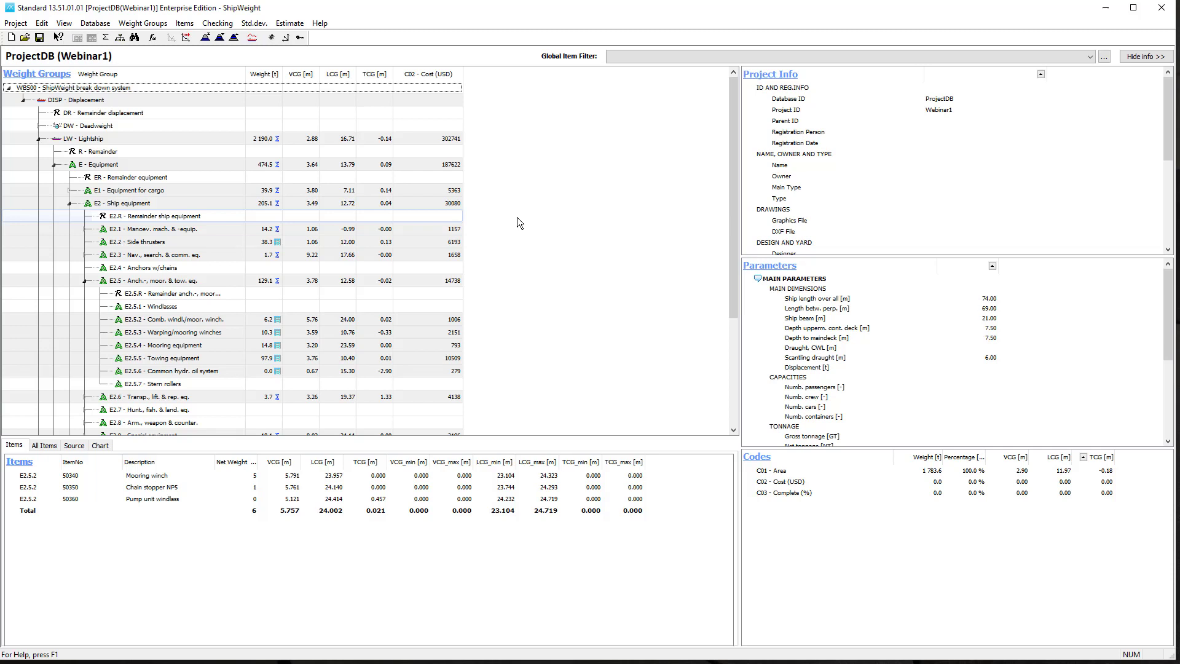
pyautogui.press('Up')
pyautogui.press('Up')
pyautogui.press('Up')
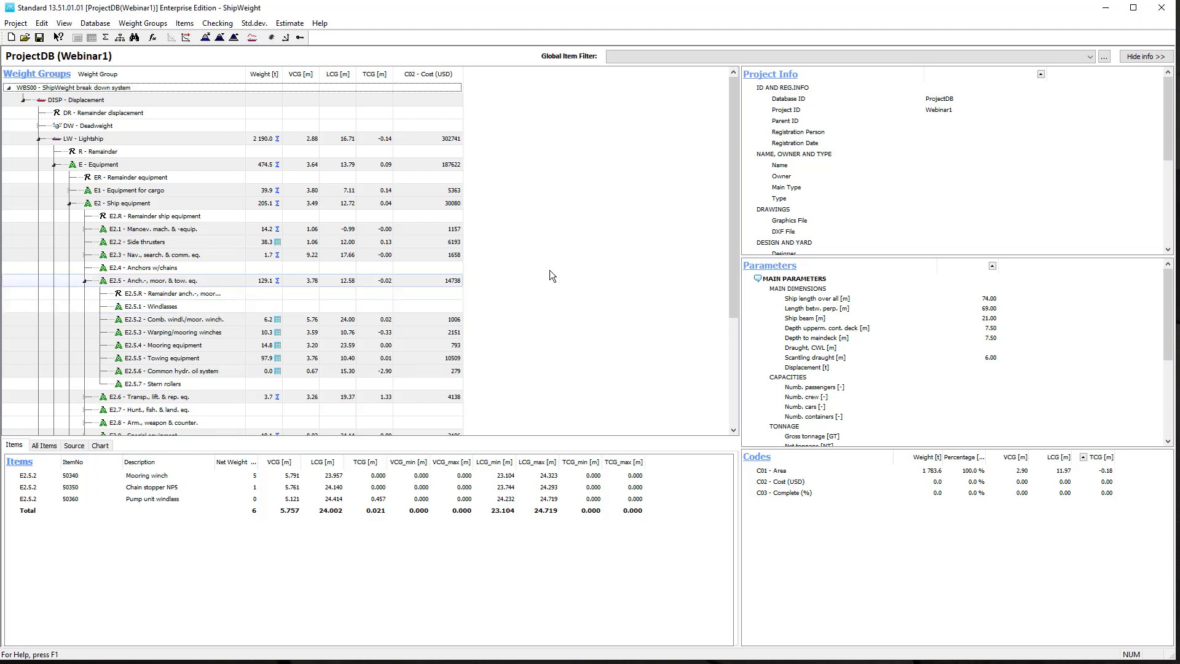
# Add the C01 - Area field to the weight group table and widen the C02 - Cost (USD) column to fit its heading
pyautogui.rightClick(526, 173)
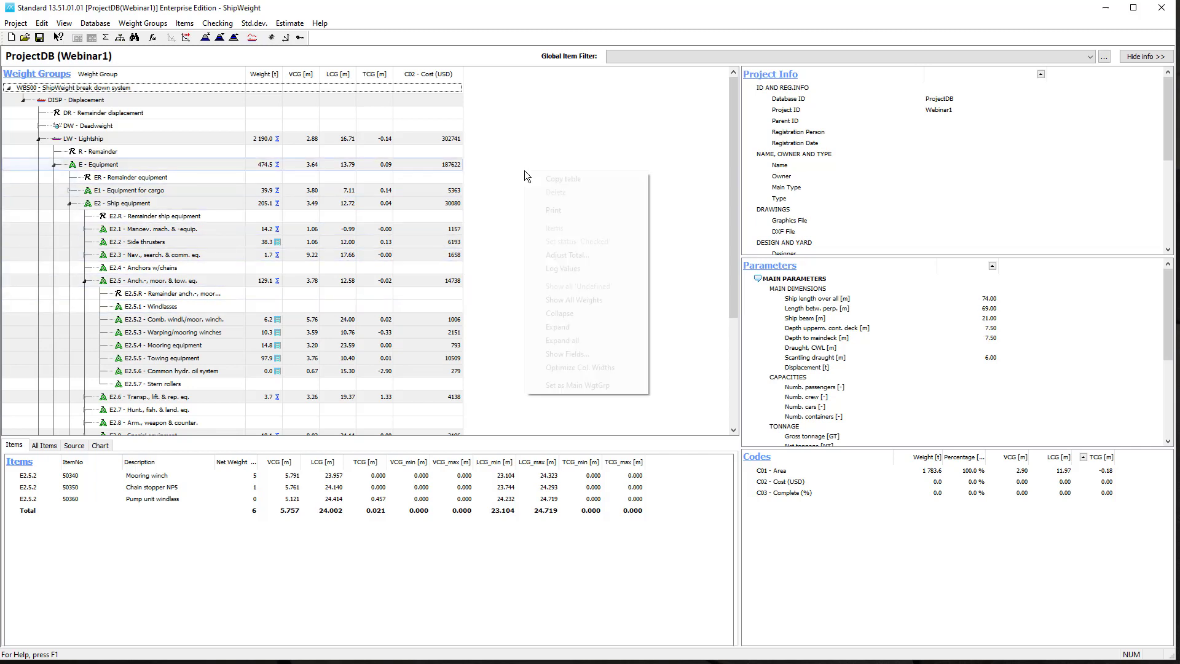
pyautogui.click(574, 355)
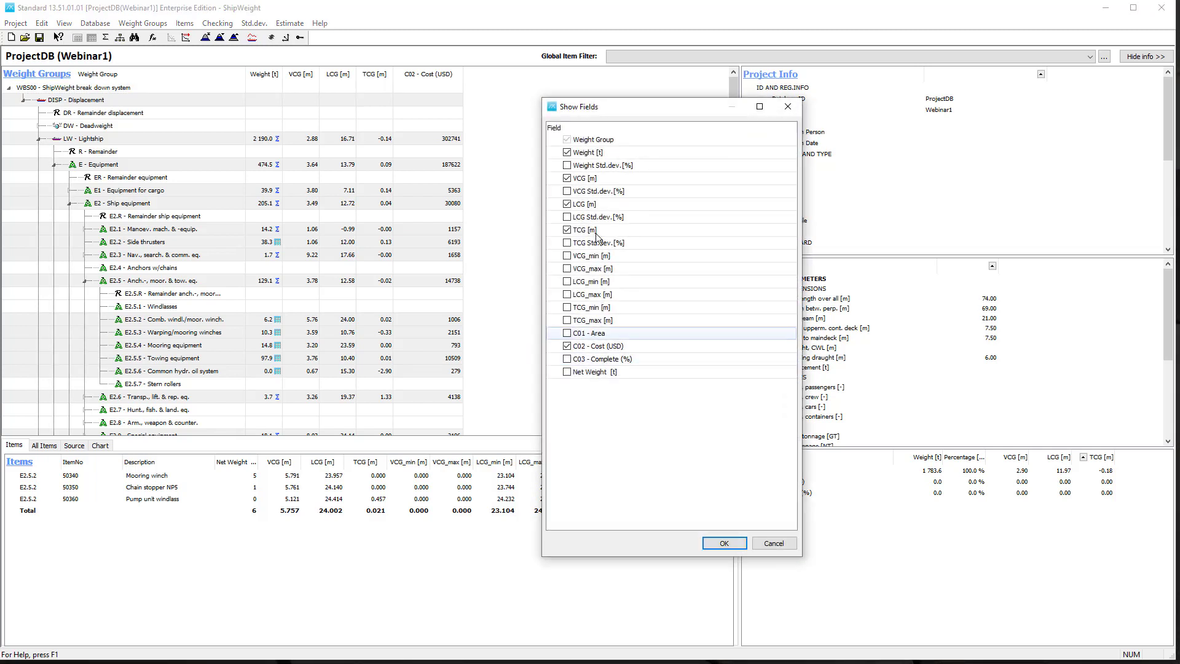
pyautogui.moveTo(632, 109); pyautogui.dragTo(588, 83)
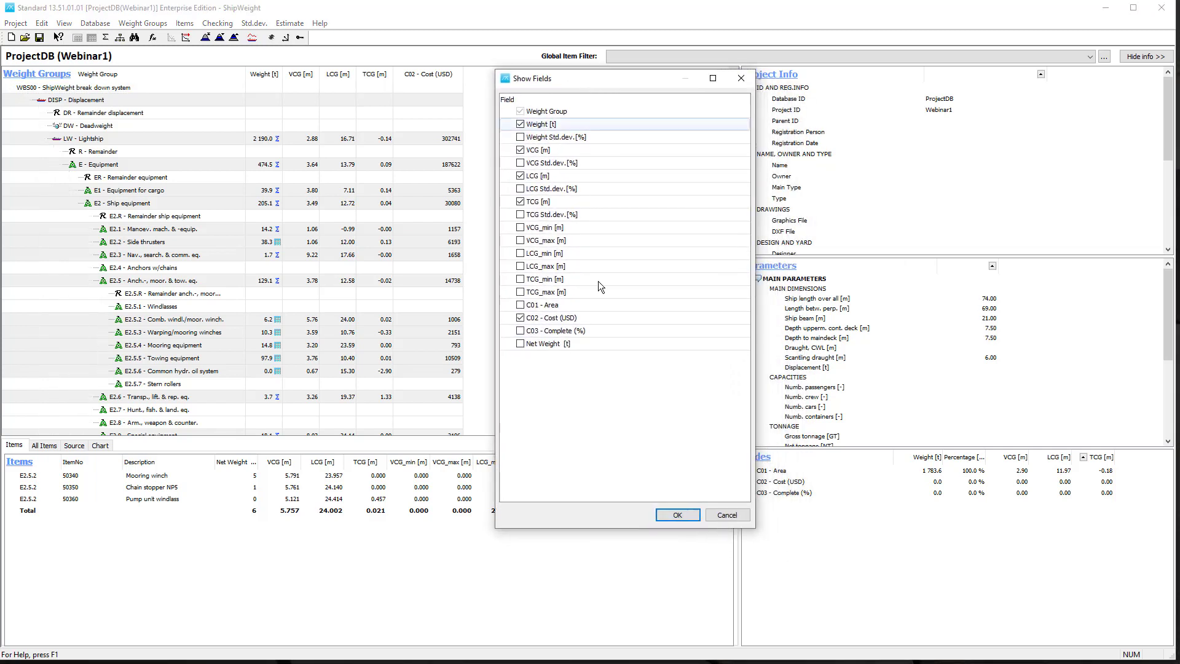
pyautogui.click(520, 306)
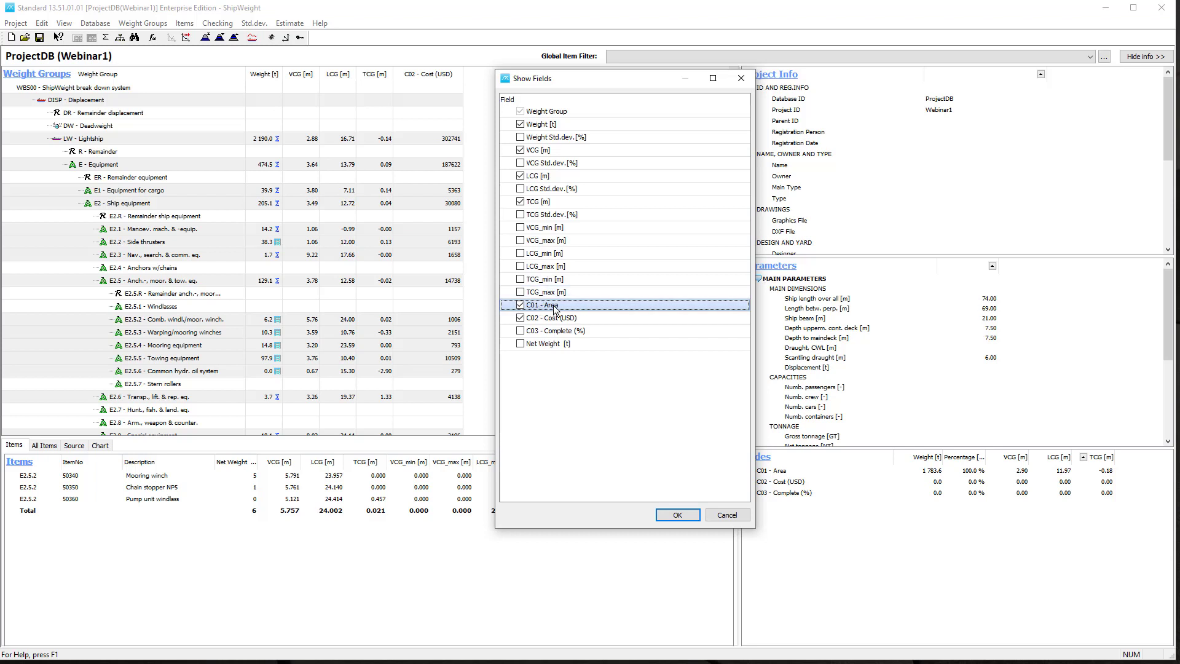
pyautogui.click(678, 515)
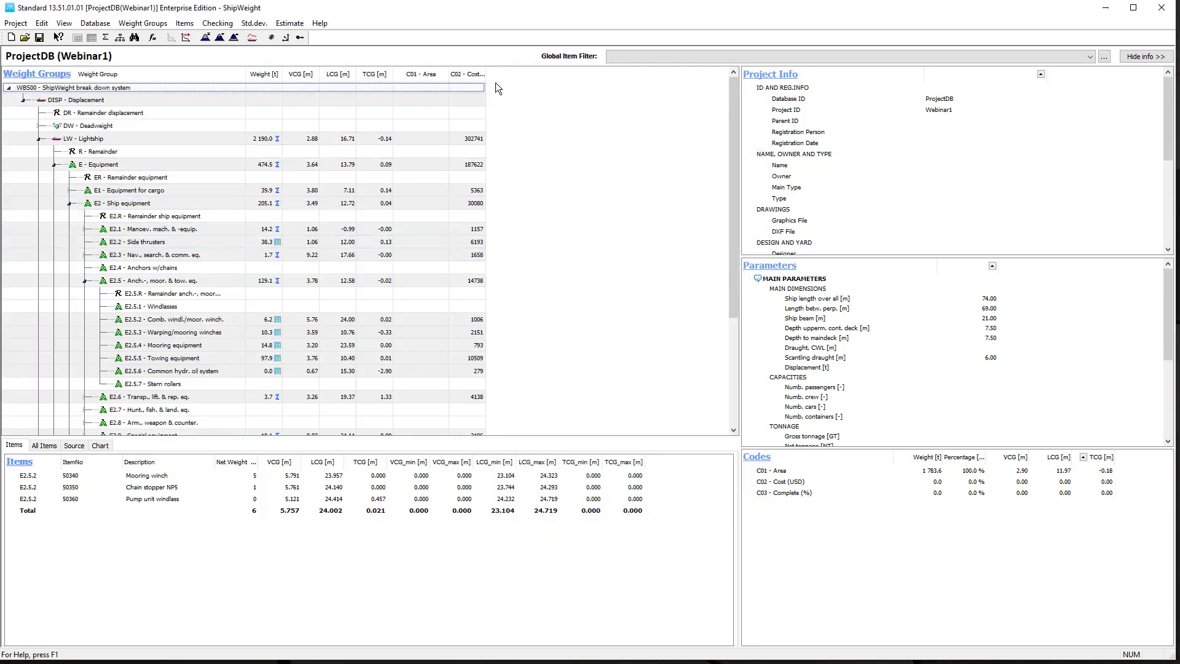
pyautogui.moveTo(484, 75); pyautogui.dragTo(514, 77)
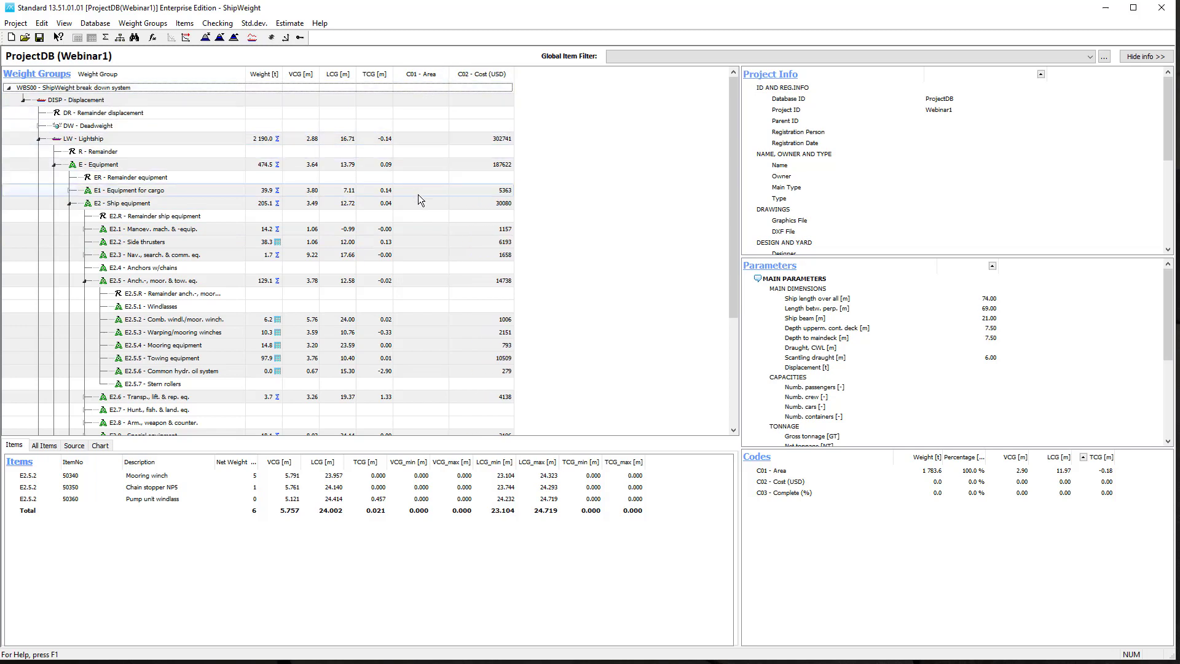
# Assign C01 - Area code A to M1 - Machinery main-components and code B to M2 - Machinery system
pyautogui.click(209, 244)
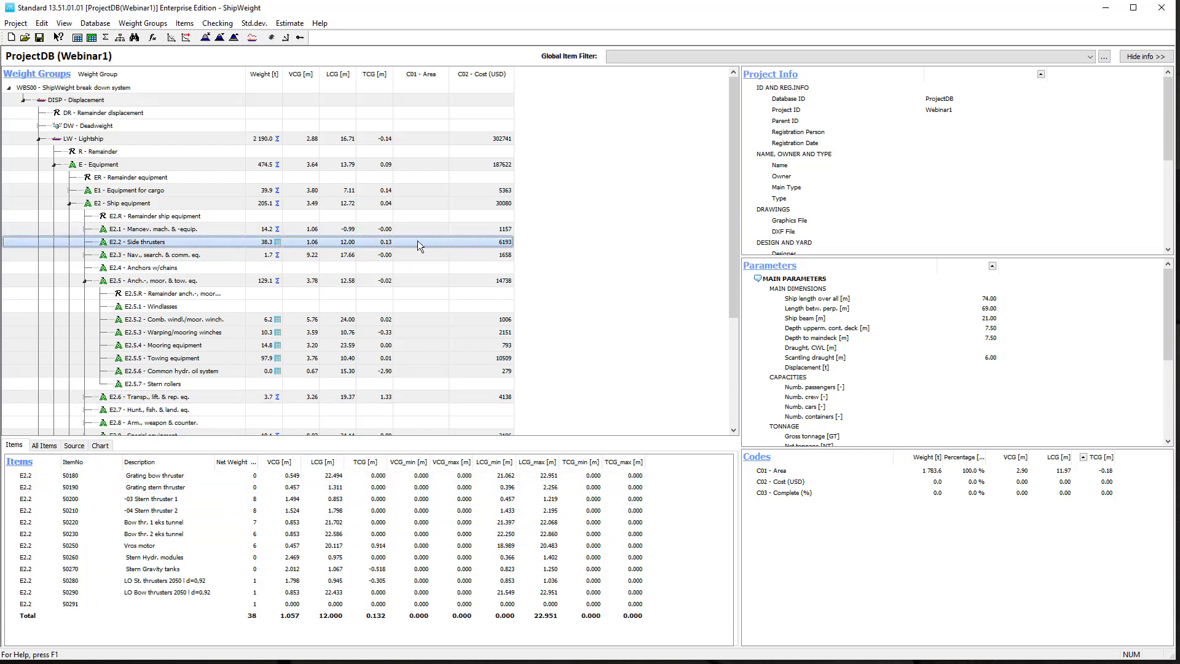
pyautogui.scroll(-4, 249, 290)
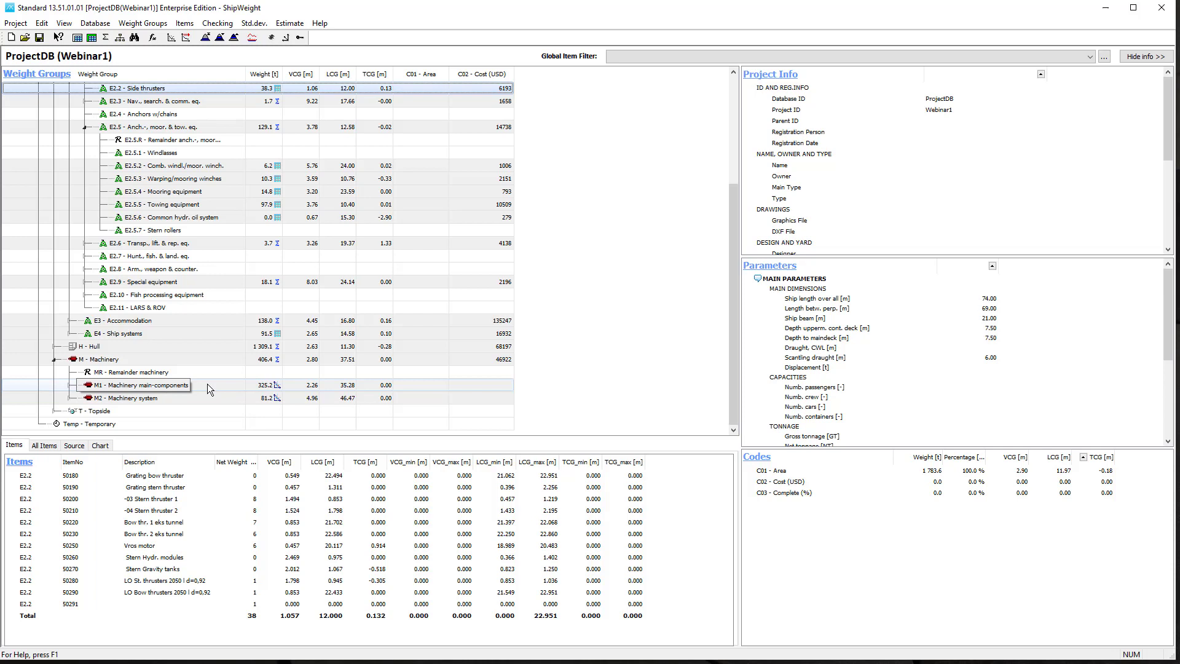
pyautogui.click(438, 387)
pyautogui.click(444, 382)
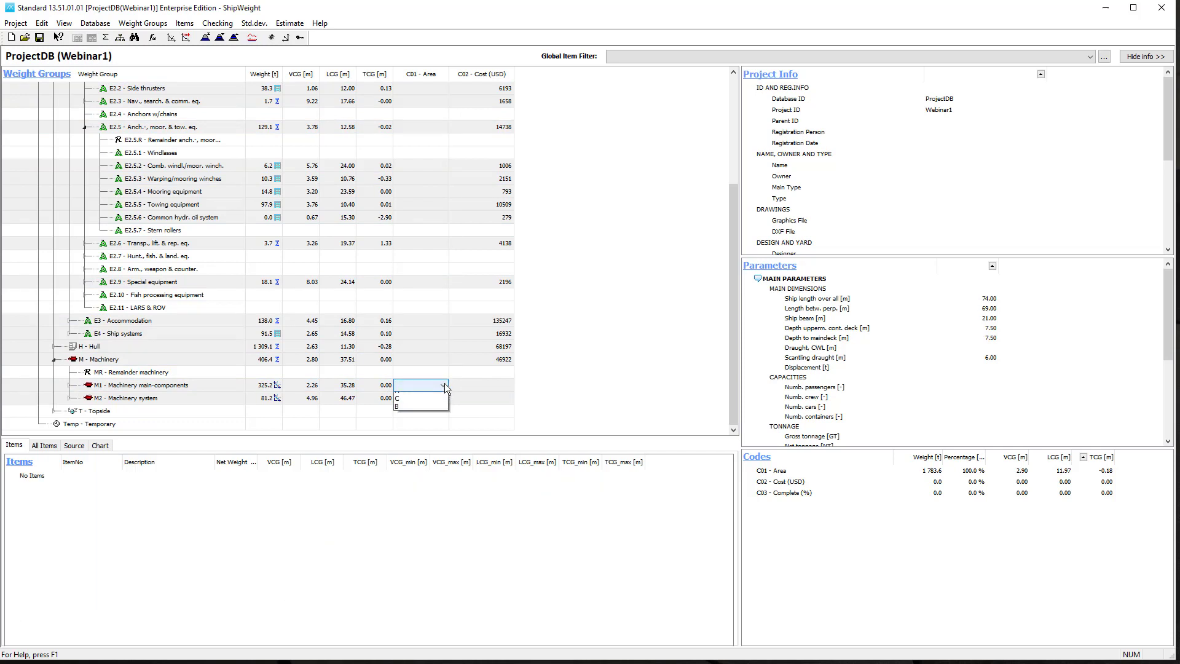
pyautogui.click(434, 397)
pyautogui.click(443, 398)
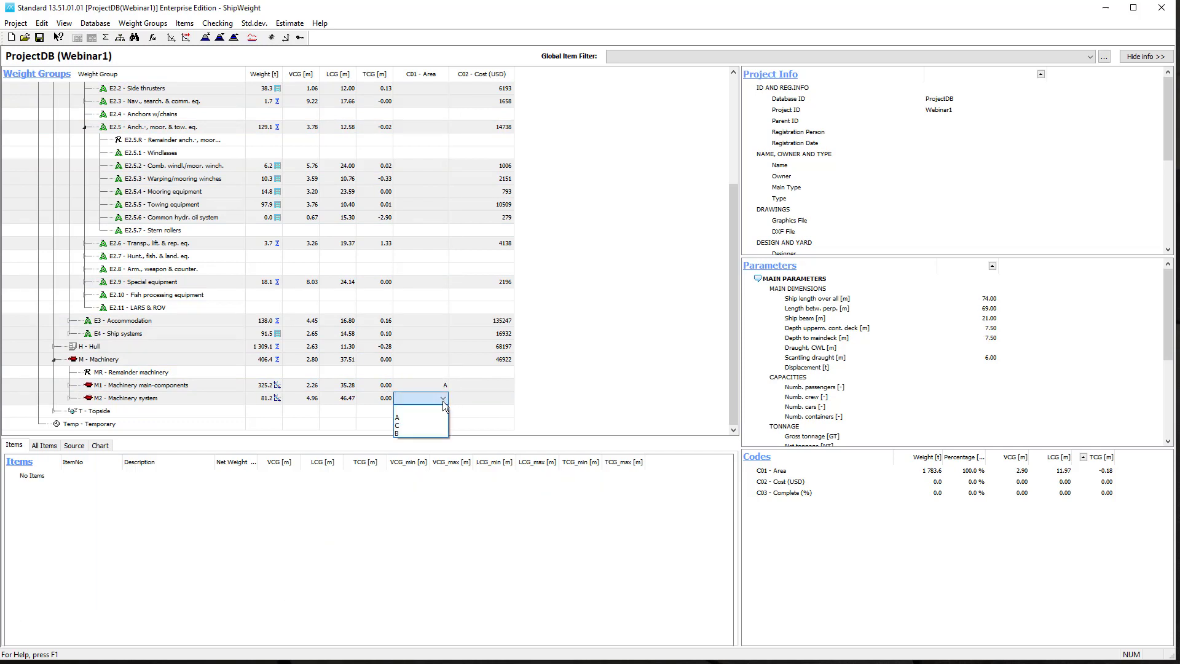
pyautogui.click(415, 433)
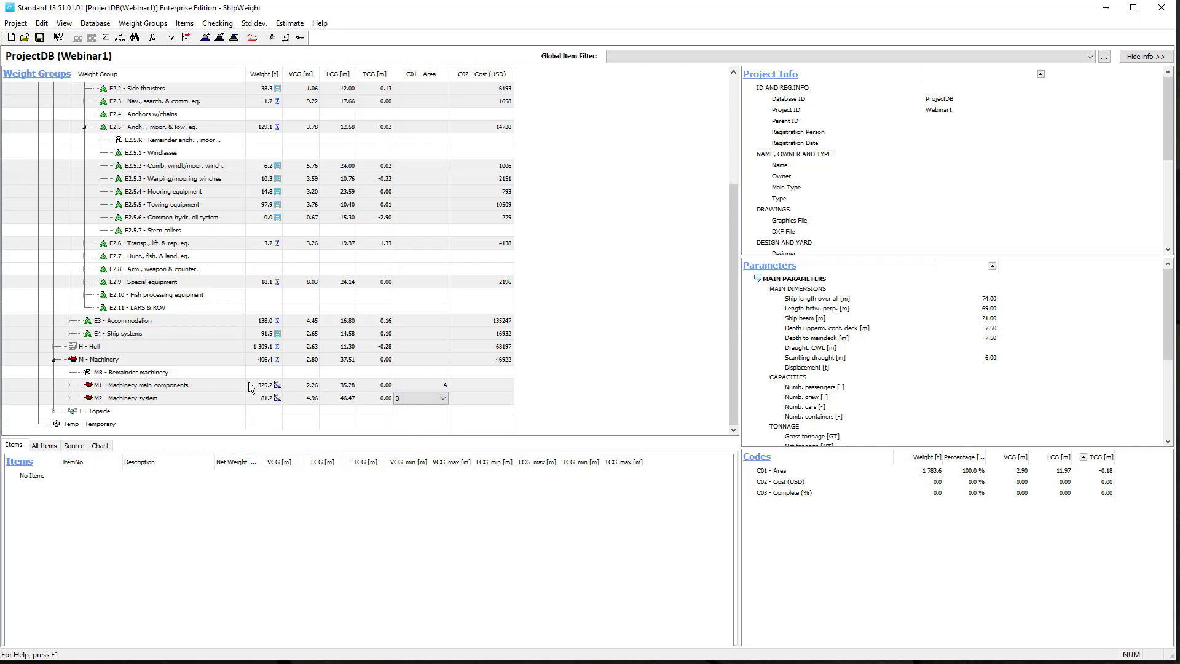
pyautogui.click(209, 389)
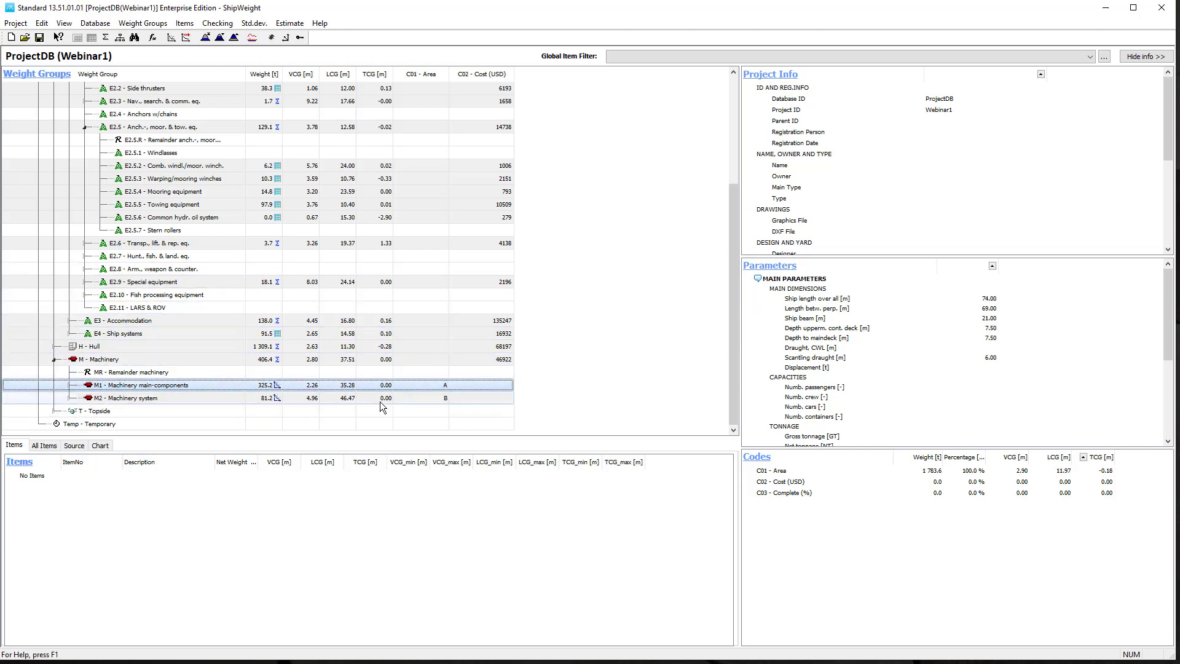
# Show the C03 - Complete (%) field in the weight group table
pyautogui.click(203, 411)
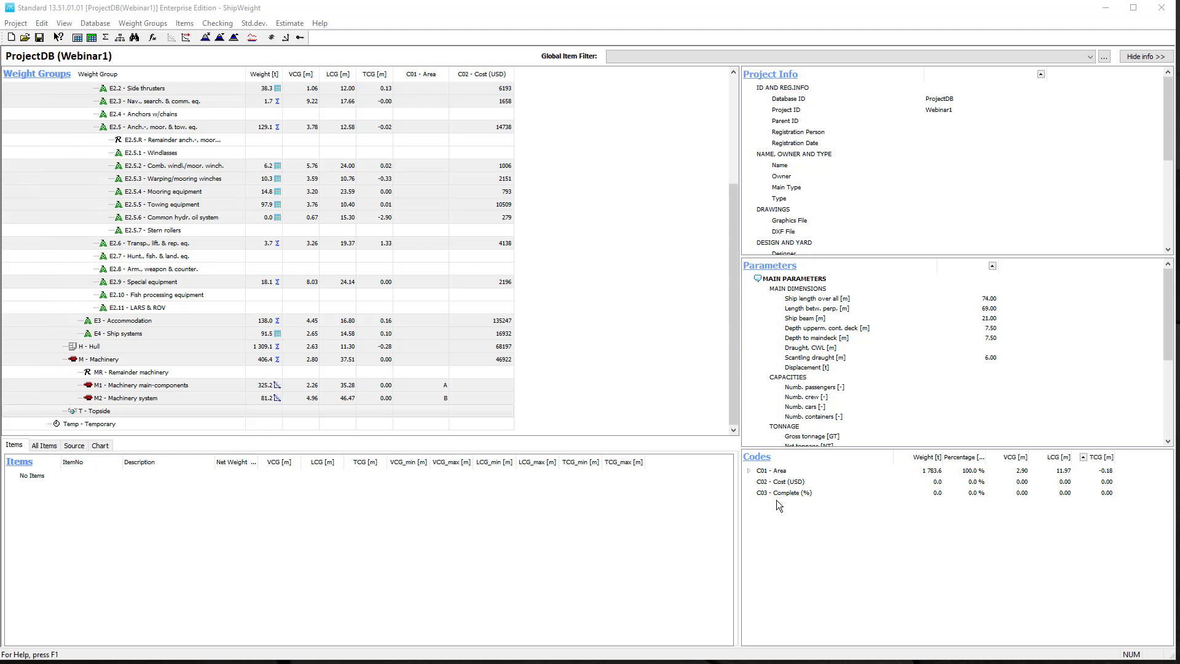
pyautogui.rightClick(603, 233)
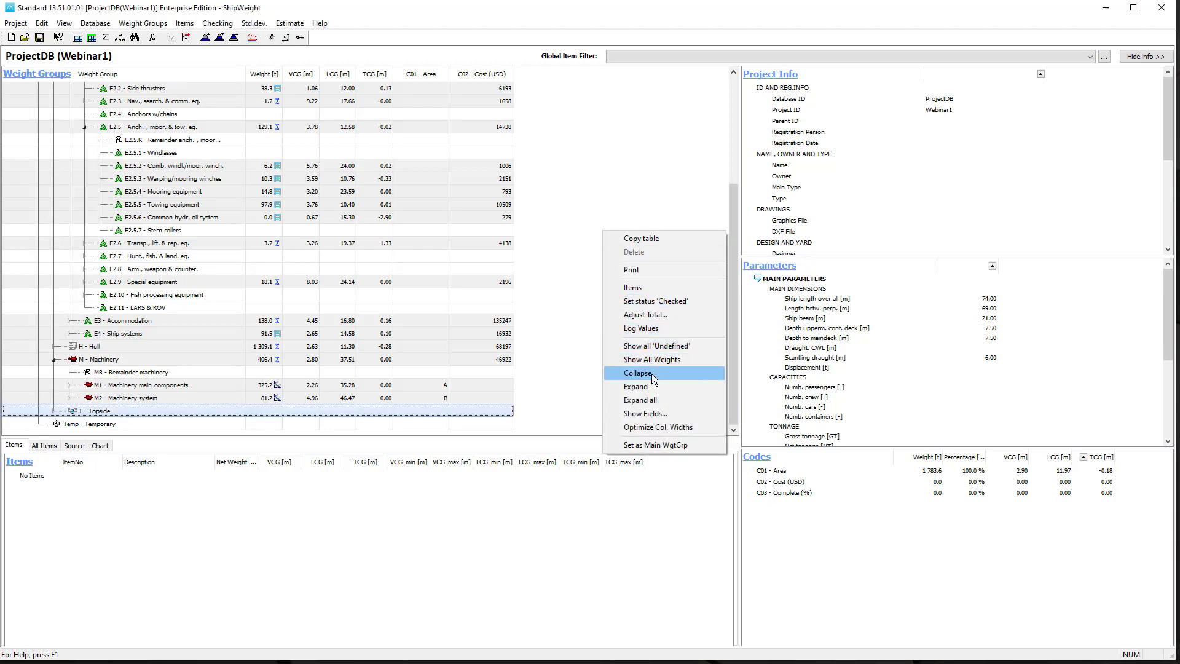
pyautogui.click(647, 413)
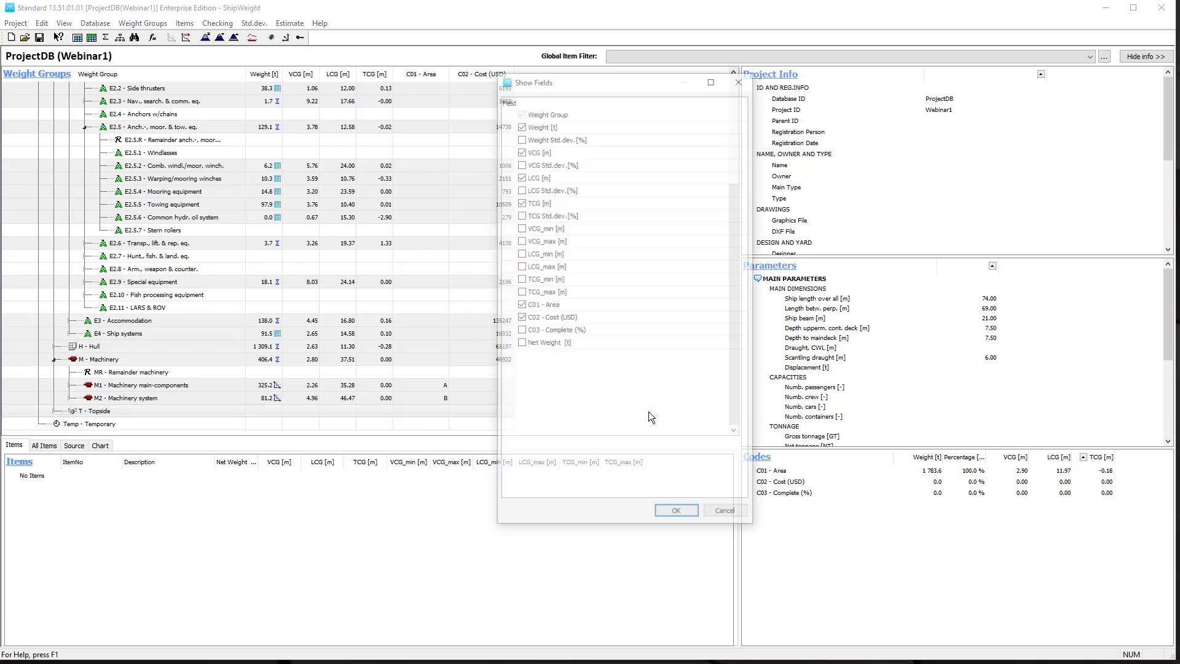
pyautogui.click(520, 331)
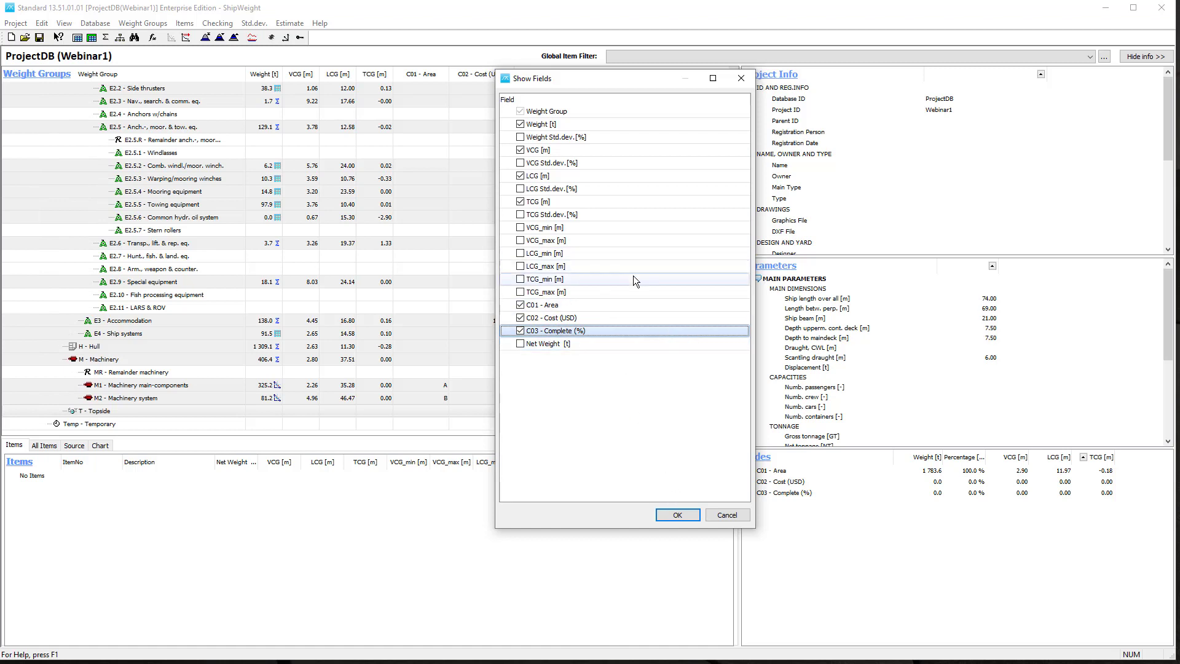
pyautogui.click(677, 515)
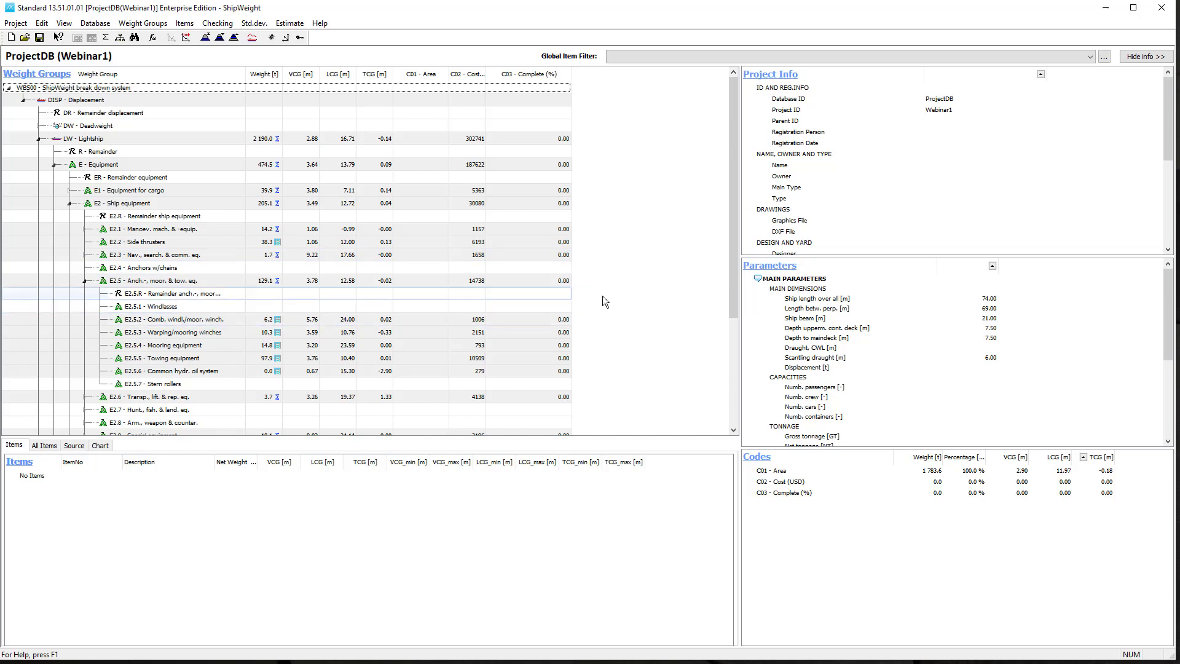
# Reorder the weight group table's fields so that C03 - Complete (%) comes directly before C01 - Area
pyautogui.rightClick(616, 249)
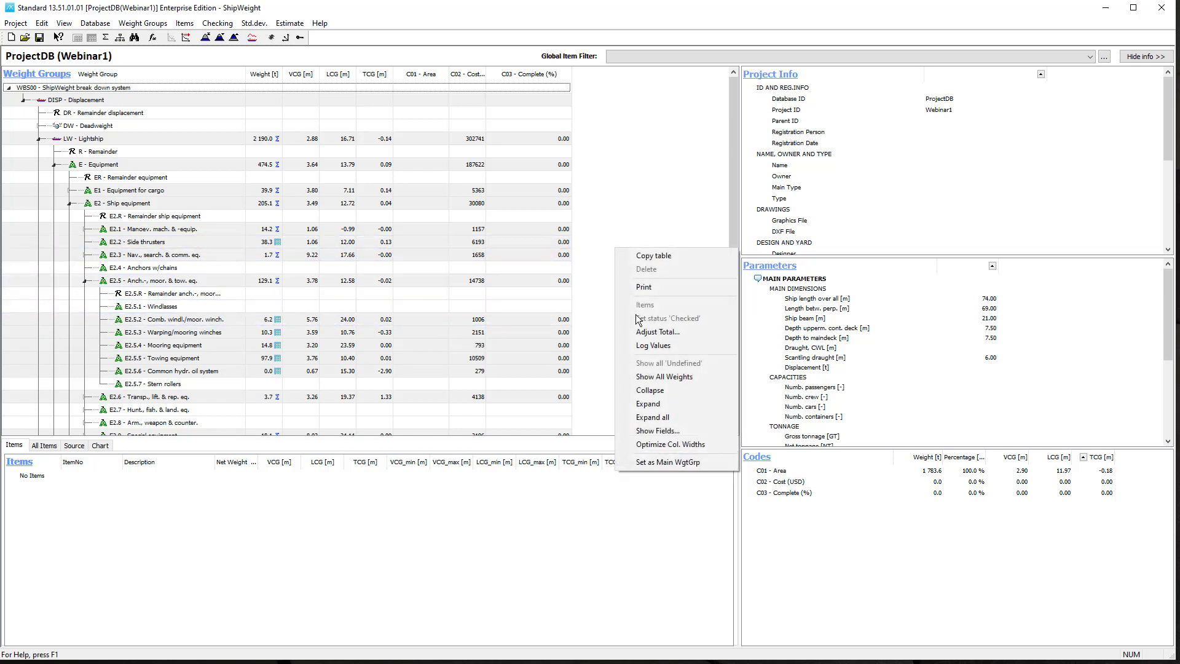
pyautogui.click(668, 431)
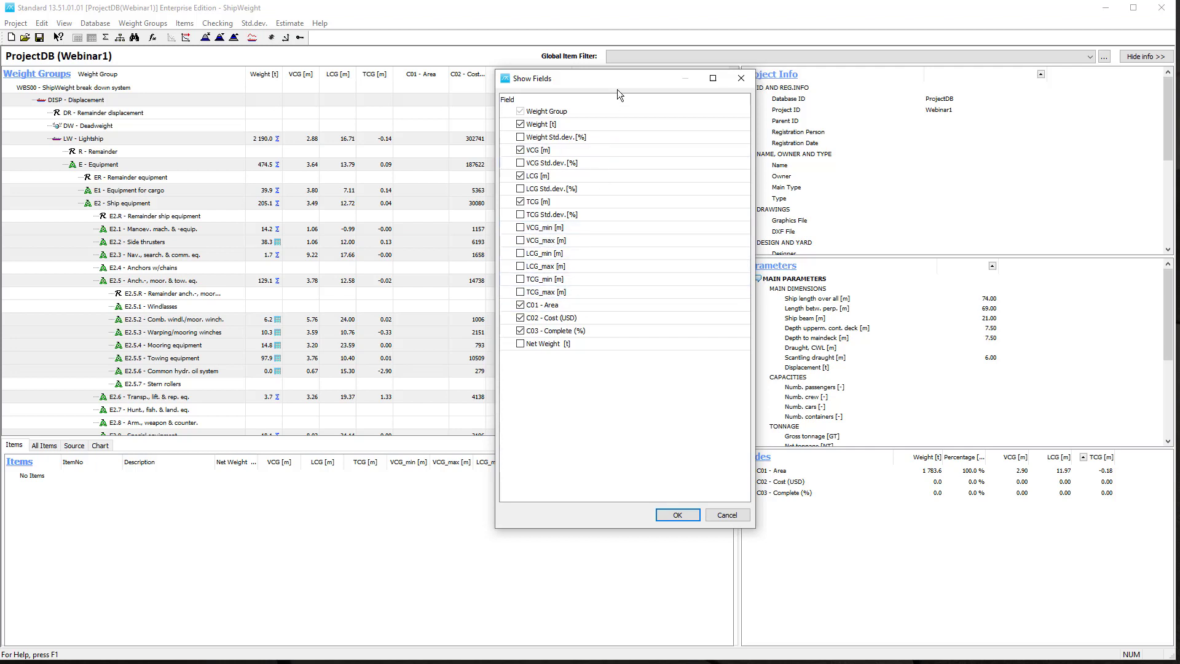
pyautogui.moveTo(607, 79); pyautogui.dragTo(761, 83)
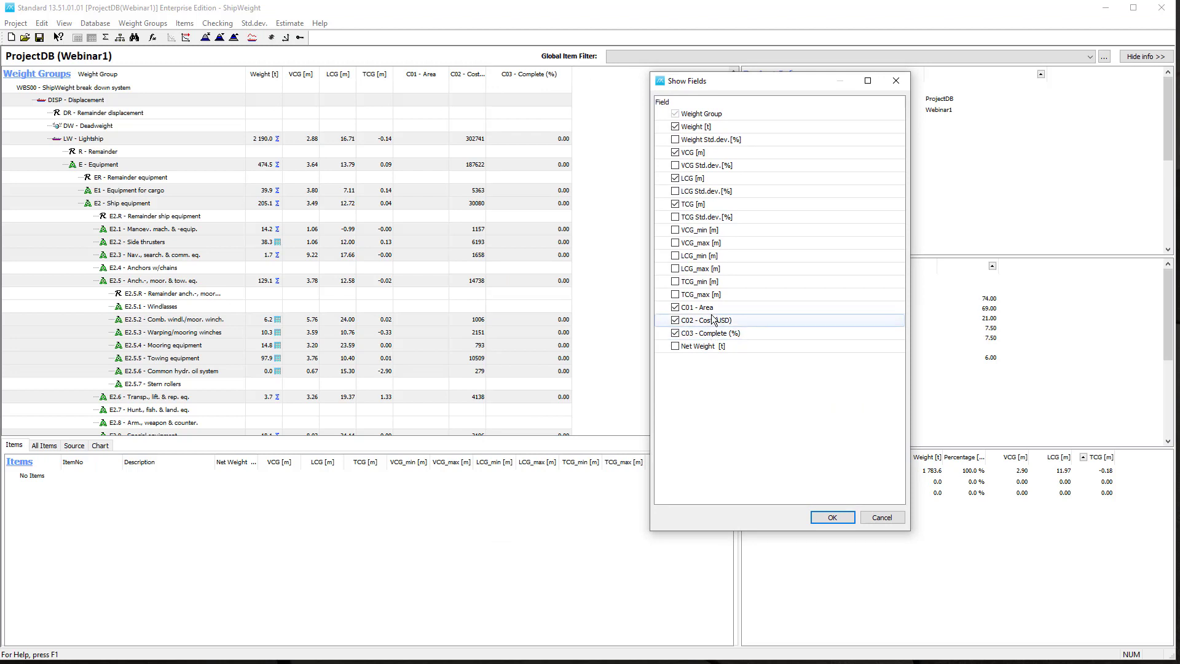
pyautogui.click(711, 336)
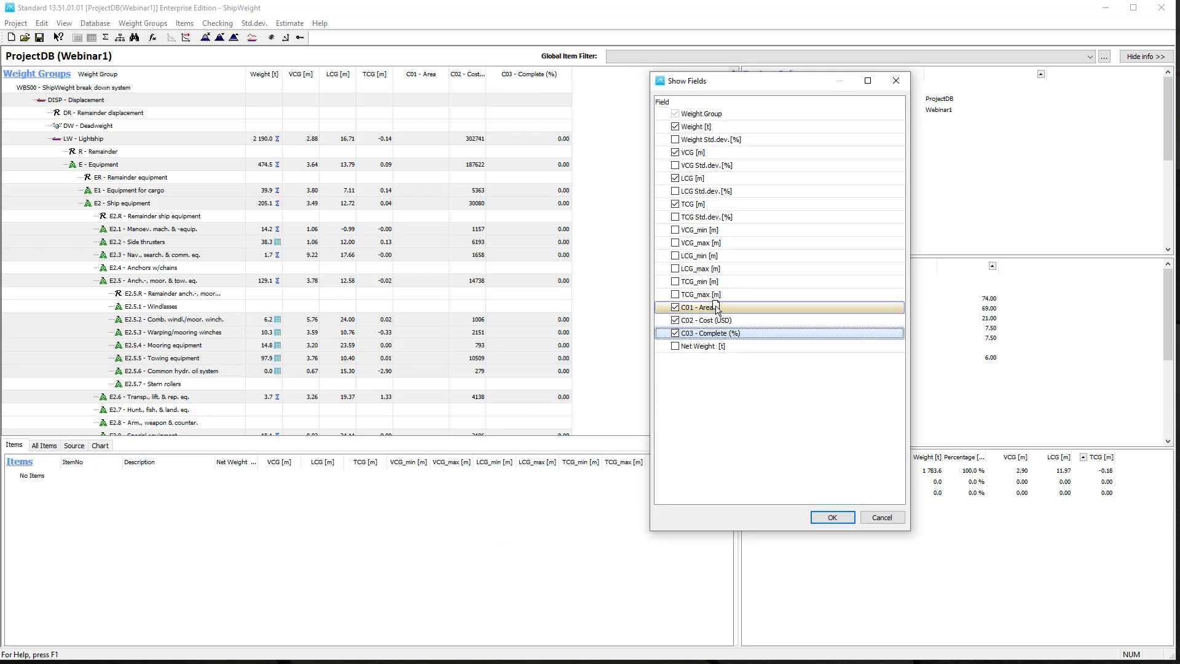
pyautogui.moveTo(716, 309); pyautogui.dragTo(725, 313)
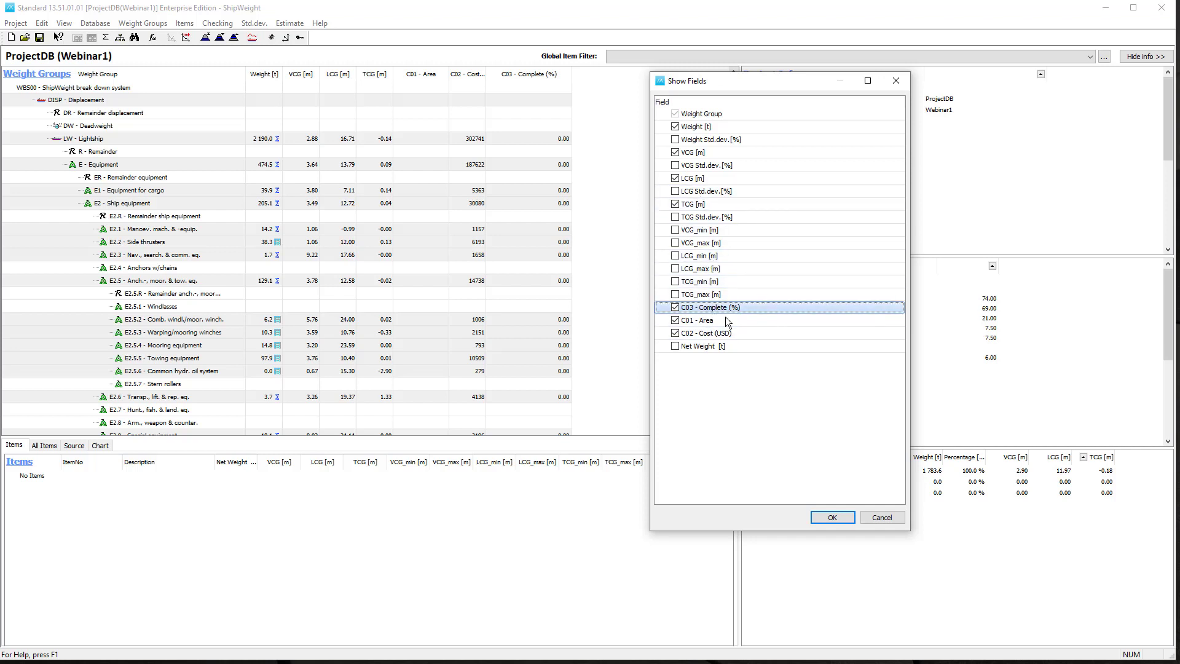
pyautogui.click(832, 516)
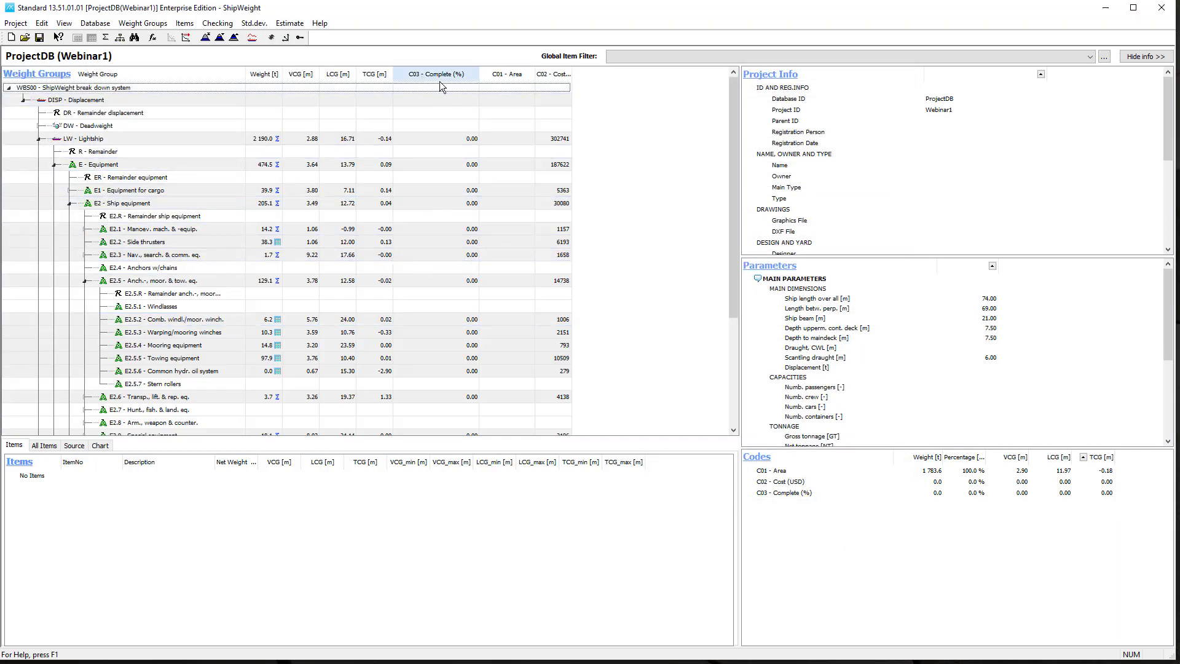
# Look over the weight group table and check which code fields can be shown in the item table
pyautogui.scroll(-3, 436, 276)
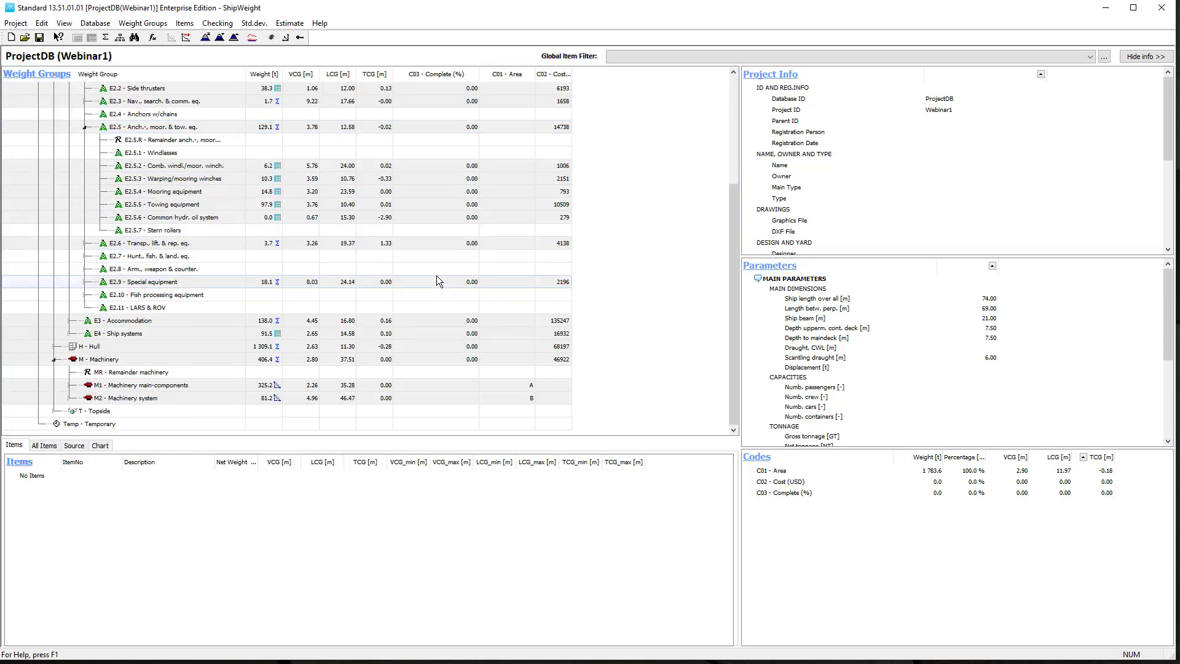
pyautogui.scroll(3, 421, 231)
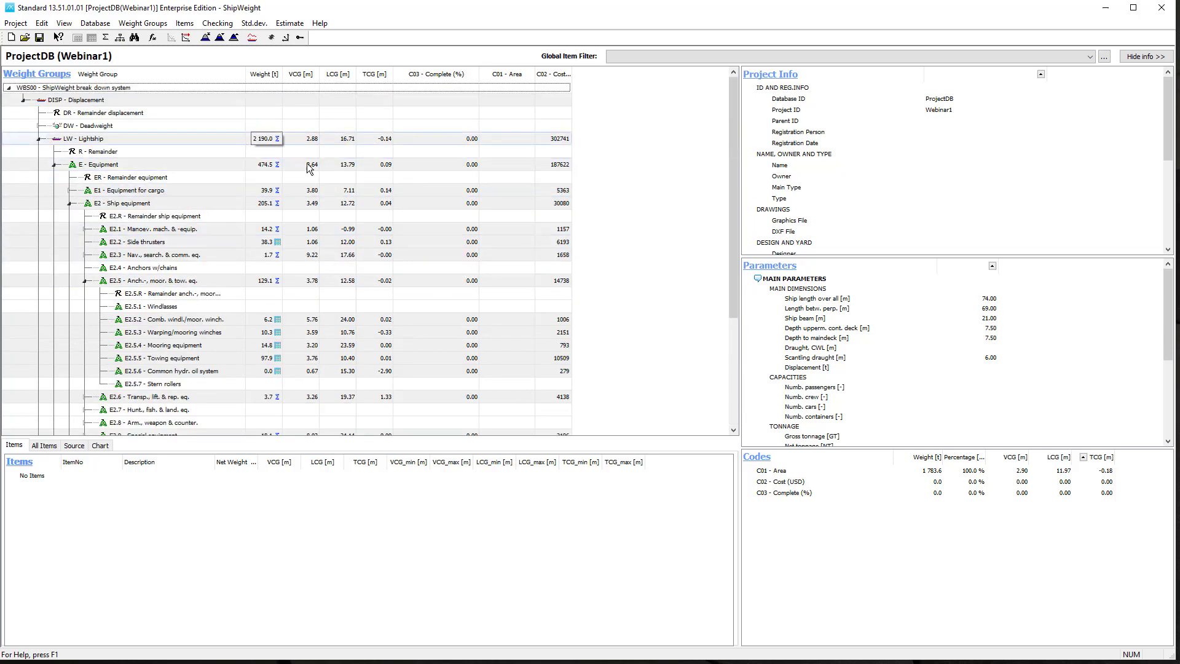
pyautogui.scroll(-3, 447, 316)
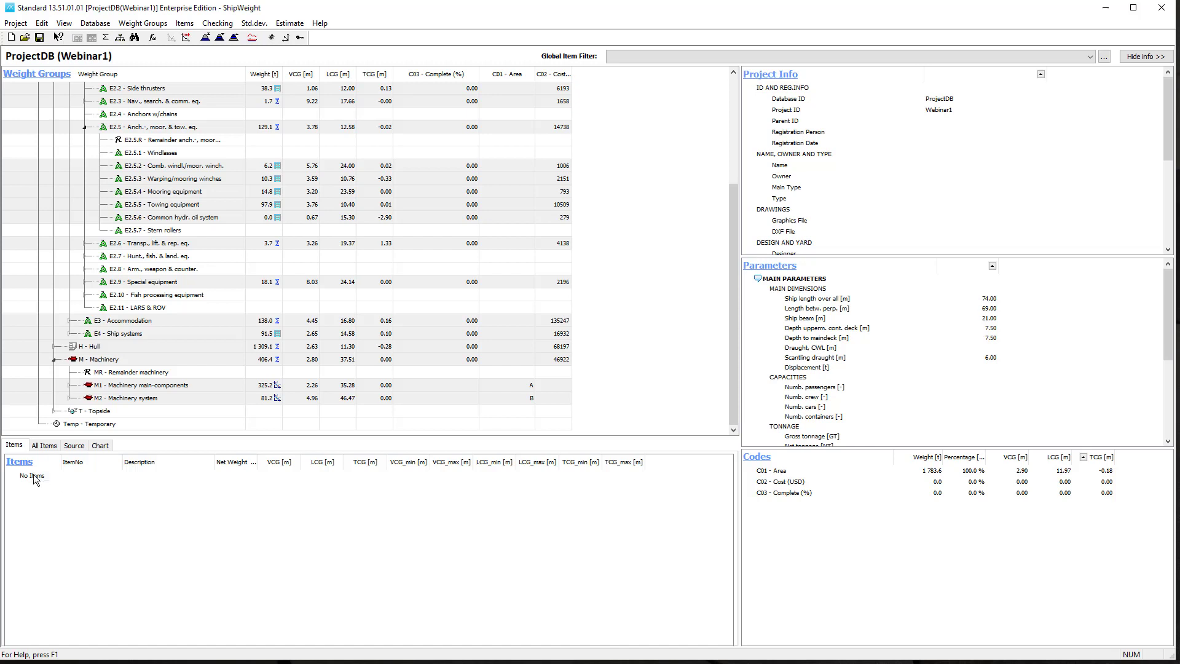
pyautogui.rightClick(373, 499)
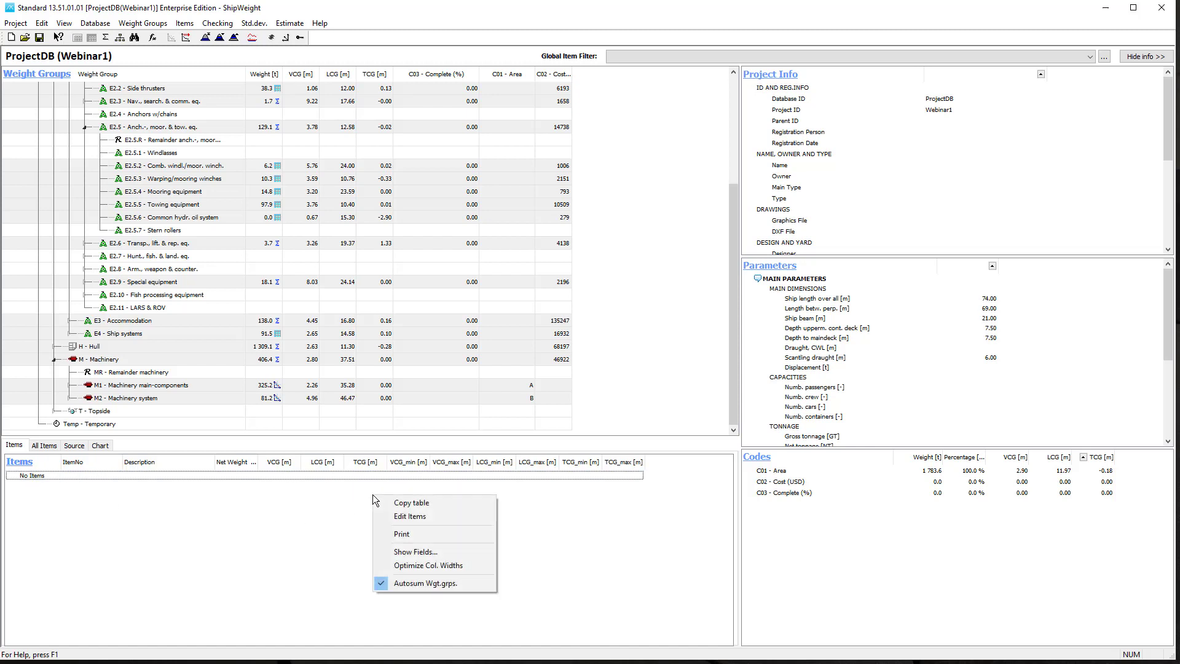
pyautogui.click(431, 551)
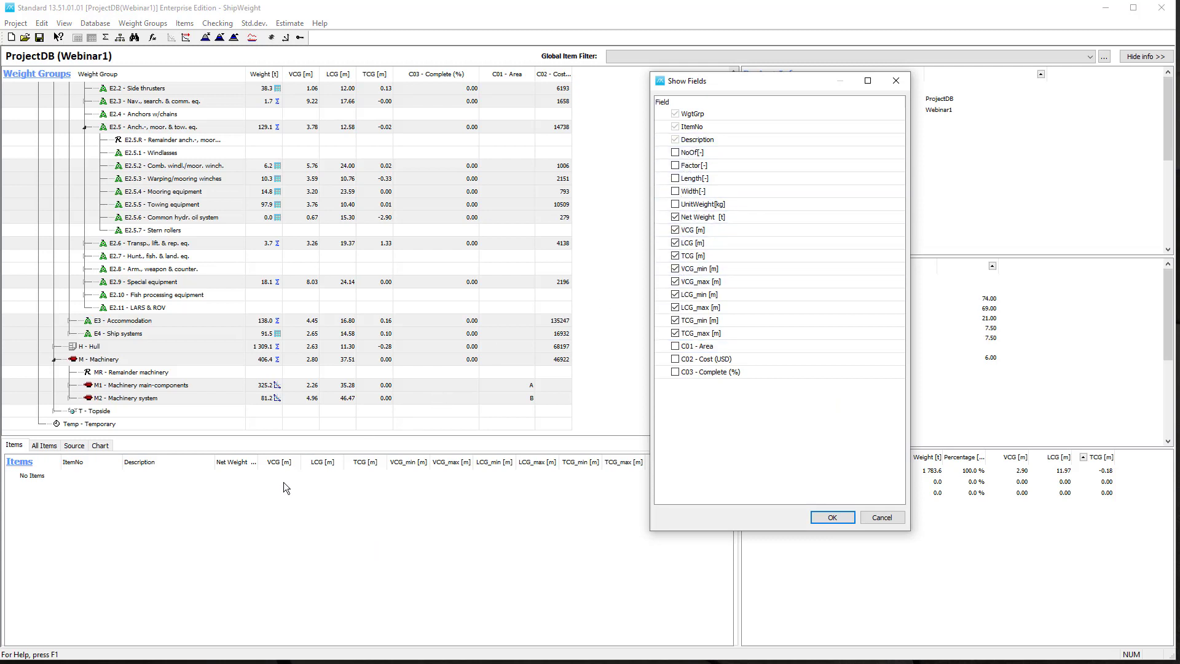
pyautogui.click(882, 518)
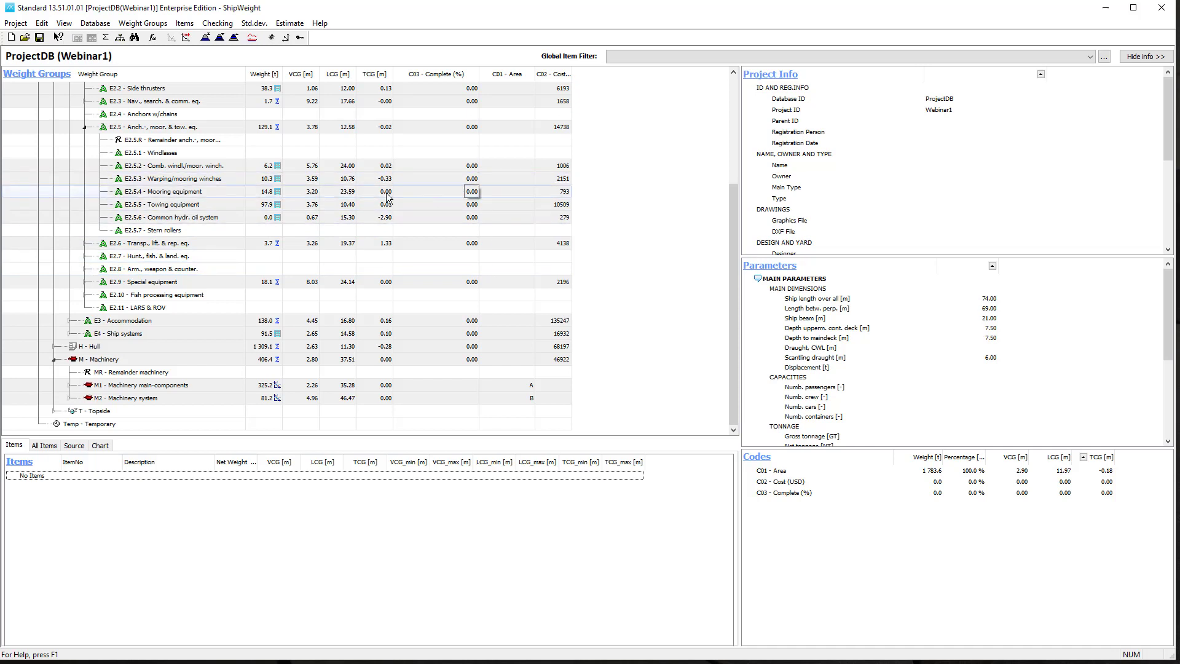
# Open the items of E2.5.4 - Mooring equipment and set the Complete (%) of item 50410 Anchors SPEK to 100
pyautogui.click(190, 197)
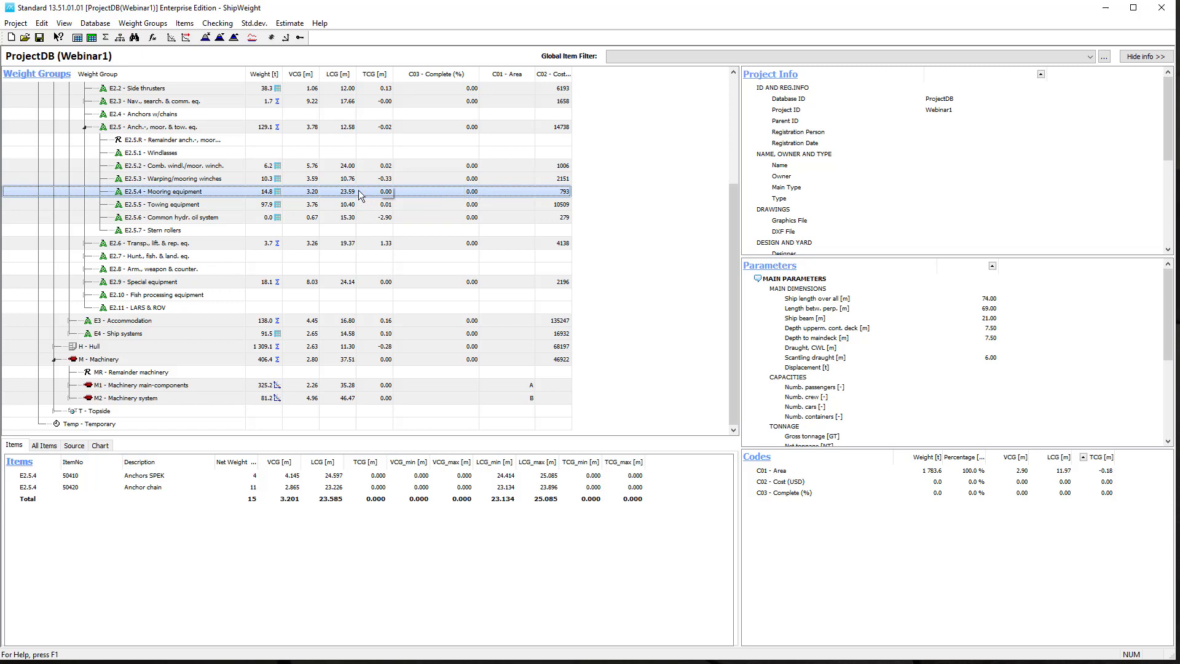
pyautogui.click(276, 192)
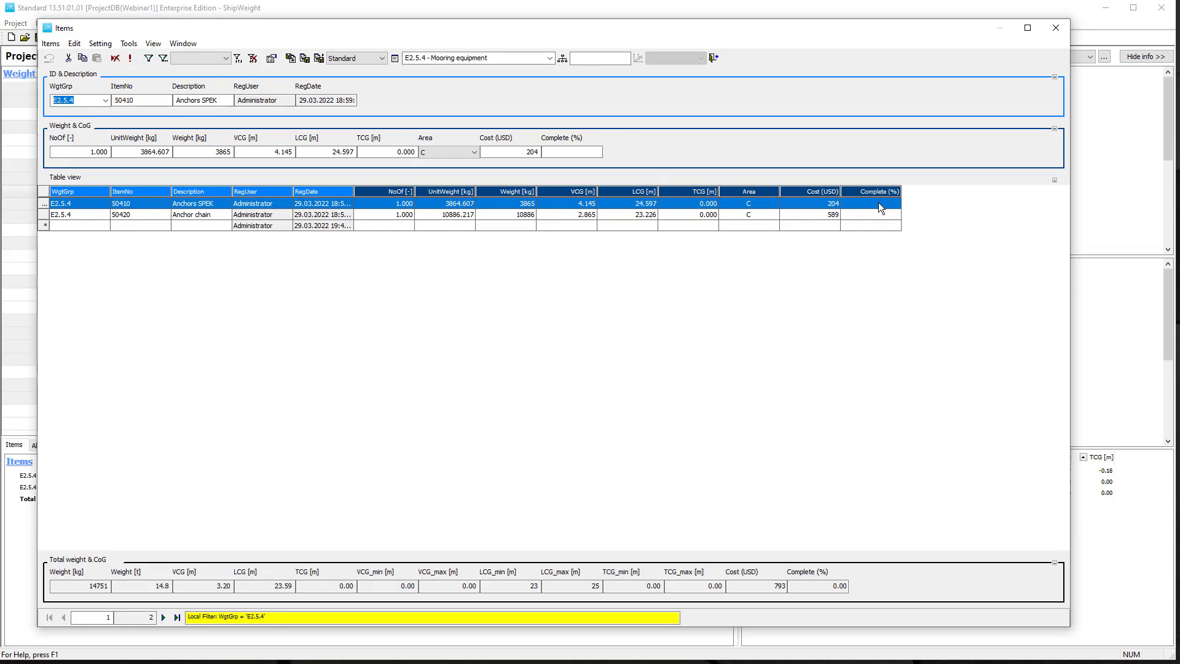
pyautogui.click(877, 205)
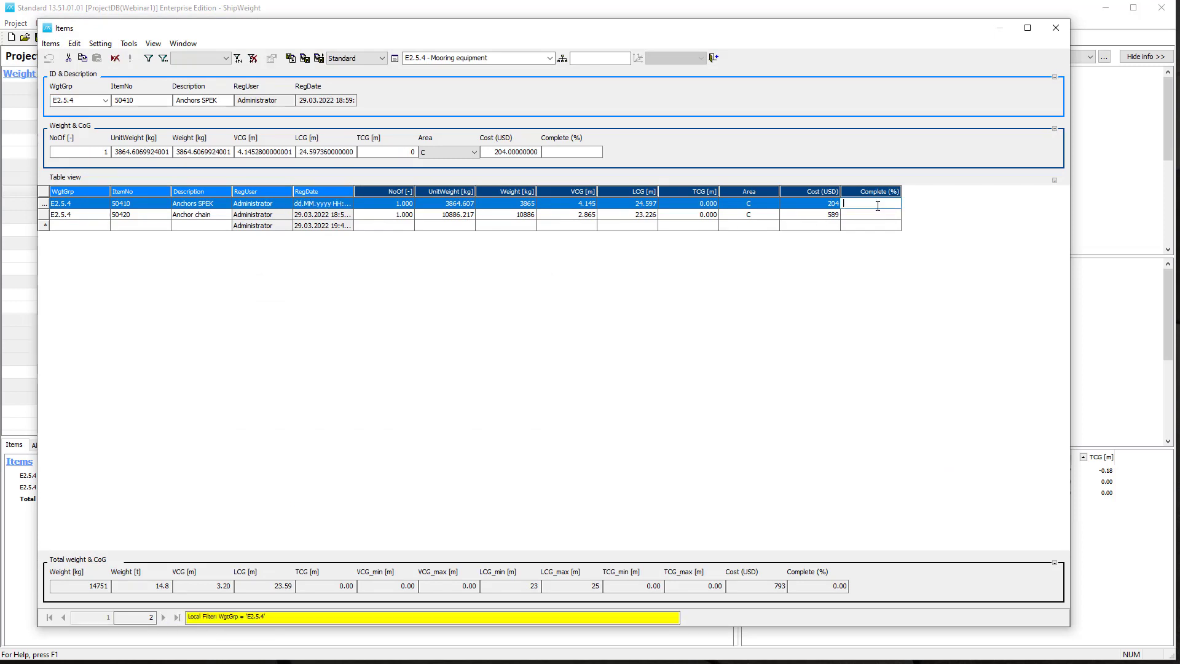
pyautogui.write('100')
pyautogui.press('Return')
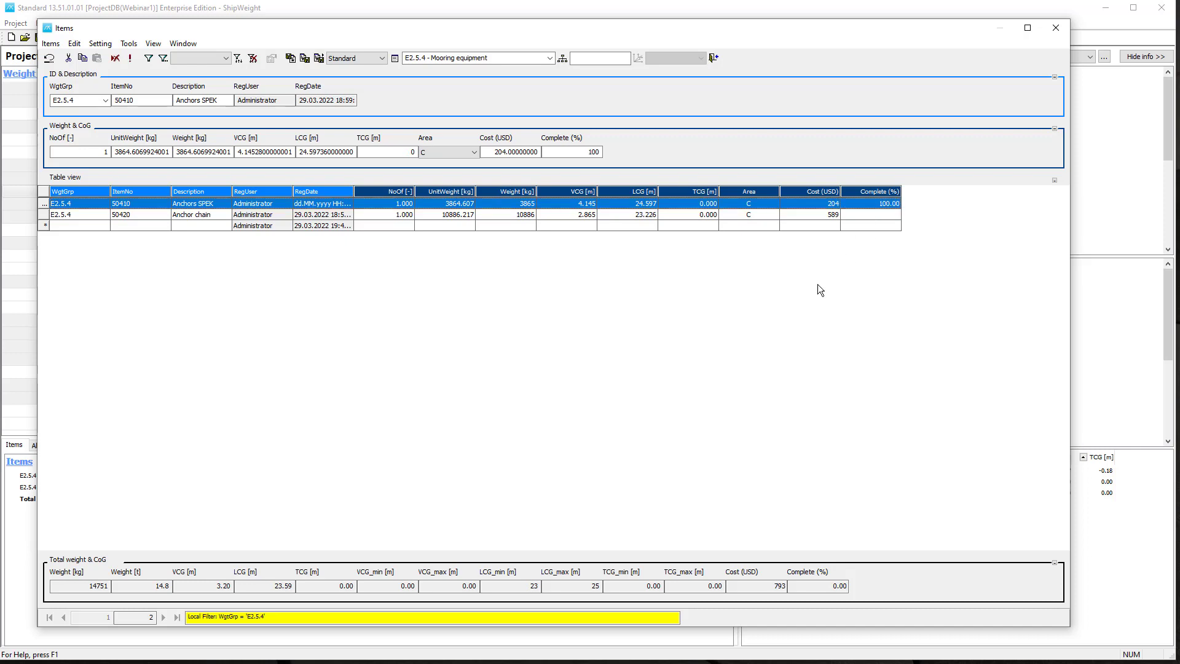
# Set the Complete (%) of item 50420 Anchor chain to 0, then autosum the weight groups from the main window
pyautogui.click(881, 217)
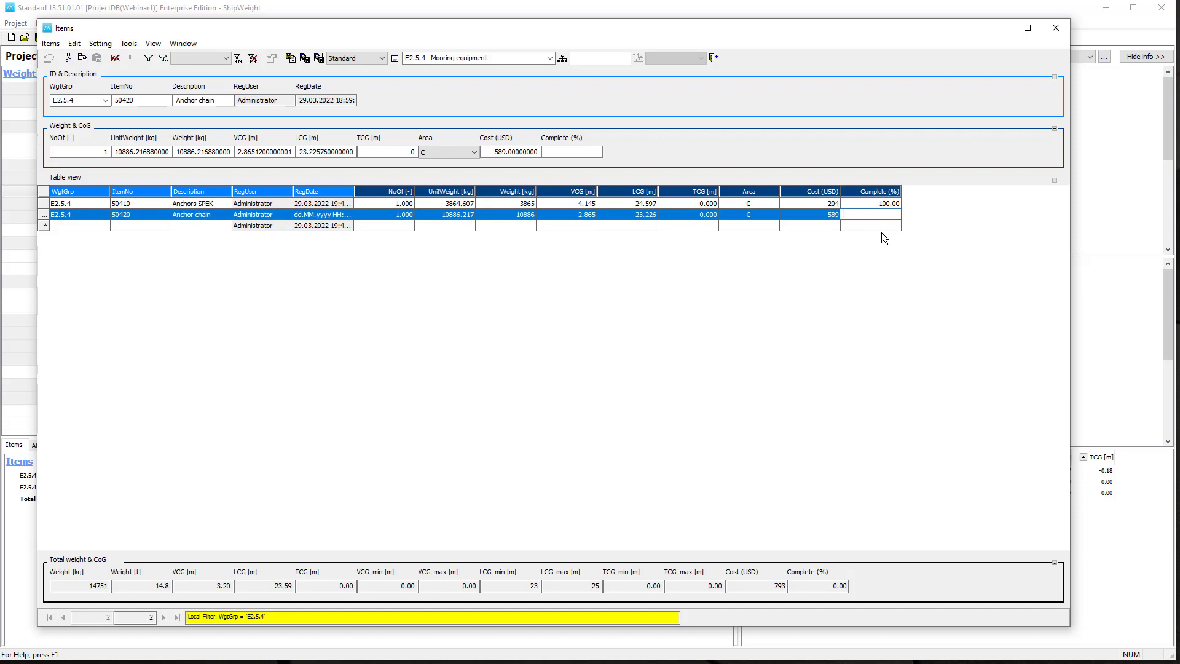
pyautogui.write('0')
pyautogui.press('Return')
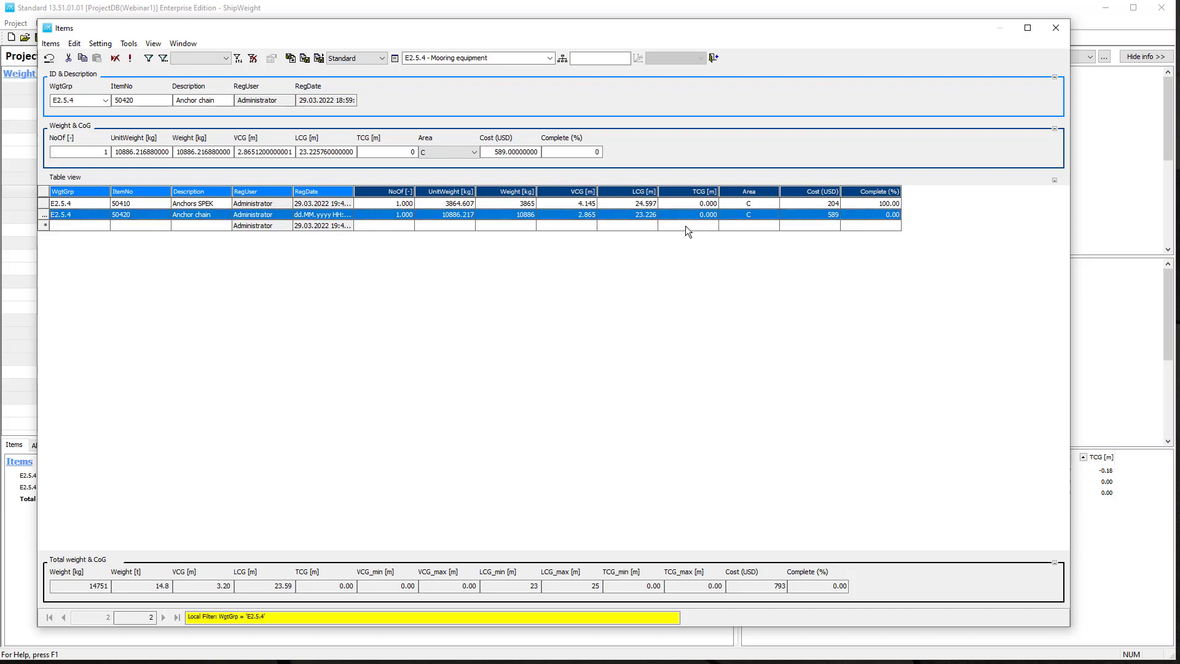
pyautogui.click(546, 202)
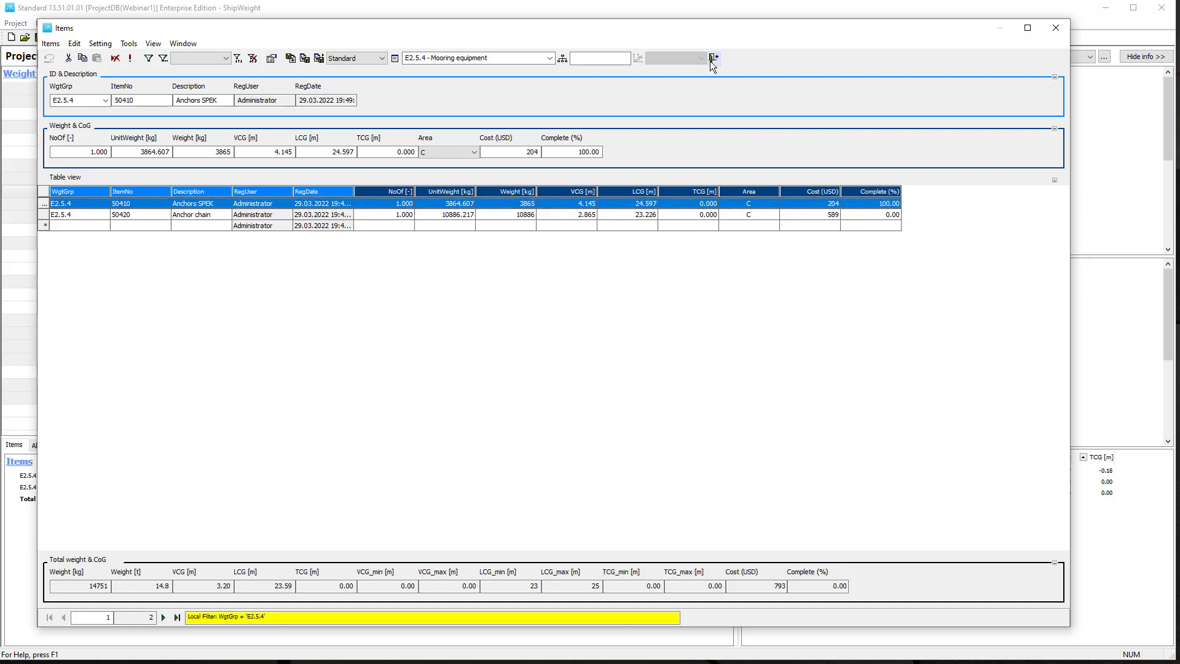
pyautogui.click(712, 58)
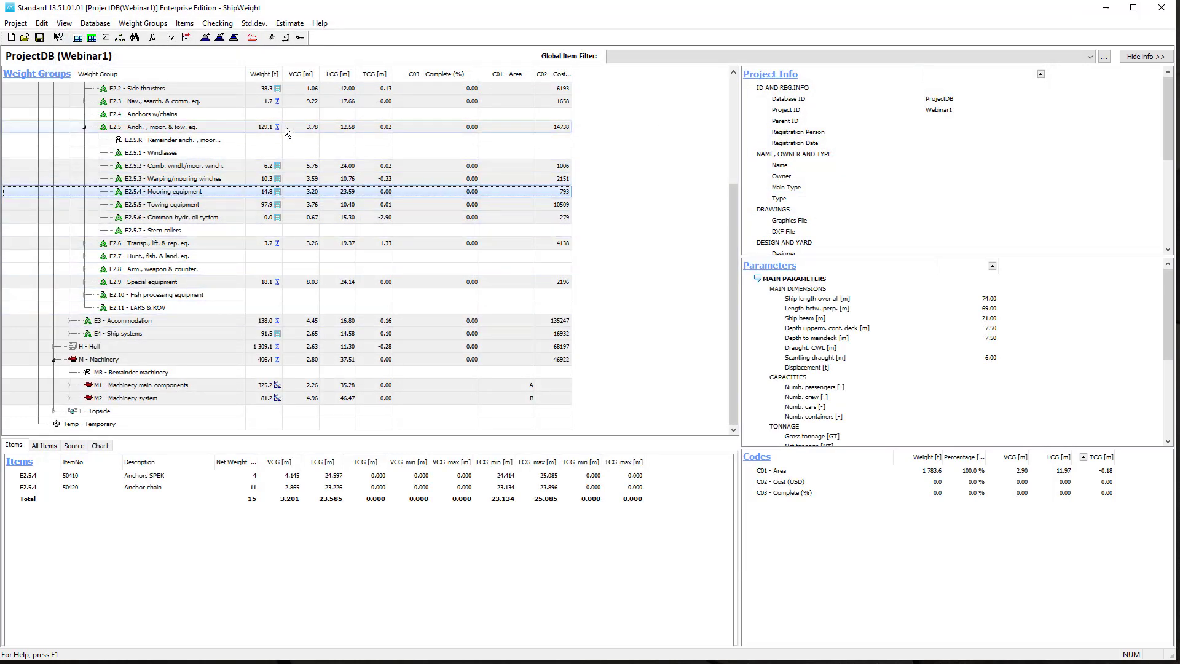
pyautogui.click(106, 38)
# Set the AutoSum method of code C03 - Complete (%) to Average in the code definitions
pyautogui.click(757, 457)
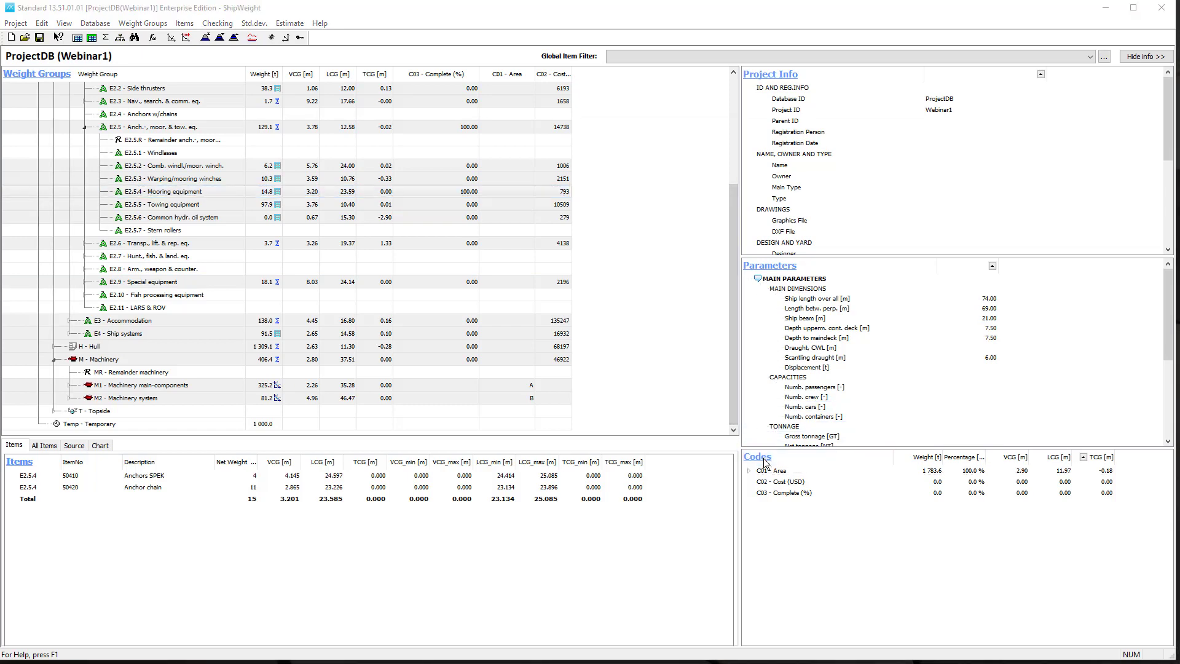
pyautogui.moveTo(538, 117); pyautogui.dragTo(460, 78)
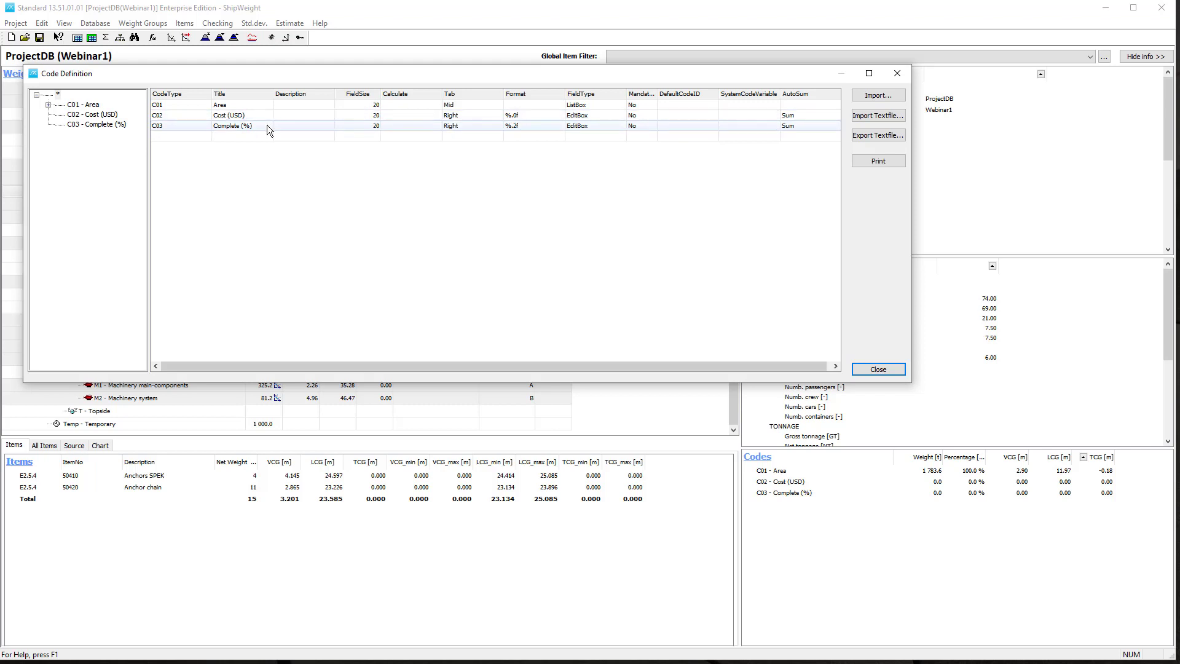
pyautogui.click(824, 126)
pyautogui.click(834, 127)
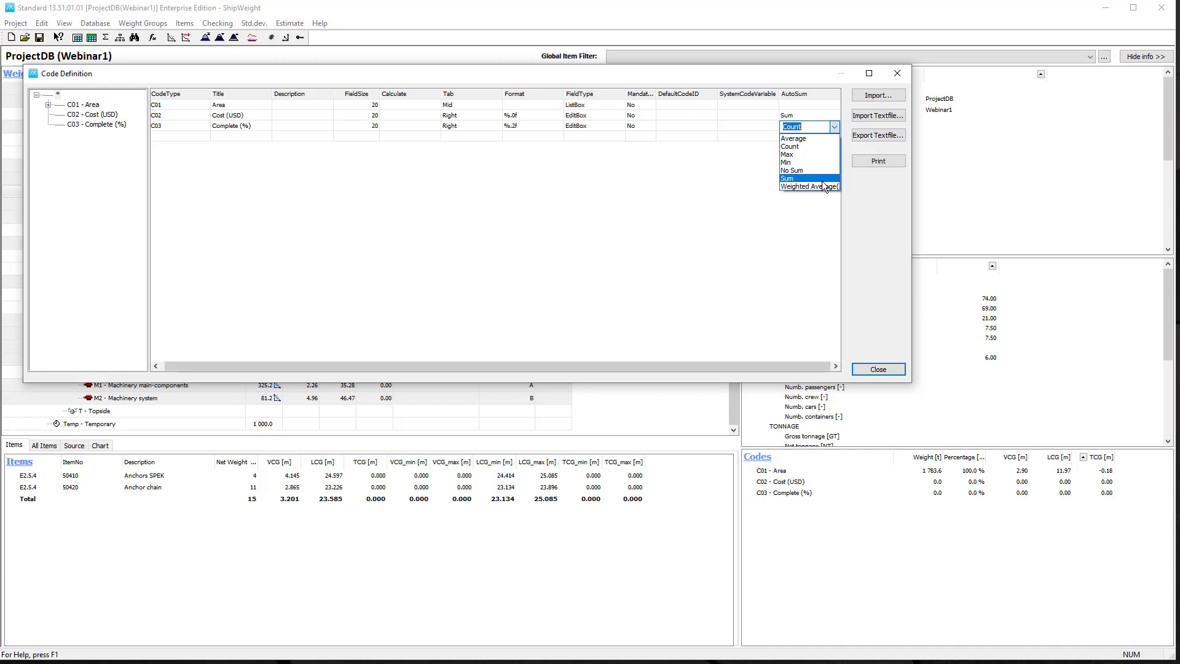
pyautogui.click(802, 140)
pyautogui.click(603, 133)
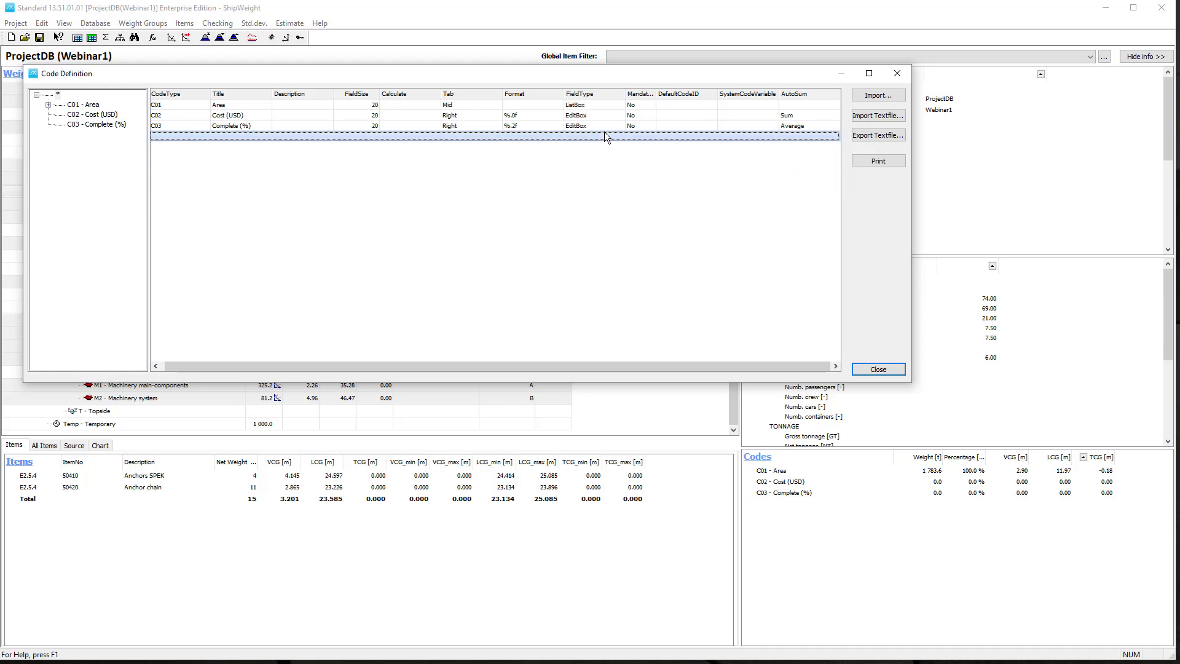
pyautogui.click(877, 369)
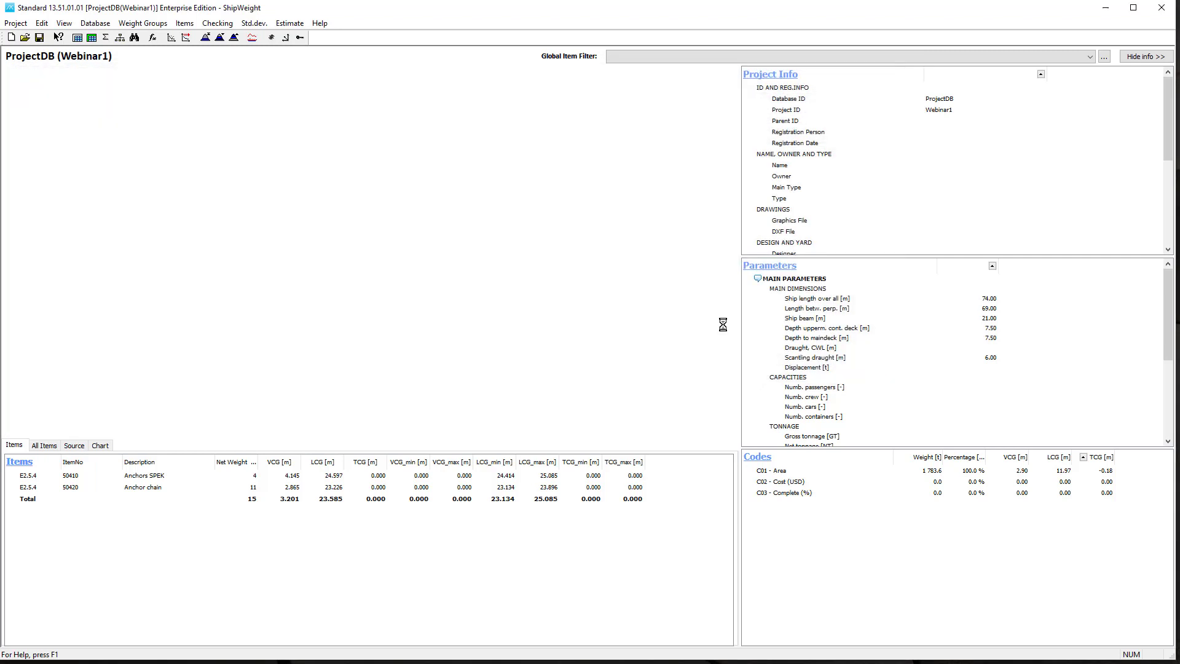
# Autosum the weight groups with the averaging method and check the Complete (%) value of E2.5.4 - Mooring equipment
pyautogui.click(105, 39)
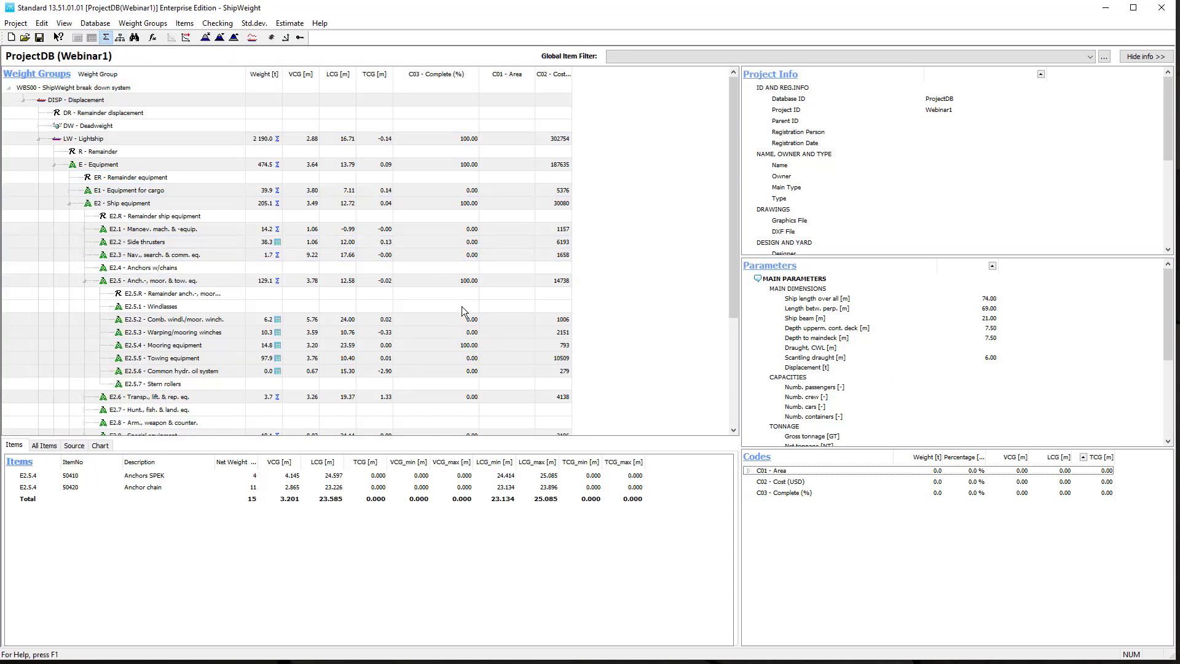
pyautogui.doubleClick(450, 347)
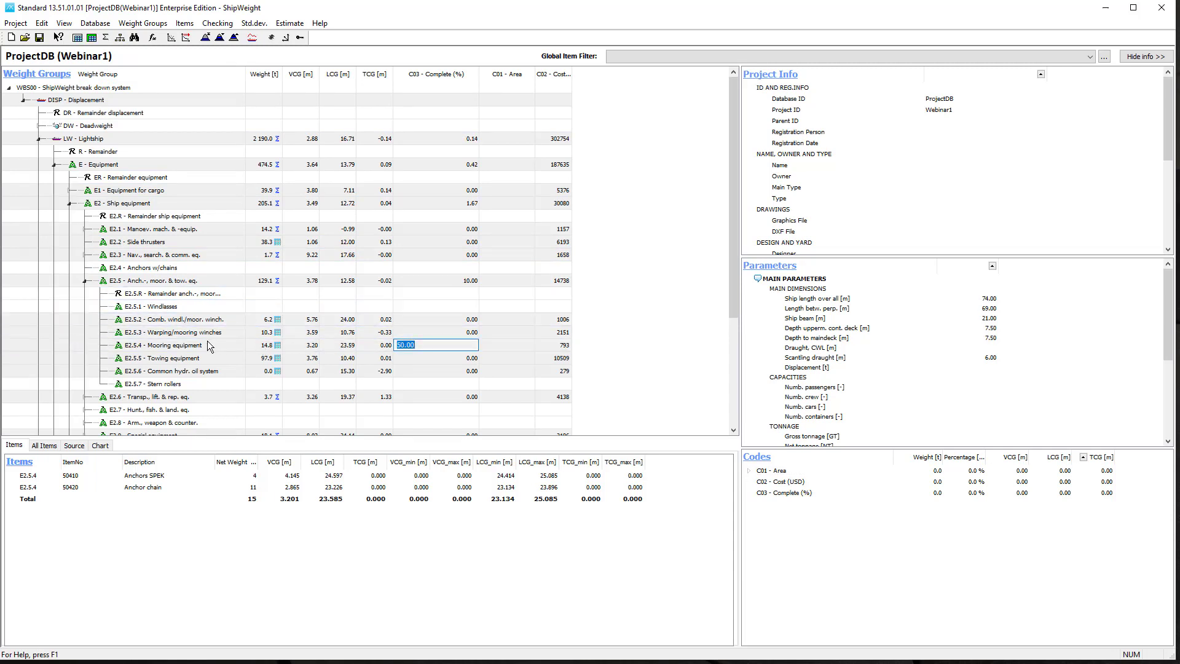
pyautogui.click(198, 348)
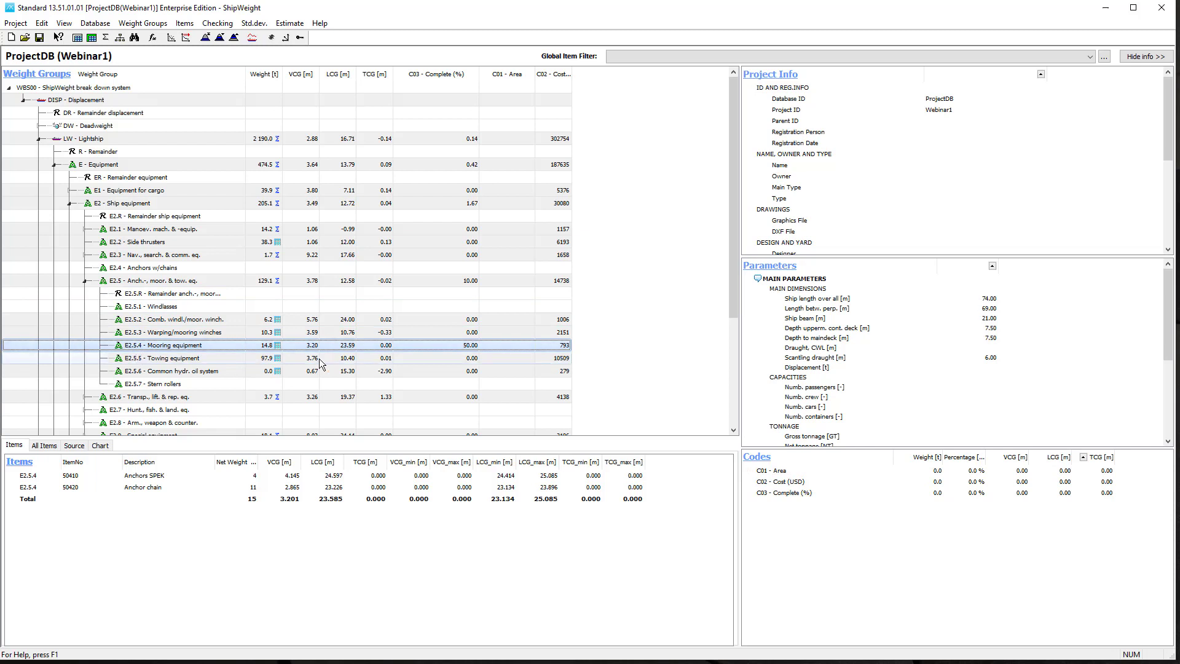
pyautogui.click(470, 347)
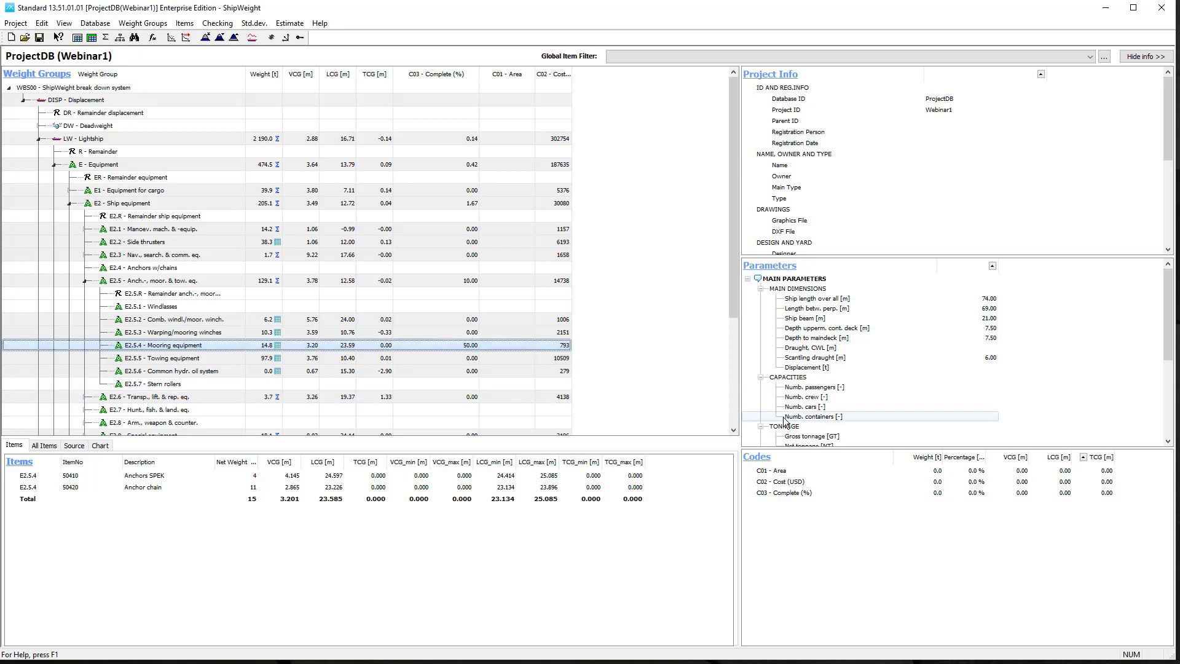
# Open the code definitions, then widen the window and the AutoSum column, narrowing the Description column
pyautogui.click(760, 461)
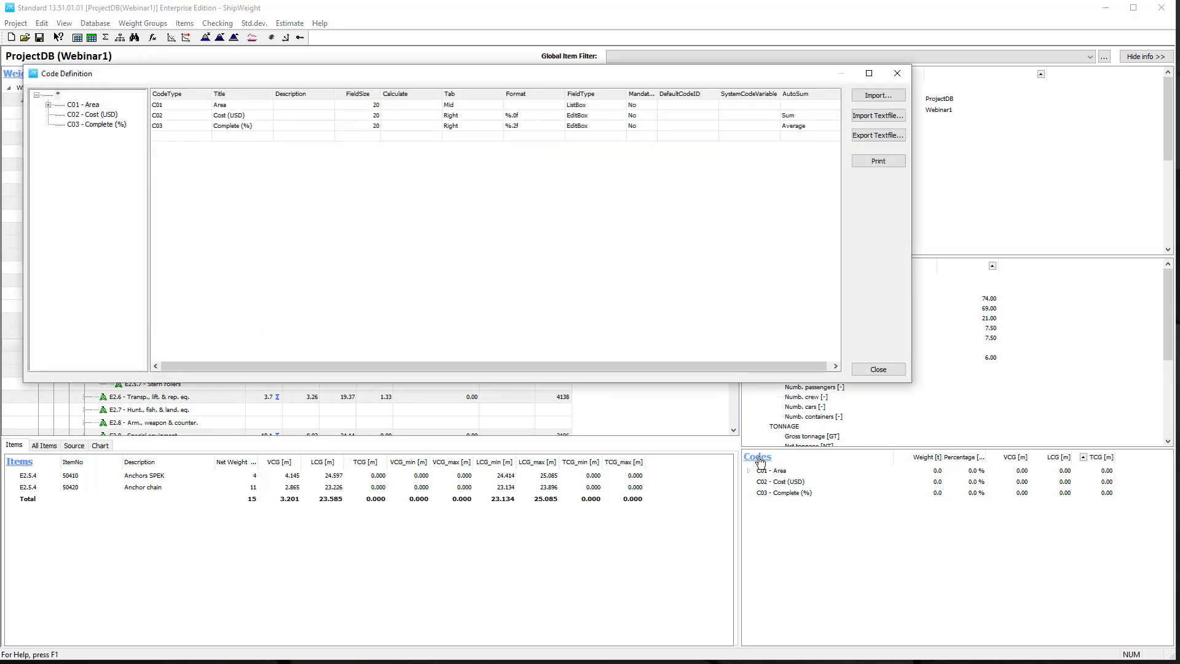
pyautogui.moveTo(677, 72); pyautogui.dragTo(660, 75)
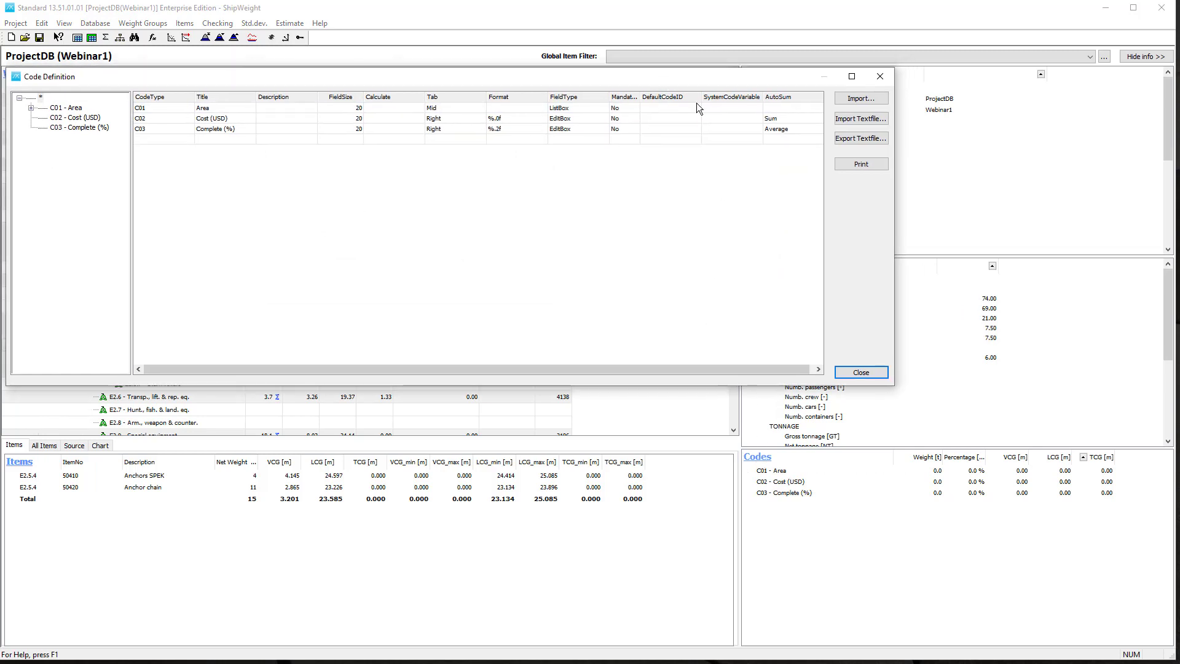
pyautogui.moveTo(893, 228); pyautogui.dragTo(1044, 228)
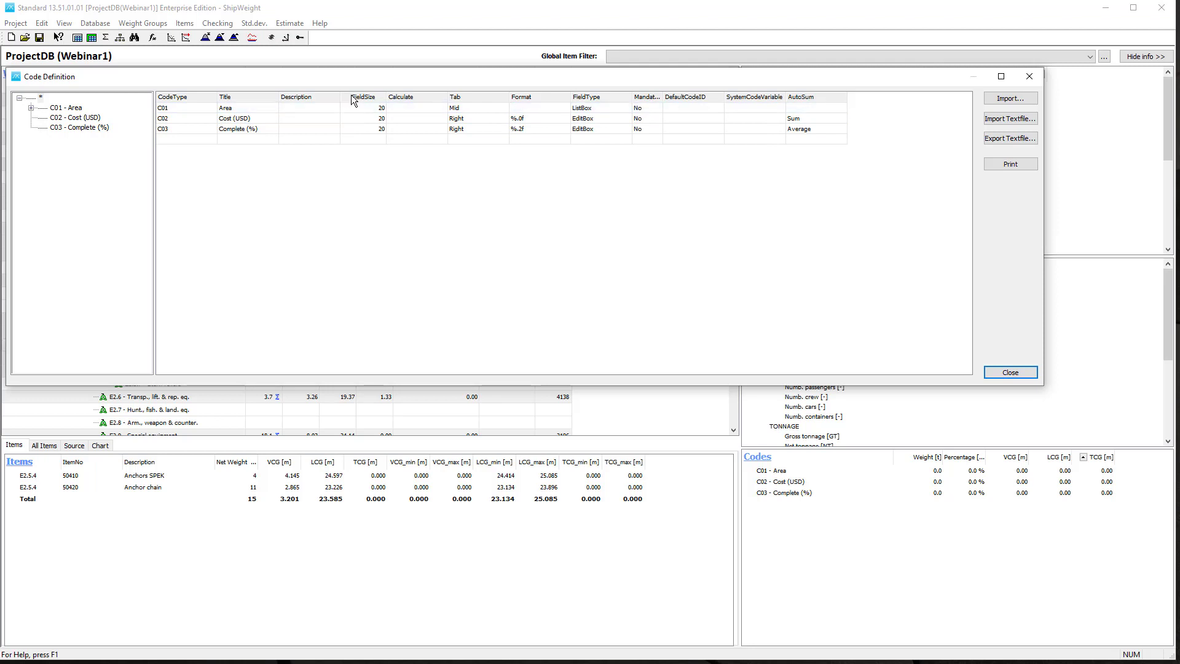
pyautogui.moveTo(339, 92); pyautogui.dragTo(316, 93)
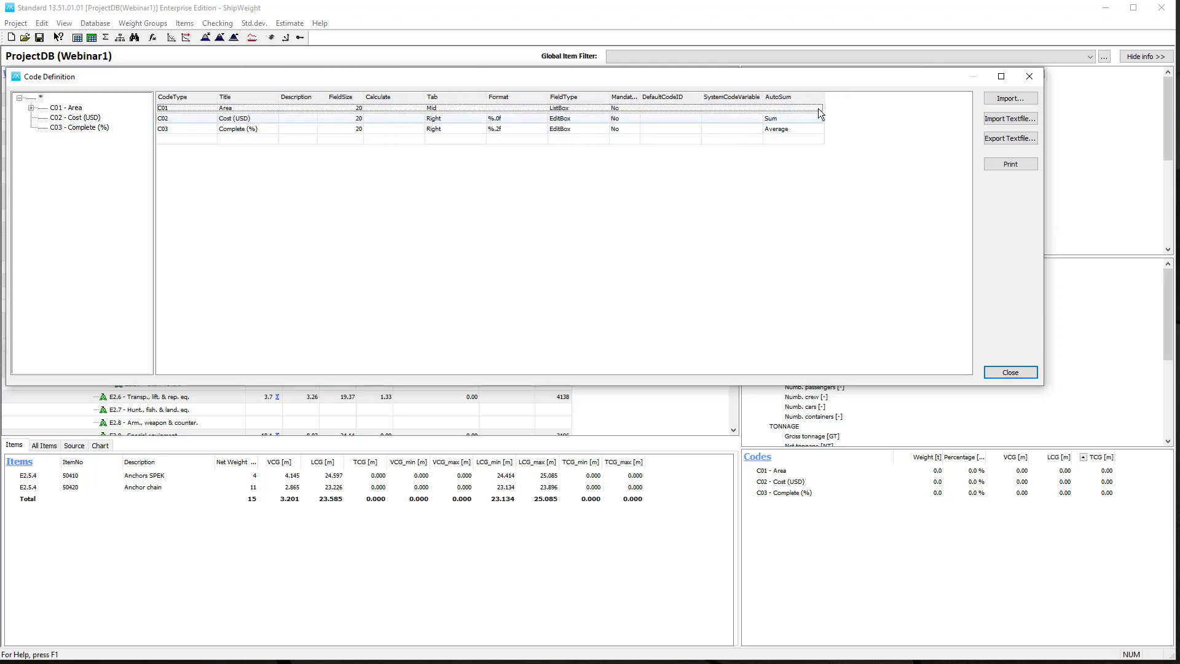
pyautogui.moveTo(824, 93); pyautogui.dragTo(902, 95)
# Set the AutoSum method of code C03 - Complete (%) to Weighted Average(Weight) and close the code definitions
pyautogui.click(835, 127)
pyautogui.click(835, 130)
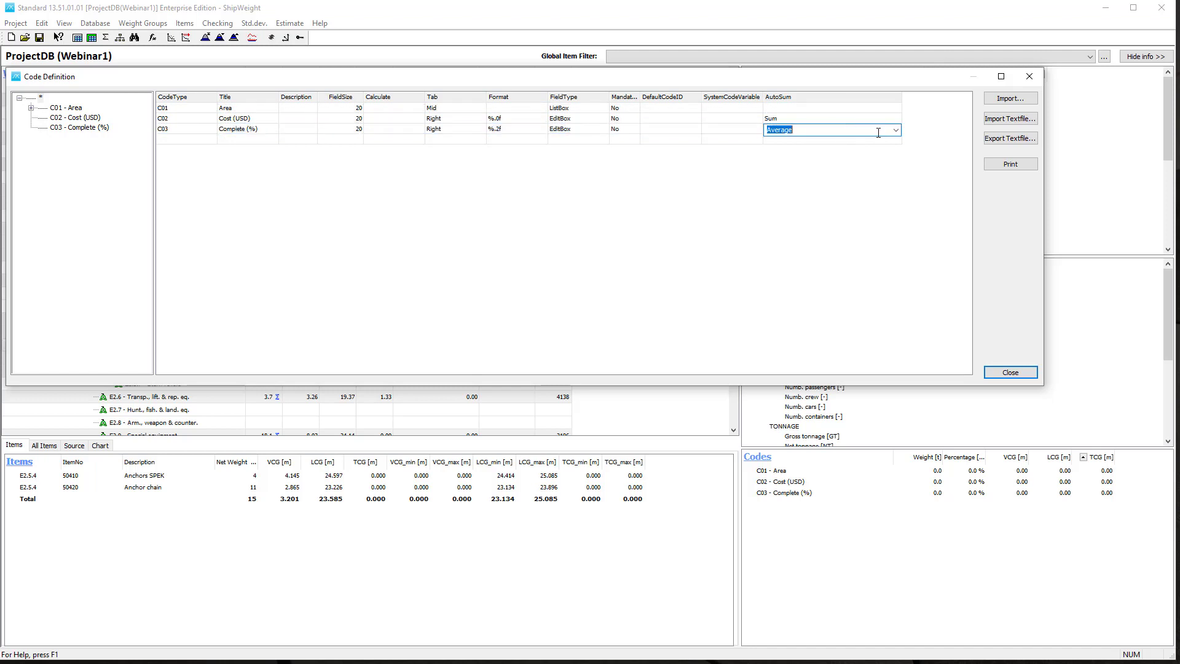
pyautogui.click(900, 130)
pyautogui.click(804, 189)
pyautogui.click(831, 131)
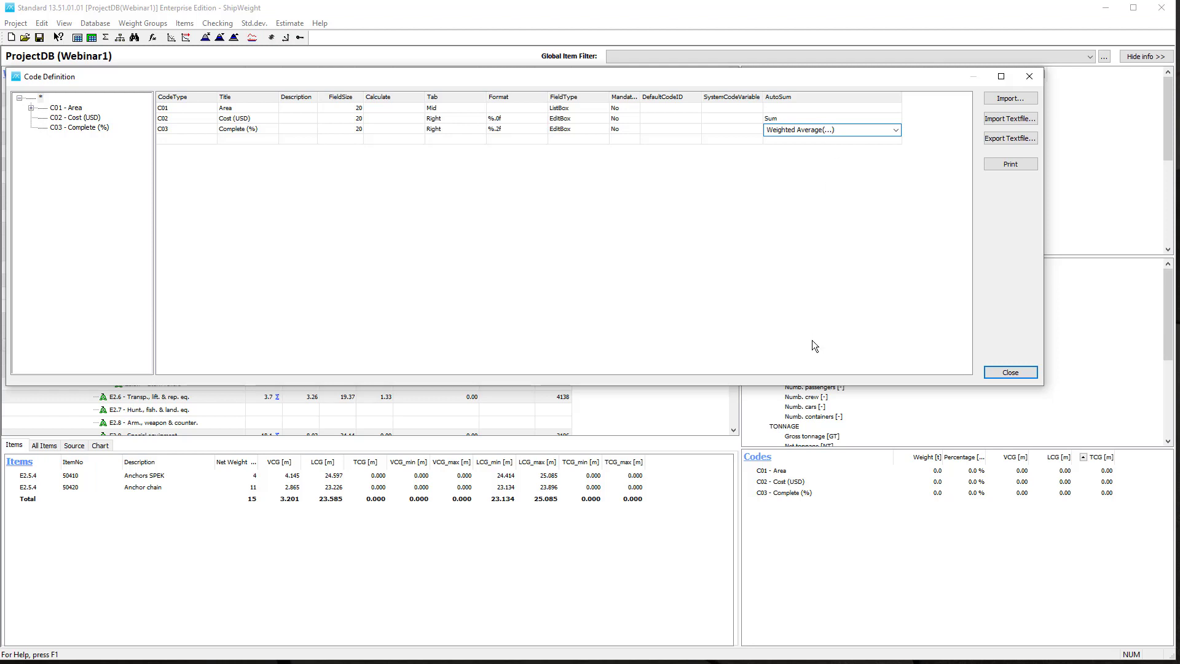
pyautogui.press('BackSpace')
pyautogui.press('BackSpace')
pyautogui.press('BackSpace')
pyautogui.write('Weigh')
pyautogui.click(553, 138)
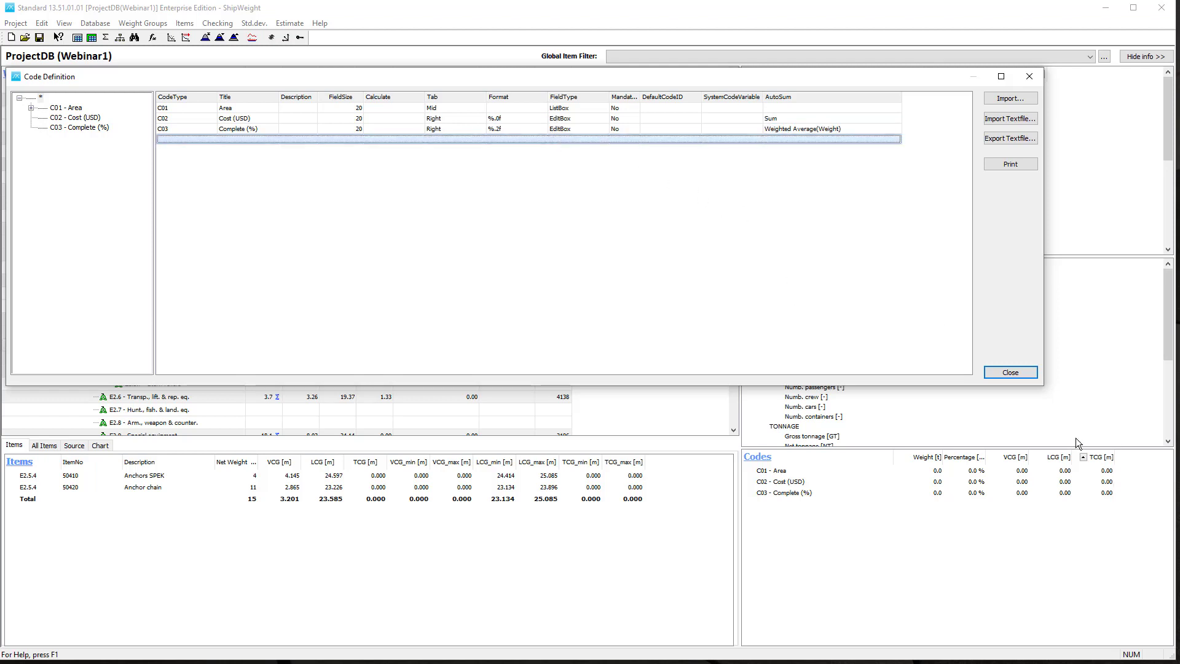
pyautogui.click(1010, 372)
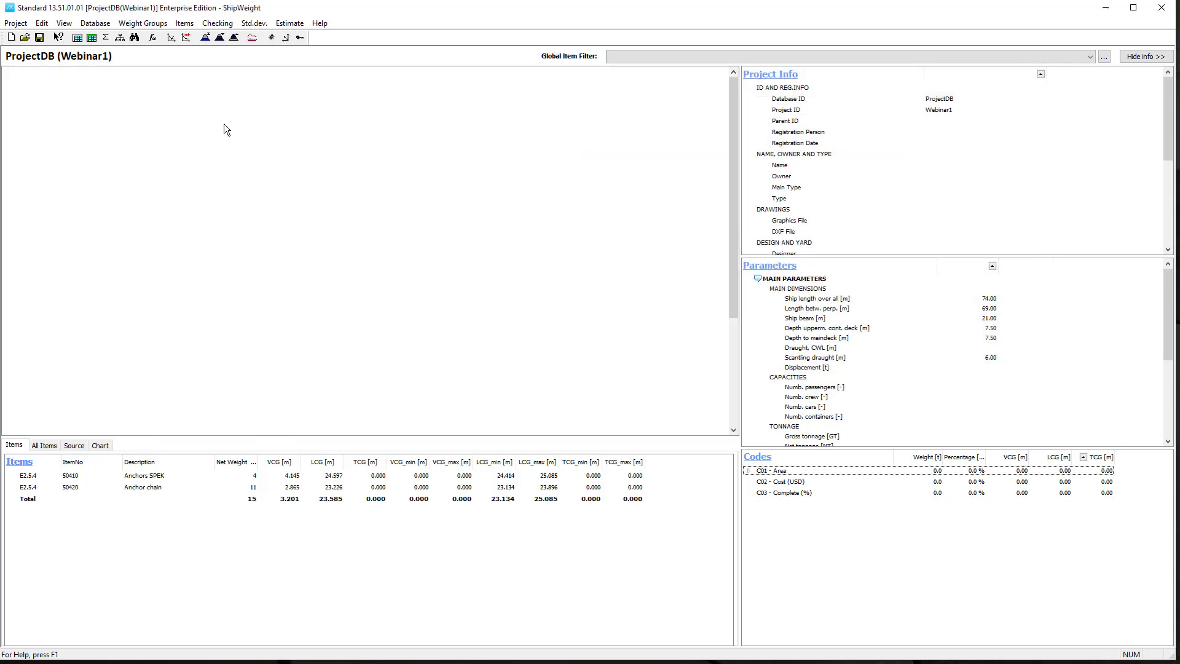
# Autosum the weight groups with the weighted average and check the Complete (%) value of E2.5.4 - Mooring equipment
pyautogui.click(105, 38)
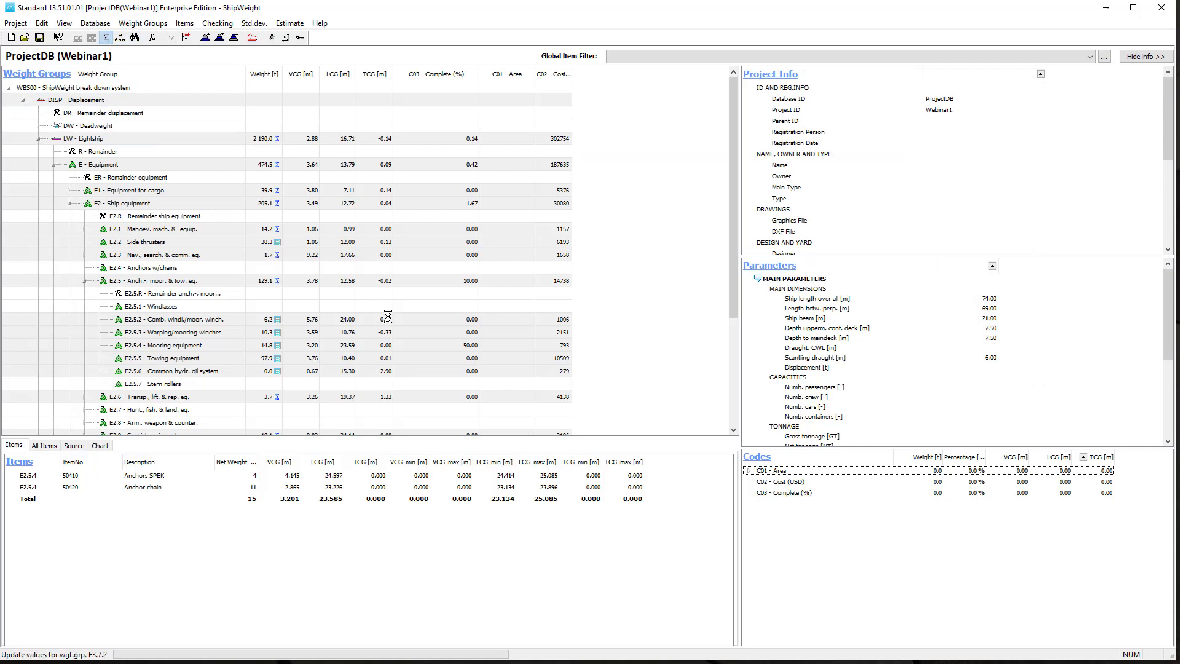
pyautogui.click(235, 345)
pyautogui.click(470, 345)
pyautogui.click(312, 345)
pyautogui.click(128, 345)
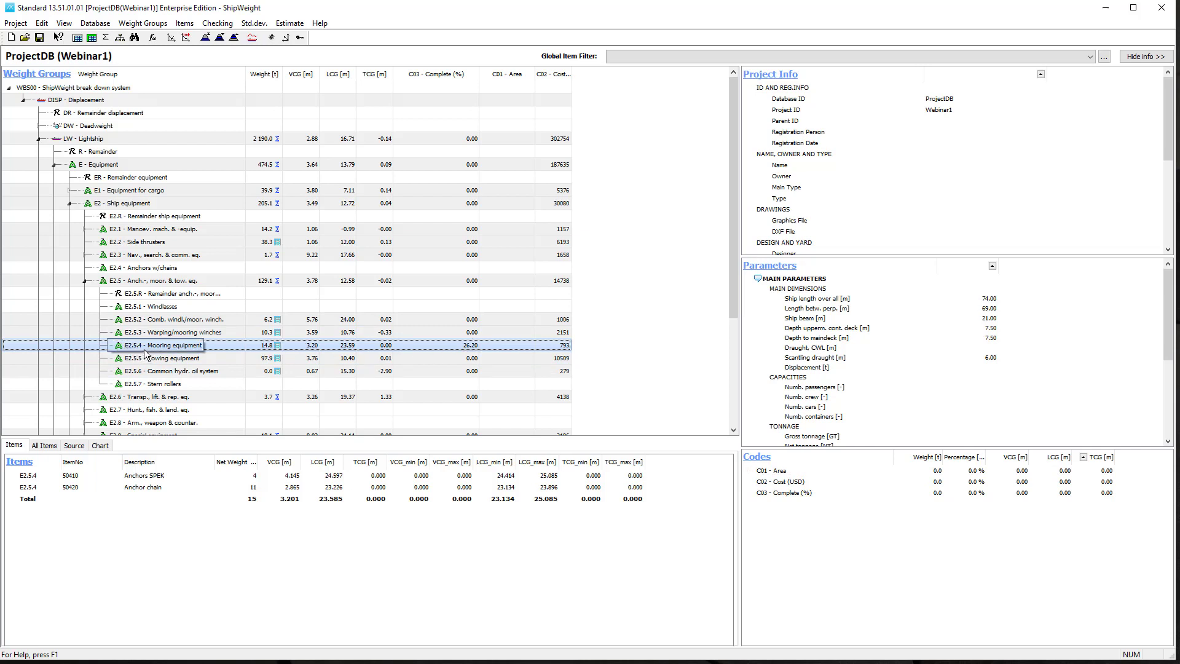
pyautogui.click(462, 358)
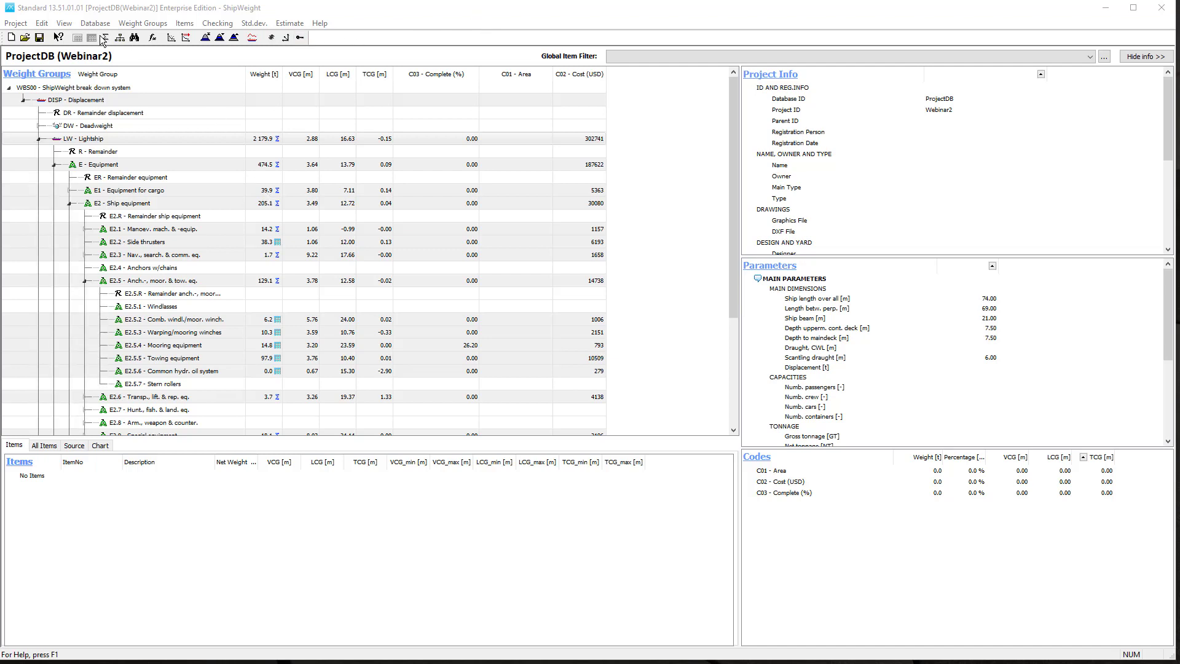
# Open the project logbook of project Webinar2 and move its window higher
pyautogui.click(64, 23)
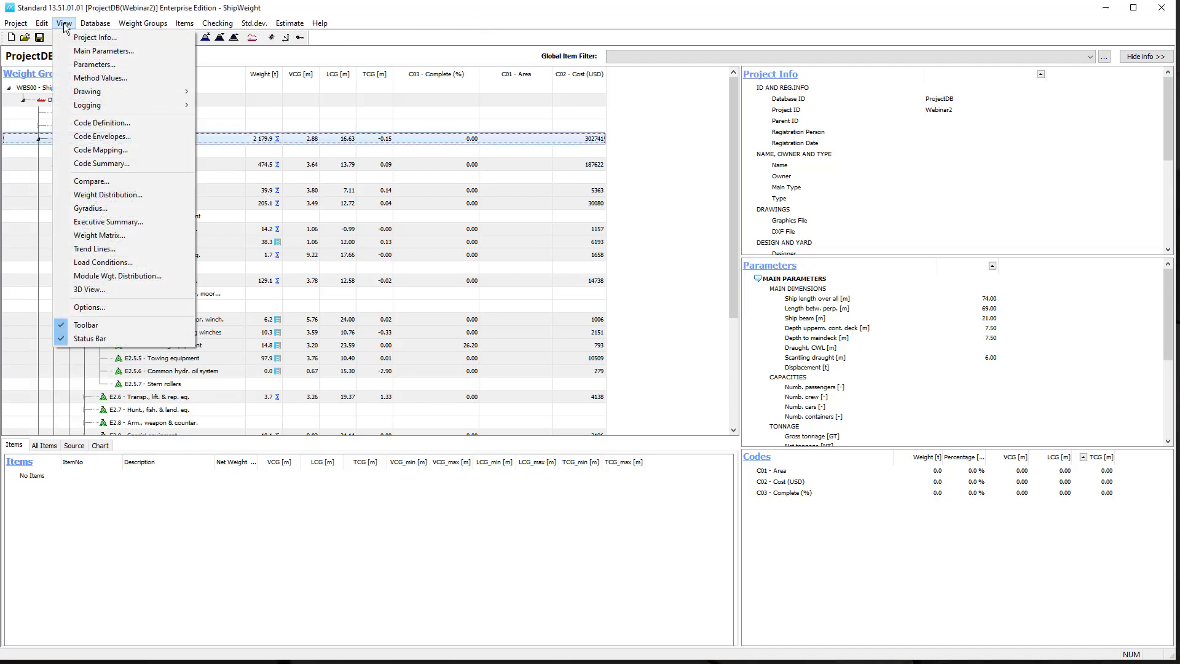
pyautogui.moveTo(81, 107)
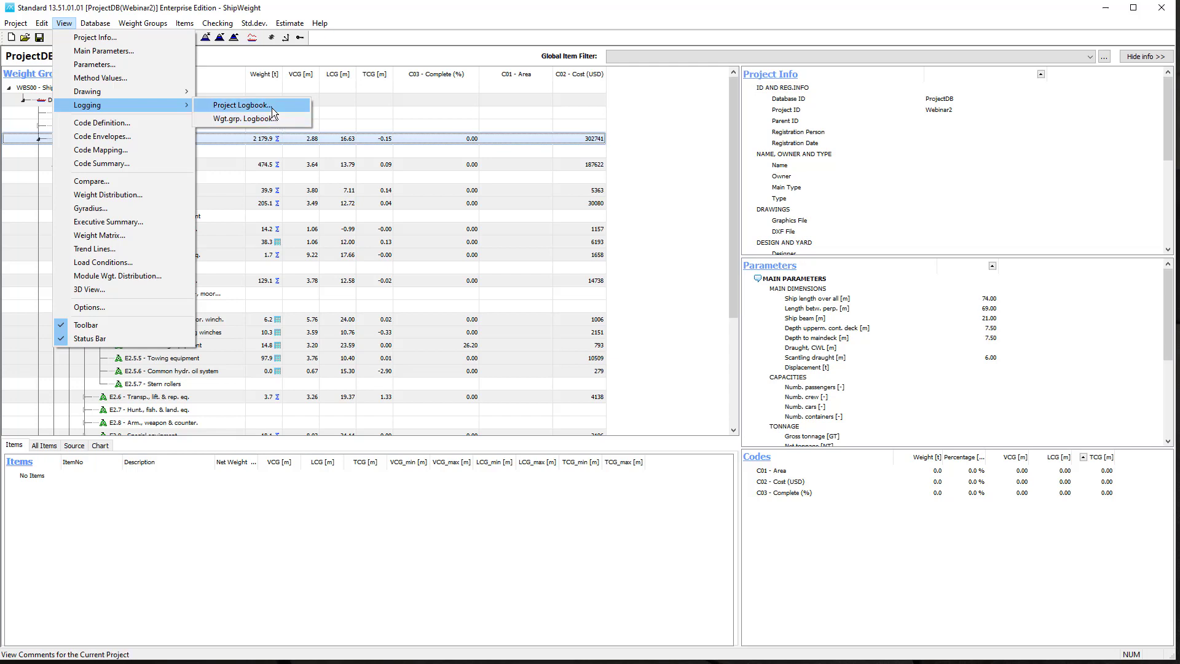
pyautogui.click(252, 105)
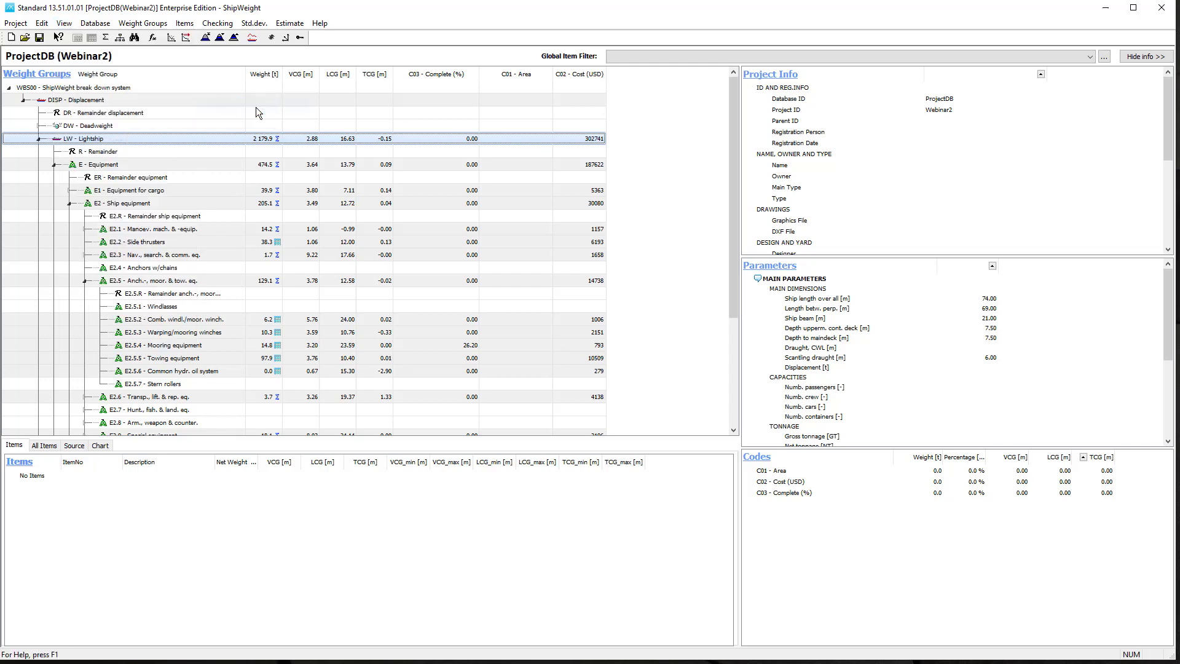
pyautogui.moveTo(495, 90); pyautogui.dragTo(484, 67)
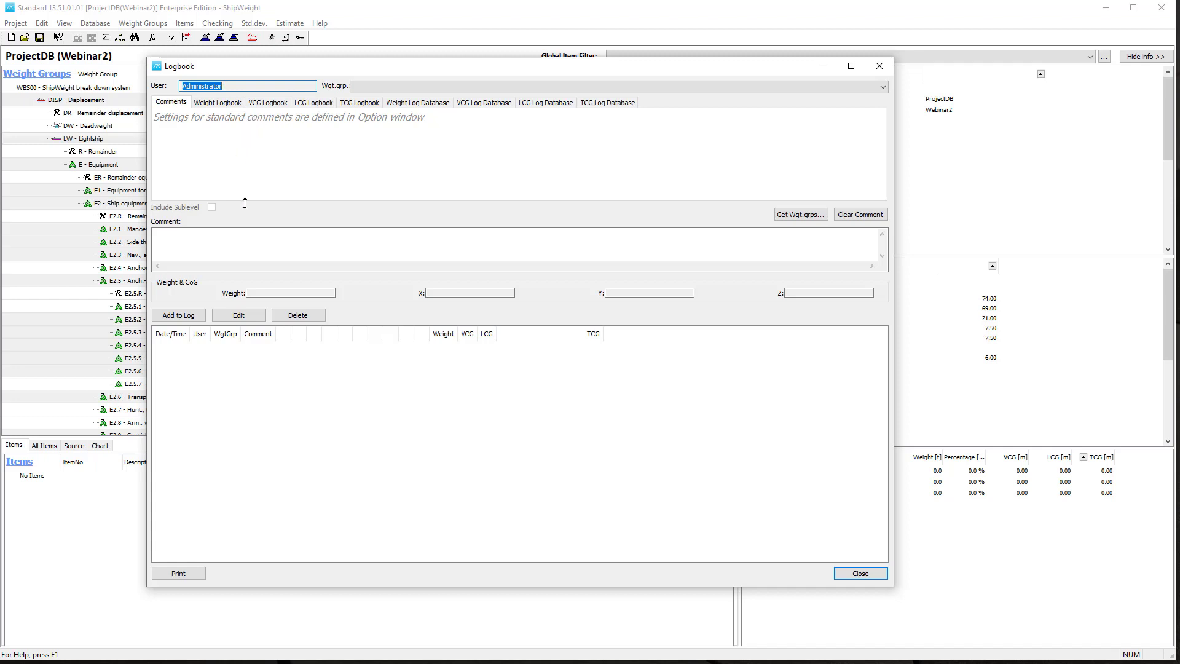
# Add the comment "My comment for March 30, 2022 - project looks ok" to the project log without assigning a weight group
pyautogui.click(245, 243)
pyautogui.write('My comment')
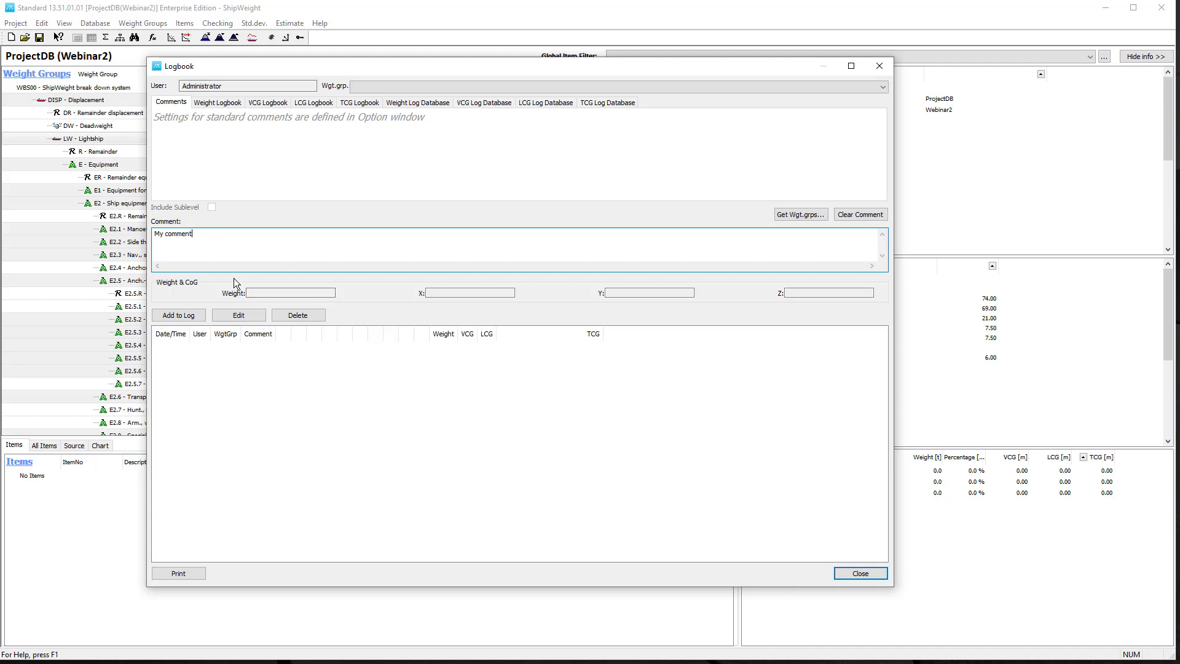
pyautogui.write(' for March 30, 2022 - project look')
pyautogui.press('BackSpace')
pyautogui.press('BackSpace')
pyautogui.press('BackSpace')
pyautogui.press('BackSpace')
pyautogui.write('s ok')
pyautogui.click(184, 317)
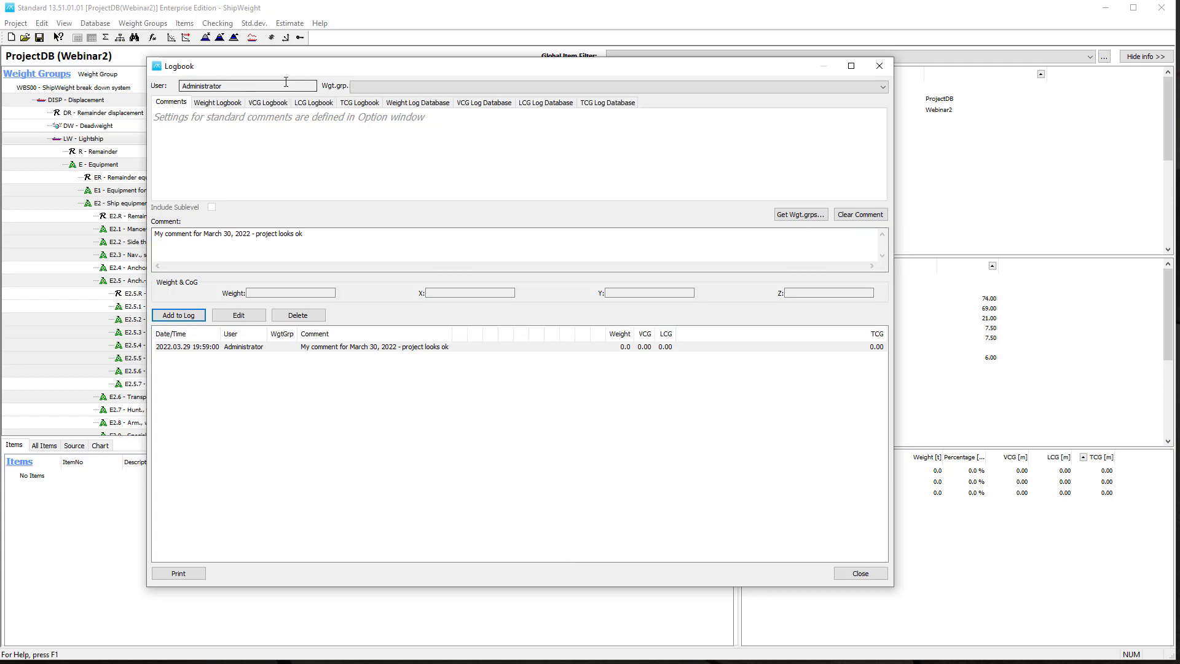
# Log the comment "Design of hatches have changed, weight increase about 2 tons" for weight group E1.1 - Hatches
pyautogui.click(365, 87)
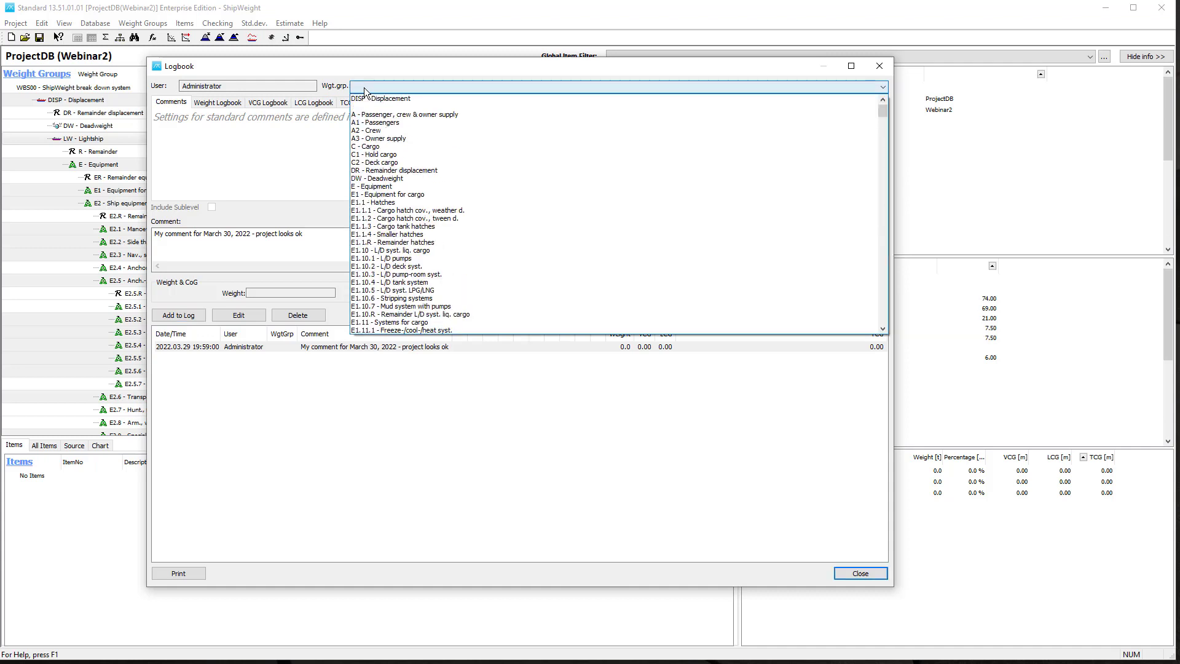
pyautogui.click(393, 203)
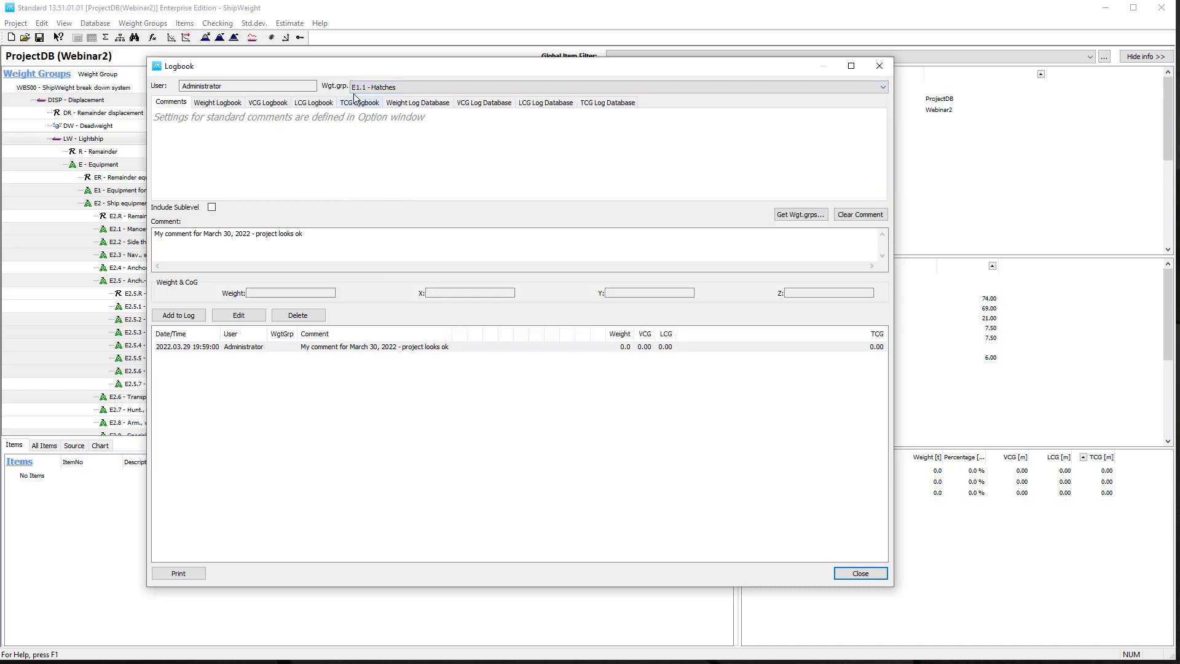
pyautogui.click(328, 234)
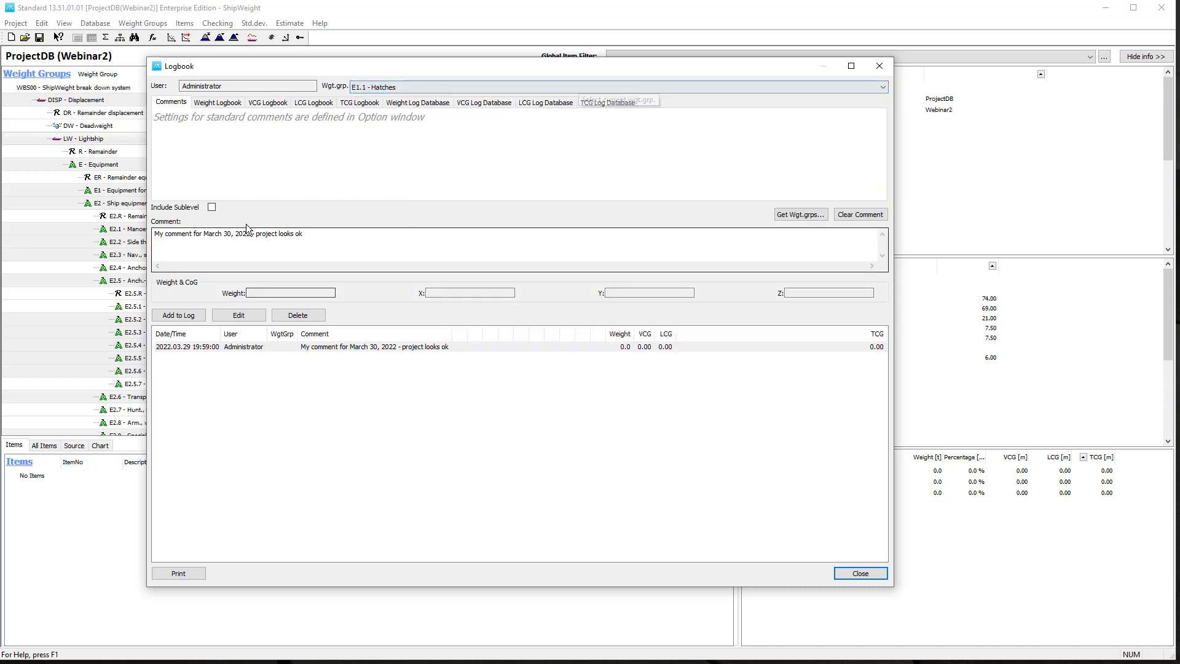
pyautogui.moveTo(328, 234); pyautogui.dragTo(66, 229)
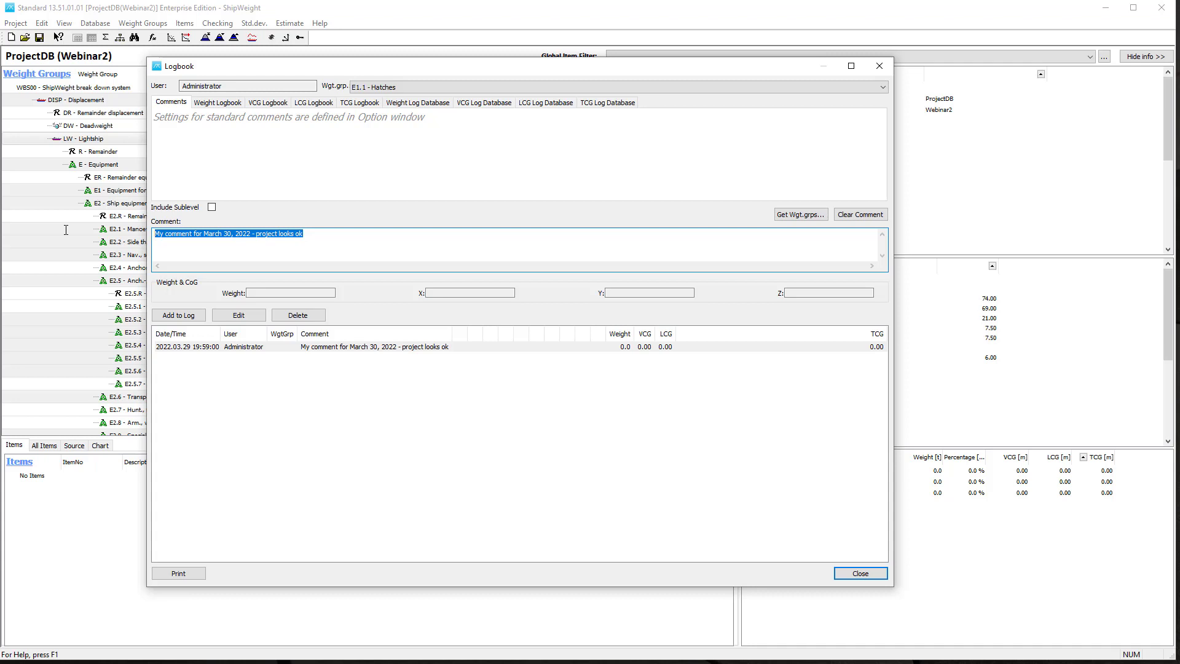
pyautogui.write('Design')
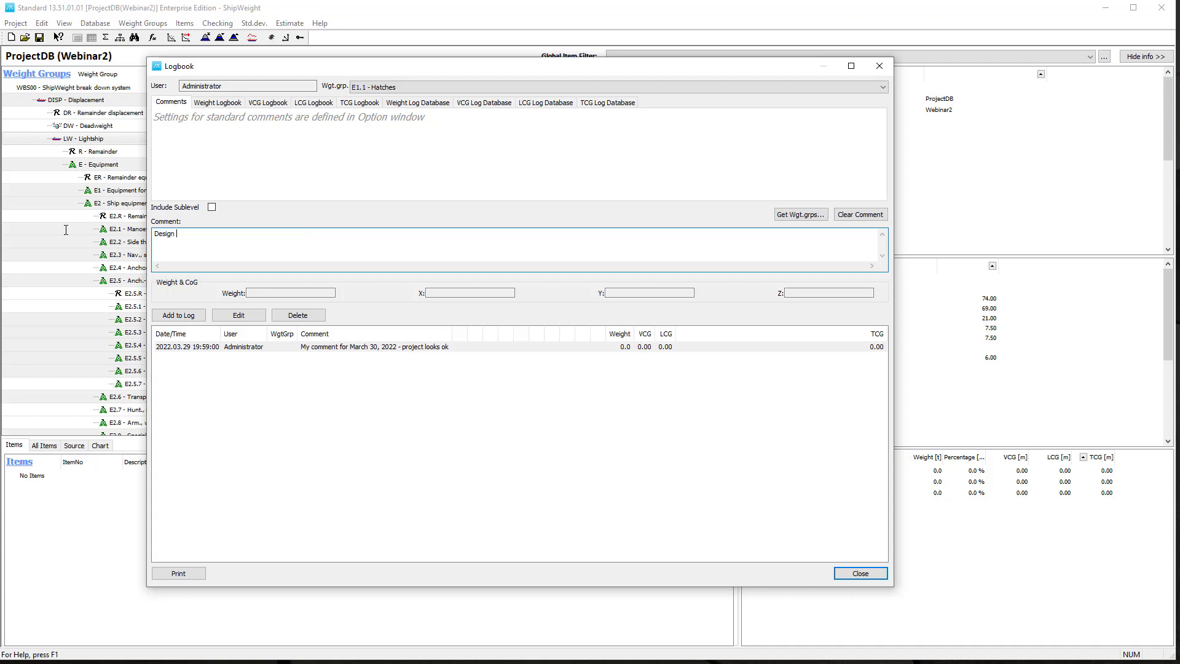
pyautogui.write(' of hatches have changed, weight increase about 2 tons')
pyautogui.click(188, 316)
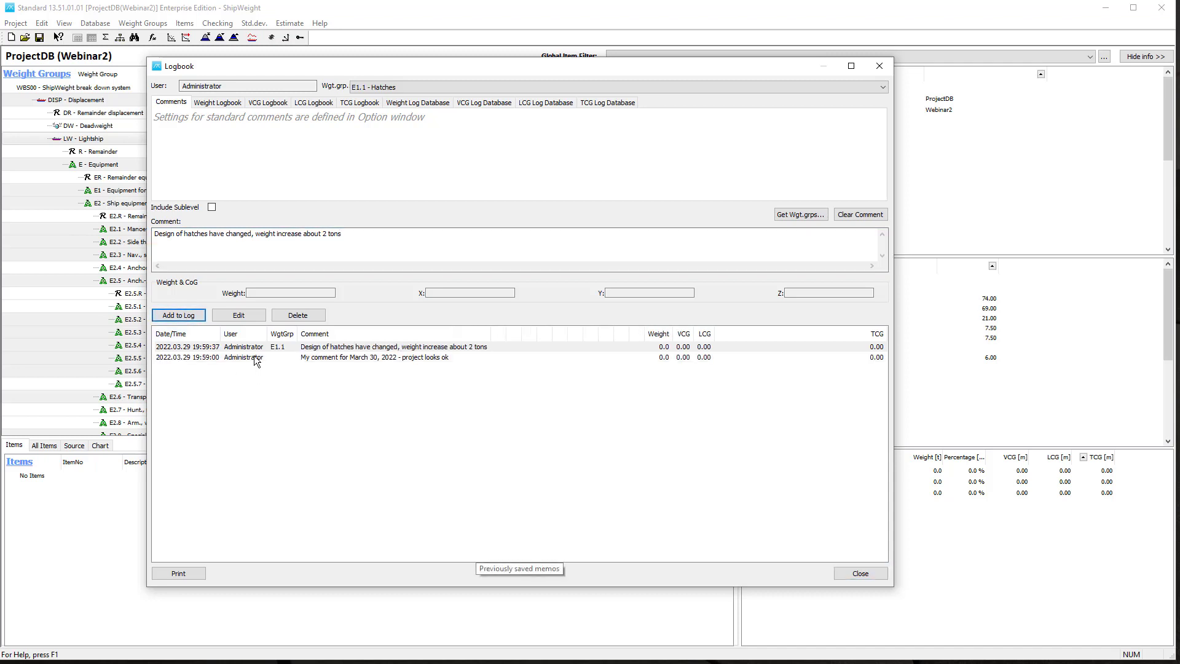
# Review both saved log entries, shrink the standard comments area and close the logbook
pyautogui.click(276, 357)
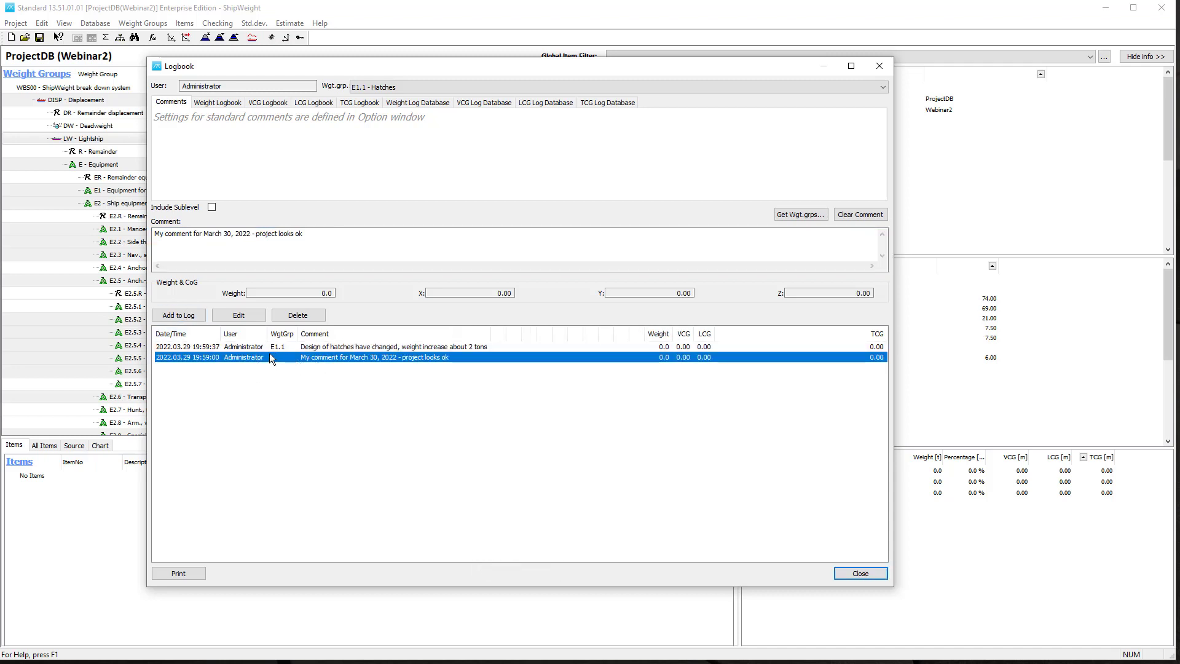
pyautogui.click(278, 348)
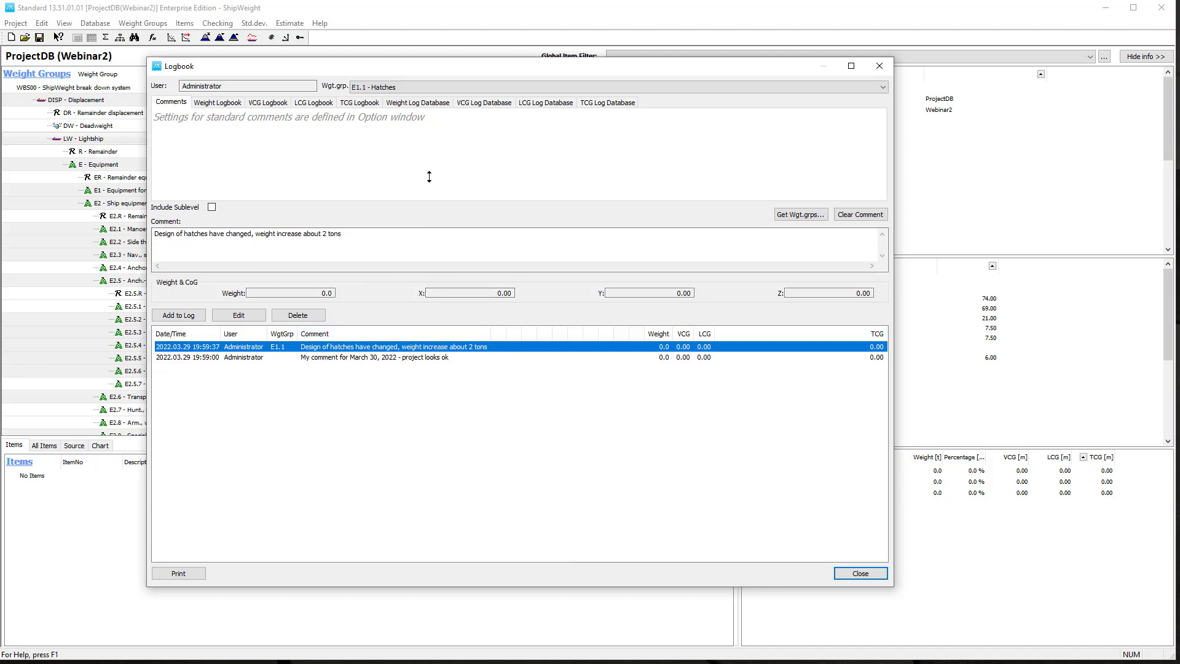
pyautogui.moveTo(429, 175); pyautogui.dragTo(430, 178)
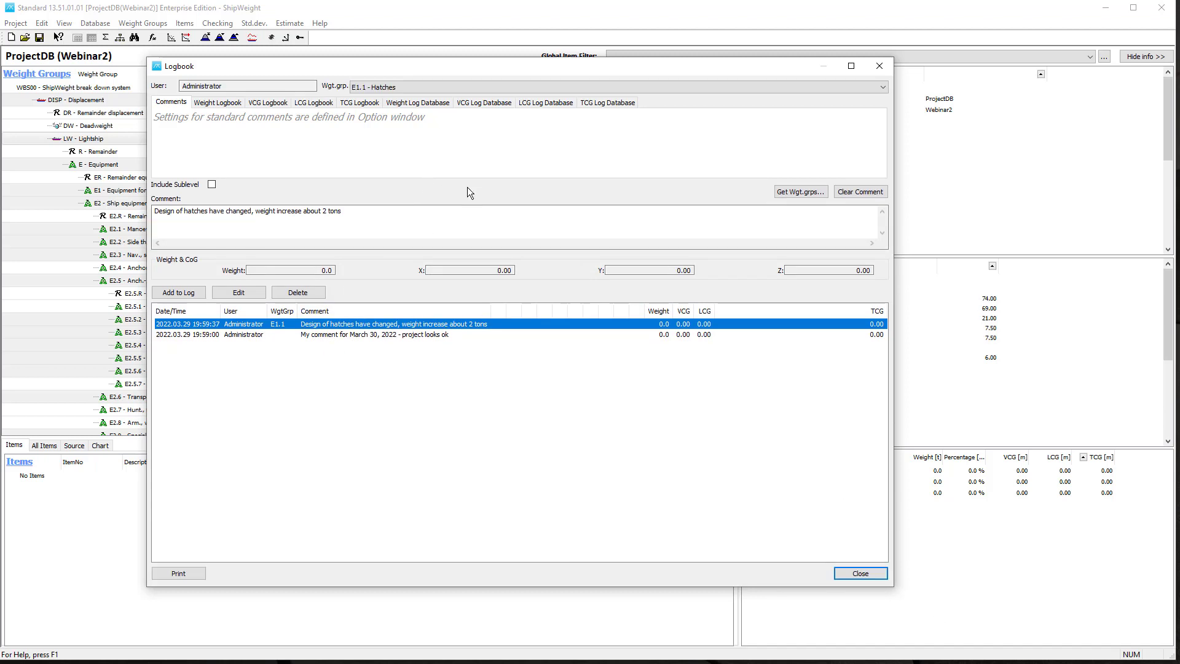
pyautogui.click(859, 572)
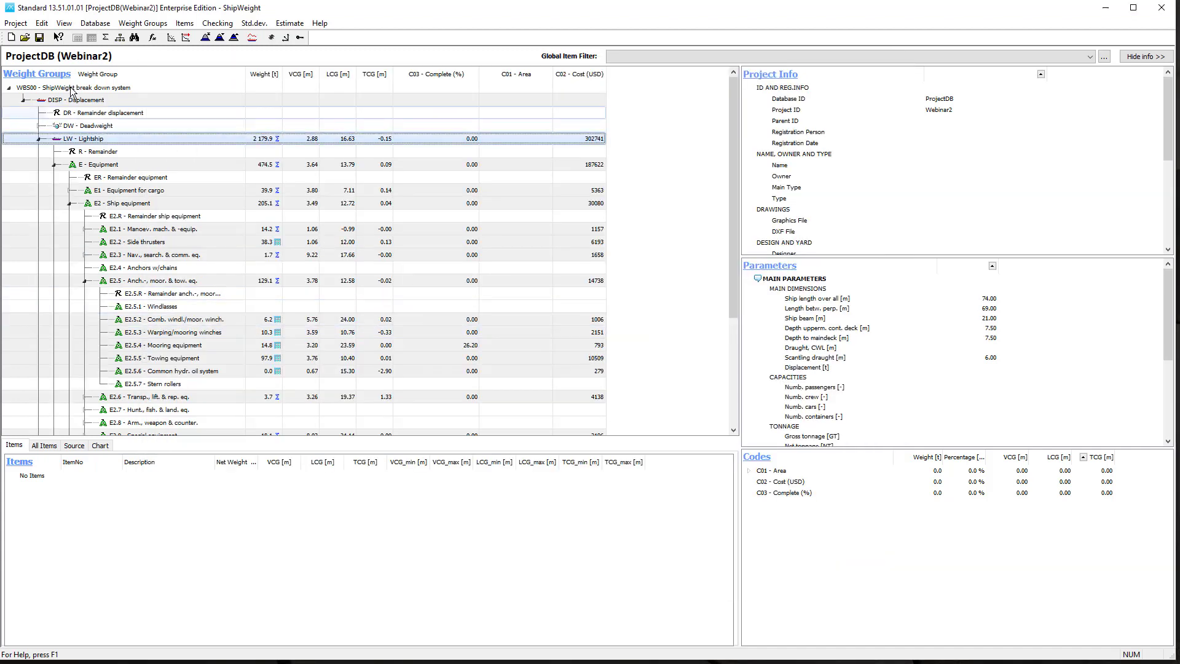
# Toggle Show Log Window at Shutdown on and back off in the log options, then accept the options
pyautogui.click(64, 24)
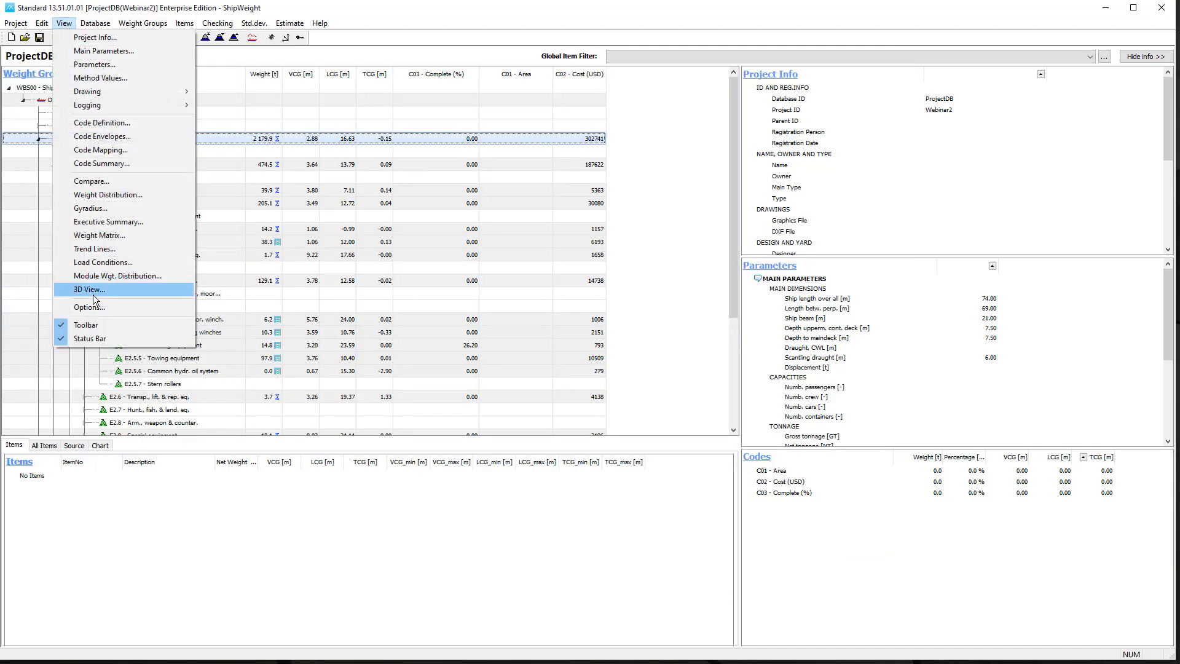
pyautogui.click(100, 308)
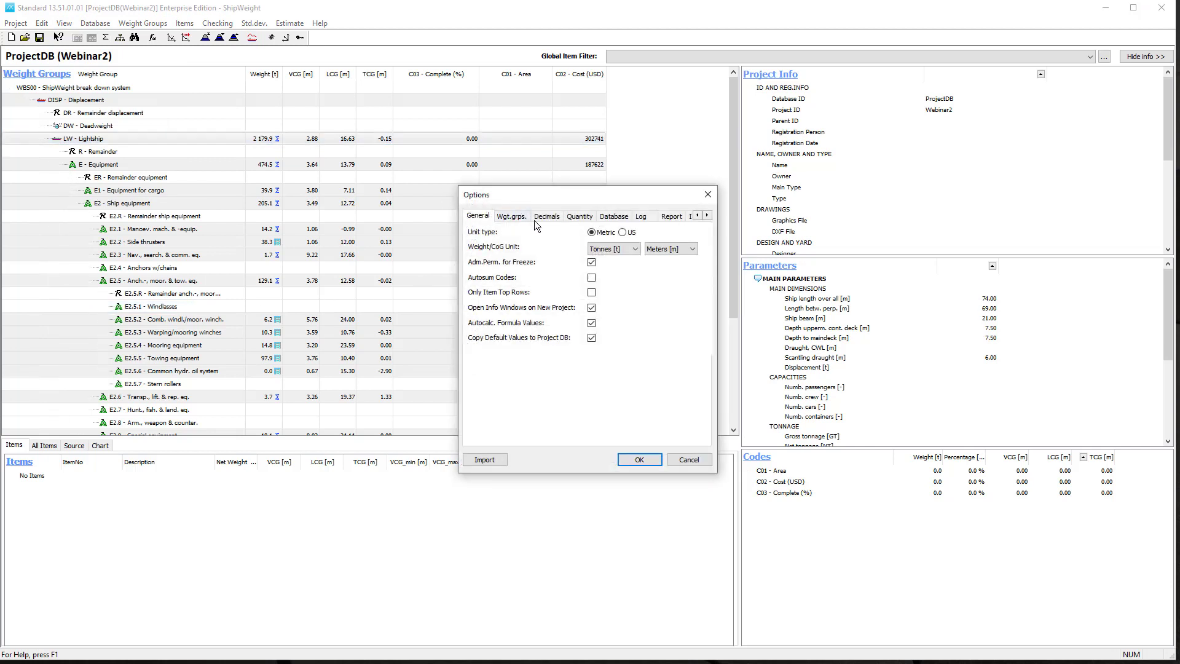
pyautogui.click(641, 218)
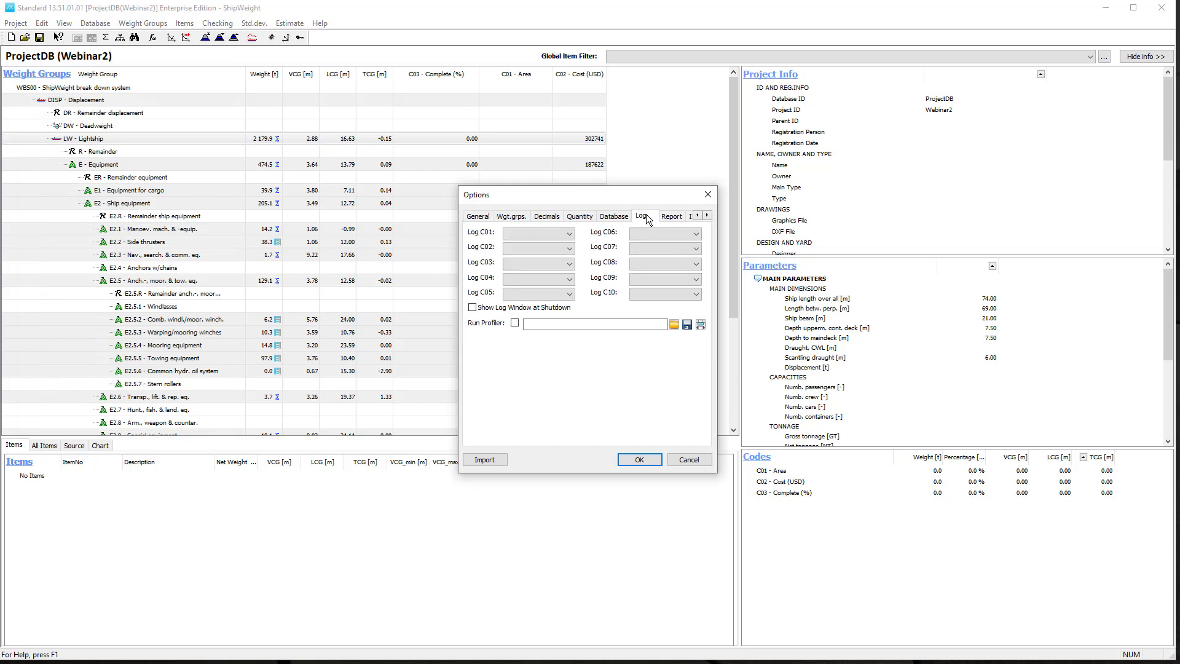
pyautogui.click(472, 308)
pyautogui.click(472, 307)
pyautogui.click(639, 459)
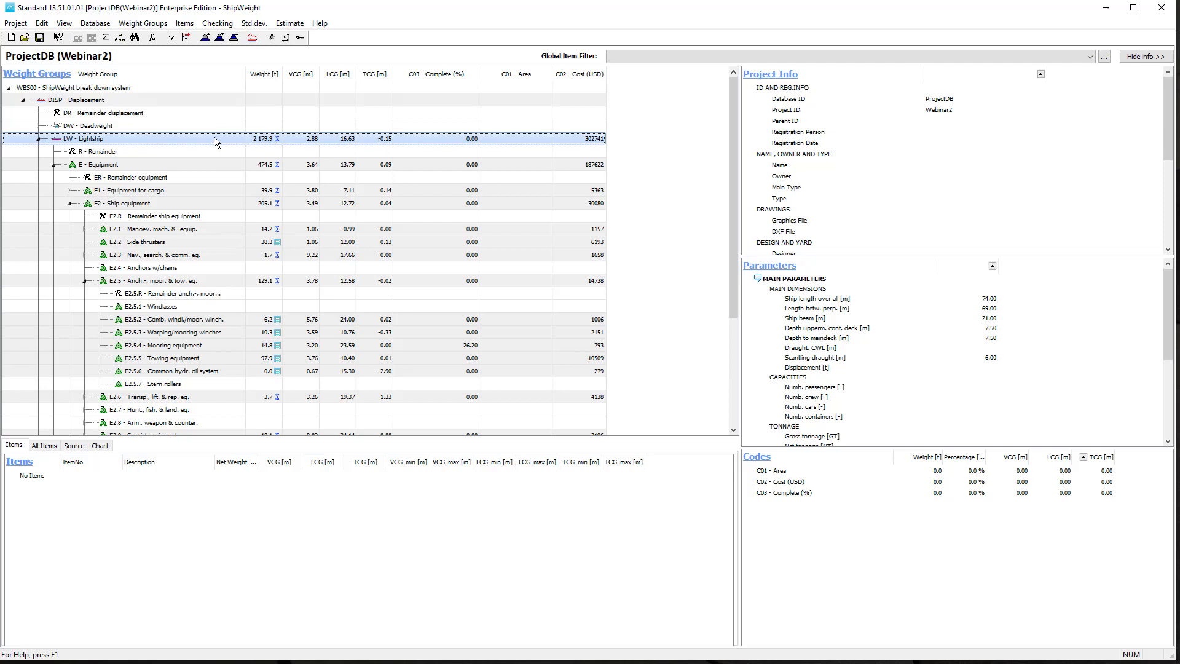
# Log the current values of weight group LW - Lightship
pyautogui.rightClick(160, 138)
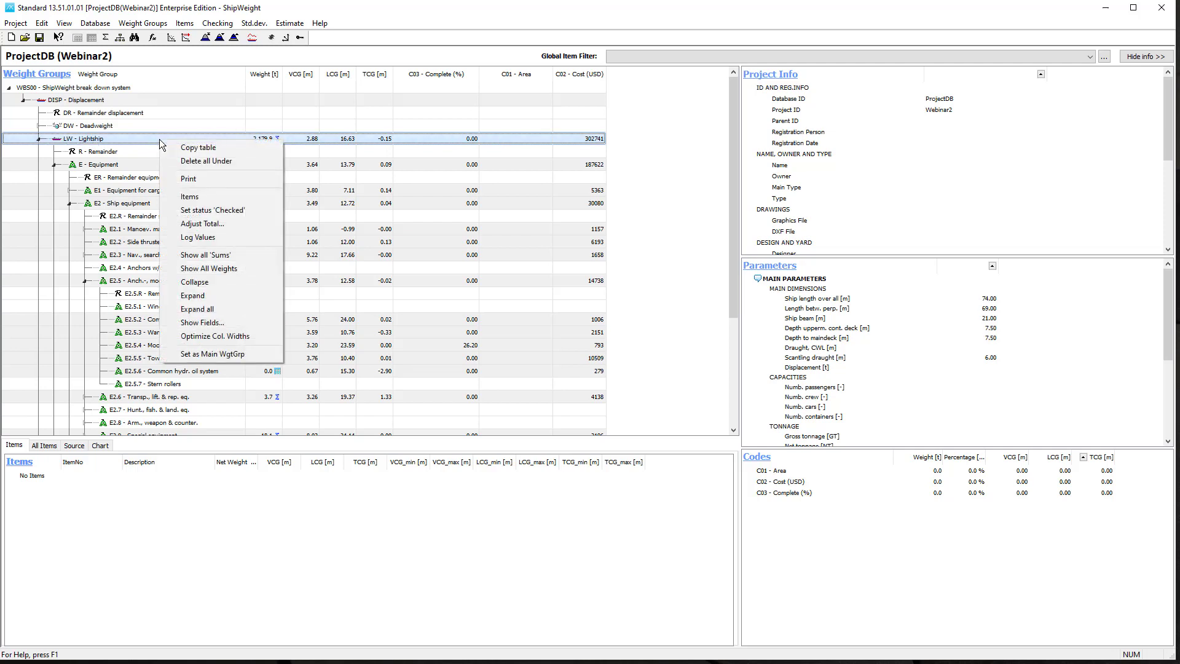
pyautogui.click(209, 237)
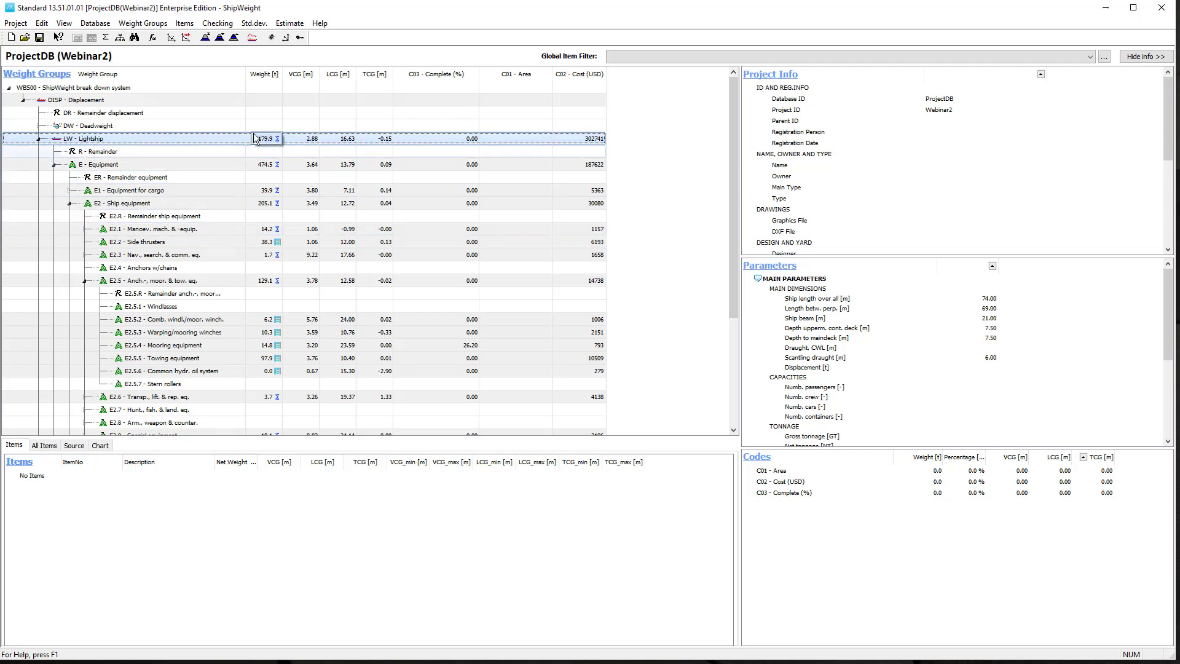
# Set weight group E2.4 - Anchors w/chains to weight 10 t, VCG 1, LCG 15 and TCG 0
pyautogui.doubleClick(263, 268)
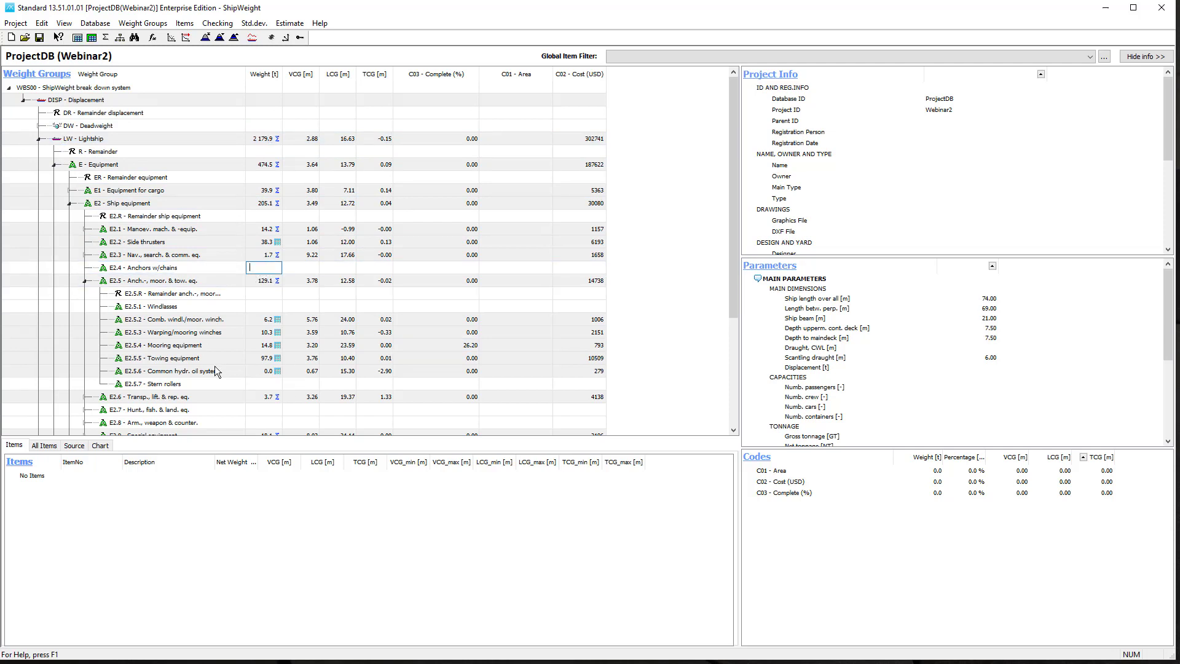
pyautogui.write('10')
pyautogui.press('Tab')
pyautogui.write('1')
pyautogui.press('Tab')
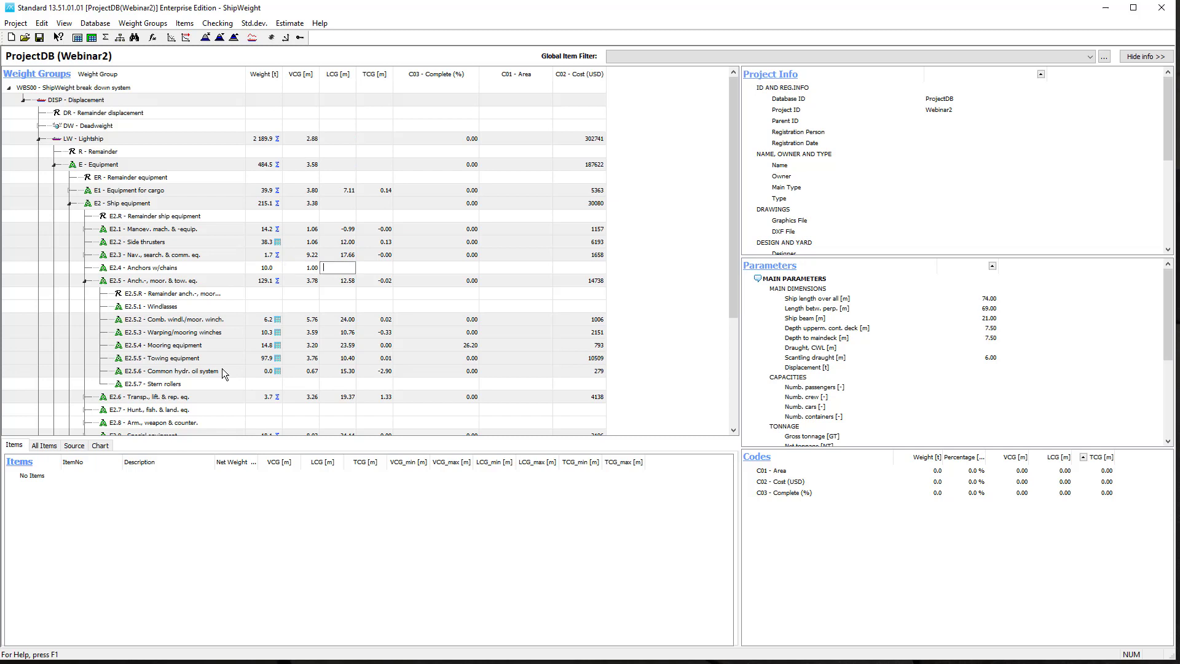
pyautogui.write('15')
pyautogui.press('Tab')
pyautogui.write('0')
pyautogui.press('Tab')
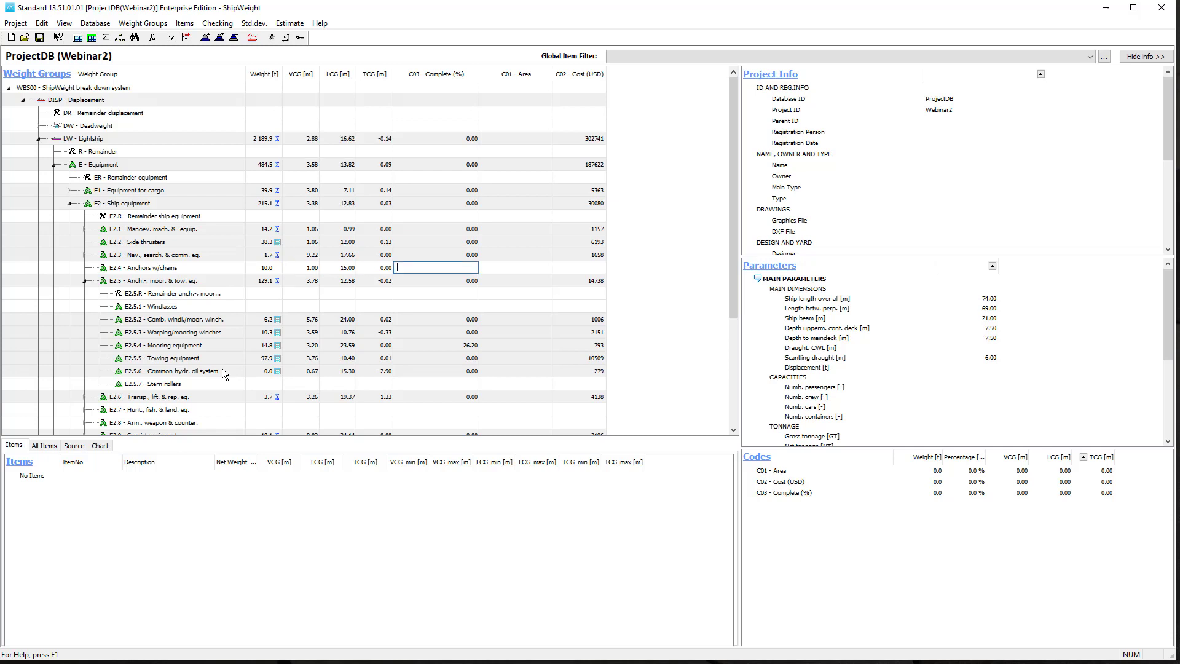
pyautogui.click(149, 281)
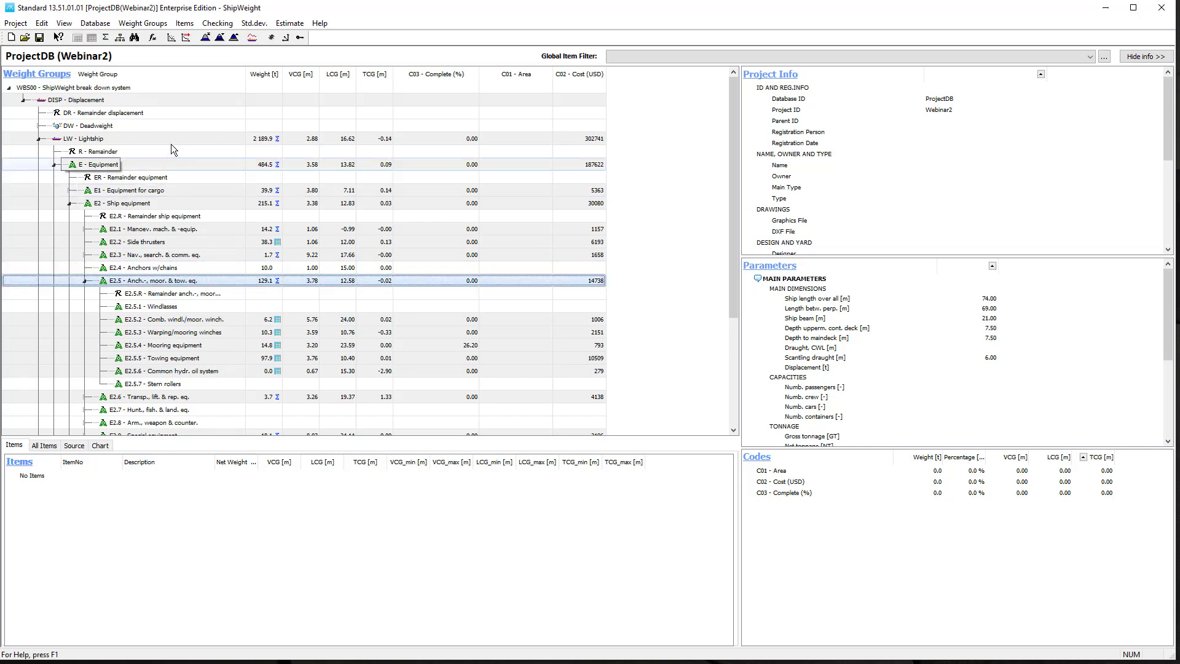
# Log the updated values of weight group LW - Lightship after the anchor weight change
pyautogui.click(157, 137)
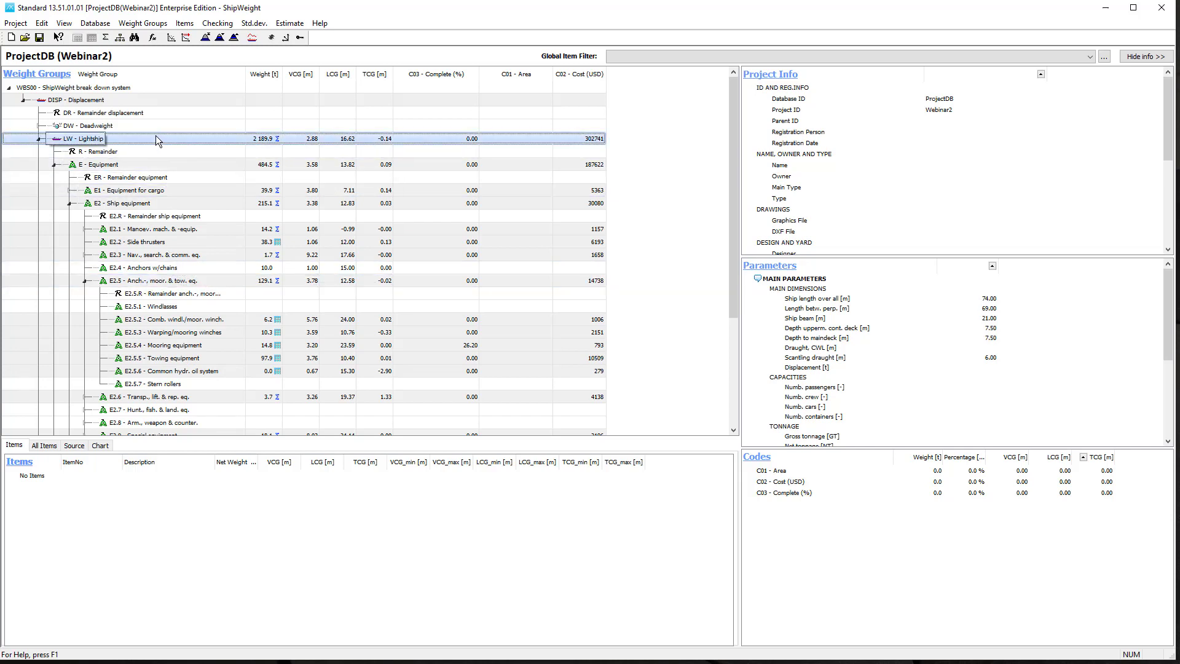
pyautogui.rightClick(156, 140)
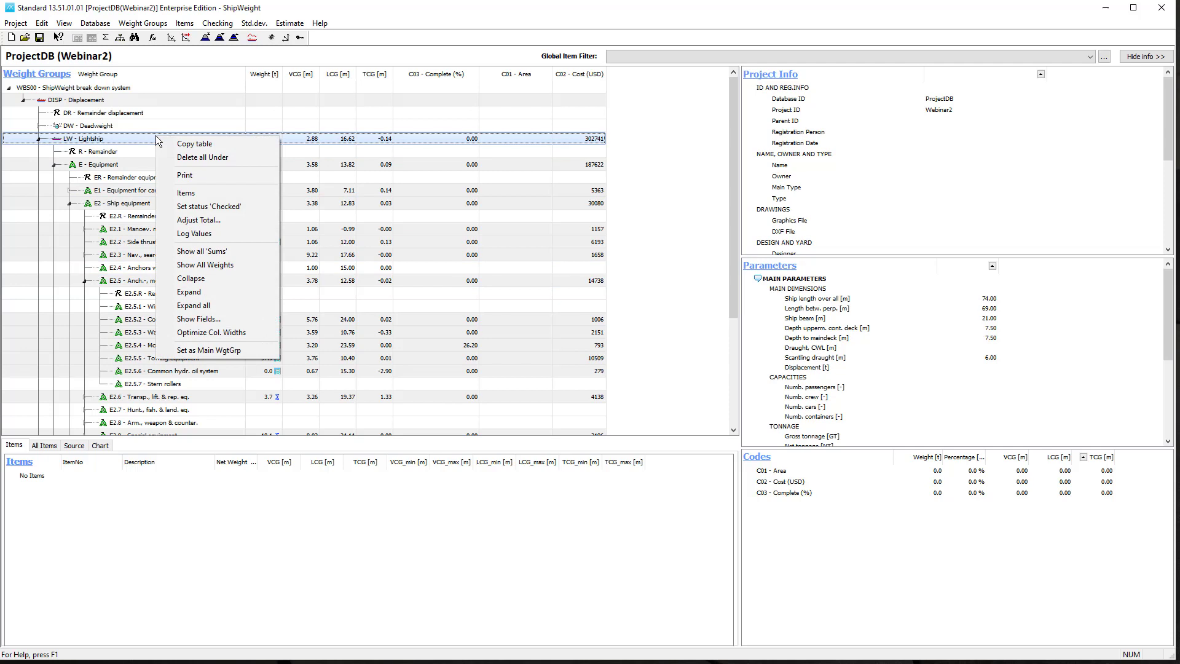
pyautogui.click(193, 233)
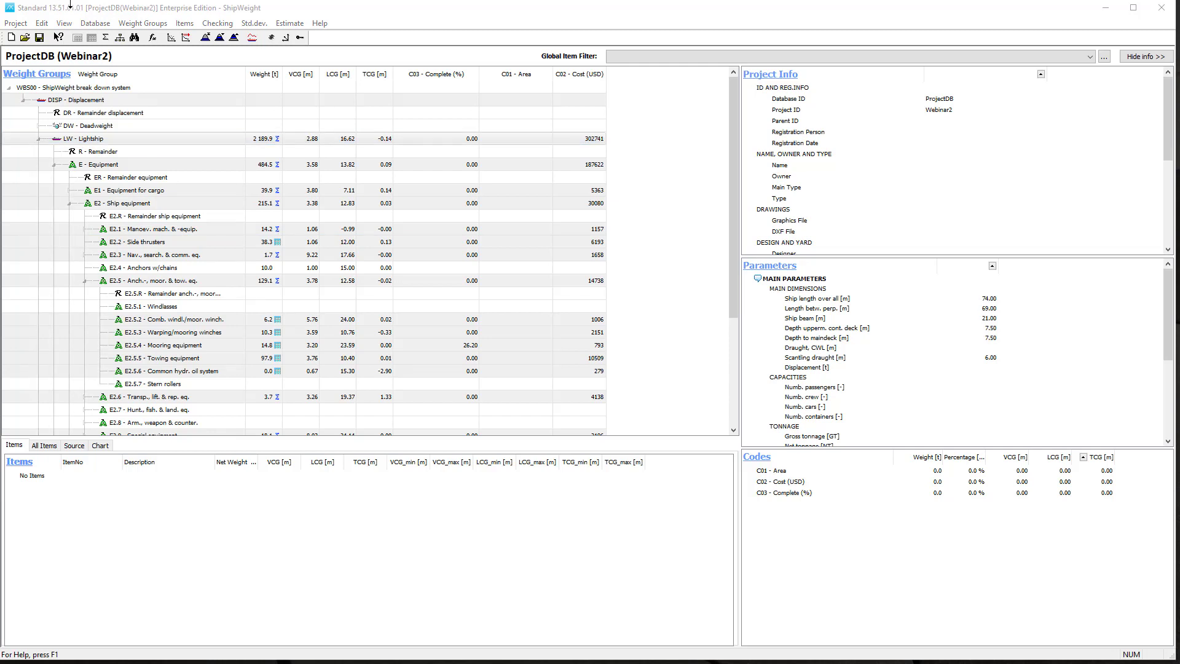
# Open the weight group logbook for LW - Lightship, compare its two logged value entries and enlarge the comments and chart area
pyautogui.click(64, 23)
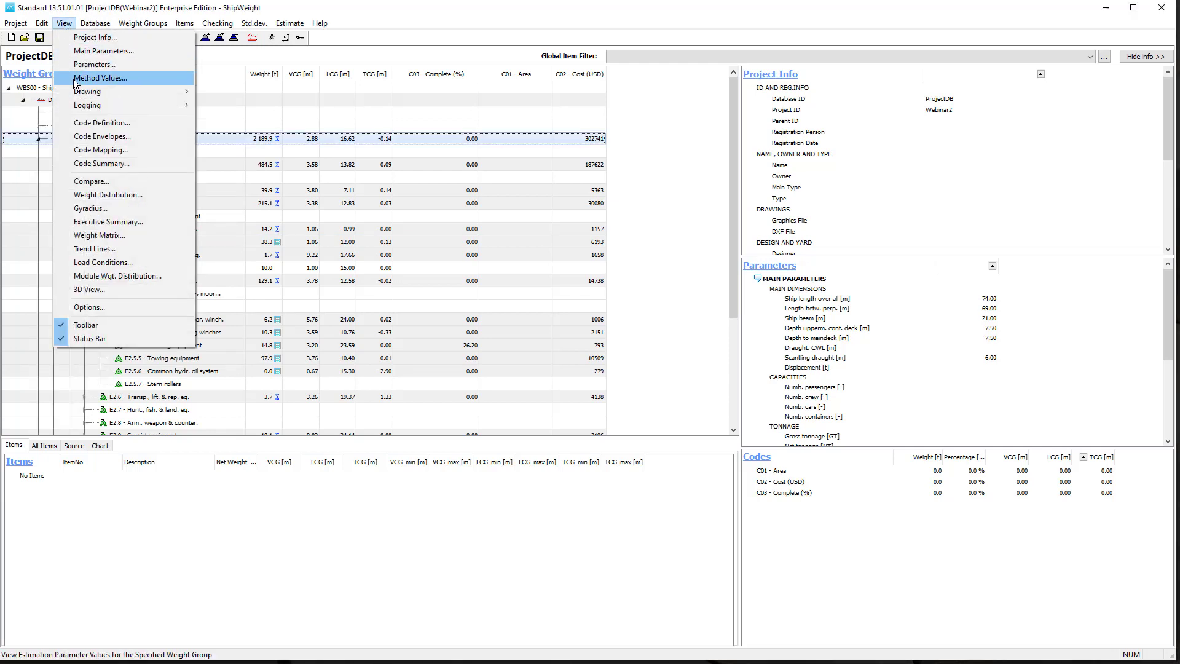
pyautogui.moveTo(121, 107)
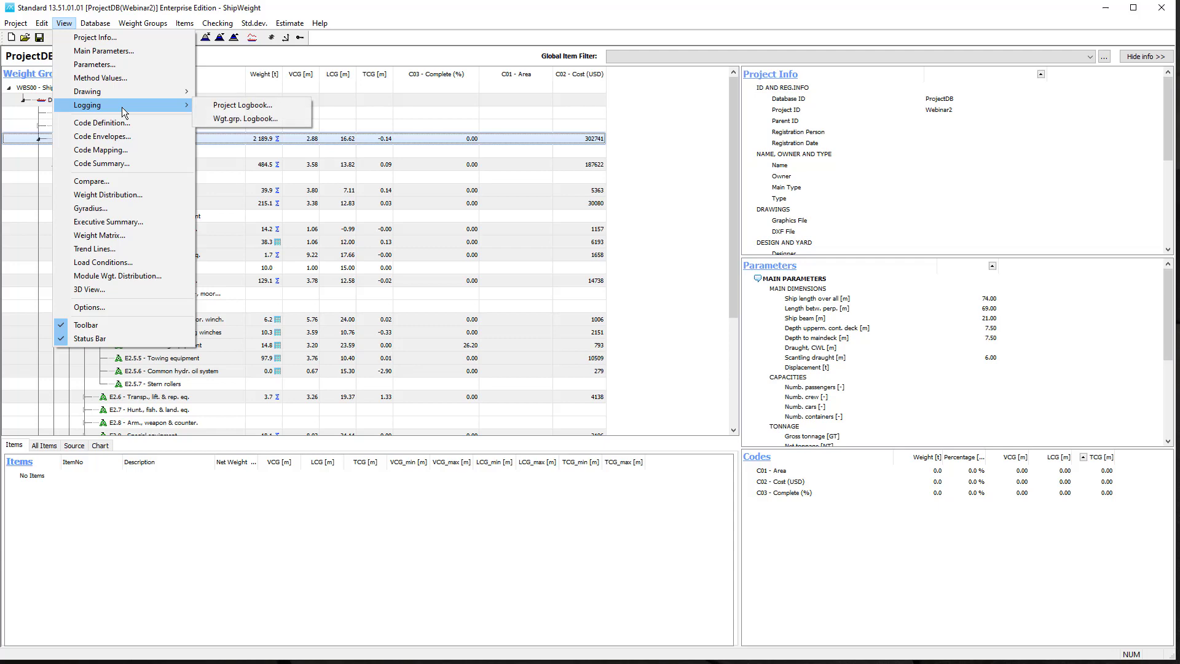
pyautogui.click(236, 118)
pyautogui.moveTo(394, 62); pyautogui.dragTo(521, 71)
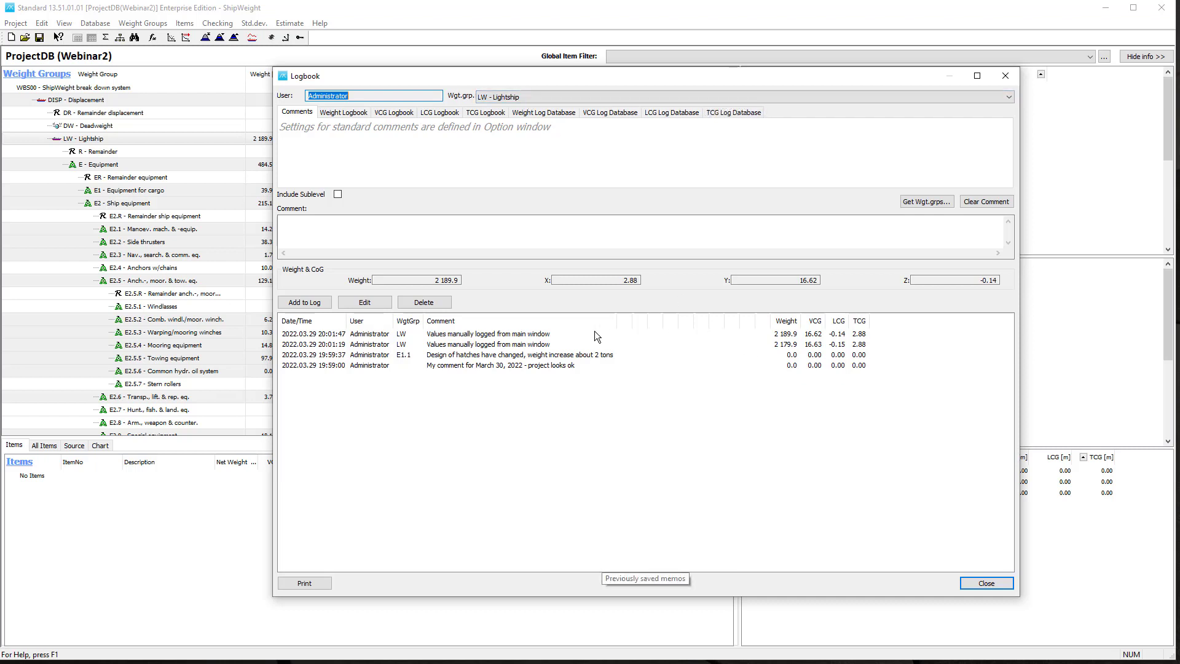
pyautogui.click(296, 335)
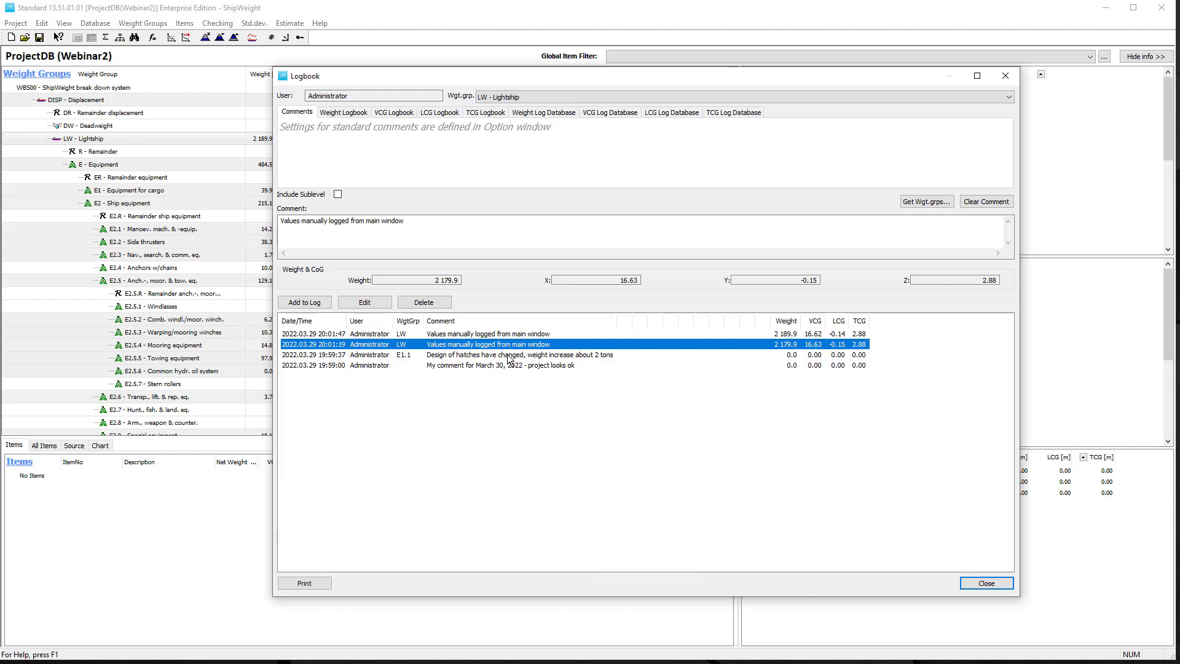
pyautogui.click(318, 335)
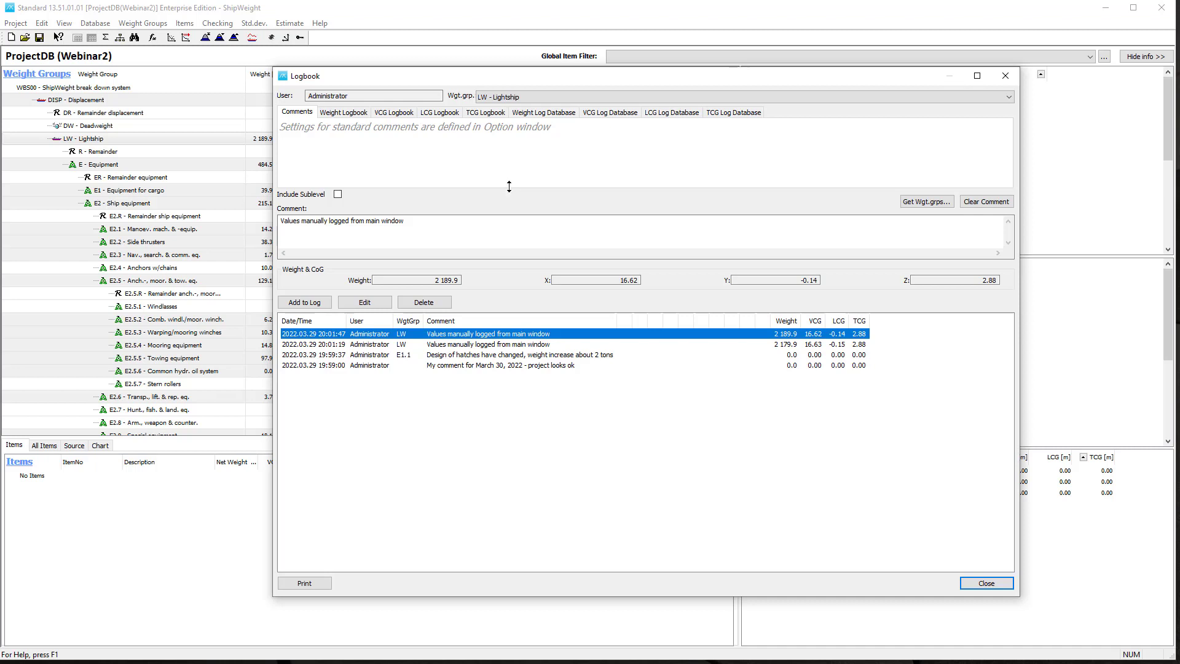
pyautogui.moveTo(509, 186); pyautogui.dragTo(510, 377)
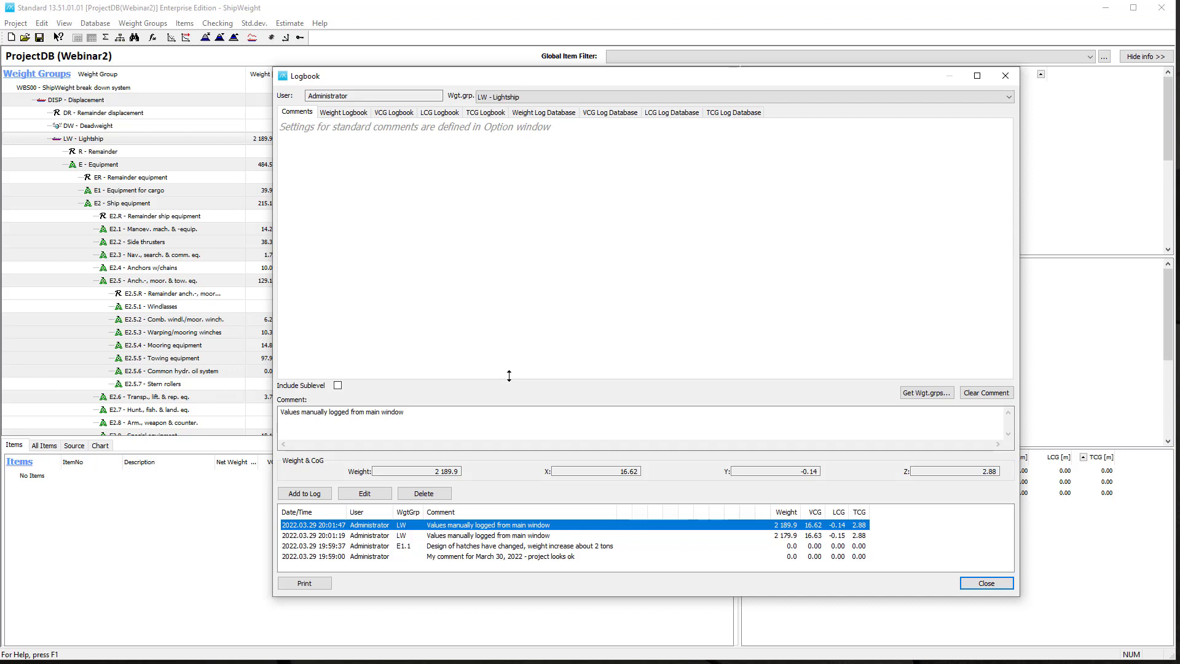
# Examine the Lightship weight, VCG, LCG and TCG development charts based on the logbook entries
pyautogui.click(356, 114)
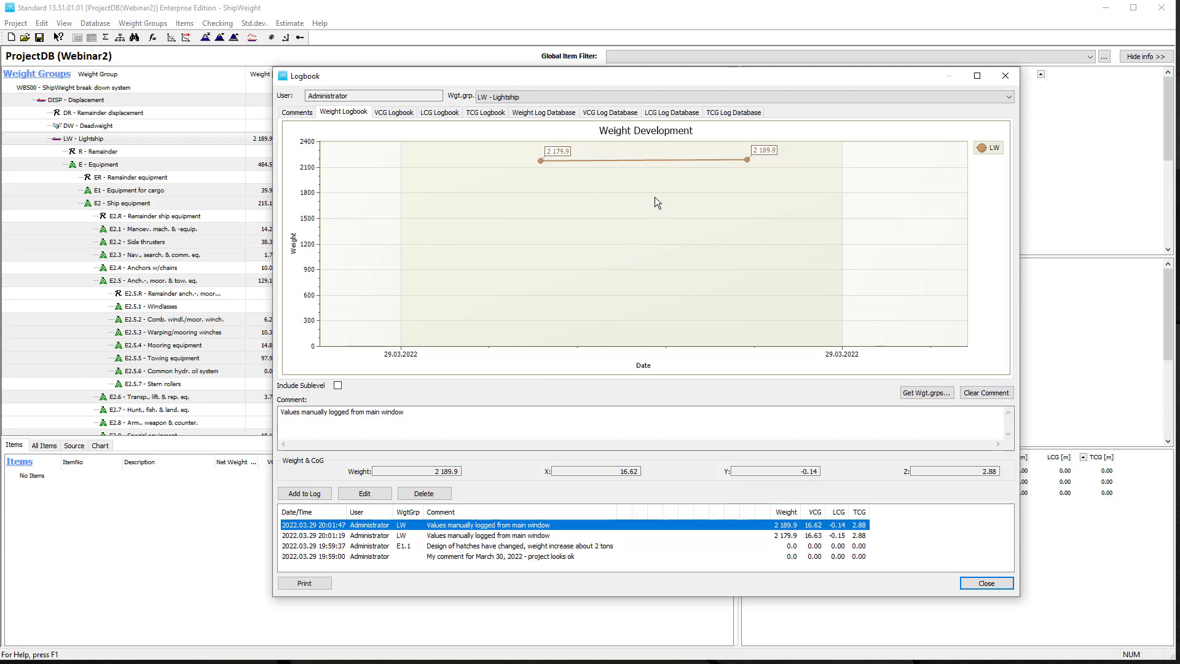
pyautogui.click(392, 114)
pyautogui.click(446, 115)
pyautogui.click(487, 114)
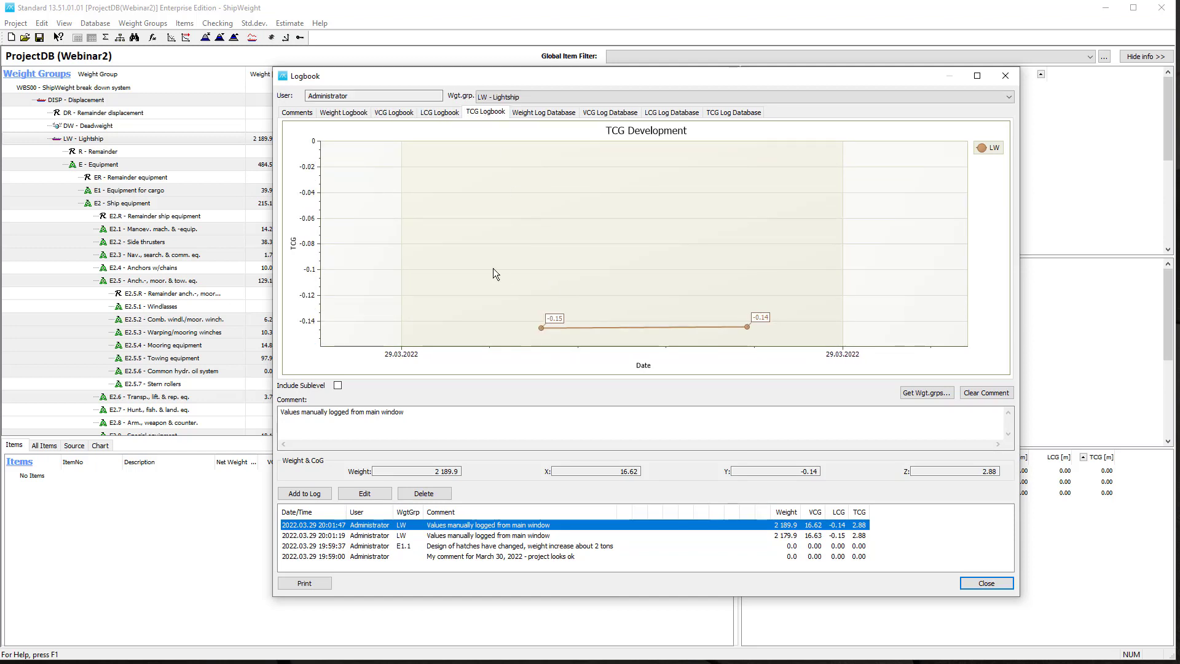
pyautogui.click(345, 115)
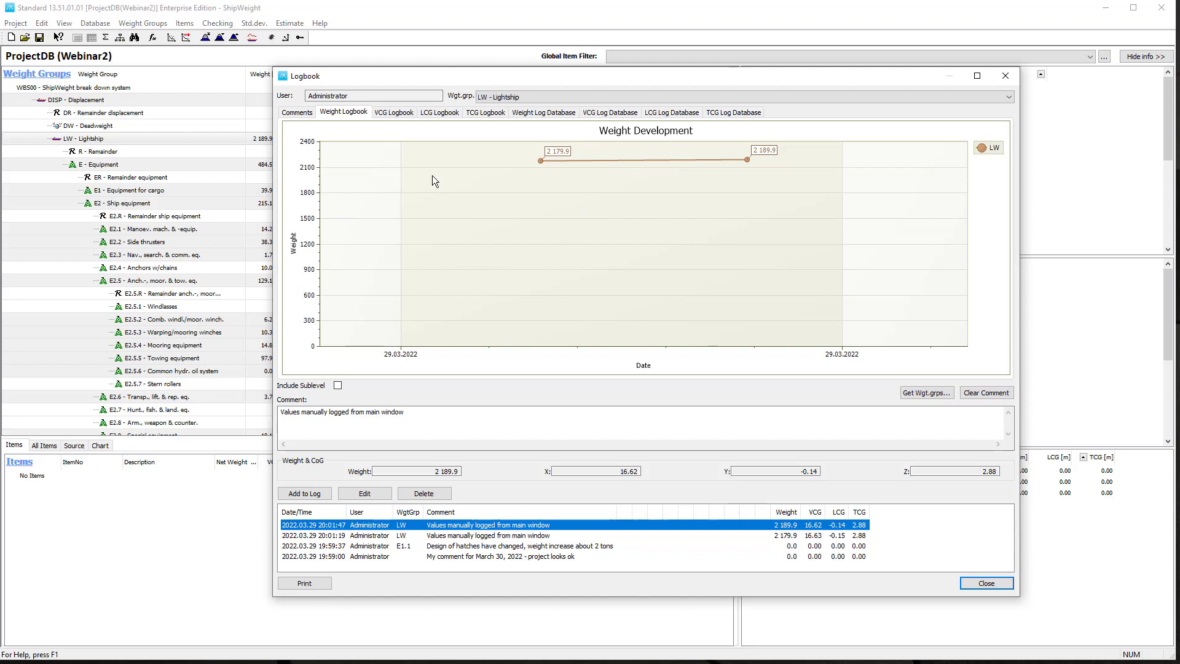
pyautogui.click(382, 114)
pyautogui.click(441, 114)
pyautogui.click(485, 112)
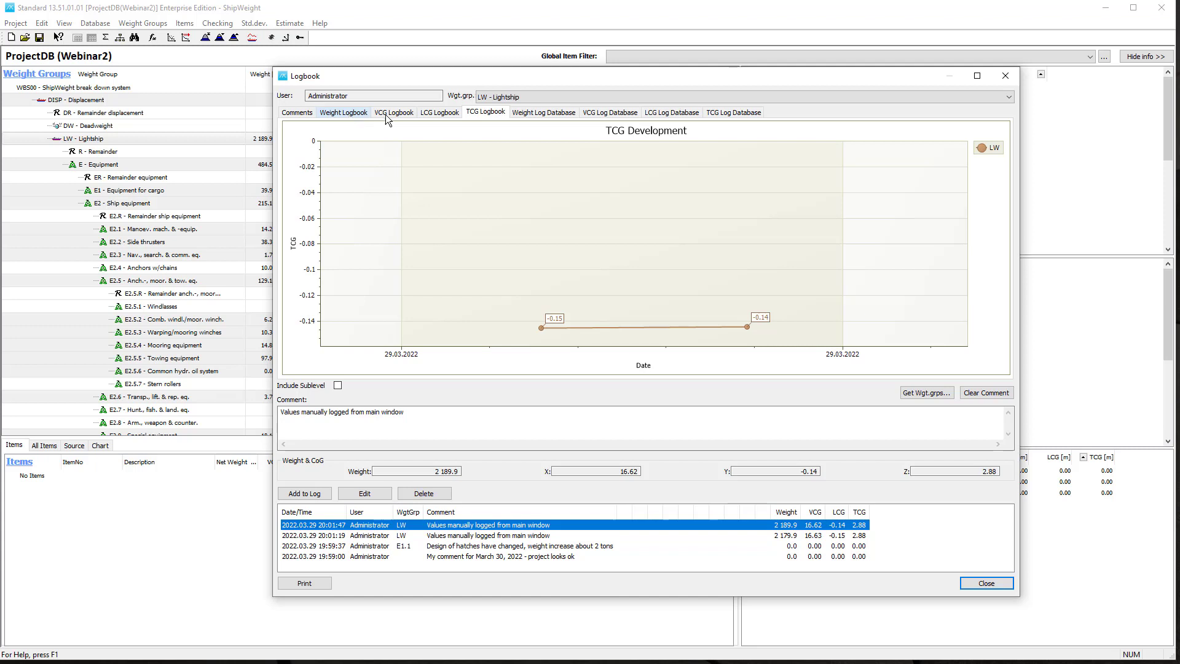
# Examine the Lightship weight, VCG, LCG and TCG development charts from the log database, returning to the weight chart
pyautogui.click(551, 114)
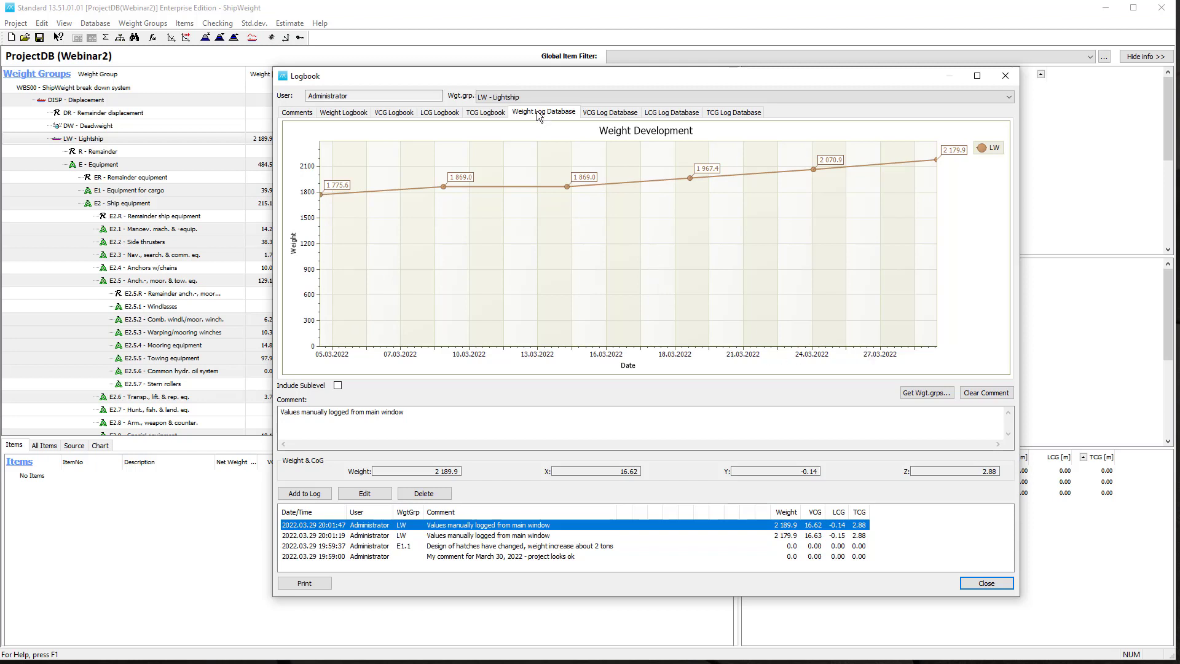
pyautogui.click(609, 114)
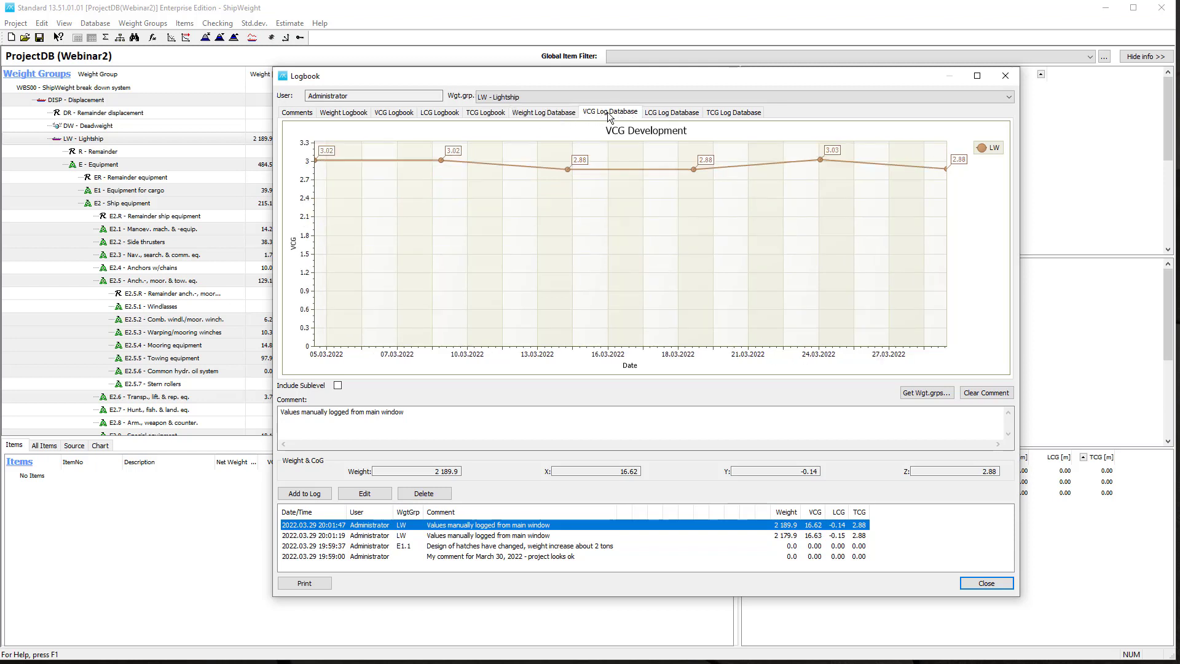
pyautogui.click(662, 113)
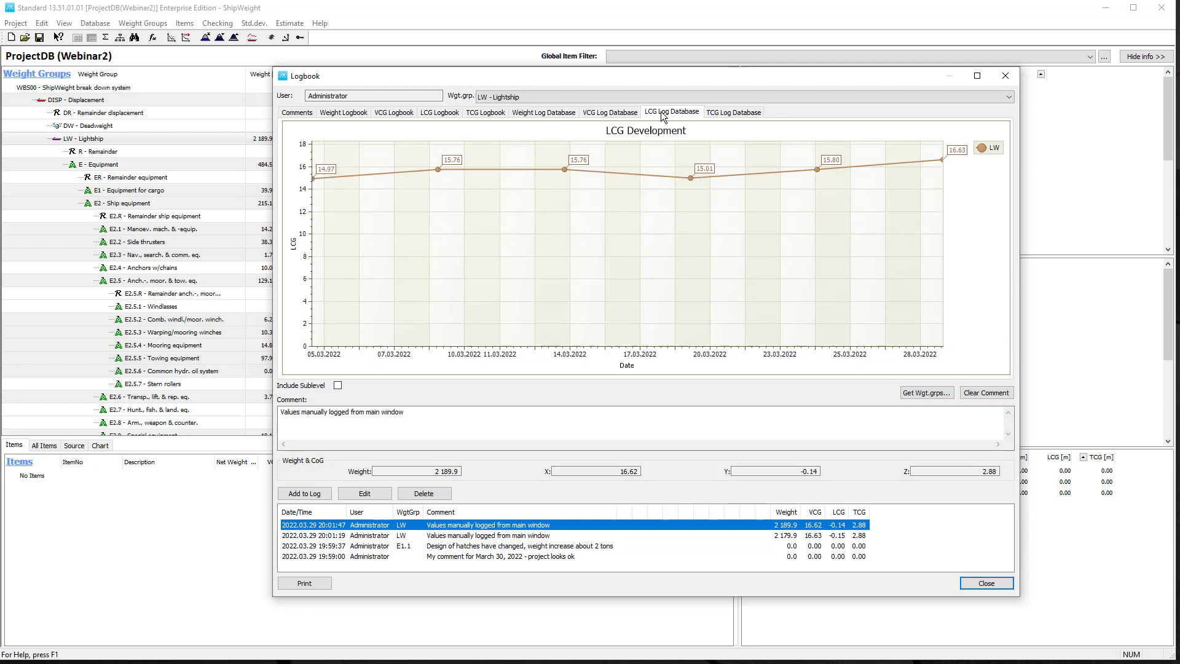
pyautogui.click(733, 112)
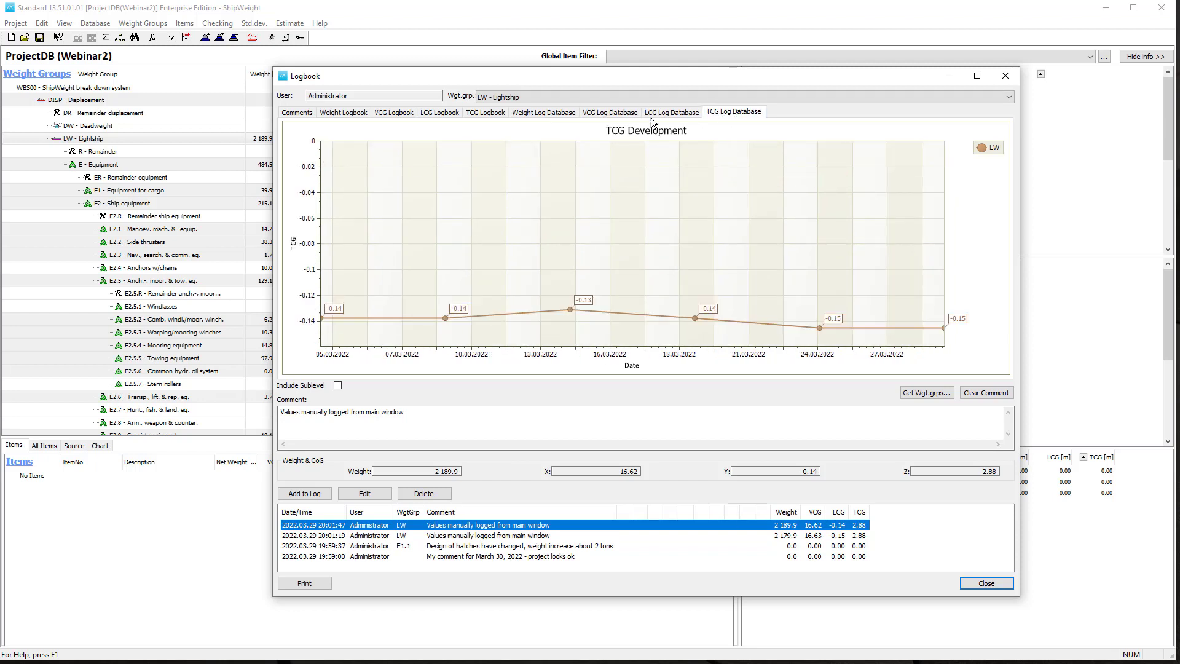
pyautogui.click(555, 112)
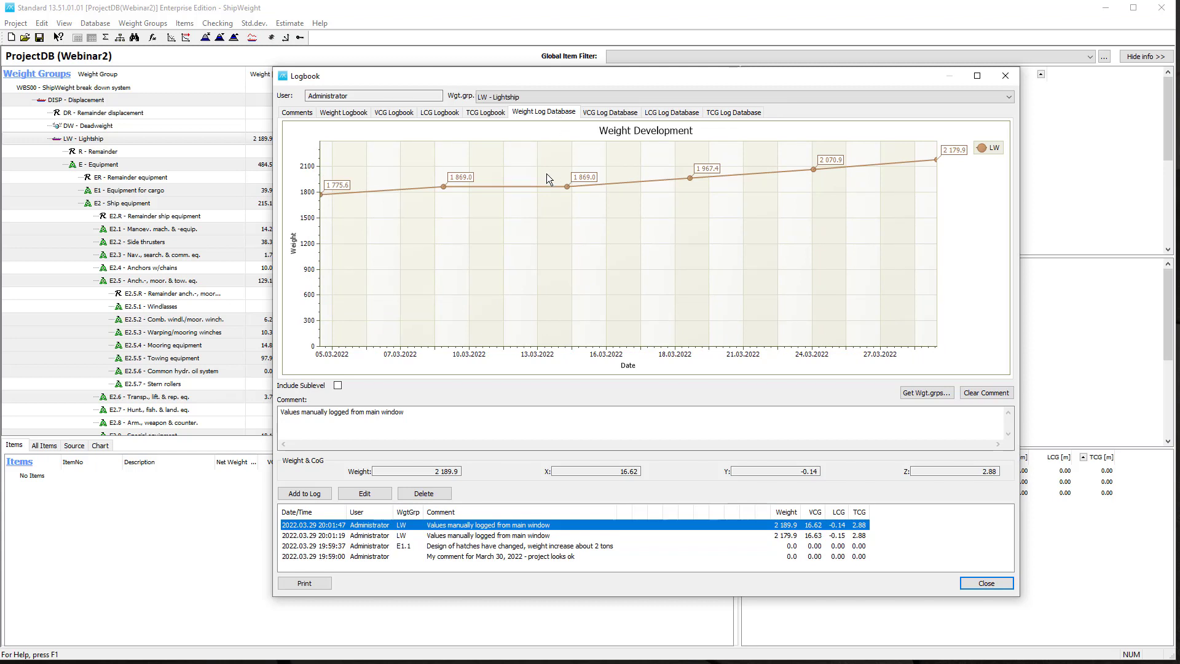
# View the log database weight chart for M - Machinery, and return the chart to LW - Lightship
pyautogui.click(552, 97)
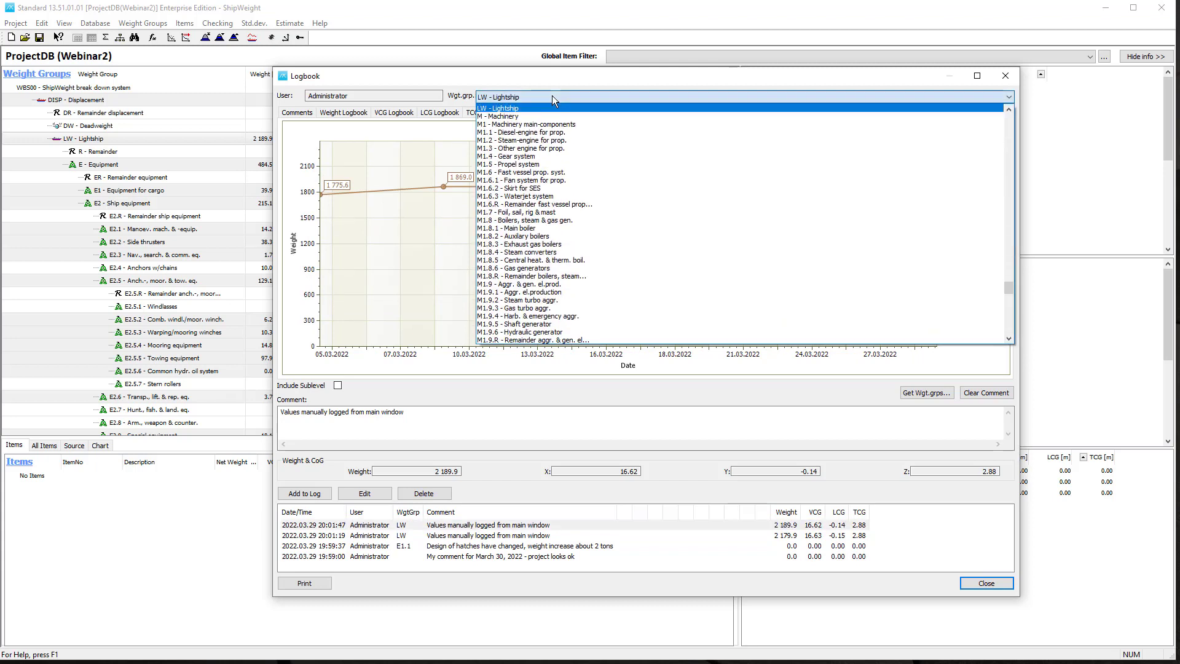
pyautogui.click(521, 116)
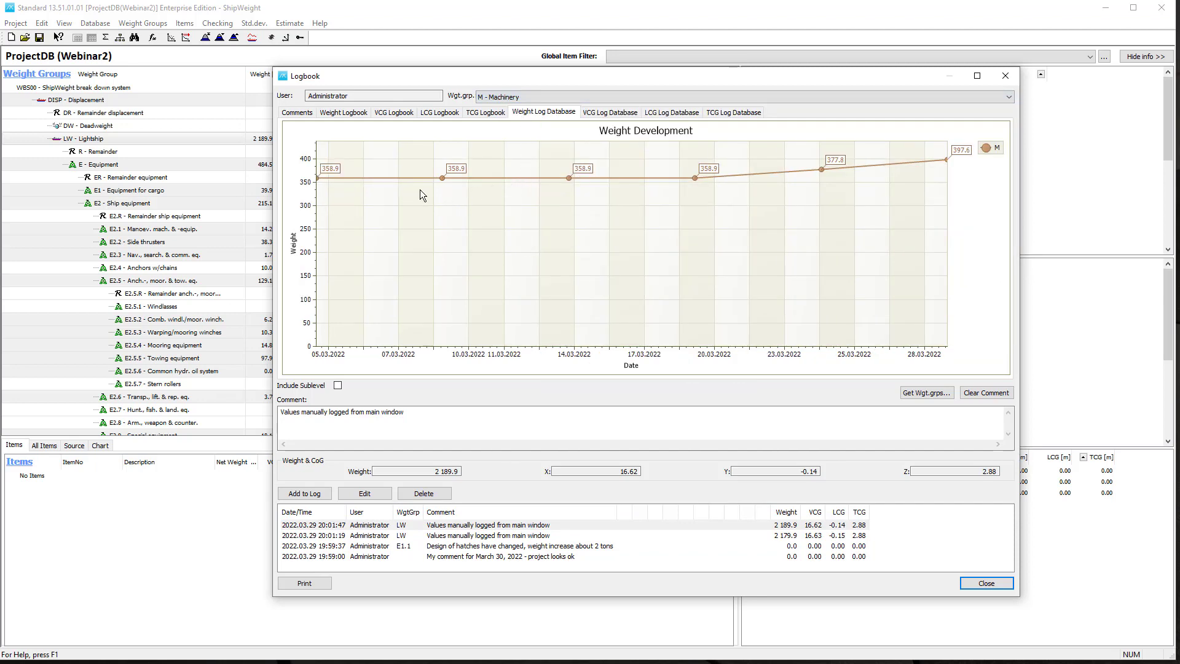
pyautogui.click(514, 97)
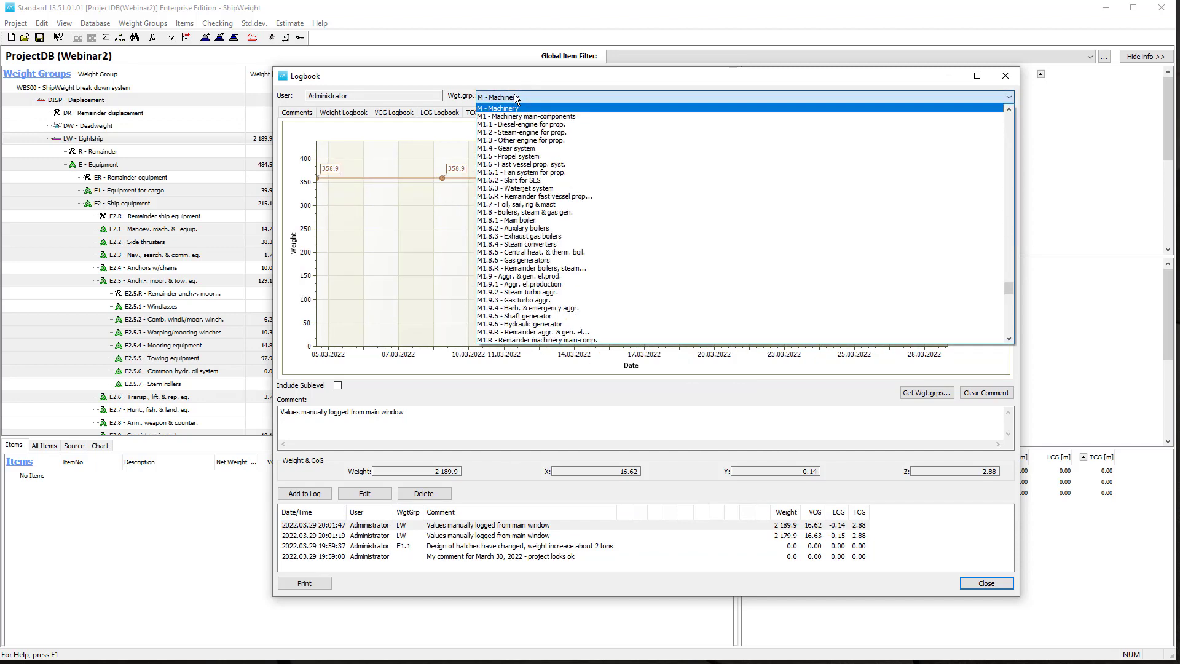
pyautogui.click(515, 96)
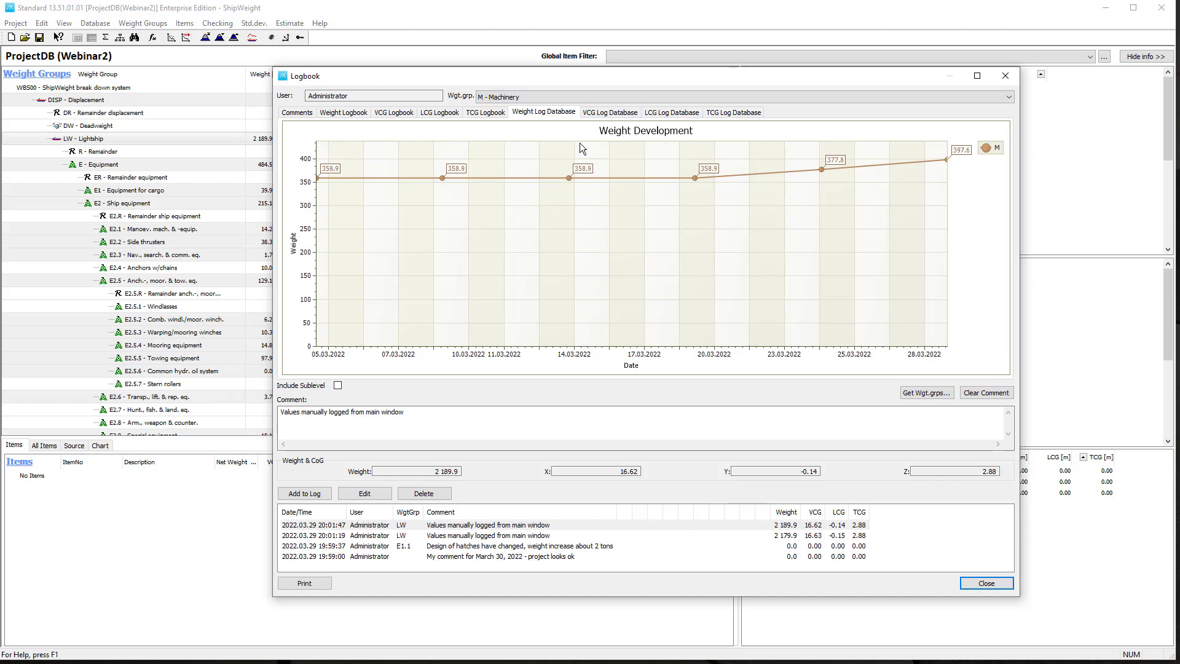
pyautogui.click(572, 94)
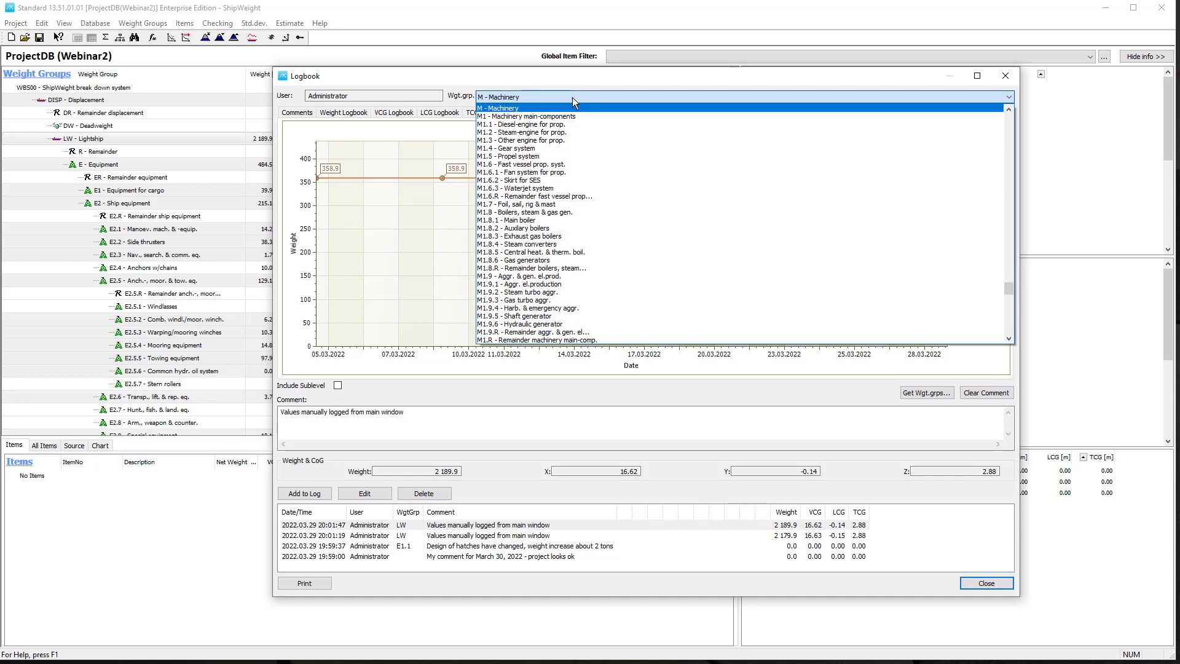
pyautogui.scroll(9, 570, 102)
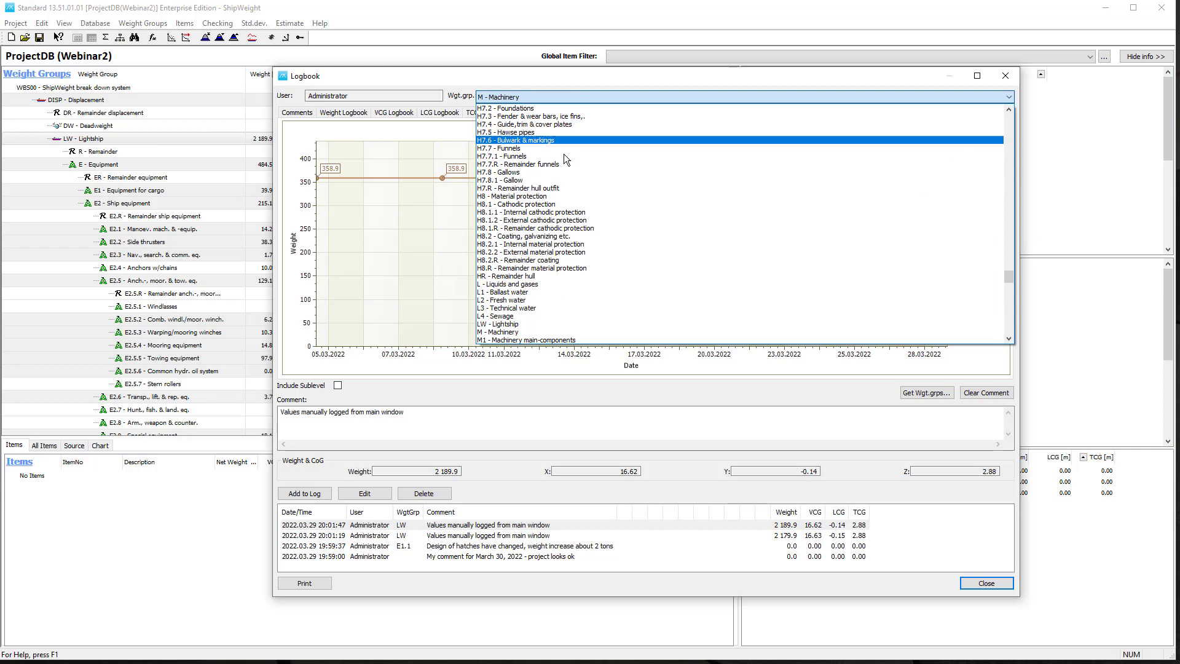
pyautogui.click(519, 323)
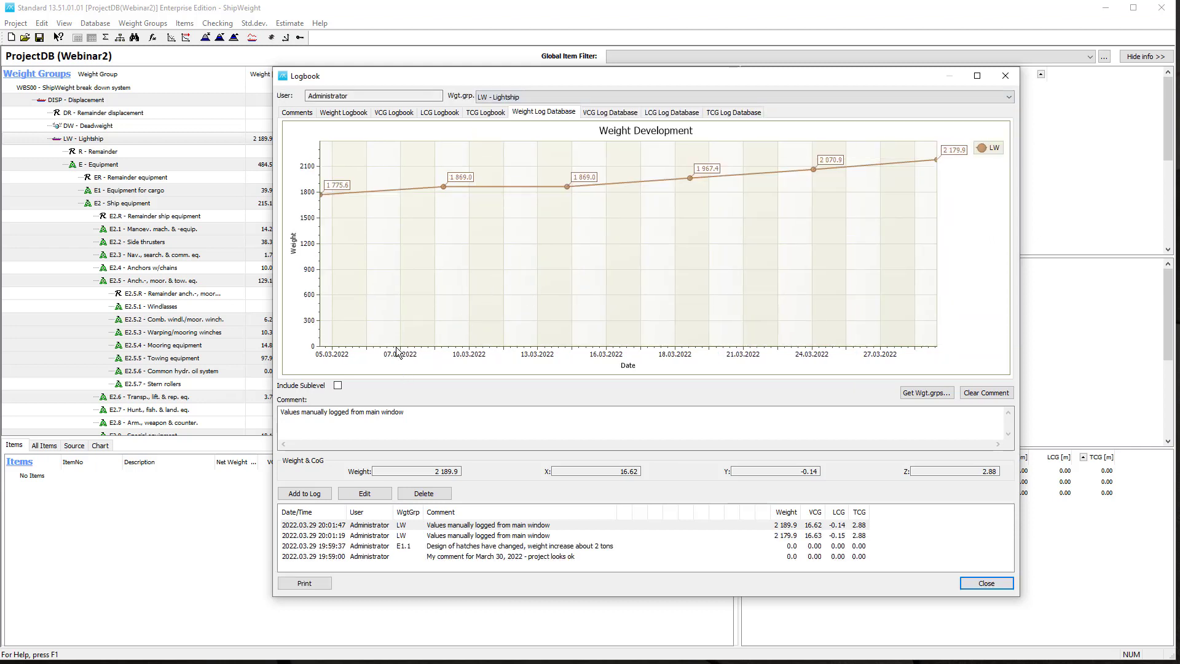
# Include sublevels in the Lightship log database charts, review weight, VCG, LCG and TCG development, and close the logbook
pyautogui.click(338, 386)
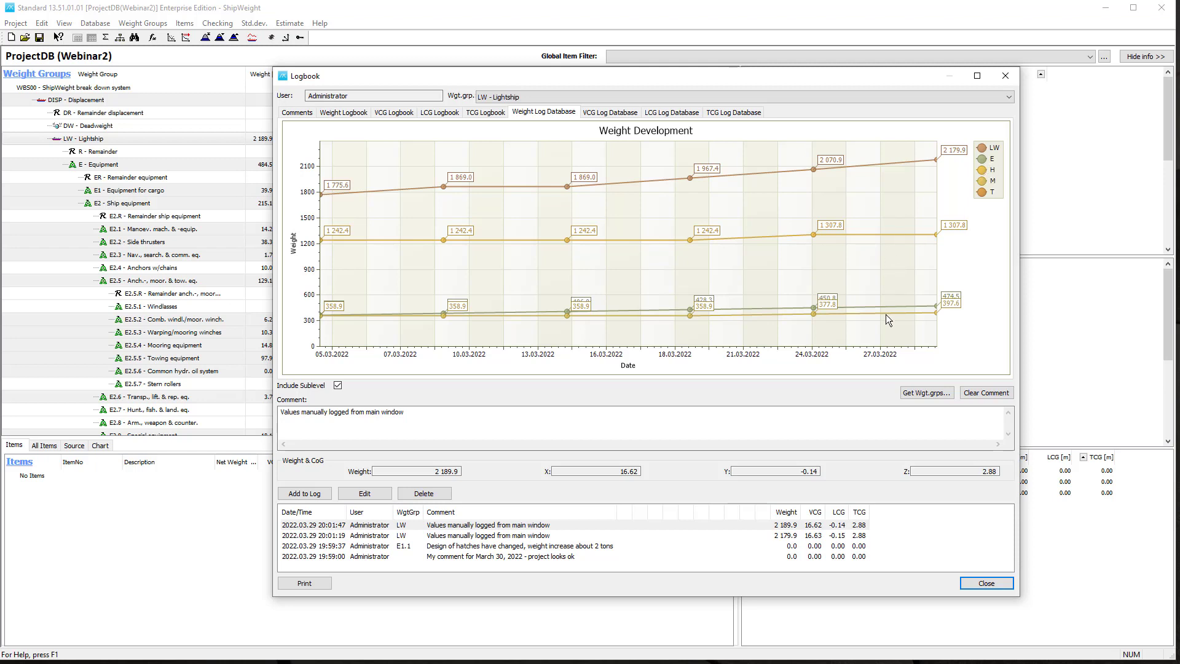
pyautogui.click(605, 116)
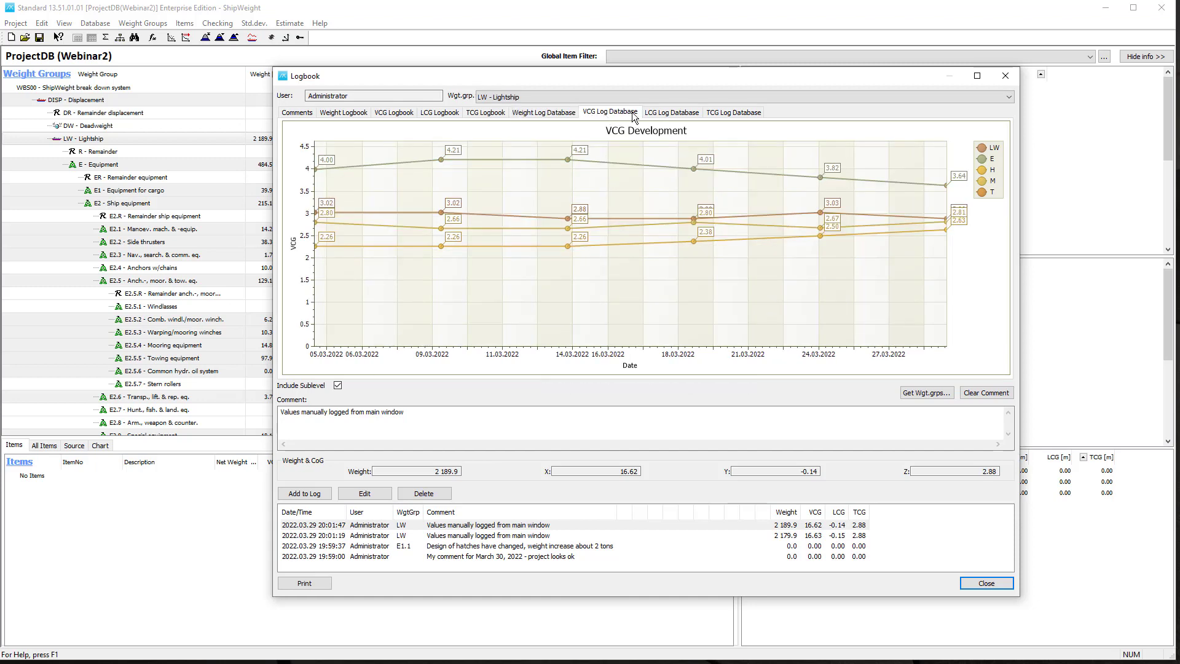
pyautogui.click(658, 111)
pyautogui.click(734, 112)
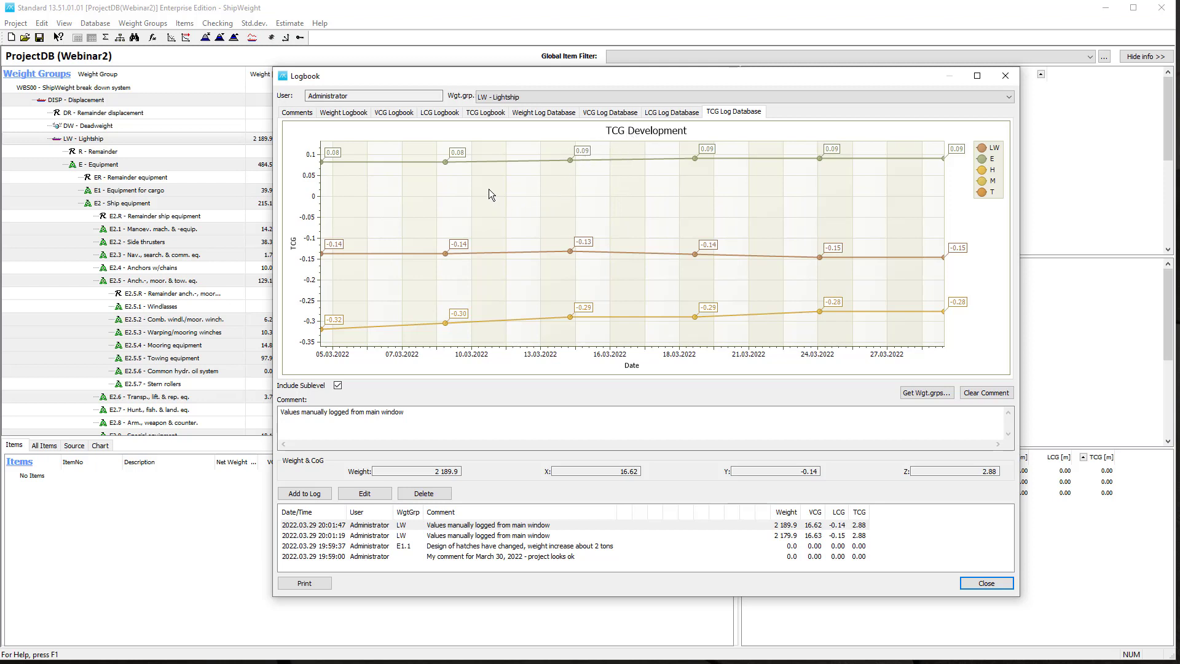
pyautogui.click(533, 112)
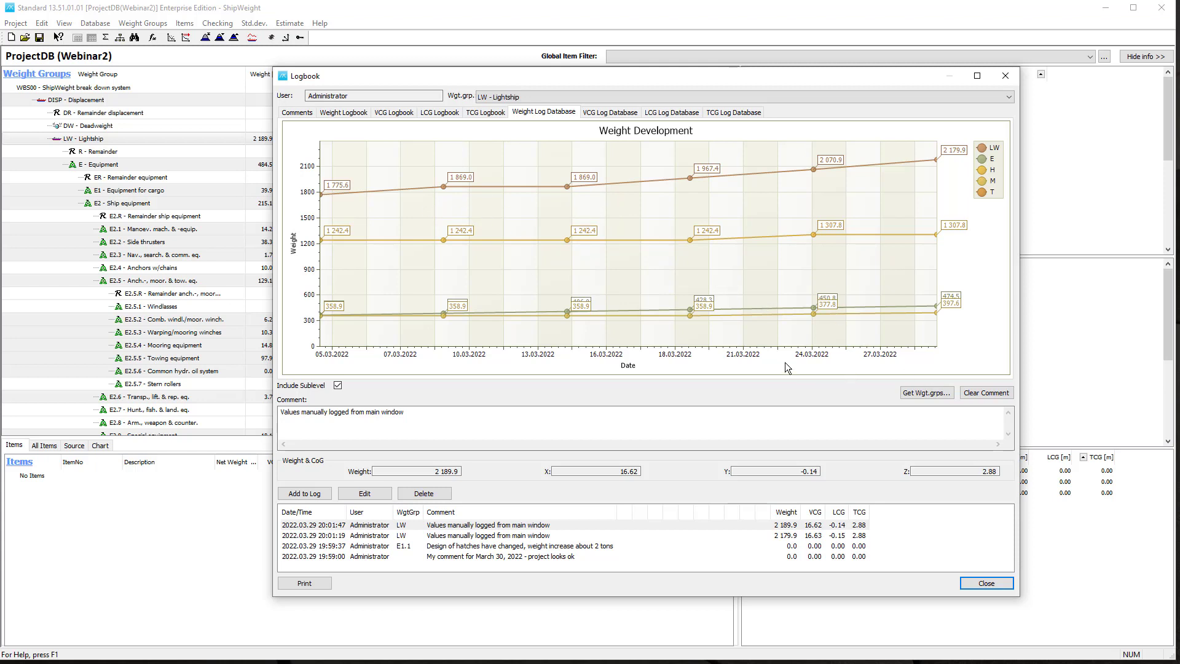
pyautogui.click(986, 583)
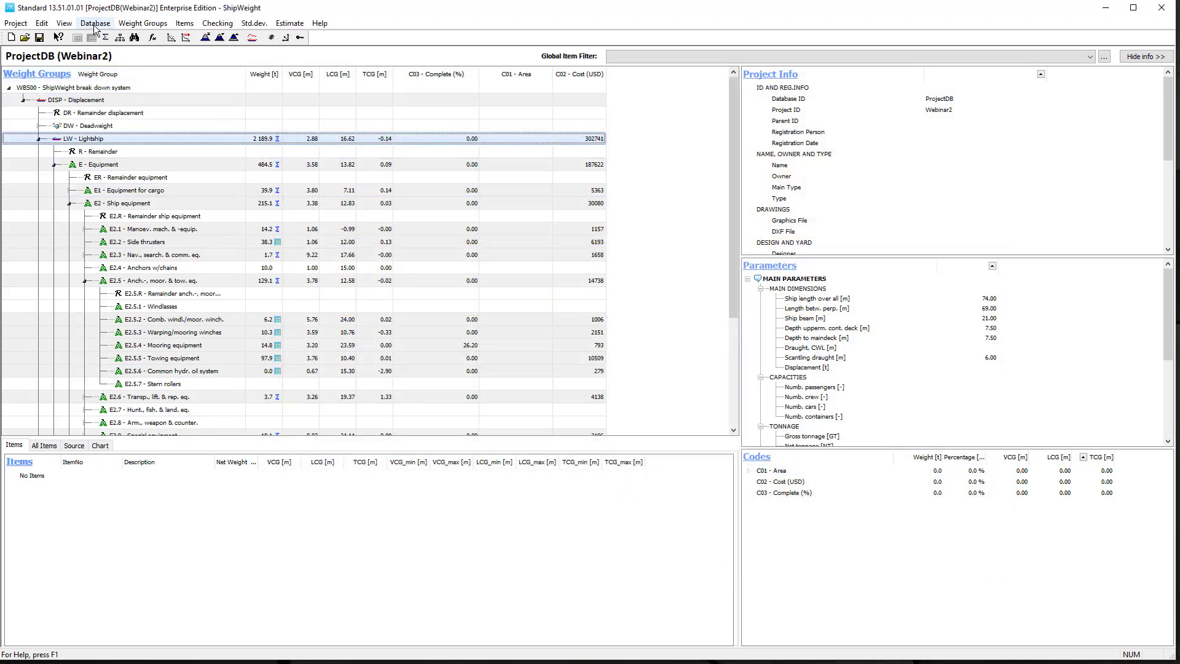
# Review the Log and Database settings in the program options, including the Log DB choices, and close without changes
pyautogui.click(63, 23)
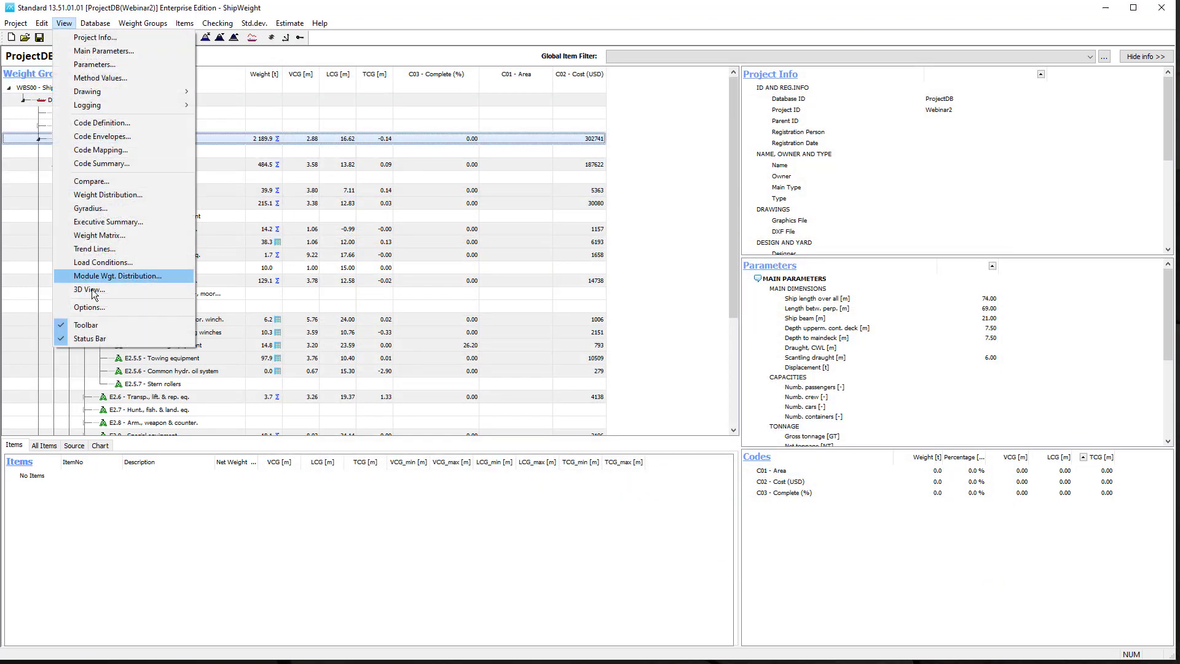
pyautogui.click(109, 307)
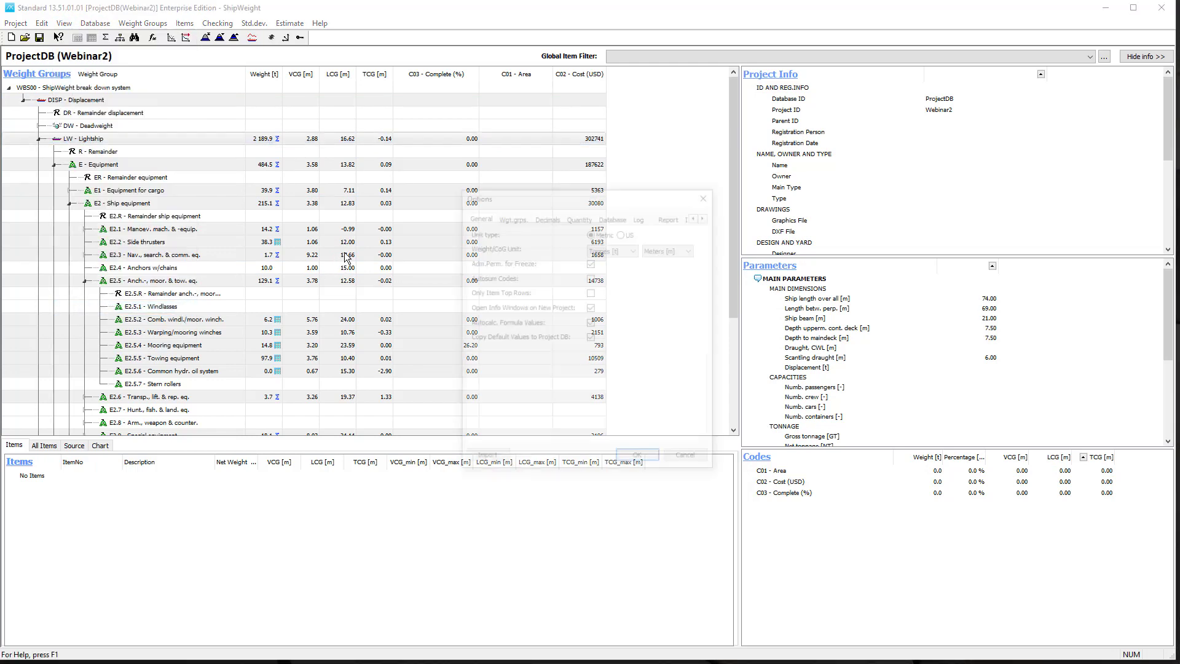
pyautogui.moveTo(565, 190); pyautogui.dragTo(352, 85)
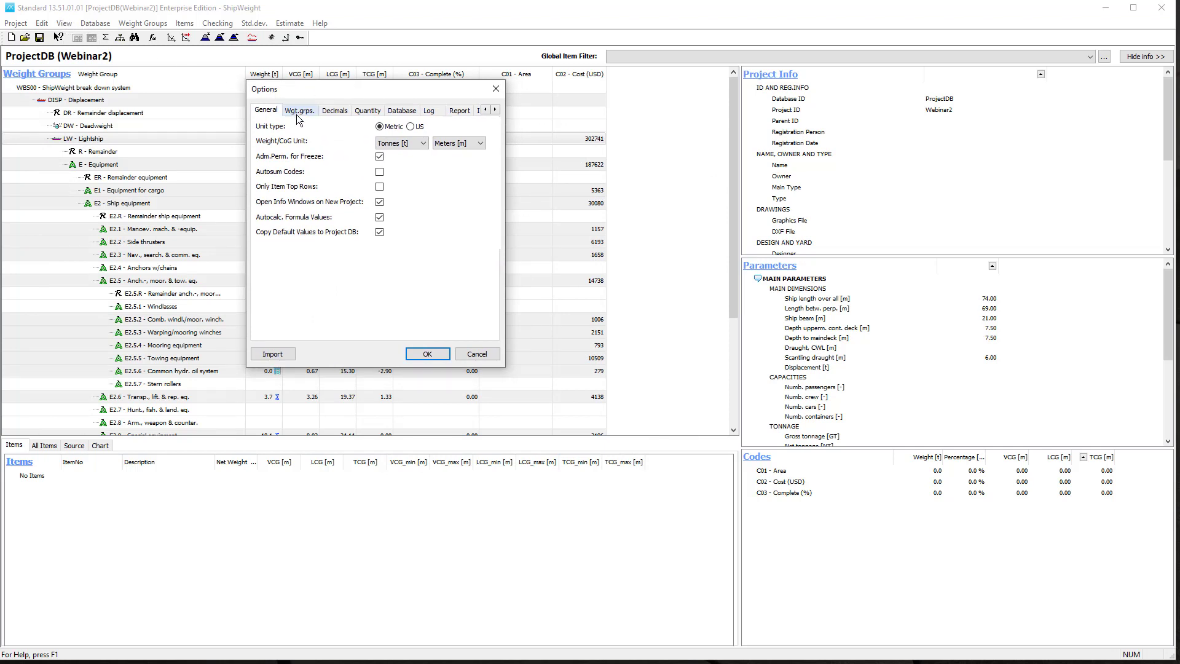
pyautogui.click(434, 112)
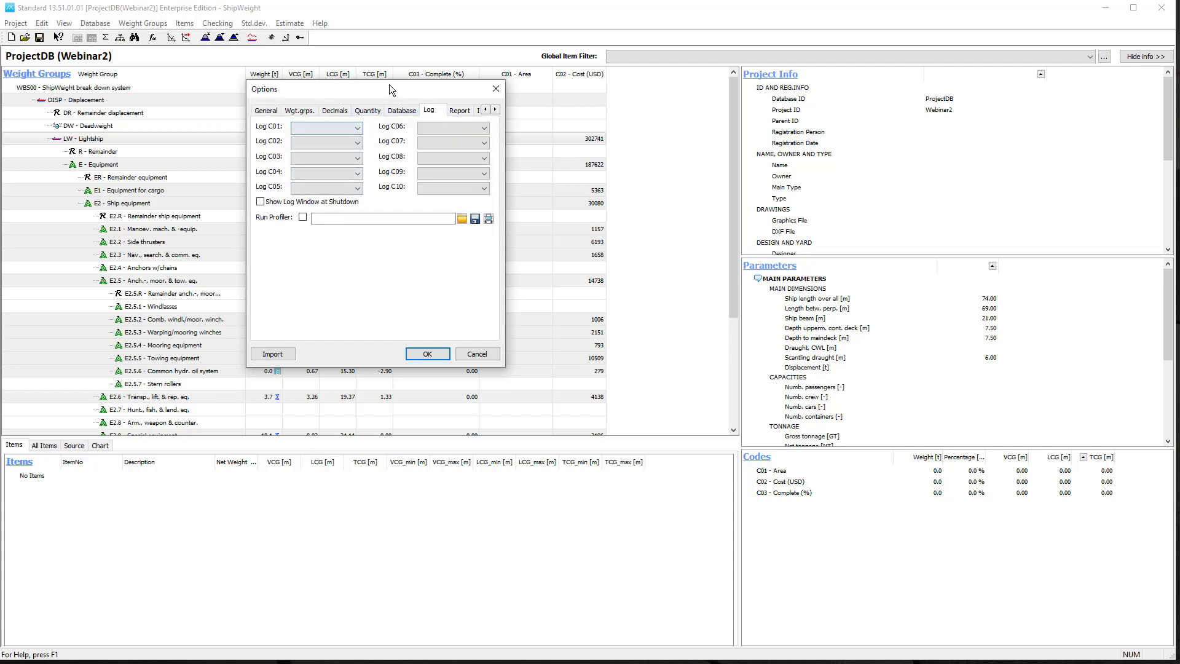
pyautogui.moveTo(385, 94); pyautogui.dragTo(394, 155)
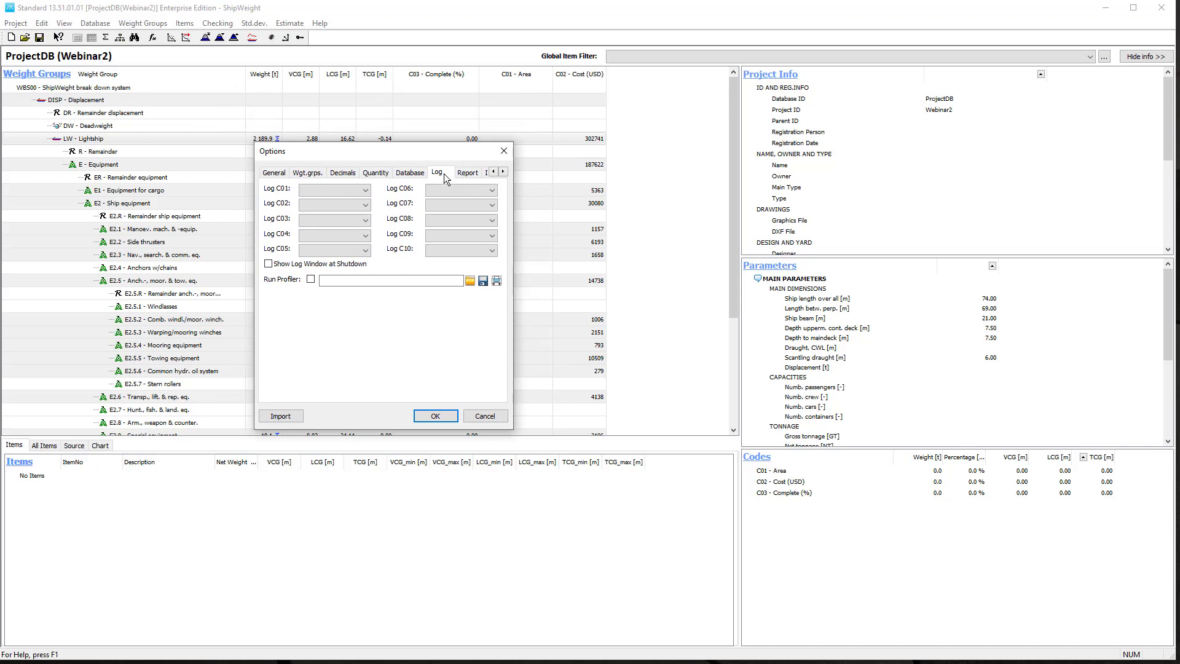
pyautogui.click(409, 175)
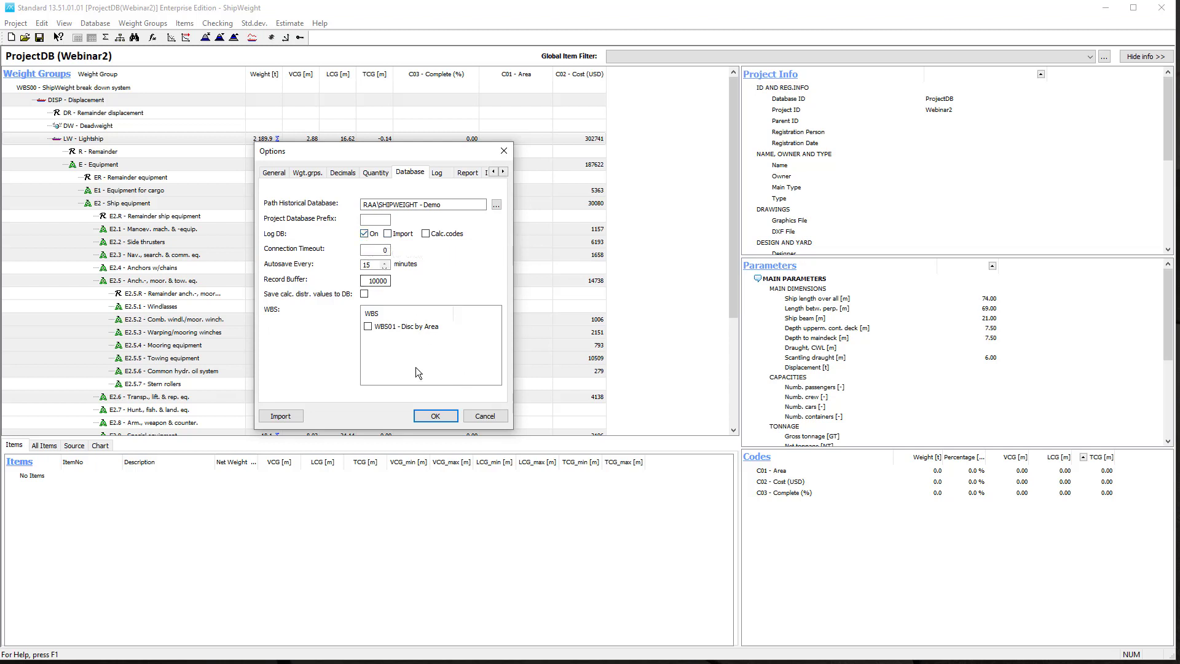
pyautogui.click(485, 416)
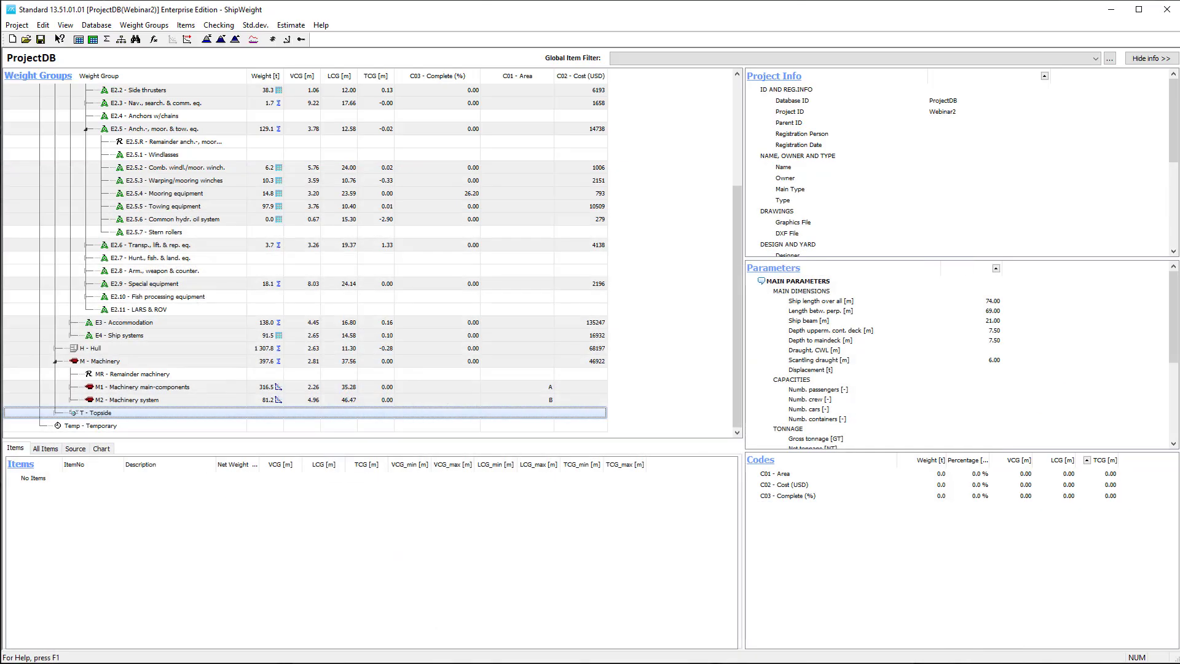
# Open the administrator's parameter definitions and widen the DefaultValue column so its full heading fits
pyautogui.click(94, 26)
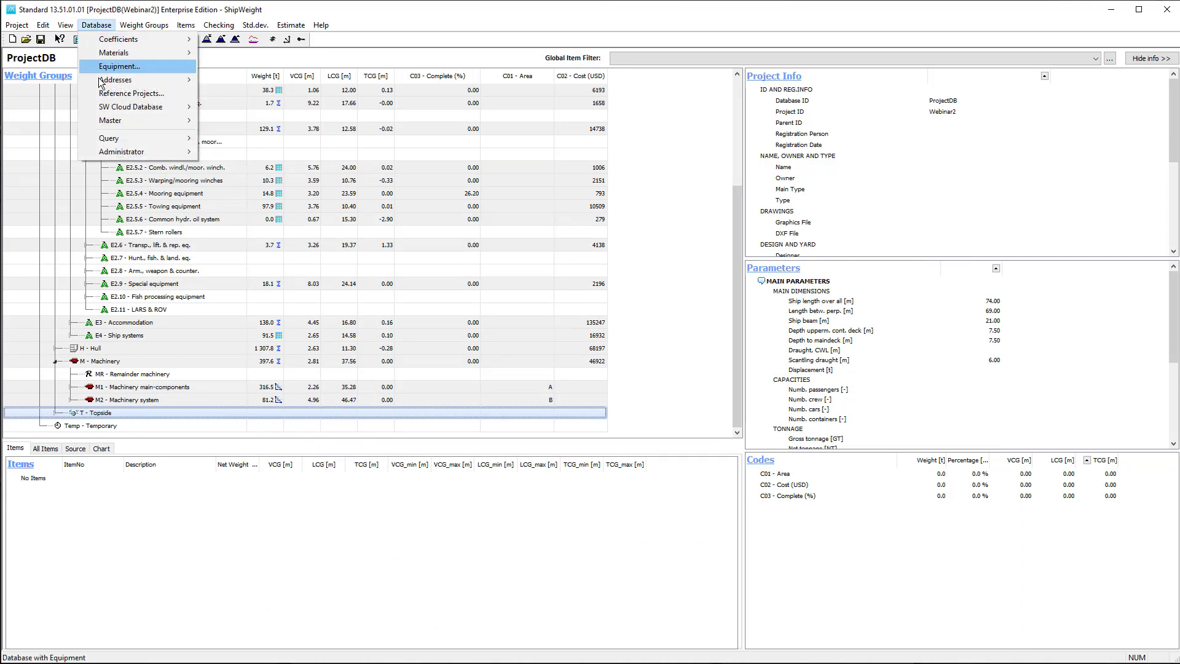
pyautogui.moveTo(136, 152)
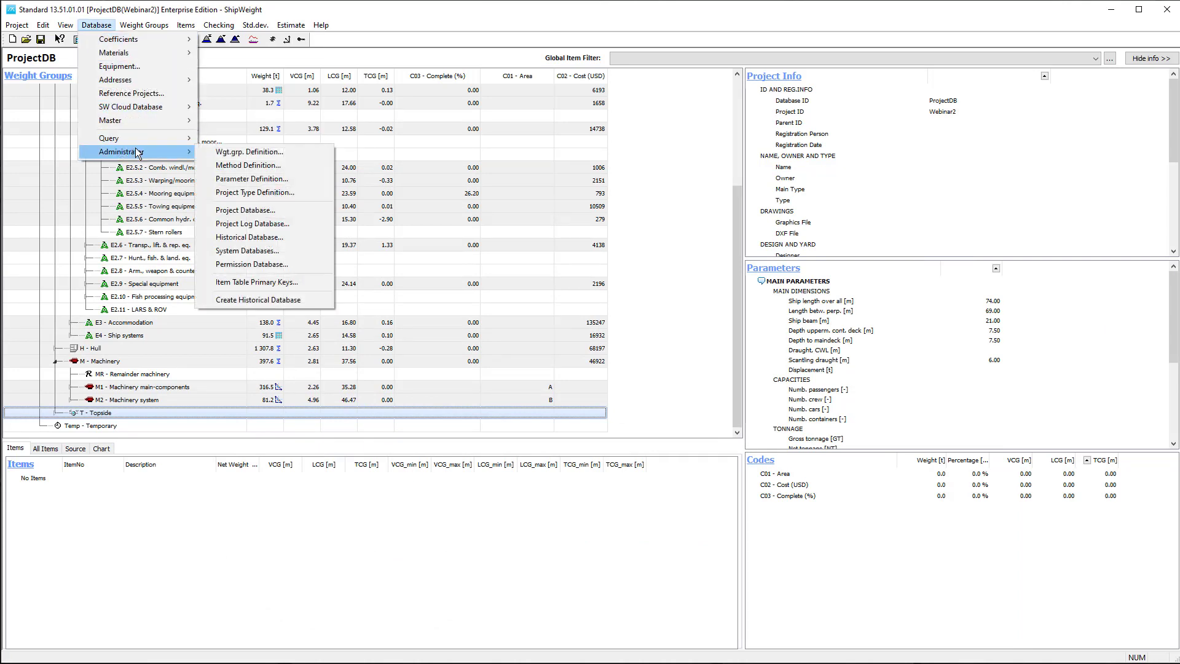
pyautogui.click(280, 179)
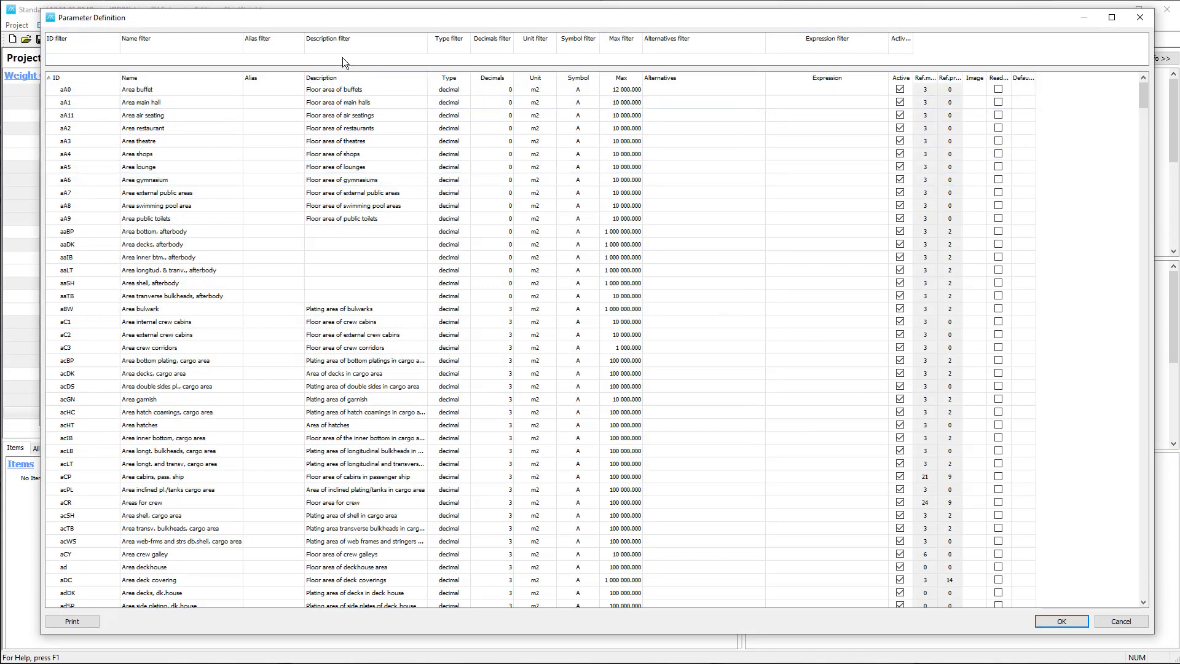
pyautogui.moveTo(342, 21); pyautogui.dragTo(316, 21)
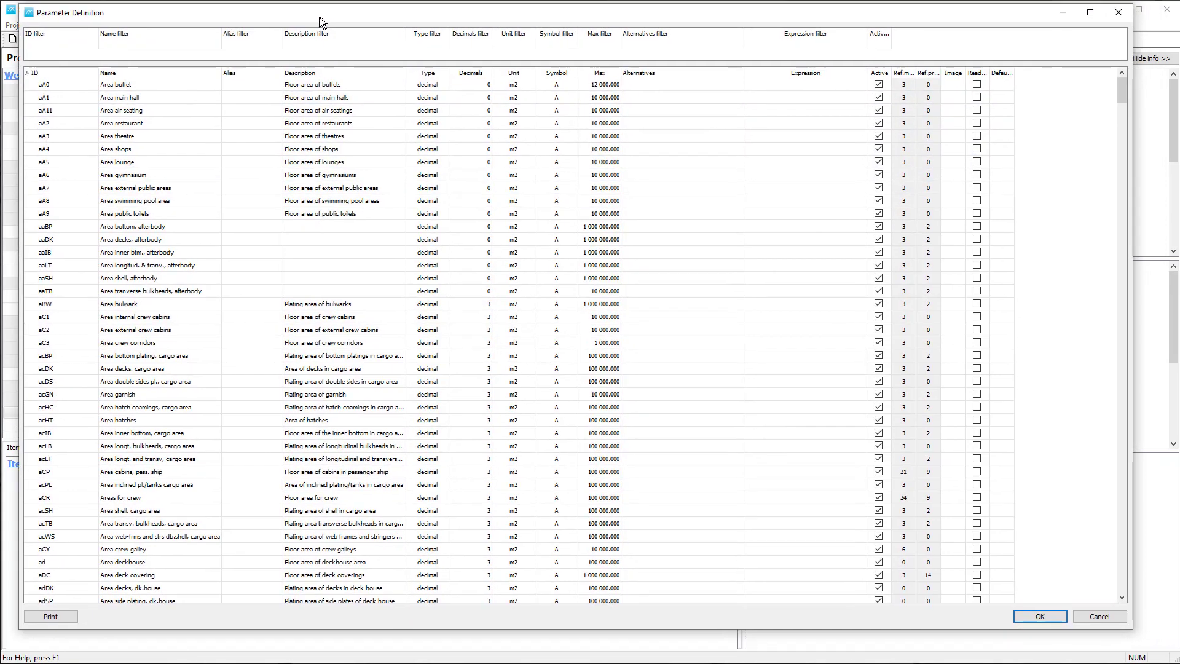
pyautogui.click(324, 181)
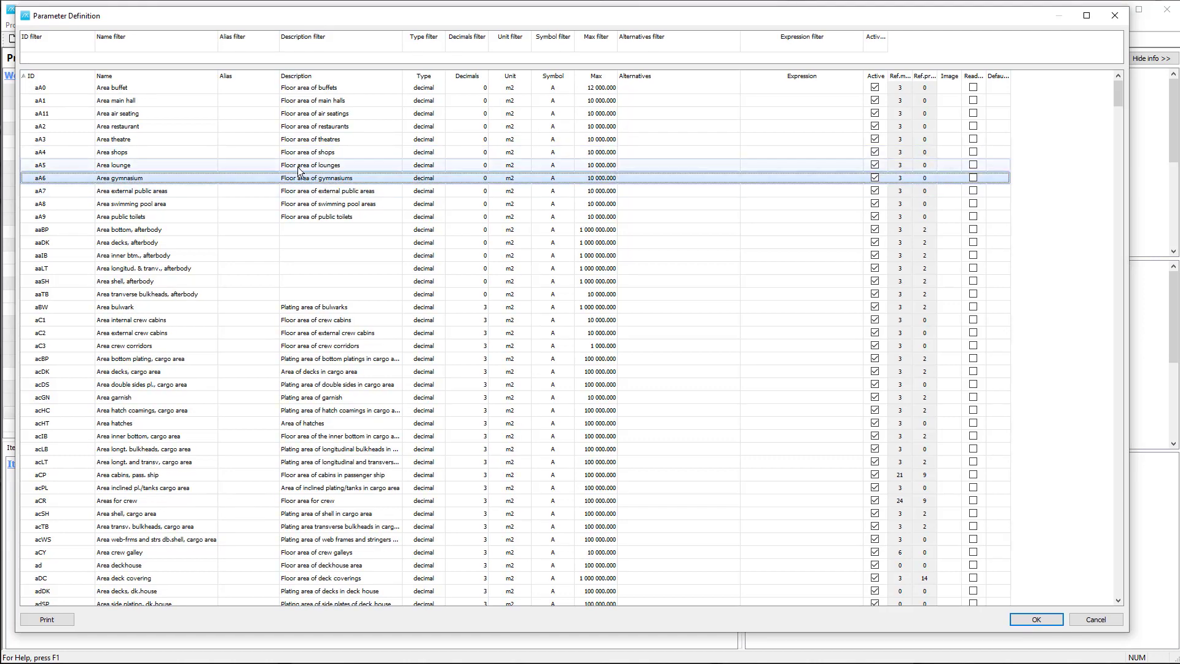
pyautogui.click(300, 137)
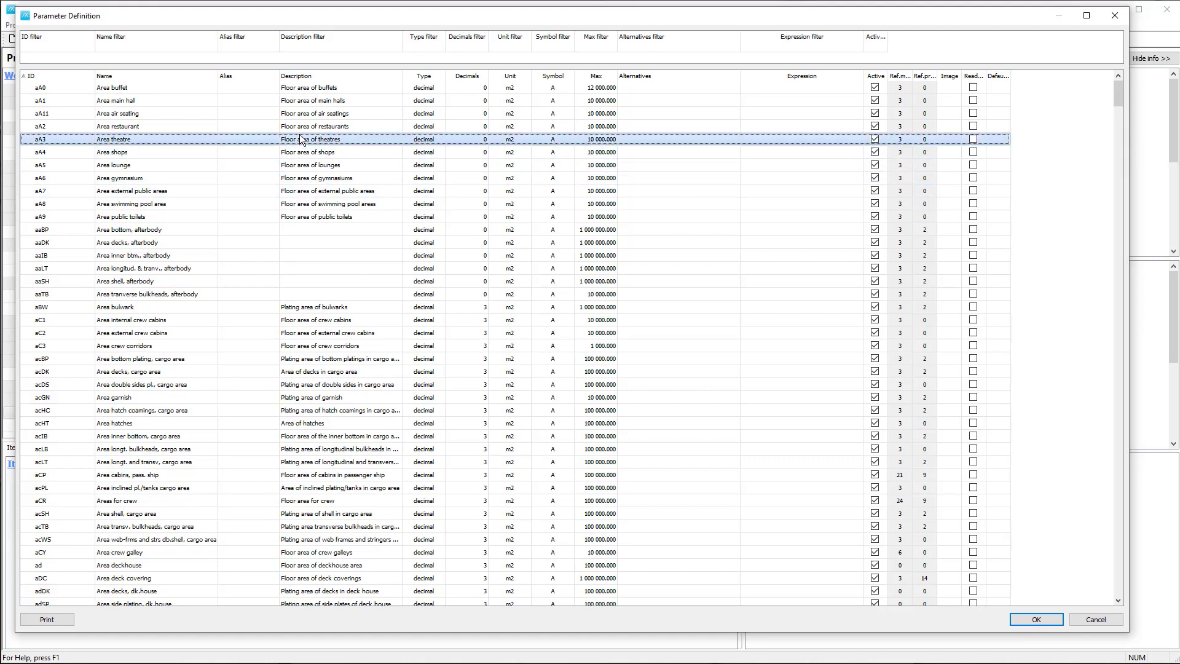
pyautogui.click(303, 164)
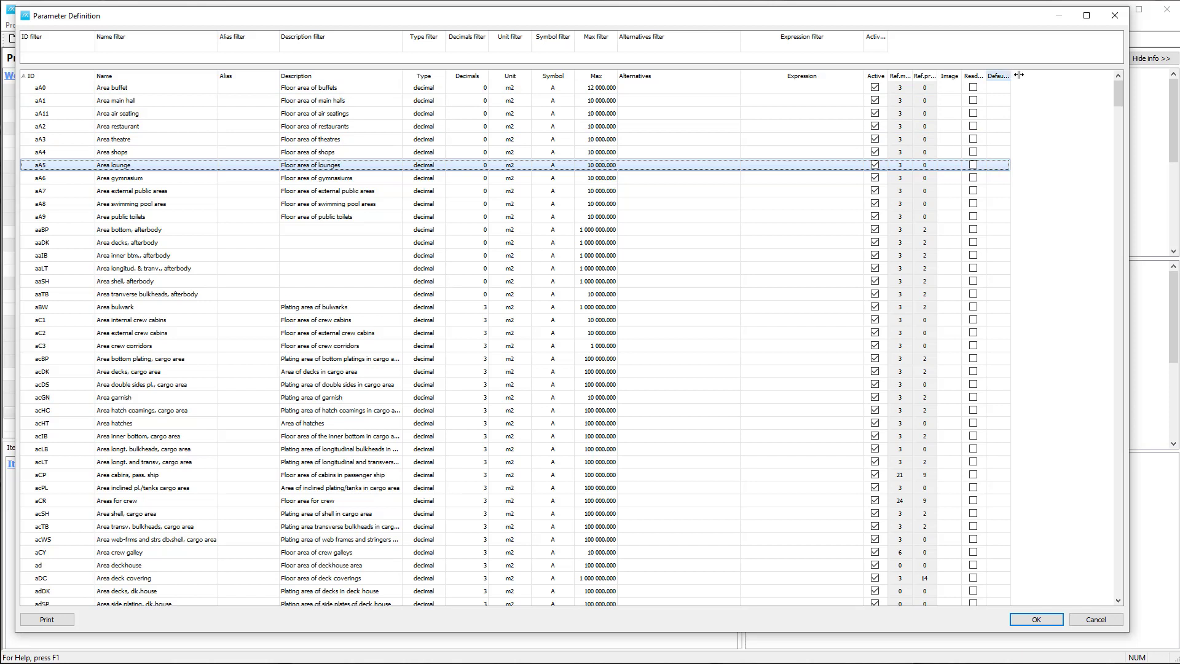
pyautogui.moveTo(1010, 77); pyautogui.dragTo(1054, 82)
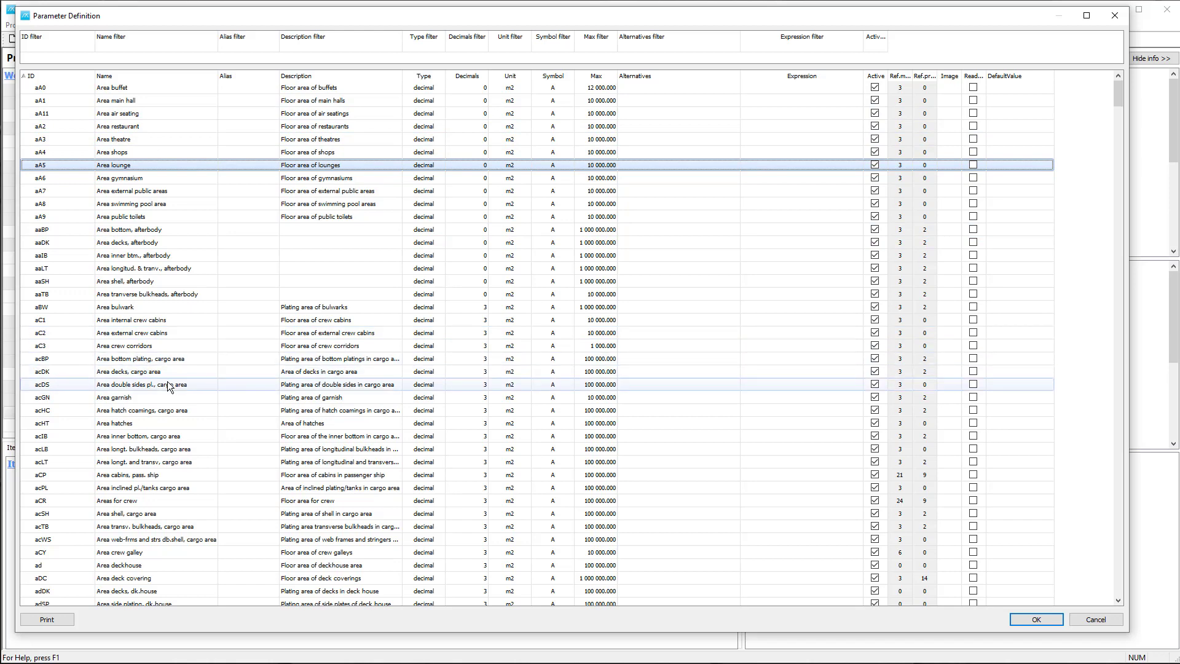
# Find the Length betw. perp. parameter in the definitions and set its alias to L
pyautogui.scroll(-9, 167, 386)
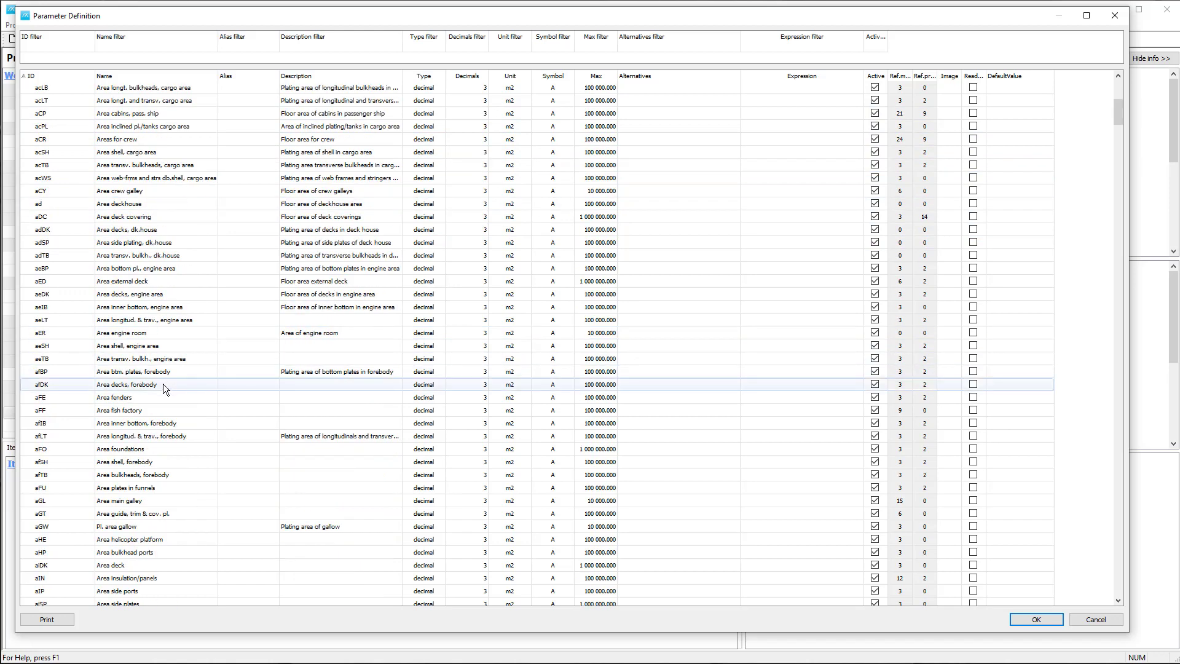
pyautogui.scroll(-20, 164, 386)
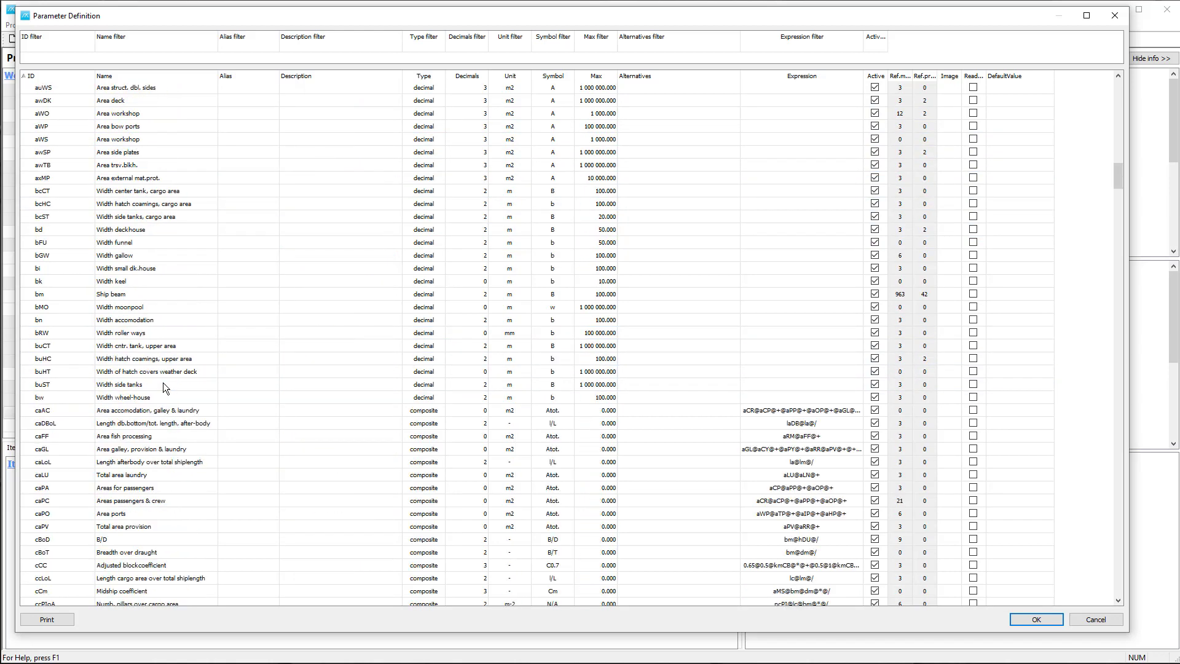
pyautogui.scroll(-20, 164, 386)
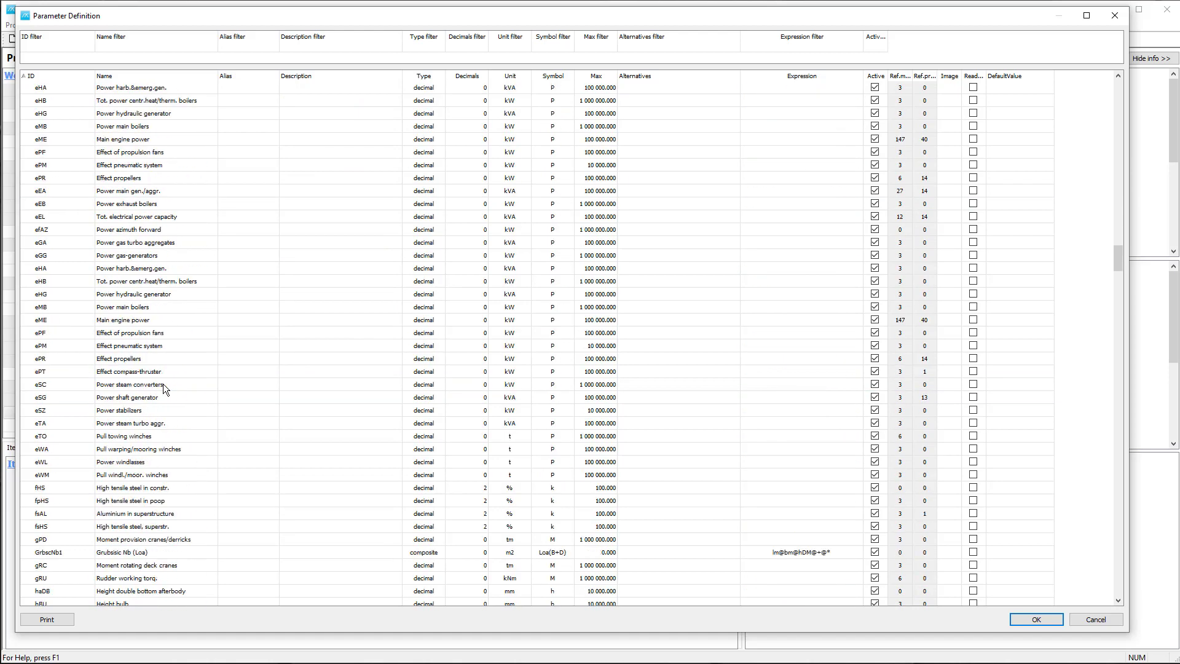
pyautogui.scroll(-10, 164, 384)
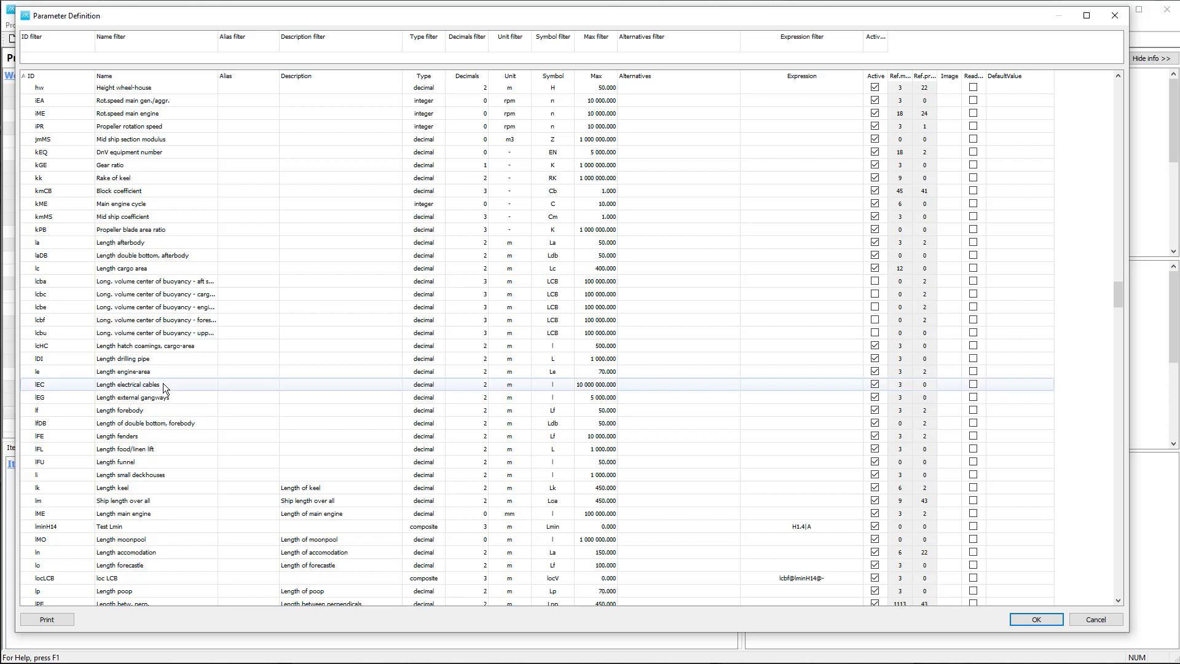
pyautogui.scroll(-5, 163, 383)
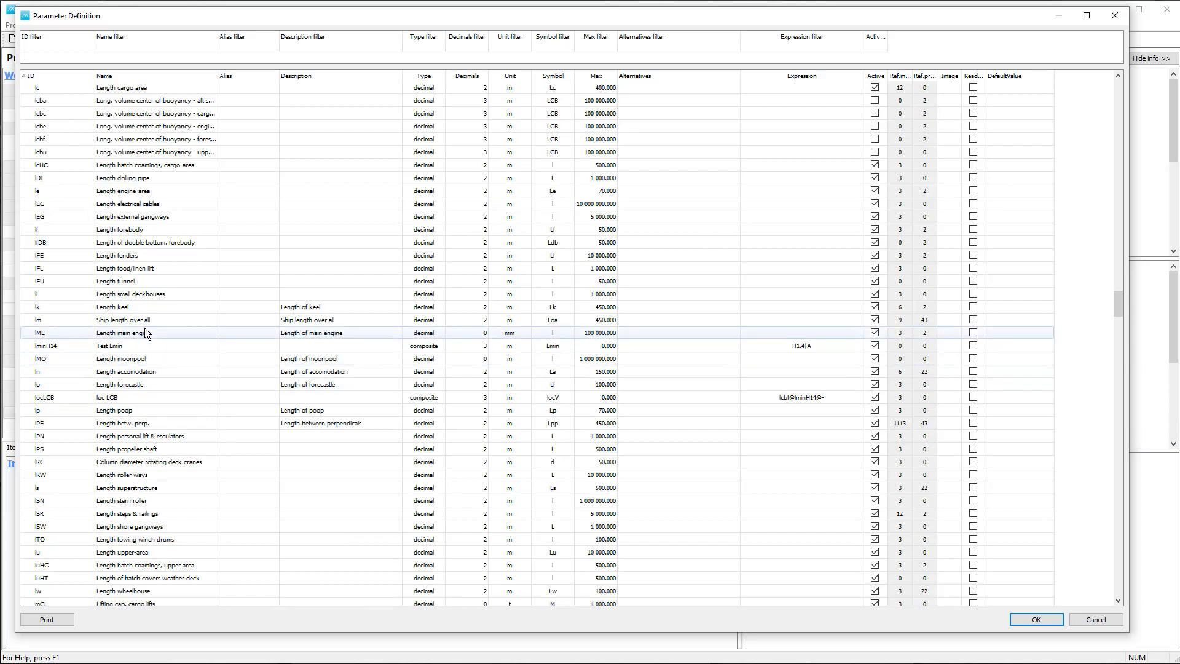
pyautogui.click(121, 333)
pyautogui.scroll(5, 120, 332)
pyautogui.scroll(-5, 120, 333)
pyautogui.click(113, 423)
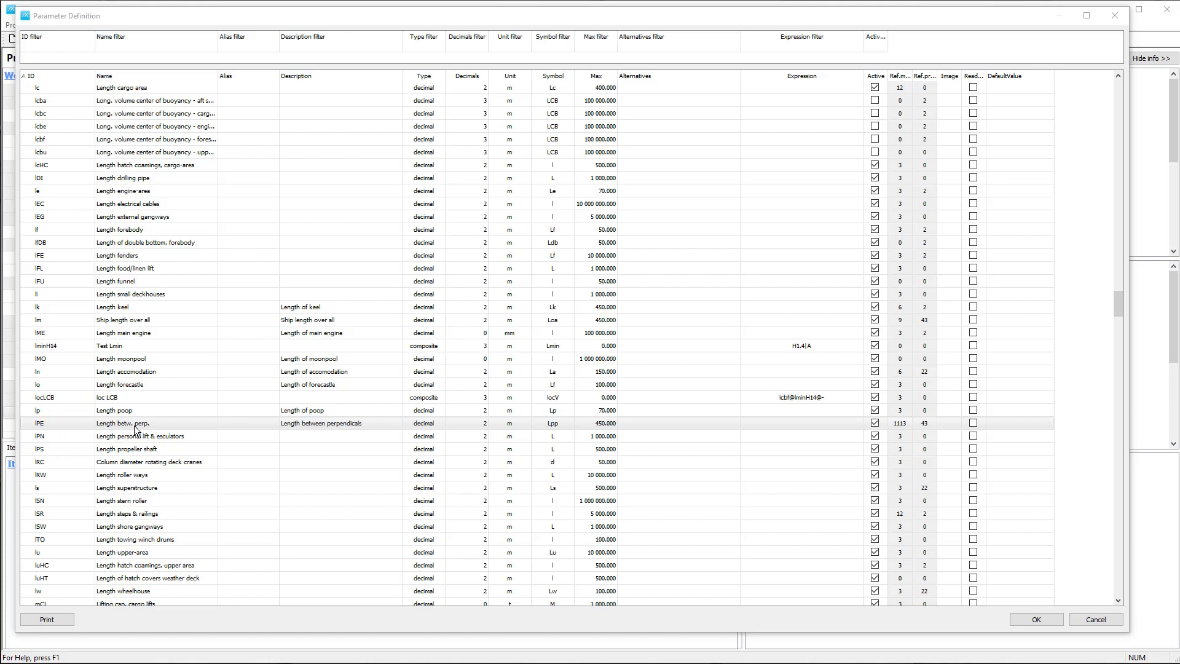
pyautogui.click(255, 426)
pyautogui.click(251, 424)
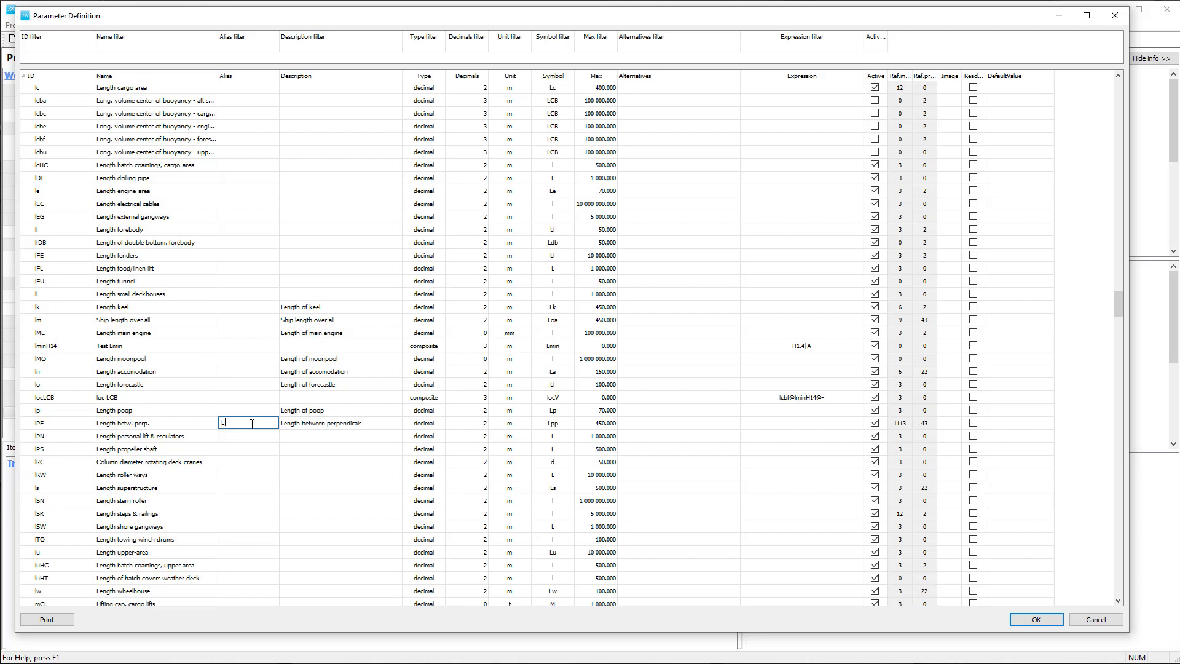
pyautogui.press('Tab')
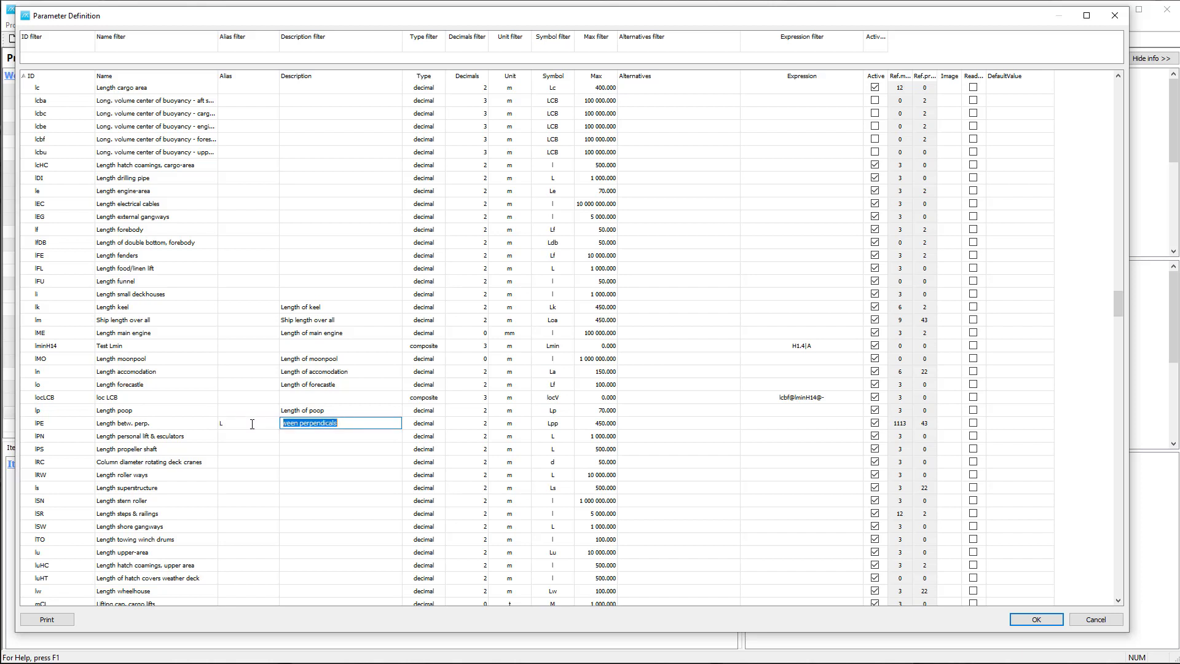
# Inspect the name and ID fields of the Length betw. perp. parameter without editing them
pyautogui.click(145, 424)
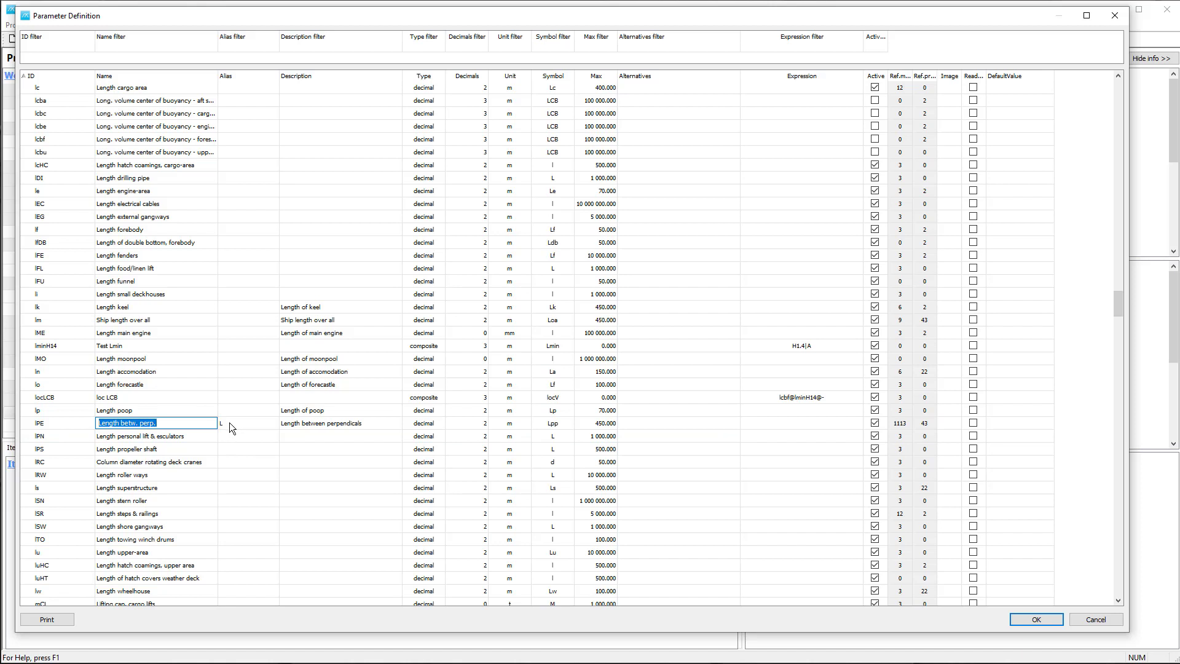
pyautogui.click(47, 421)
pyautogui.click(47, 422)
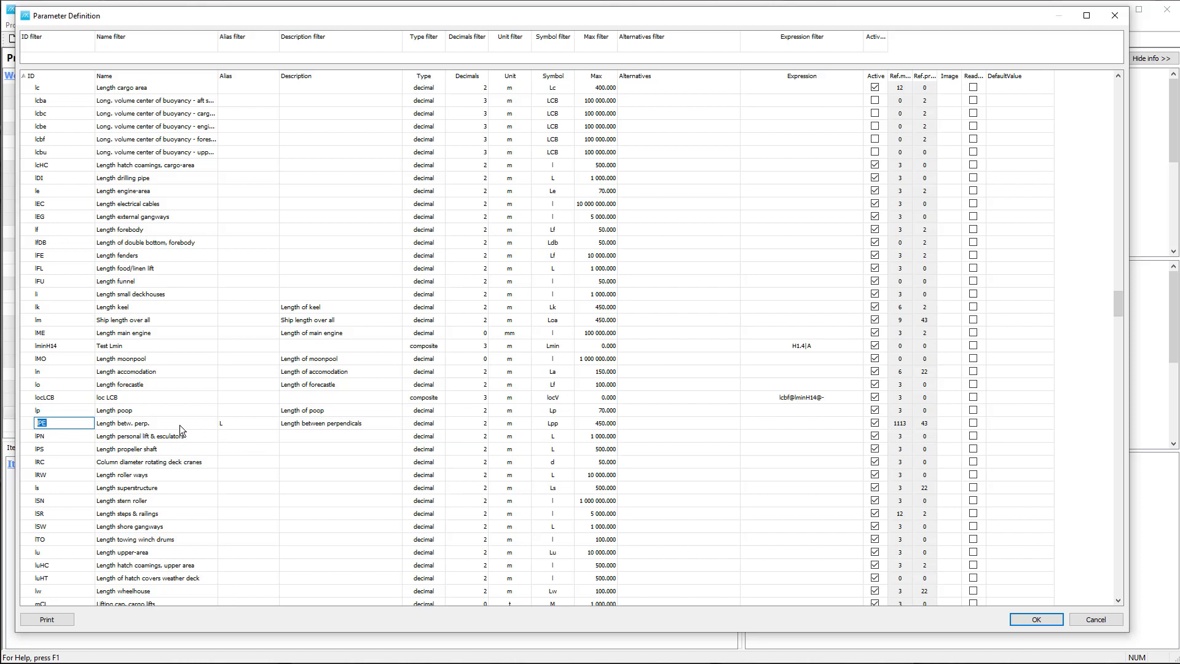
pyautogui.click(150, 437)
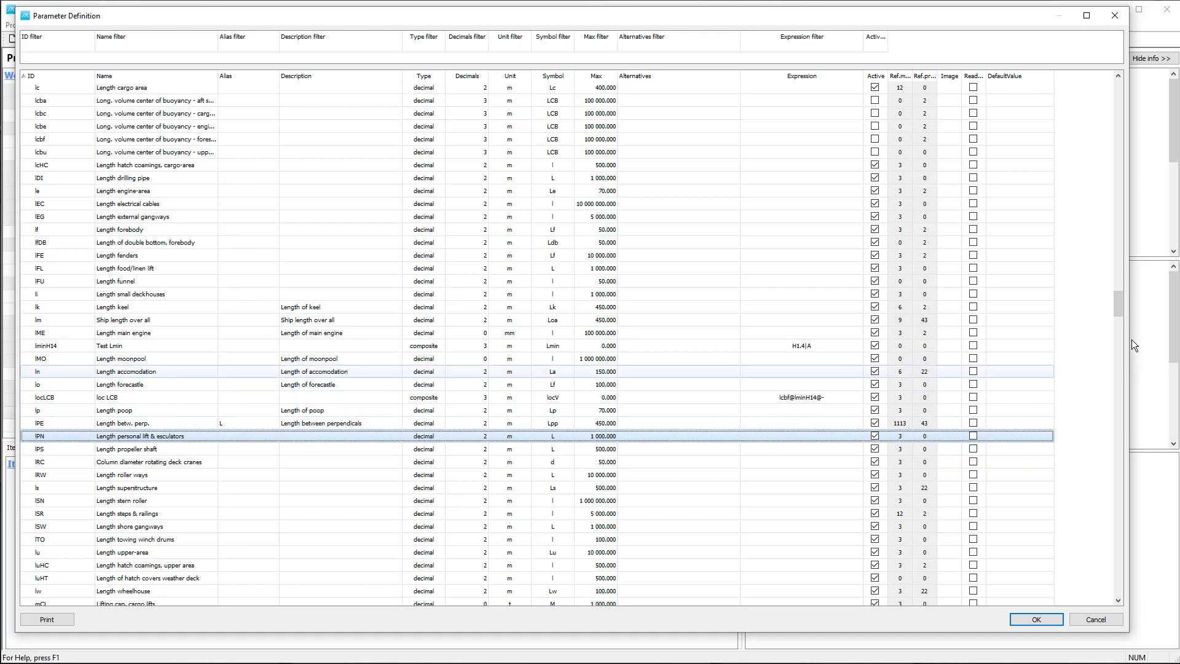
# Add a new parameter at the end of the definitions with ID webinar1 and name My file
pyautogui.moveTo(1122, 304); pyautogui.dragTo(1123, 591)
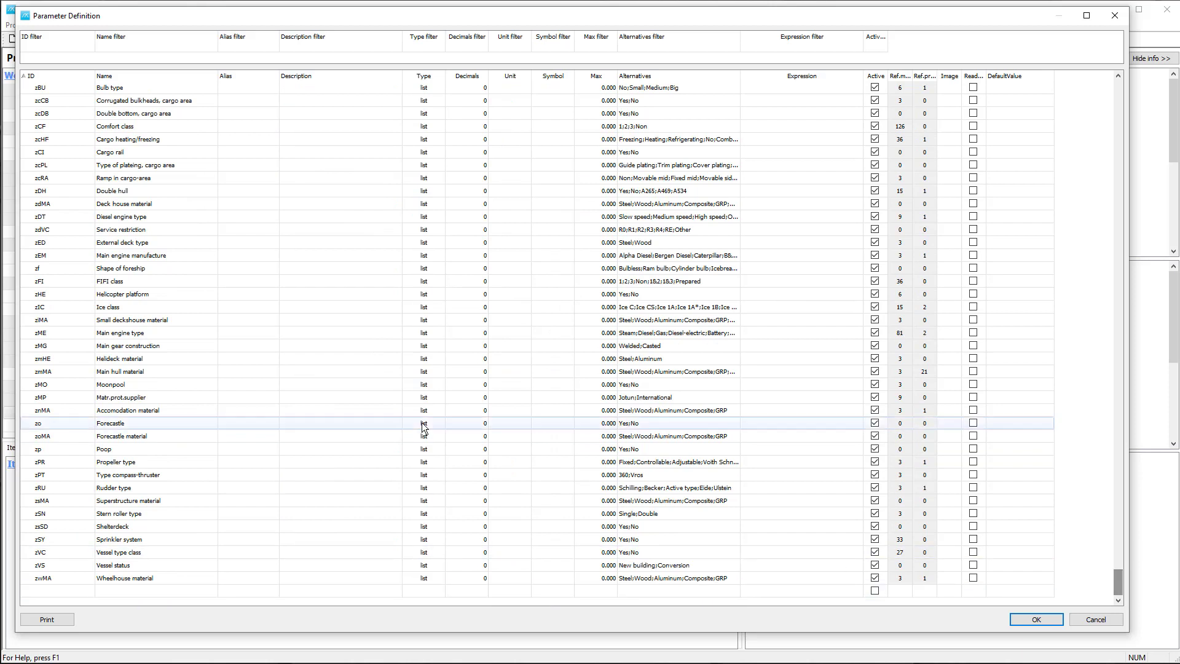
pyautogui.click(48, 592)
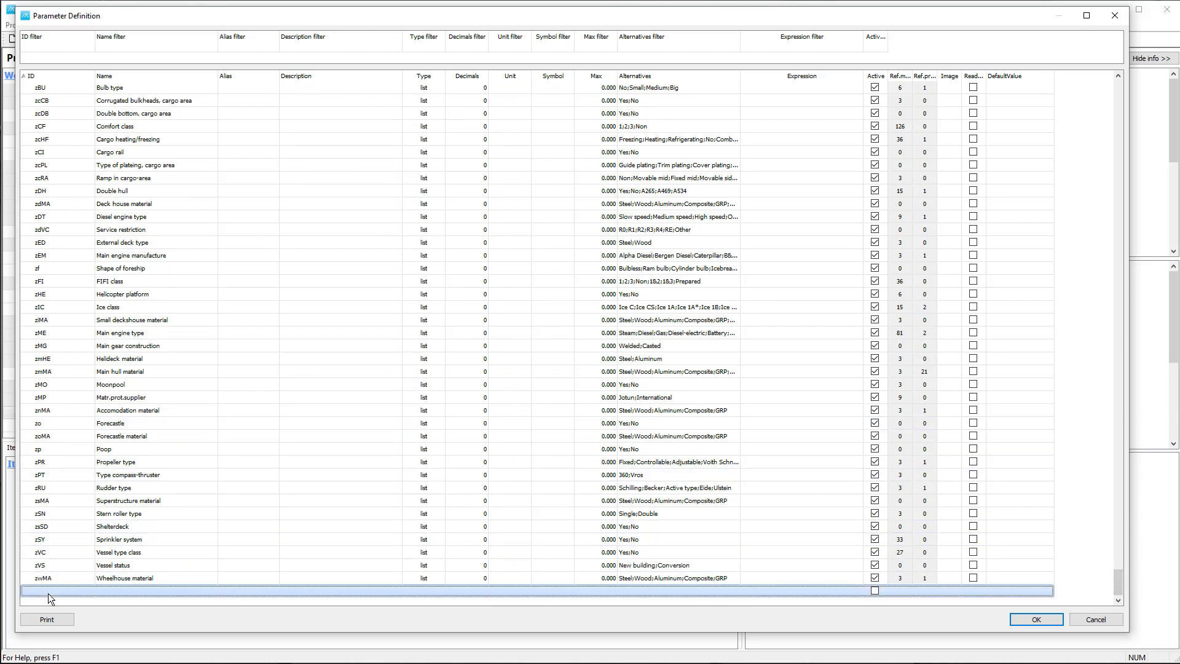
pyautogui.click(45, 596)
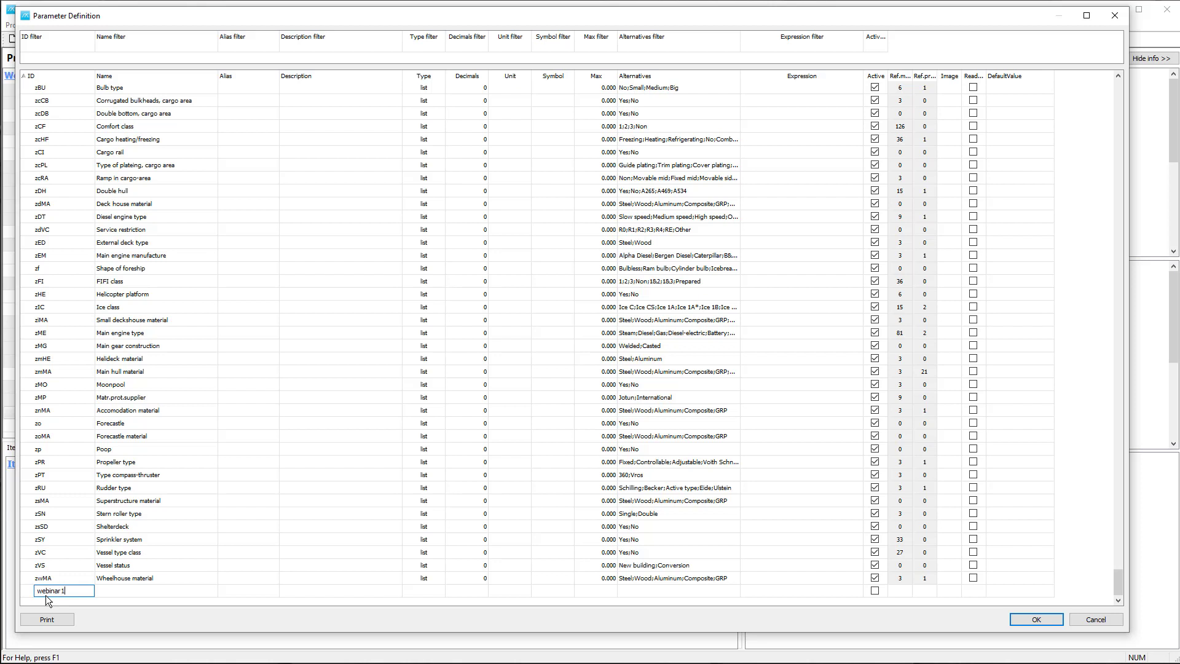
pyautogui.press('Tab')
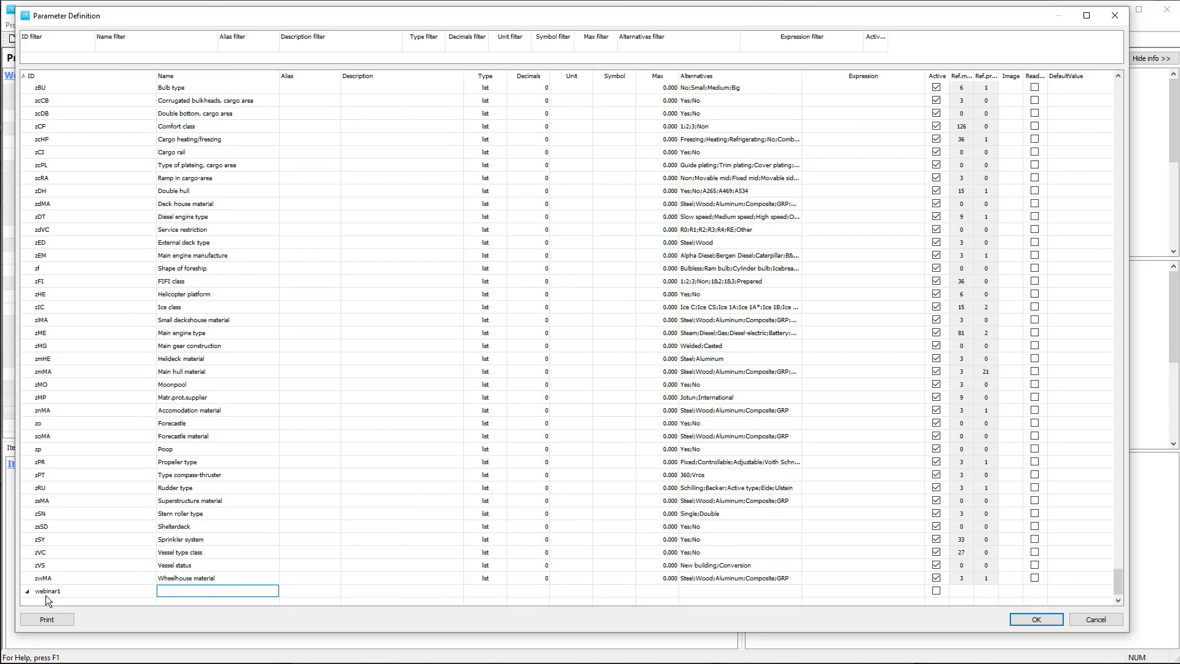
pyautogui.write('My file')
pyautogui.press('Tab')
pyautogui.press('Tab')
pyautogui.press('Tab')
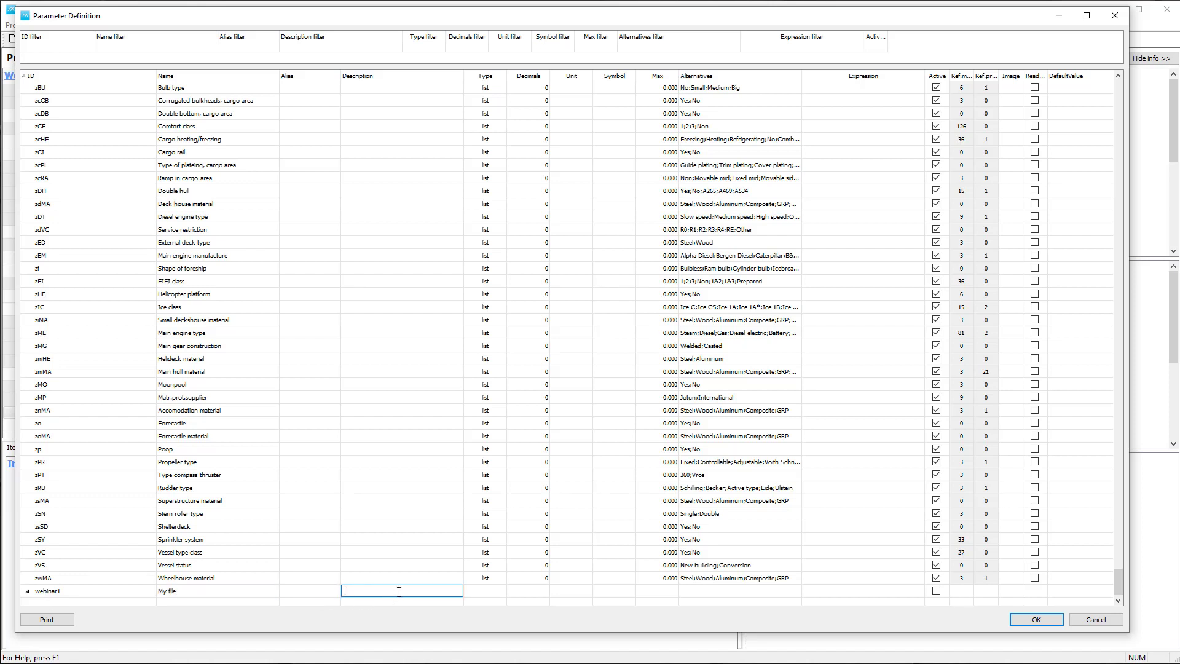
# Set the type of the webinar1 parameter to link and commit the row
pyautogui.click(501, 590)
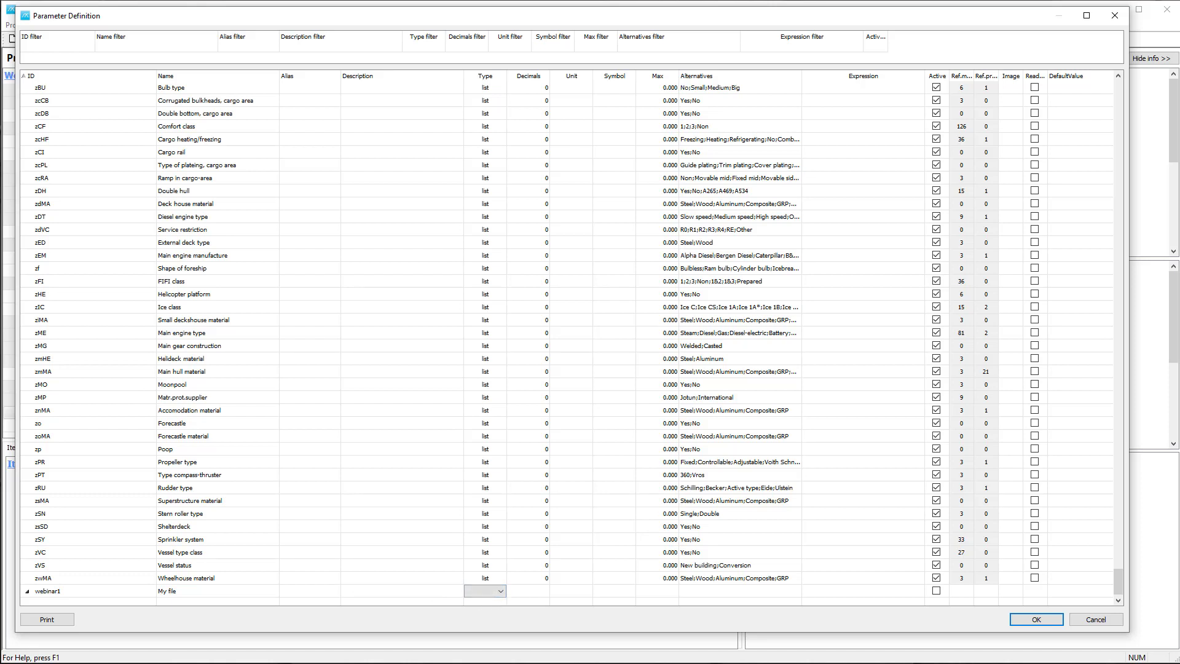
pyautogui.click(500, 592)
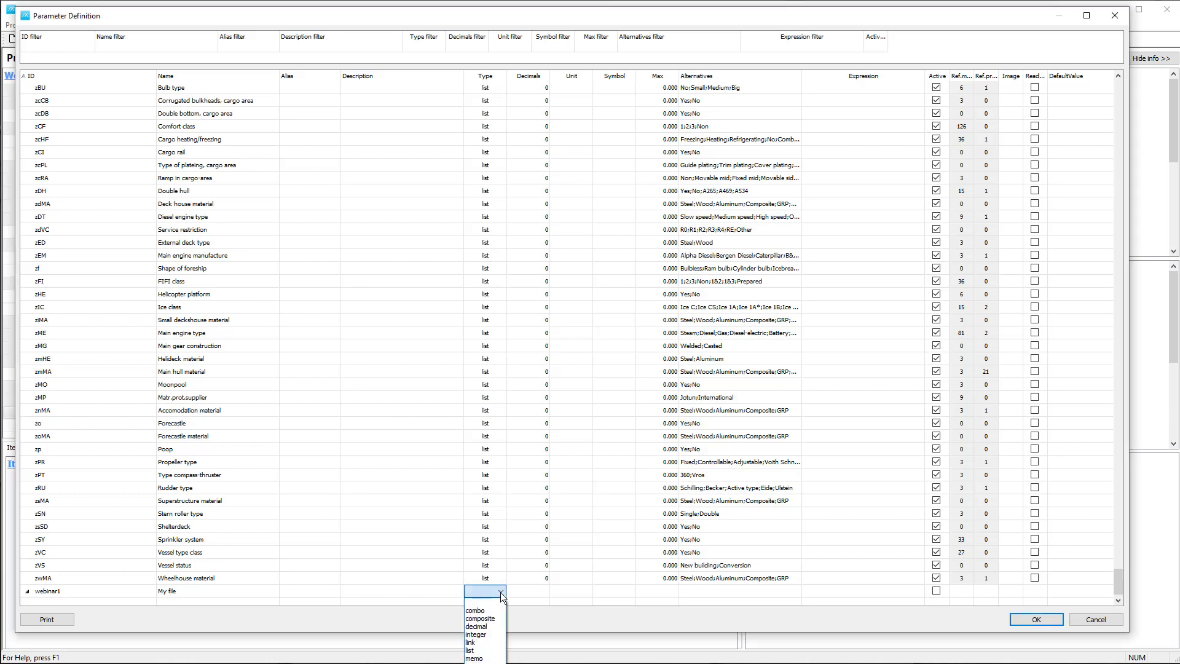
pyautogui.click(481, 642)
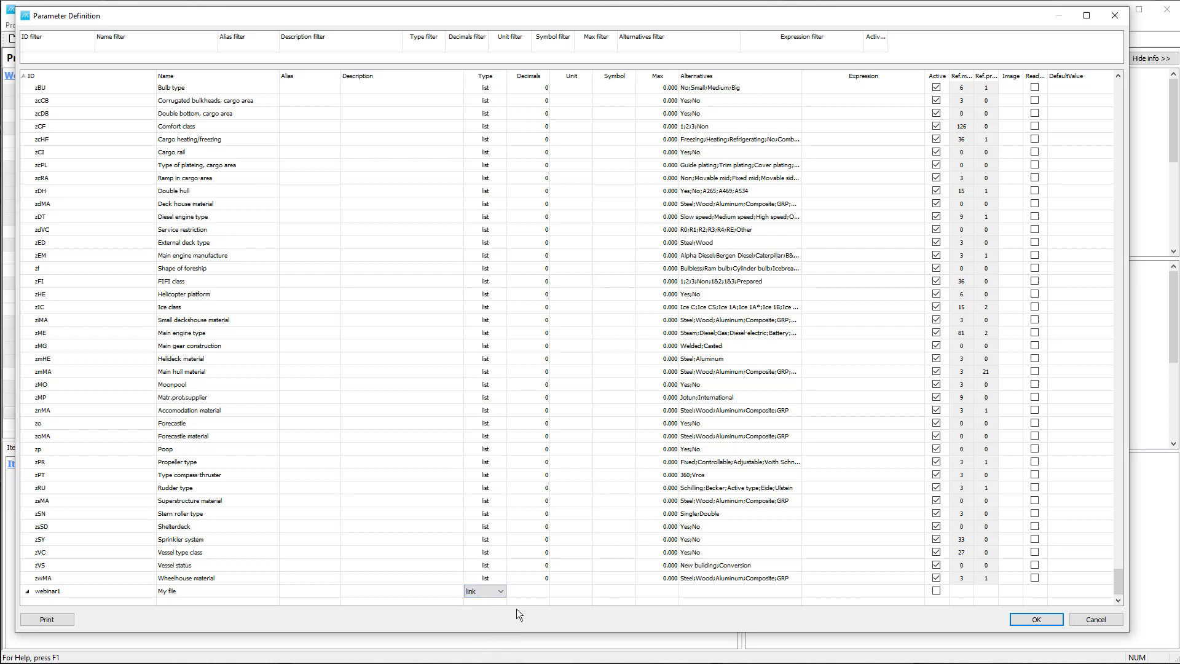
pyautogui.click(544, 590)
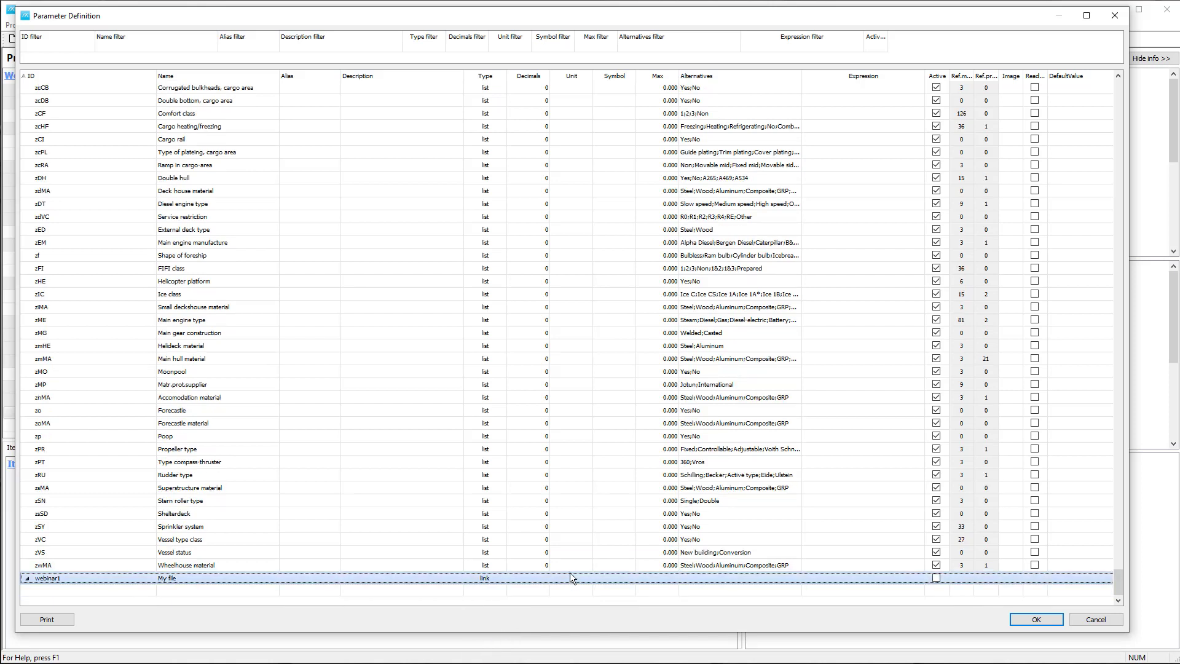
# Insert a parameter above webinar1 with ID webinar2, name My image and type memo
pyautogui.rightClick(101, 577)
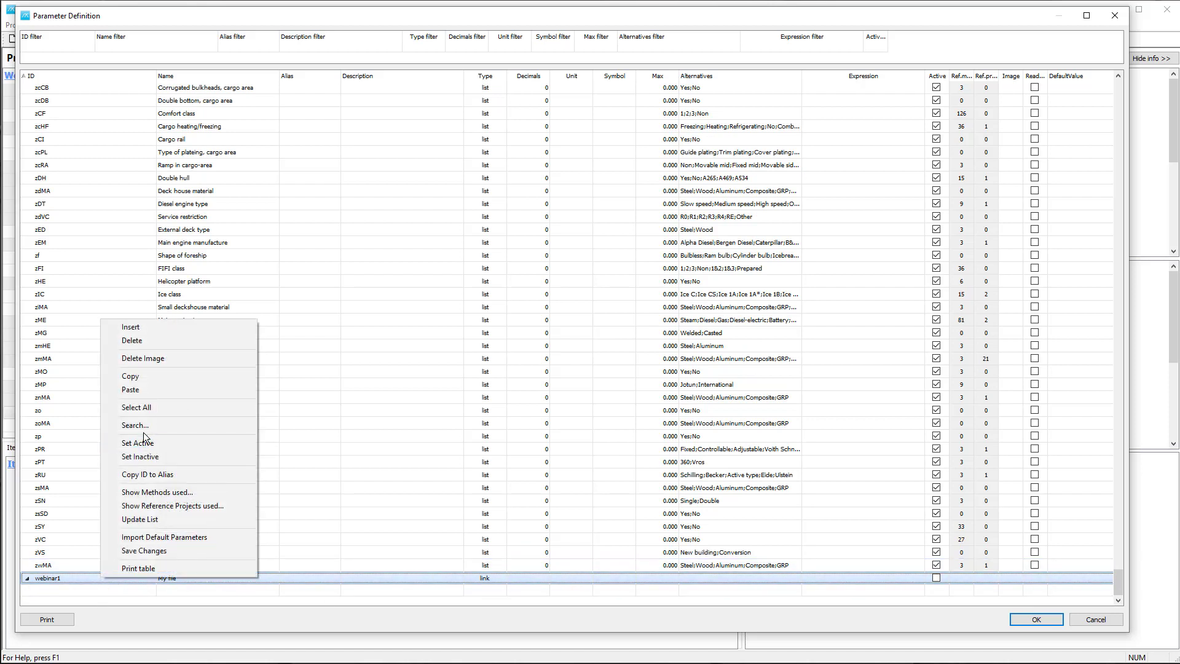
pyautogui.click(147, 327)
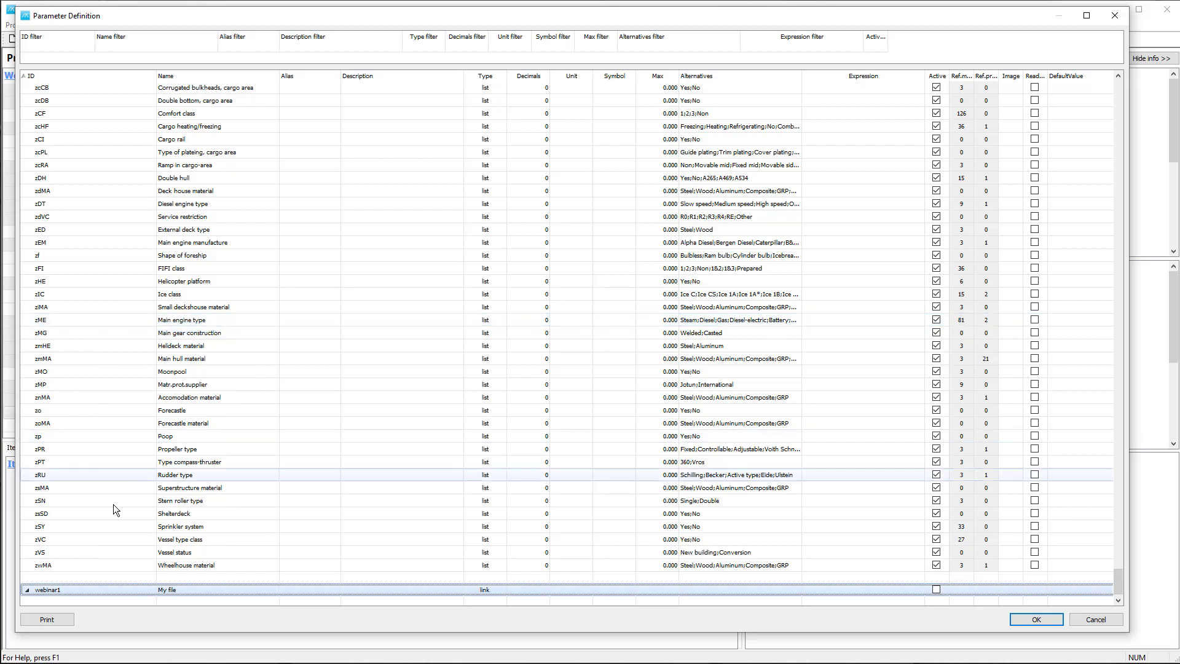
pyautogui.click(71, 577)
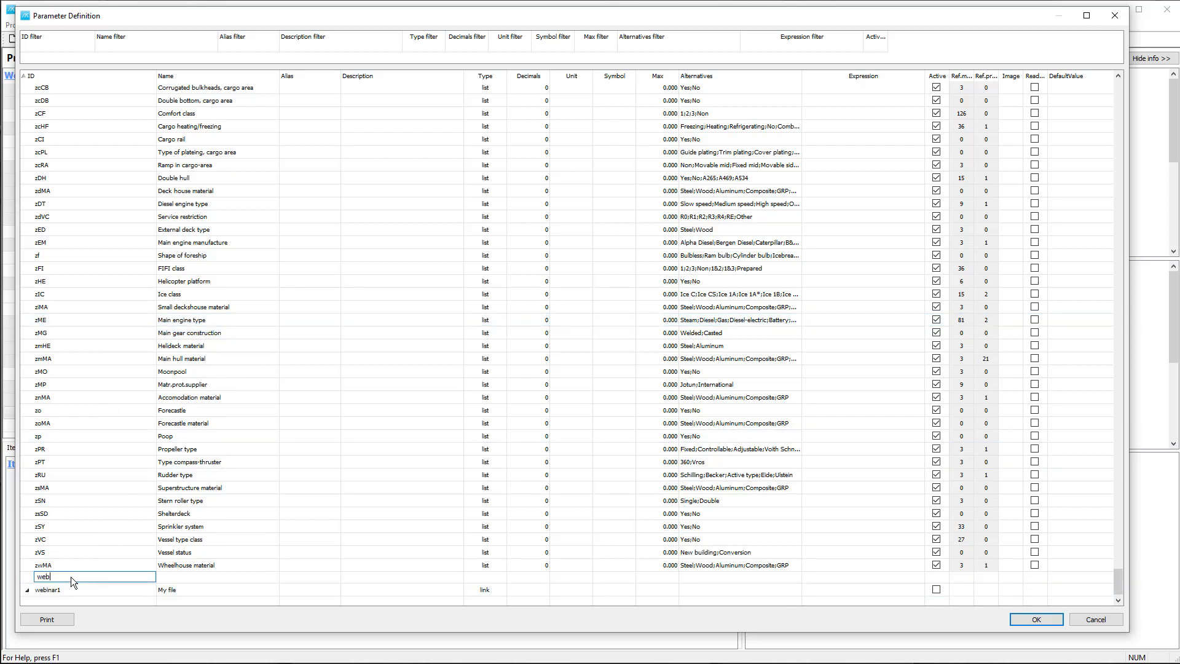
pyautogui.press('Tab')
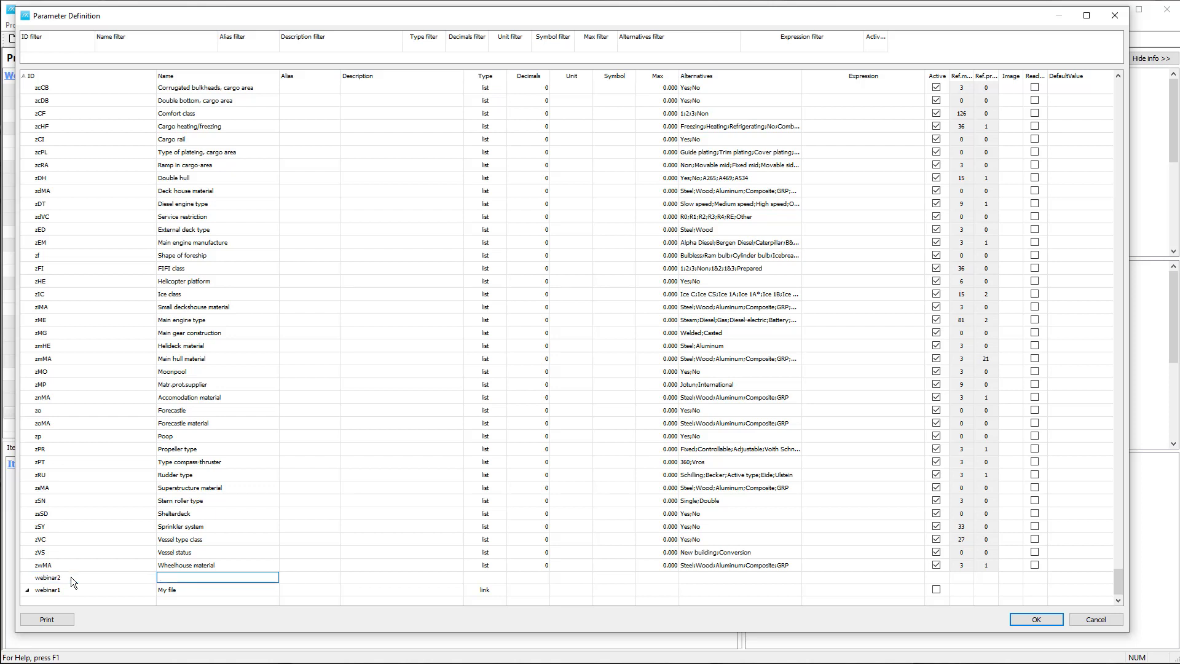
pyautogui.write('My image')
pyautogui.click(496, 577)
pyautogui.click(498, 578)
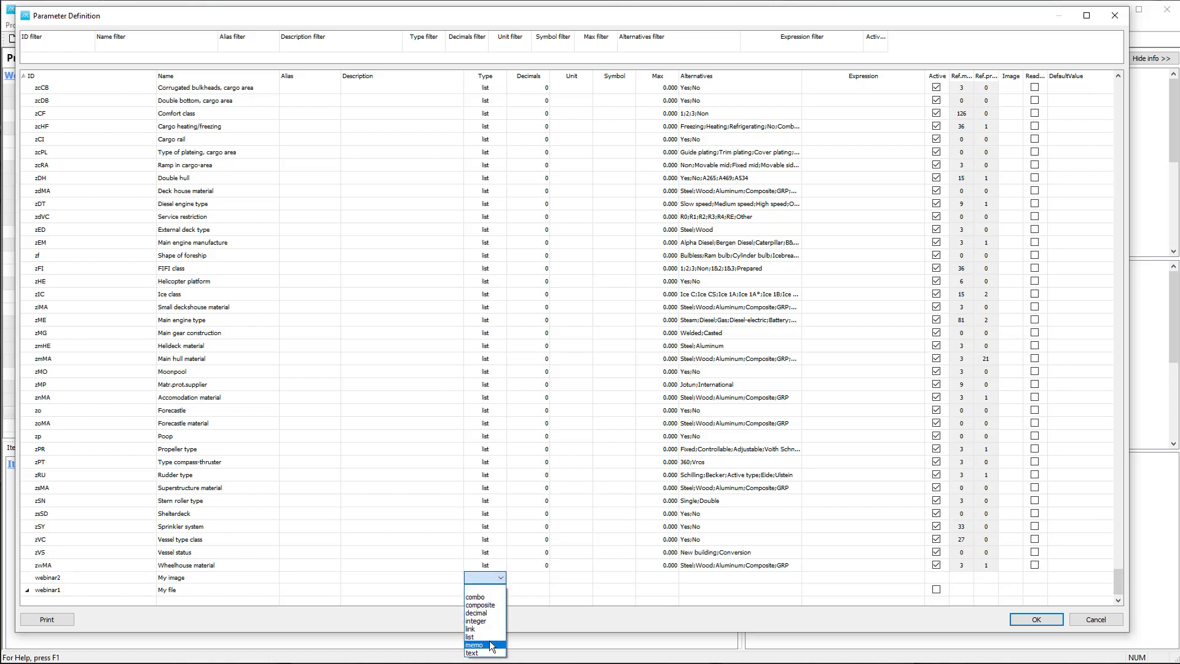
pyautogui.click(491, 645)
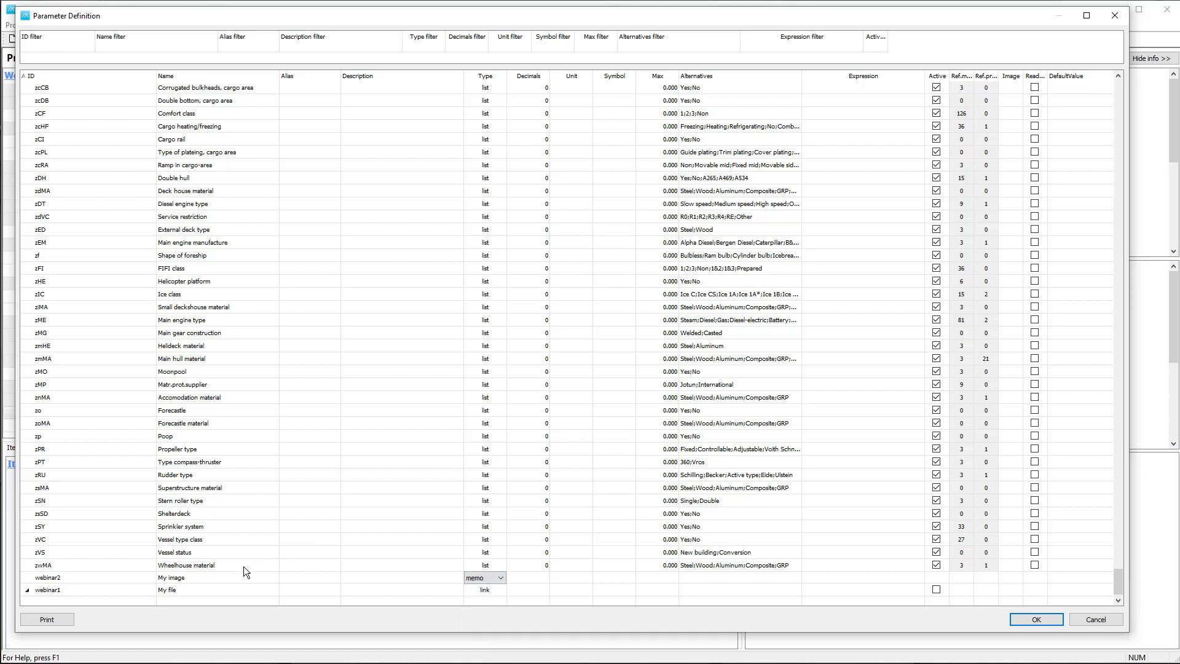
pyautogui.click(225, 589)
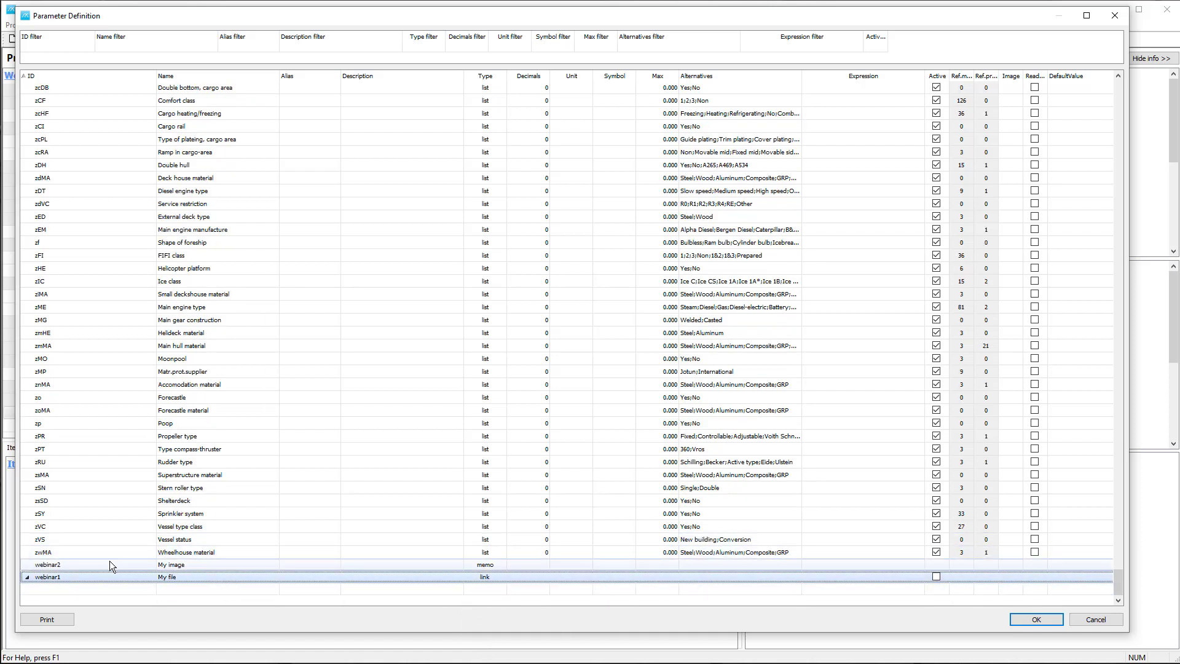
# Insert another parameter above webinar2 with ID webinar3 and name Lightship weight
pyautogui.rightClick(108, 564)
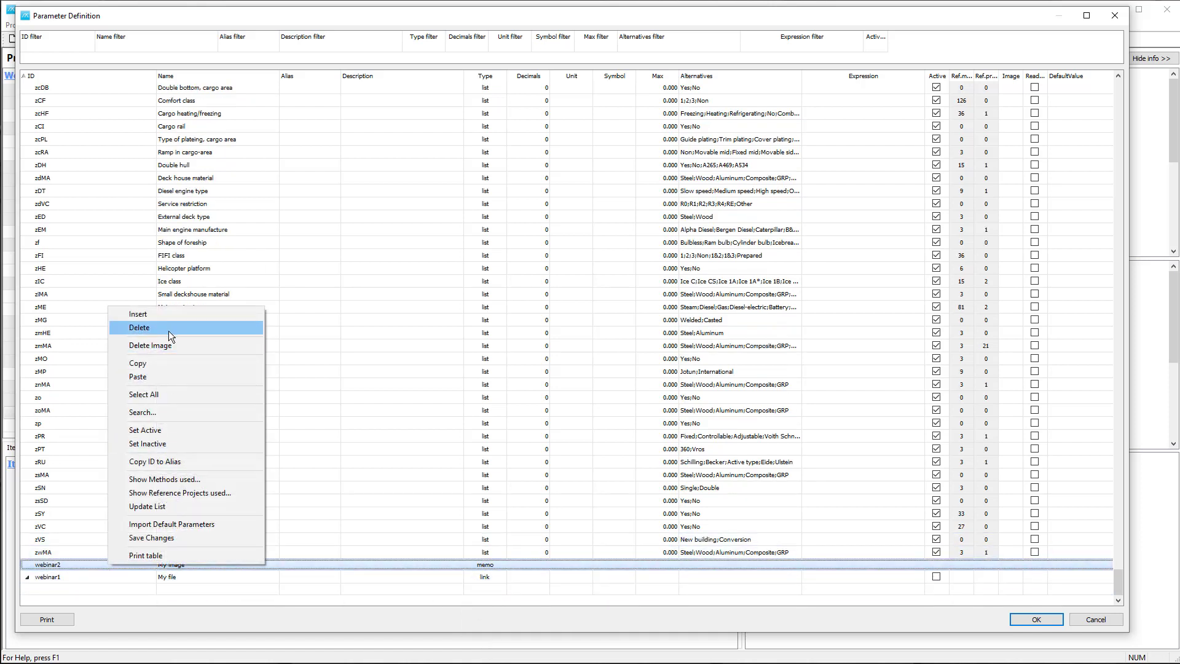
pyautogui.click(141, 314)
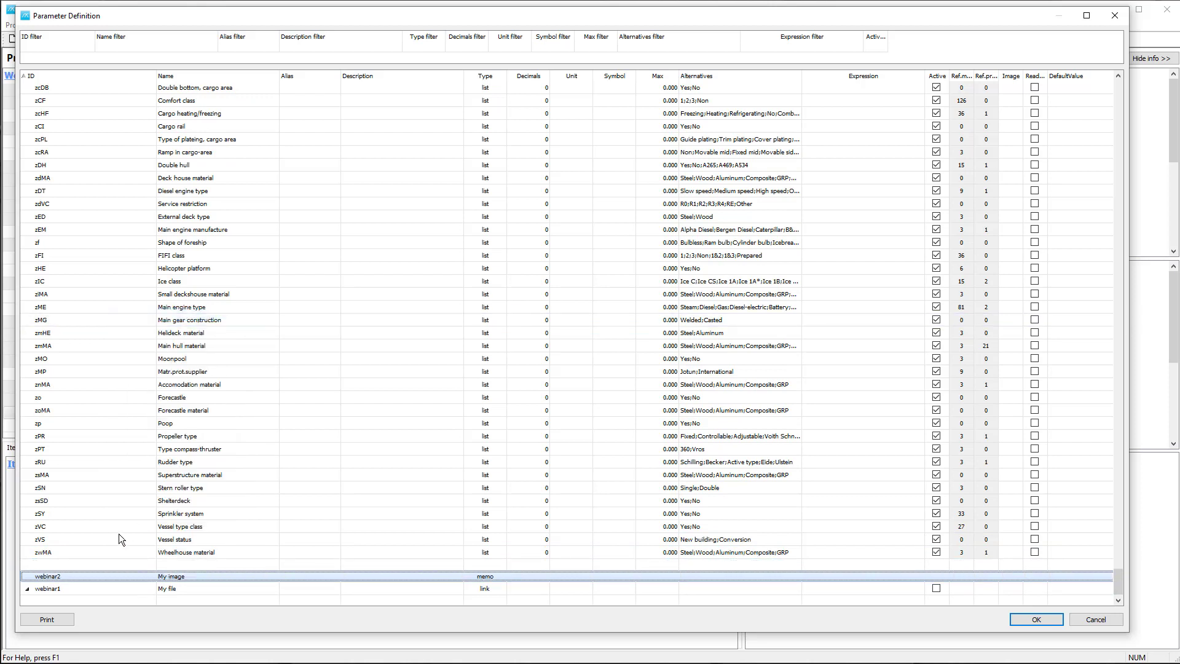
pyautogui.click(69, 565)
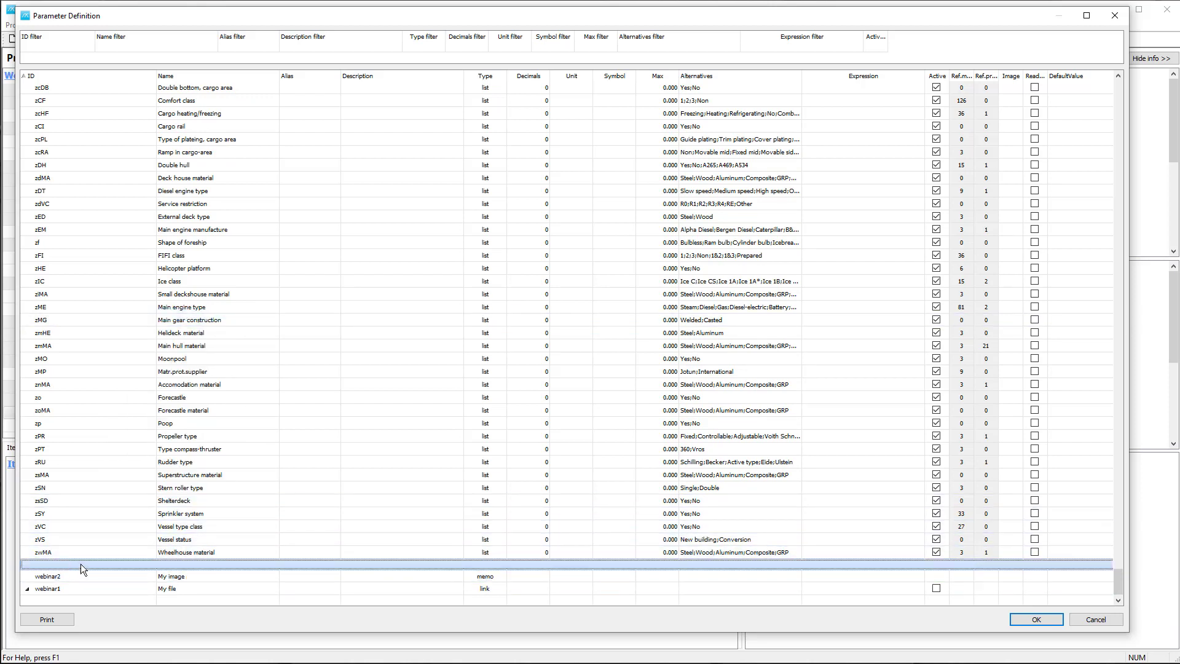
pyautogui.click(82, 563)
pyautogui.write('webinar3')
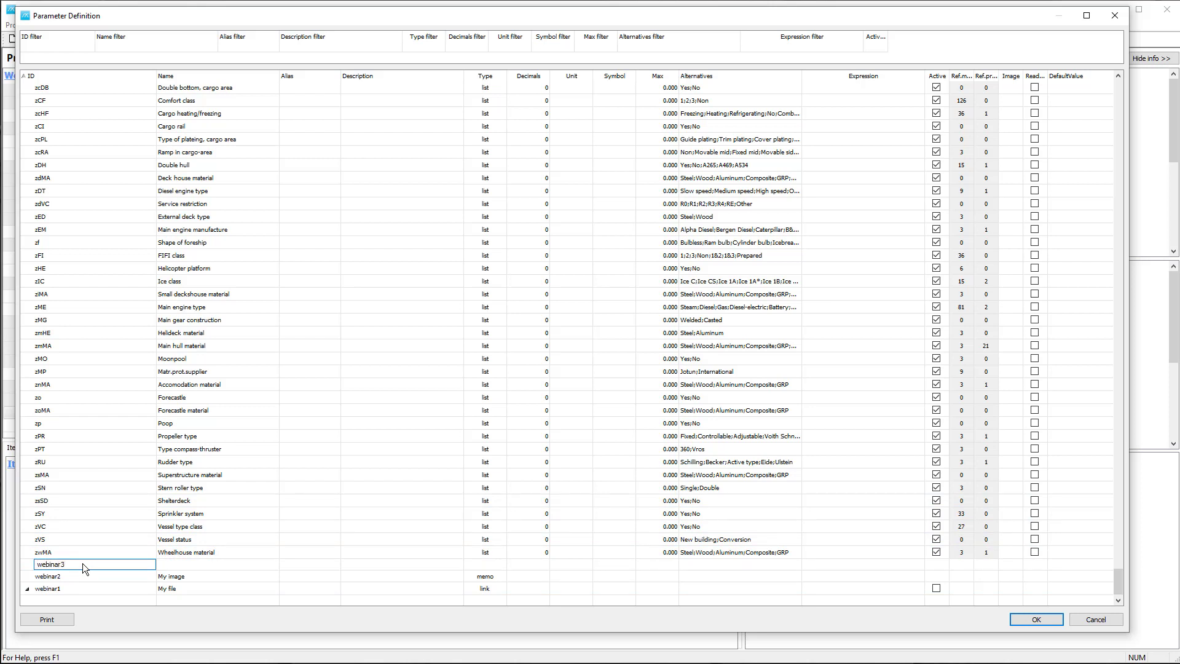
pyautogui.press('Tab')
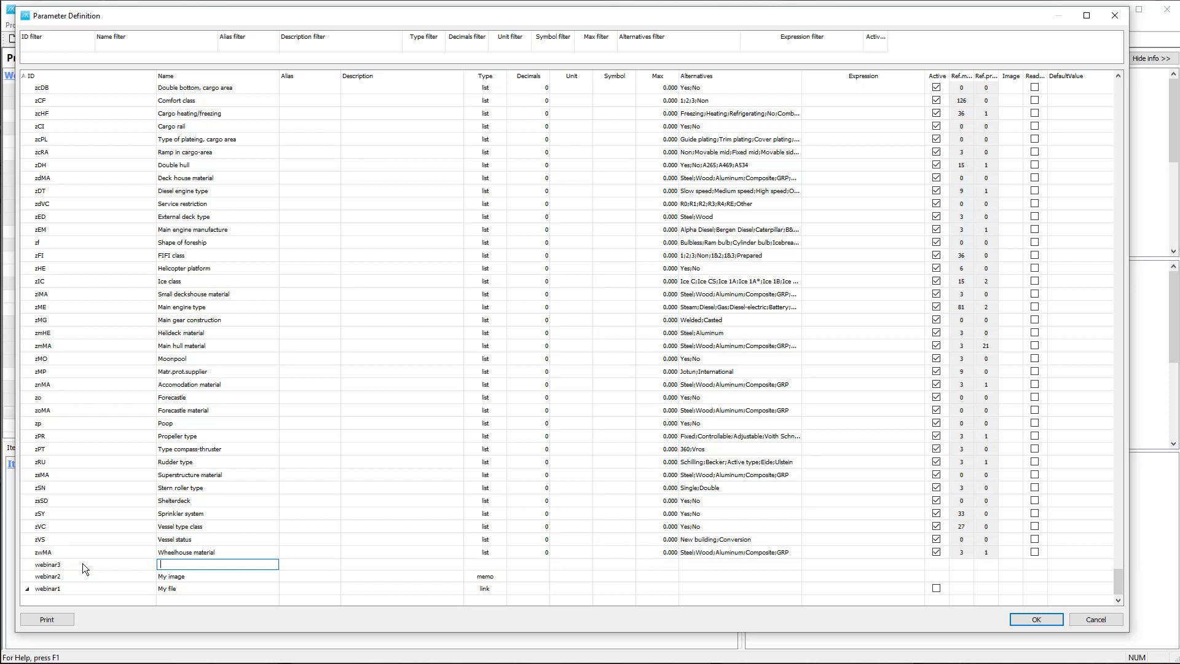
pyautogui.write('Lightship weight')
# Set the webinar3 parameter's type to composite and its expression to LW|W
pyautogui.click(492, 565)
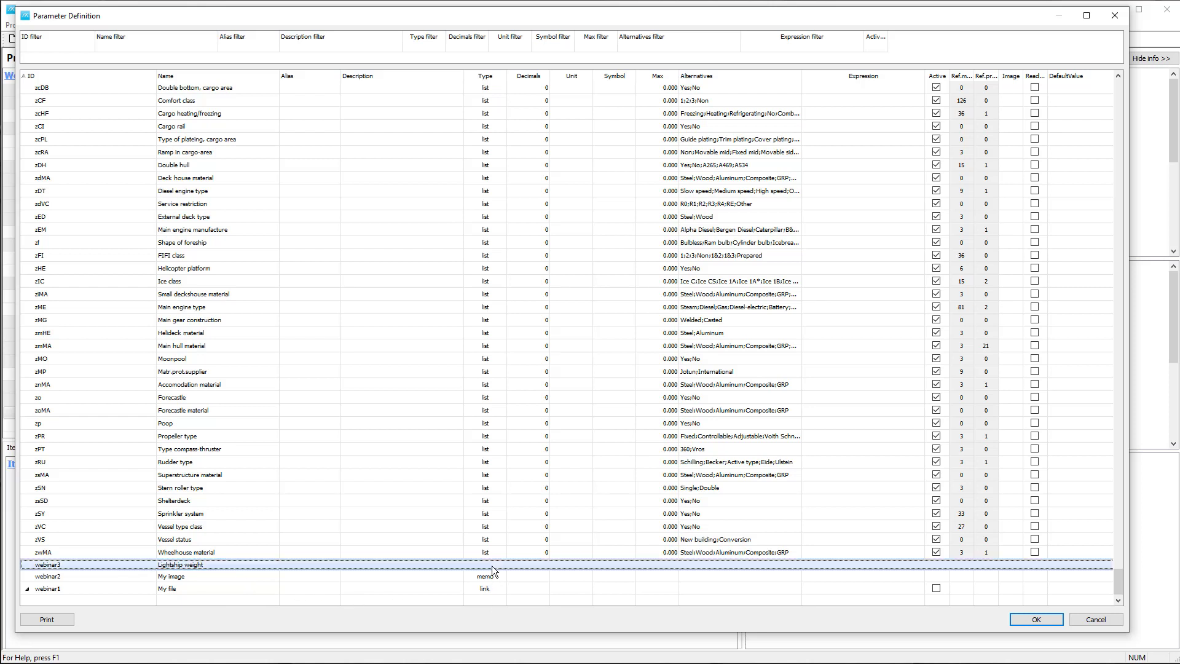
pyautogui.click(498, 565)
pyautogui.click(501, 565)
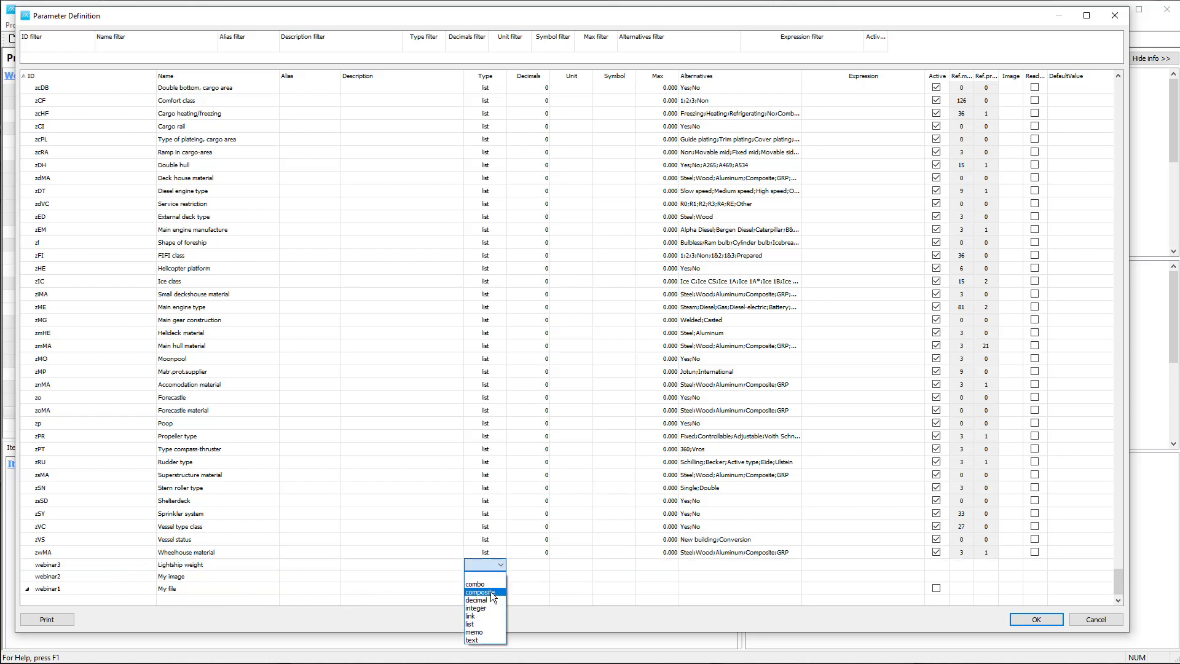
pyautogui.click(490, 592)
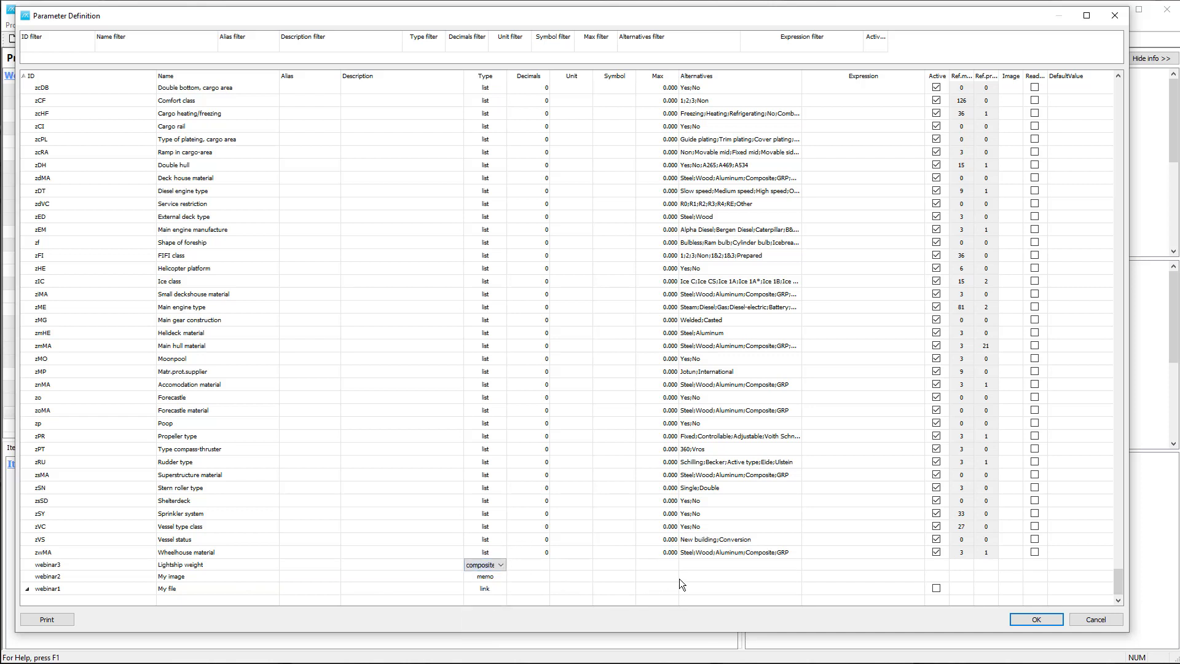
pyautogui.click(834, 567)
pyautogui.click(834, 568)
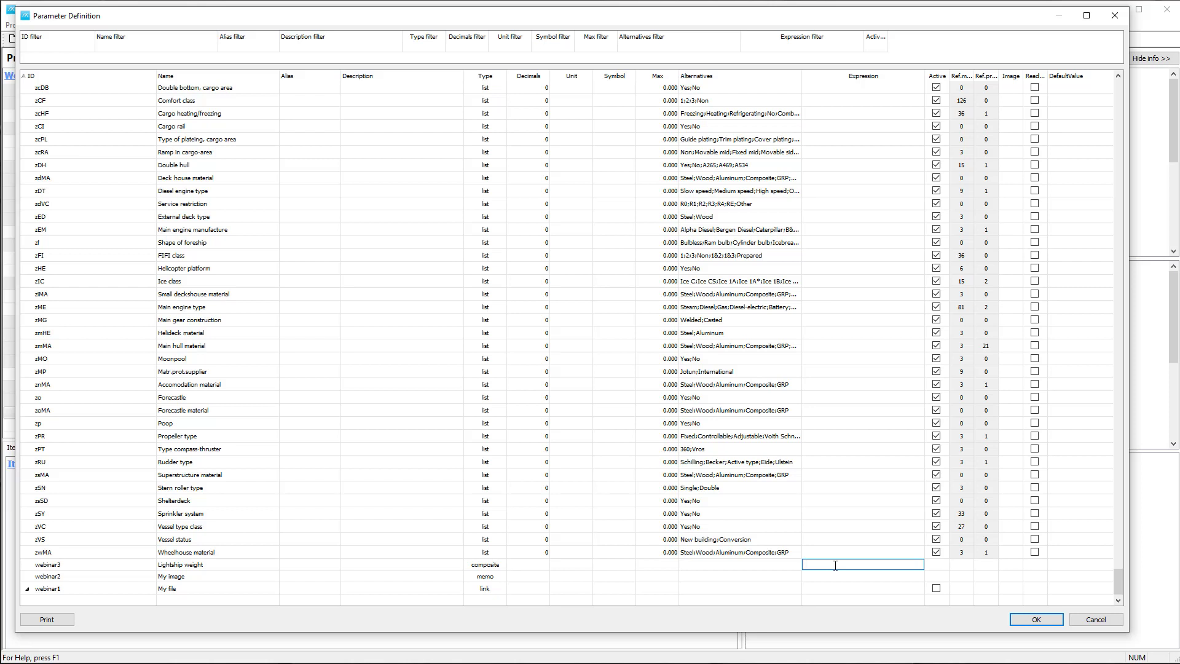
pyautogui.write('LW')
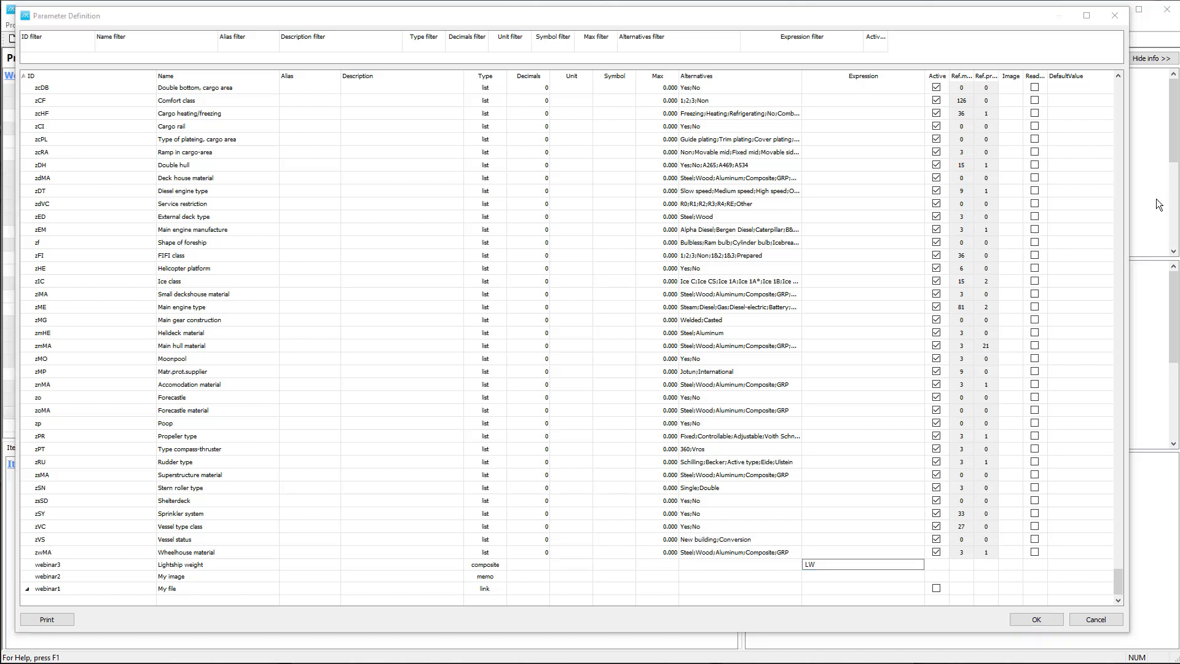
pyautogui.click(831, 562)
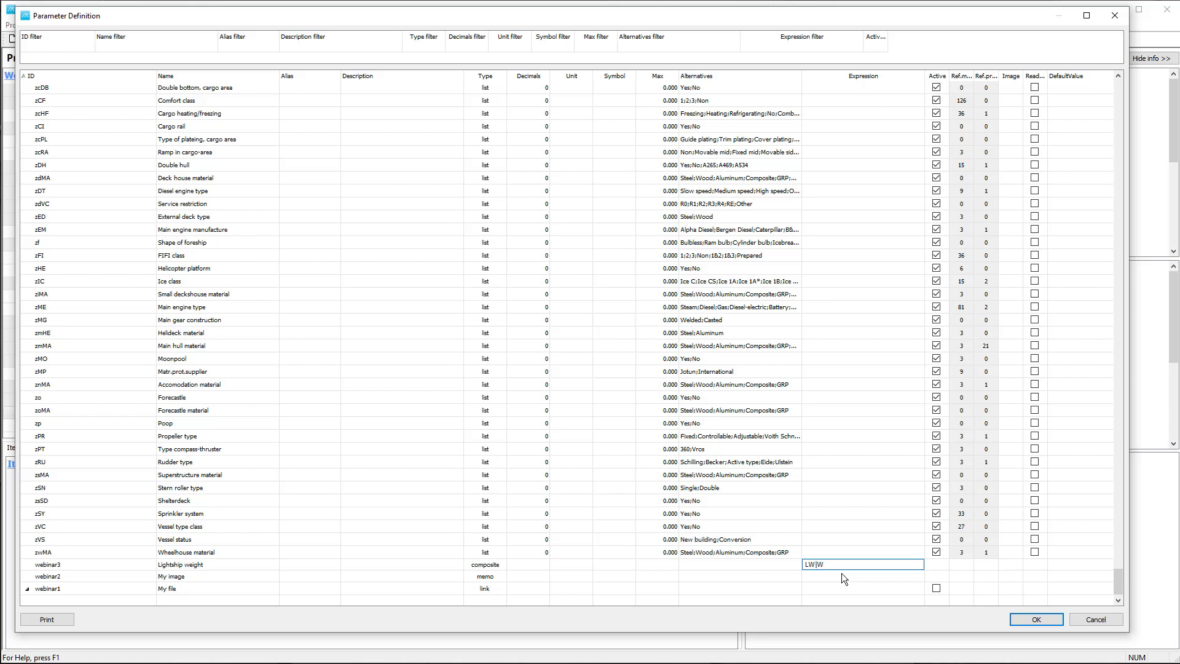
pyautogui.press('Tab')
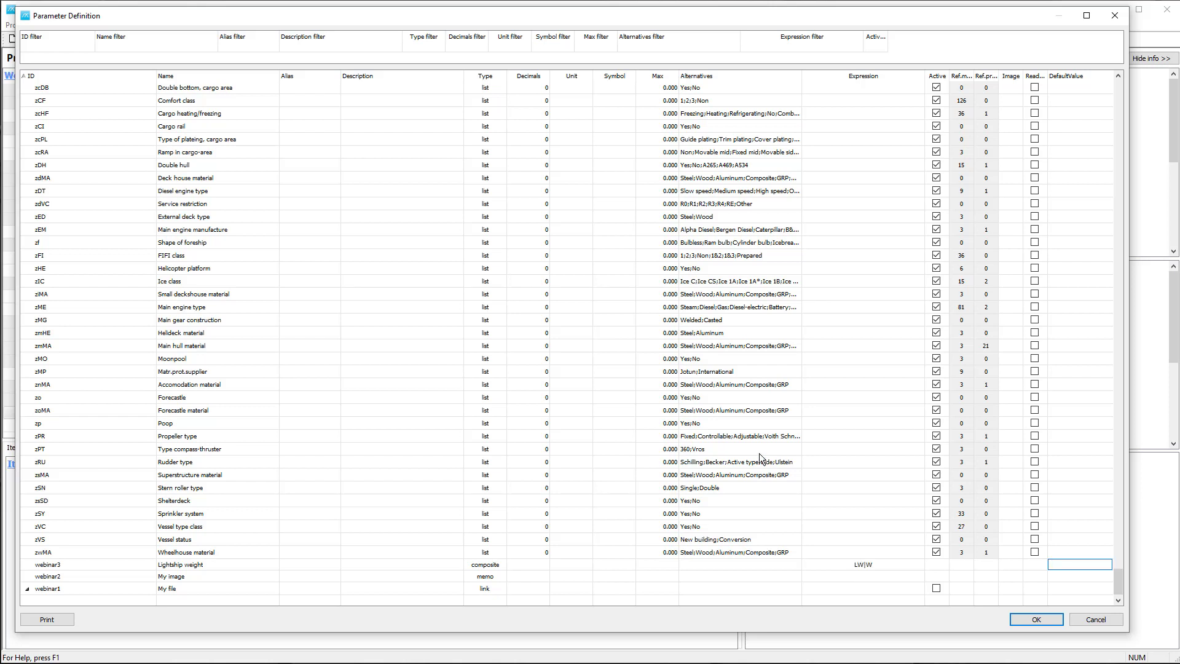
# Insert a parameter above webinar3 with ID webinar4 and name Lightship VCG
pyautogui.click(91, 567)
pyautogui.rightClick(91, 565)
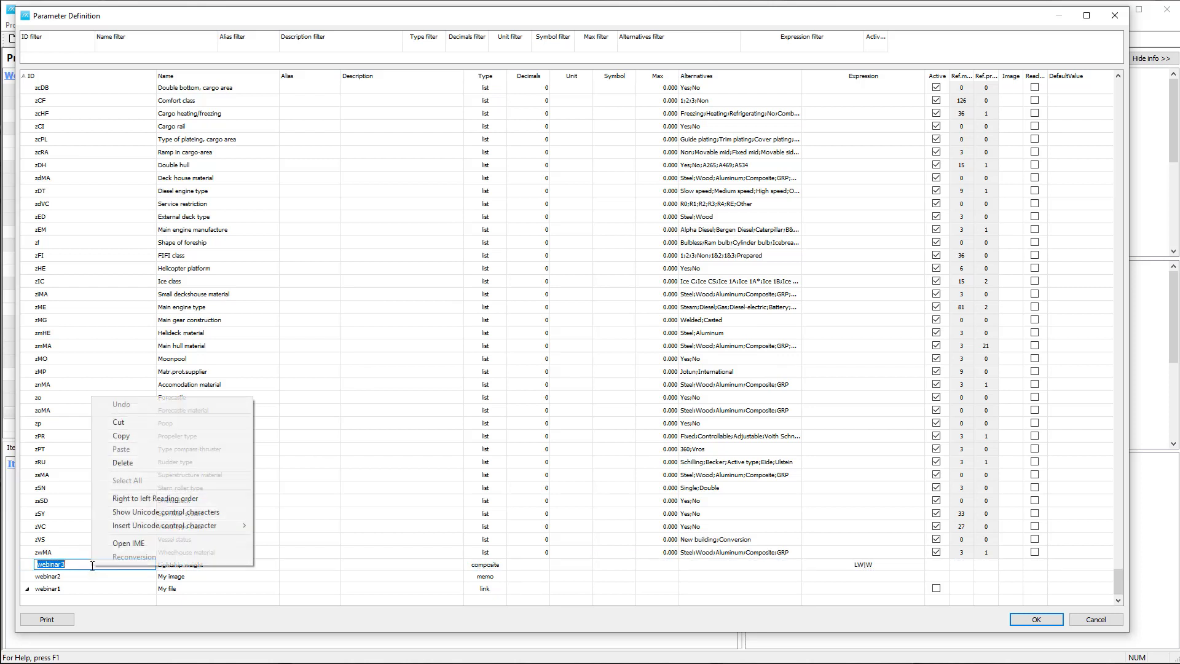
pyautogui.click(27, 565)
pyautogui.rightClick(27, 565)
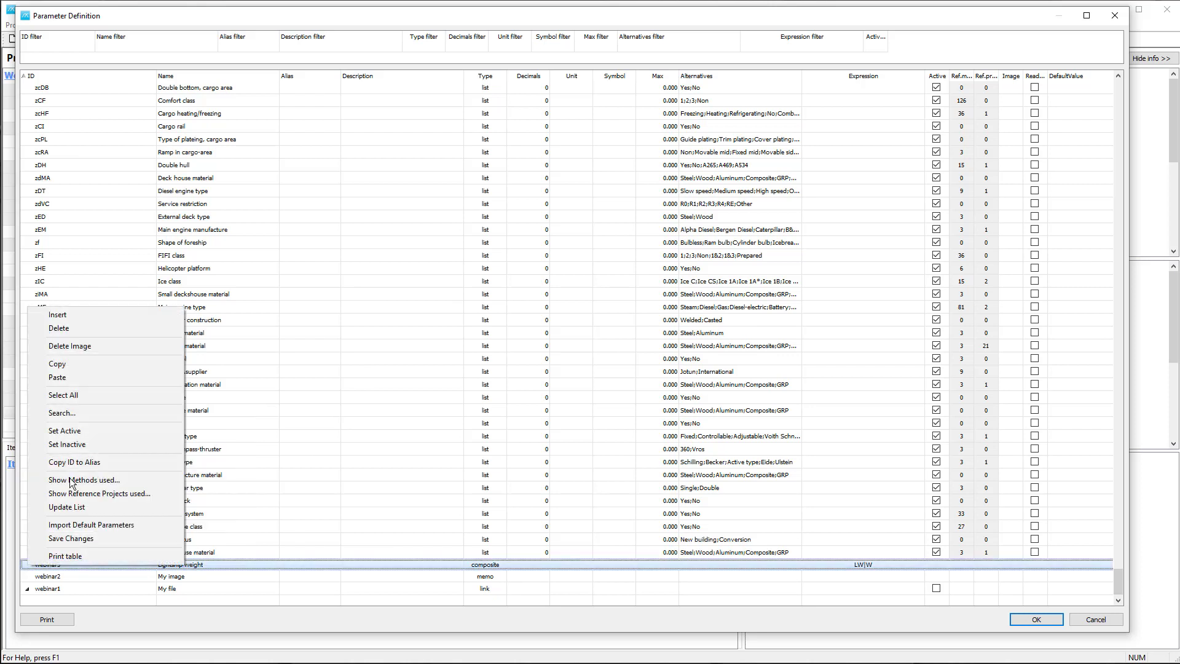
pyautogui.click(86, 312)
pyautogui.click(108, 566)
pyautogui.click(87, 566)
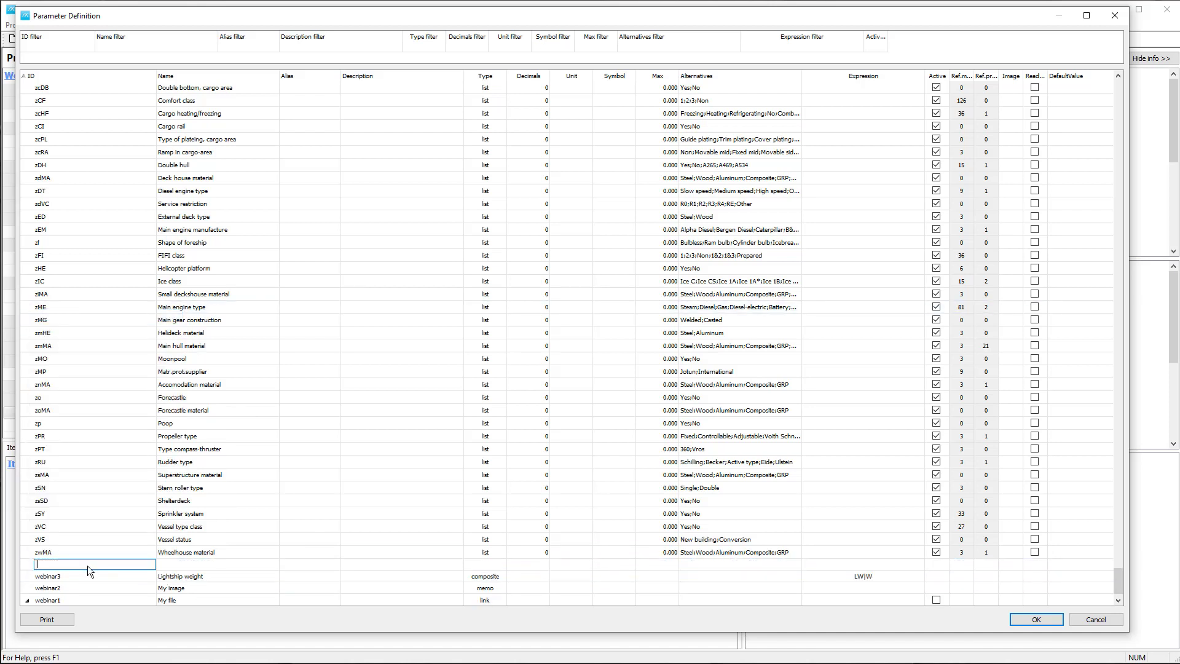
pyautogui.write('webinar4')
pyautogui.press('Tab')
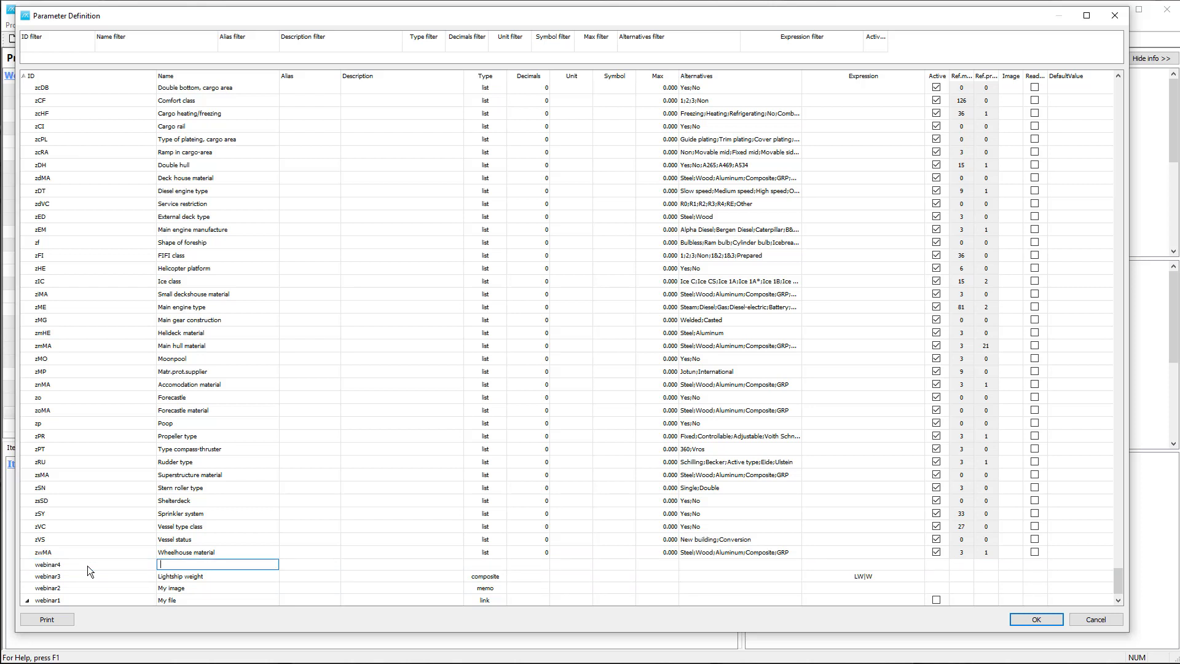
pyautogui.write('Lightship')
pyautogui.write('VCG')
pyautogui.press('Tab')
pyautogui.press('Tab')
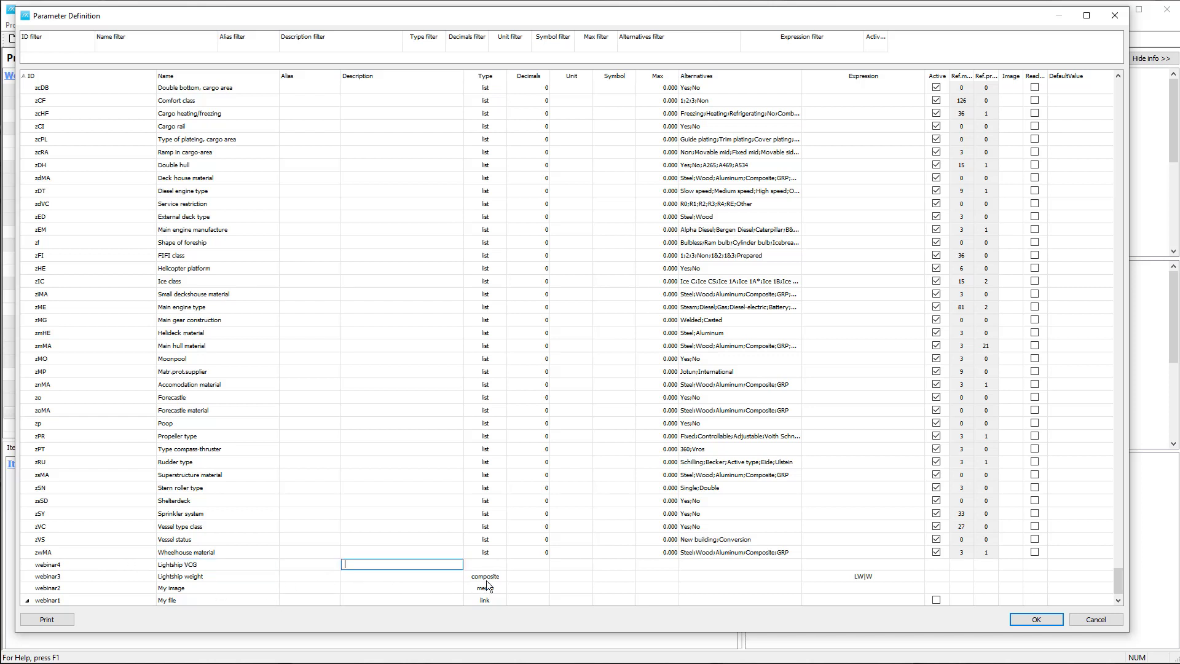
# Set the webinar4 parameter's type to composite, enter LW|V as its expression and commit the row
pyautogui.click(501, 568)
pyautogui.click(500, 566)
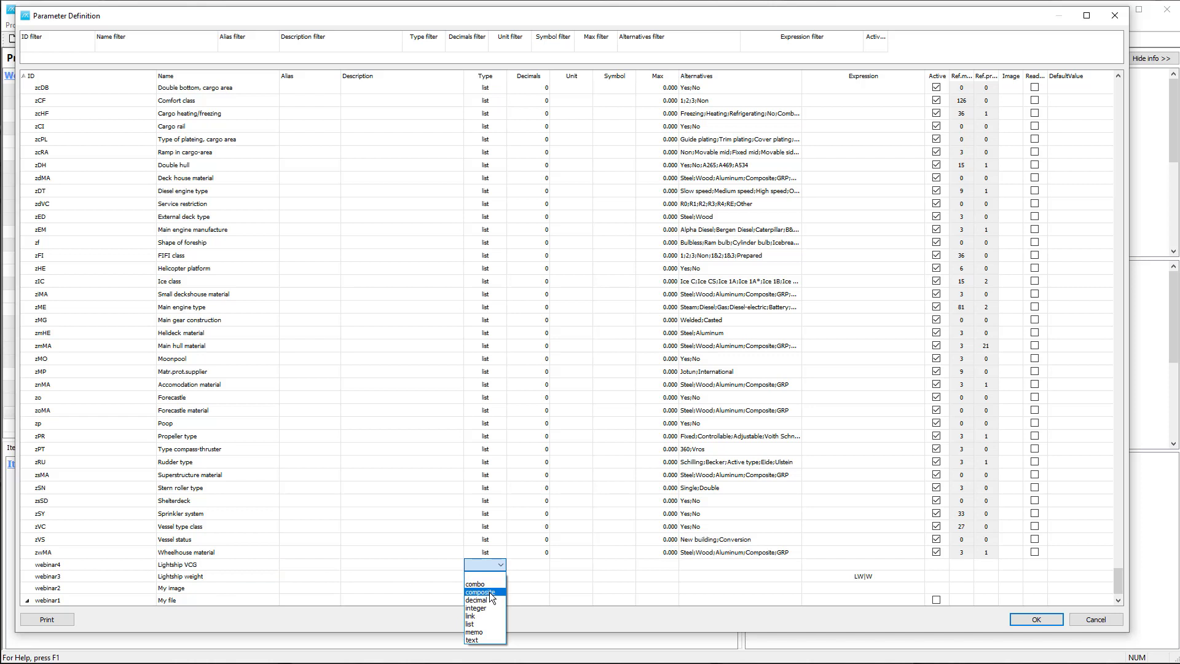
pyautogui.click(489, 591)
pyautogui.press('Tab')
pyautogui.press('Tab')
pyautogui.press('Tab')
pyautogui.press('Tab')
pyautogui.press('Tab')
pyautogui.press('Tab')
pyautogui.press('Tab')
pyautogui.click(835, 563)
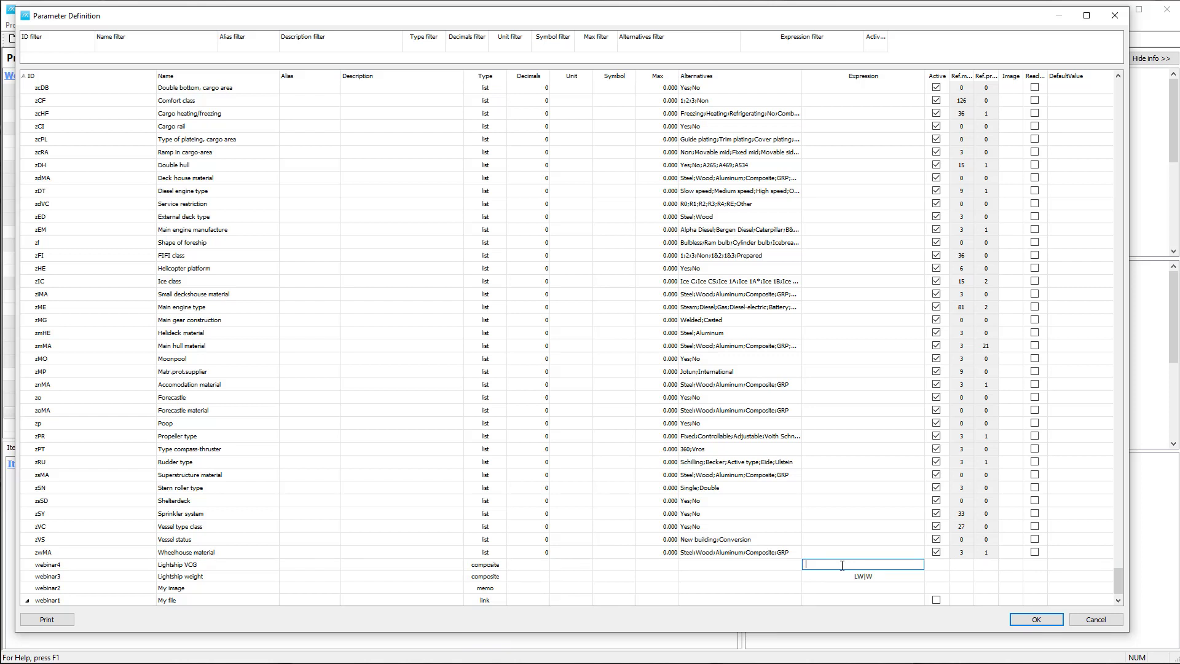
pyautogui.write('LW|V')
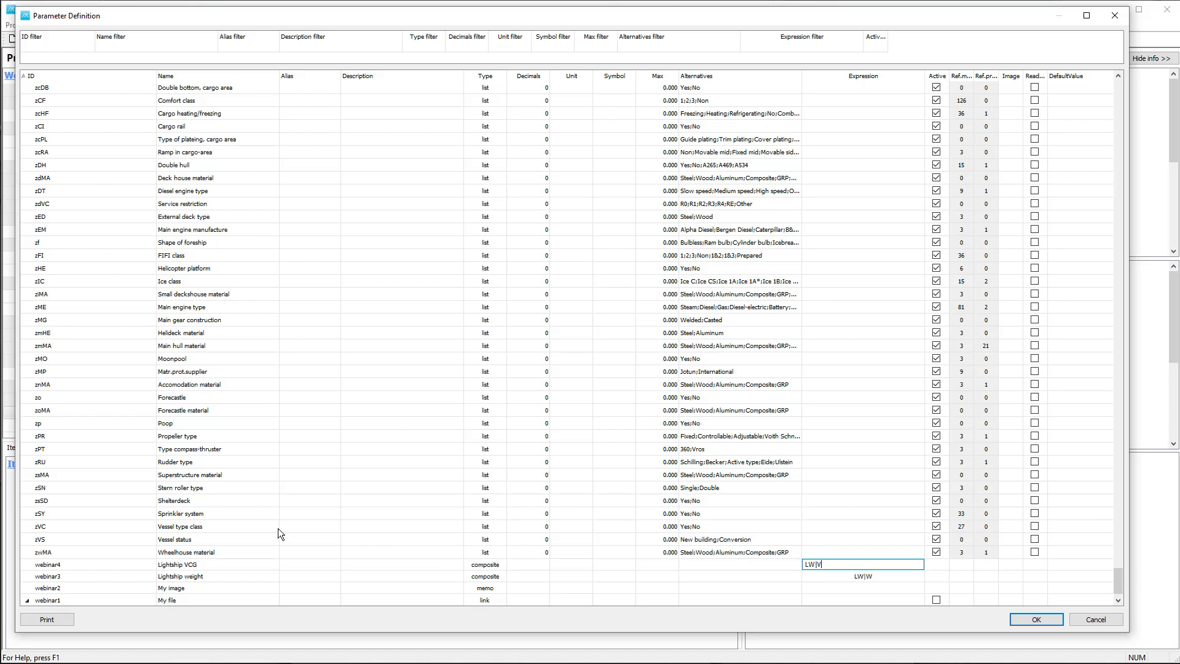
pyautogui.click(231, 564)
pyautogui.click(230, 578)
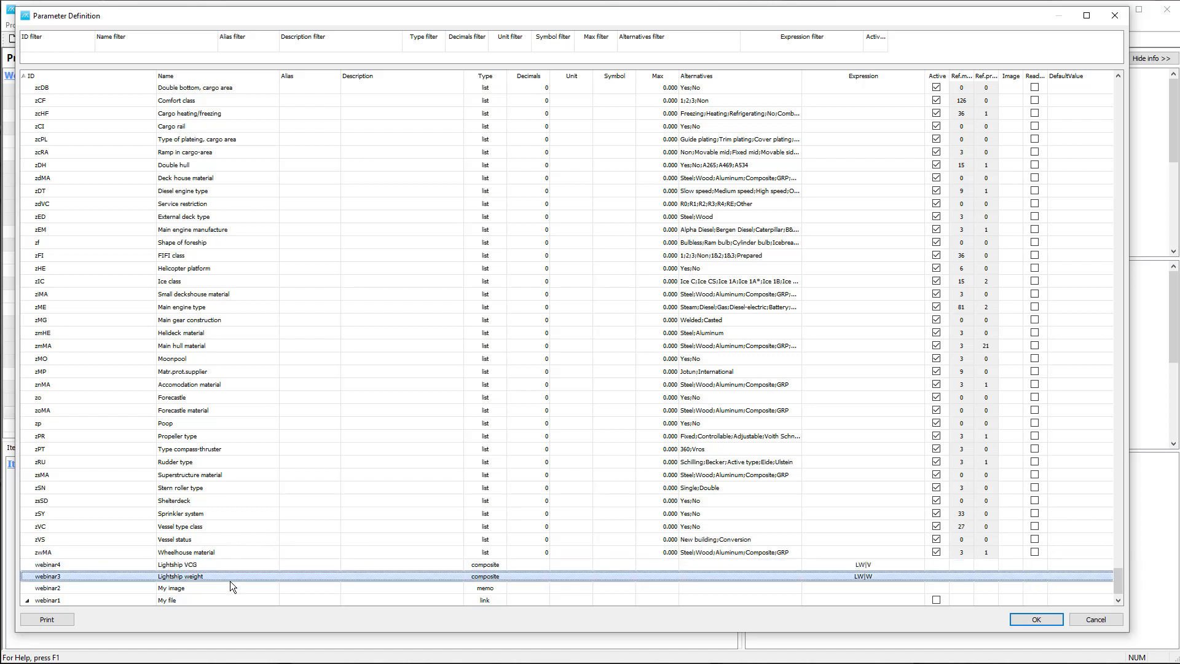
# Accept the parameter definitions and reload the parameter settings without saving the project
pyautogui.scroll(-1, 278, 554)
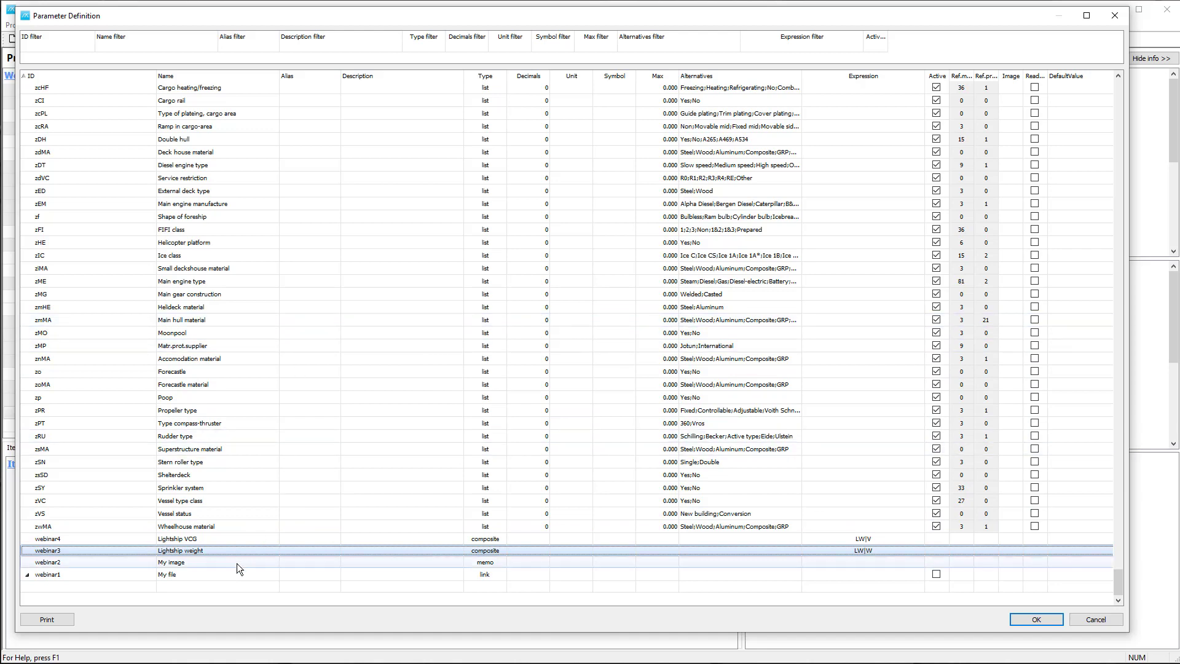
pyautogui.click(1034, 621)
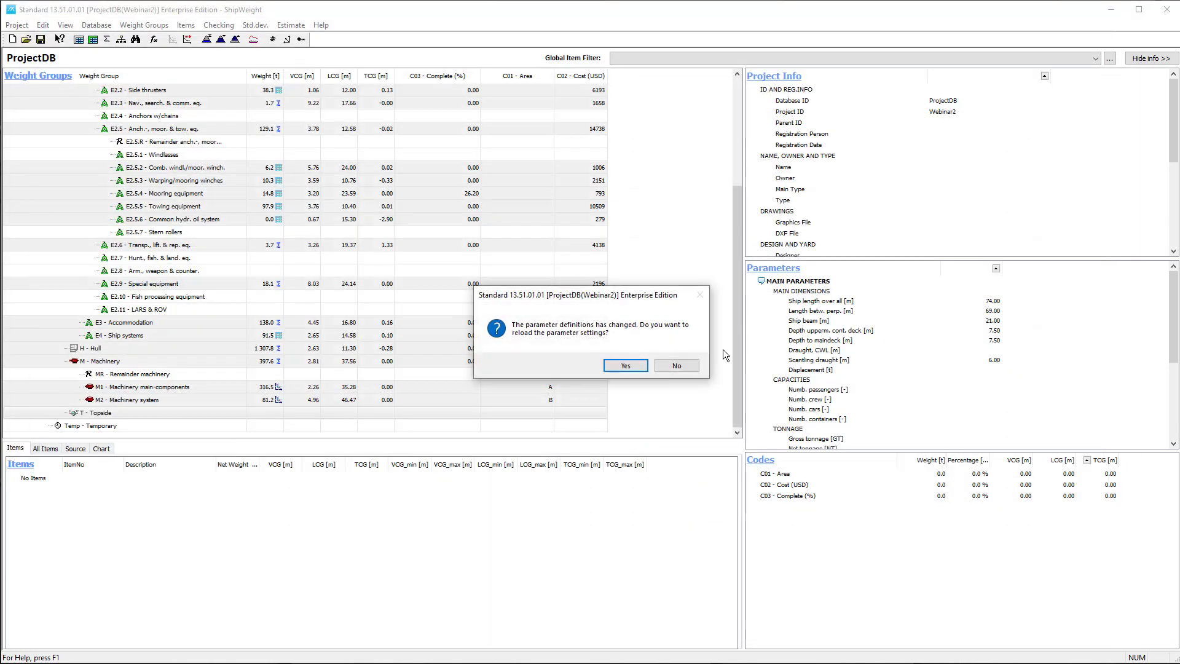
pyautogui.click(613, 366)
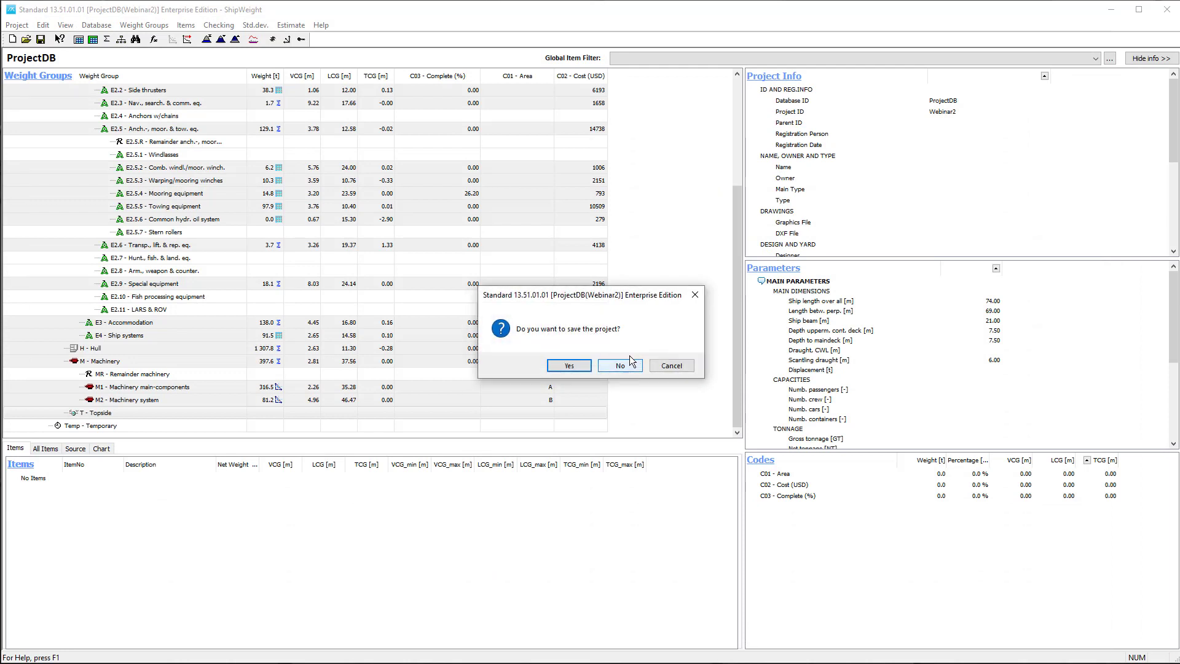
pyautogui.click(603, 365)
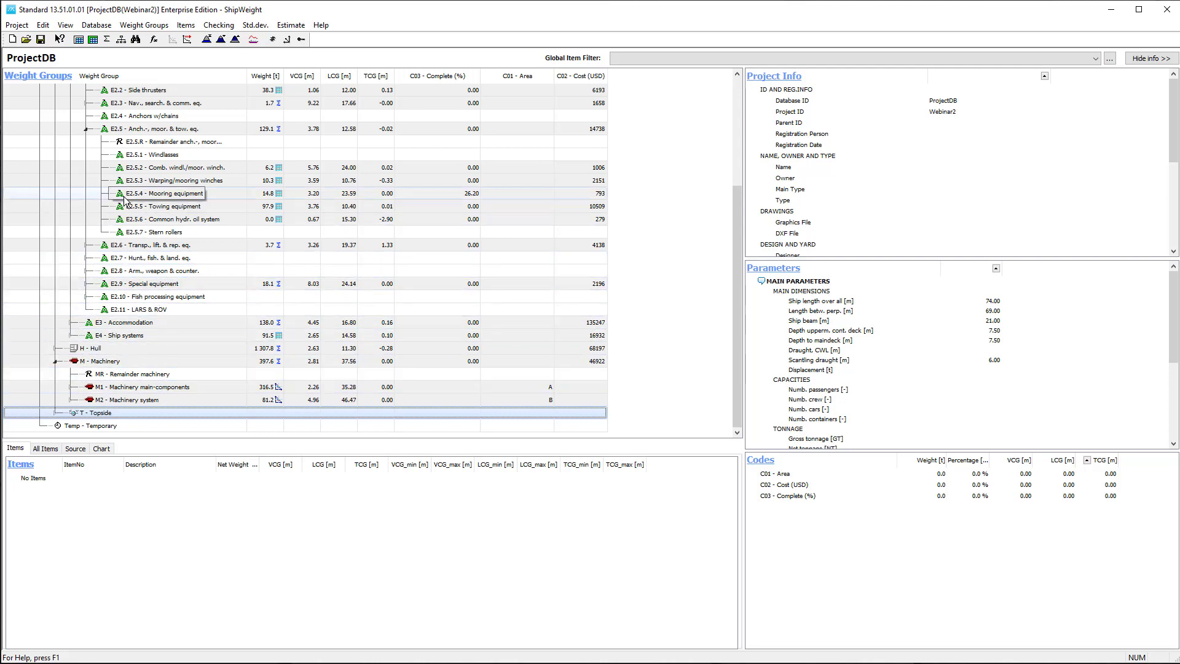
# Collapse the E2 - Ship equipment group and expand the H - Hull group in the weight group tree
pyautogui.scroll(4, 123, 259)
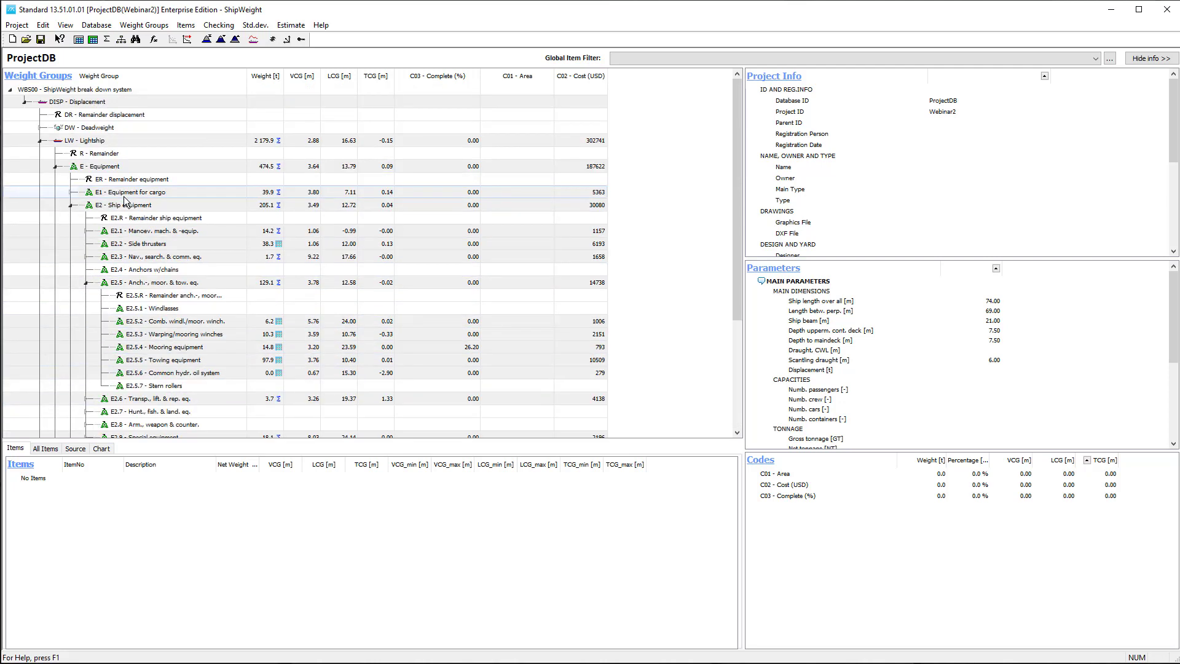
pyautogui.click(71, 205)
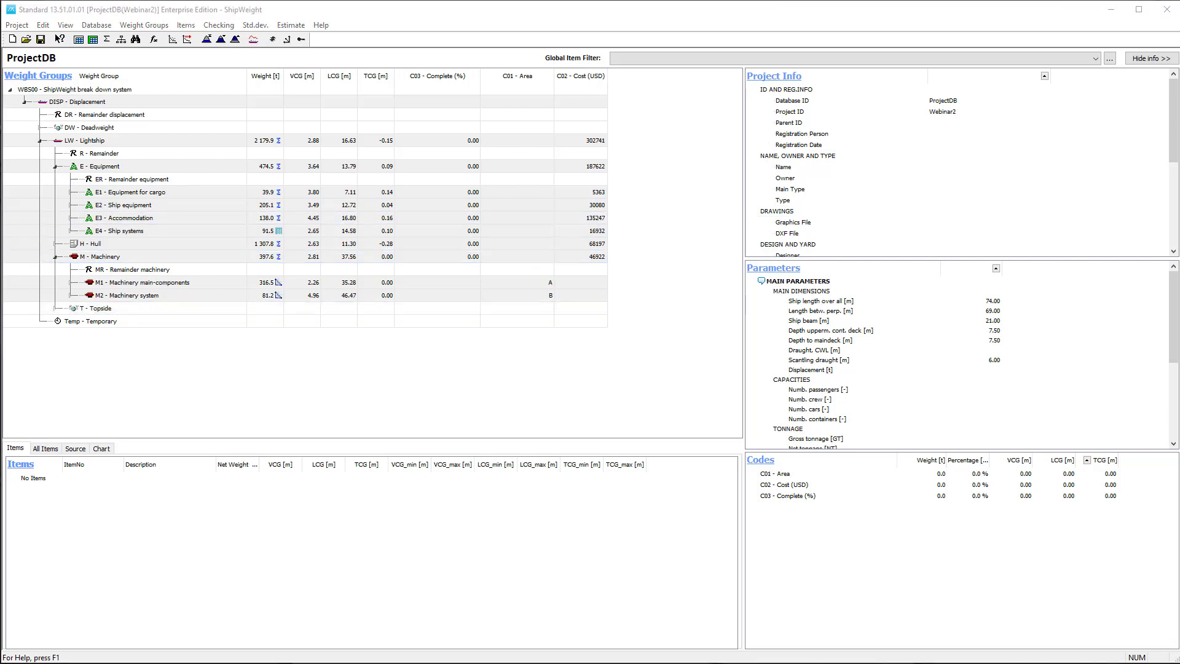
pyautogui.click(55, 244)
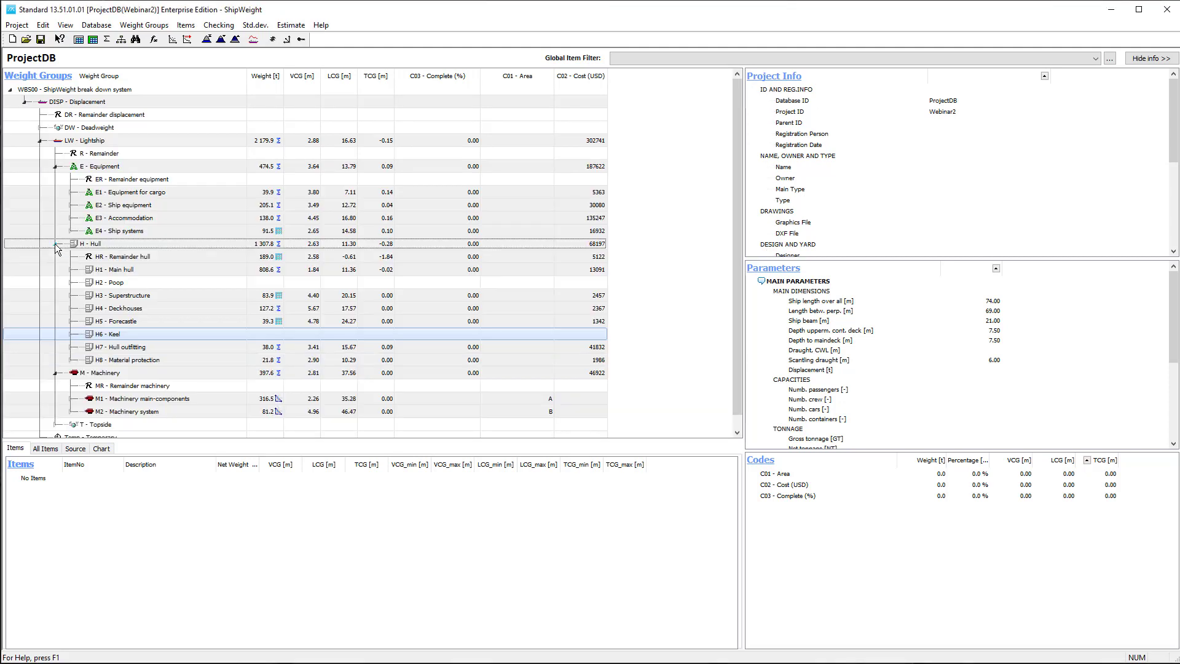
# Enter a weight of 25 t and a VCG of 0.2 m for the H6 - Keel weight group
pyautogui.click(185, 333)
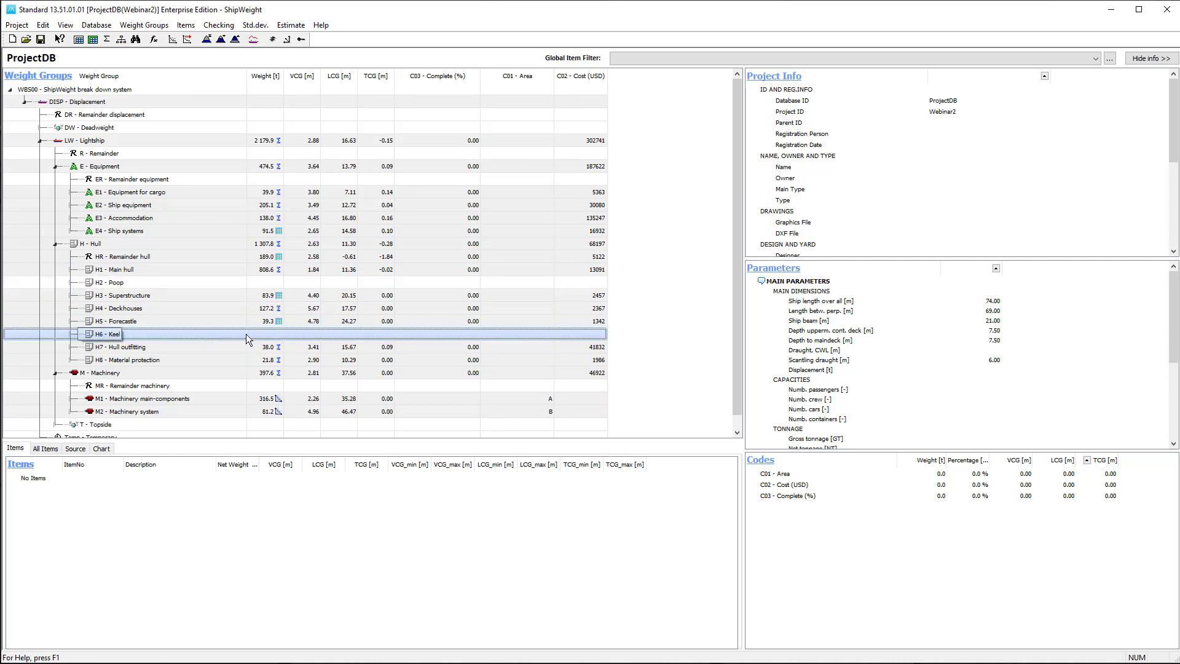
pyautogui.click(263, 334)
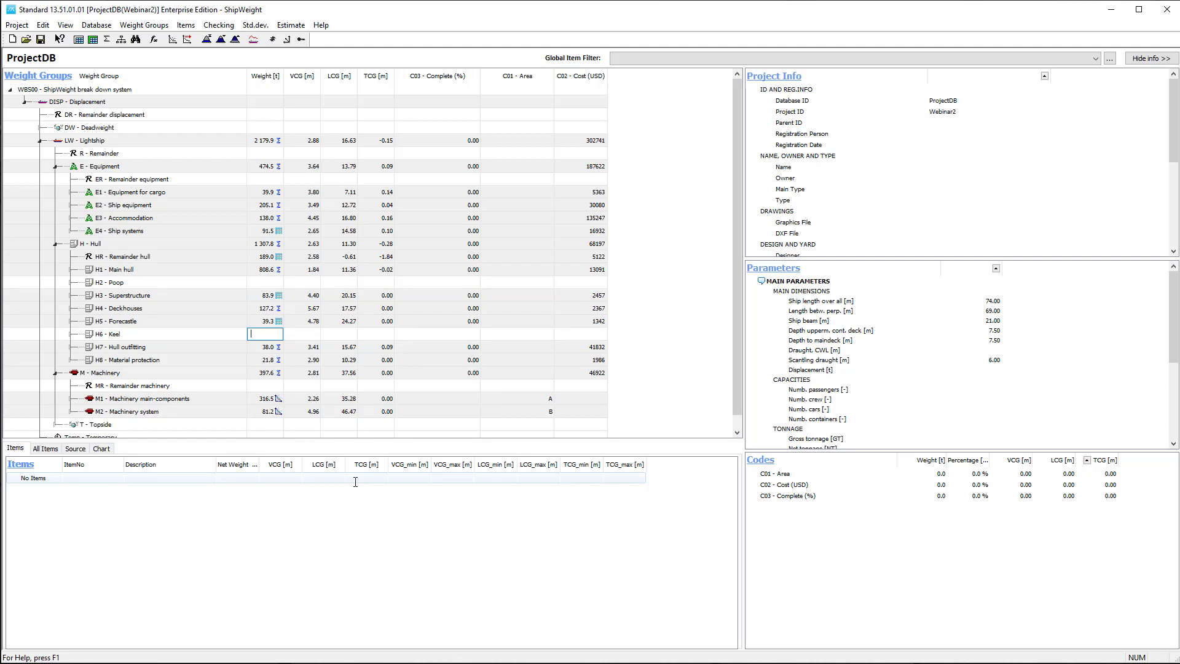
pyautogui.write('25')
pyautogui.press('Tab')
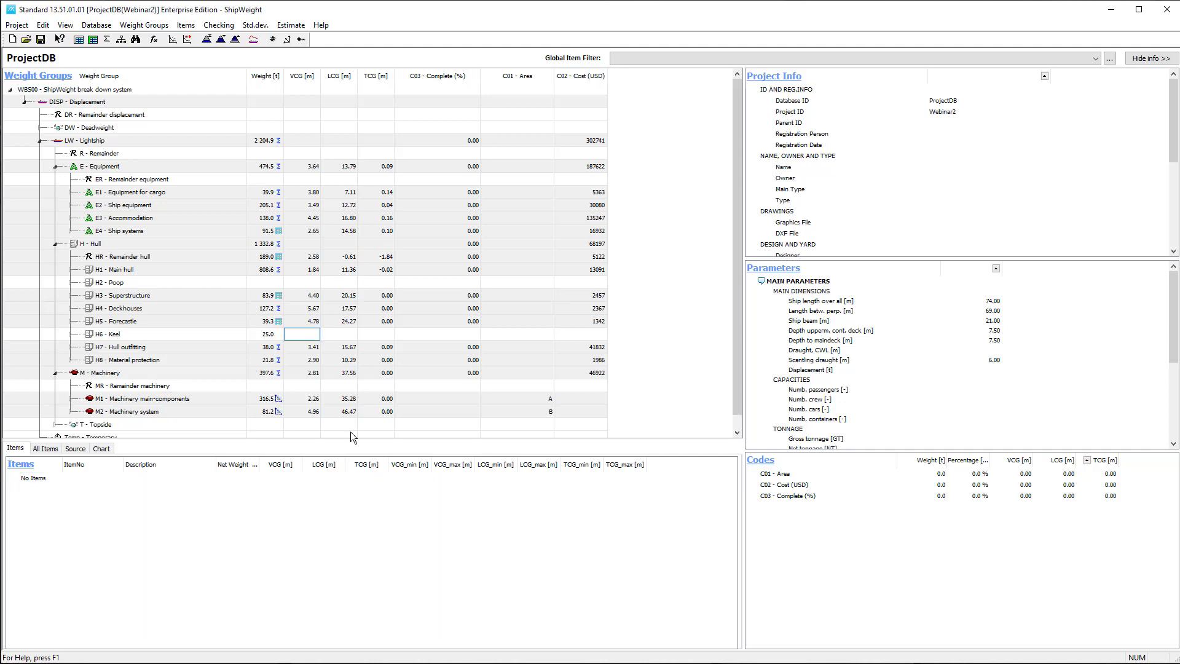
pyautogui.write('0.2')
pyautogui.press('Tab')
# Set the H6 - Keel group's LCG to the formula =L*0.5 and its TCG to 0, and check the stored LCG formula
pyautogui.write('=')
pyautogui.write('L*0.5')
pyautogui.press('Tab')
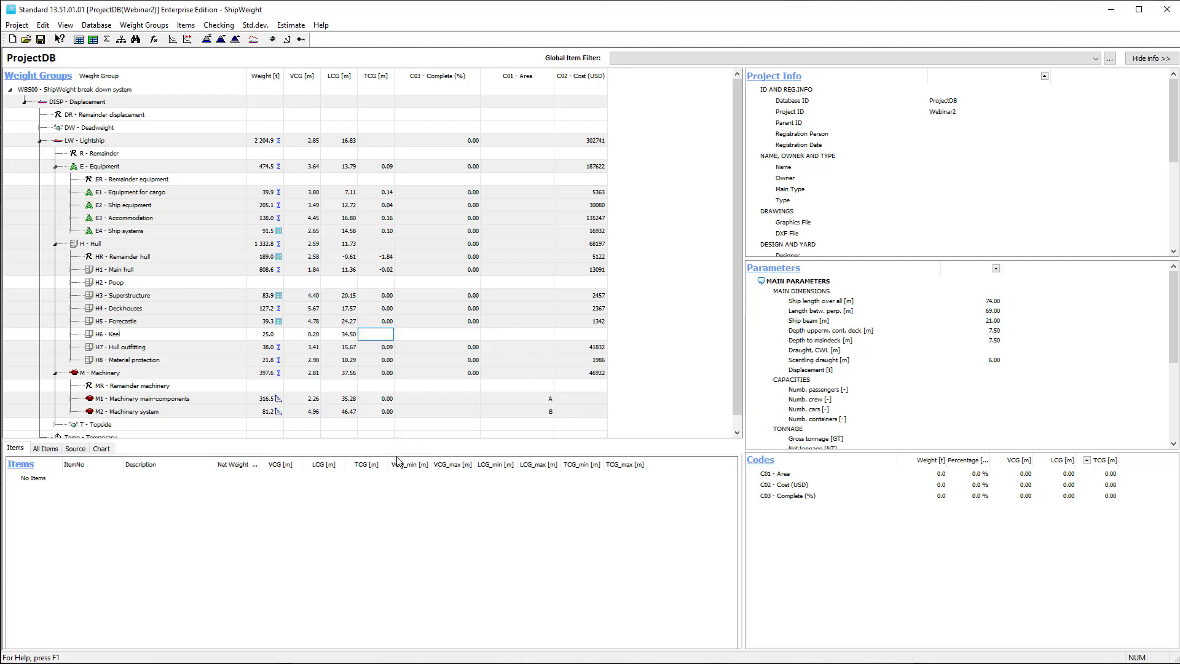
pyautogui.write('0')
pyautogui.press('Return')
pyautogui.click(301, 350)
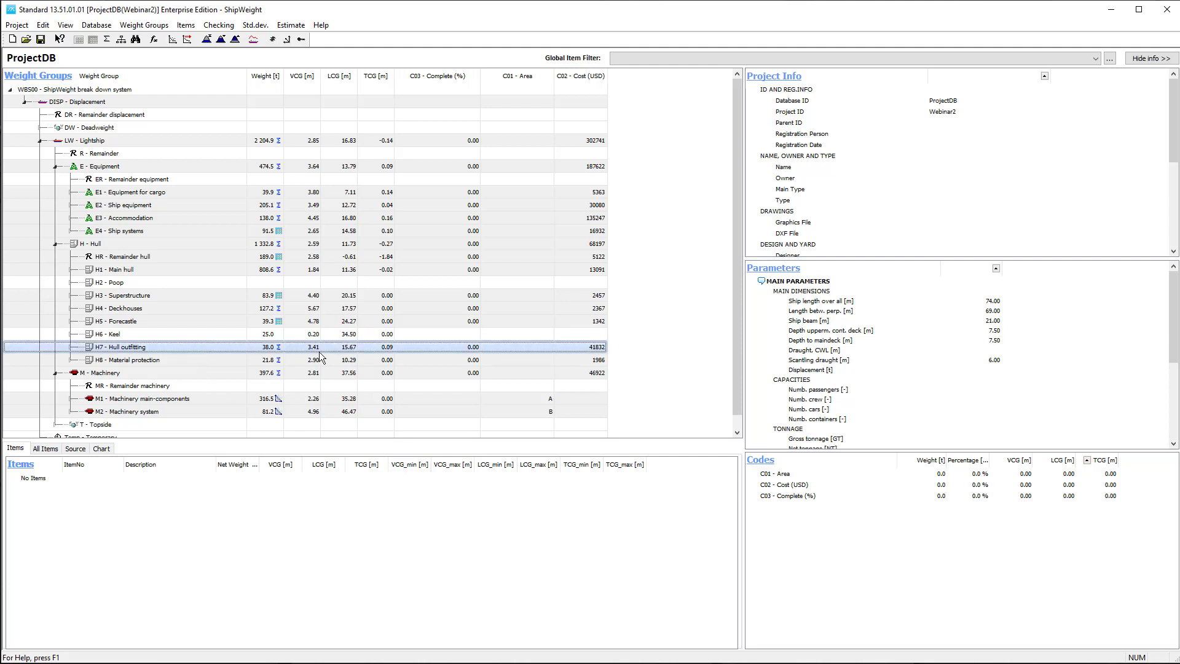
pyautogui.moveTo(349, 339)
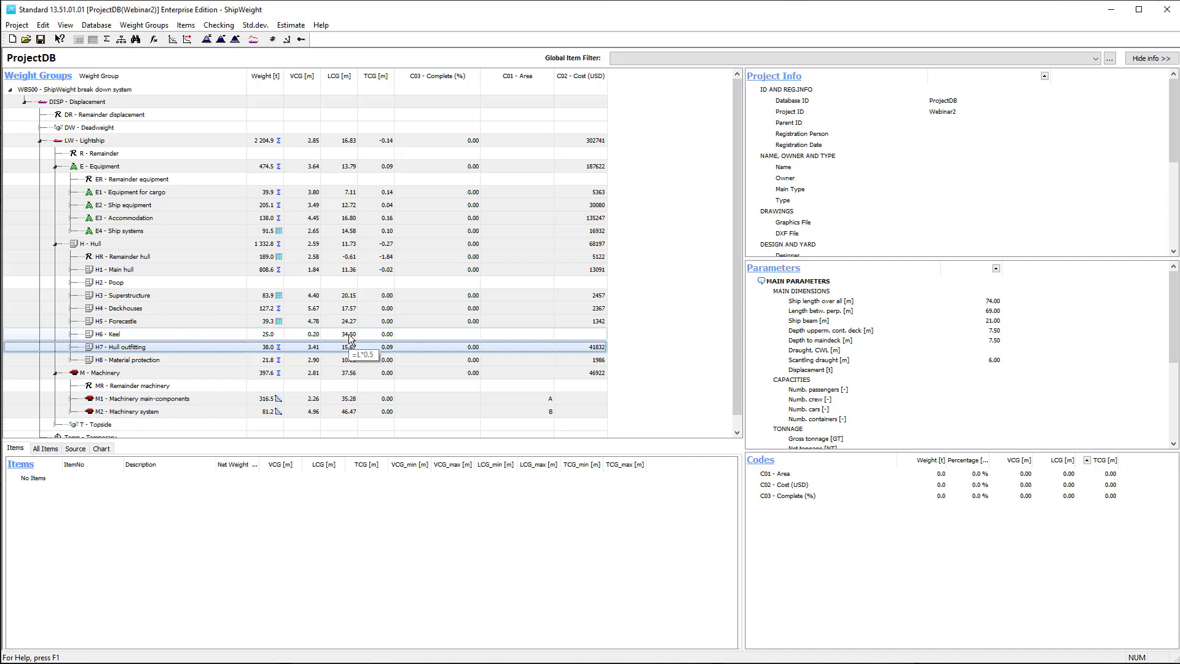
# Set the length between perpendiculars to 70 m in the main parameters and accept the change
pyautogui.click(835, 255)
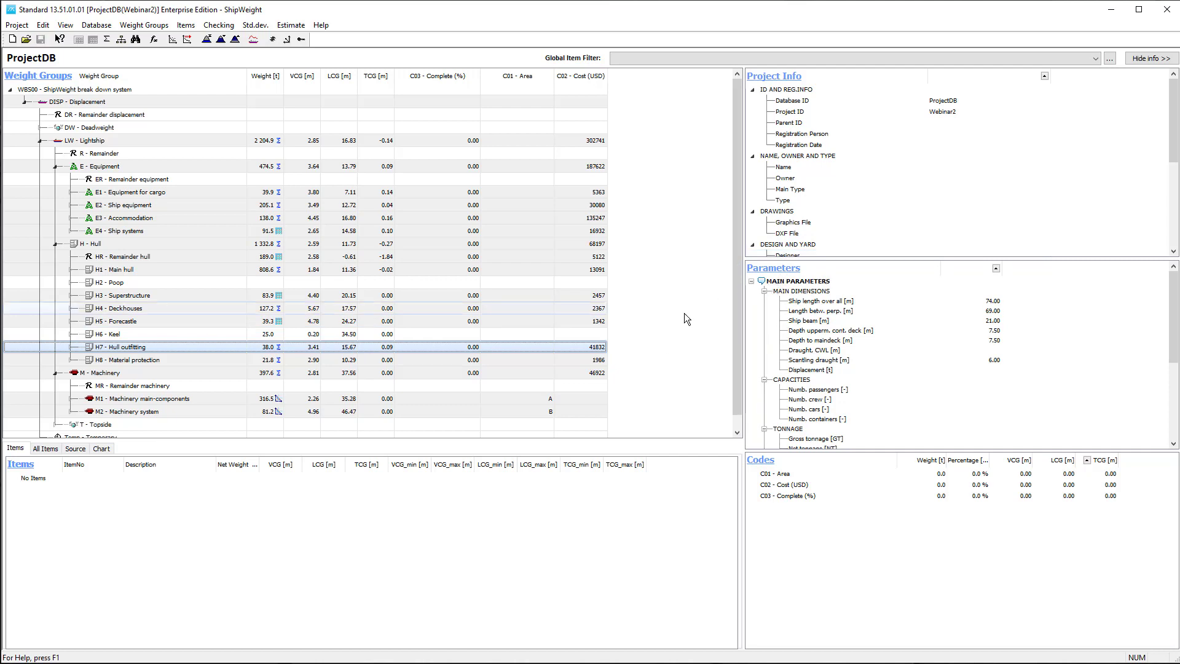
pyautogui.click(773, 268)
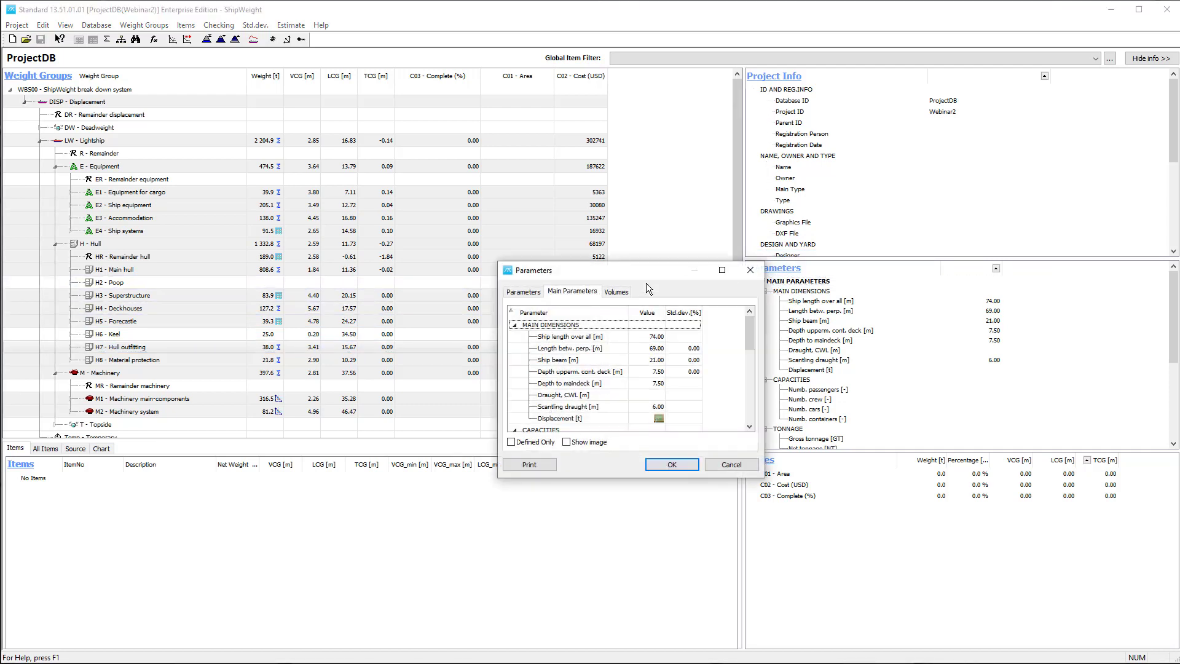
pyautogui.moveTo(643, 268); pyautogui.dragTo(663, 109)
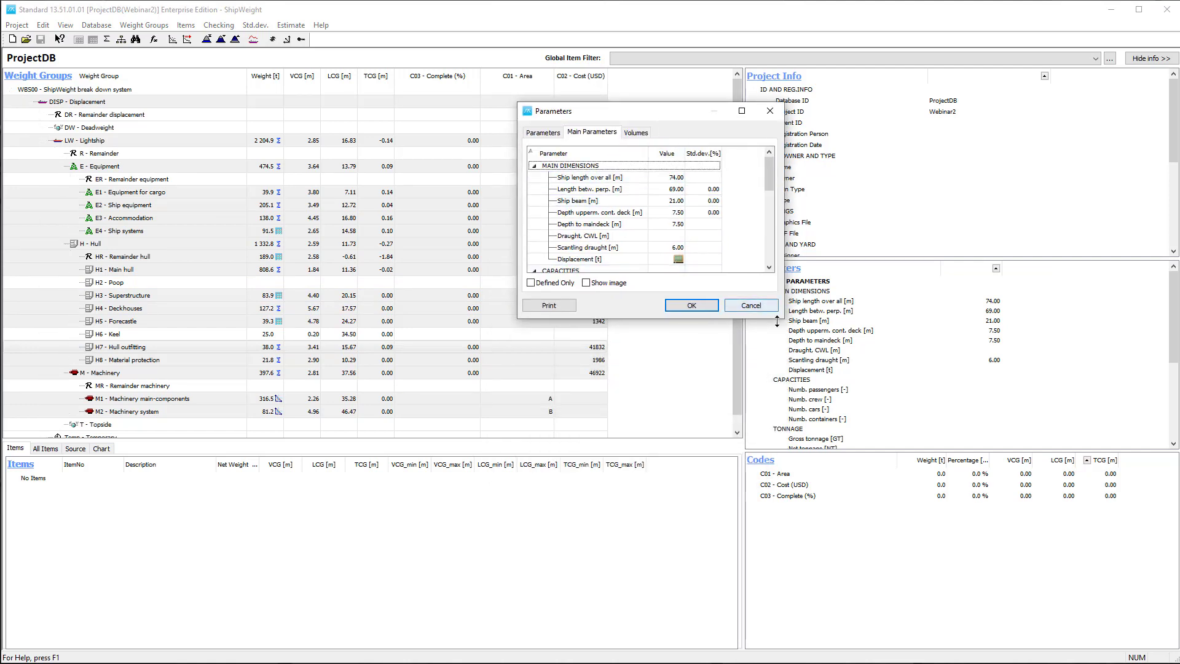
pyautogui.moveTo(778, 319); pyautogui.dragTo(933, 348)
pyautogui.click(674, 189)
pyautogui.write('70')
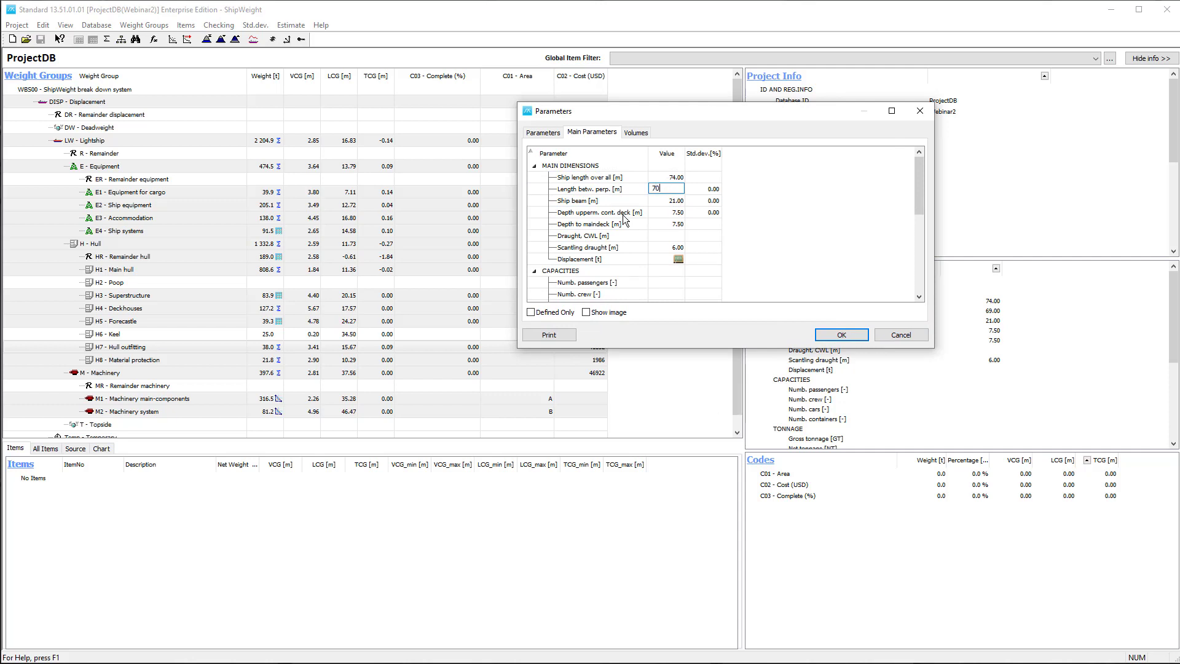
pyautogui.click(613, 212)
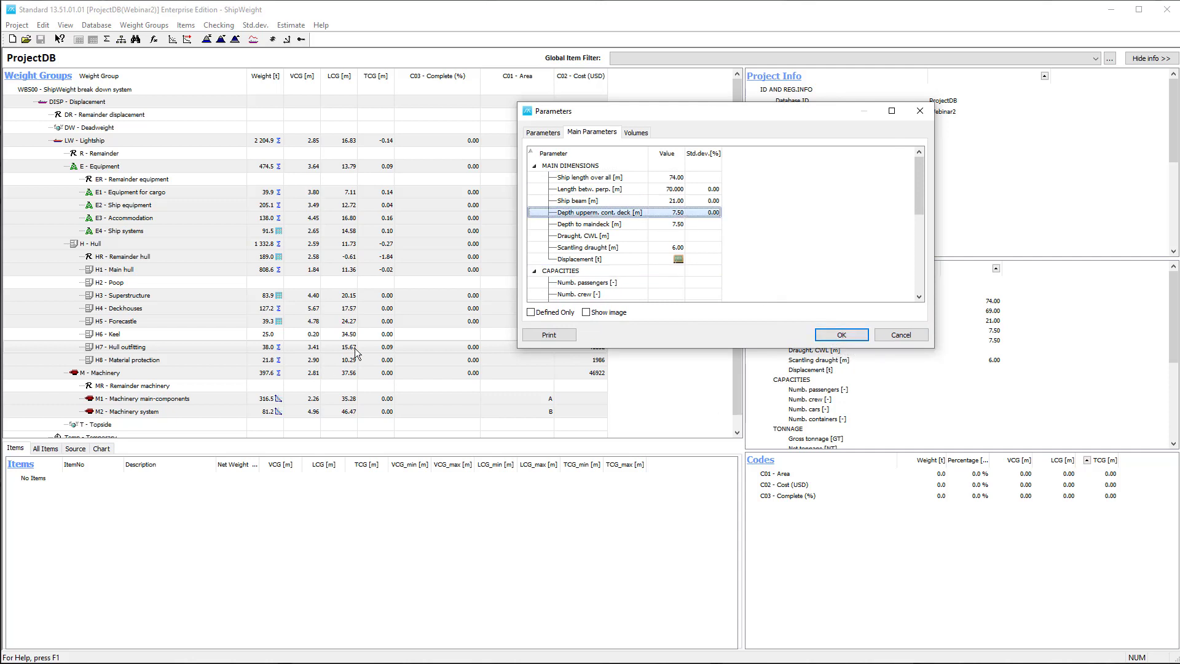
pyautogui.click(834, 337)
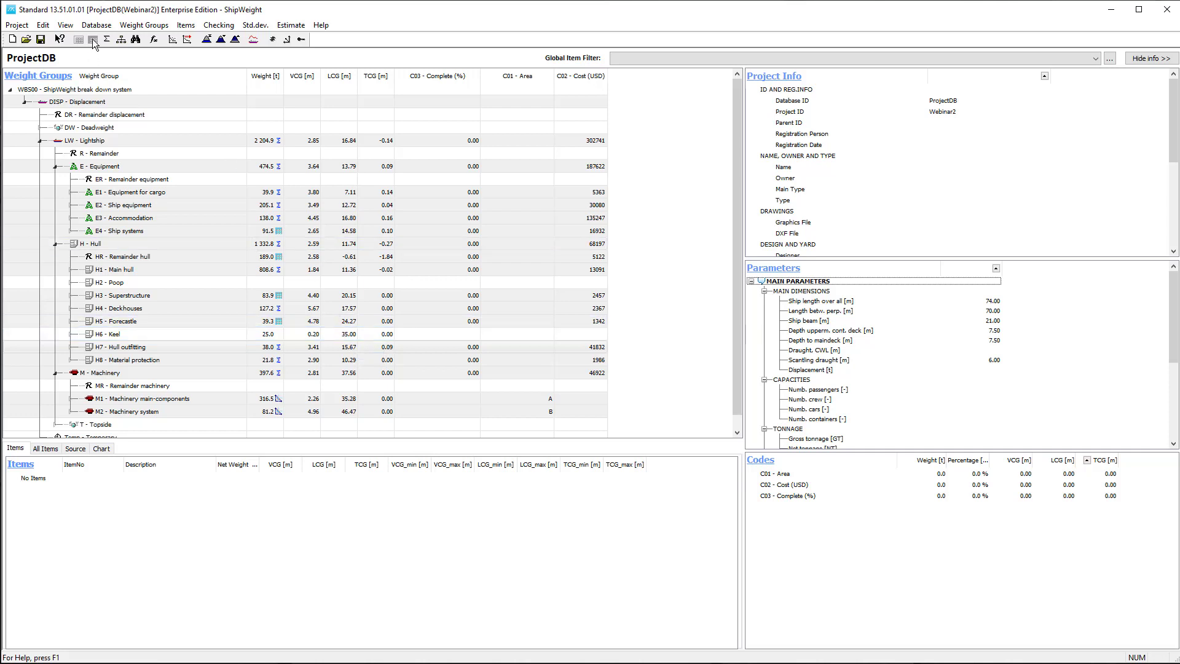
# Check the option for automatic calculation of formula values in the general options, leaving the settings unchanged
pyautogui.click(65, 26)
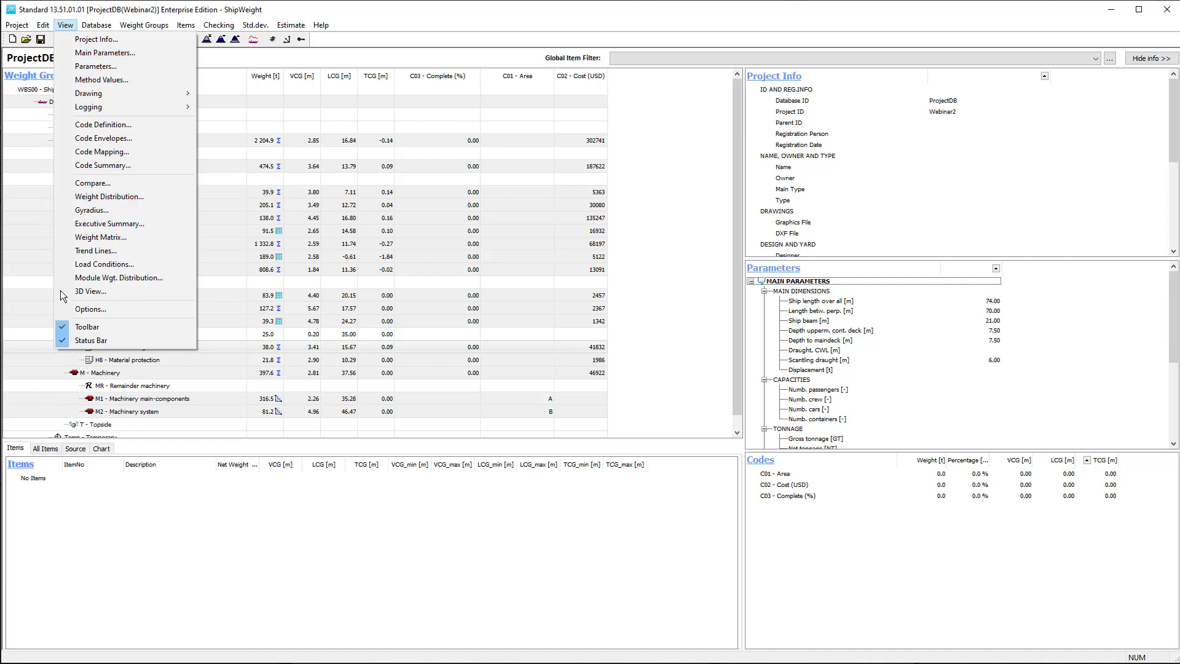
pyautogui.click(79, 313)
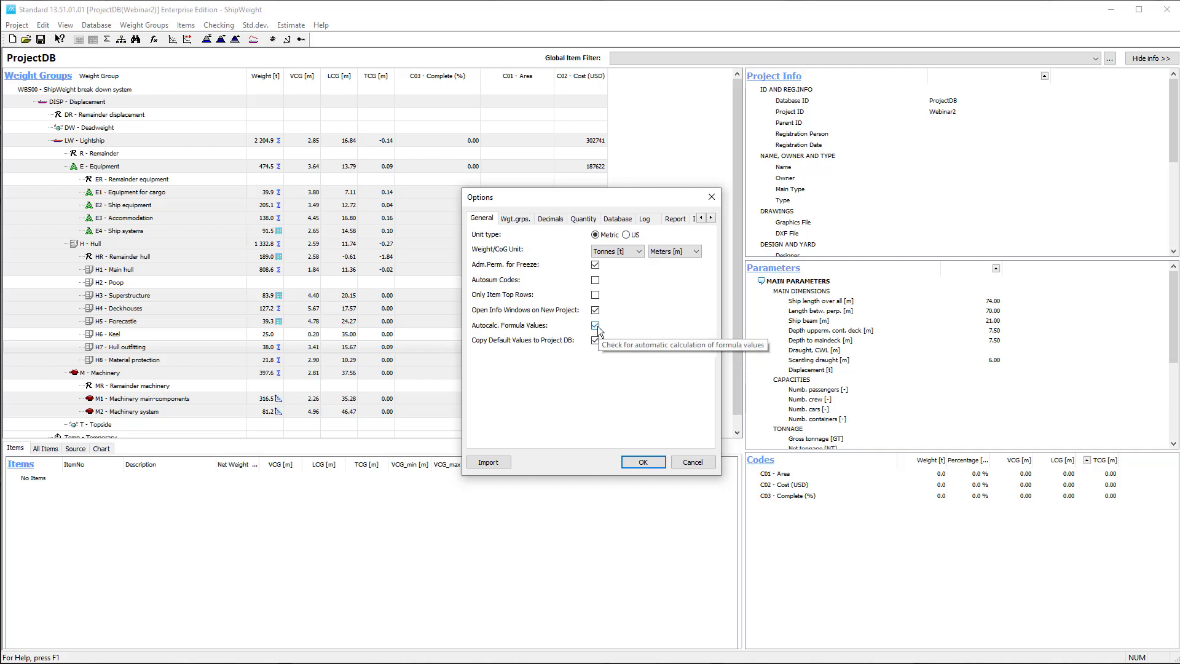
pyautogui.click(693, 462)
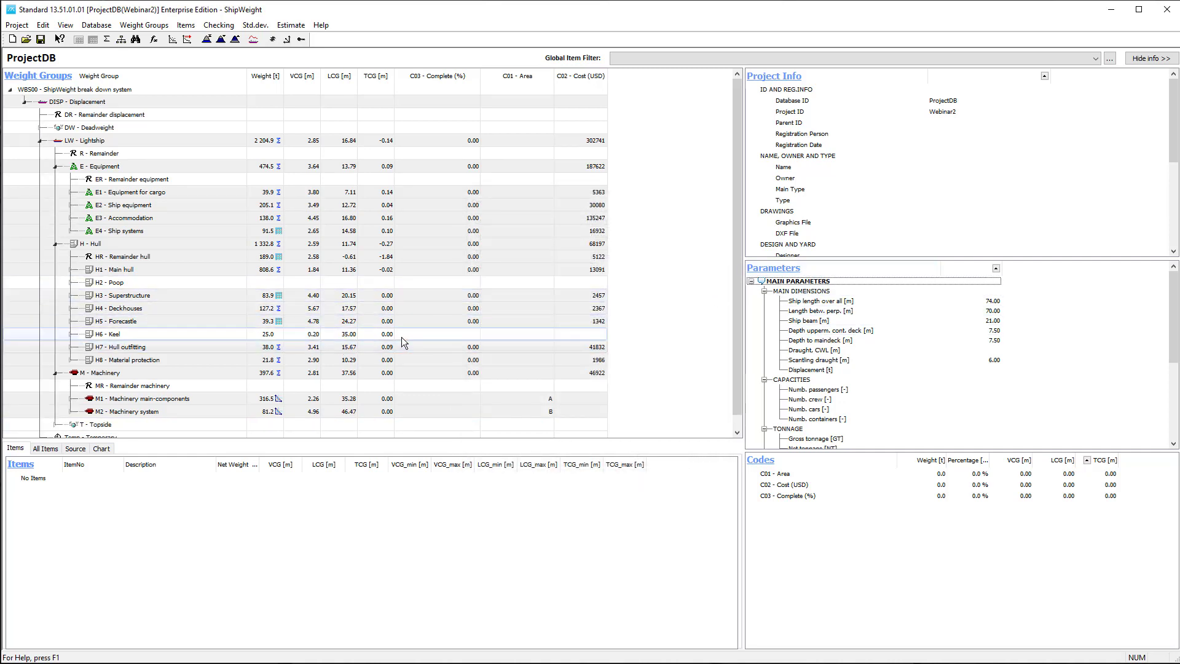
# Open the items of H5 - Forecastle and add an item with number 1234 and description Test unit
pyautogui.click(231, 325)
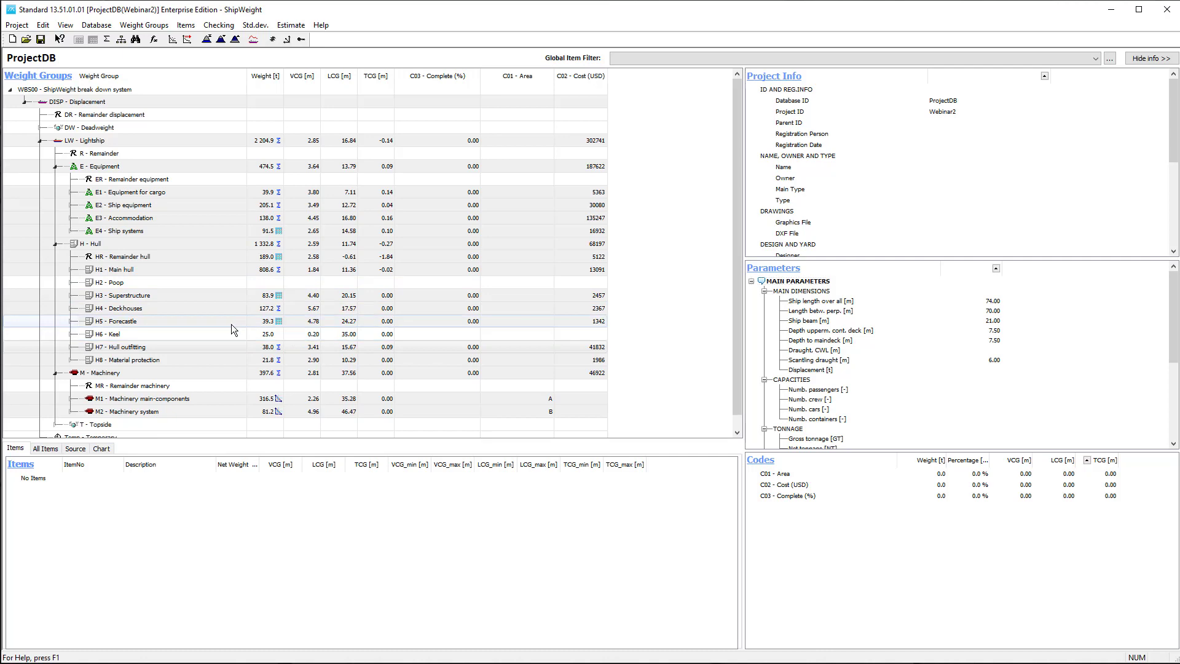
pyautogui.click(279, 322)
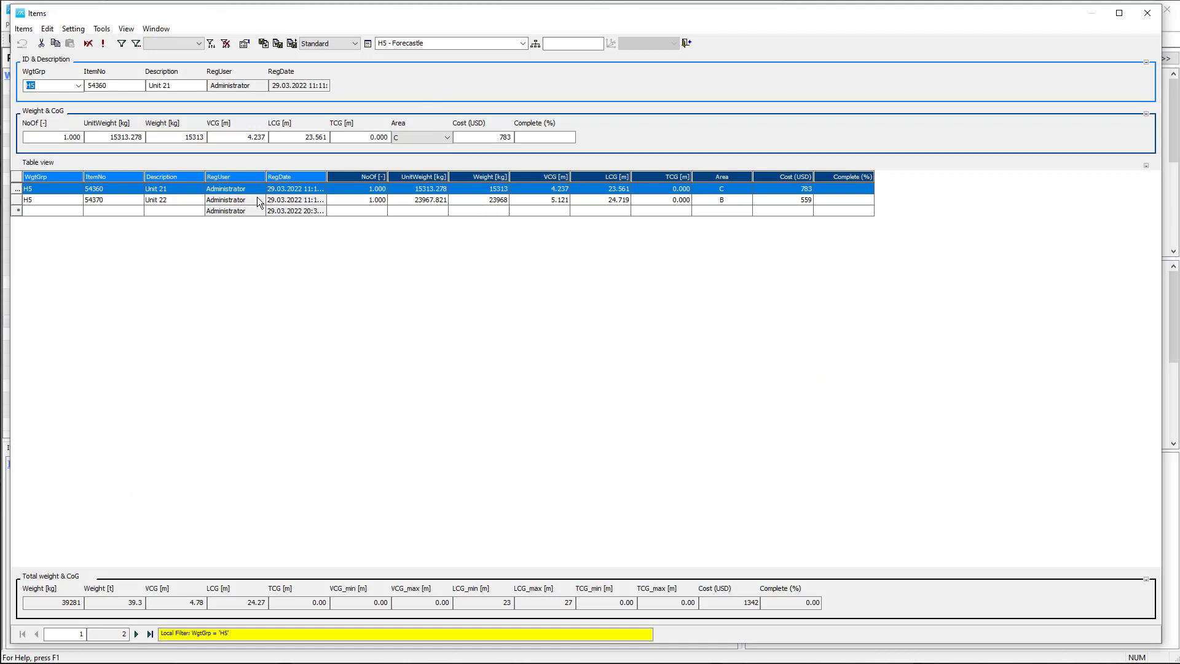
pyautogui.click(74, 212)
pyautogui.click(61, 211)
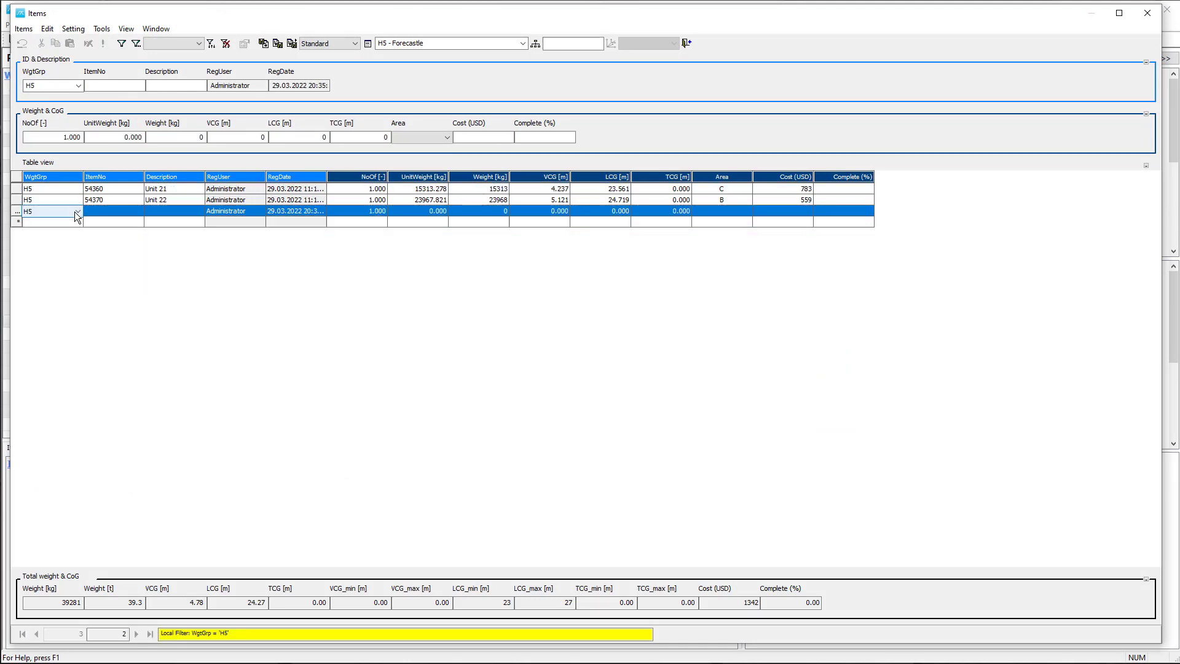
pyautogui.press('Tab')
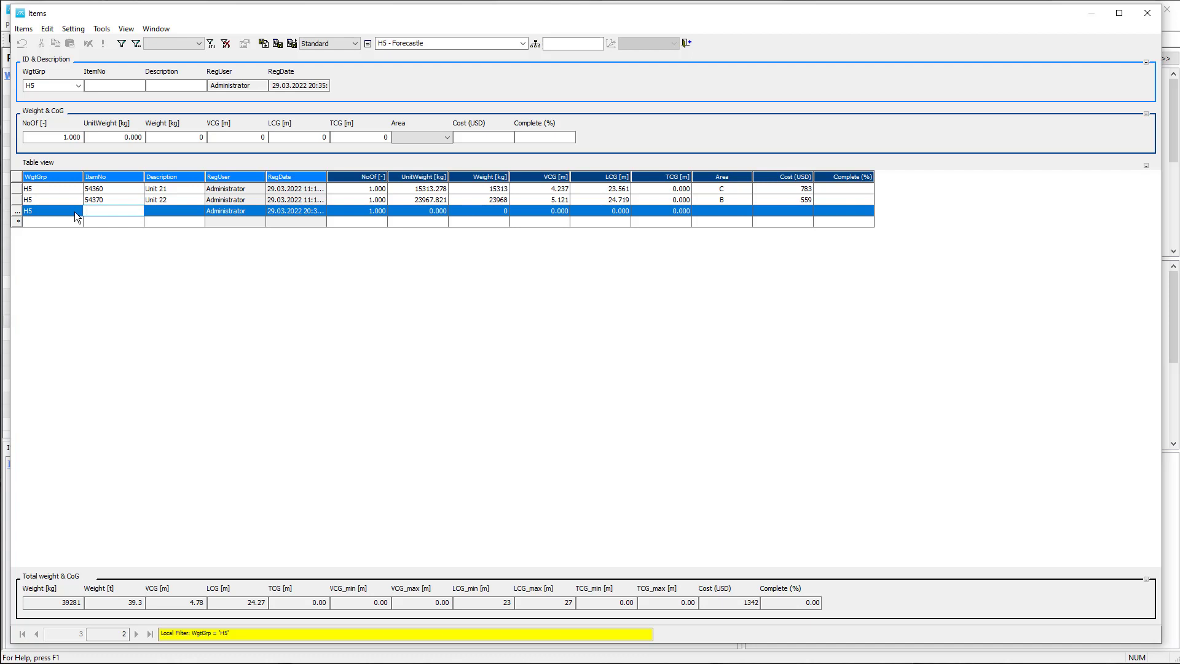
pyautogui.write('1234')
pyautogui.press('Tab')
pyautogui.write('Test unit')
pyautogui.press('Tab')
pyautogui.press('Tab')
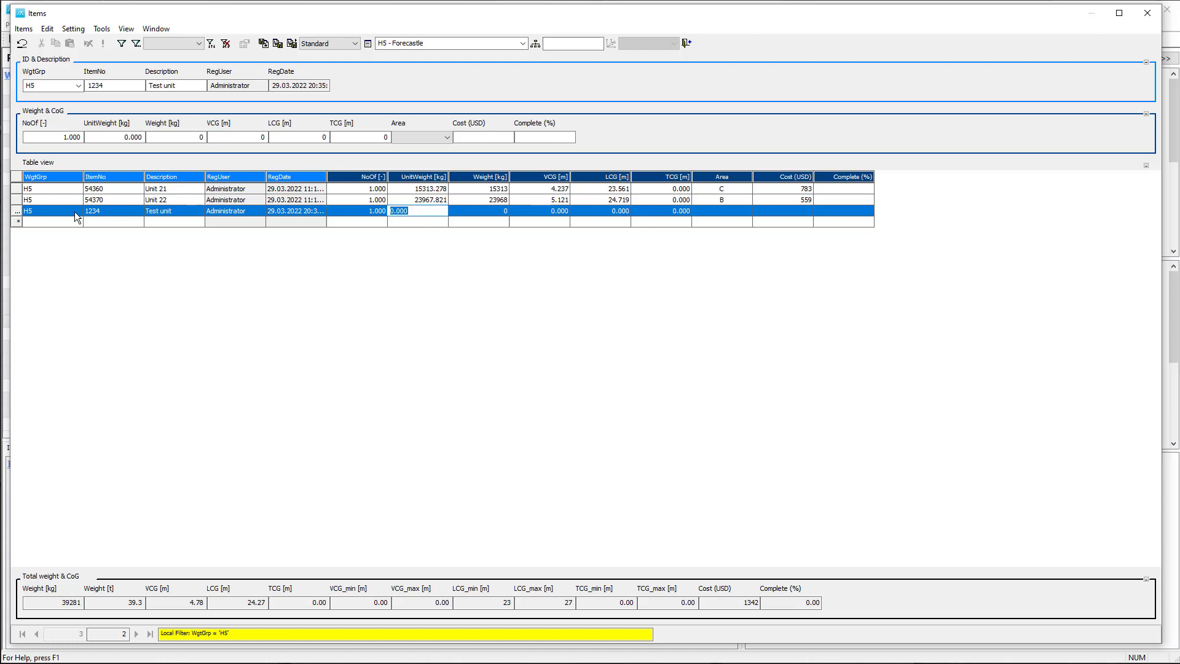
# Give the Test unit item a unit weight of 2500 kg, VCG 4 and LCG =0.25*L, and commit the row
pyautogui.write('2500')
pyautogui.press('Tab')
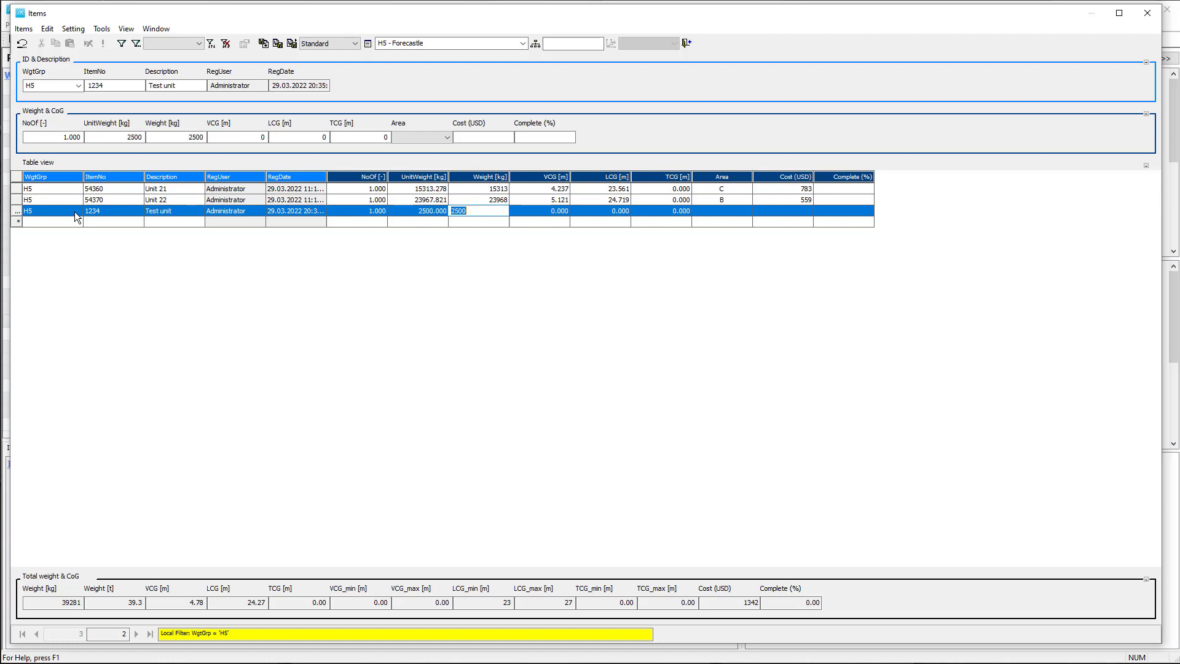
pyautogui.press('Tab')
pyautogui.write('4')
pyautogui.press('Tab')
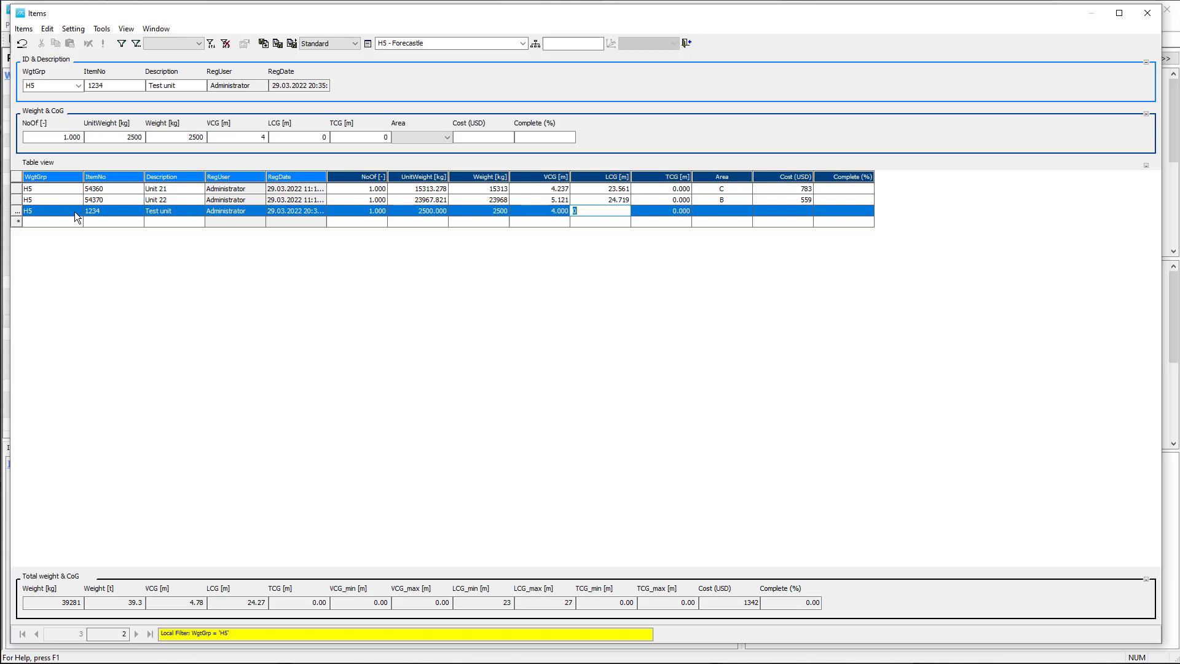
pyautogui.write('=0.25*L')
pyautogui.press('Tab')
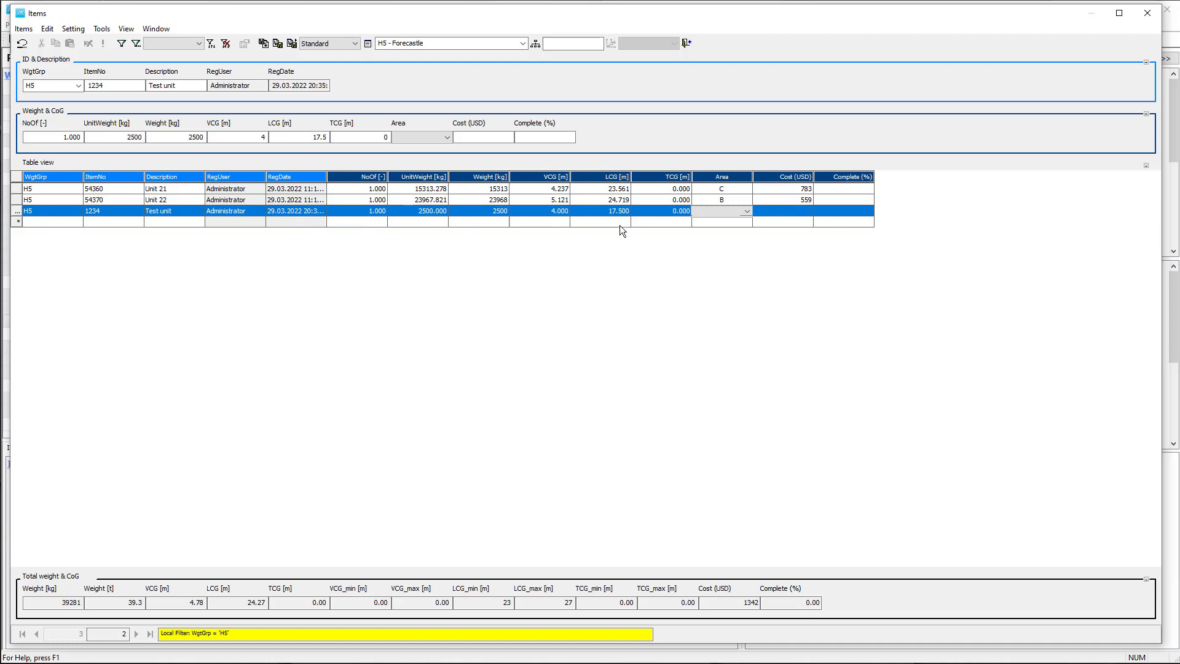
pyautogui.click(587, 221)
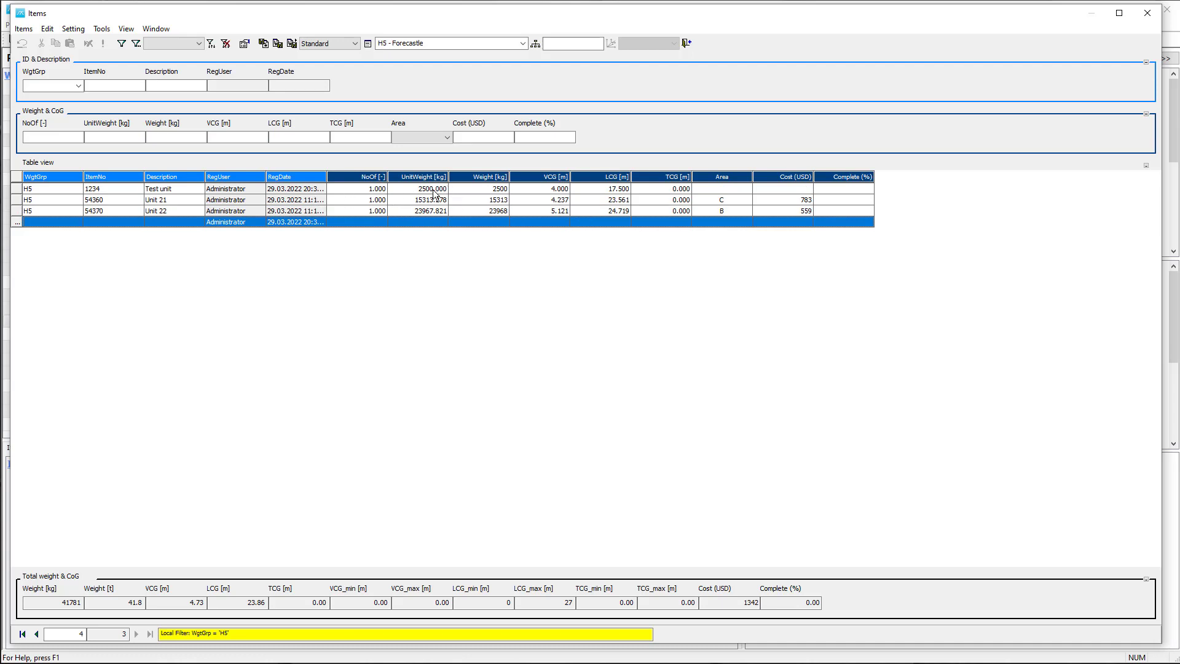
# Replace the LCG of item 54360 (Unit 21) with a formula that evaluates to 17.500 m and commit the row
pyautogui.click(404, 202)
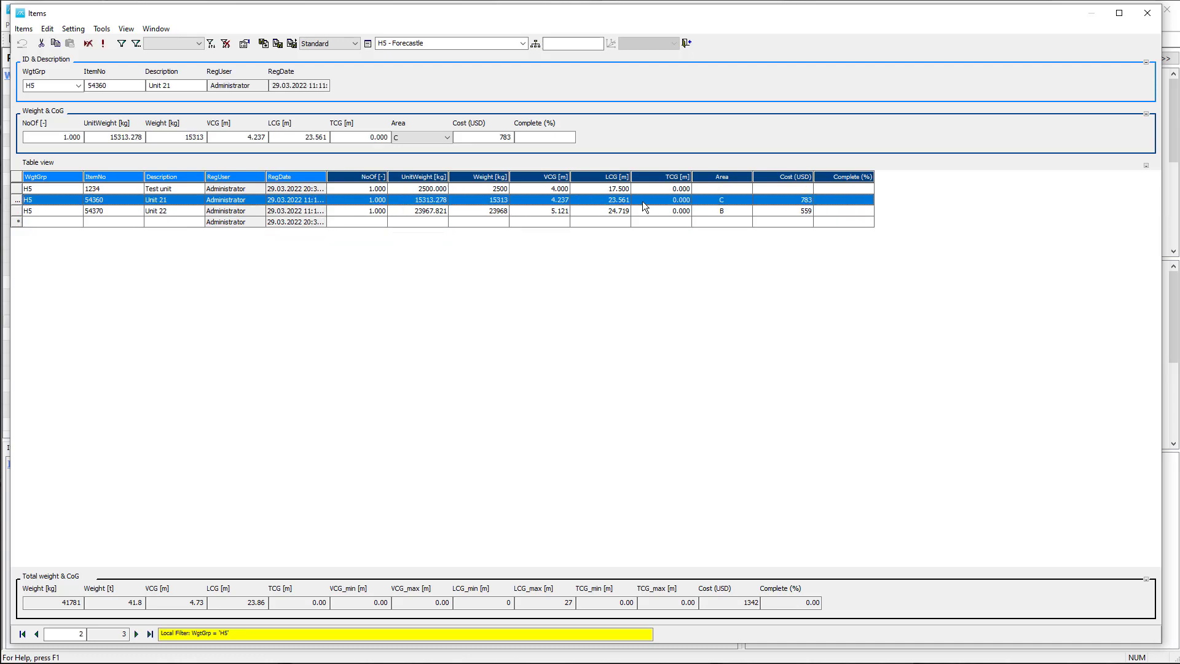
pyautogui.moveTo(609, 208)
pyautogui.click(596, 200)
pyautogui.write('=')
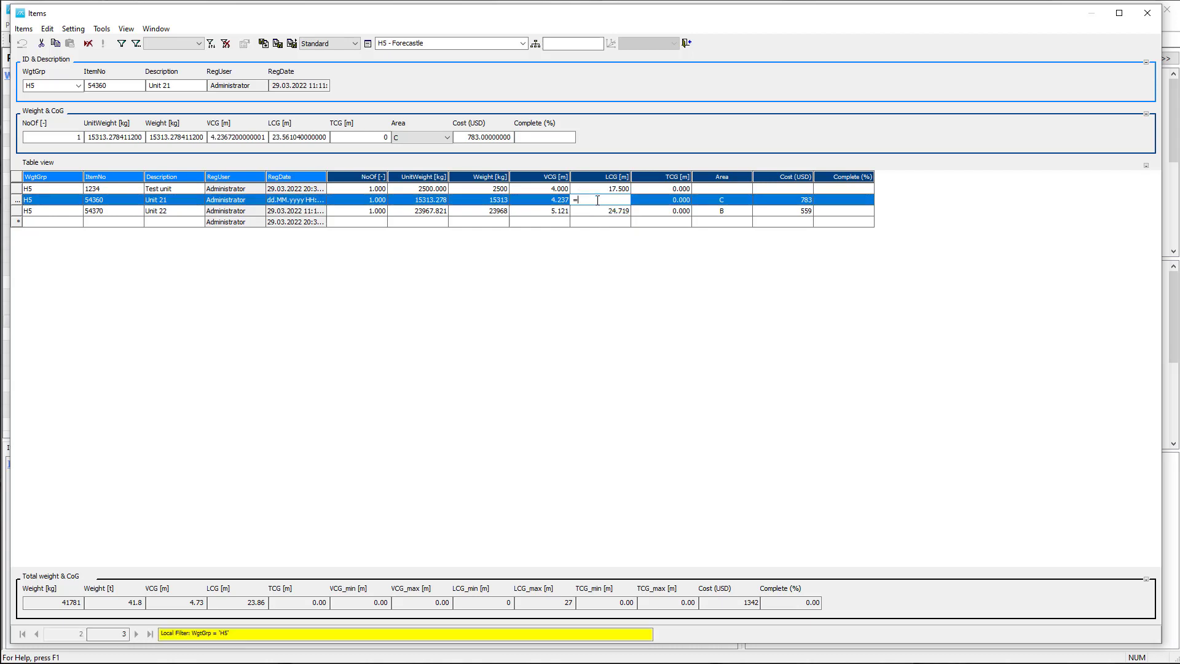
pyautogui.write('IPE*0.5')
pyautogui.press('Return')
pyautogui.click(541, 210)
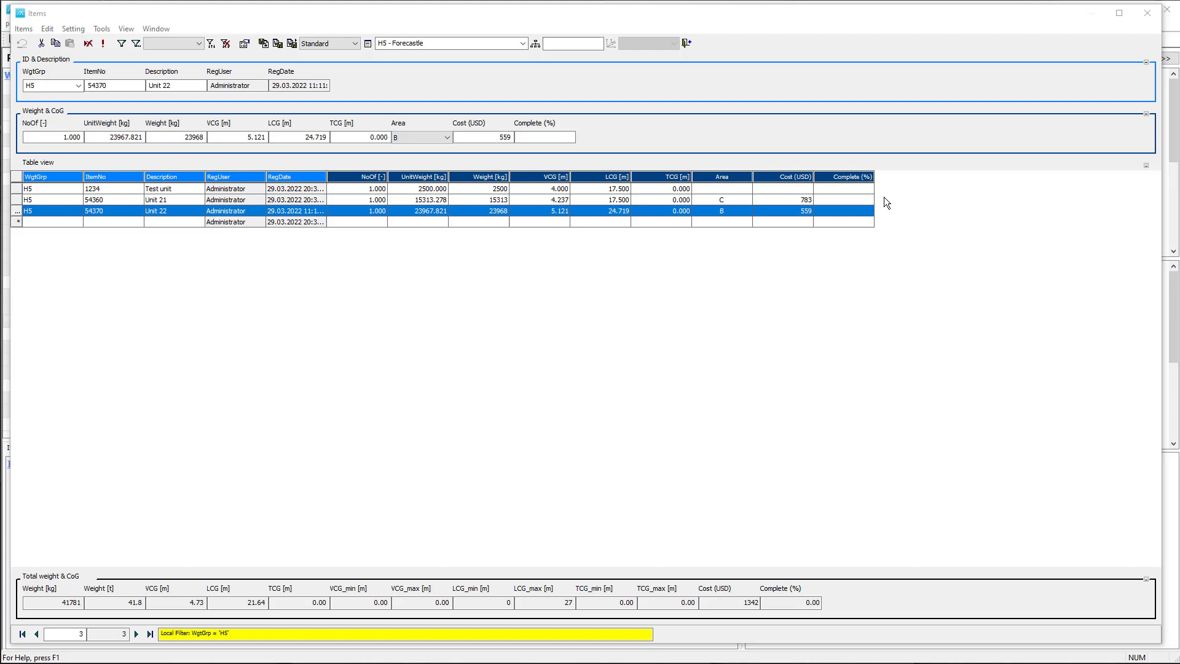
# Leave the items window and select the Temp - Temporary group at the end of the weight group tree
pyautogui.click(686, 43)
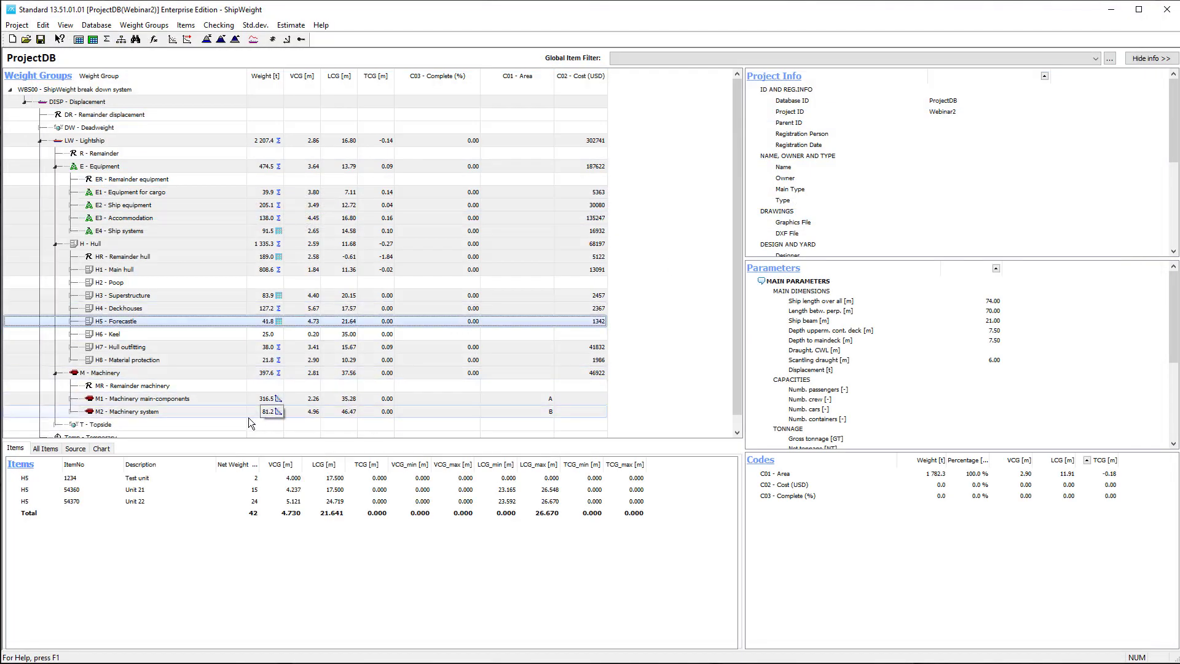
pyautogui.scroll(-1, 209, 419)
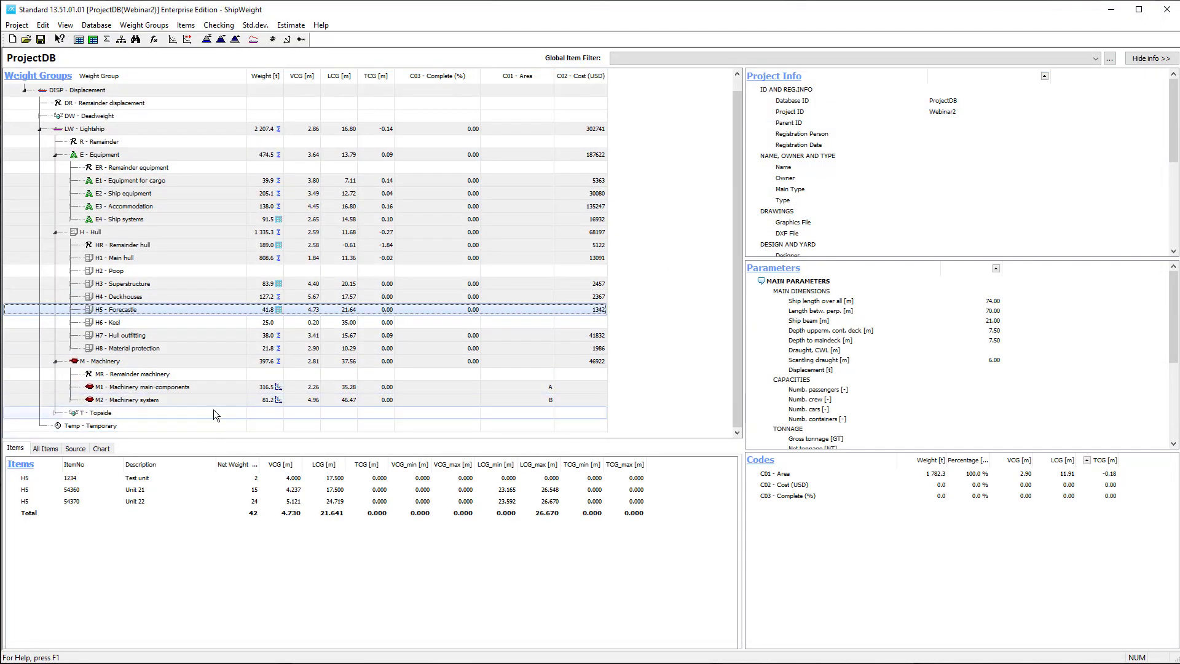
pyautogui.click(213, 424)
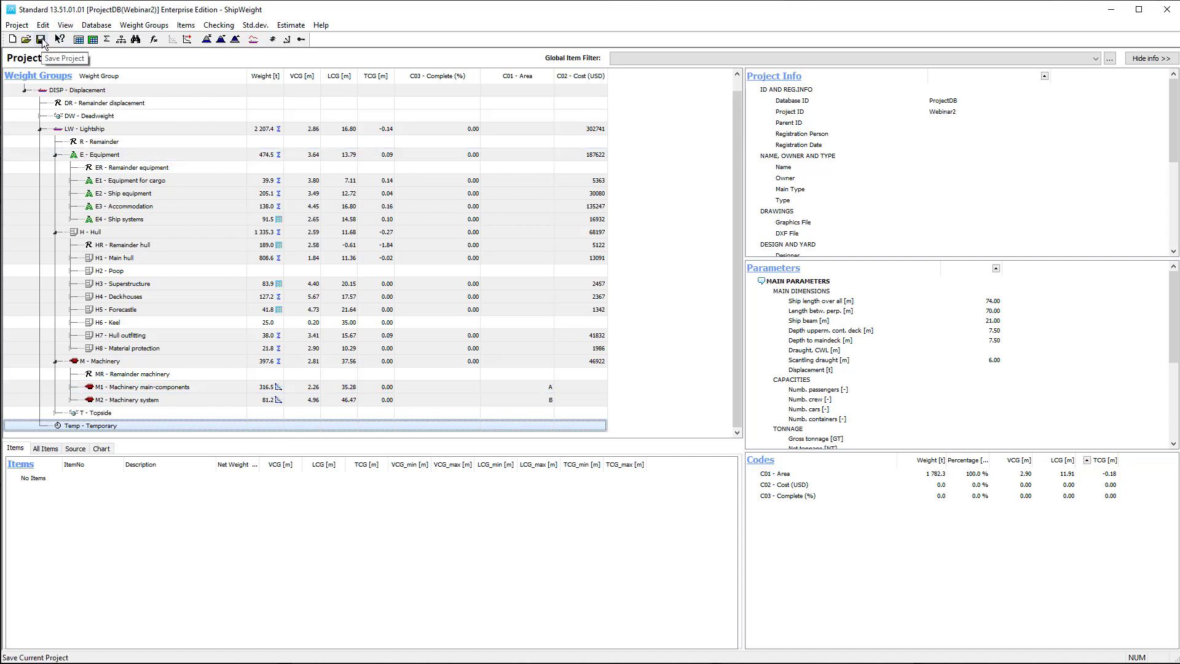
# Open the parameter definitions and give the Lightship weight parameter (webinar3) the alias LWW
pyautogui.click(96, 25)
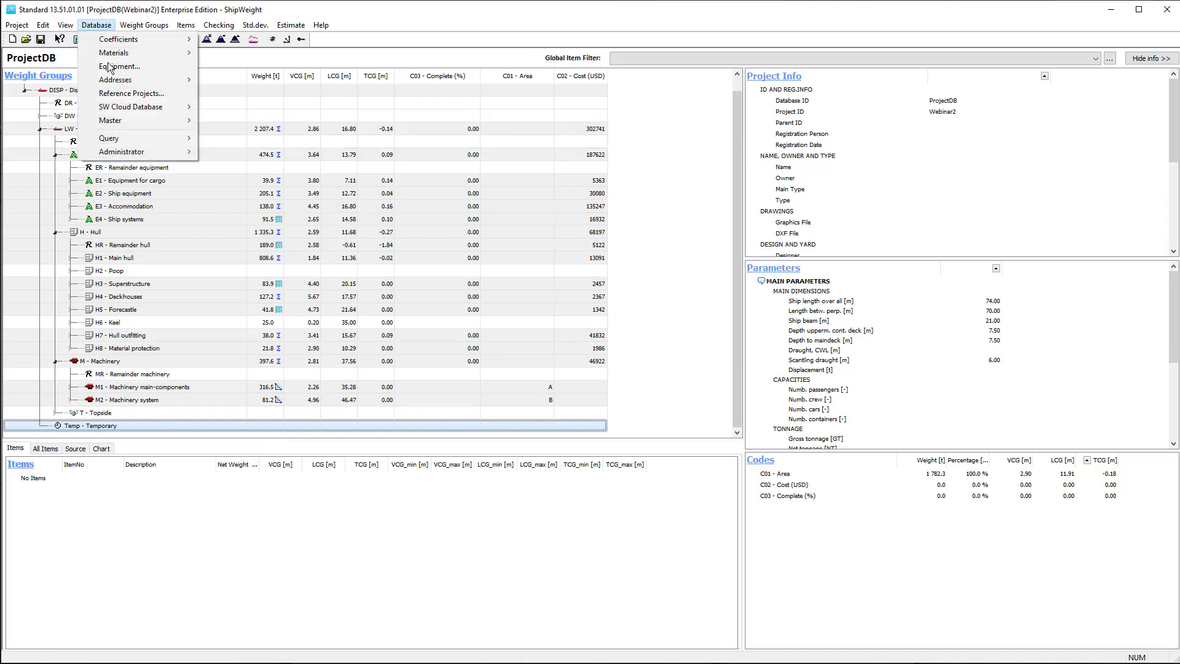
pyautogui.moveTo(194, 148)
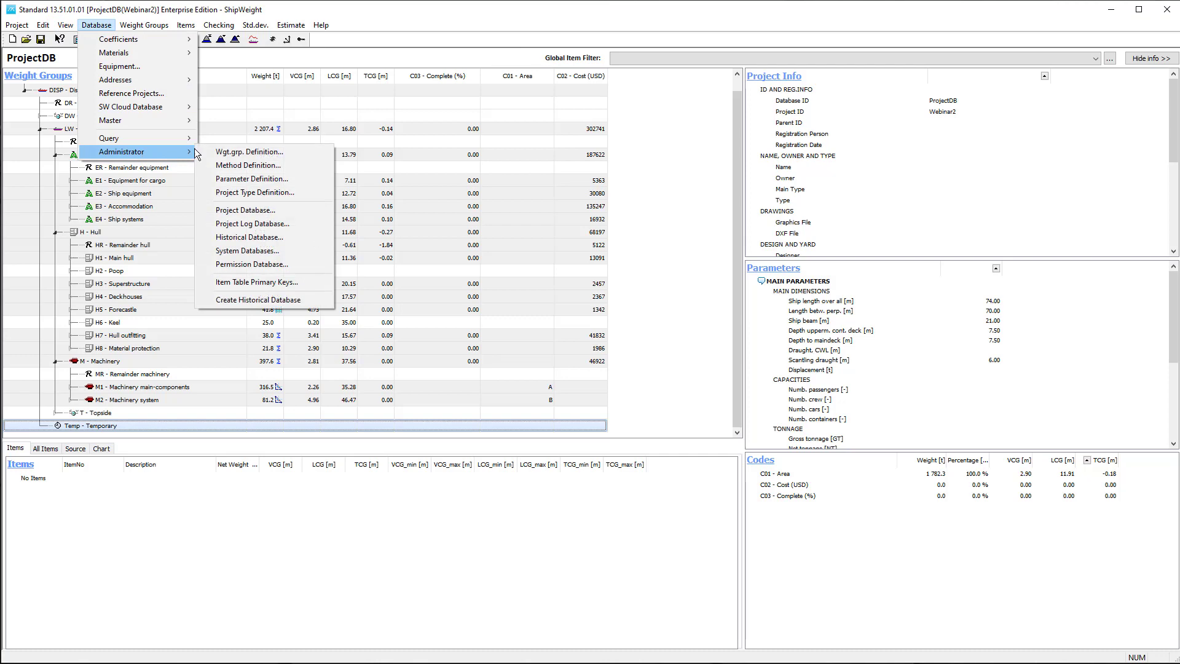
pyautogui.click(279, 182)
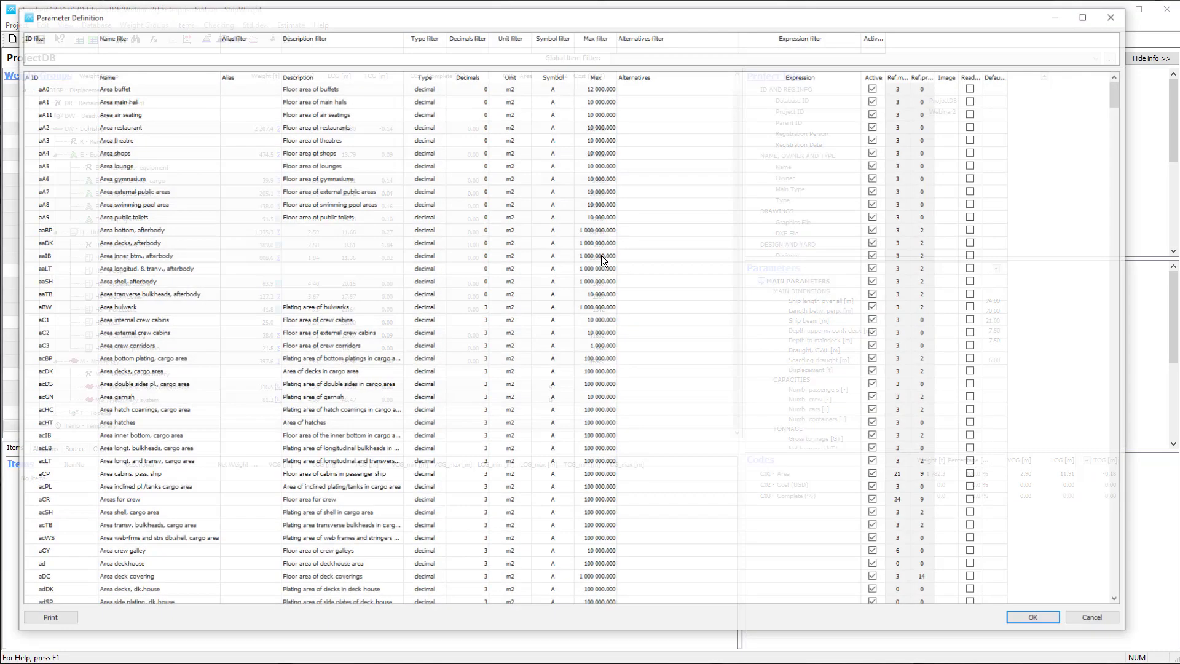
pyautogui.scroll(-20, 1108, 274)
pyautogui.scroll(-10, 1088, 578)
pyautogui.scroll(9, 1086, 580)
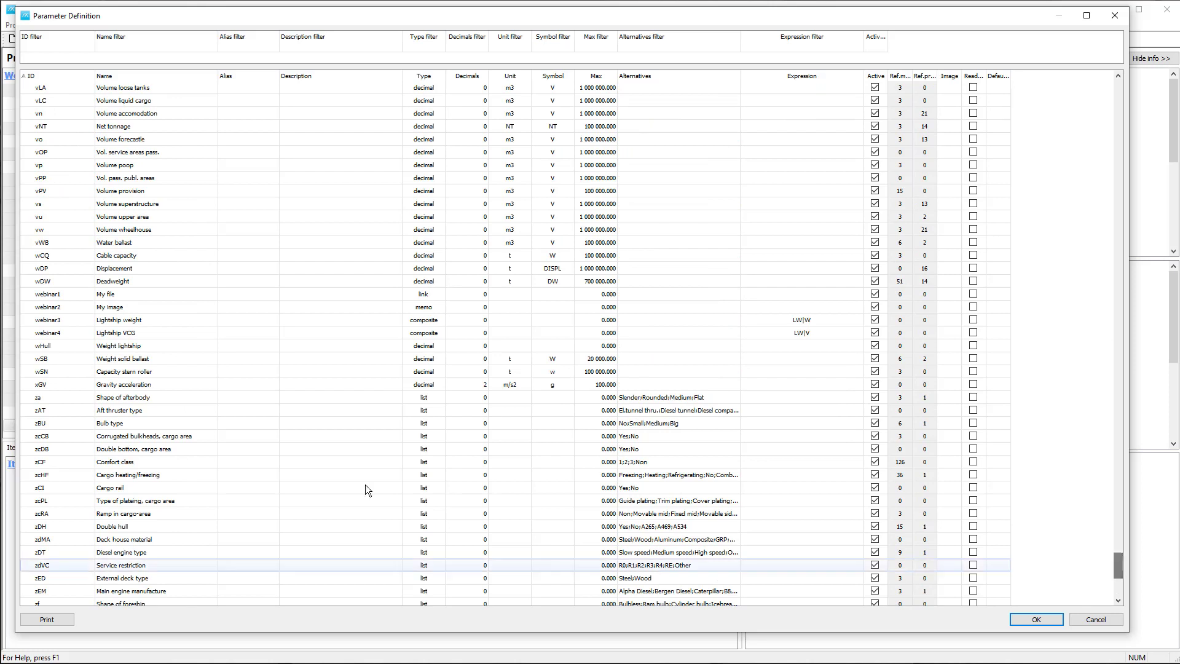
pyautogui.click(252, 321)
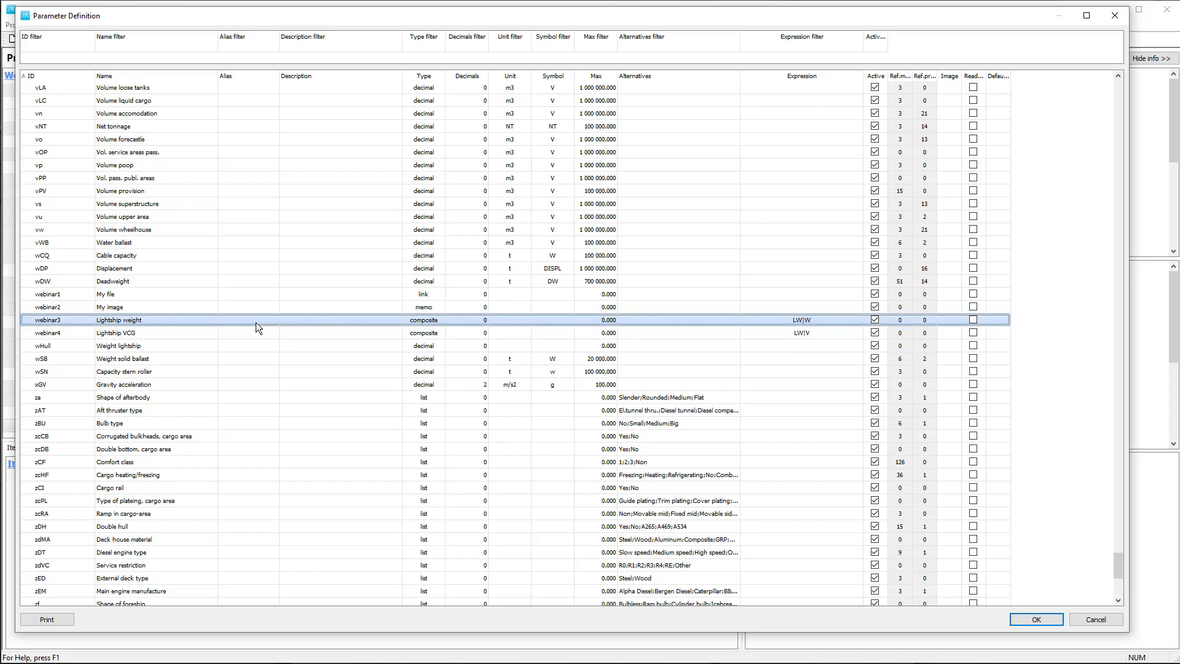
pyautogui.click(255, 322)
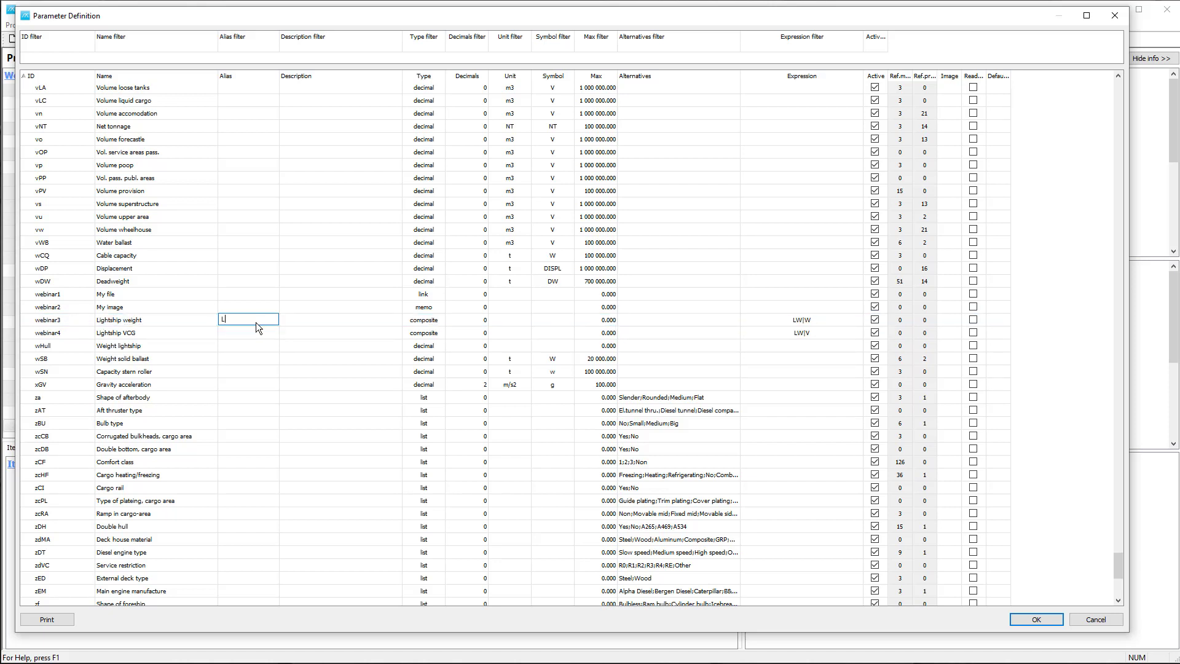
pyautogui.press('Tab')
pyautogui.click(242, 324)
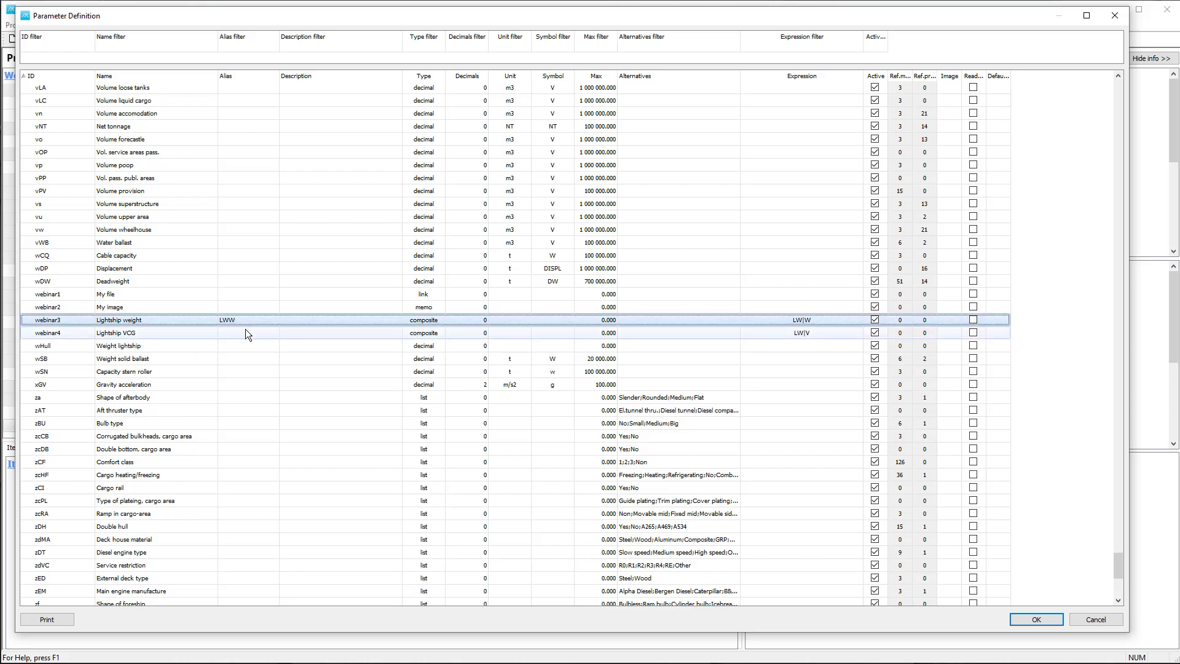
# Give the Lightship VCG parameter (webinar4) the alias LWV
pyautogui.click(245, 325)
pyautogui.click(240, 332)
pyautogui.click(253, 332)
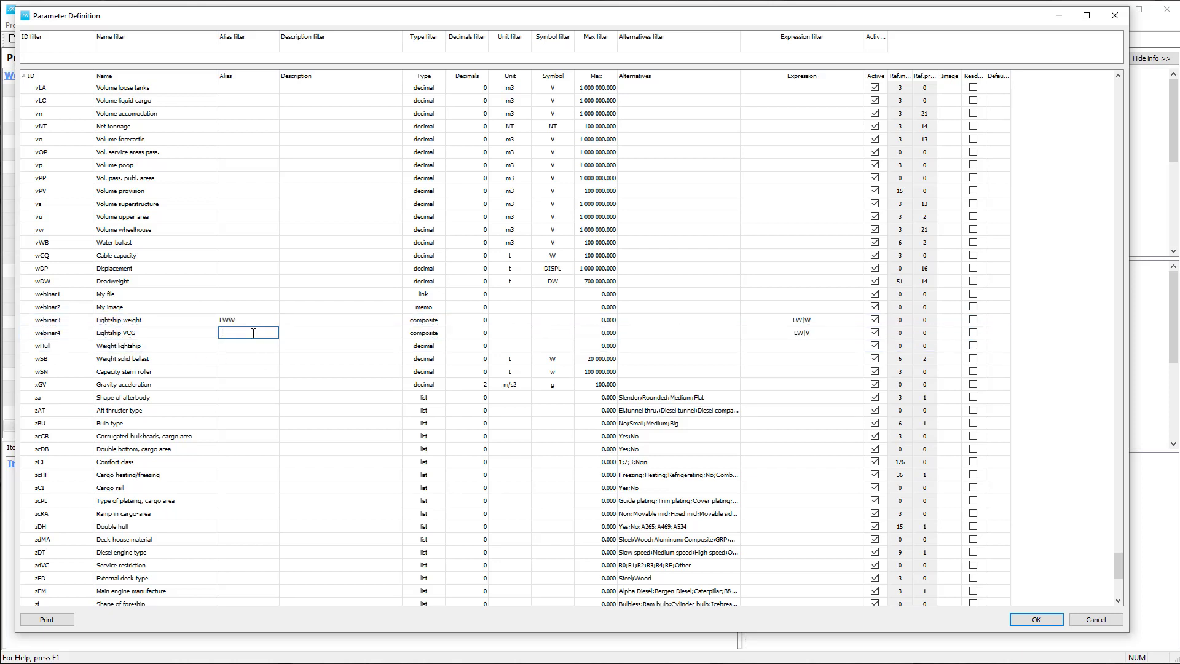
pyautogui.write('LWV')
pyautogui.press('Tab')
# Accept the parameter definition changes and reload the parameter settings without saving the project
pyautogui.click(172, 290)
pyautogui.click(1036, 616)
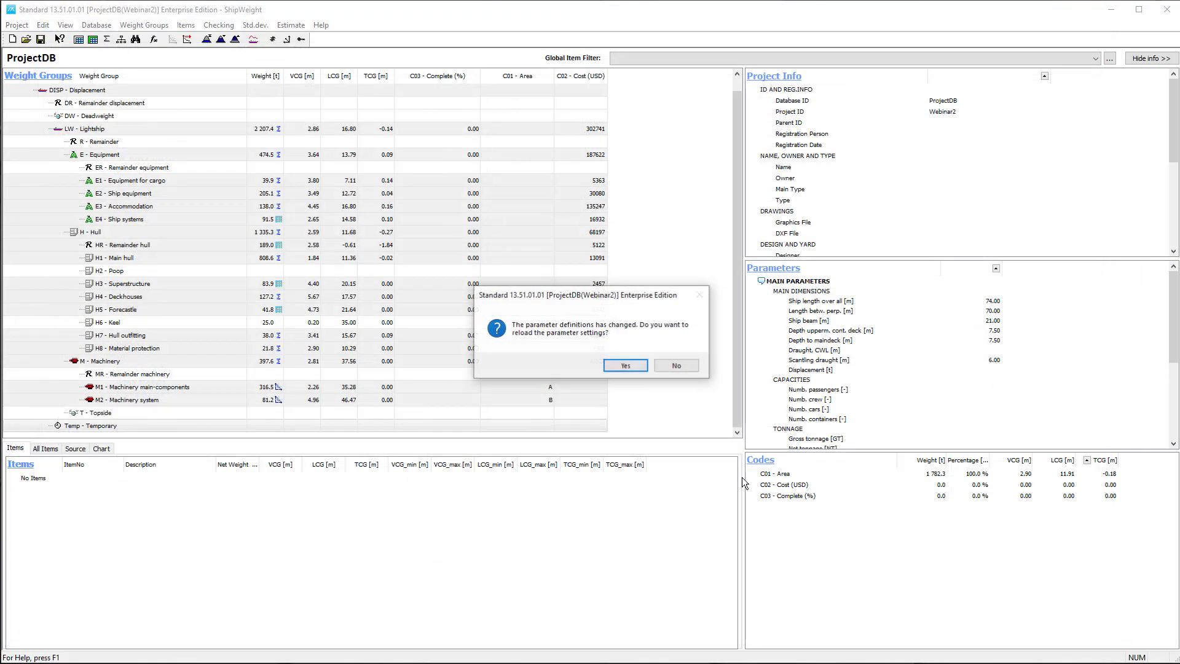
pyautogui.click(625, 365)
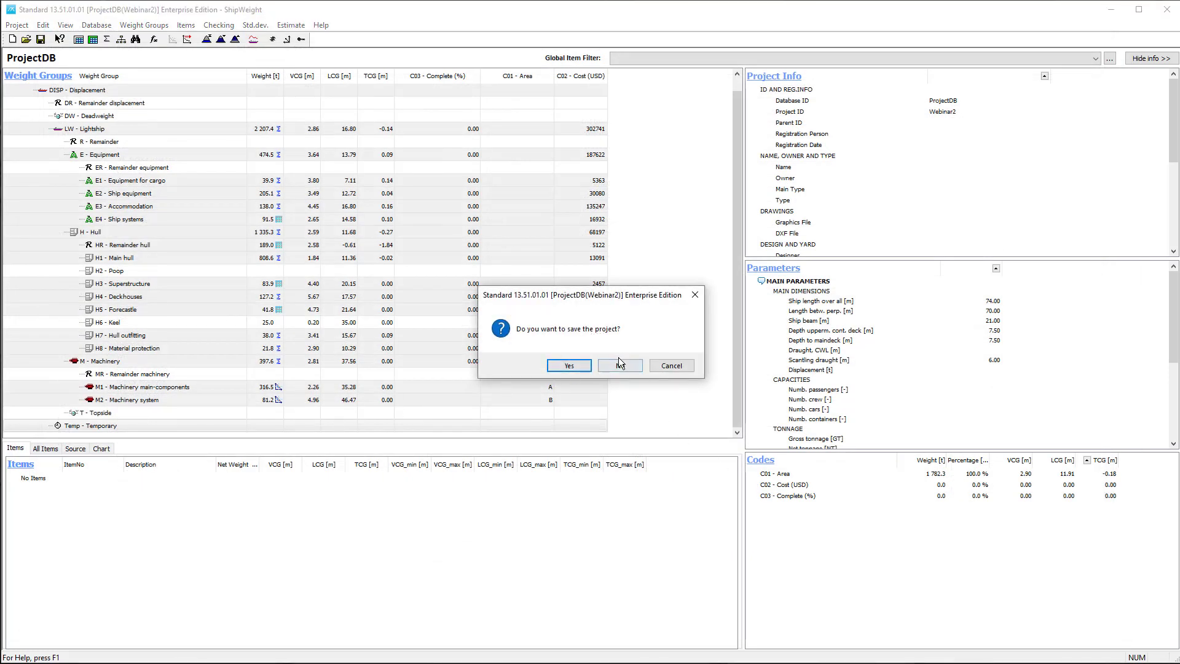
pyautogui.click(620, 365)
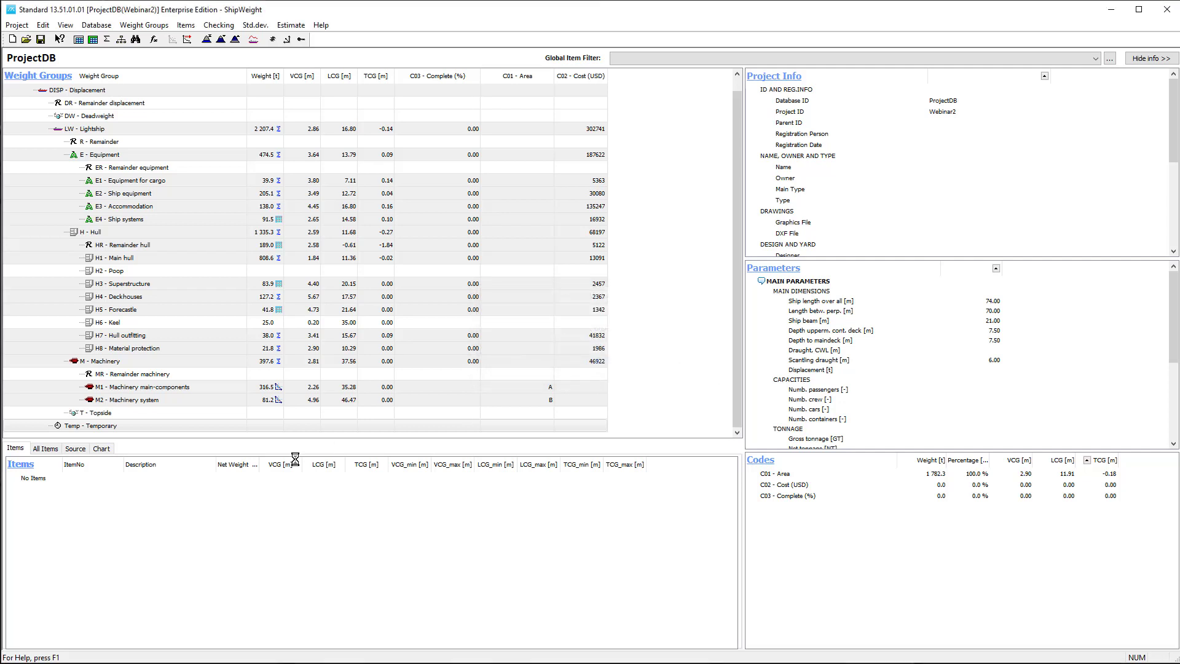
# Begin a formula for the weight of the Temp - Temporary group
pyautogui.click(275, 425)
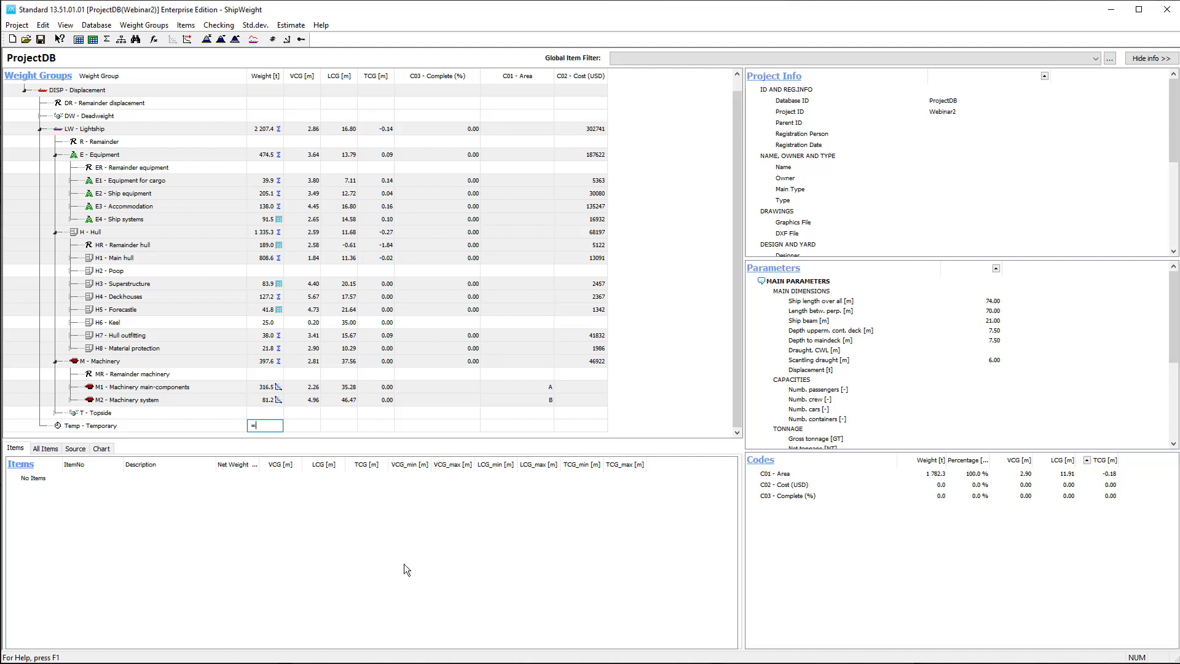
# Fill in the Temp - Temporary group with weight =0.1*LWW, VCG =LWV+0.2, LCG 35 and TCG 0
pyautogui.write('0.1*LWW')
pyautogui.press('Tab')
pyautogui.write('LWV+0.2')
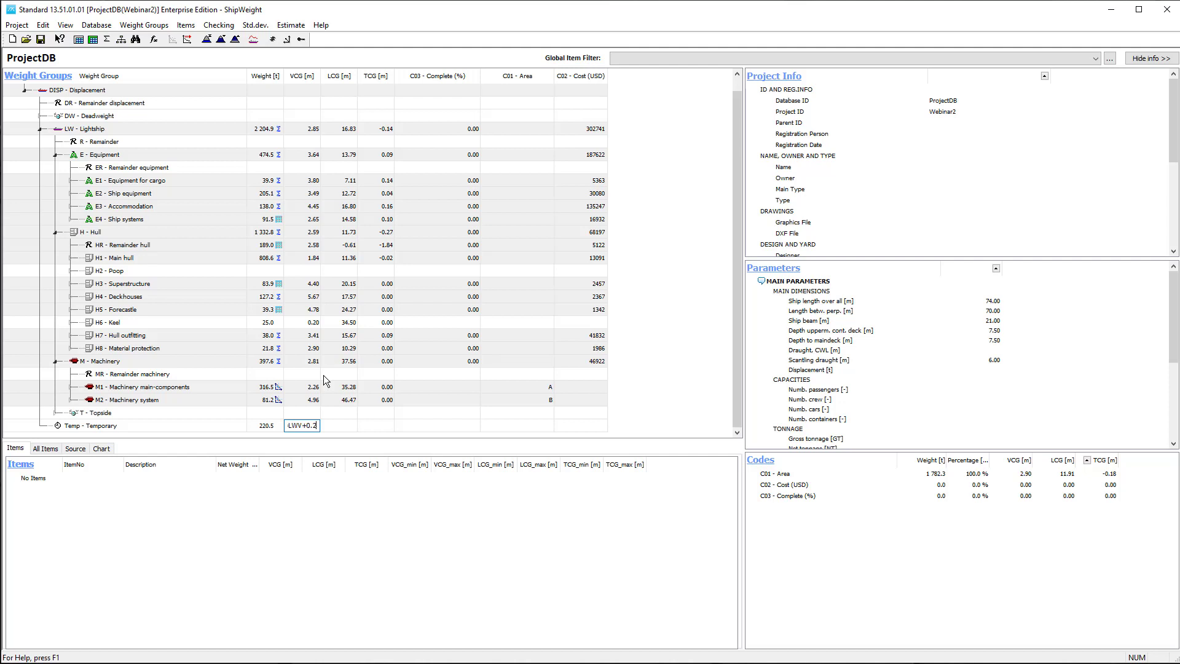
pyautogui.press('Tab')
pyautogui.write('35')
pyautogui.press('Tab')
pyautogui.write('0')
pyautogui.press('Tab')
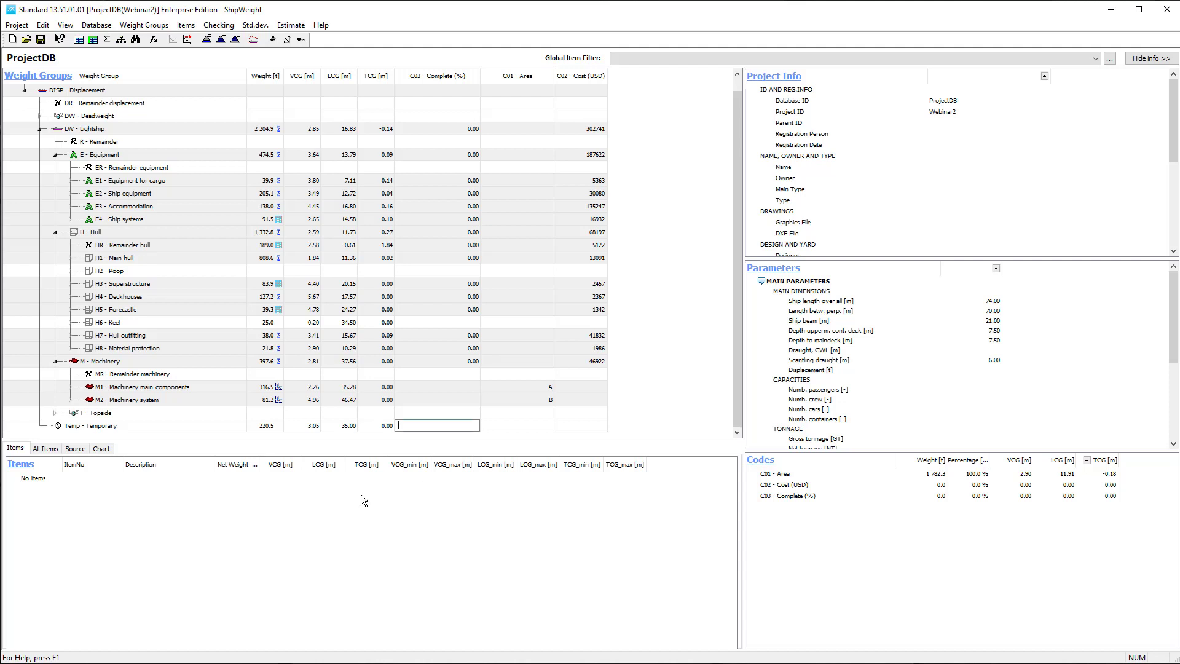
pyautogui.click(192, 425)
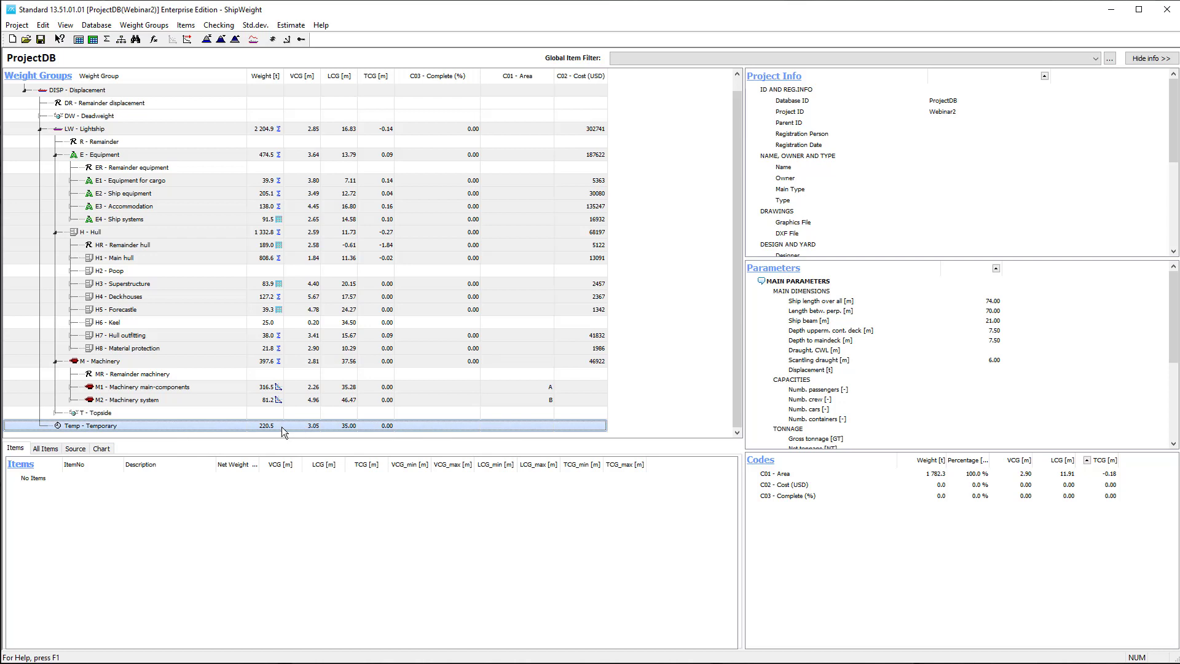
pyautogui.moveTo(276, 426)
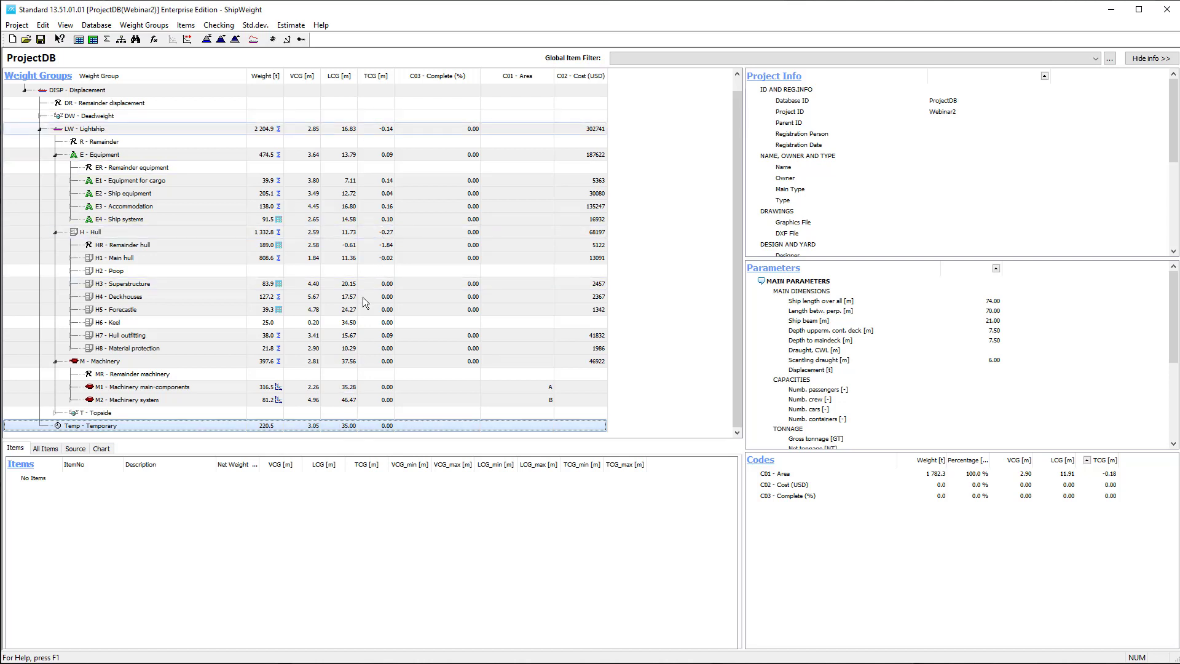
# Replace the Temporary group's LCG with a formula that references the Lightship LCG
pyautogui.click(348, 425)
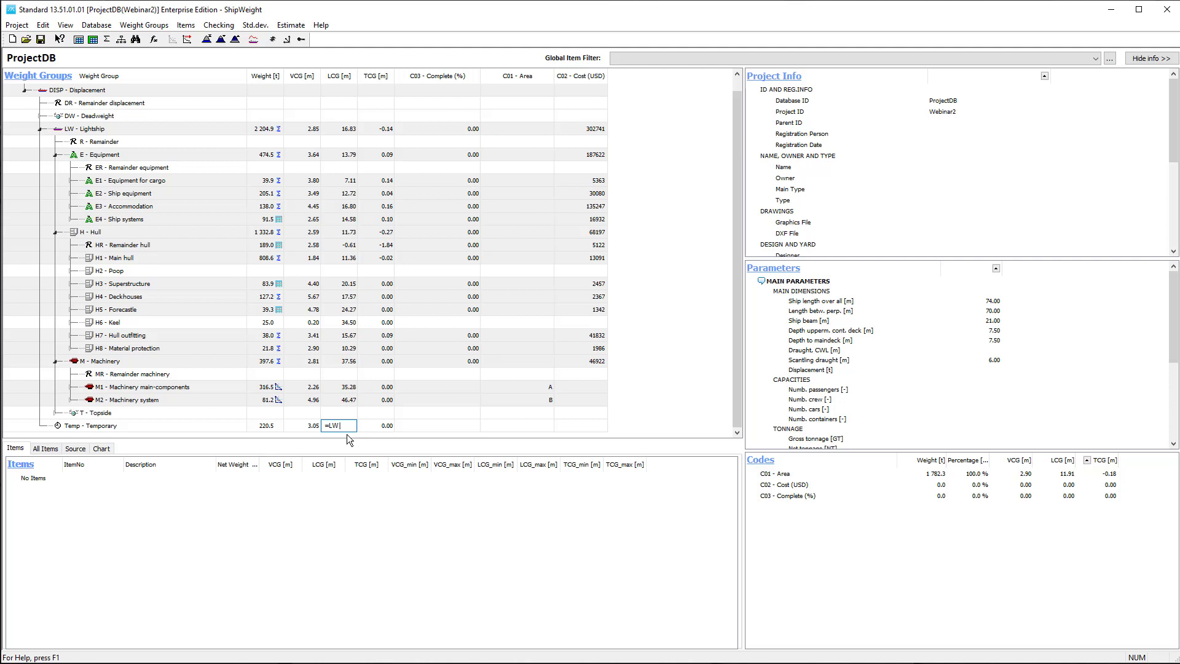
pyautogui.press('Tab')
pyautogui.click(337, 425)
pyautogui.press('Tab')
pyautogui.click(438, 428)
pyautogui.click(340, 426)
pyautogui.click(209, 428)
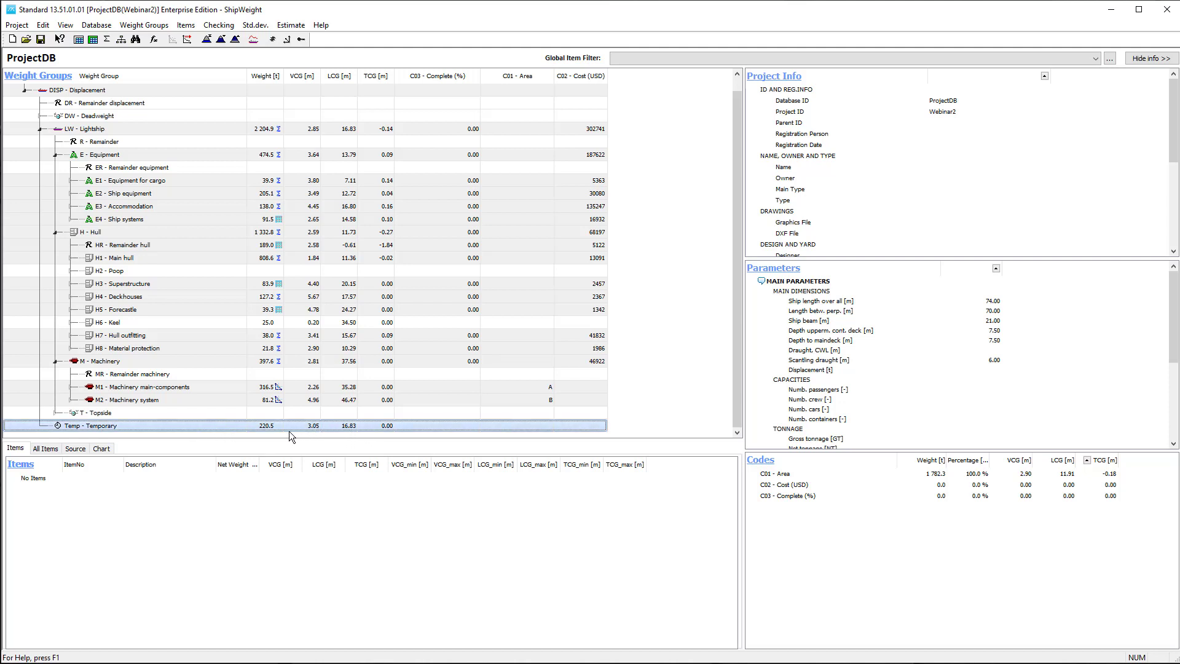
pyautogui.click(237, 426)
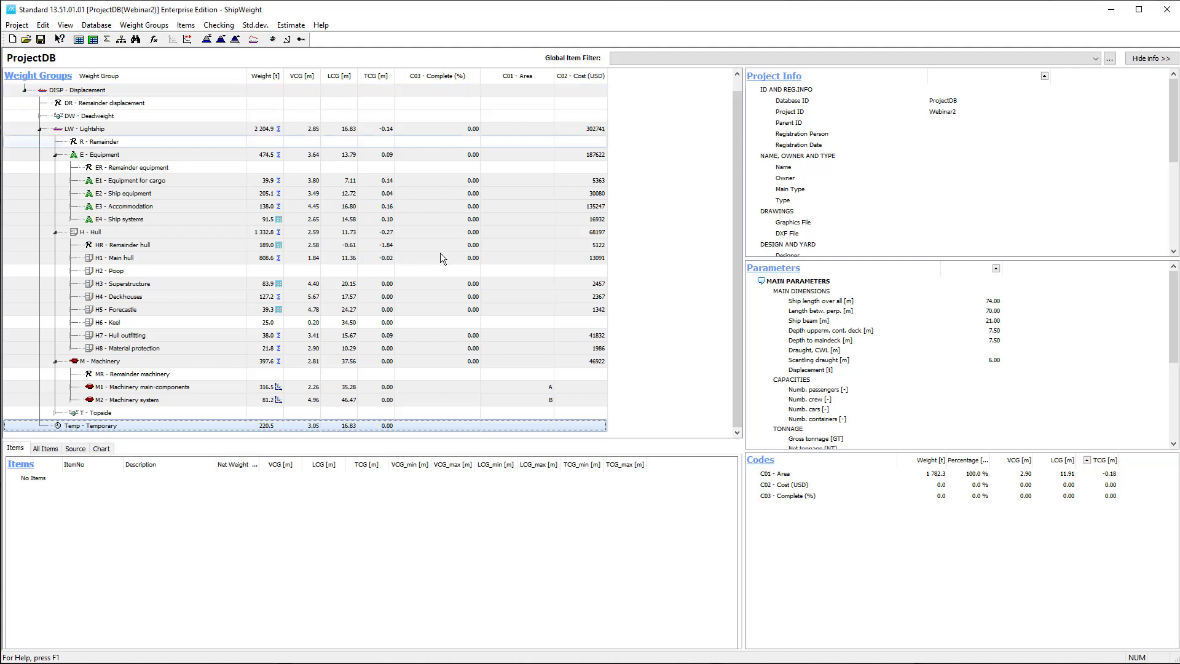
# Open the project parameters in an enlarged dialog and locate My file and My image in the full parameter list
pyautogui.click(783, 272)
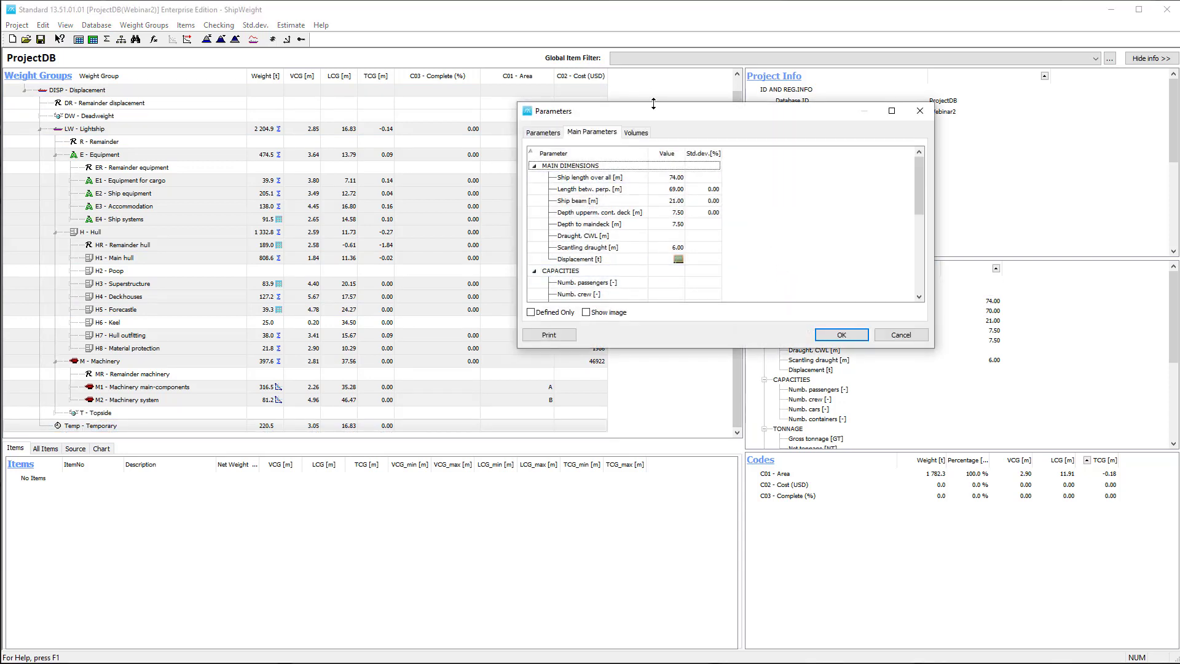
pyautogui.moveTo(658, 109); pyautogui.dragTo(282, 67)
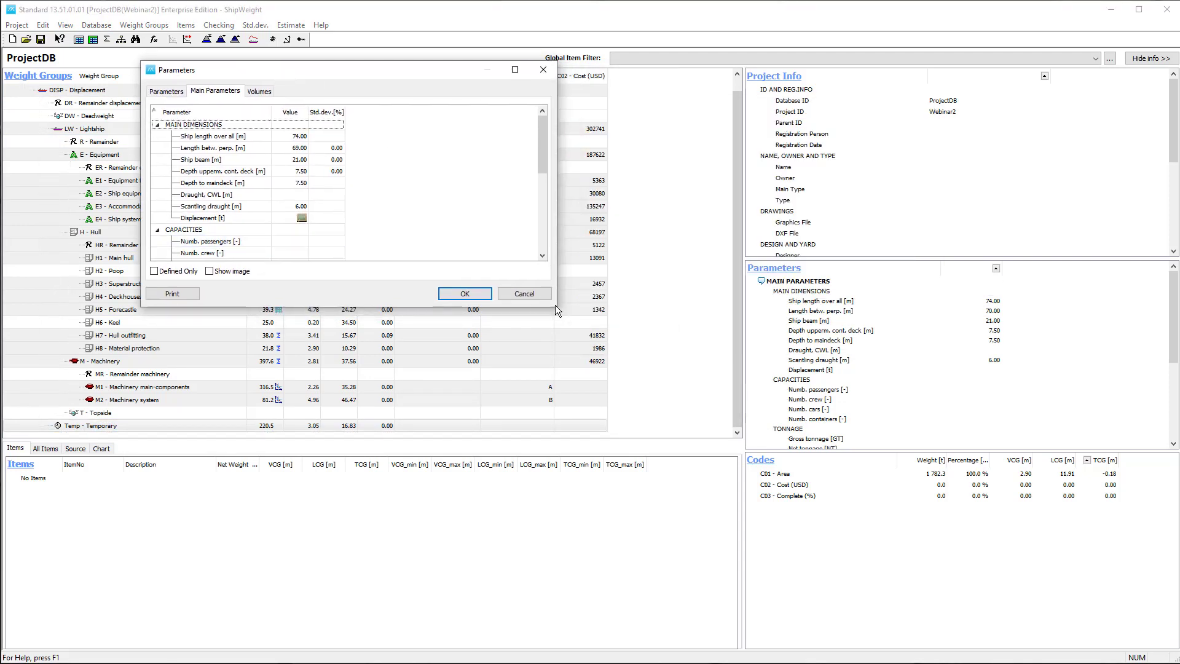
pyautogui.moveTo(555, 309); pyautogui.dragTo(815, 565)
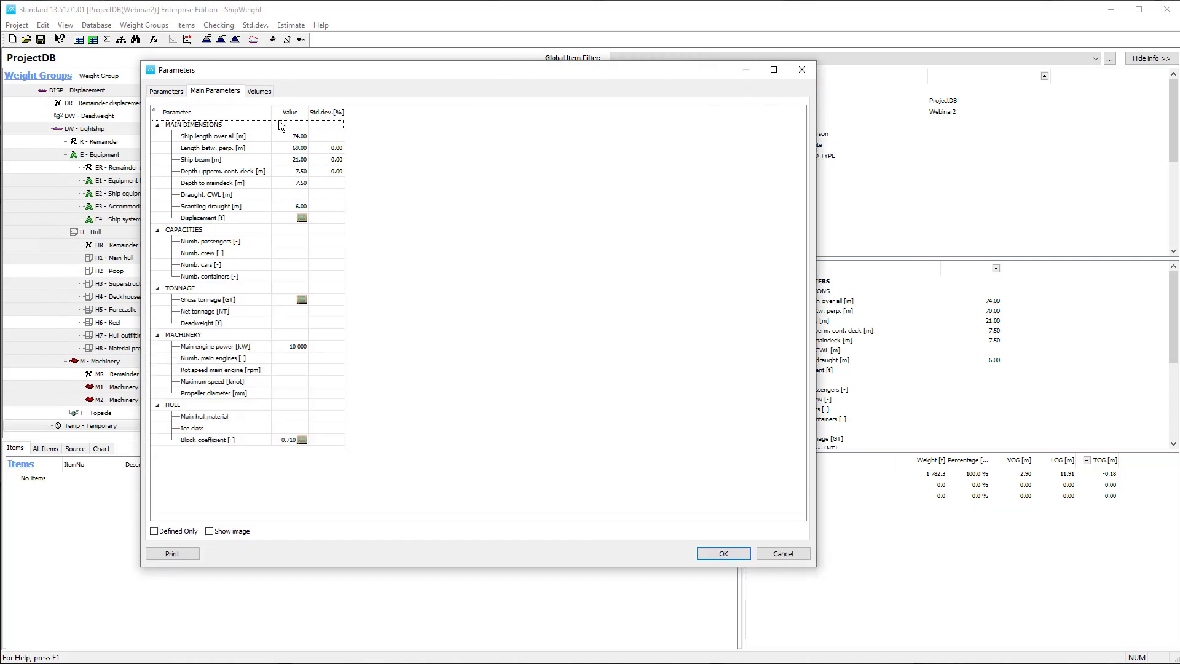
pyautogui.click(171, 92)
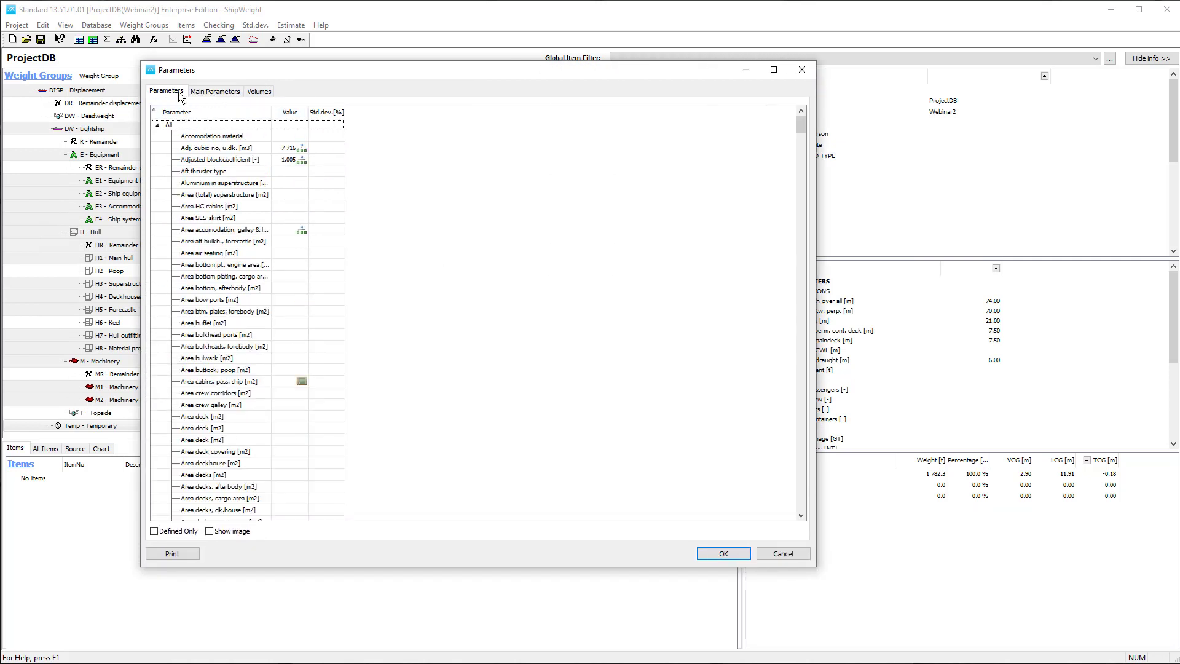
pyautogui.doubleClick(272, 116)
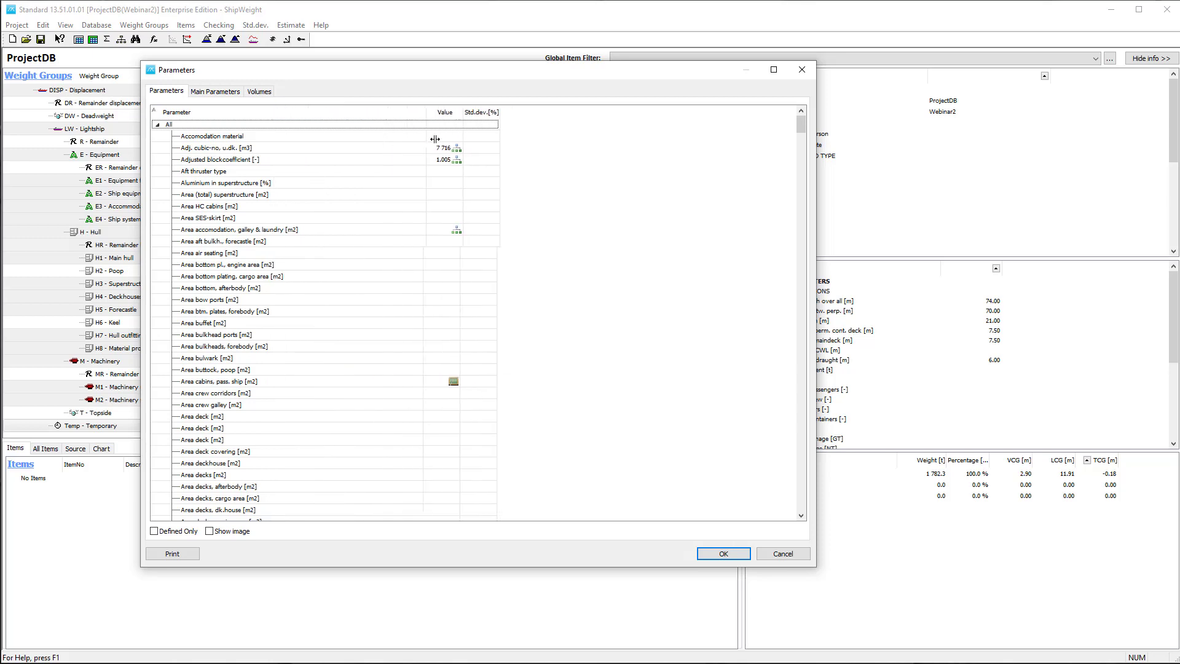
pyautogui.moveTo(802, 119); pyautogui.dragTo(772, 282)
pyautogui.click(338, 403)
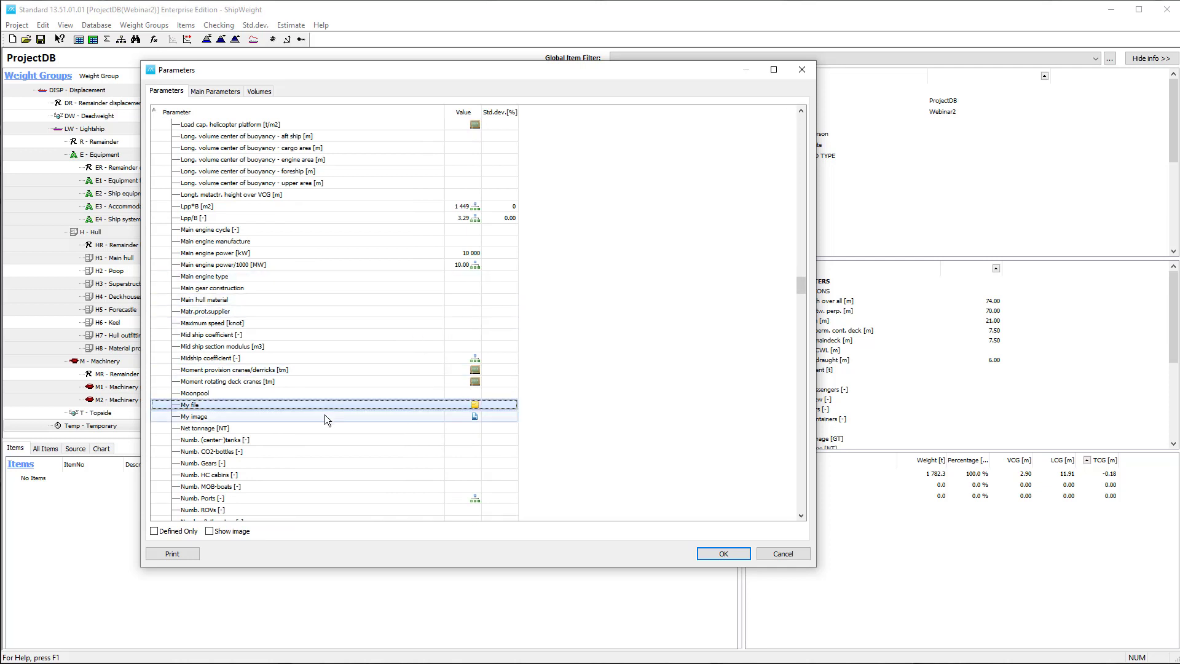
pyautogui.click(324, 415)
pyautogui.click(318, 405)
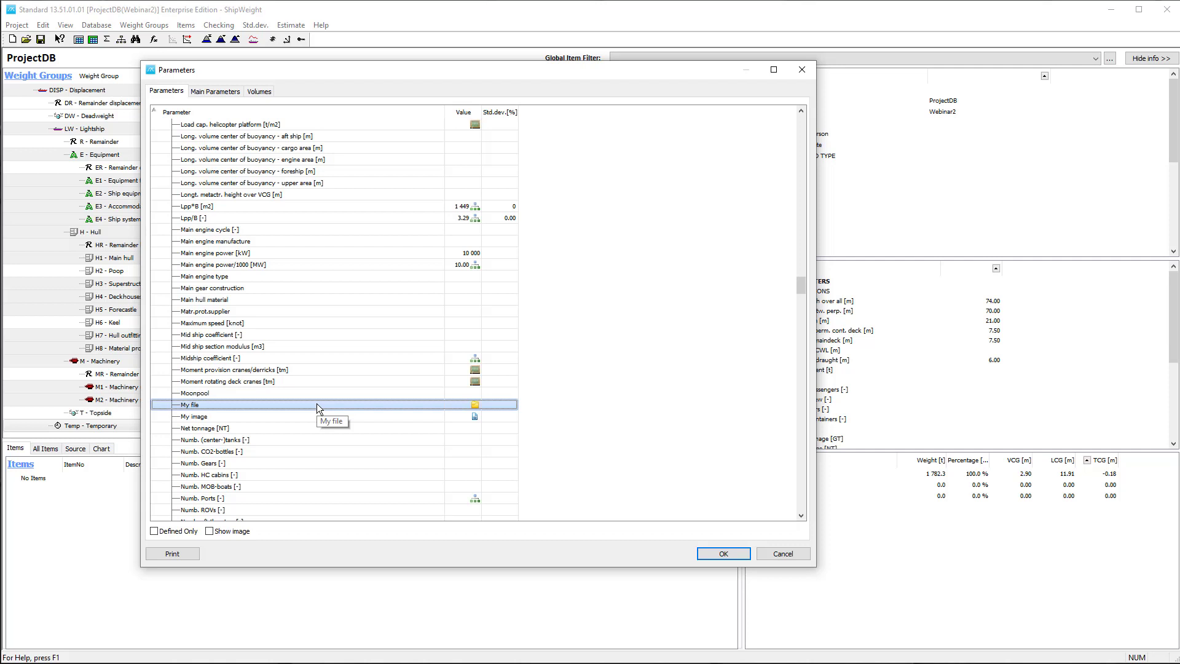
# Widen the Value column and assign Test-rapport.pdf to the My file parameter
pyautogui.moveTo(481, 108); pyautogui.dragTo(585, 107)
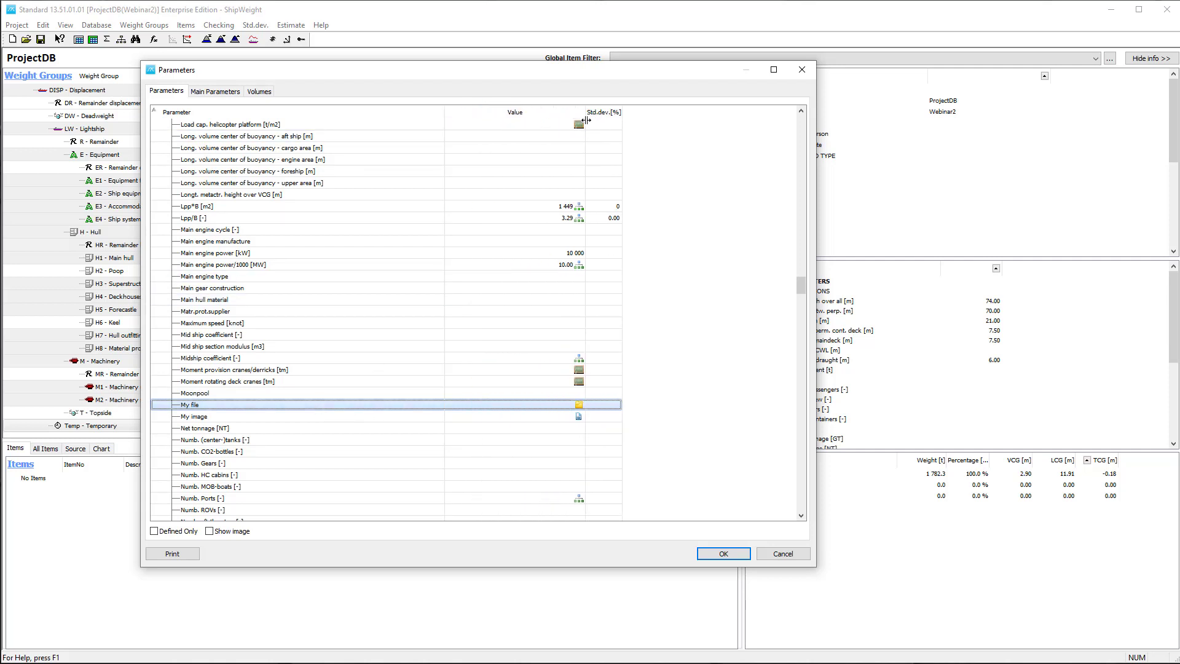
pyautogui.click(578, 407)
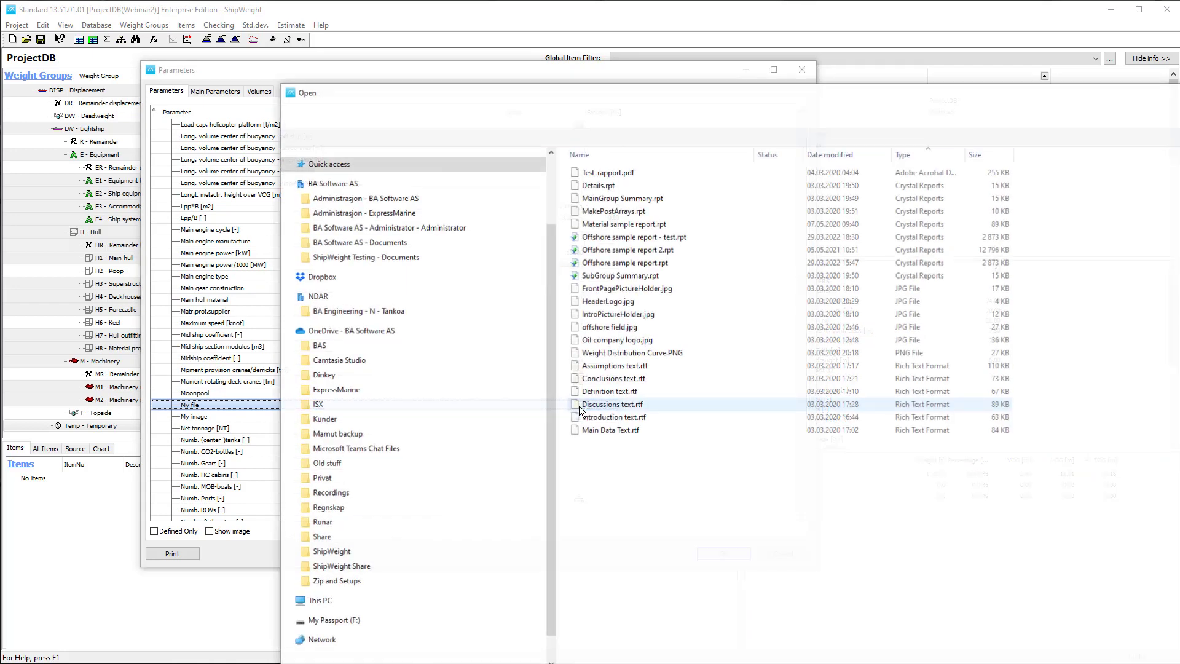
pyautogui.moveTo(652, 90); pyautogui.dragTo(519, 1)
pyautogui.click(499, 68)
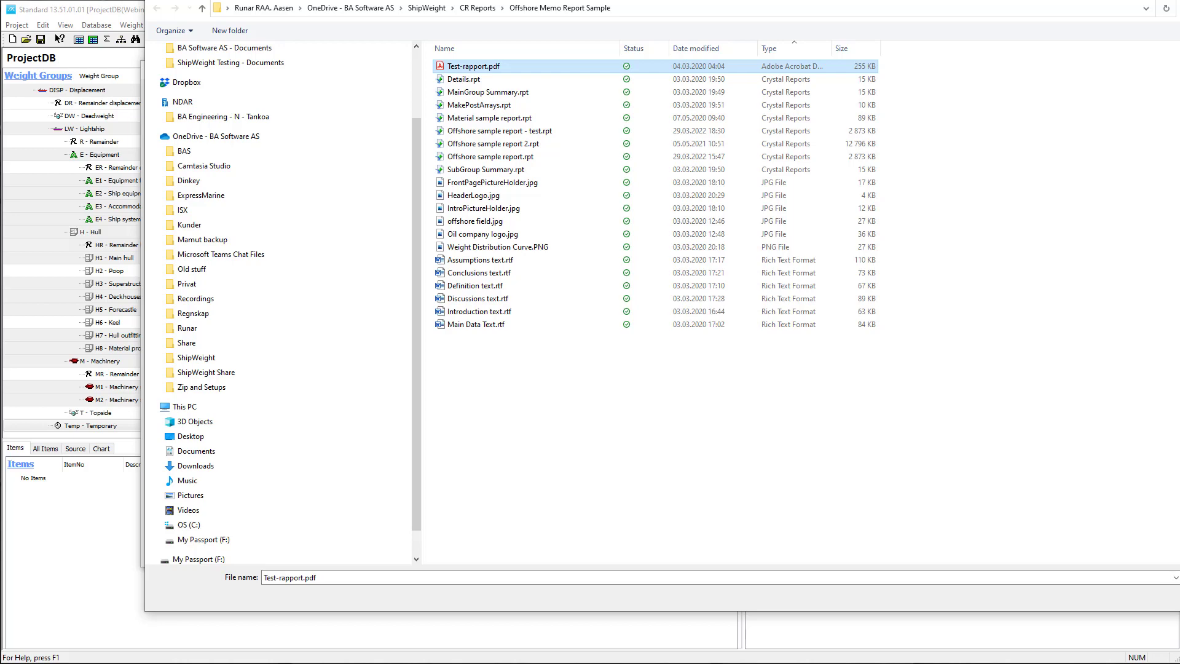
pyautogui.press('Return')
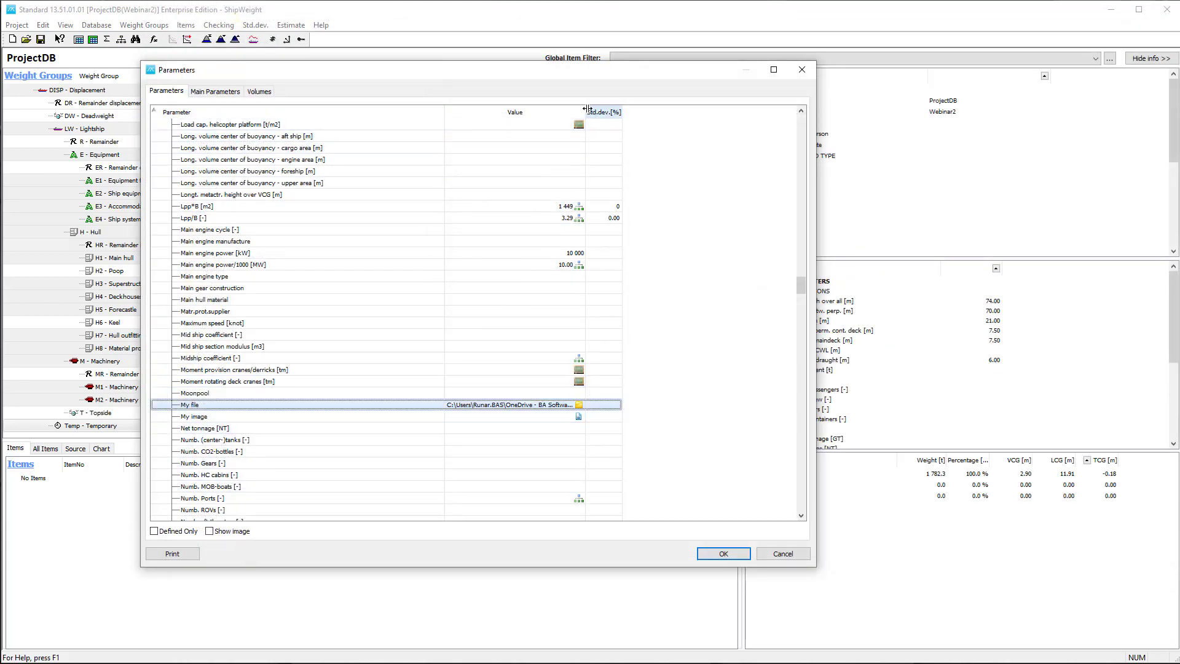
pyautogui.moveTo(586, 121); pyautogui.dragTo(624, 140)
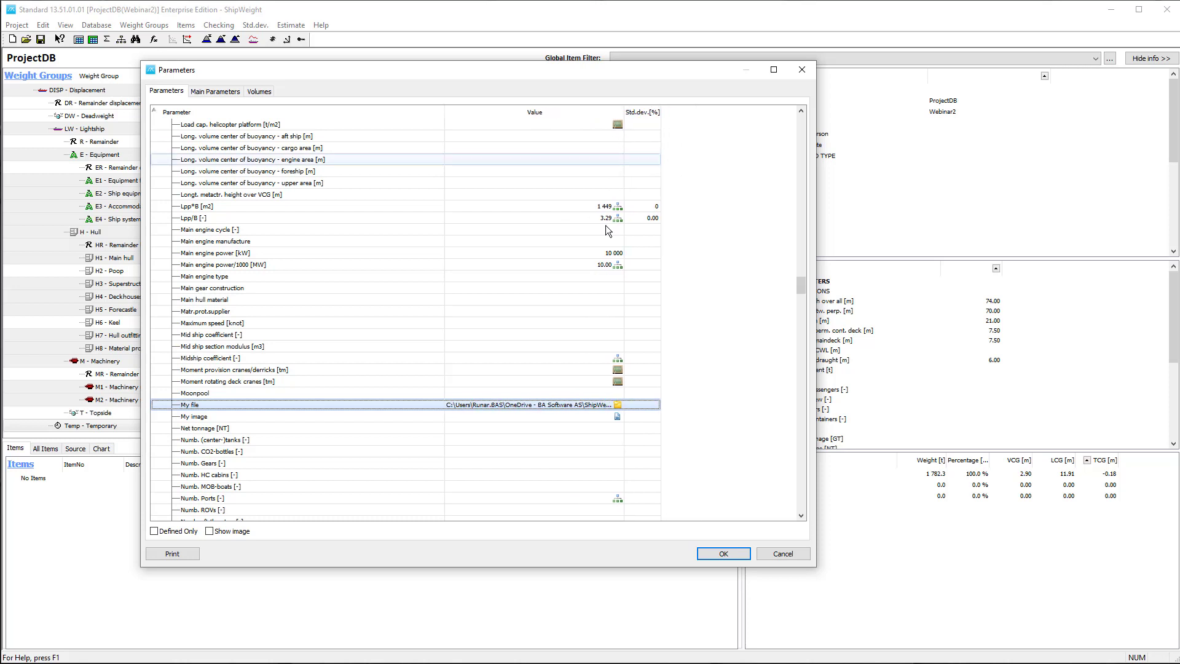
pyautogui.click(351, 413)
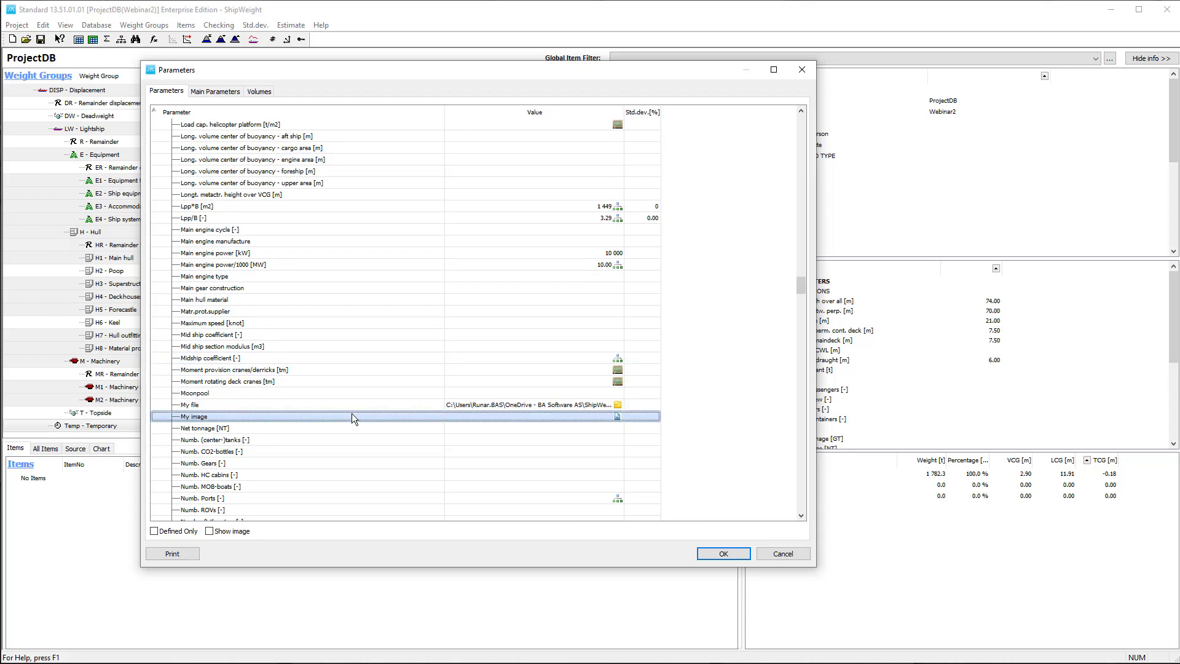
pyautogui.click(618, 416)
pyautogui.moveTo(525, 225); pyautogui.dragTo(472, 135)
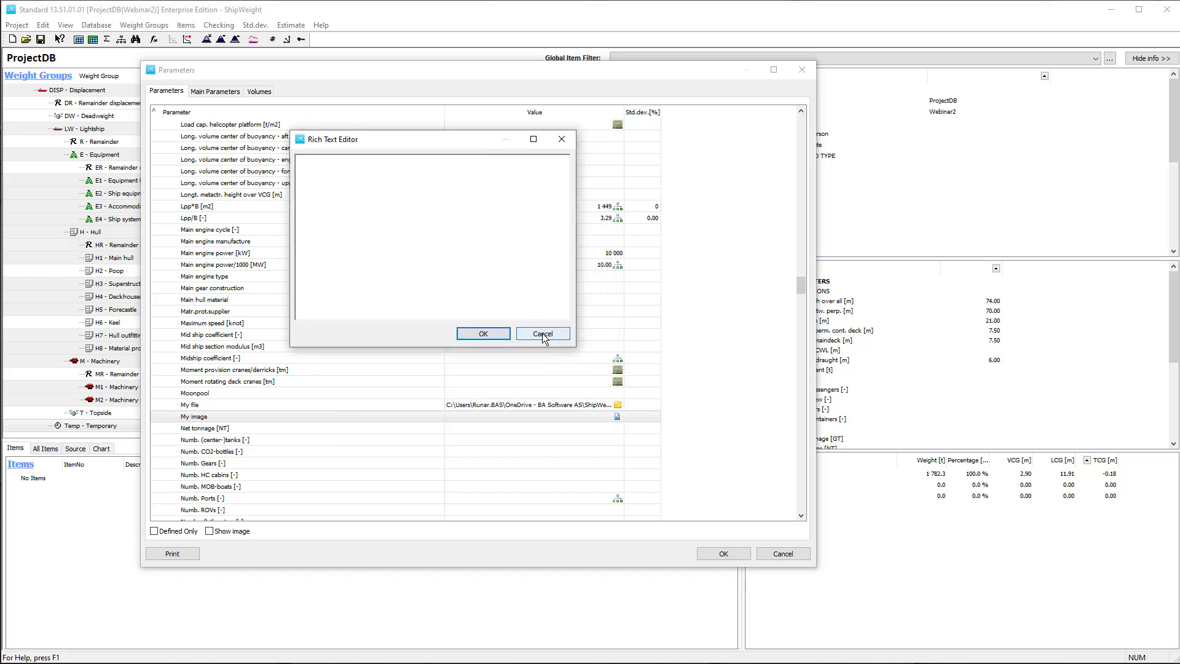
pyautogui.click(543, 333)
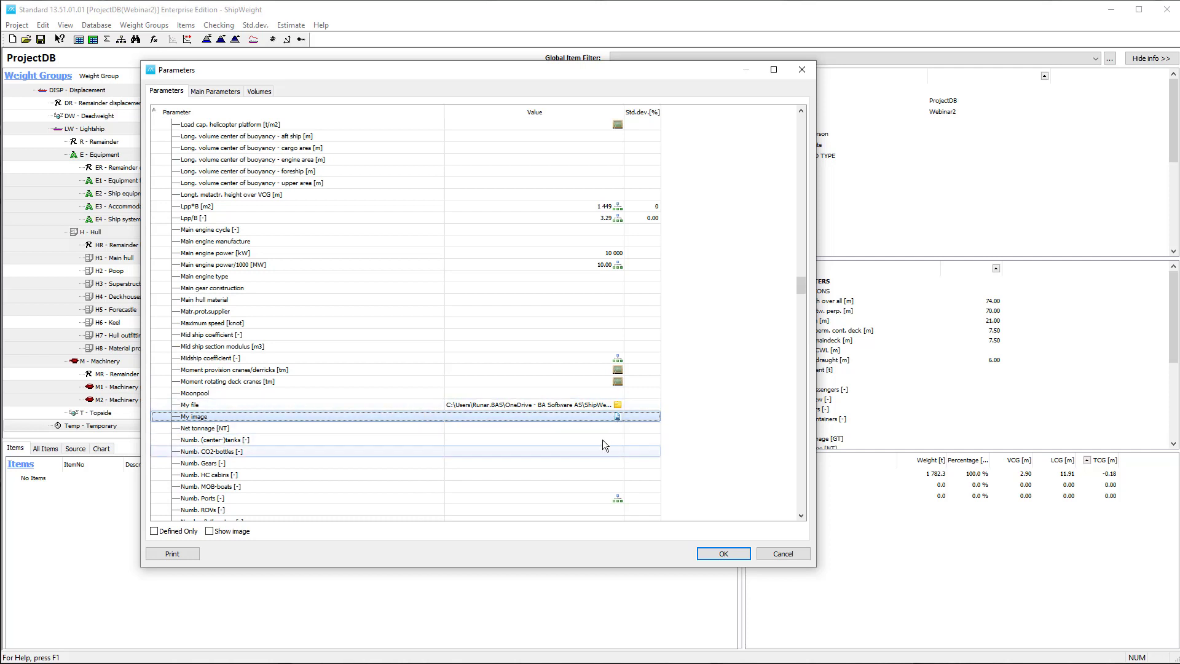
# Open the rich text editor for the My image parameter and enlarge its window
pyautogui.click(618, 418)
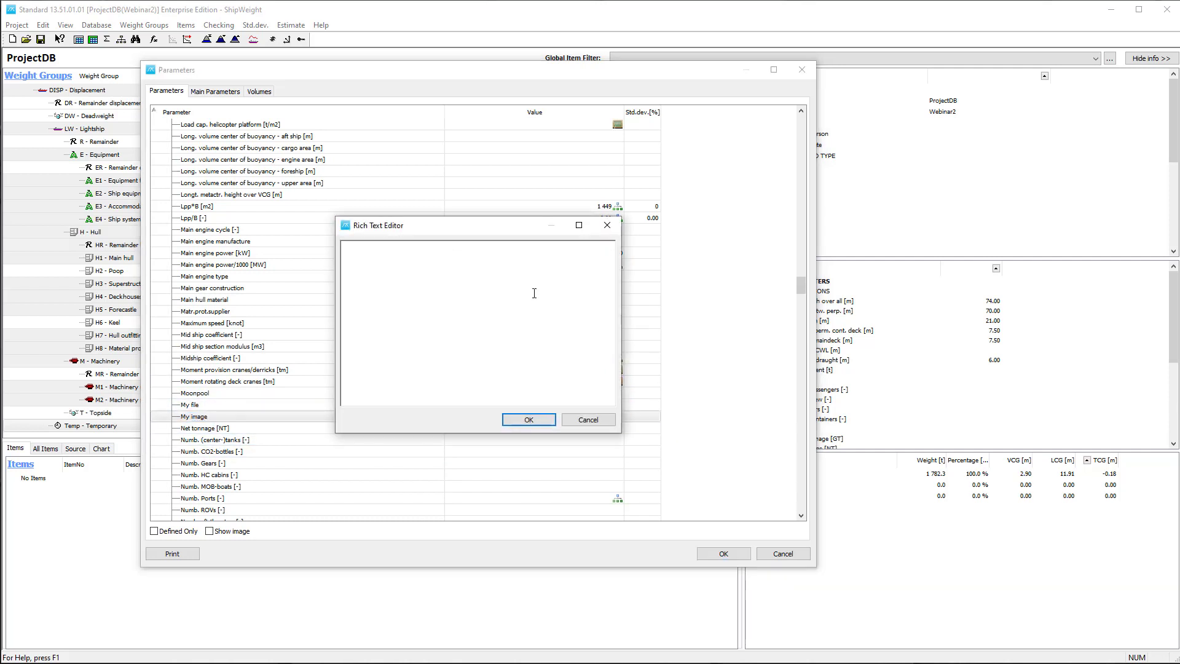
pyautogui.moveTo(471, 225); pyautogui.dragTo(392, 91)
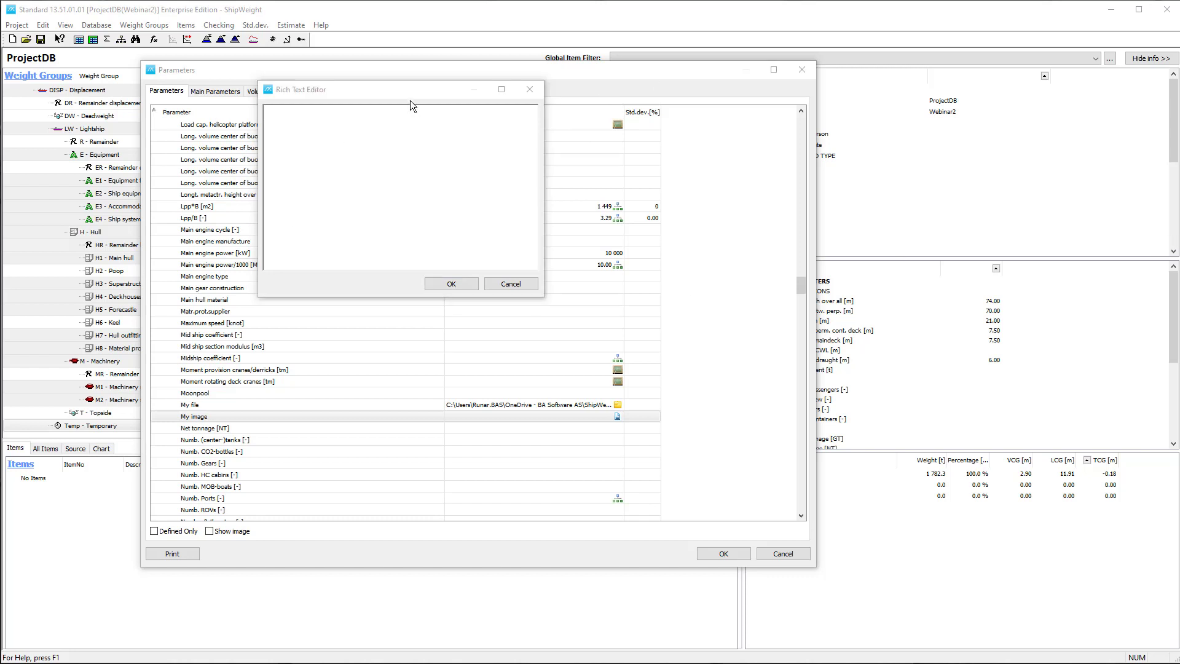
pyautogui.moveTo(408, 88); pyautogui.dragTo(314, 124)
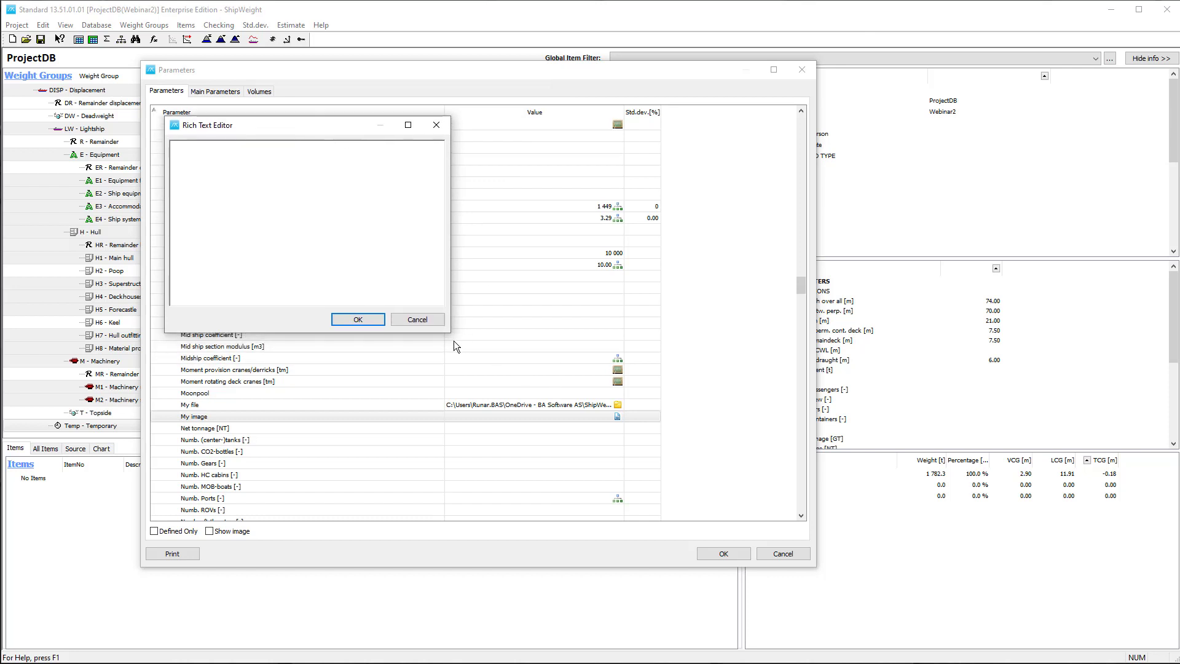
pyautogui.moveTo(449, 334); pyautogui.dragTo(601, 507)
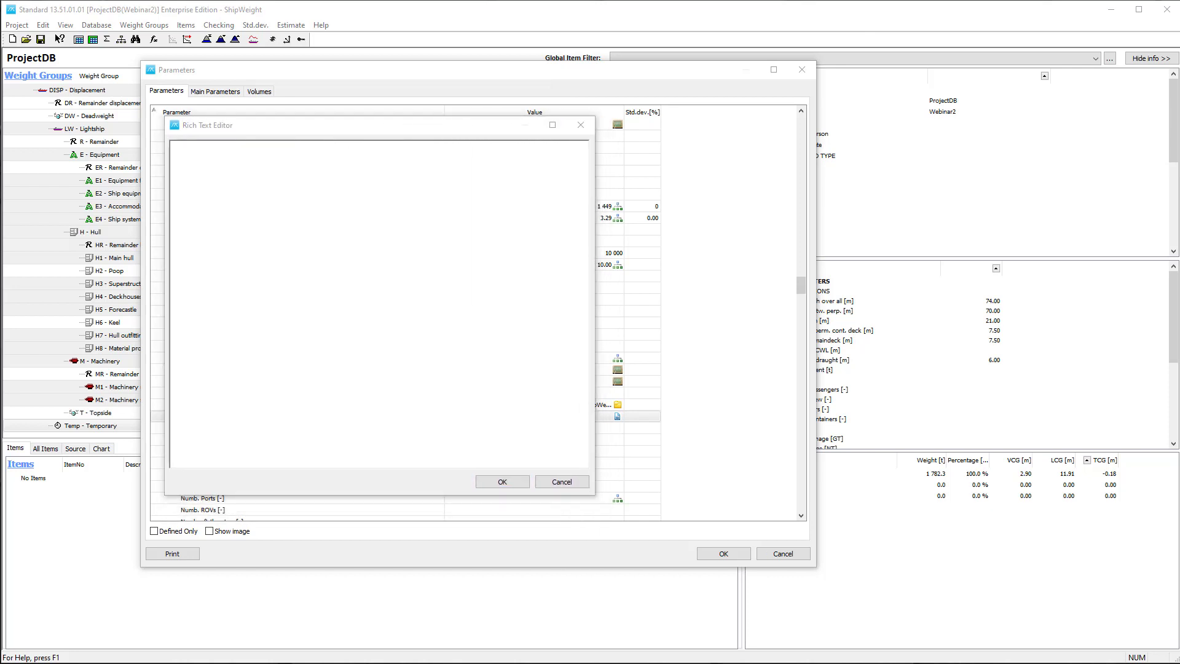
# In the Word document, write "Test" as Heading 1, followed by the lines "Adfgadfg" and, in red, "Adgadfgadfg"
pyautogui.click(677, 126)
pyautogui.write('Test')
pyautogui.press('Return')
pyautogui.write('adfgadfg')
pyautogui.press('Return')
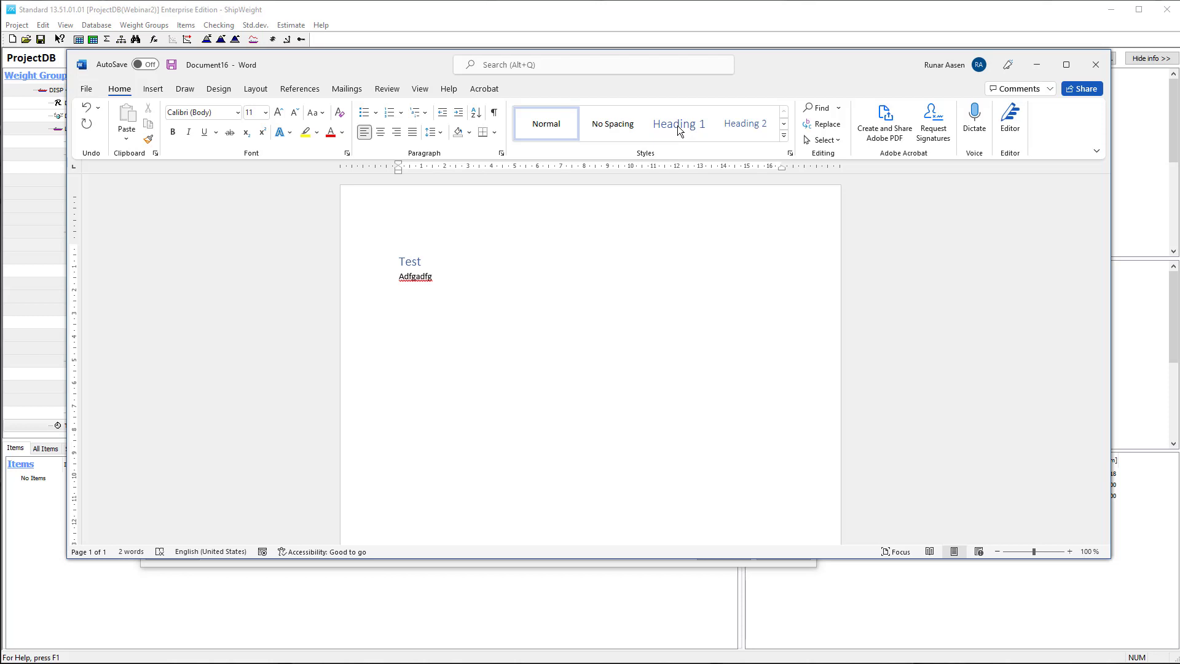
pyautogui.click(332, 137)
pyautogui.write('adgadfgadfg')
pyautogui.press('Return')
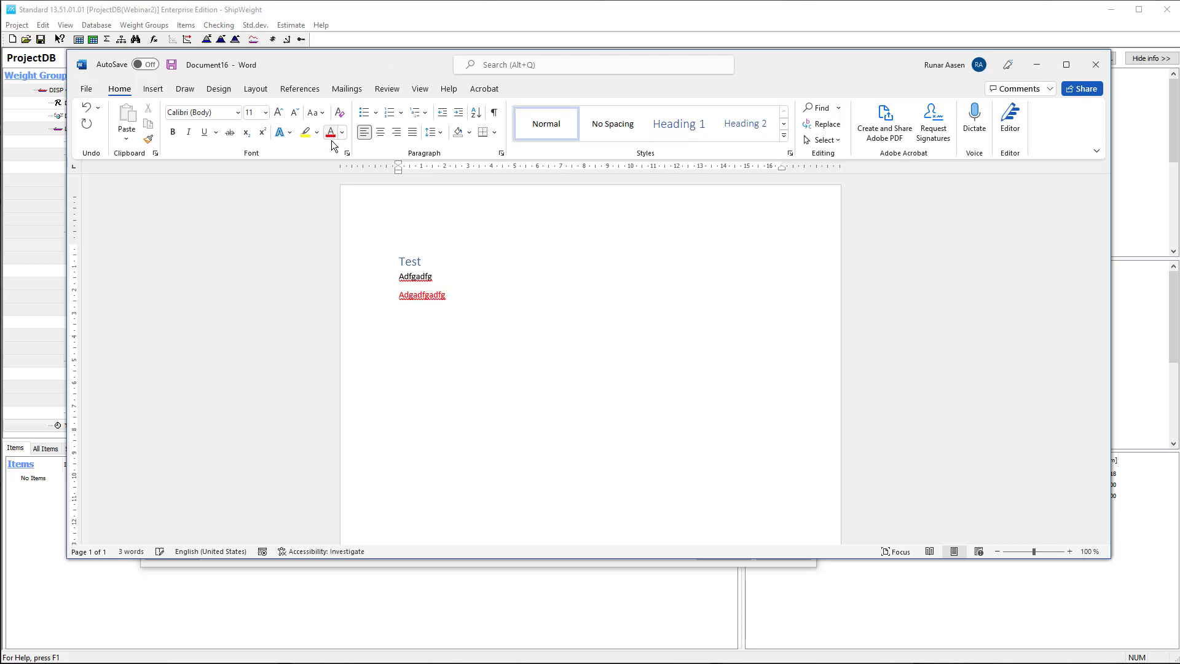
# Copy all three formatted Word lines into the My image rich text value in ShipWeight, save it, and reopen it to check the formatting
pyautogui.doubleClick(449, 296)
pyautogui.click(469, 302)
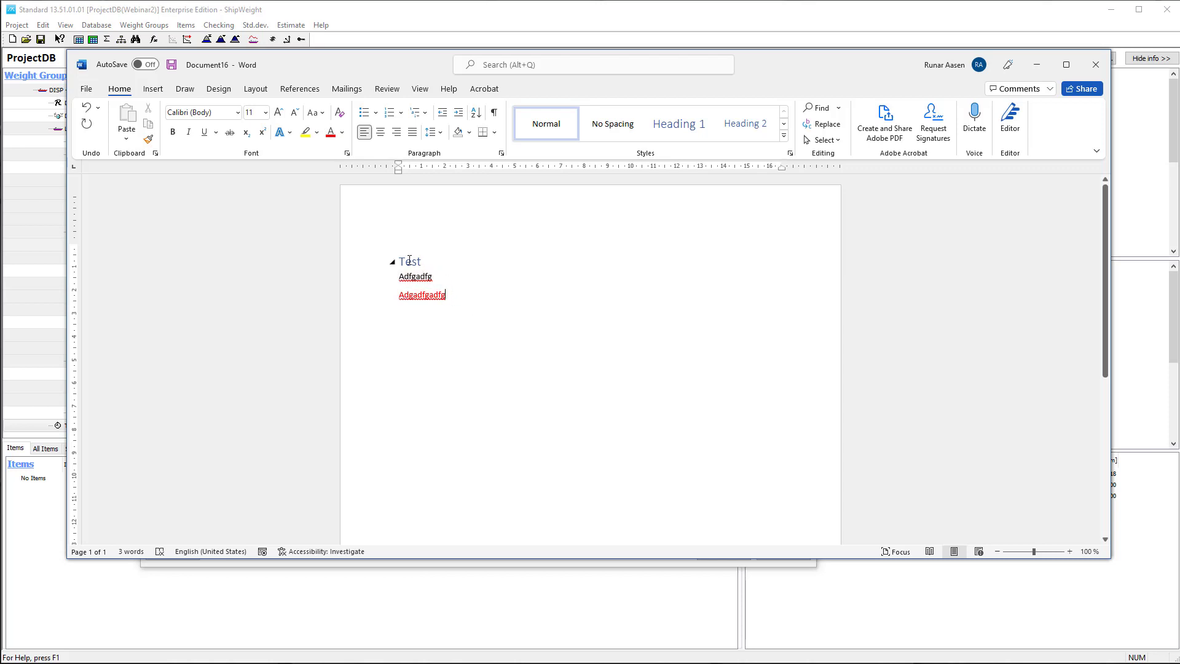
pyautogui.moveTo(397, 261); pyautogui.dragTo(477, 303)
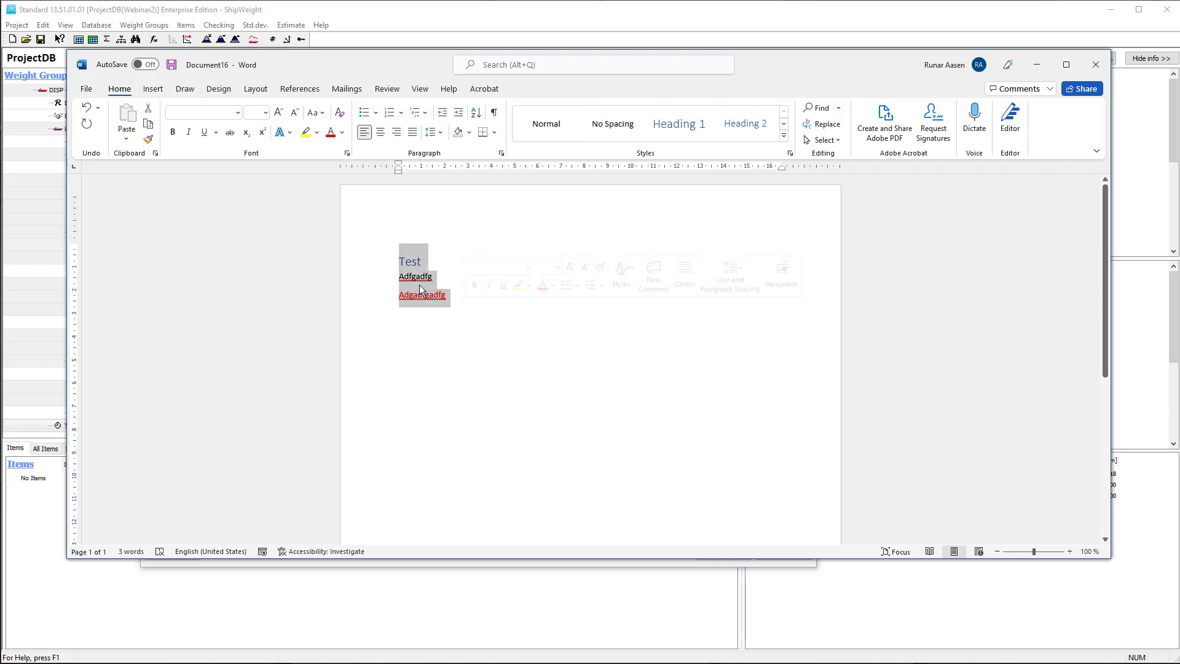
pyautogui.rightClick(421, 284)
pyautogui.click(453, 311)
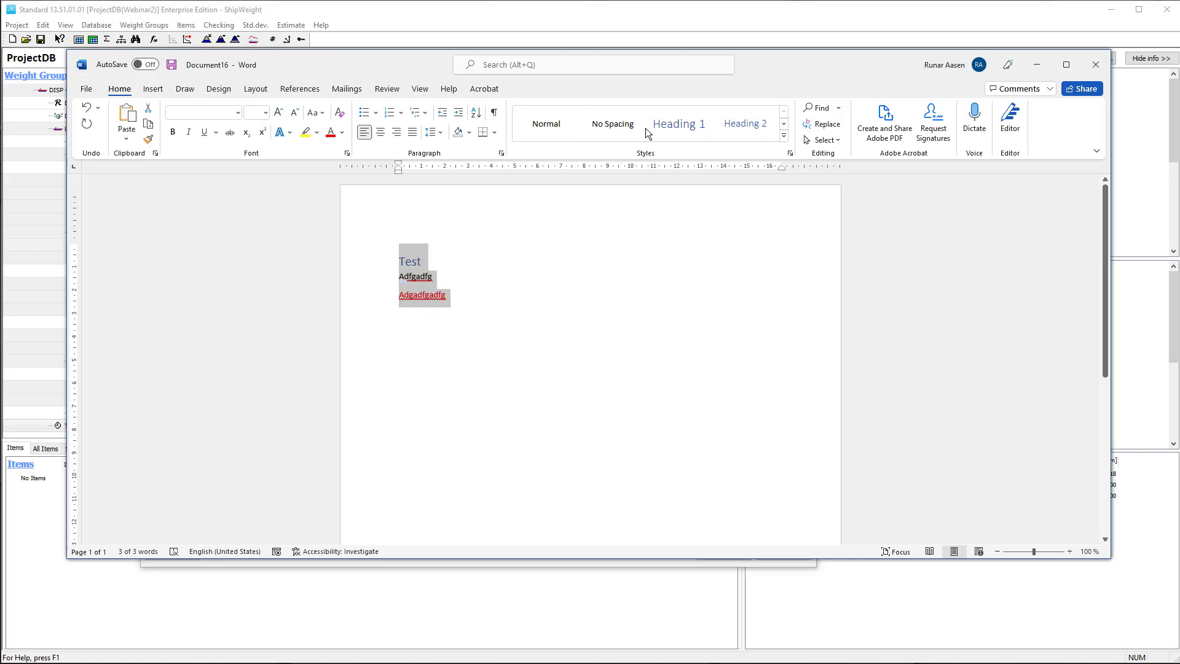
pyautogui.click(1042, 68)
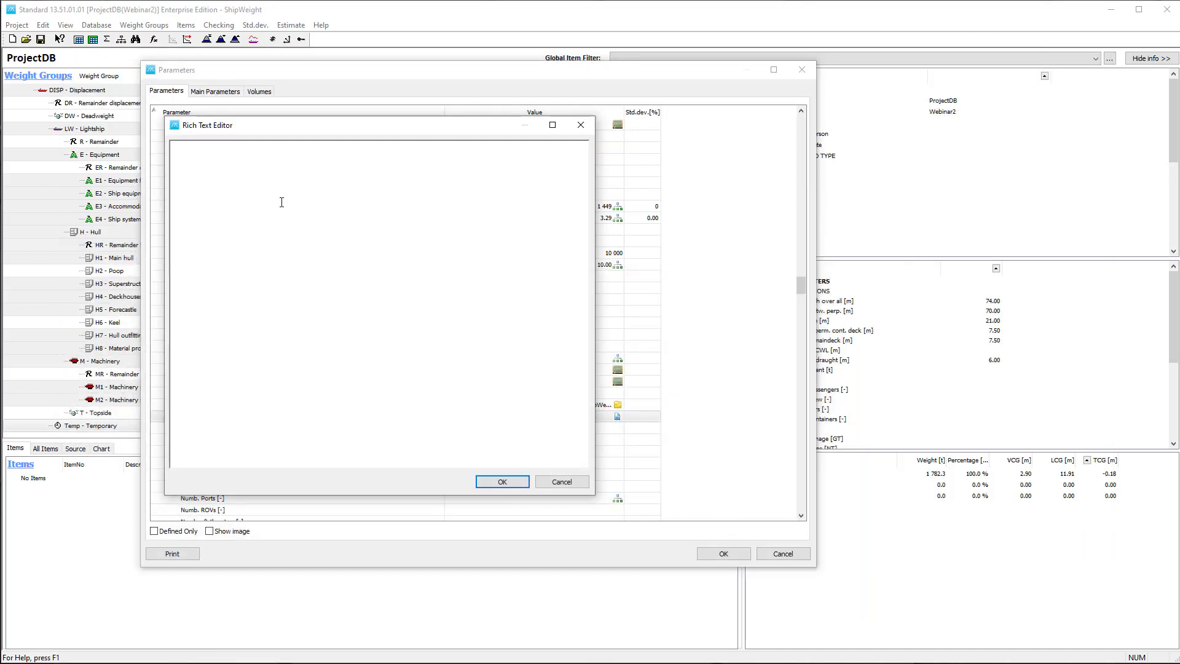
pyautogui.hotkey('ctrl', 'v')
pyautogui.click(498, 485)
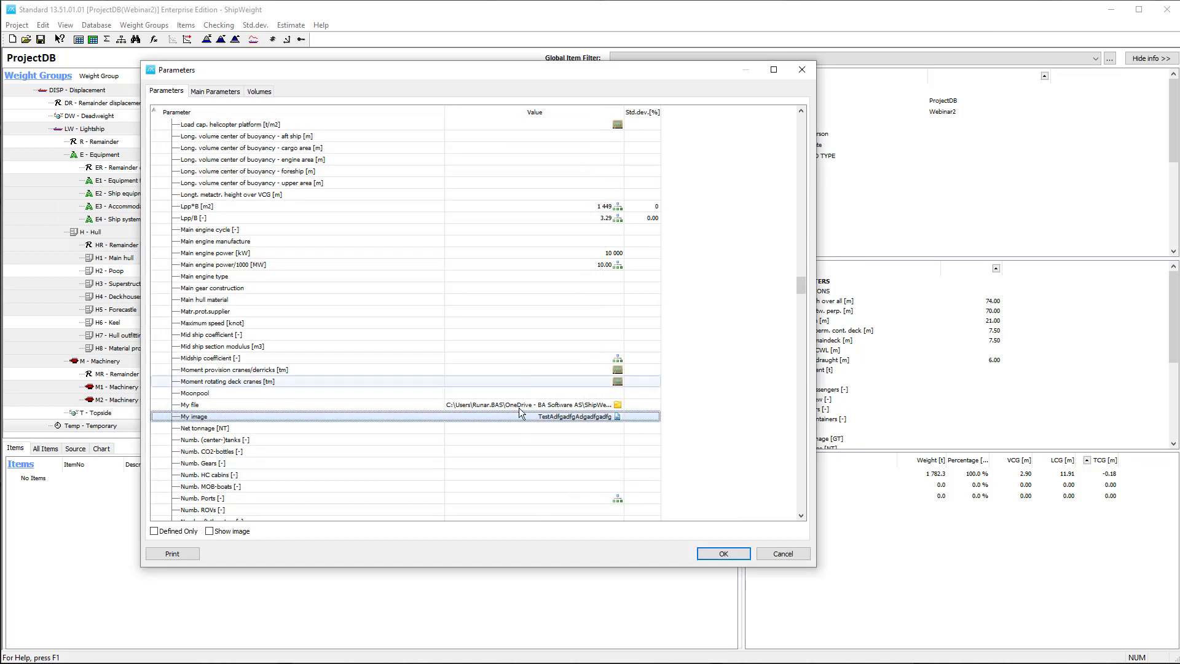
pyautogui.click(618, 417)
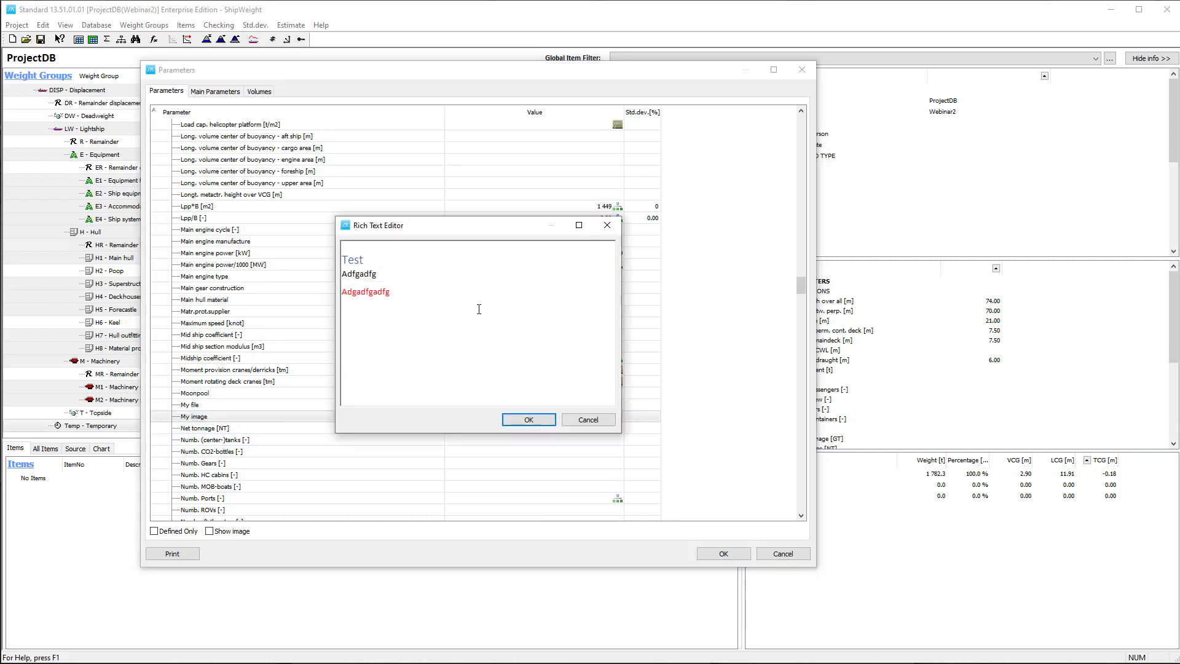
pyautogui.click(519, 420)
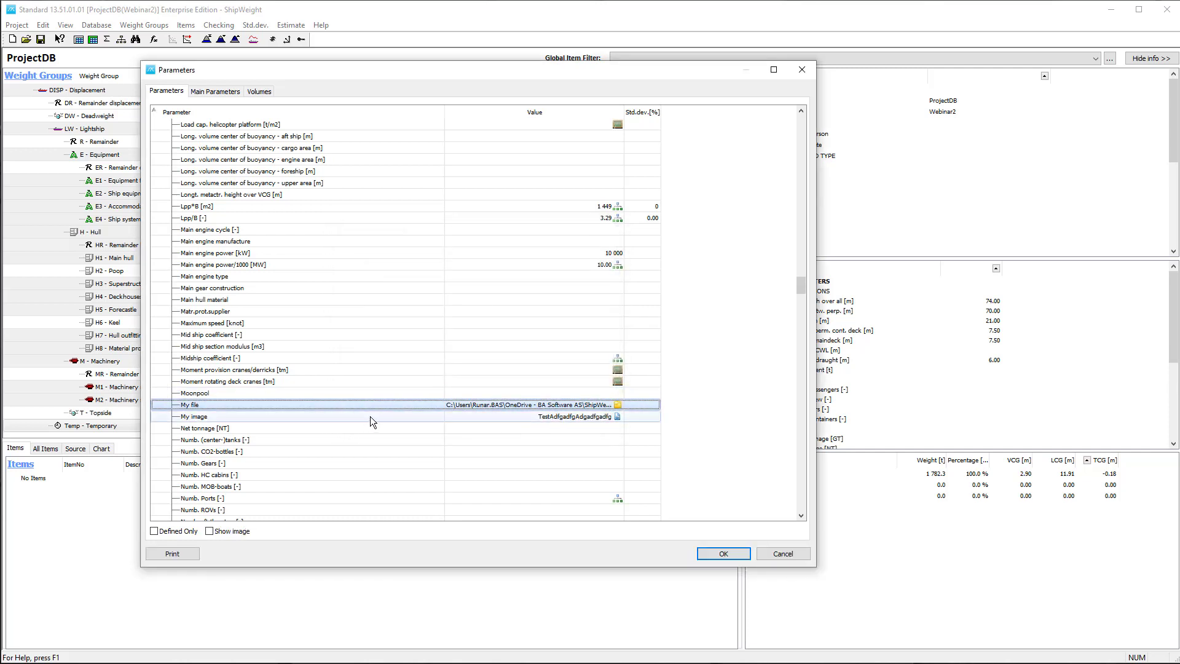
# Close the project parameters without keeping the edits and open the administrator's parameter definitions
pyautogui.click(371, 404)
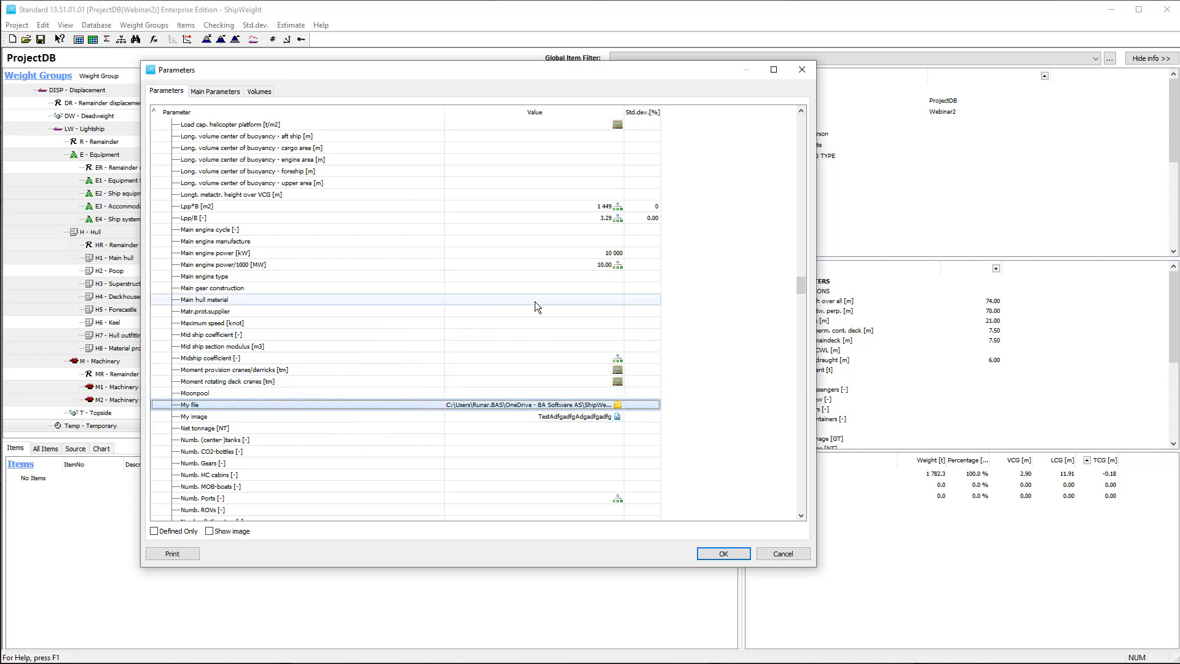
pyautogui.click(776, 554)
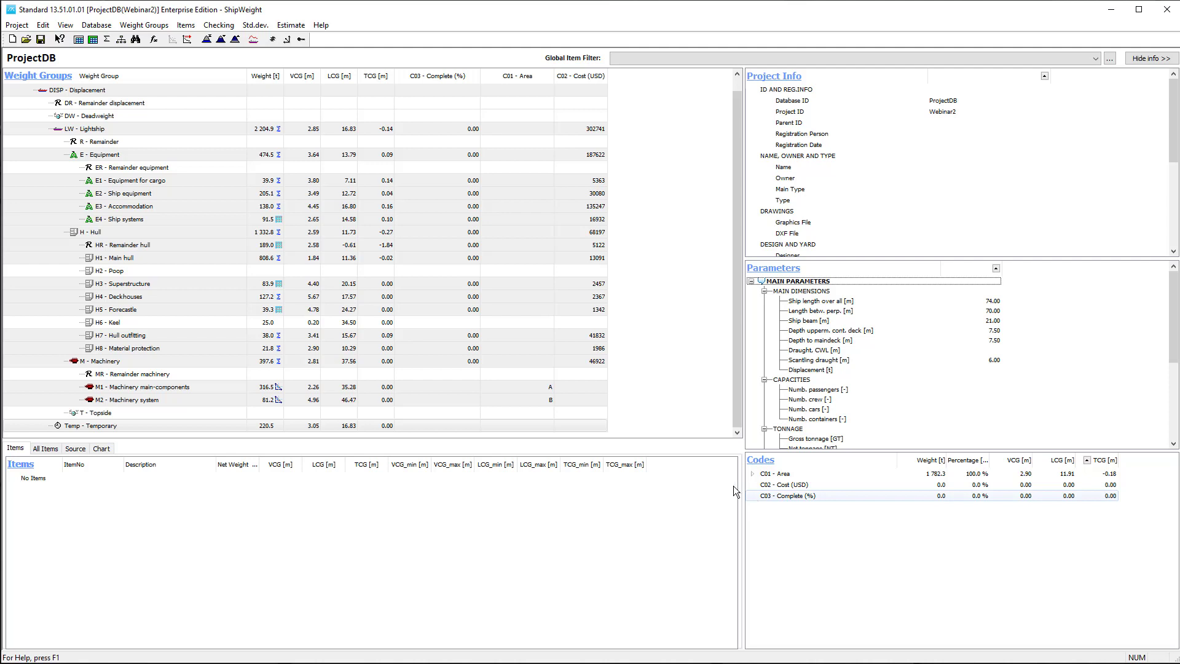
pyautogui.click(105, 28)
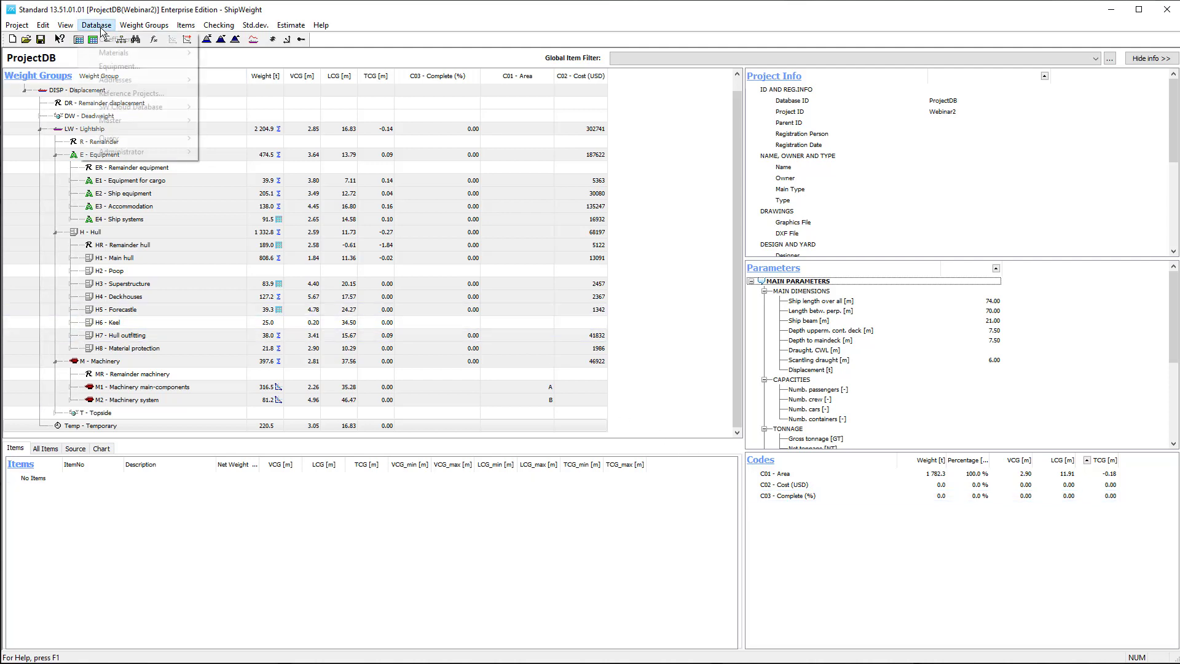
pyautogui.moveTo(125, 153)
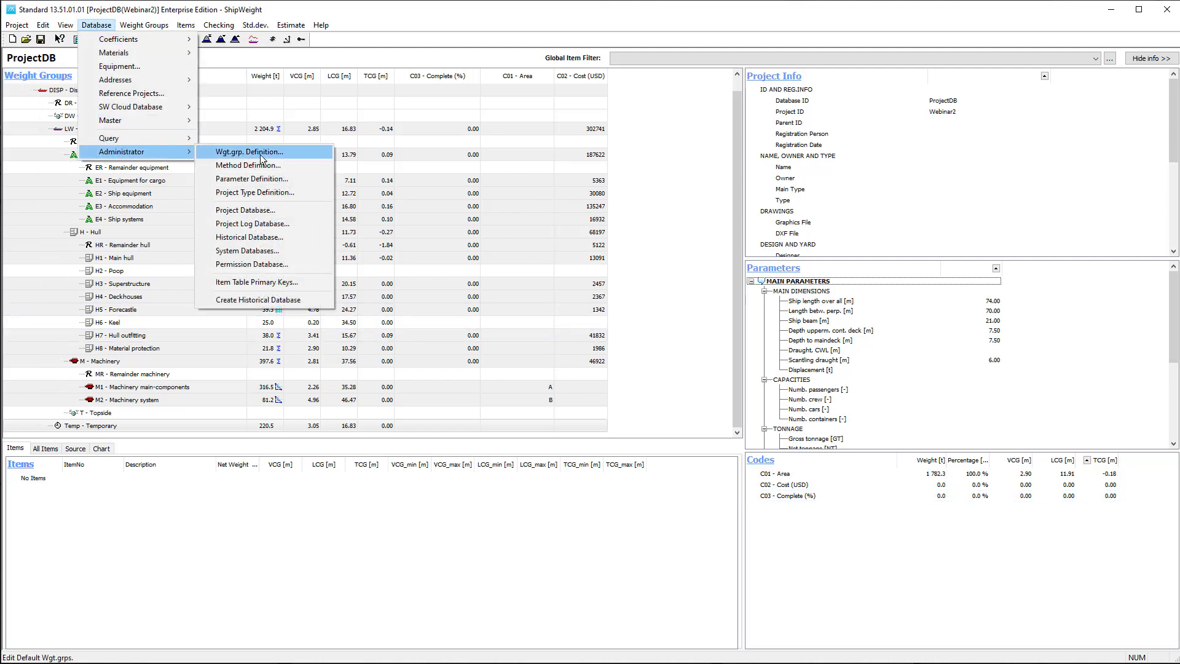
pyautogui.click(280, 179)
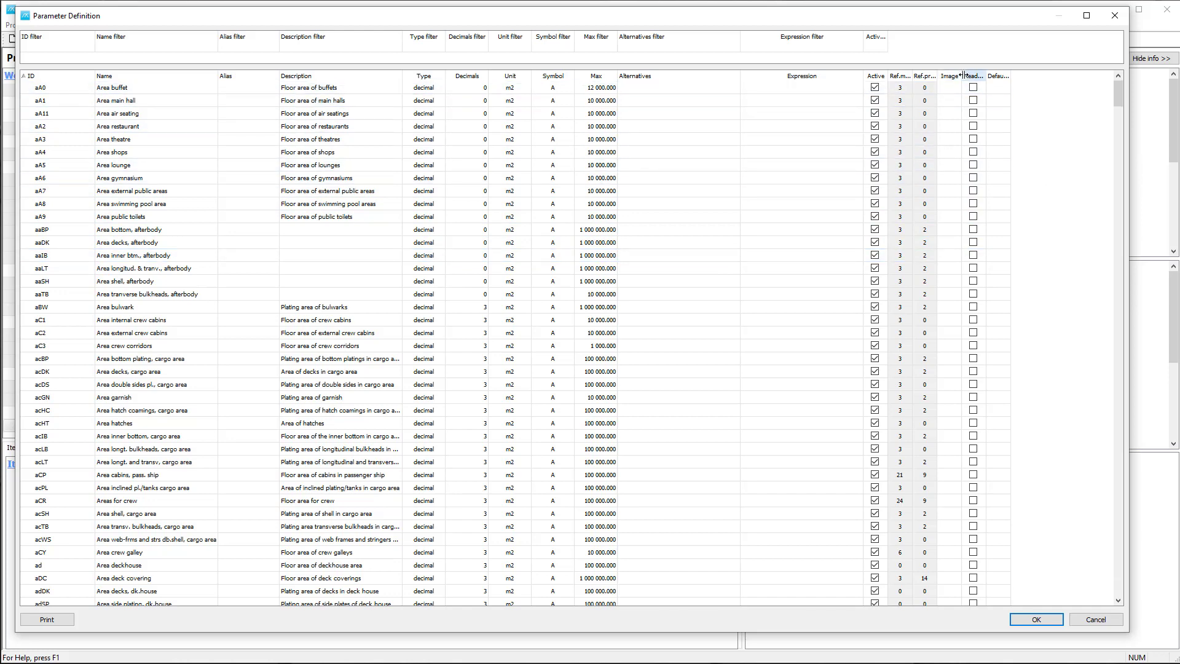
# Widen the Image column, sort the parameter definitions by name in descending order, and select Volume superstructure
pyautogui.moveTo(962, 76); pyautogui.dragTo(1012, 81)
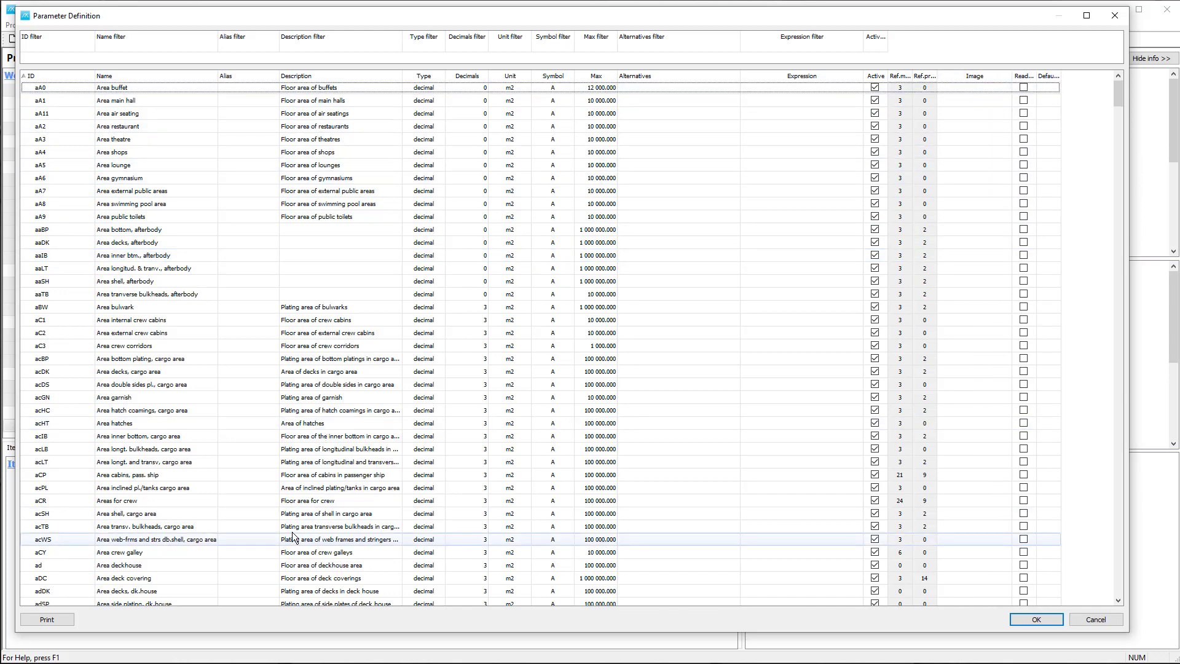
pyautogui.scroll(-20, 185, 489)
pyautogui.scroll(-20, 180, 488)
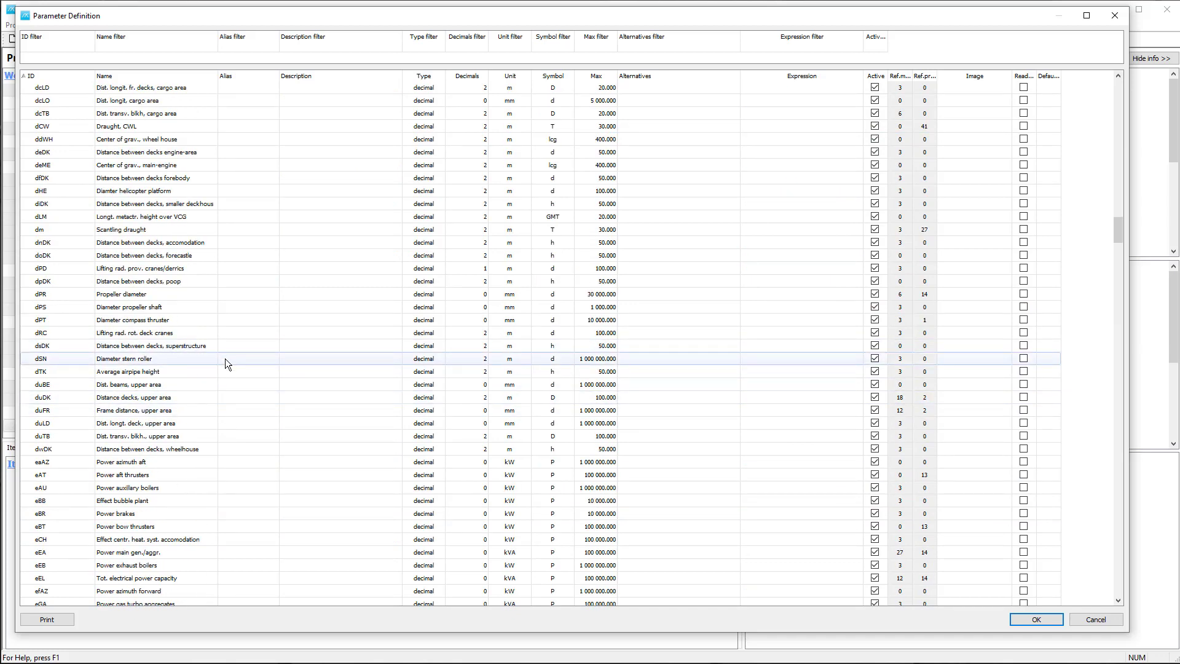
pyautogui.scroll(-20, 245, 411)
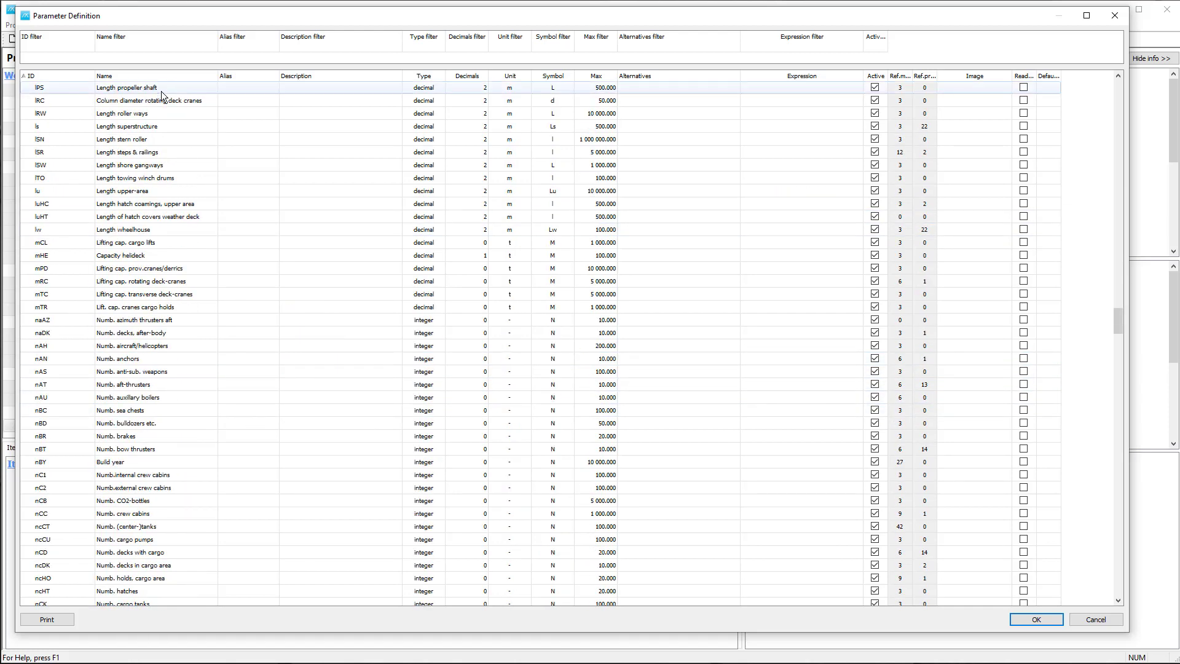
pyautogui.click(134, 80)
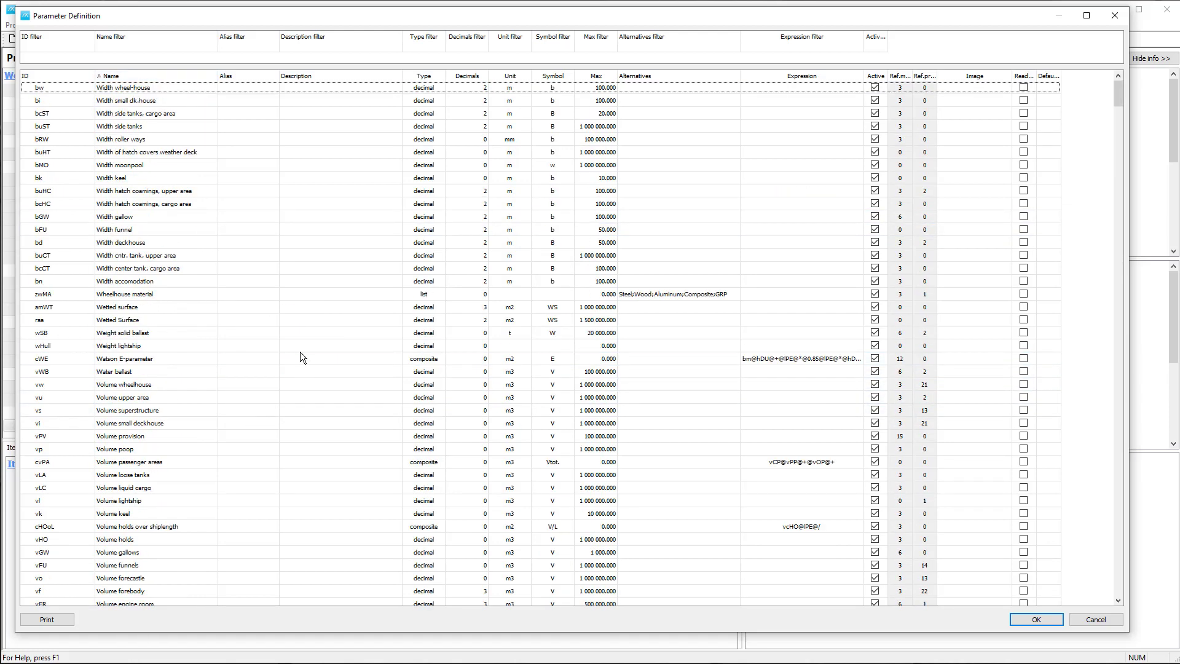
pyautogui.scroll(-20, 131, 212)
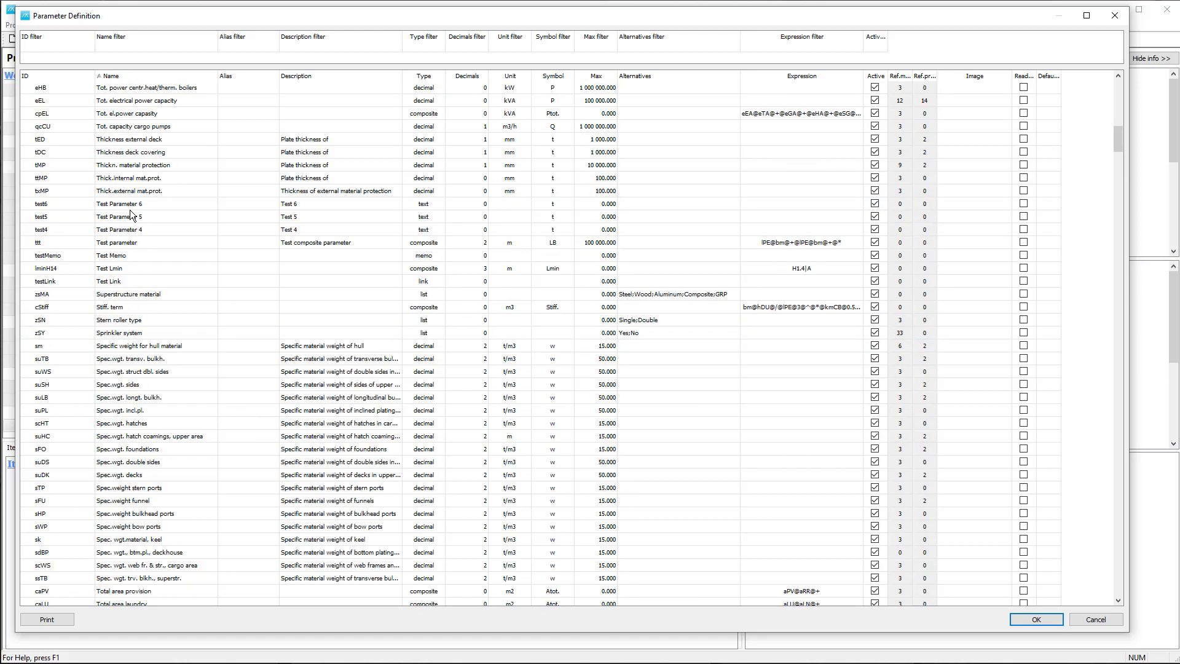
pyautogui.scroll(10, 125, 221)
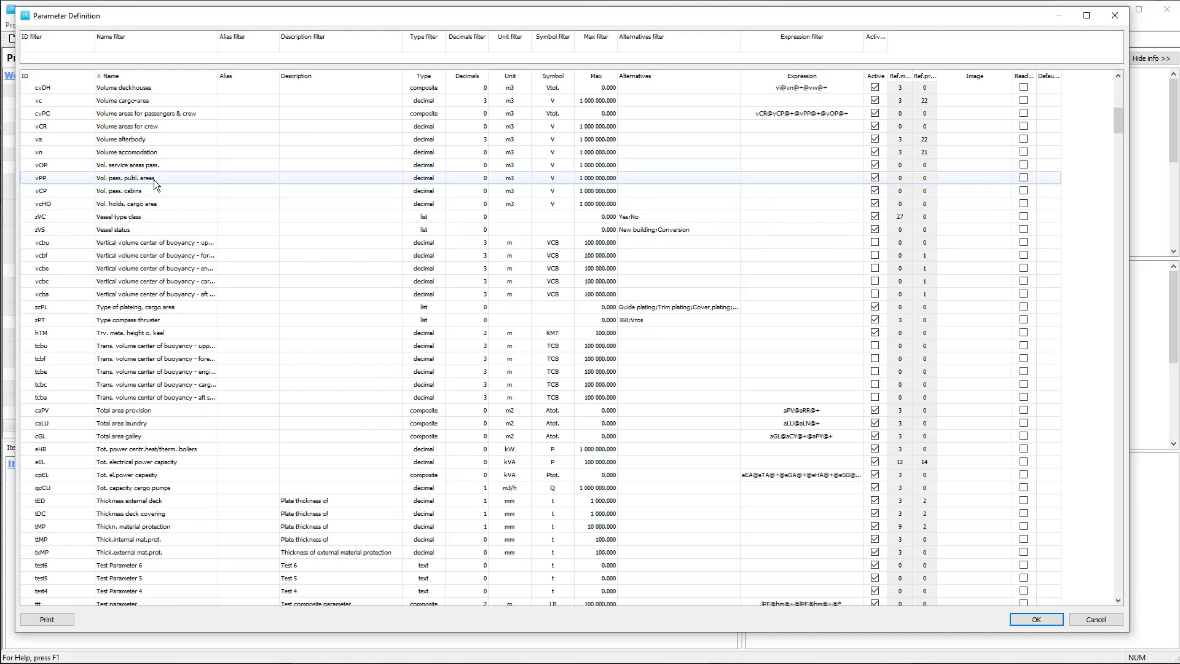
pyautogui.scroll(5, 148, 245)
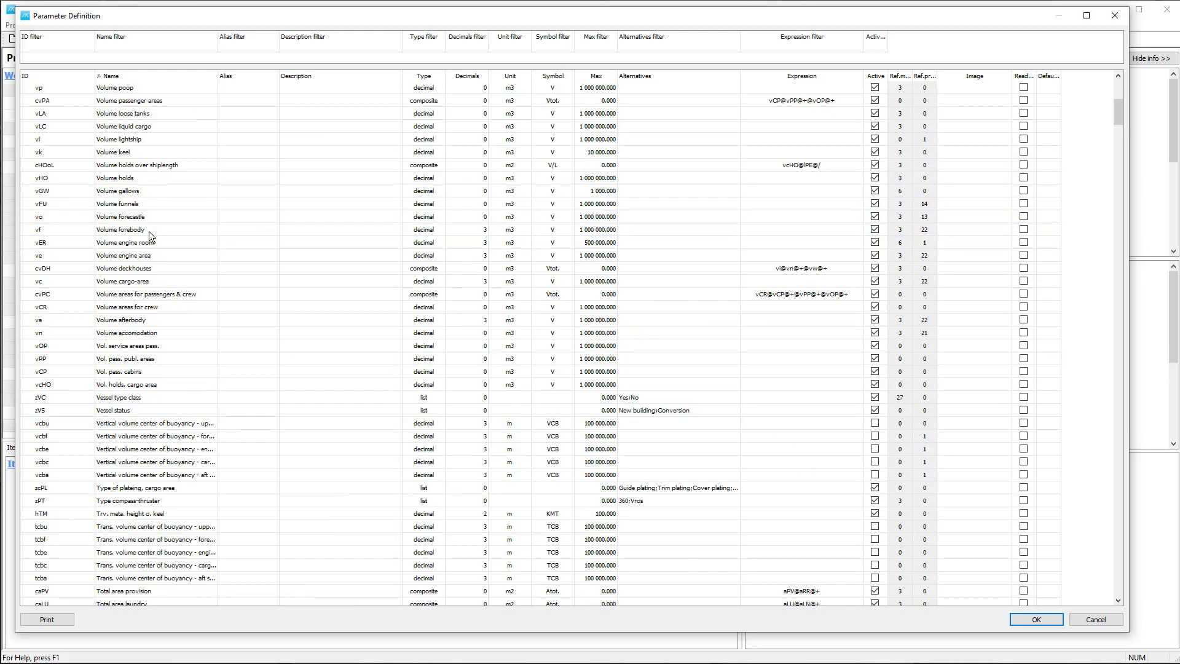
pyautogui.scroll(5, 149, 229)
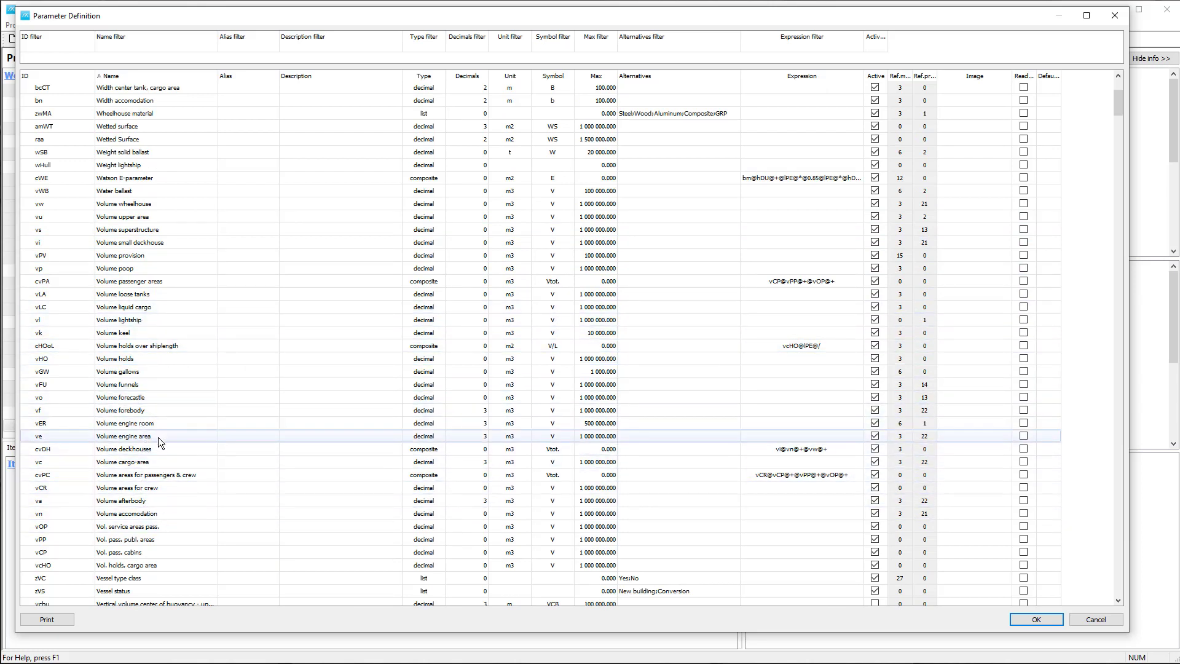
pyautogui.click(154, 229)
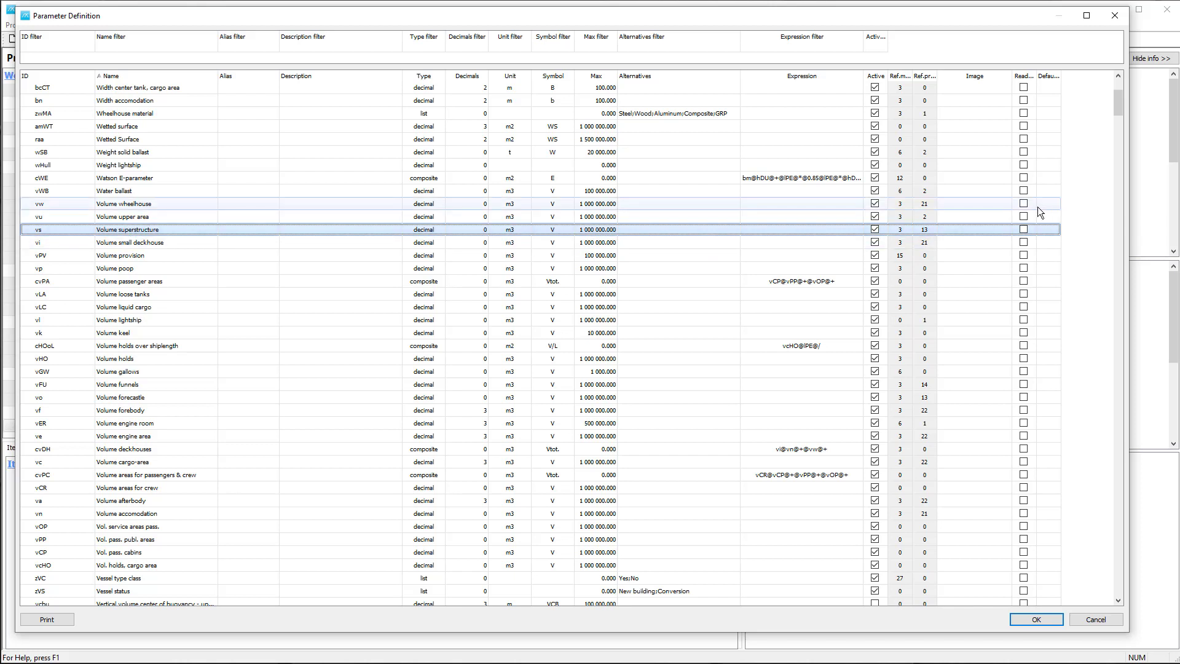
# Assign Superstructure.jpg from the ShipWeight > Webinar > Webinar march 2022 folder as the image of the Volume superstructure parameter
pyautogui.doubleClick(978, 230)
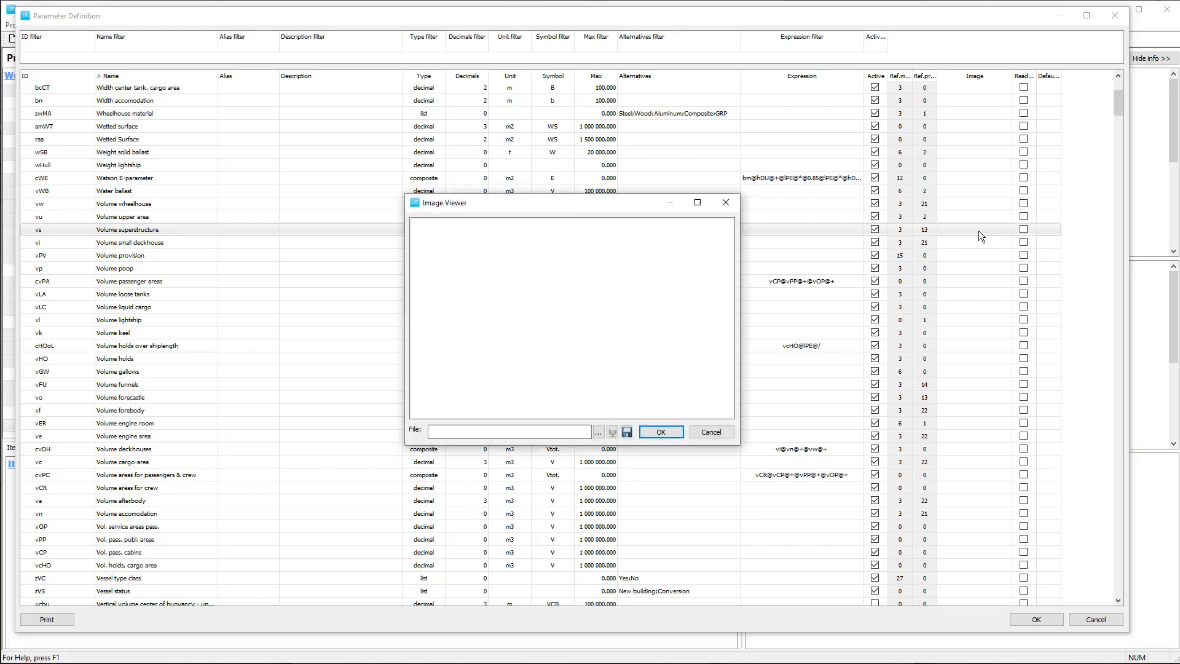
pyautogui.click(600, 432)
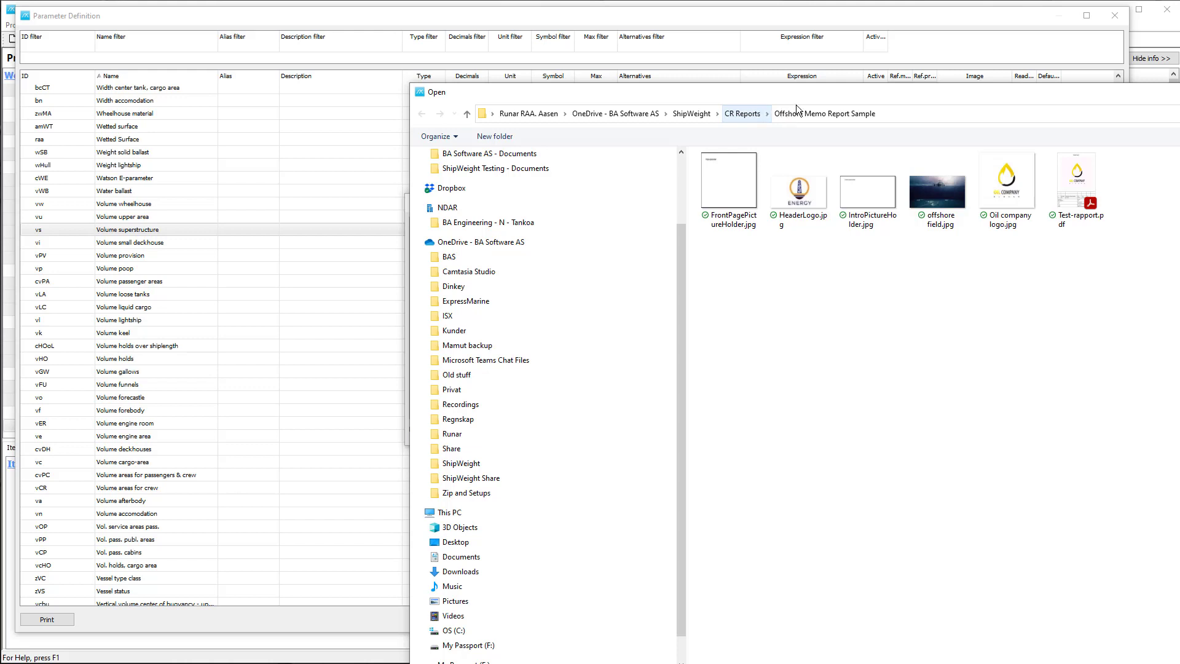
pyautogui.moveTo(806, 95); pyautogui.dragTo(582, 29)
pyautogui.click(513, 48)
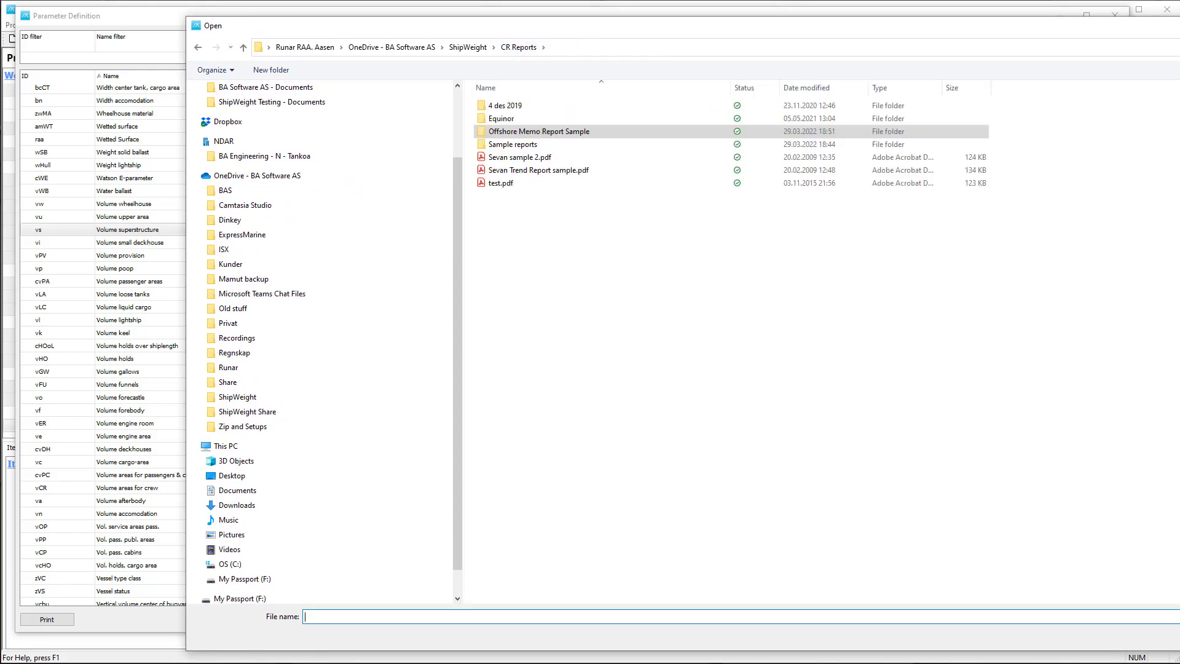
pyautogui.hotkey('alt', 'Up')
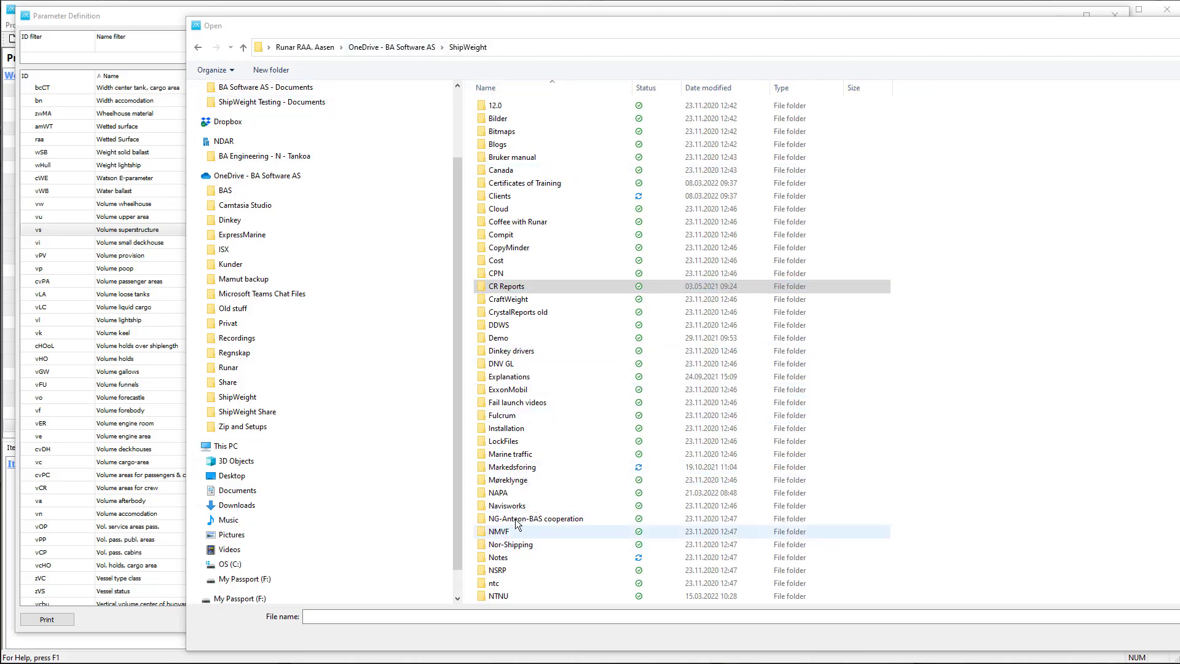
pyautogui.scroll(-15, 541, 510)
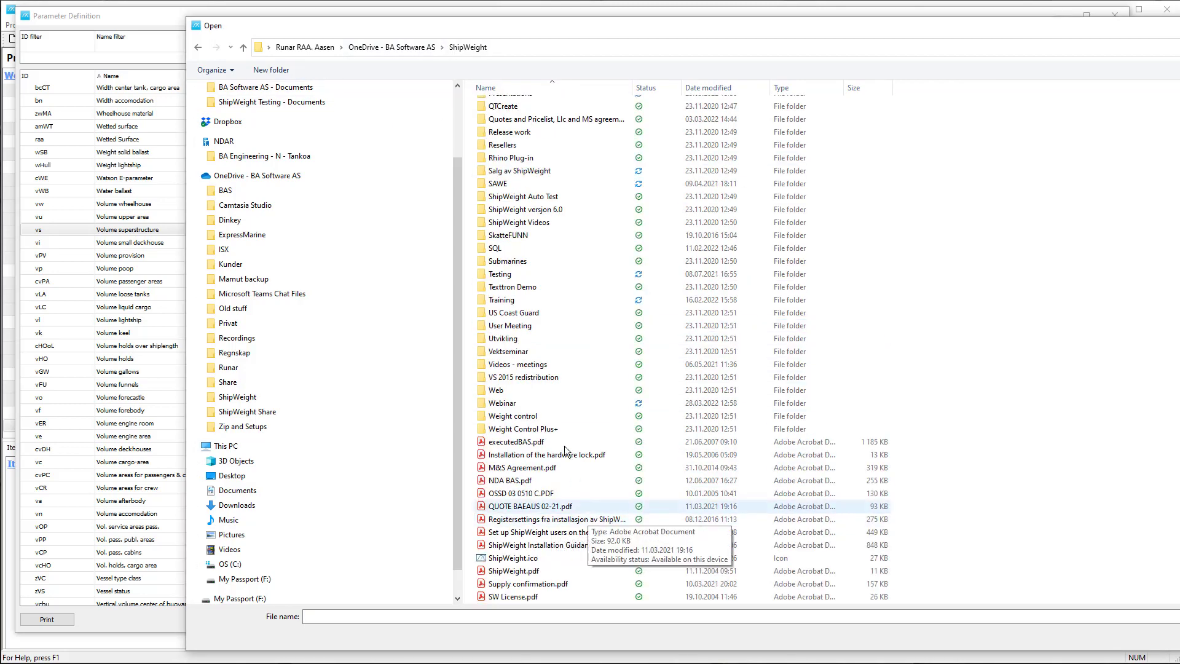
pyautogui.click(509, 406)
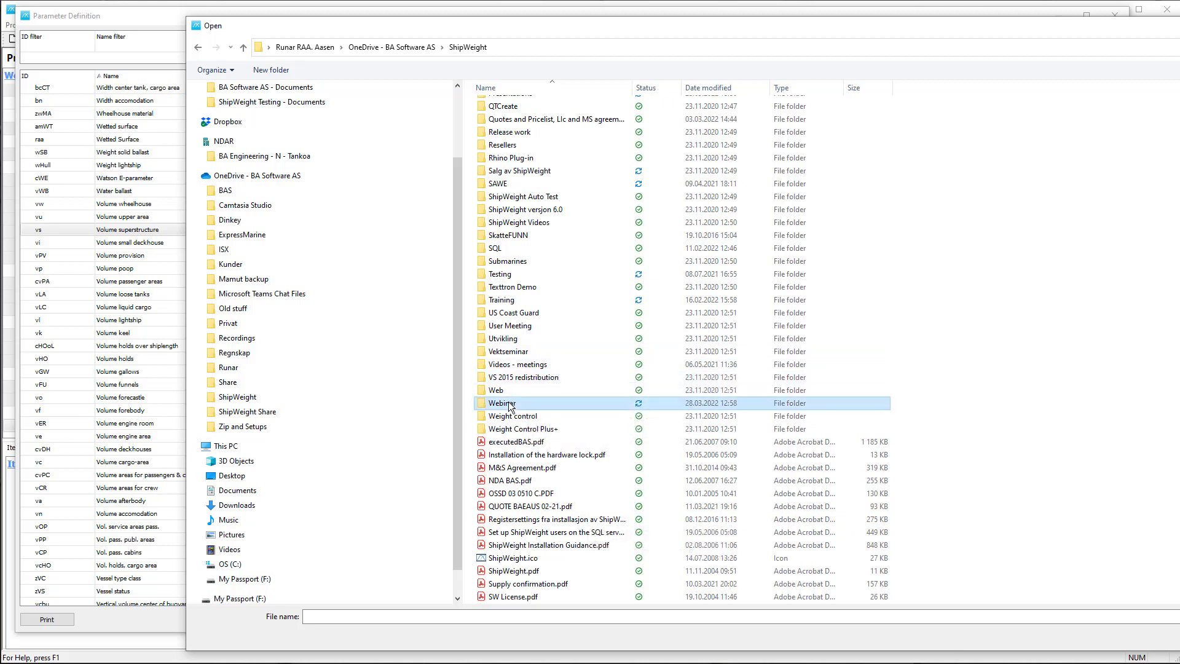
pyautogui.doubleClick(509, 406)
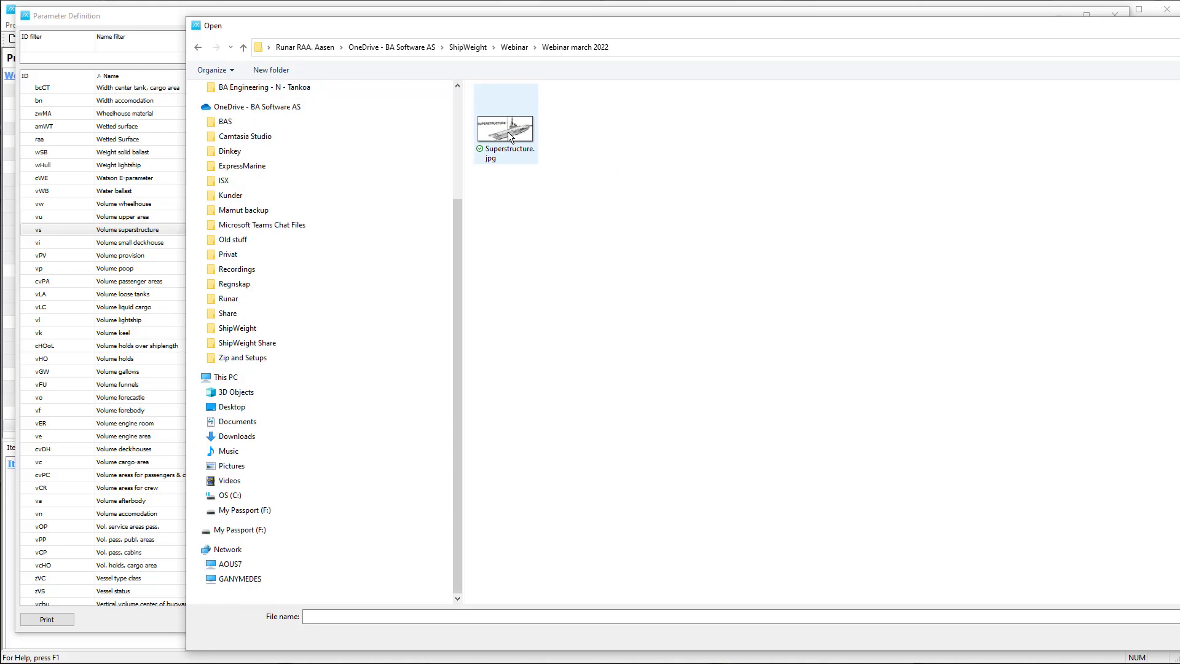
pyautogui.click(507, 132)
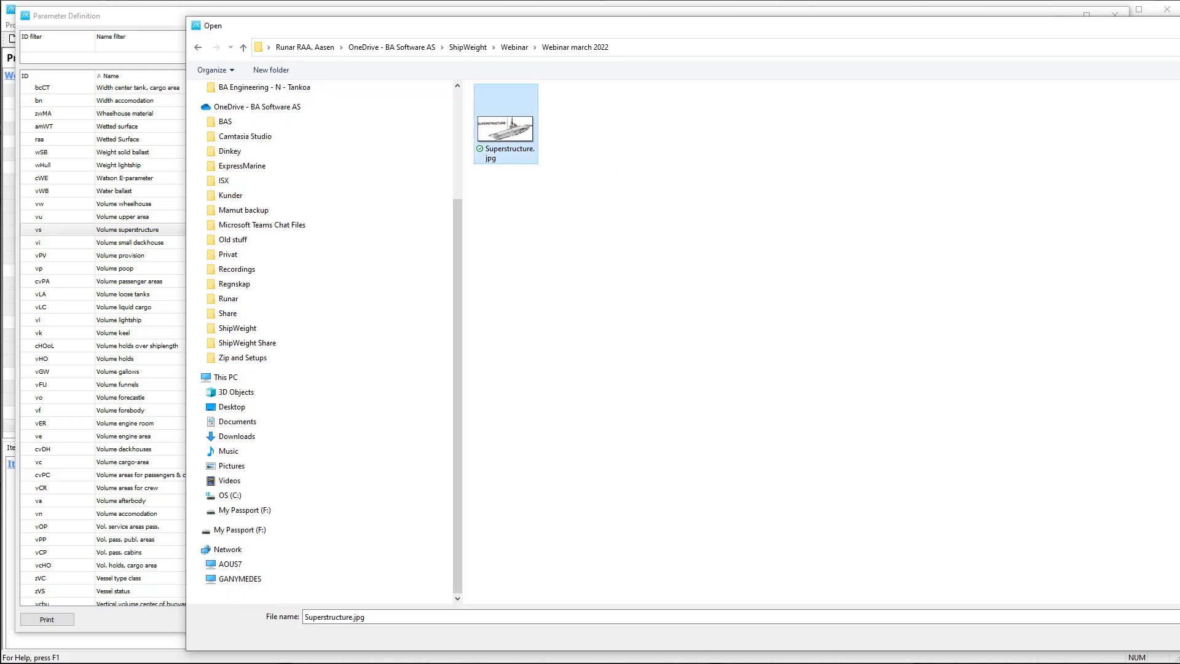
pyautogui.press('Return')
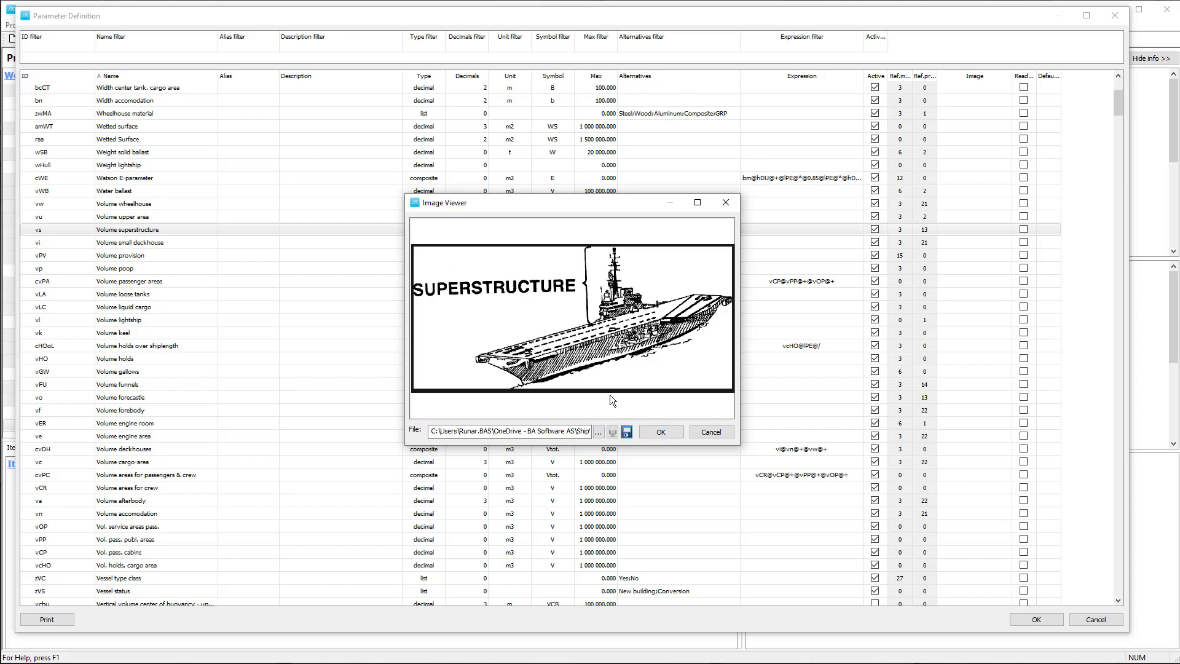
pyautogui.click(662, 432)
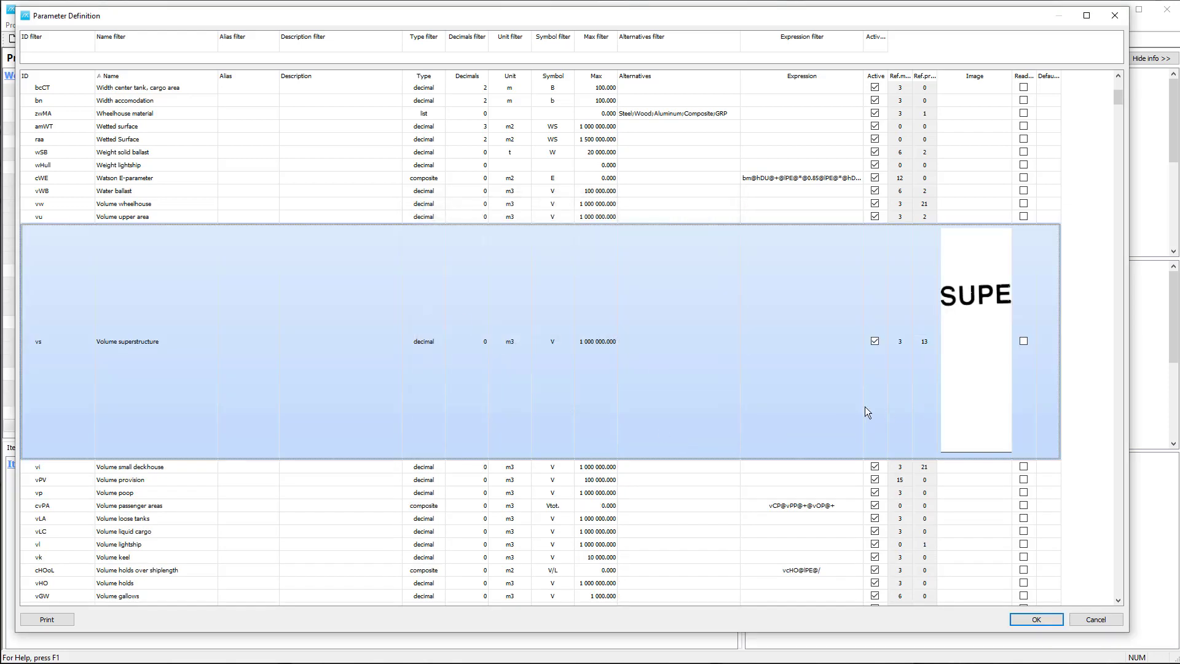
# Accept the changed parameter definitions and reload the parameter settings without saving the project
pyautogui.click(1037, 619)
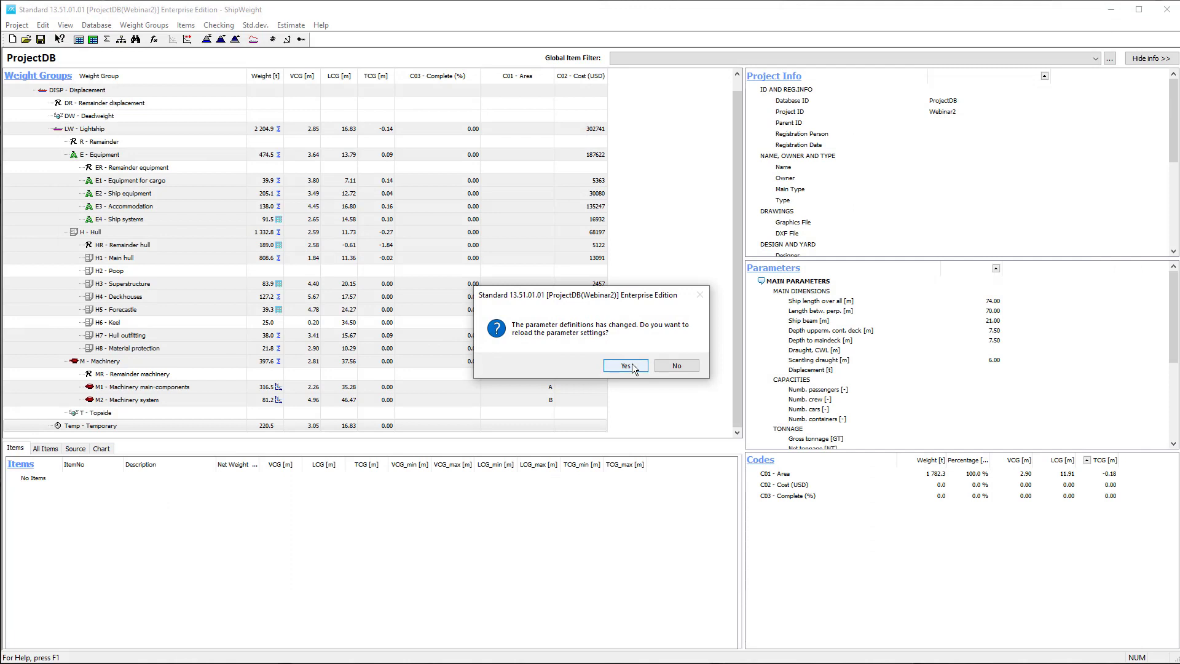
pyautogui.click(629, 367)
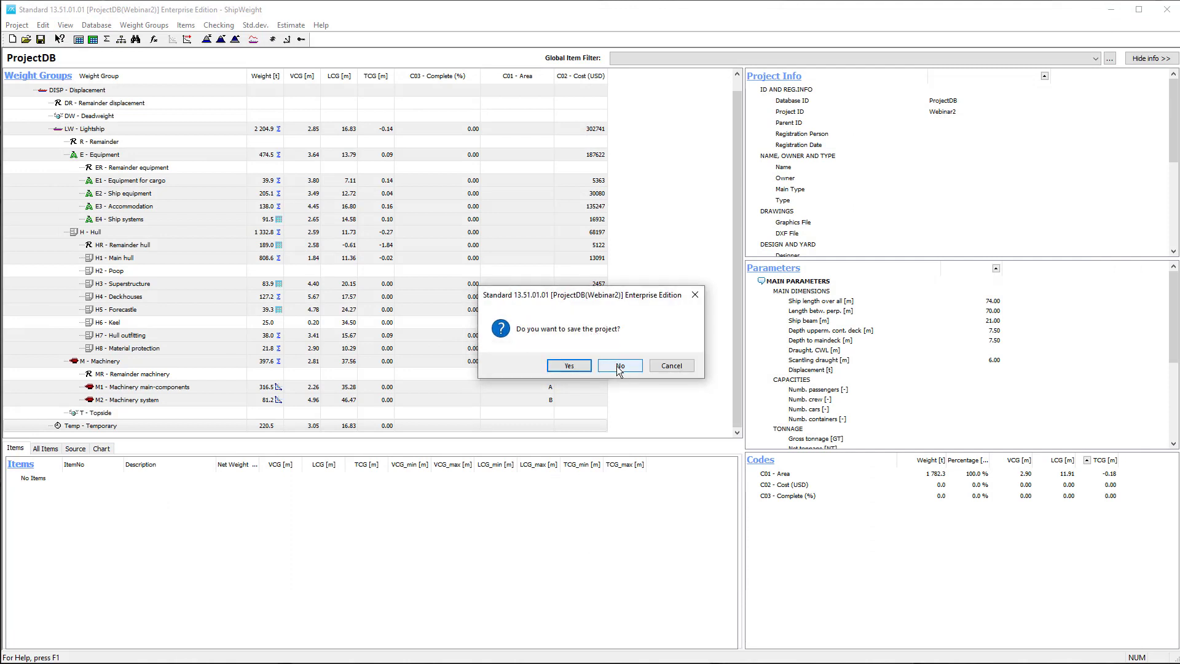
pyautogui.click(619, 367)
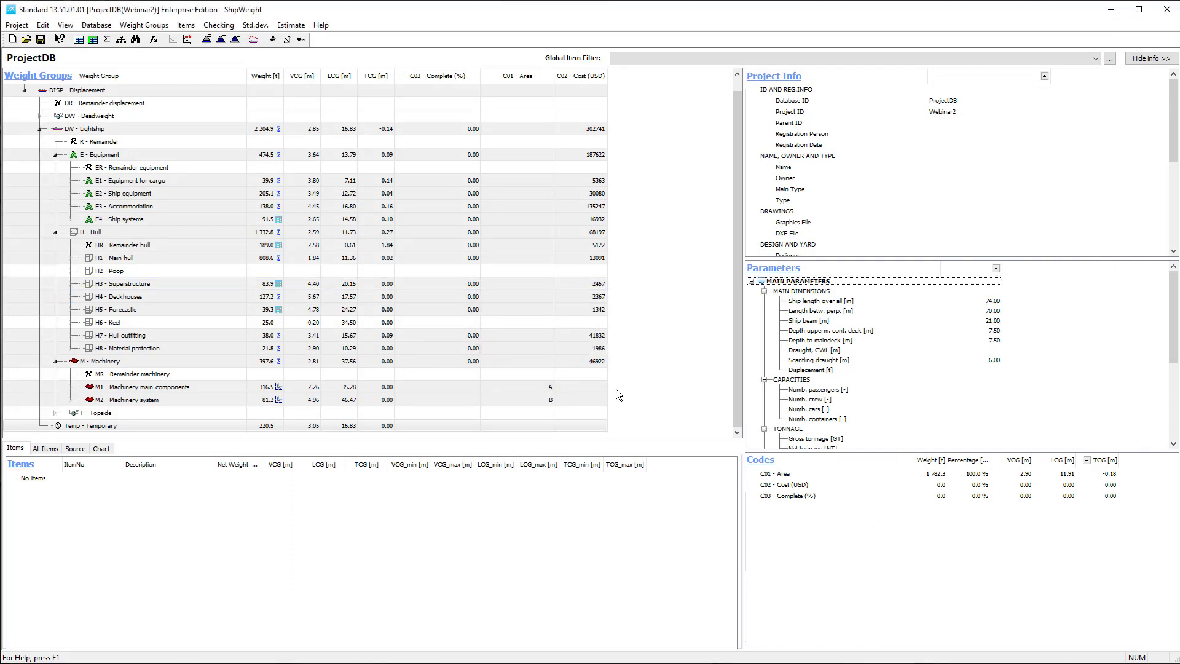
# Reopen the project parameters with the complete parameter list and widen the Parameter column
pyautogui.doubleClick(781, 270)
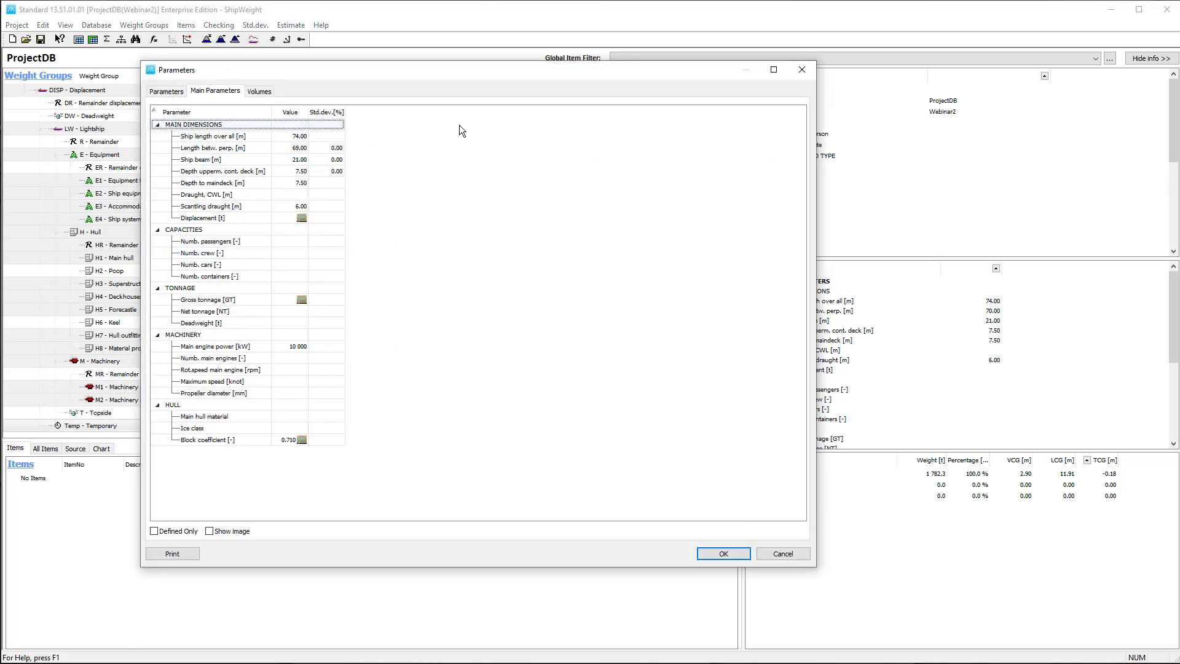
pyautogui.click(166, 91)
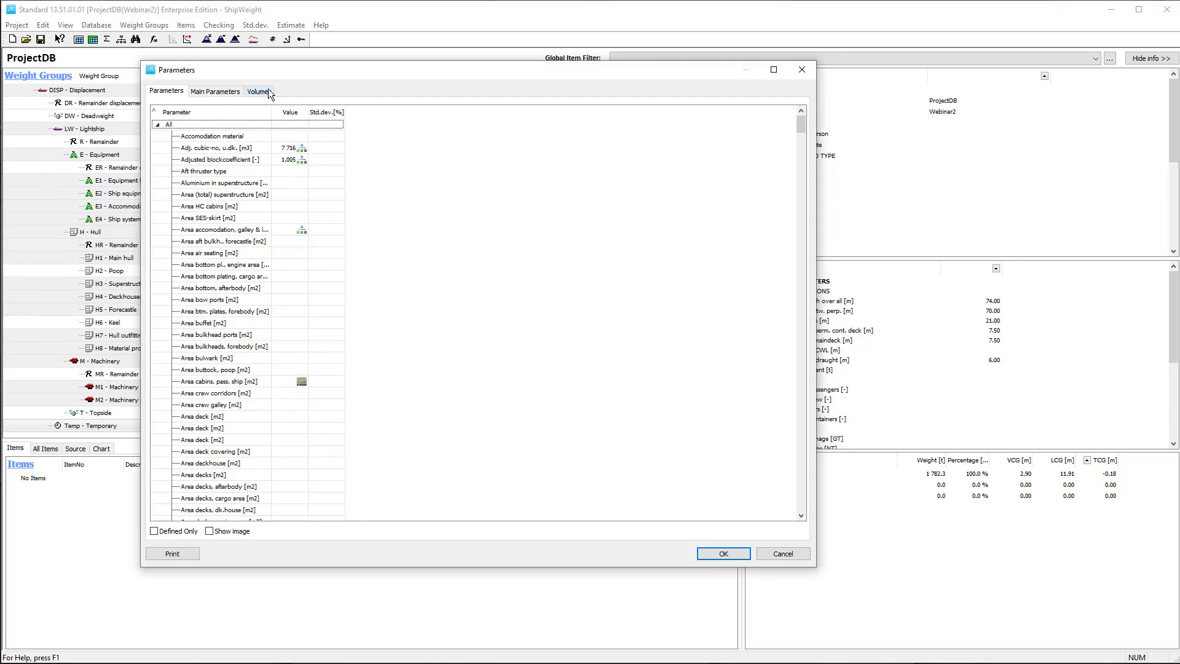
pyautogui.moveTo(266, 77); pyautogui.dragTo(311, 62)
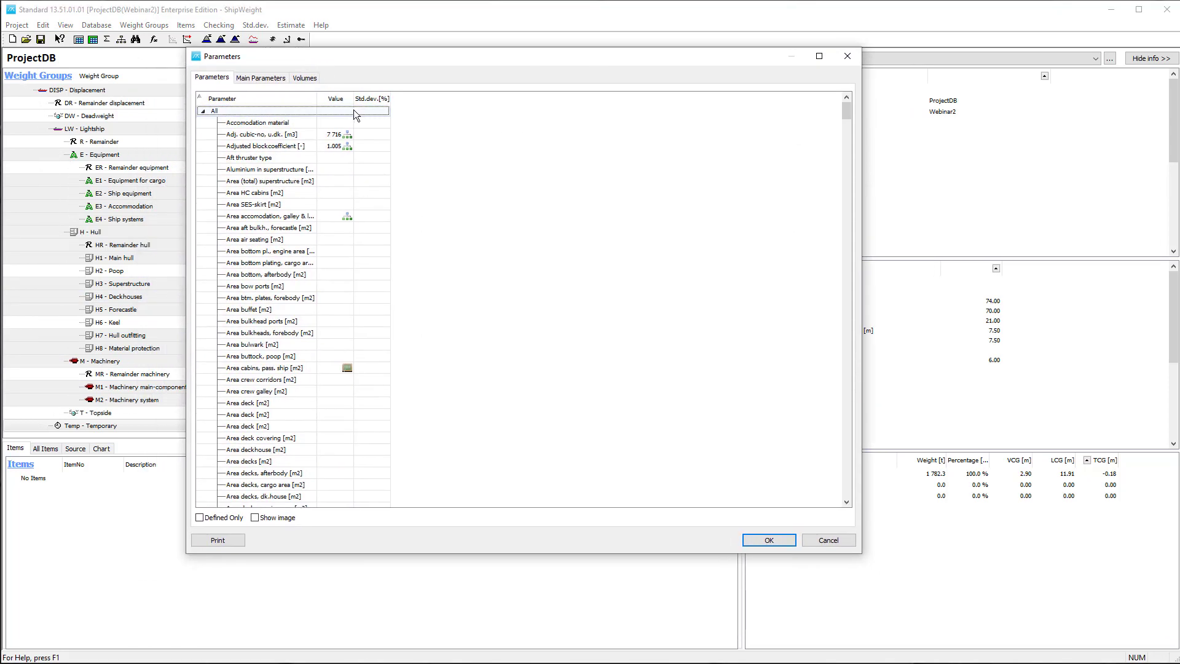
pyautogui.moveTo(316, 98); pyautogui.dragTo(526, 116)
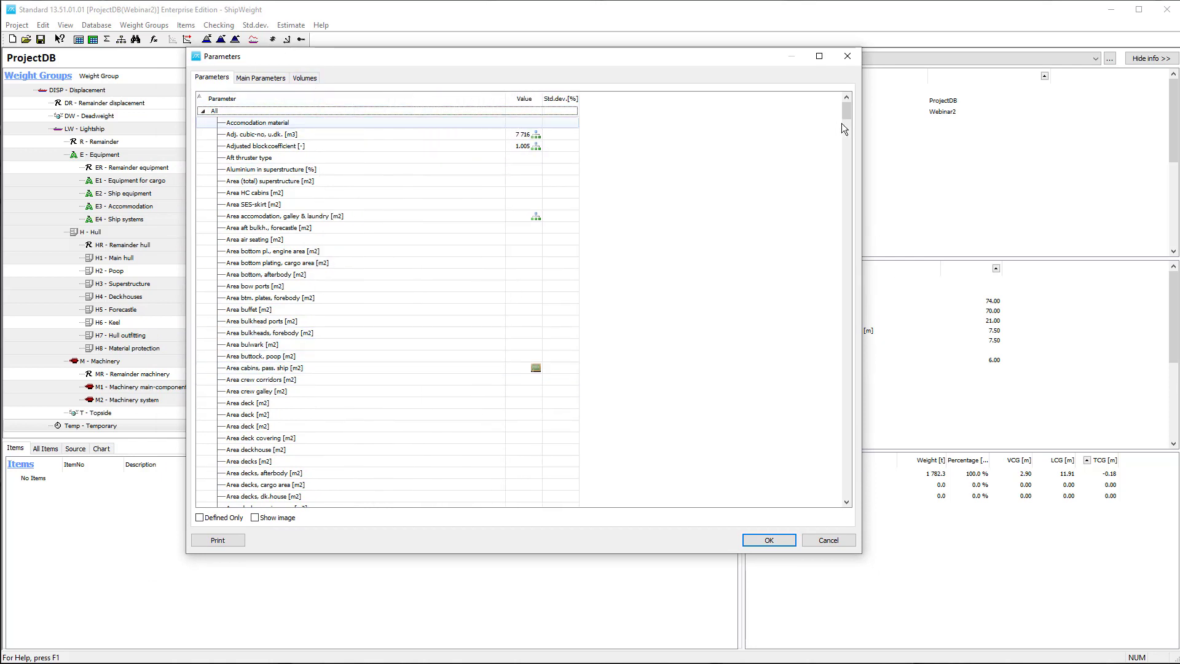
# Turn on the display of parameter images and enlarge the Parameters dialog and its image area
pyautogui.moveTo(847, 113); pyautogui.dragTo(837, 303)
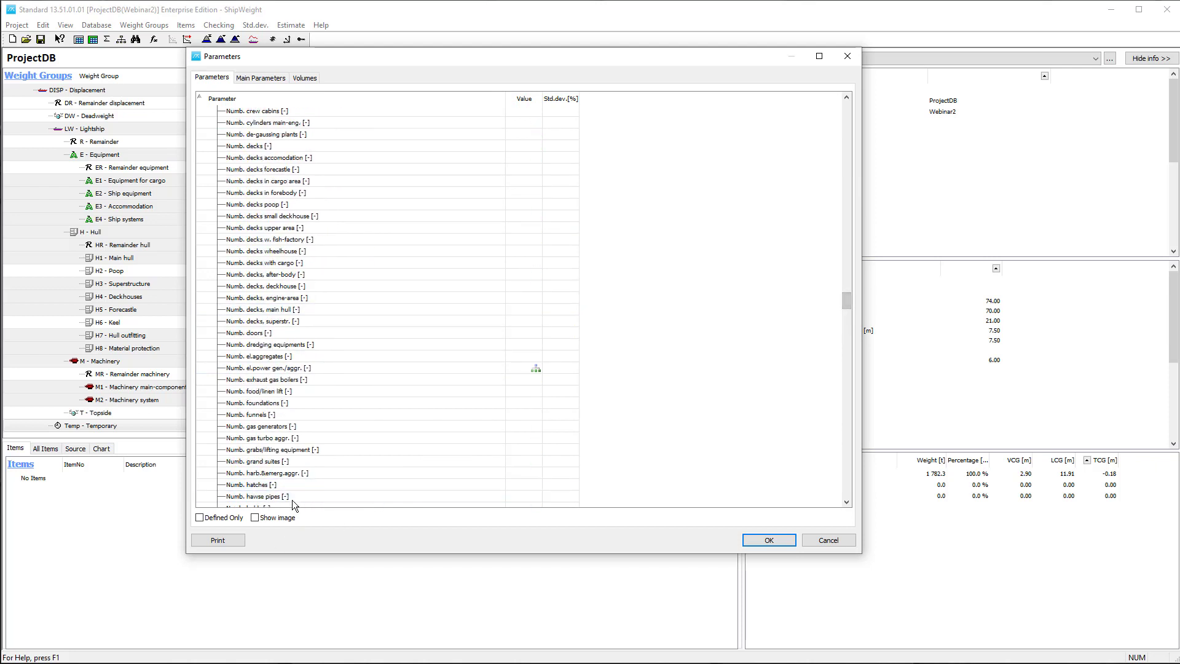
pyautogui.click(256, 518)
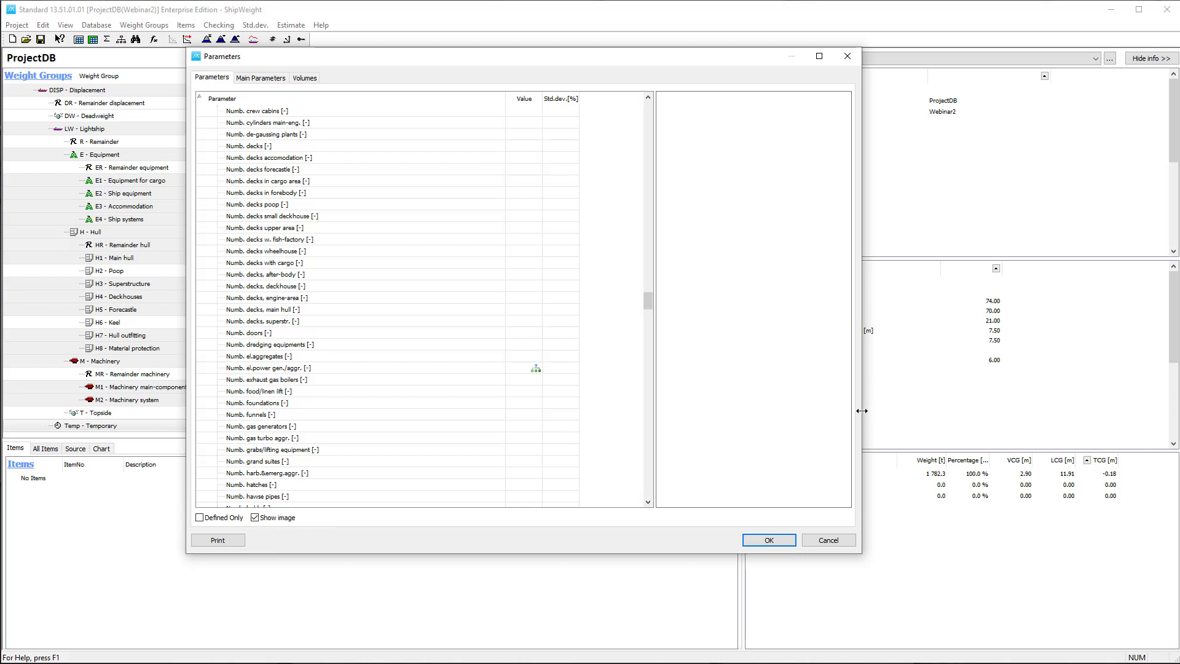
pyautogui.moveTo(861, 408); pyautogui.dragTo(1048, 431)
pyautogui.moveTo(775, 387); pyautogui.dragTo(630, 375)
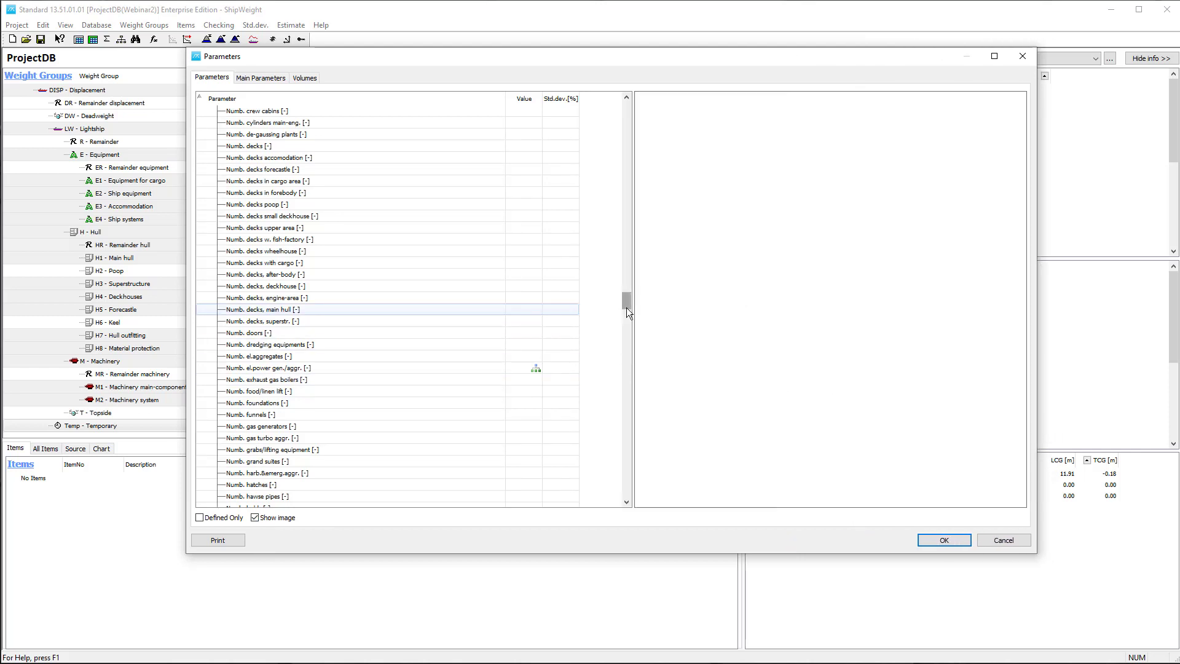
# Show the image assigned to the Volume superstructure parameter
pyautogui.moveTo(622, 302); pyautogui.dragTo(609, 474)
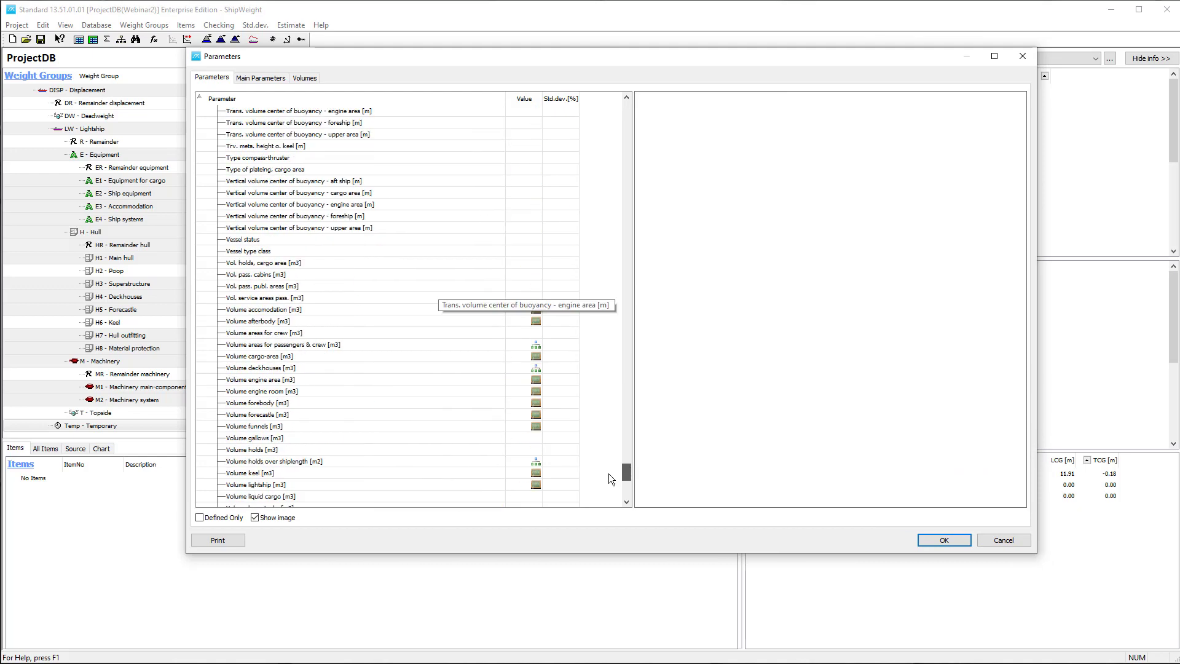
pyautogui.scroll(-5, 304, 452)
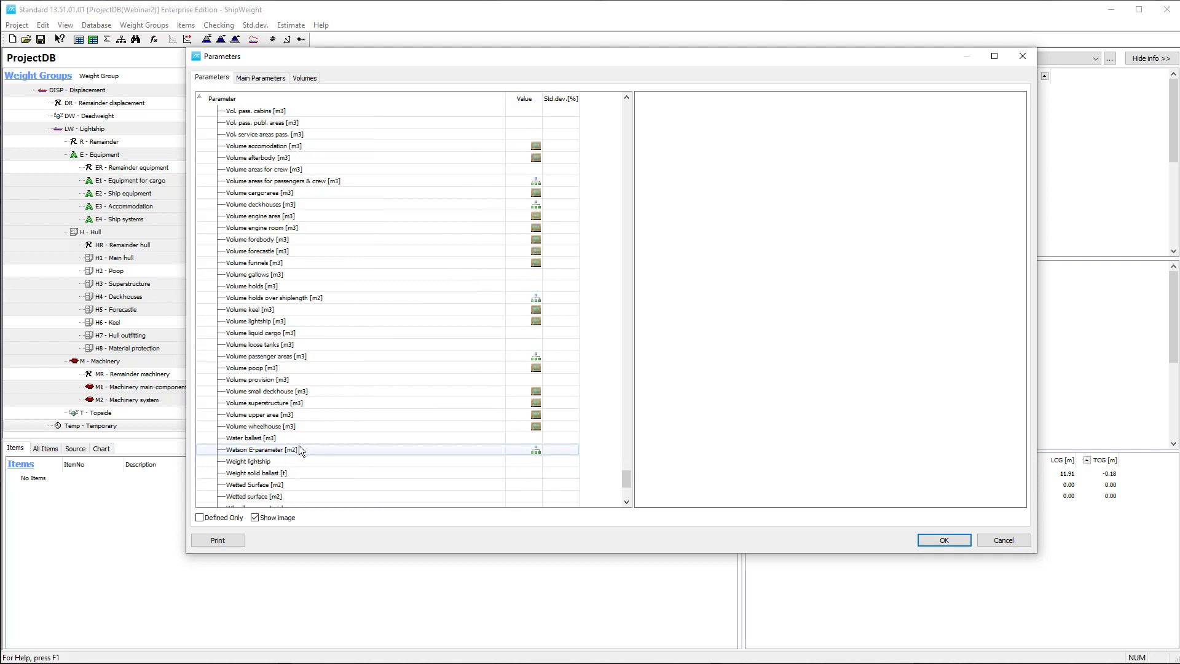
pyautogui.scroll(-6, 285, 486)
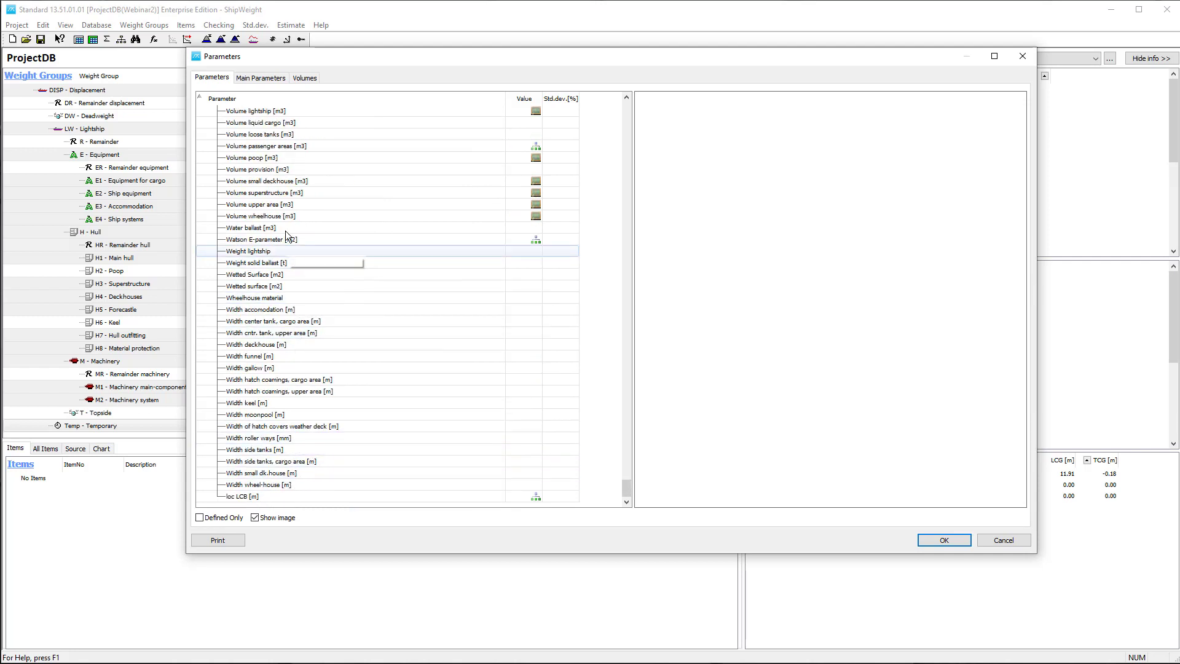
pyautogui.click(284, 192)
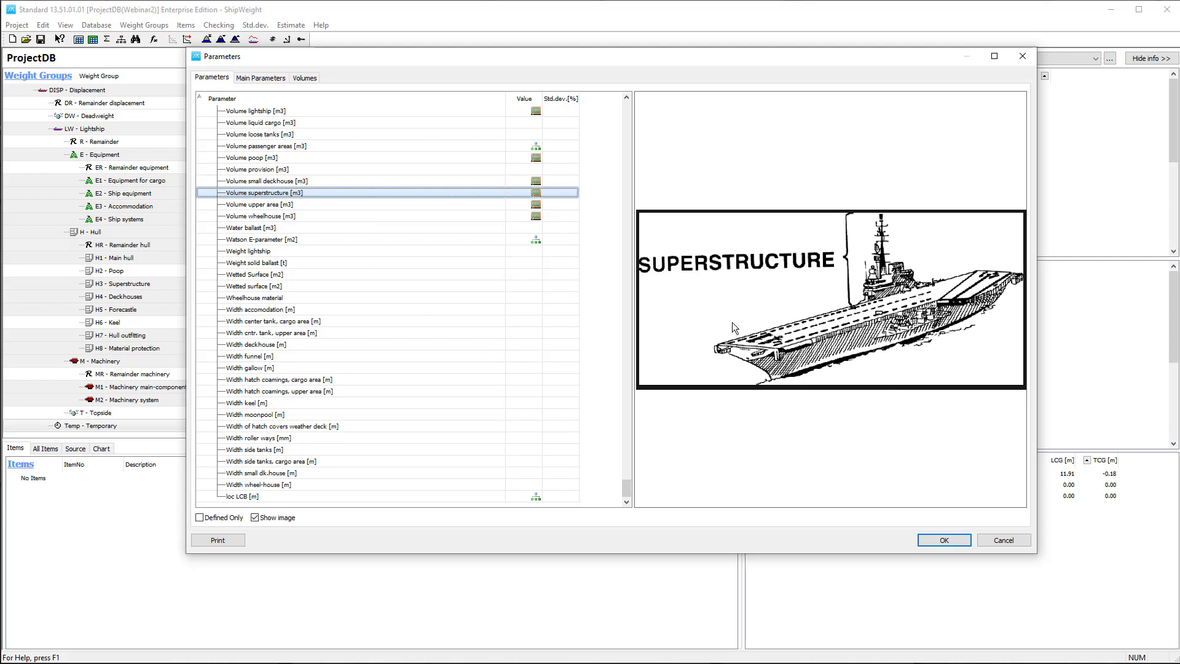
# View the superstructure image in the enlarged Composite Parameter dialog of Volume superstructure, and leave the project parameters without accepting changes
pyautogui.click(534, 192)
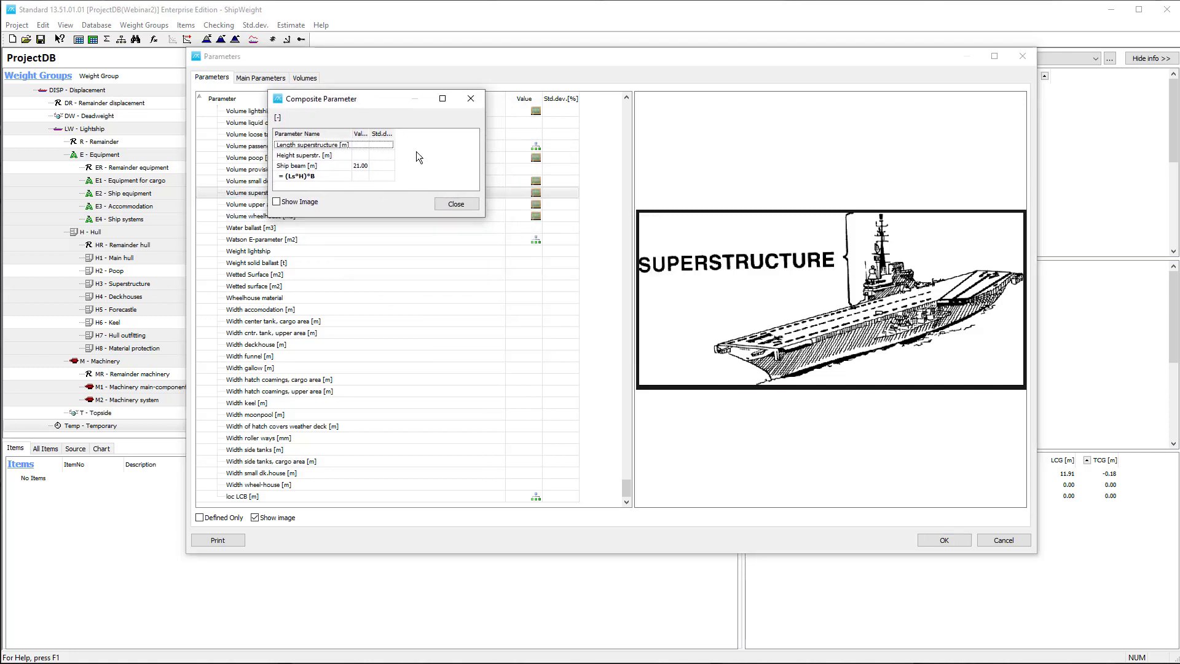
pyautogui.moveTo(486, 218); pyautogui.dragTo(866, 435)
pyautogui.click(277, 419)
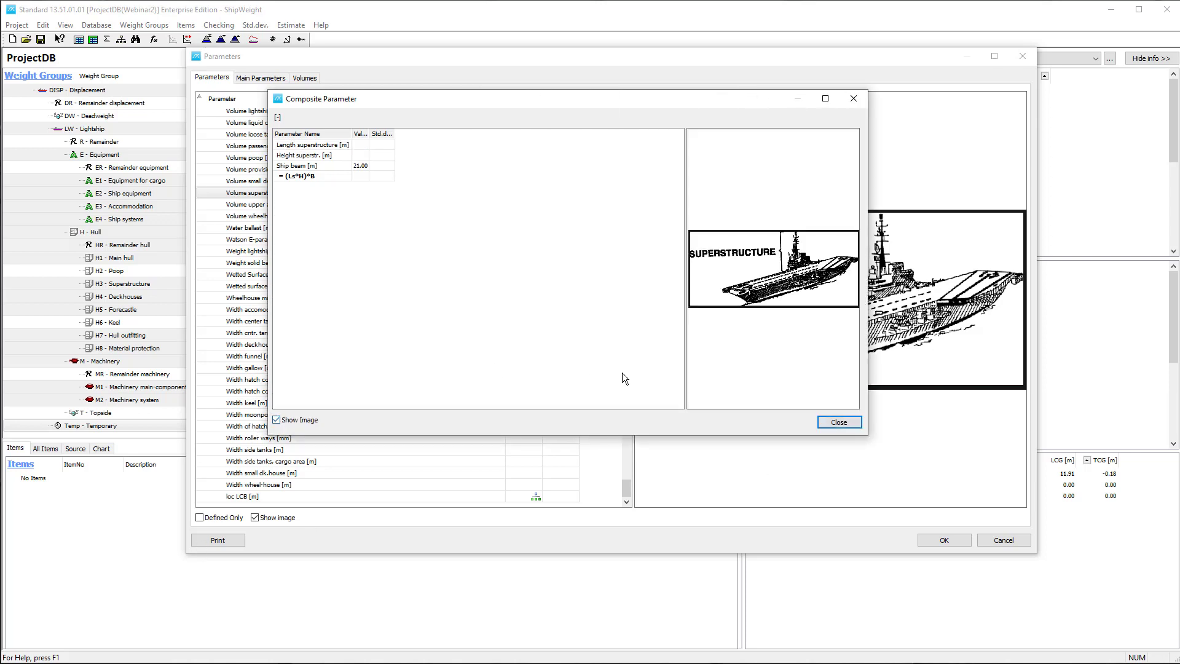
pyautogui.moveTo(685, 382); pyautogui.dragTo(472, 355)
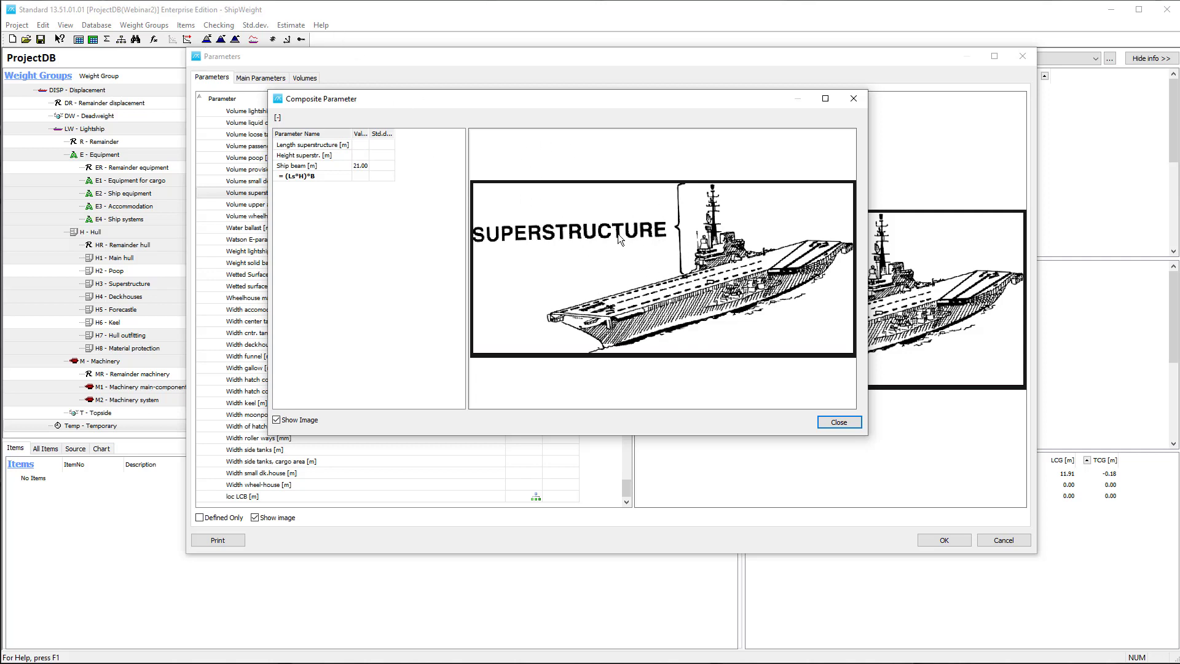
pyautogui.click(823, 427)
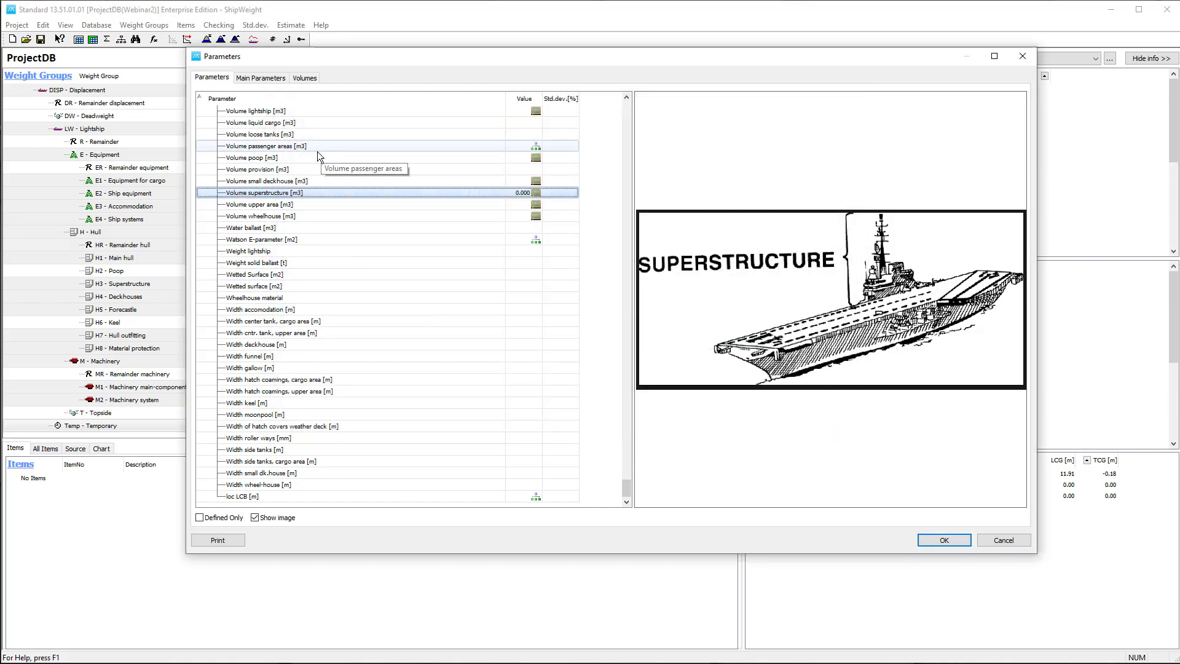
pyautogui.click(1015, 537)
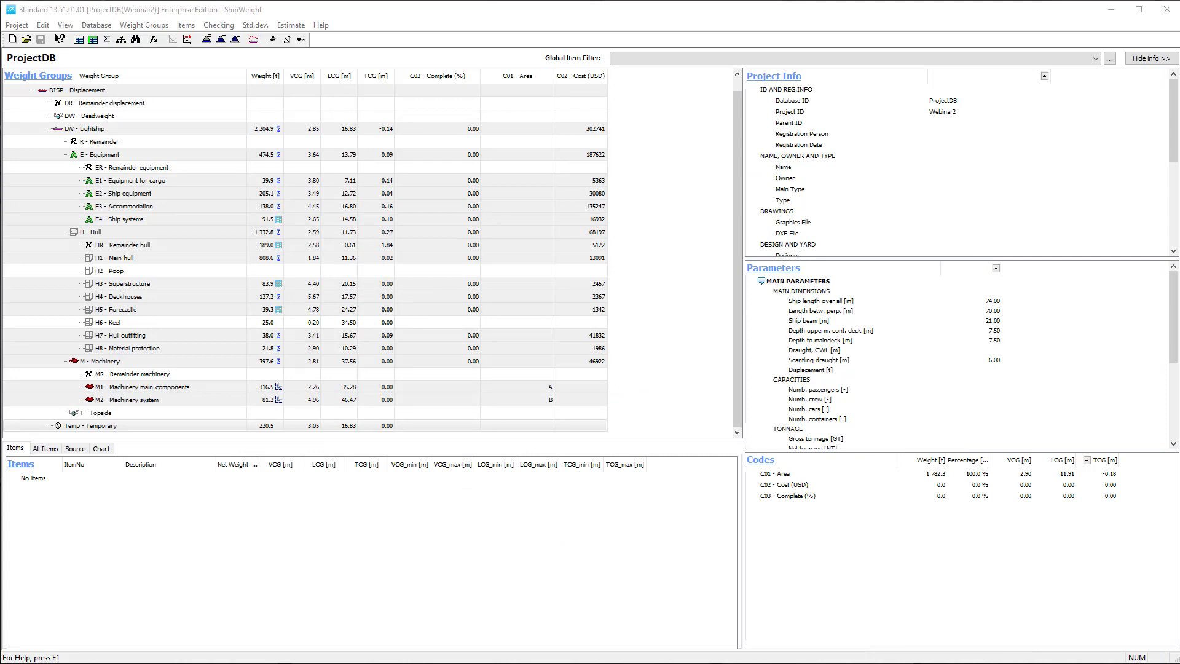
# Switch to the Sash (Offshore sample) project window, enlarge it and display the Report category of its project parameters
pyautogui.click(1112, 11)
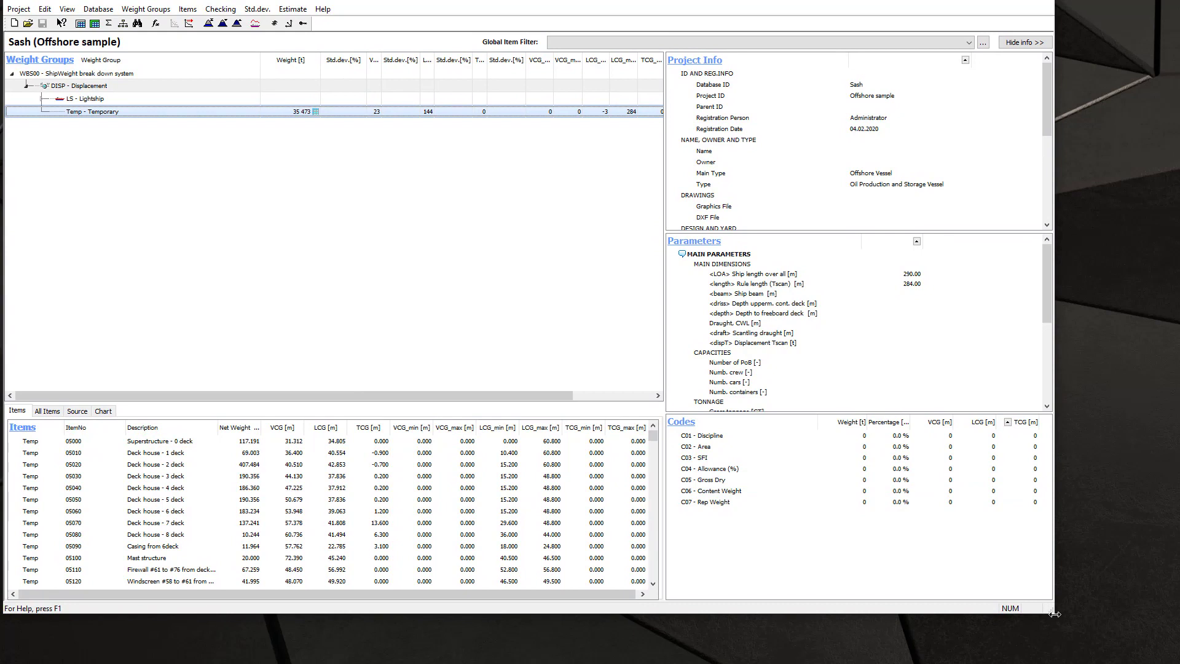
pyautogui.moveTo(1054, 612); pyautogui.dragTo(1169, 656)
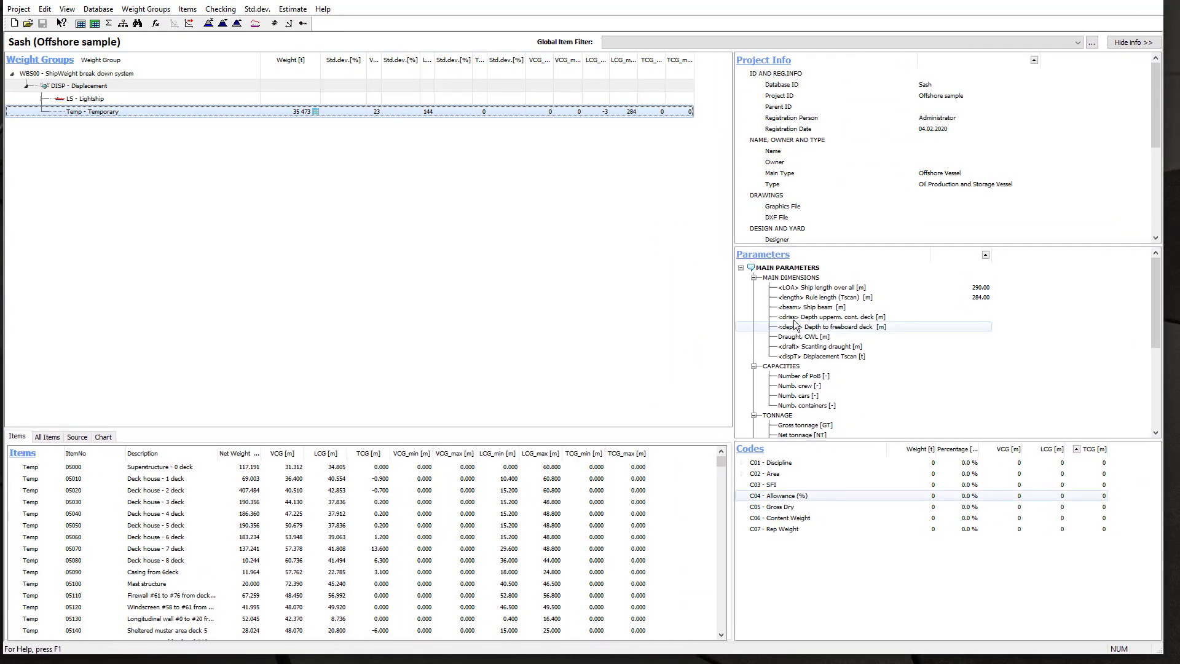
pyautogui.click(768, 255)
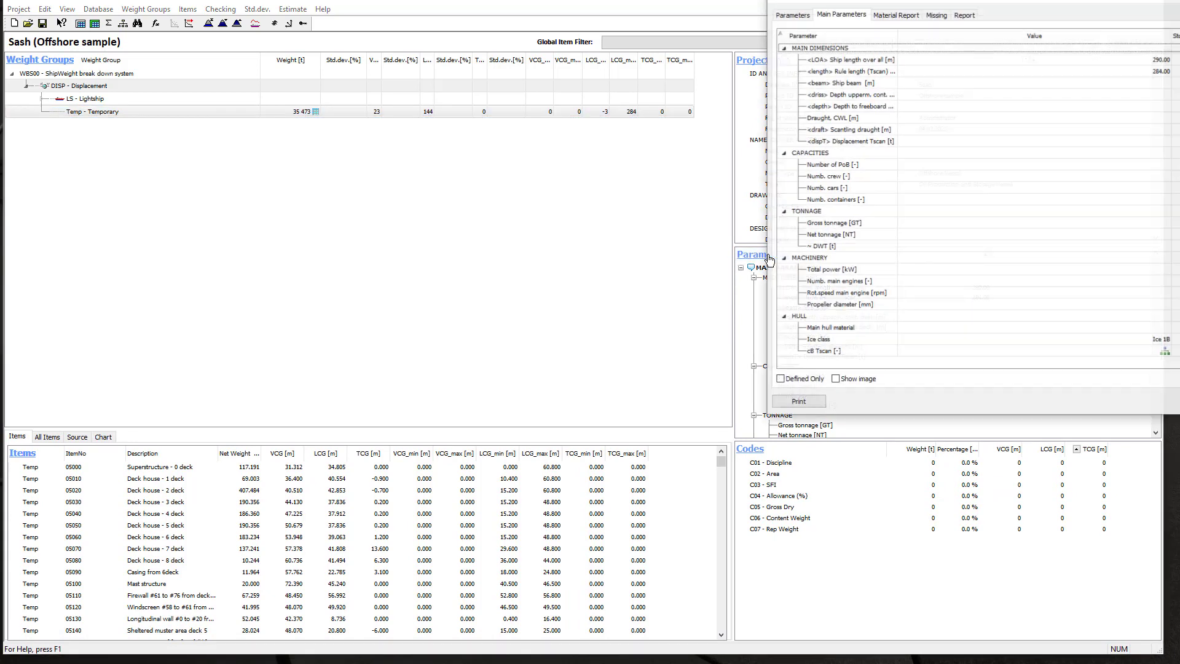
pyautogui.moveTo(956, 3); pyautogui.dragTo(279, 65)
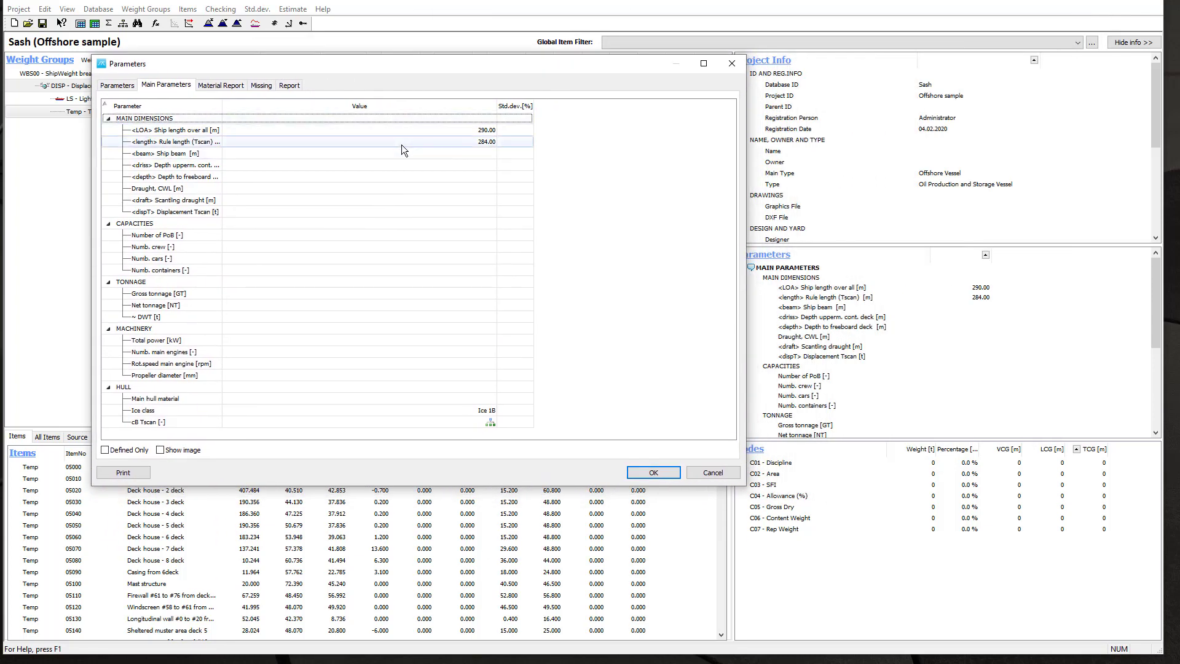
pyautogui.click(294, 85)
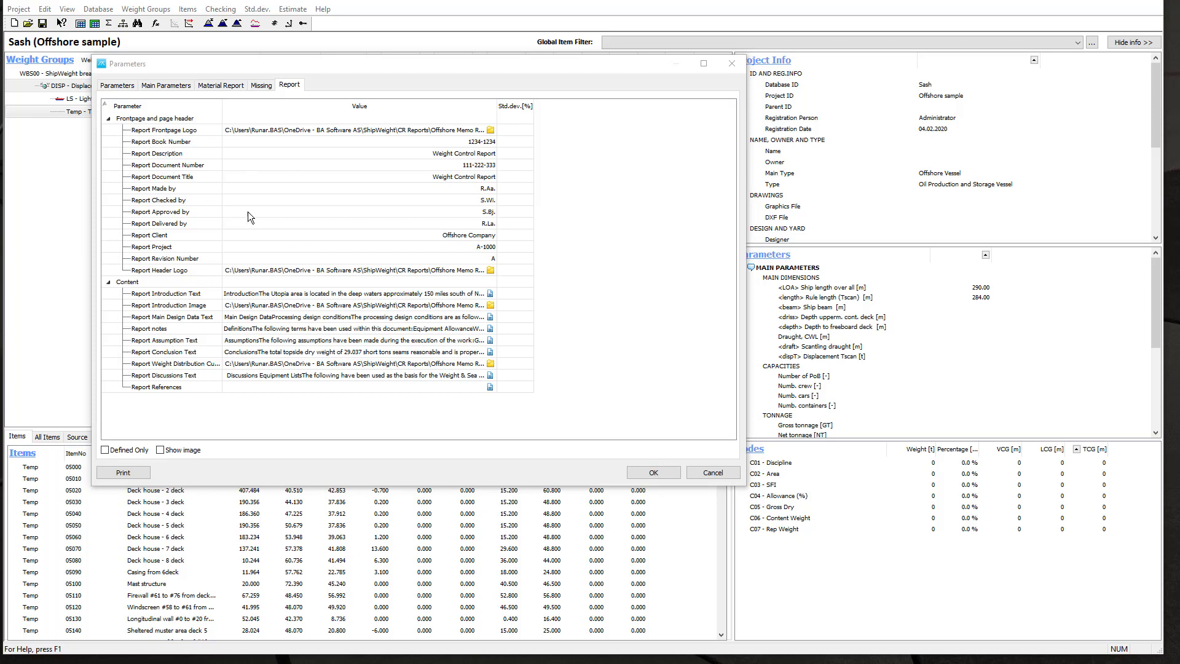
# Examine the Frontpage and page header report parameters, including the file picker of Report Frontpage Logo, without choosing another file
pyautogui.click(189, 144)
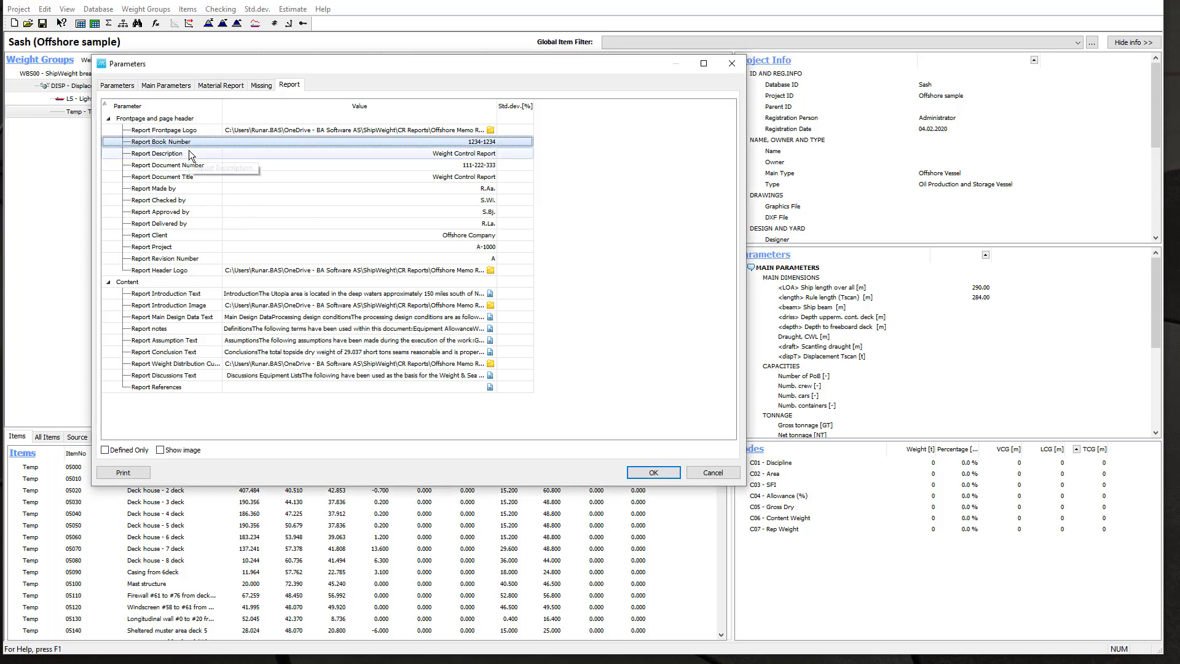
pyautogui.click(193, 156)
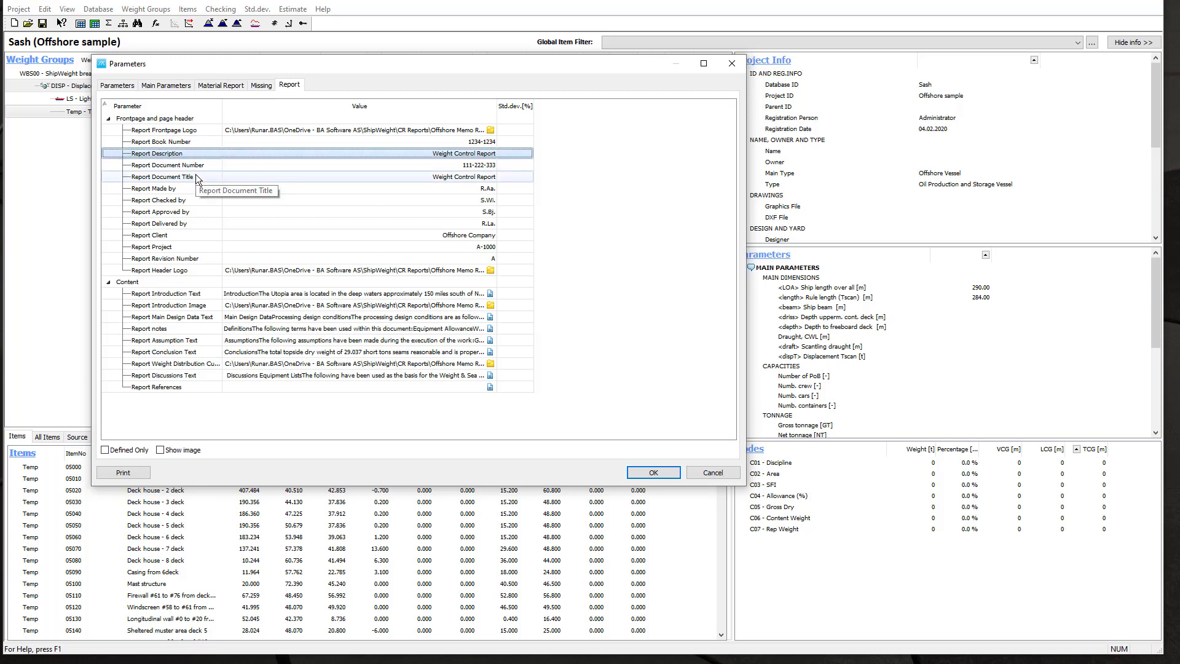
pyautogui.click(198, 178)
pyautogui.click(196, 212)
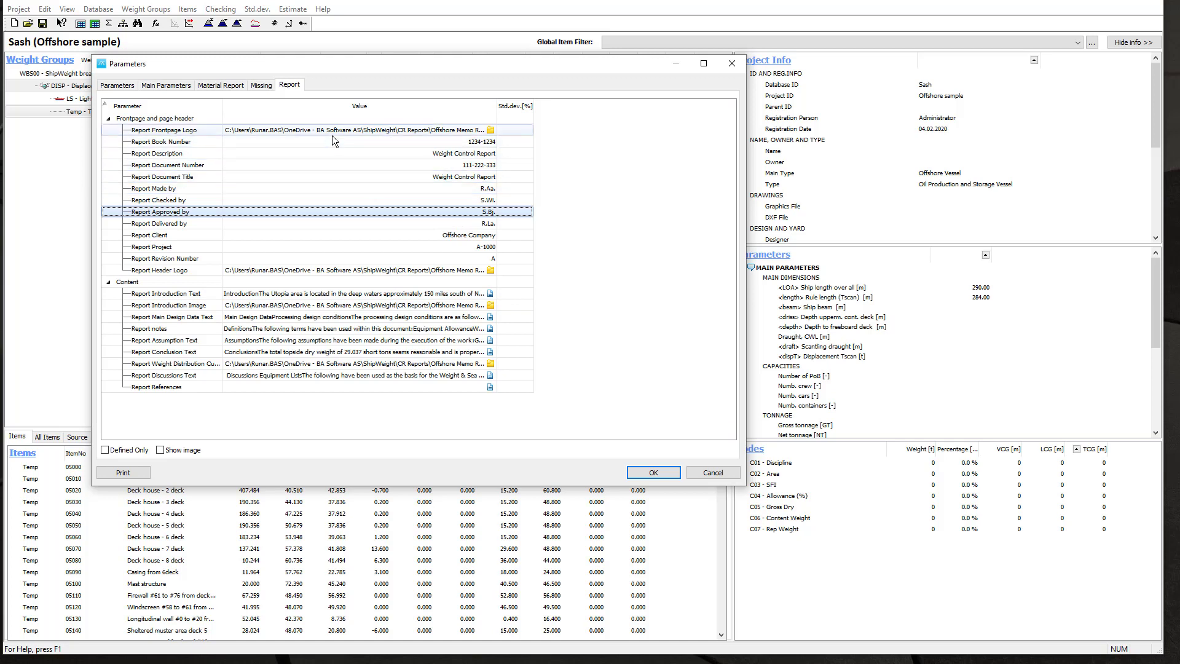
pyautogui.click(490, 131)
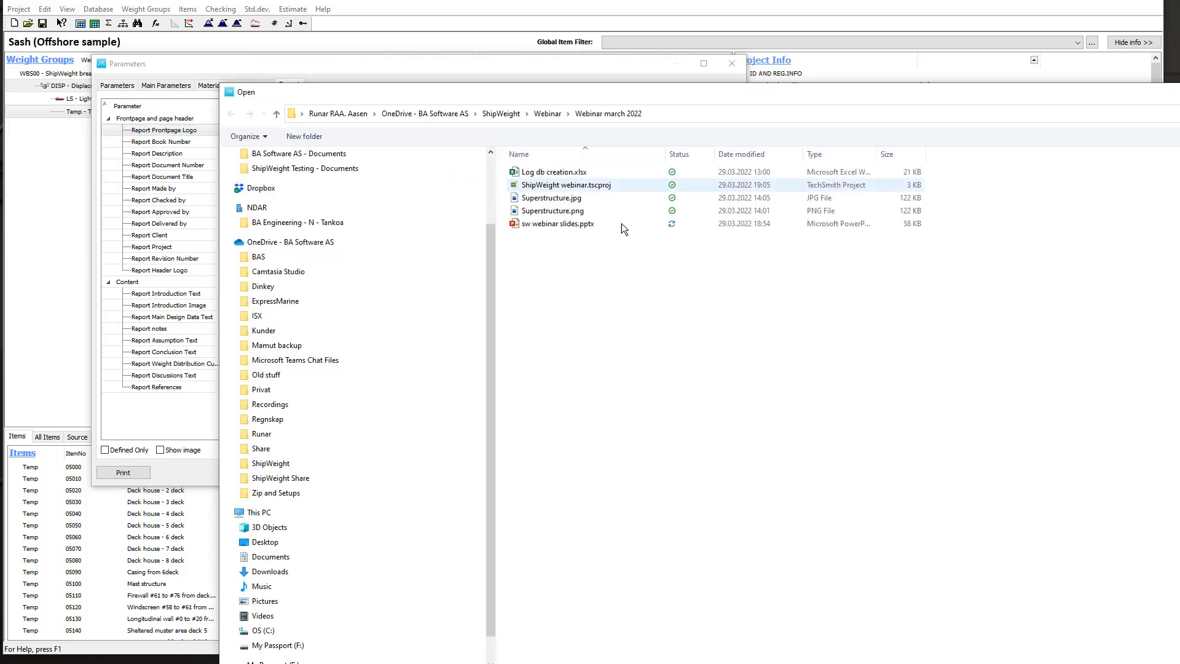
pyautogui.press('Escape')
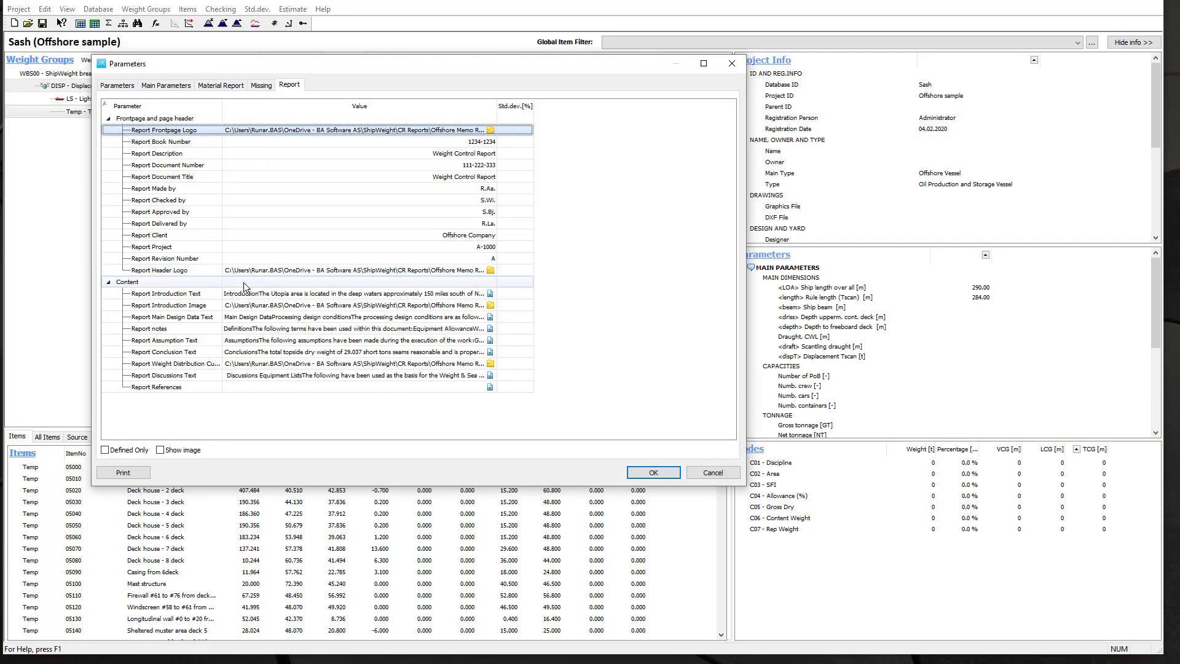
pyautogui.click(200, 271)
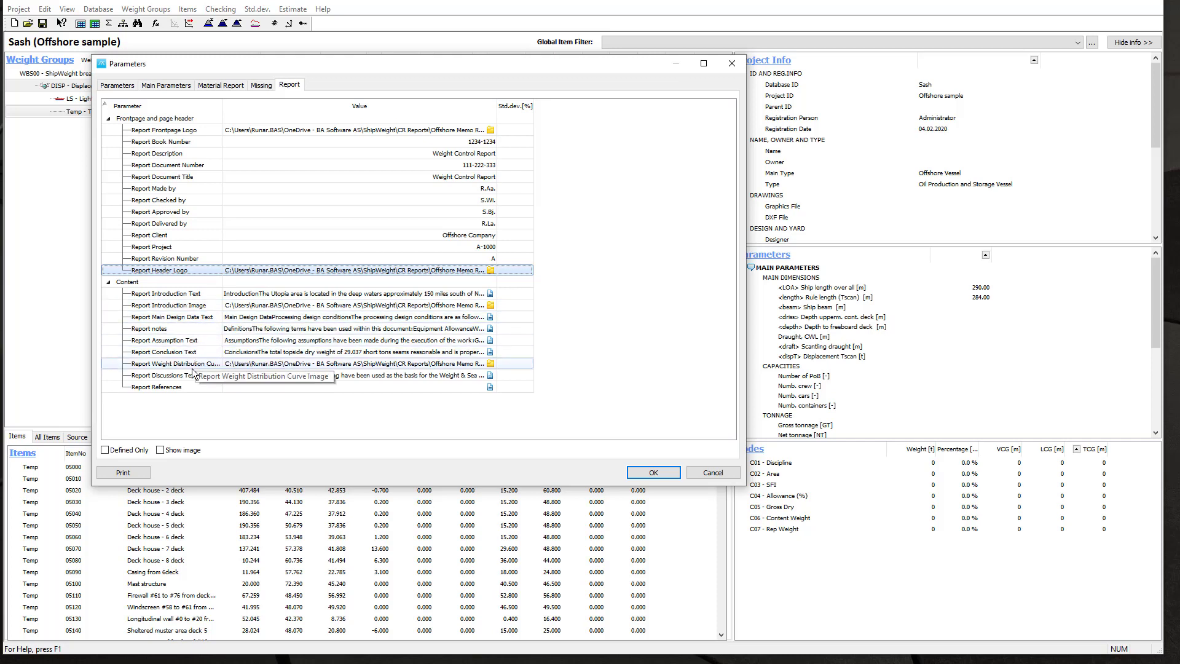
# Review the formatted headings and tables of Report Main Design Data Text in an enlarged Rich Text Editor and close the editor
pyautogui.click(194, 295)
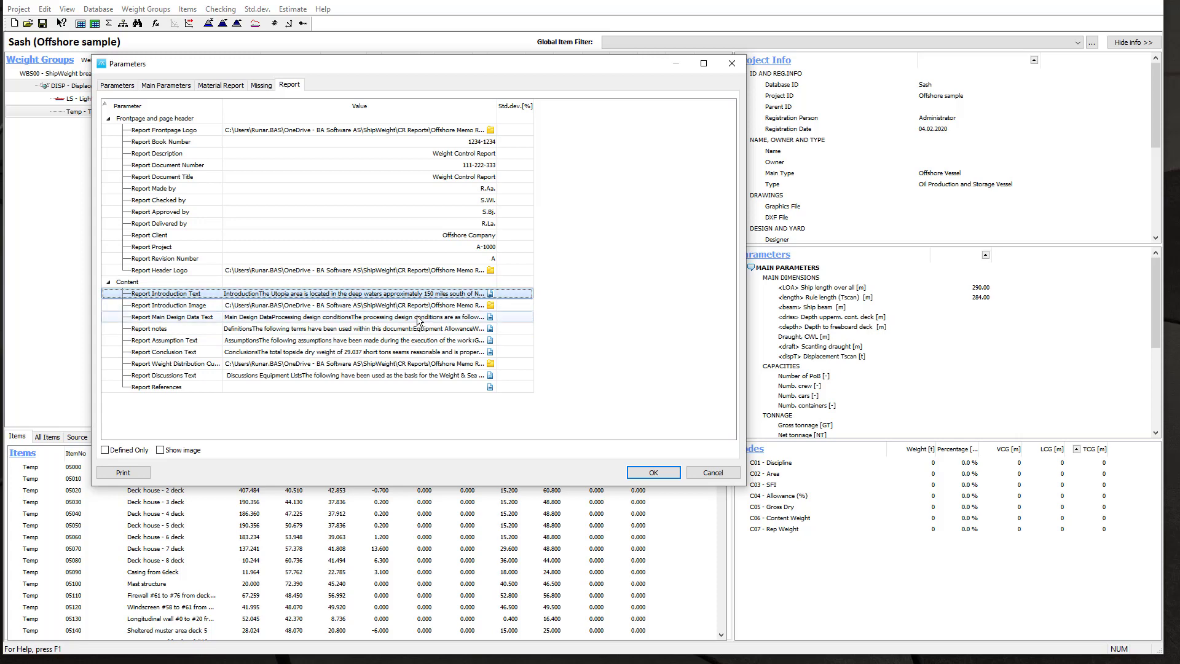
pyautogui.click(473, 317)
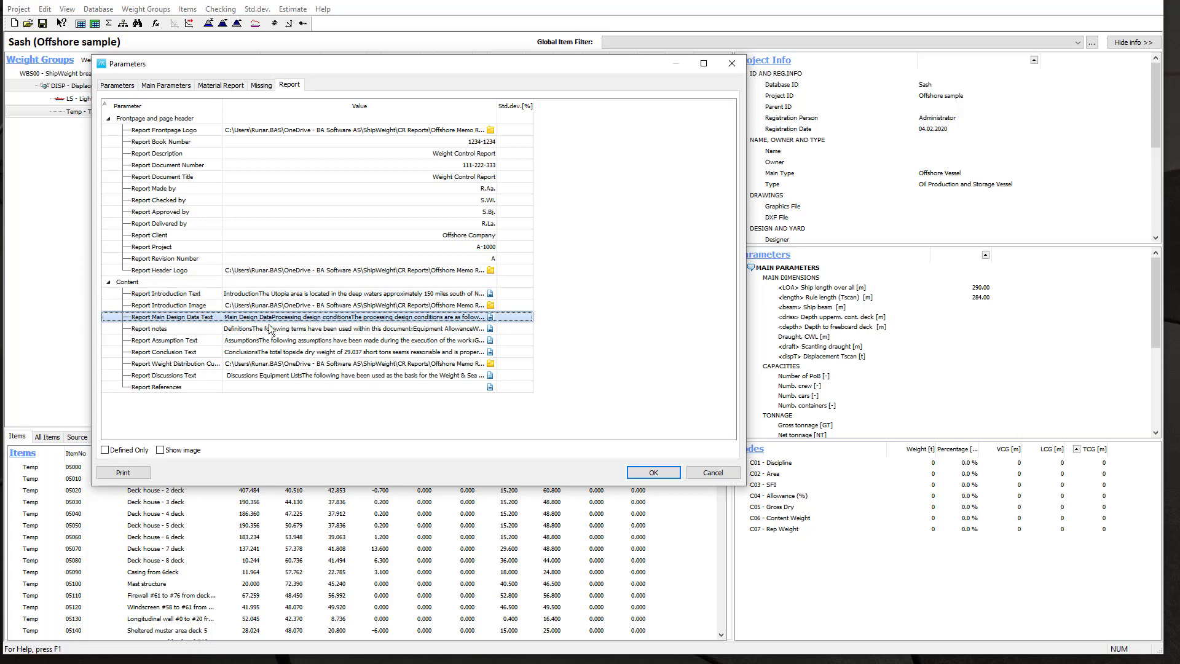
pyautogui.click(490, 317)
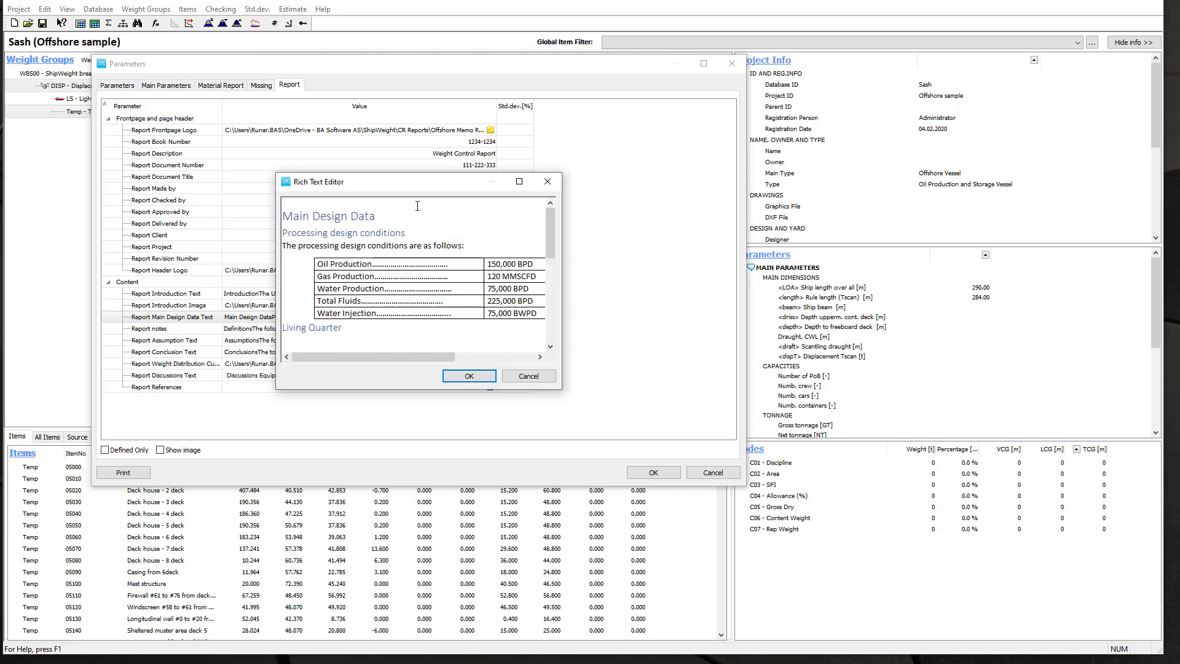
pyautogui.moveTo(410, 179); pyautogui.dragTo(364, 77)
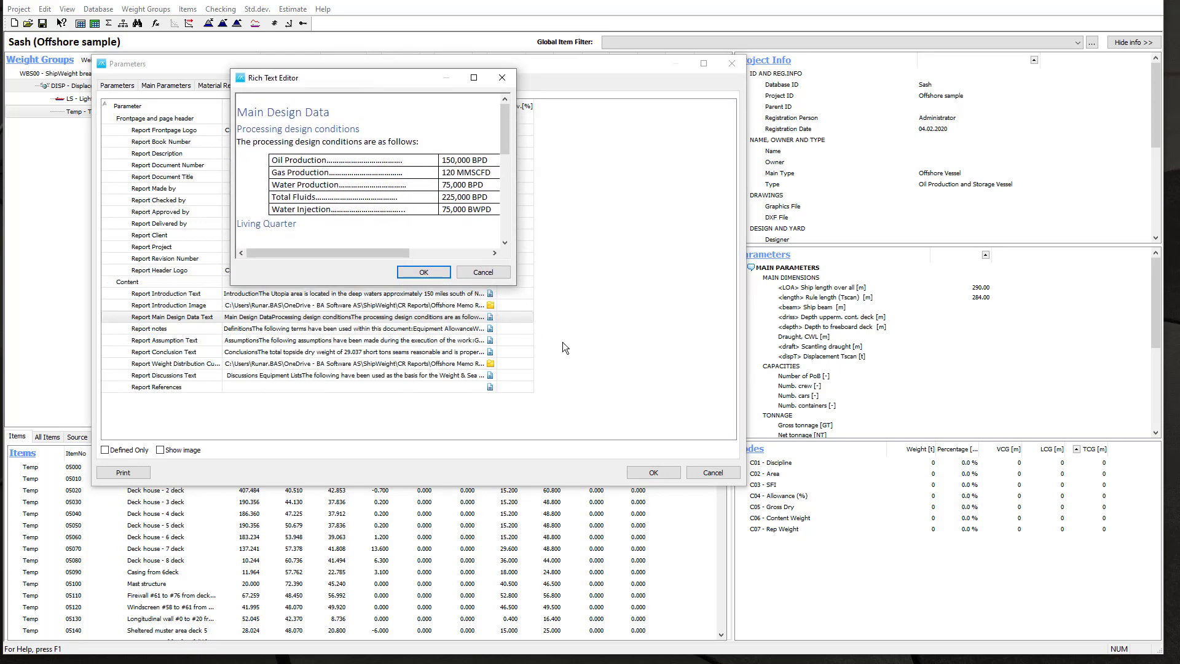
pyautogui.moveTo(515, 287); pyautogui.dragTo(812, 622)
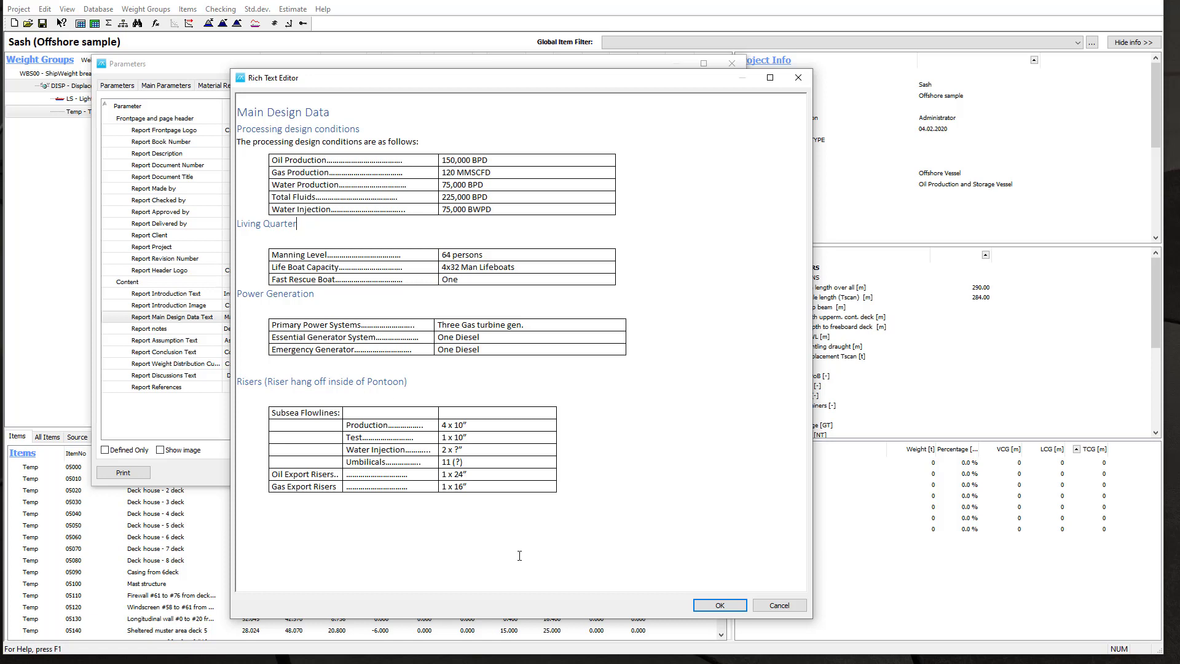
pyautogui.write('A')
pyautogui.click(719, 605)
# Review the formatted Report Assumption Text in an enlarged Rich Text Editor, and leave the editor and the project parameters without accepting changes
pyautogui.click(369, 330)
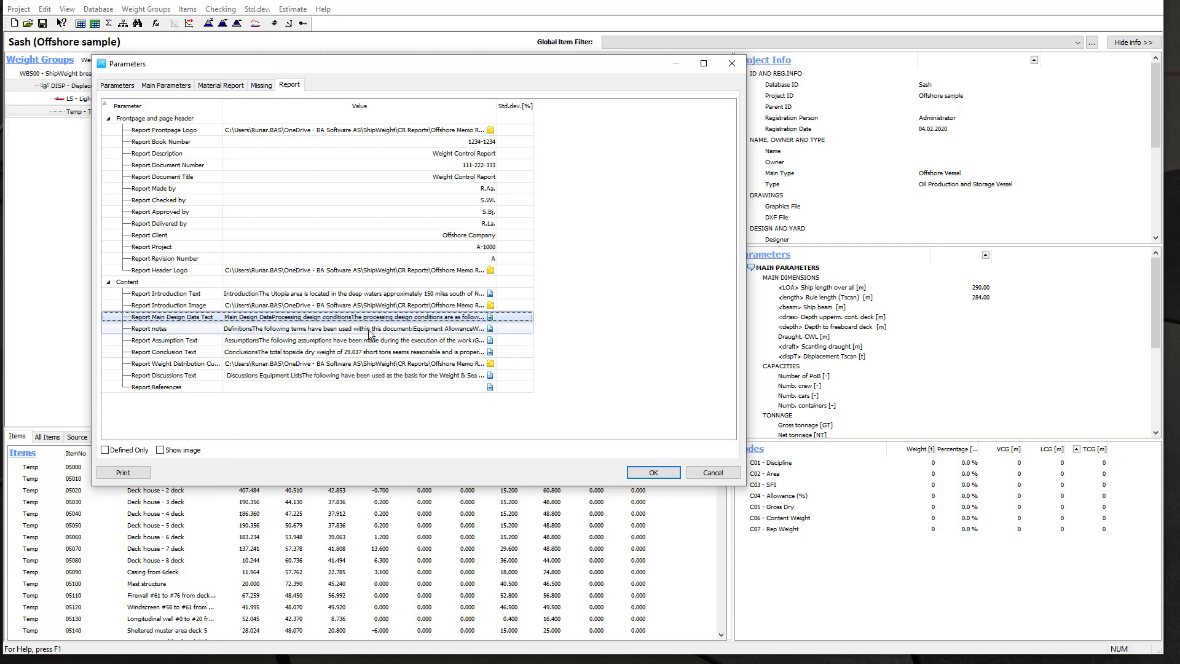
pyautogui.click(371, 342)
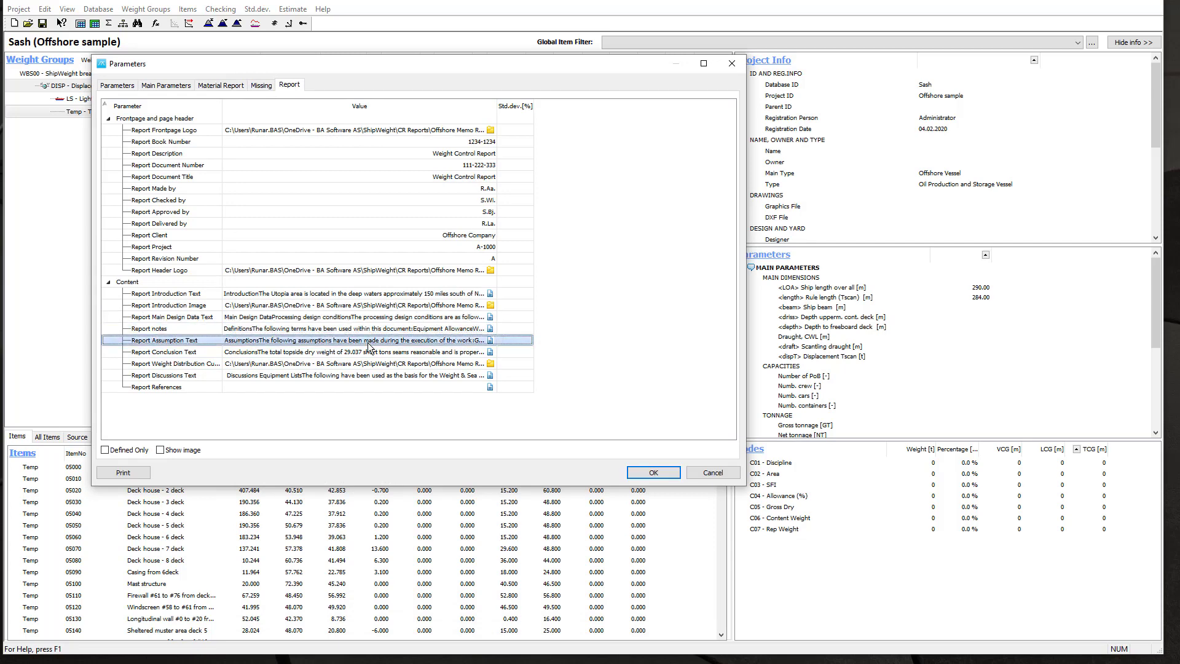
pyautogui.click(491, 342)
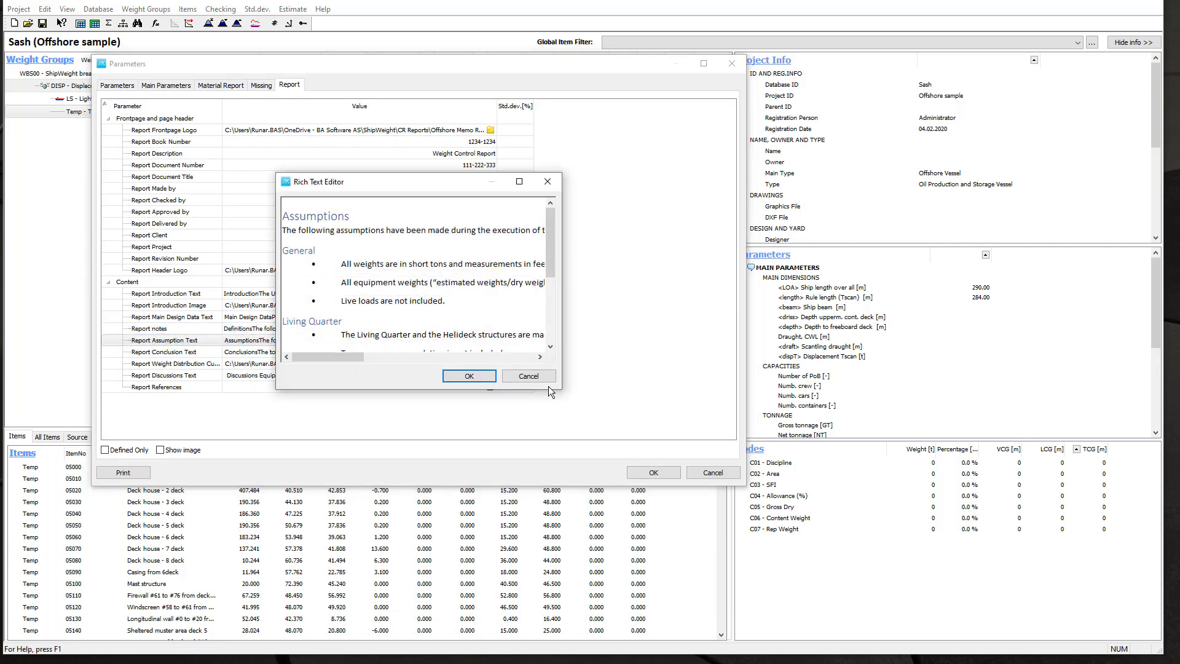
pyautogui.moveTo(562, 390); pyautogui.dragTo(786, 596)
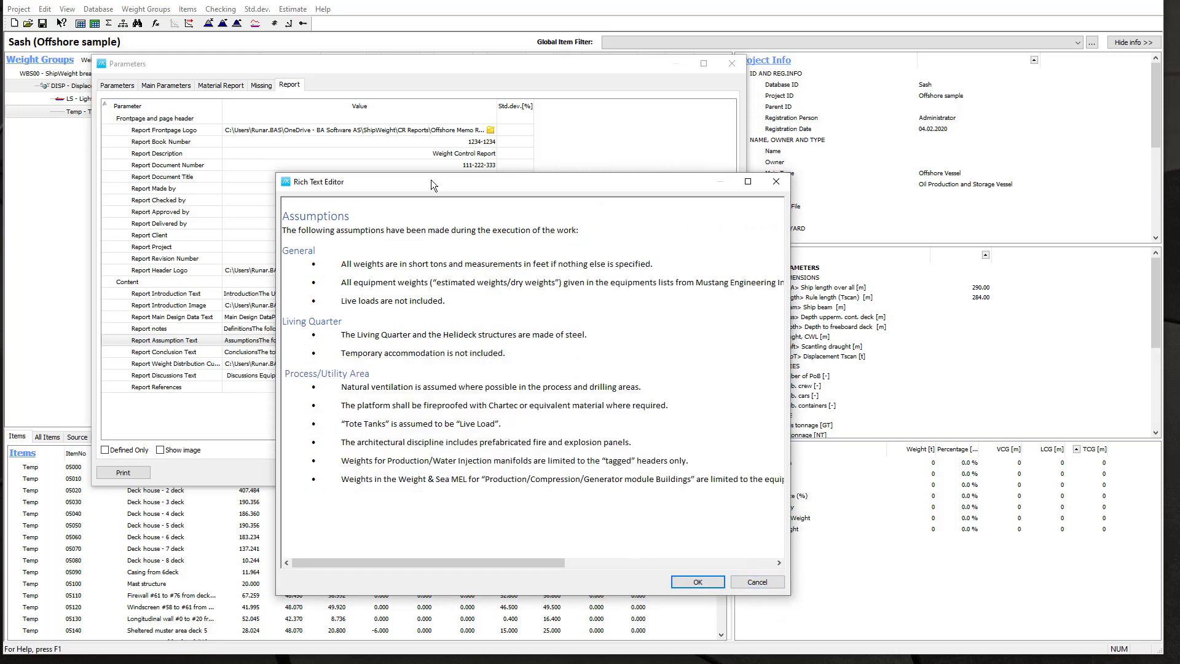
pyautogui.click(756, 581)
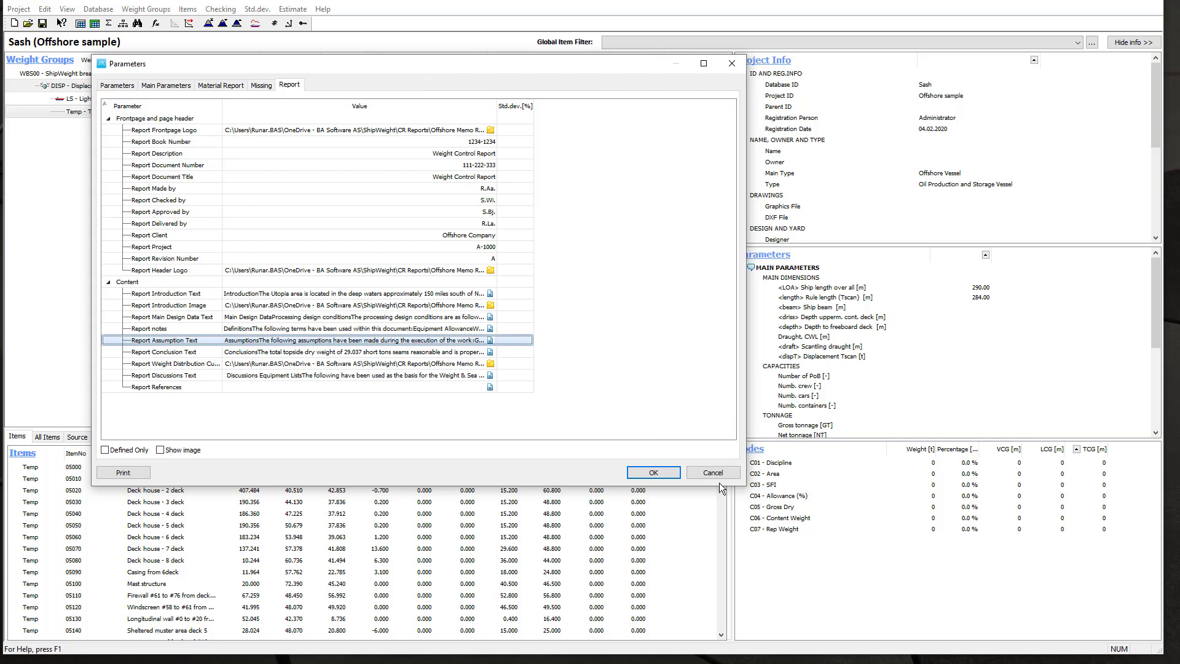
pyautogui.click(714, 472)
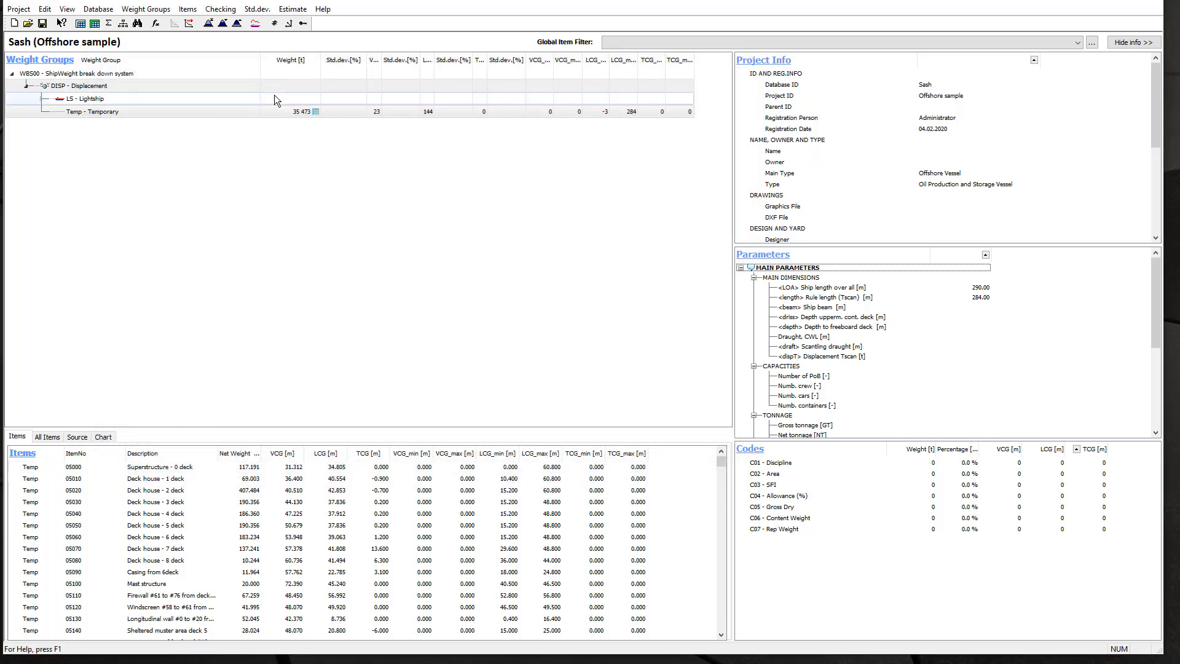
# Open the Crystal Reports viewer for the Offshore sample project and place its window over the middle of the project
pyautogui.click(21, 10)
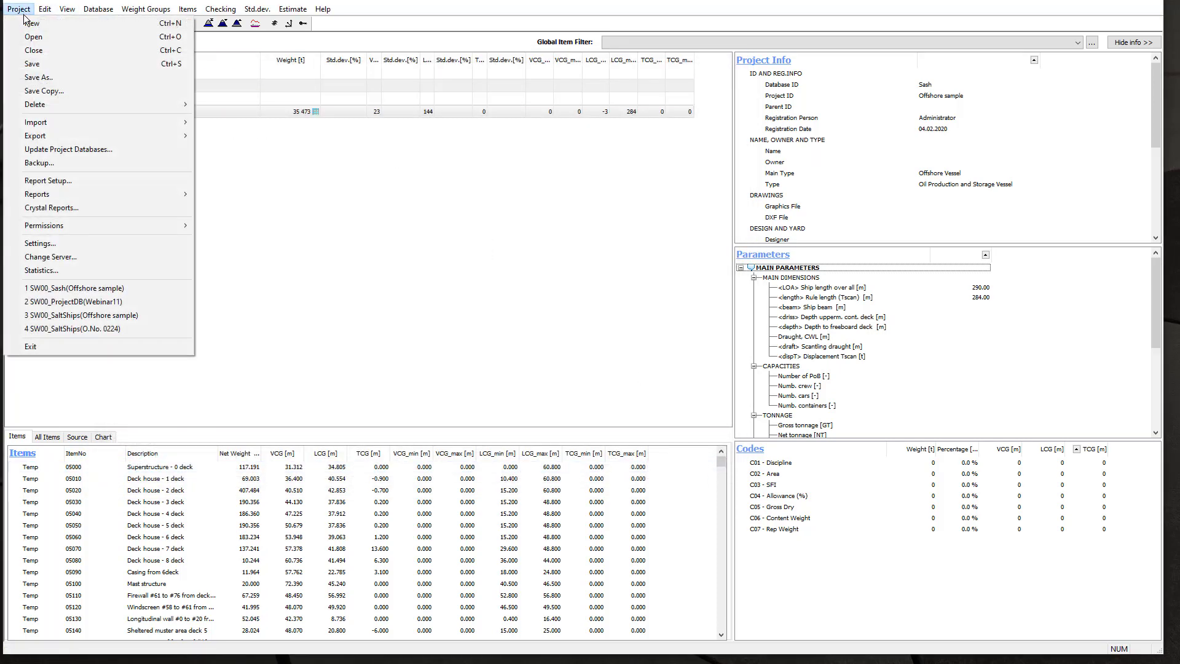
pyautogui.click(52, 209)
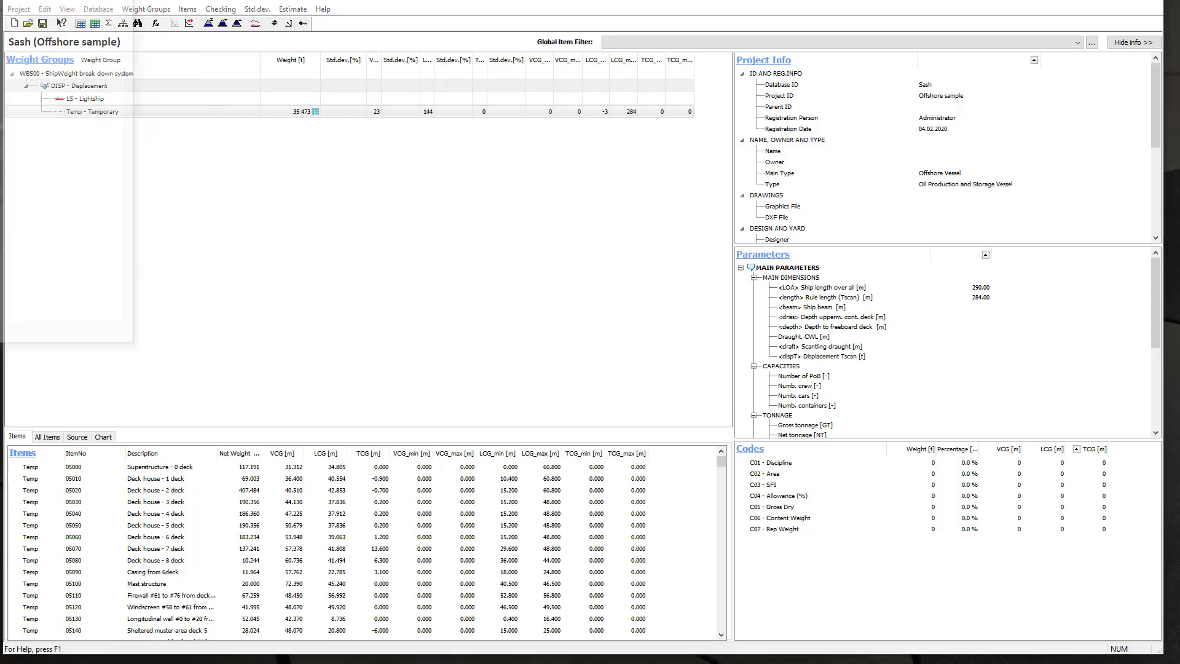
pyautogui.moveTo(398, 11); pyautogui.dragTo(485, 20)
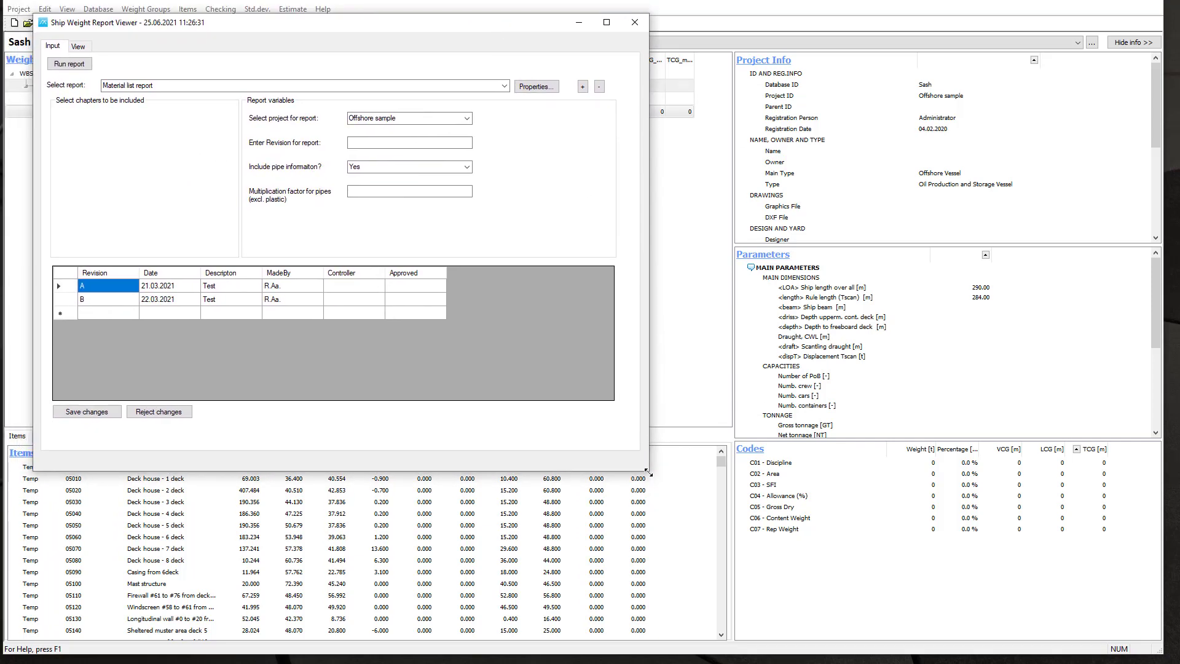
pyautogui.moveTo(410, 27); pyautogui.dragTo(560, 123)
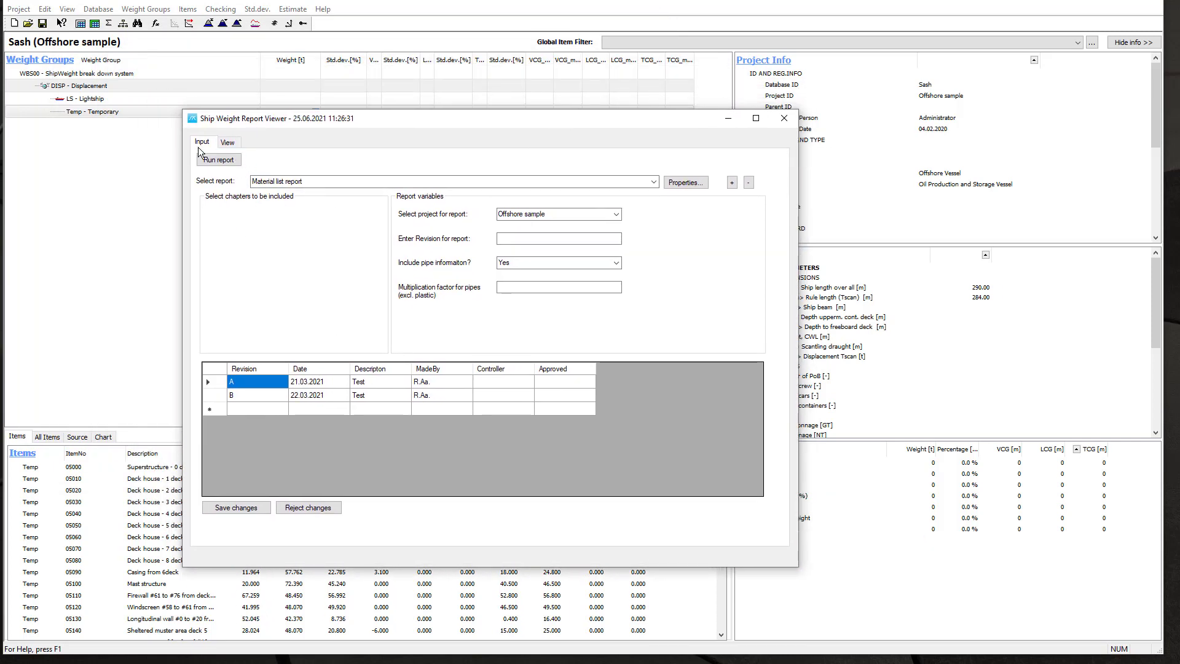
# Check the report viewer's output page and the list of available reports, keeping Material list report selected
pyautogui.click(227, 143)
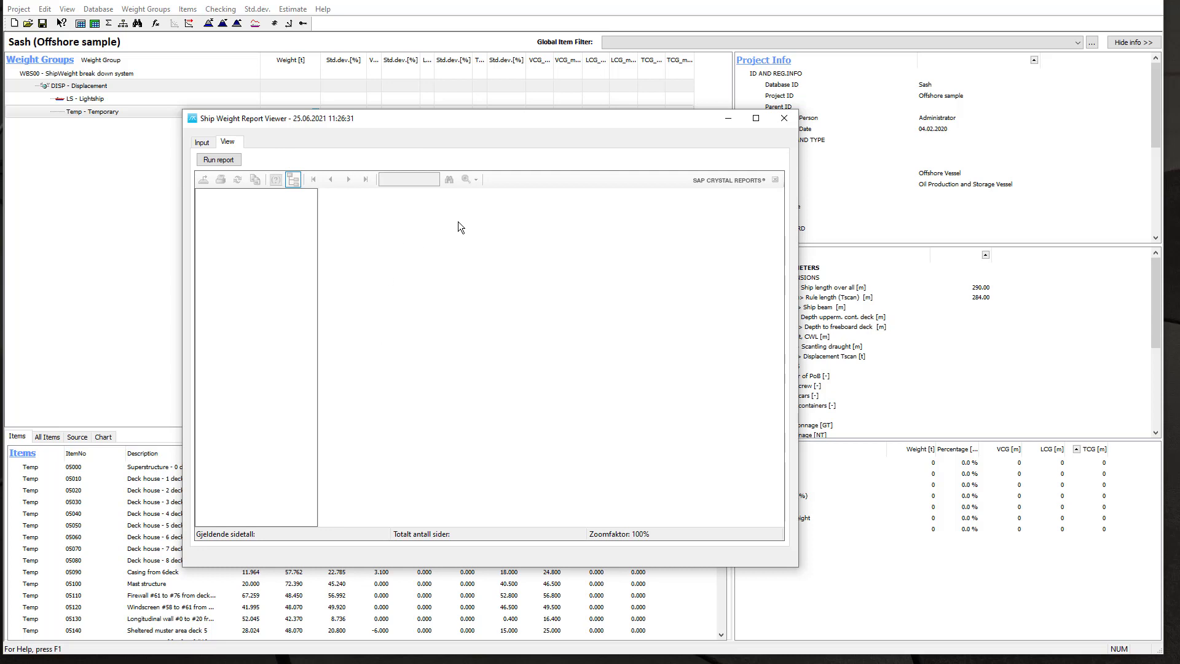
pyautogui.click(199, 143)
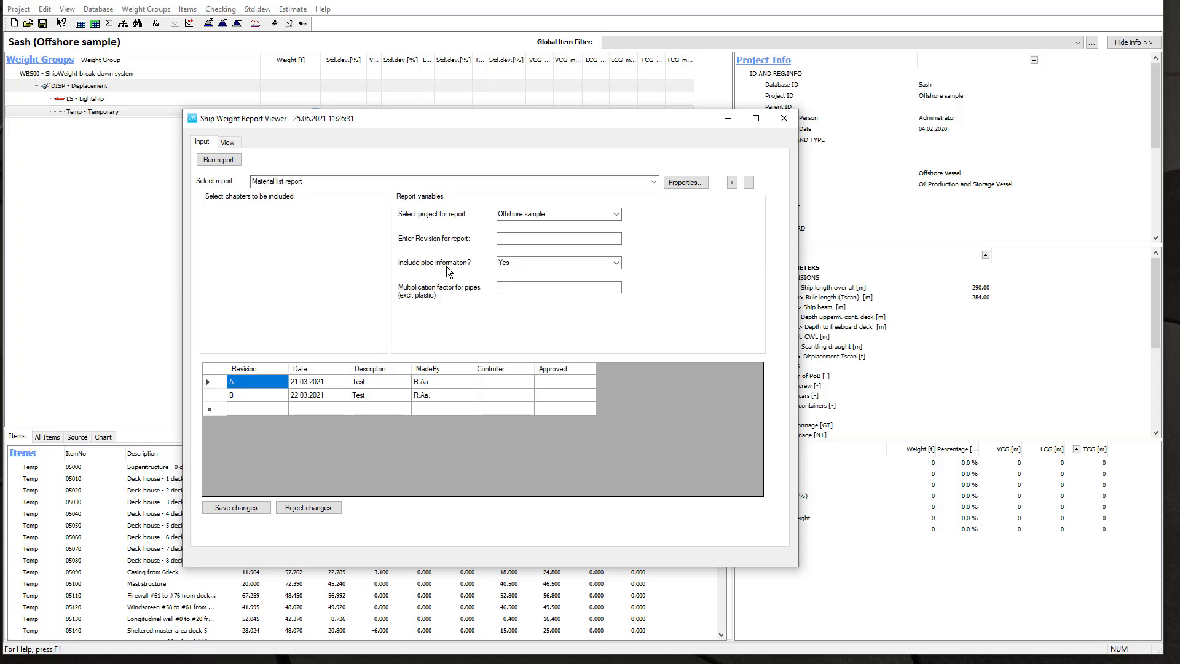
pyautogui.click(654, 182)
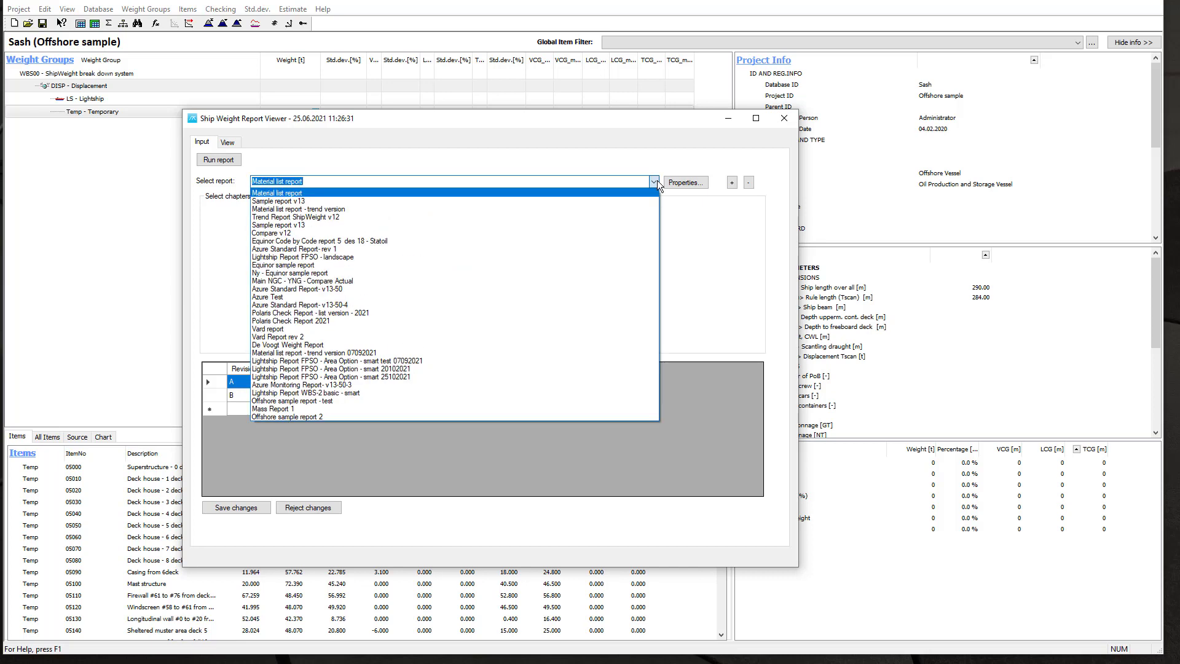
pyautogui.click(656, 181)
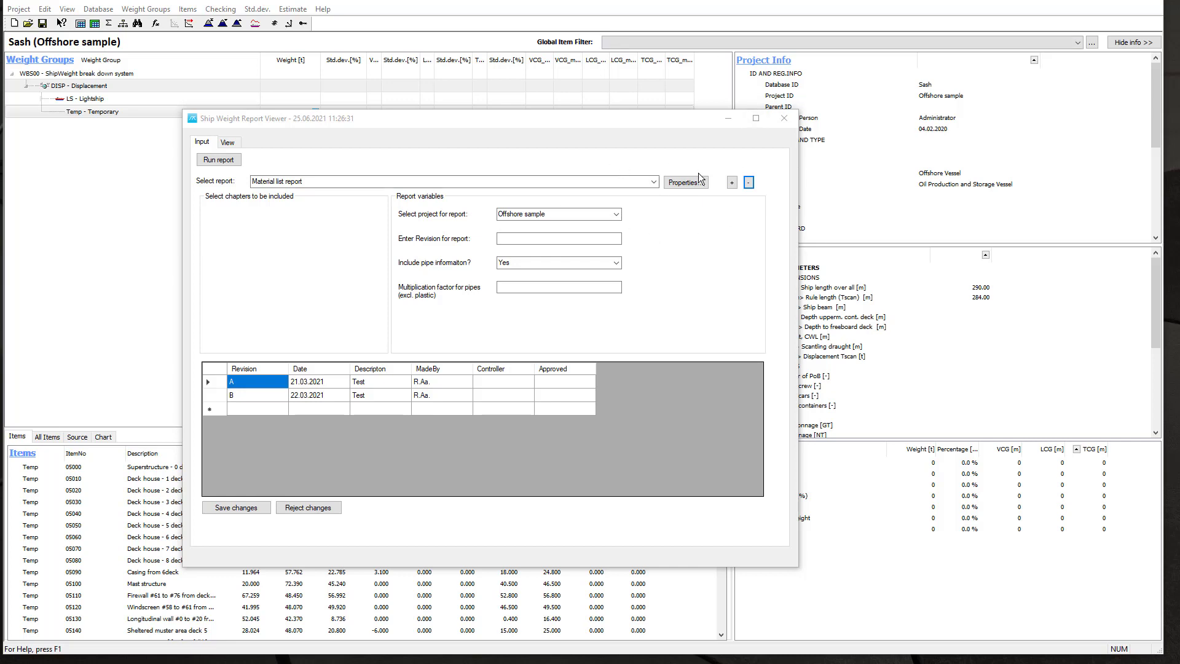
# Start adding a report and choose Offshore sample report 2.rpt from the Offshore Memo Report Sample folder as its file
pyautogui.click(731, 183)
pyautogui.click(732, 182)
pyautogui.moveTo(506, 166); pyautogui.dragTo(528, 192)
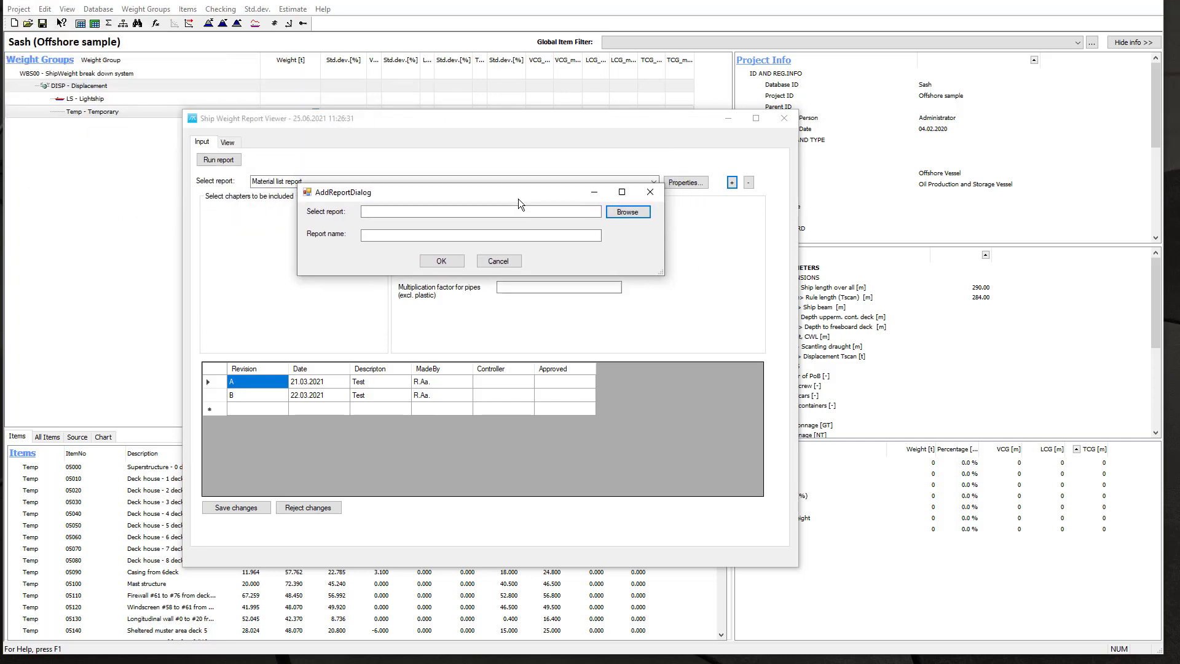
pyautogui.click(376, 212)
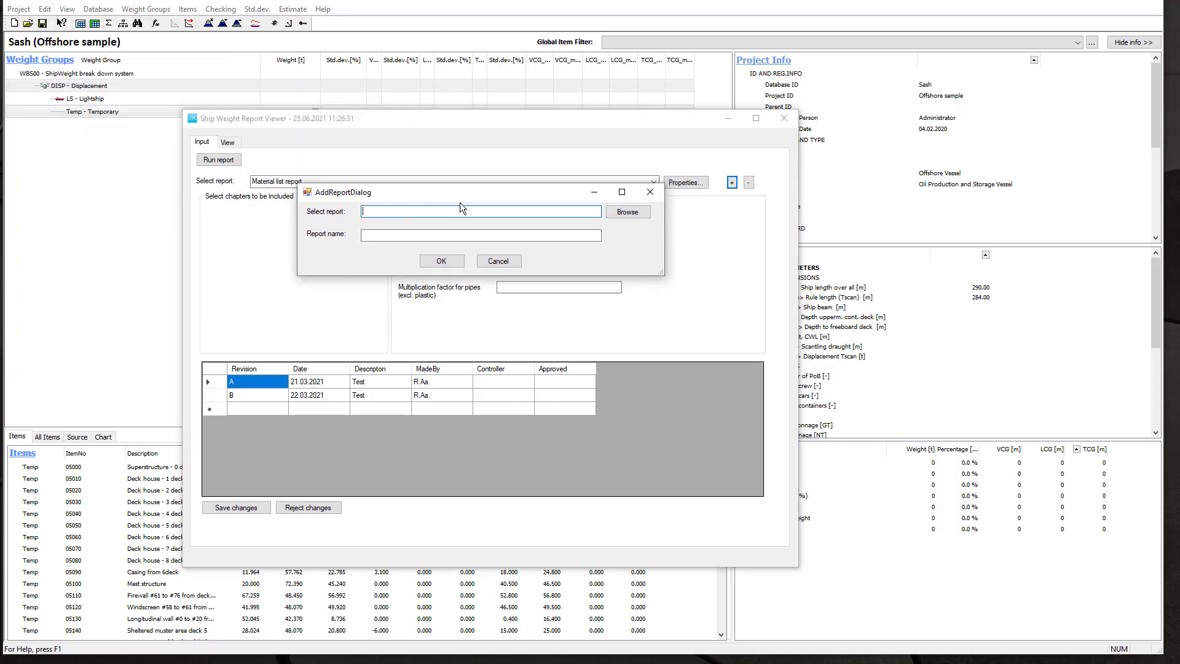
pyautogui.click(613, 212)
pyautogui.moveTo(566, 220); pyautogui.dragTo(375, 63)
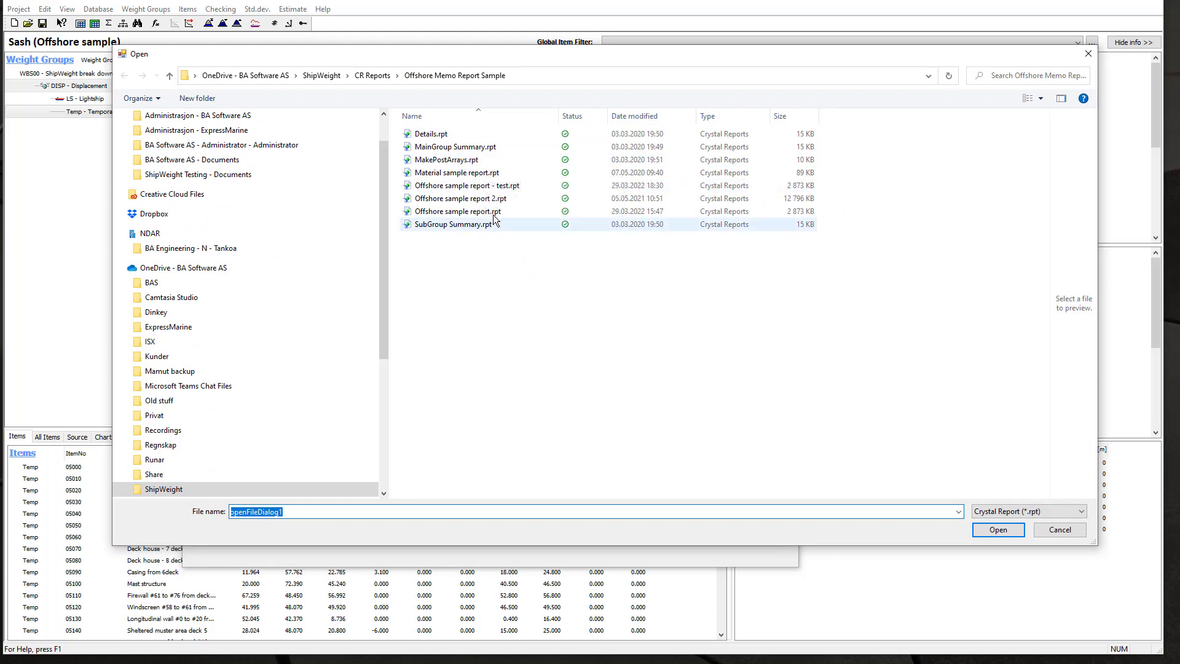
pyautogui.click(451, 199)
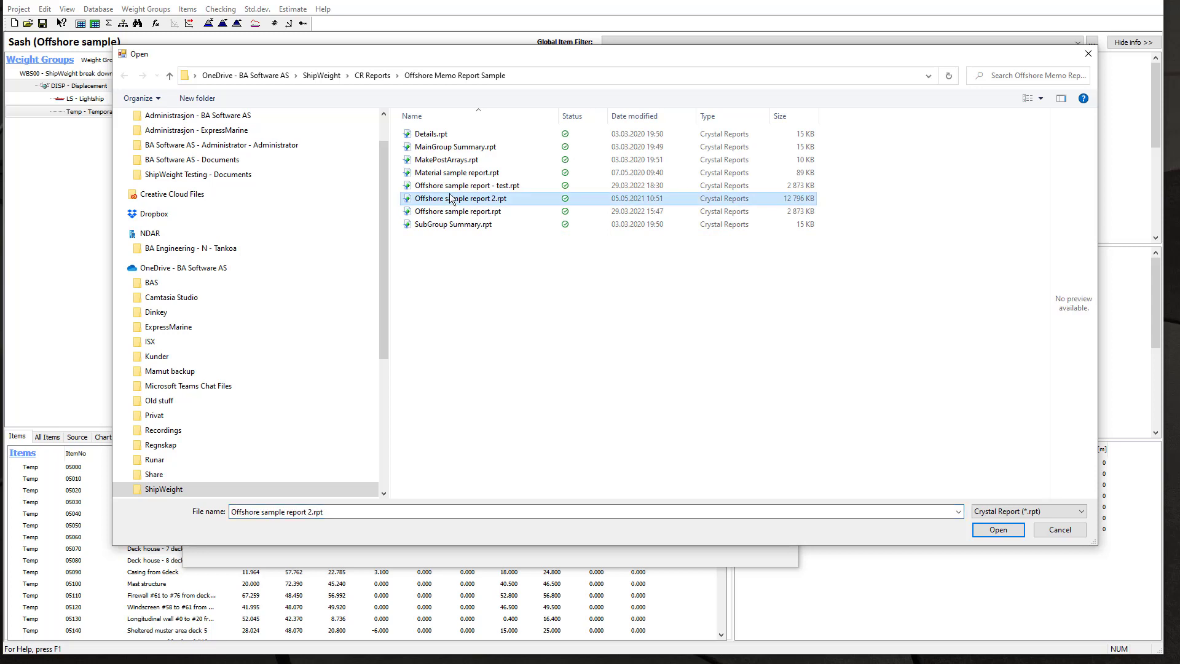
pyautogui.click(999, 529)
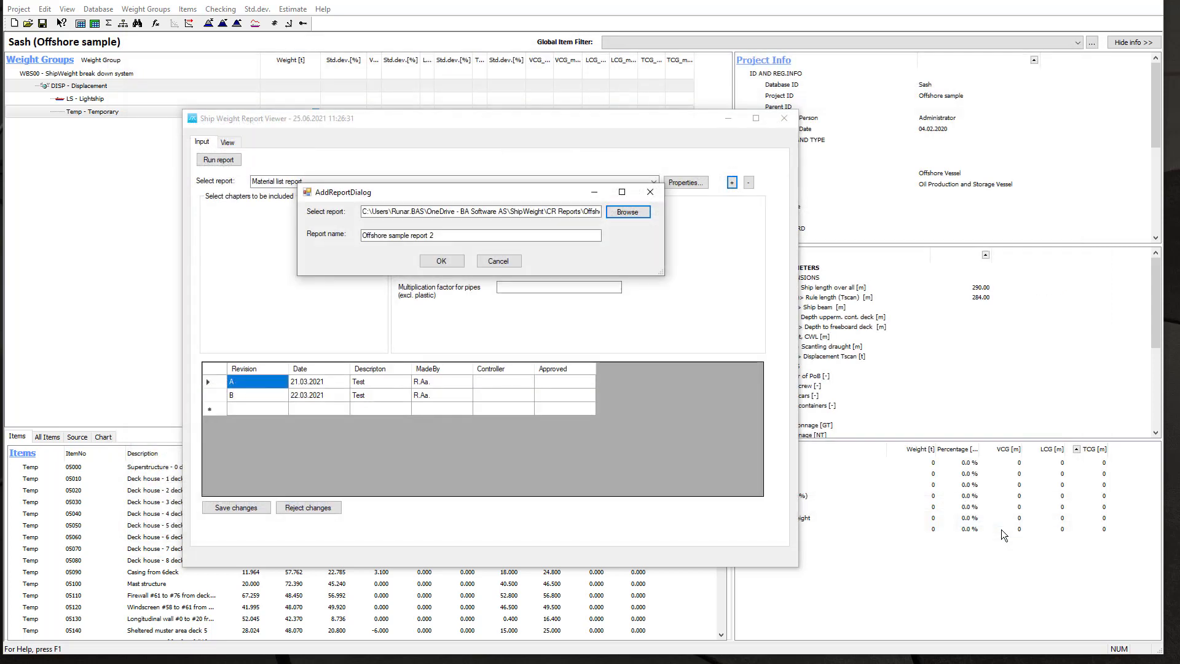
# Name the added report My Report, accept it, select it and check its entry in the report list
pyautogui.moveTo(440, 237); pyautogui.dragTo(362, 237)
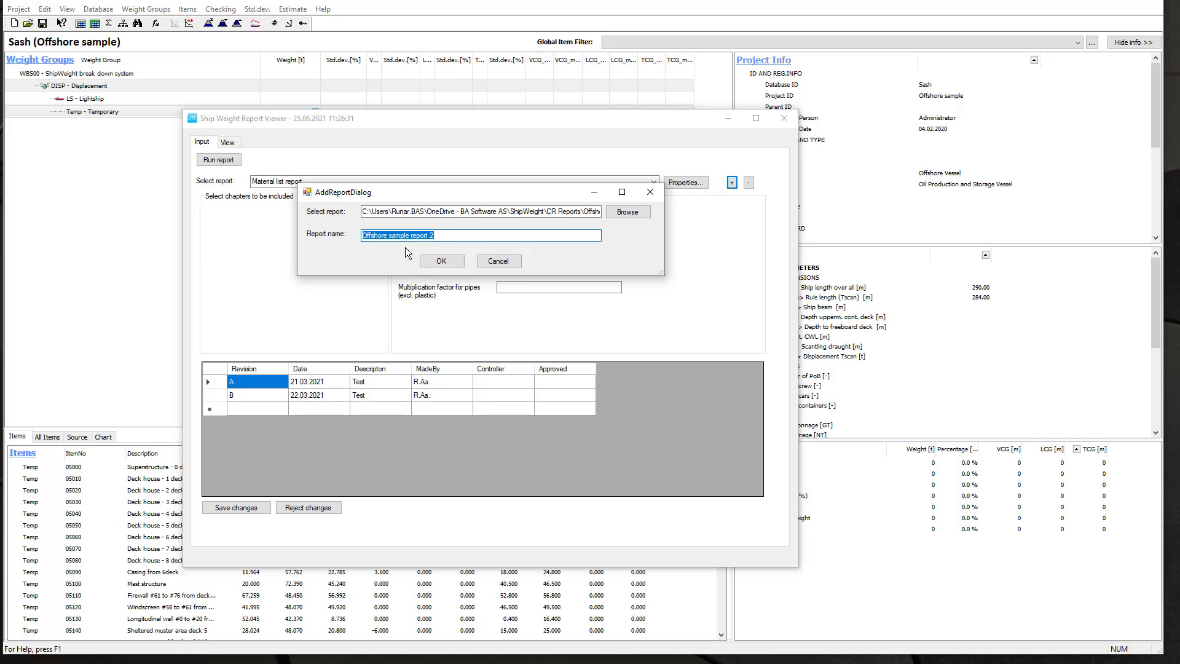
pyautogui.write('My Report')
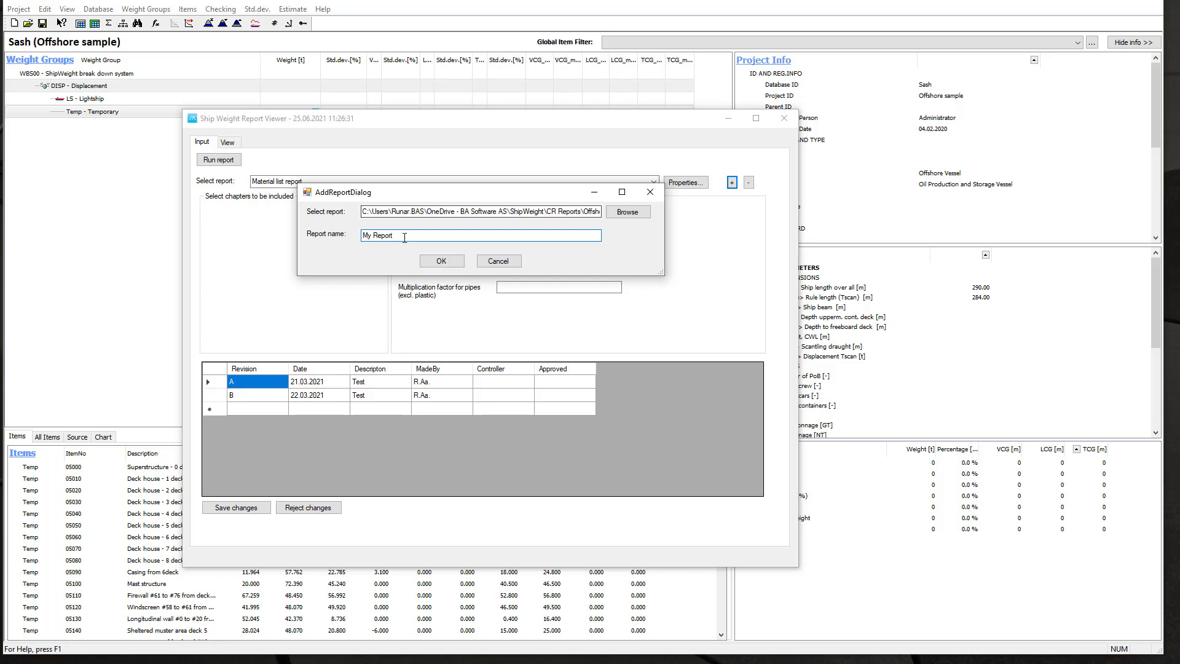
pyautogui.click(440, 260)
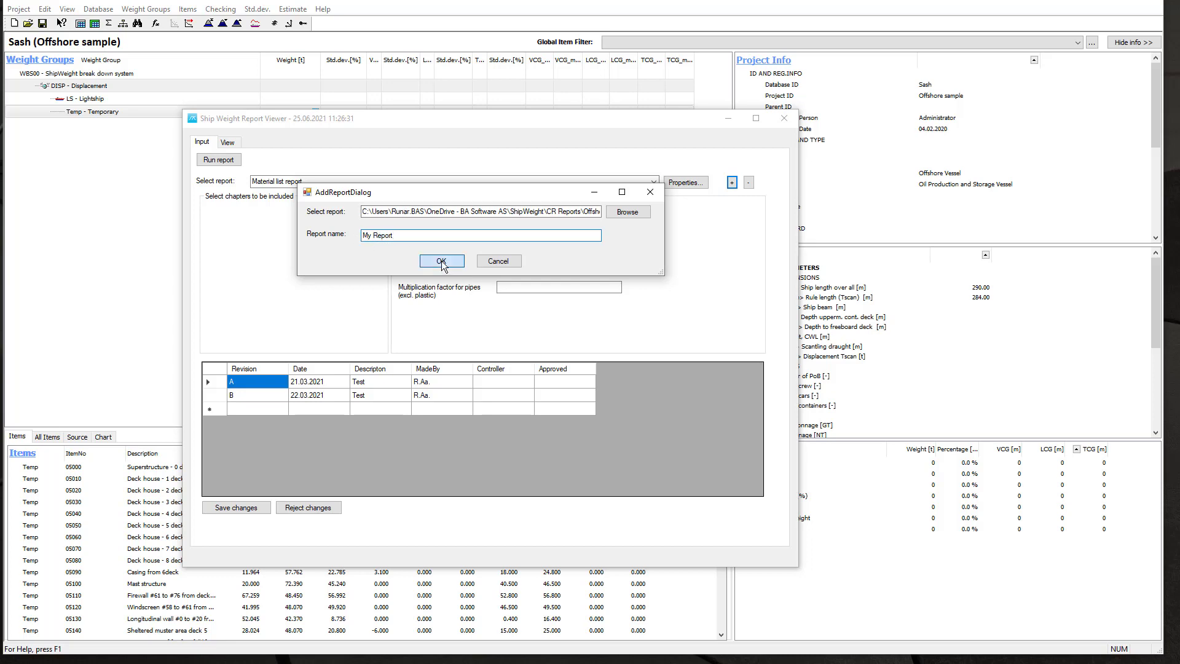
pyautogui.click(654, 183)
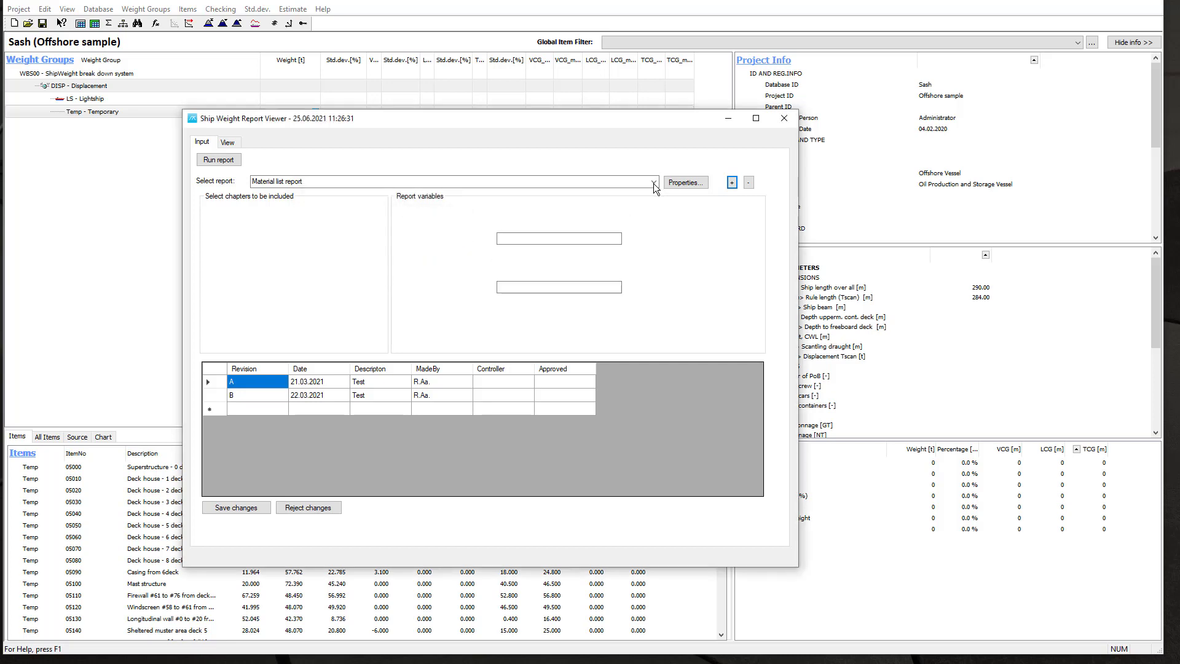
pyautogui.scroll(-1, 654, 183)
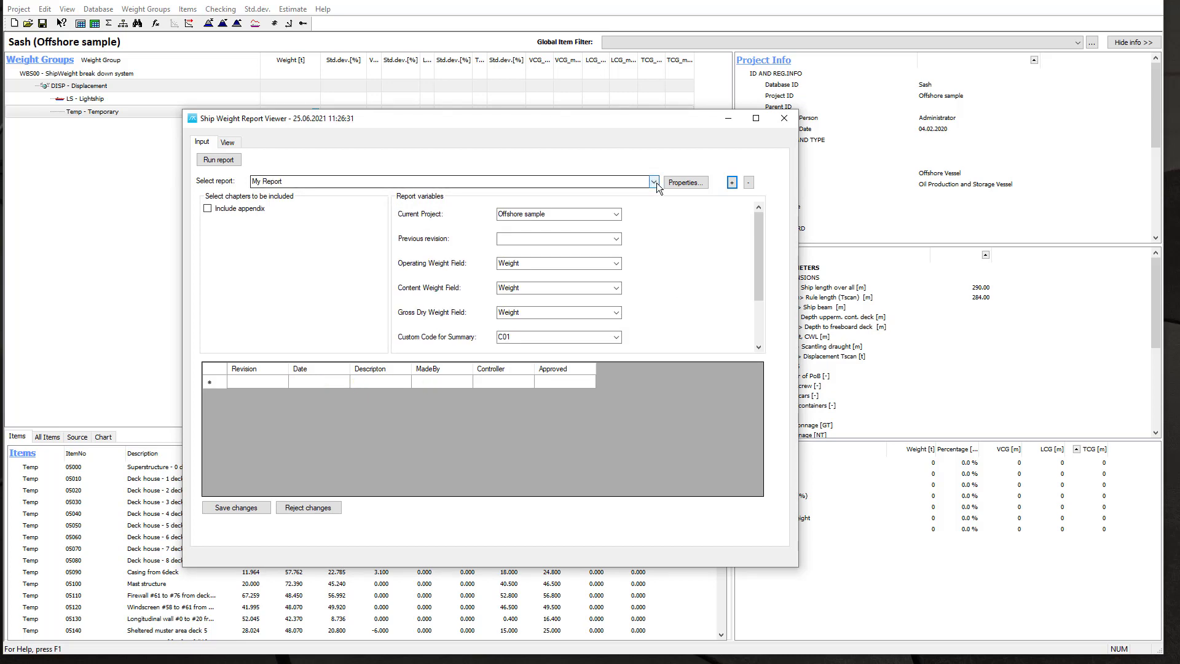
pyautogui.click(655, 183)
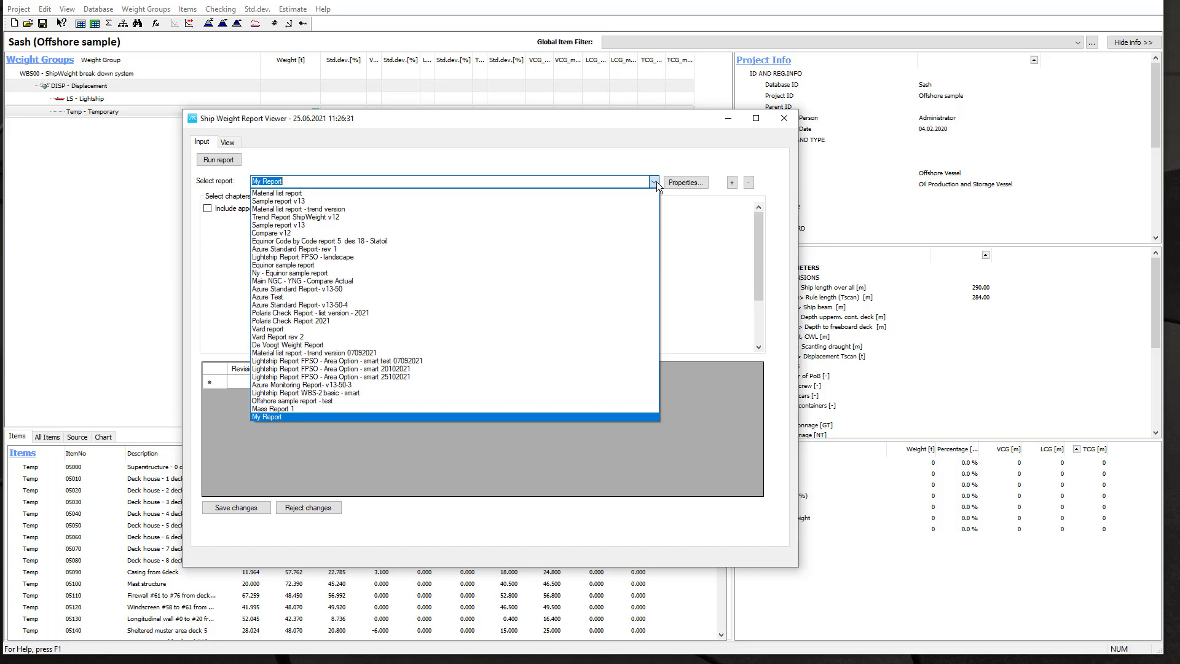
pyautogui.click(655, 183)
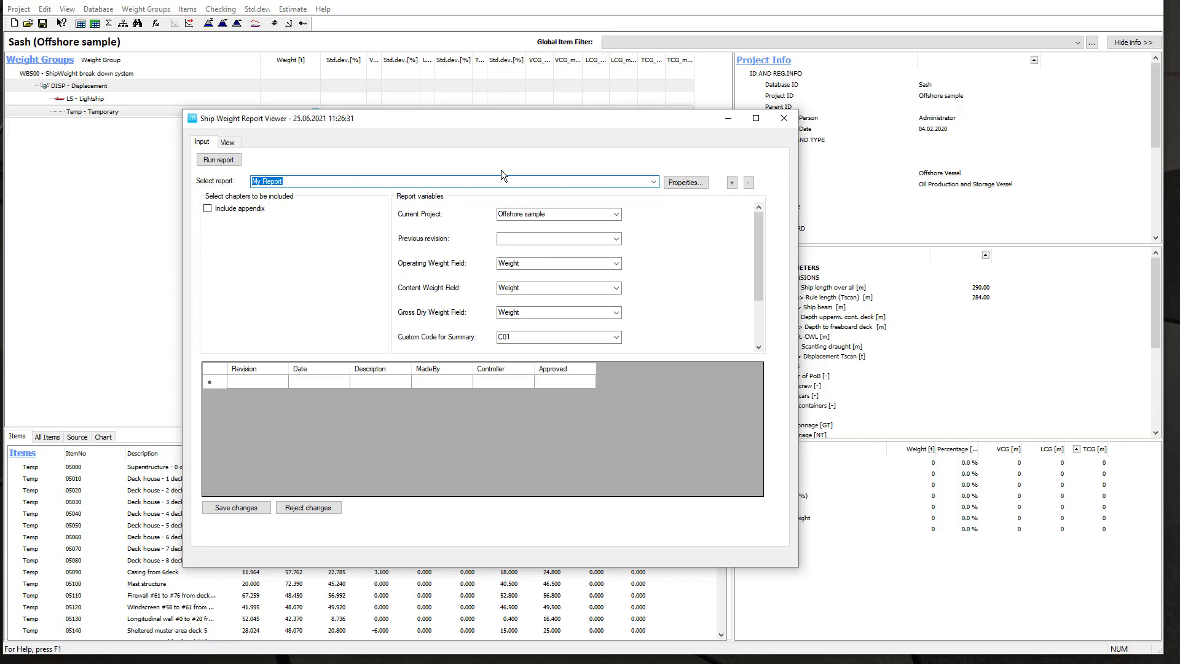
pyautogui.click(759, 92)
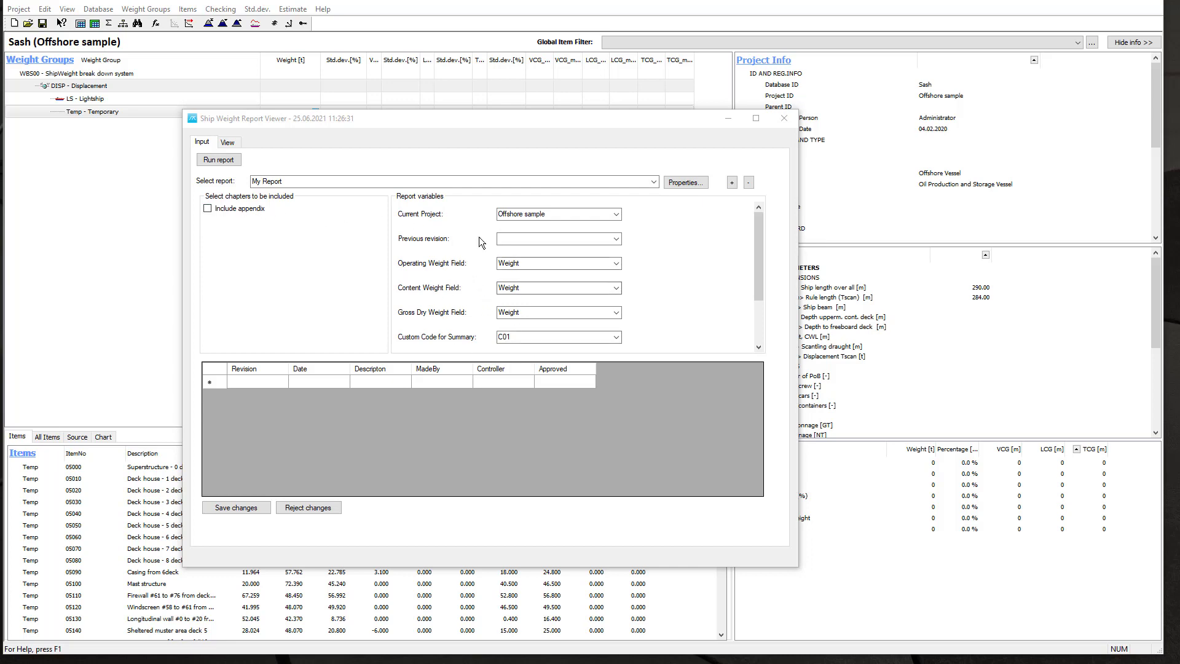
# Add revision A dated 30.03.2022 with description Report no 1 and the maker's initials, and save the revision changes
pyautogui.click(260, 384)
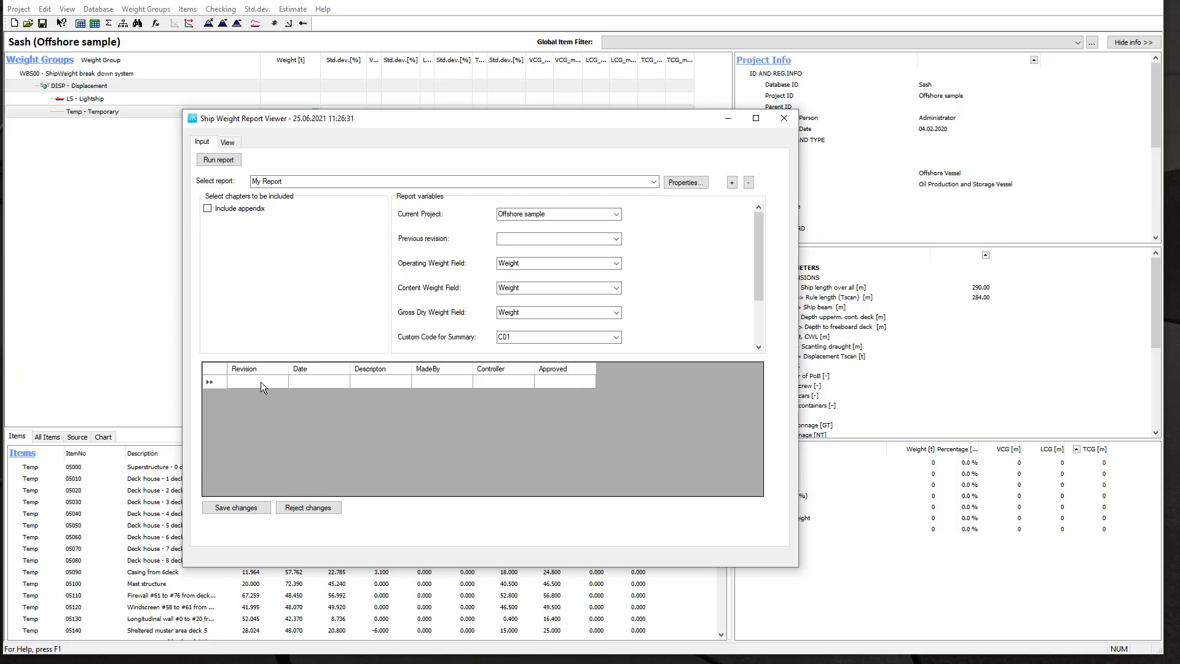
pyautogui.write('A')
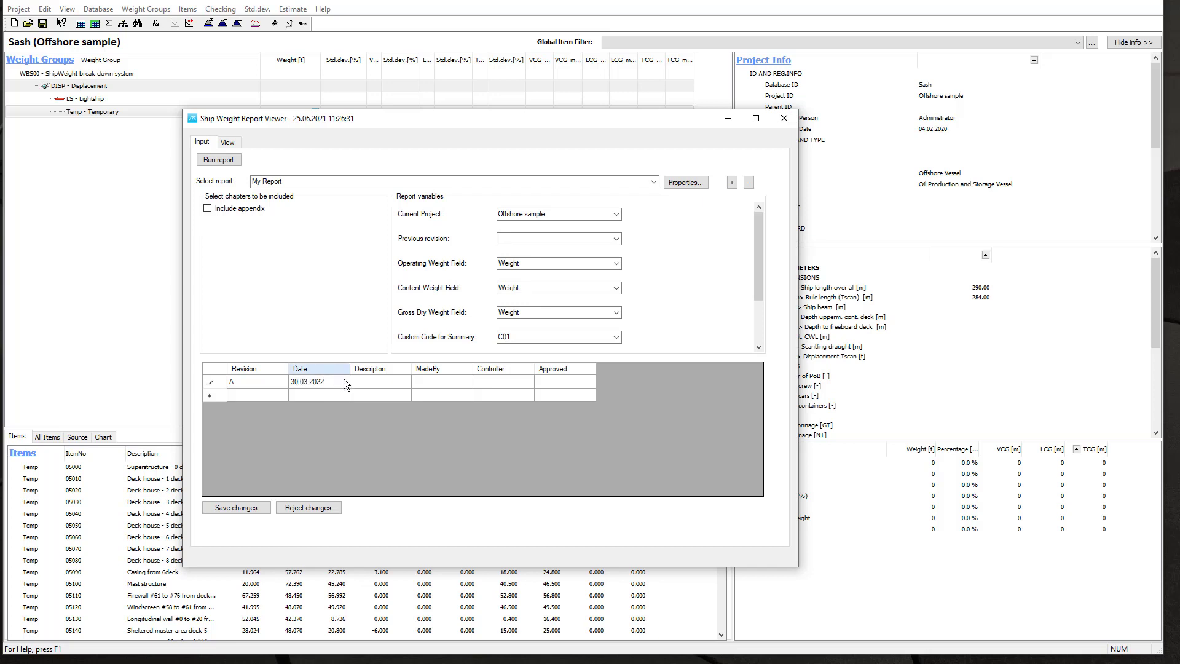
pyautogui.click(396, 384)
pyautogui.click(396, 386)
pyautogui.write('Report no 1')
pyautogui.press('Tab')
pyautogui.write('R.Aa')
pyautogui.click(263, 394)
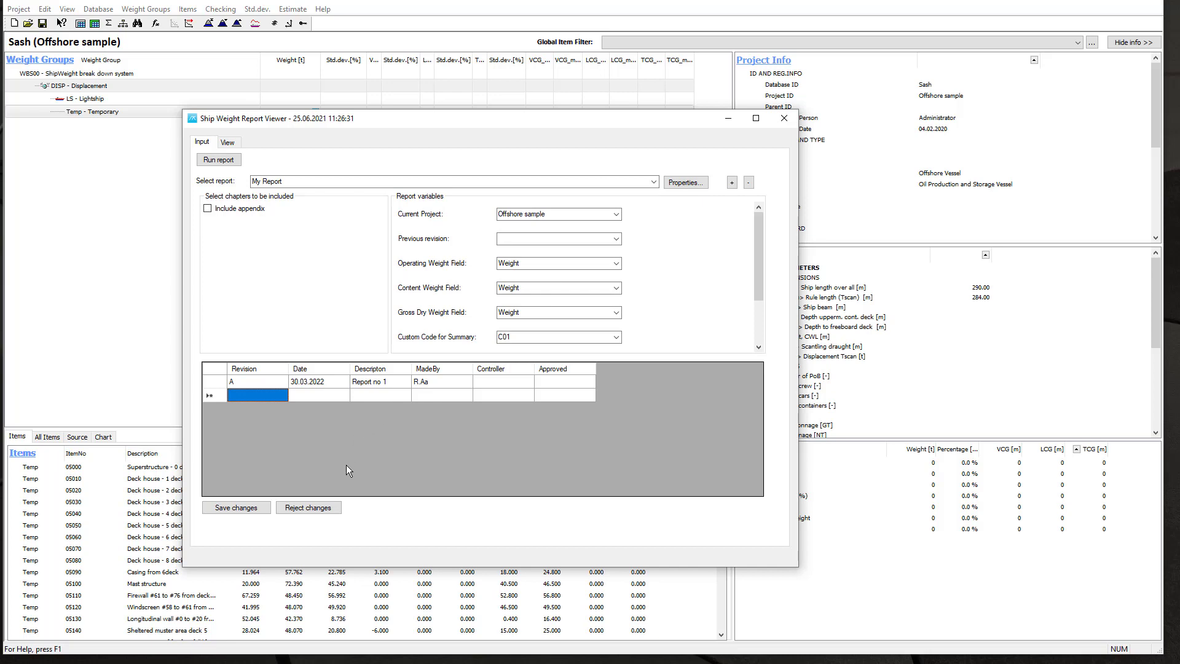
pyautogui.click(250, 507)
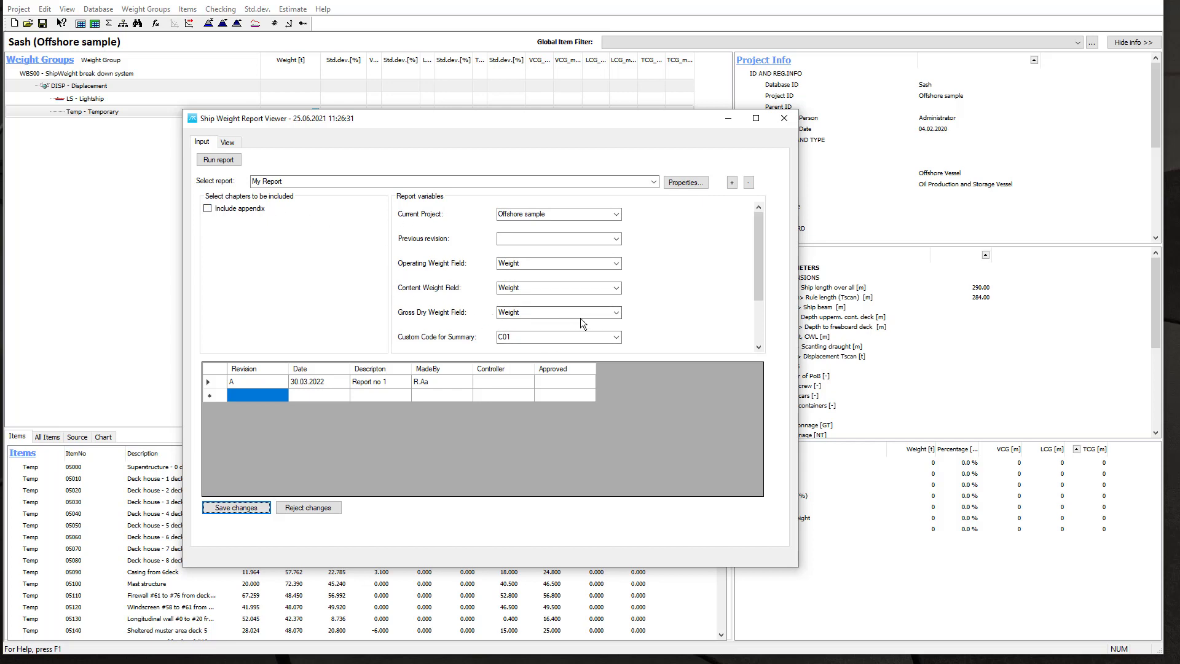
# Enlarge the report variables area above the revision table and look through its fields
pyautogui.moveTo(761, 281); pyautogui.dragTo(767, 235)
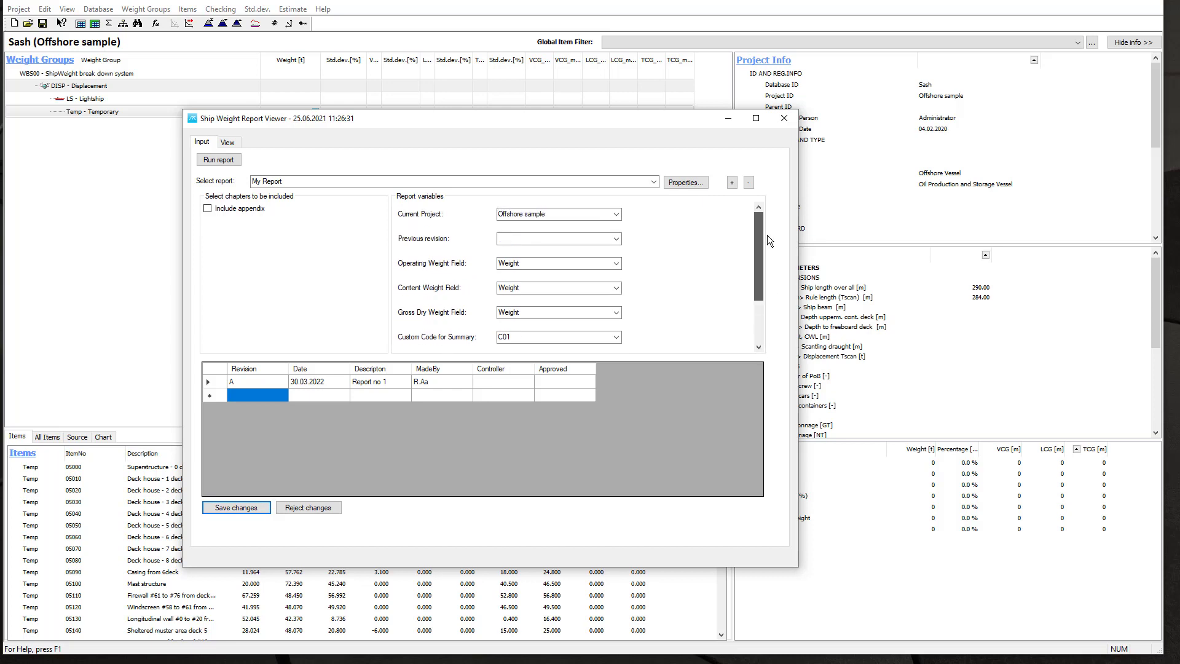
pyautogui.moveTo(643, 355); pyautogui.dragTo(643, 395)
pyautogui.moveTo(761, 287); pyautogui.dragTo(769, 237)
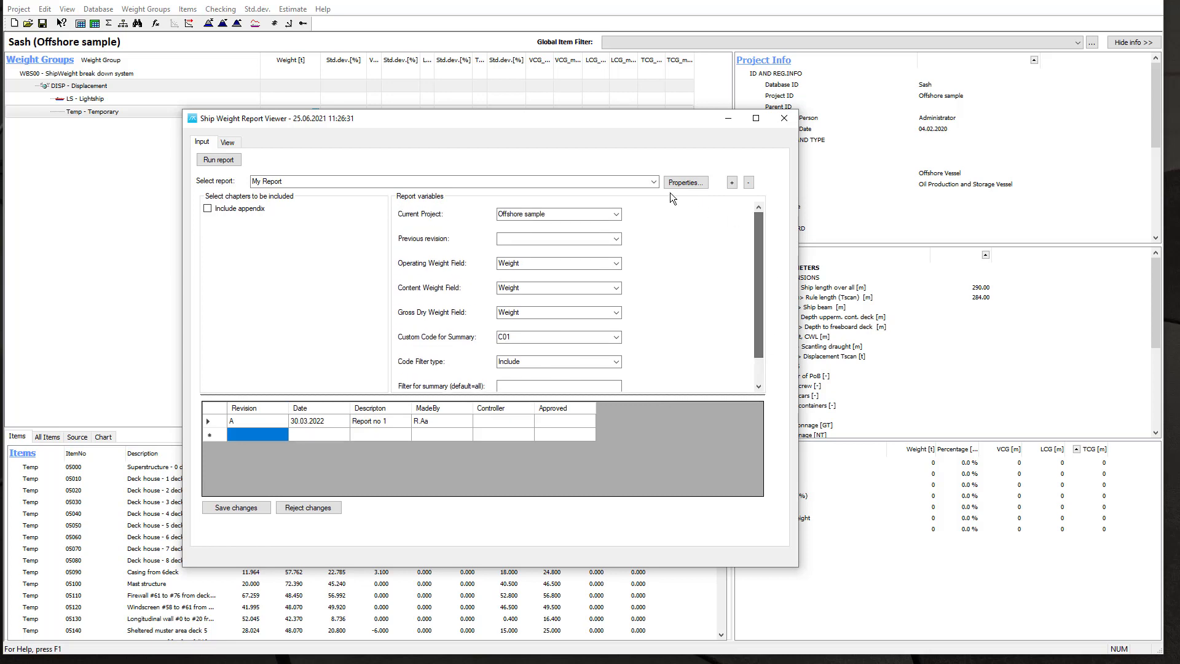
# Open the properties of My Report over the viewer and turn on the default value of the Include appendix chapter
pyautogui.click(686, 182)
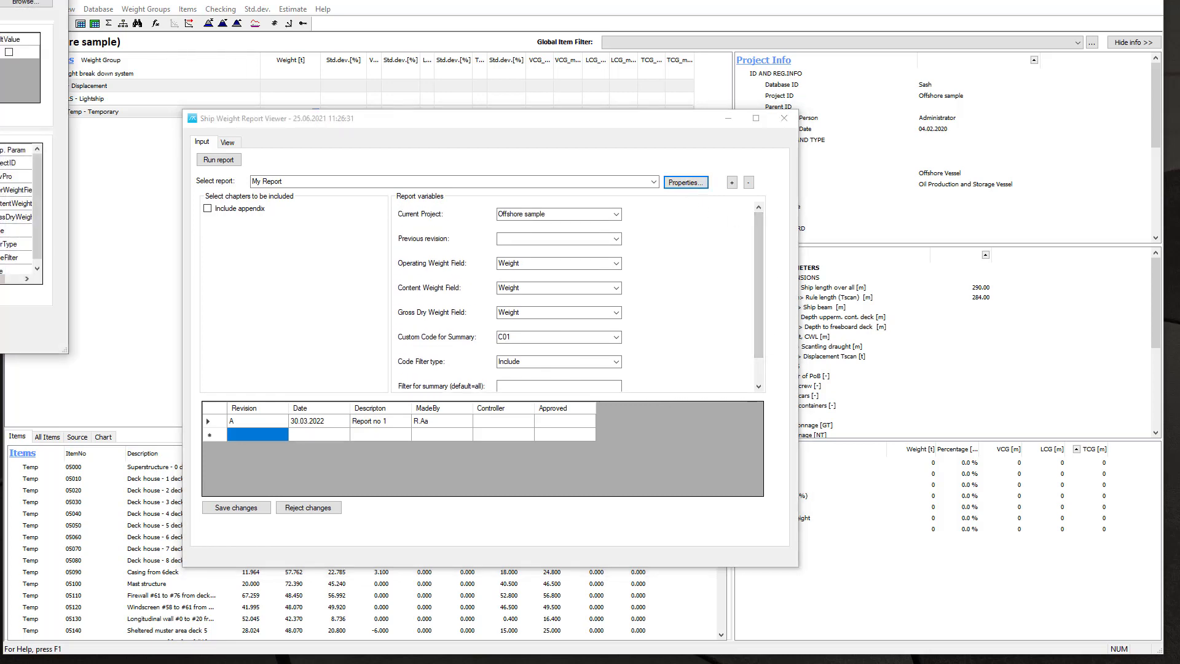
pyautogui.moveTo(0, 1); pyautogui.dragTo(471, 106)
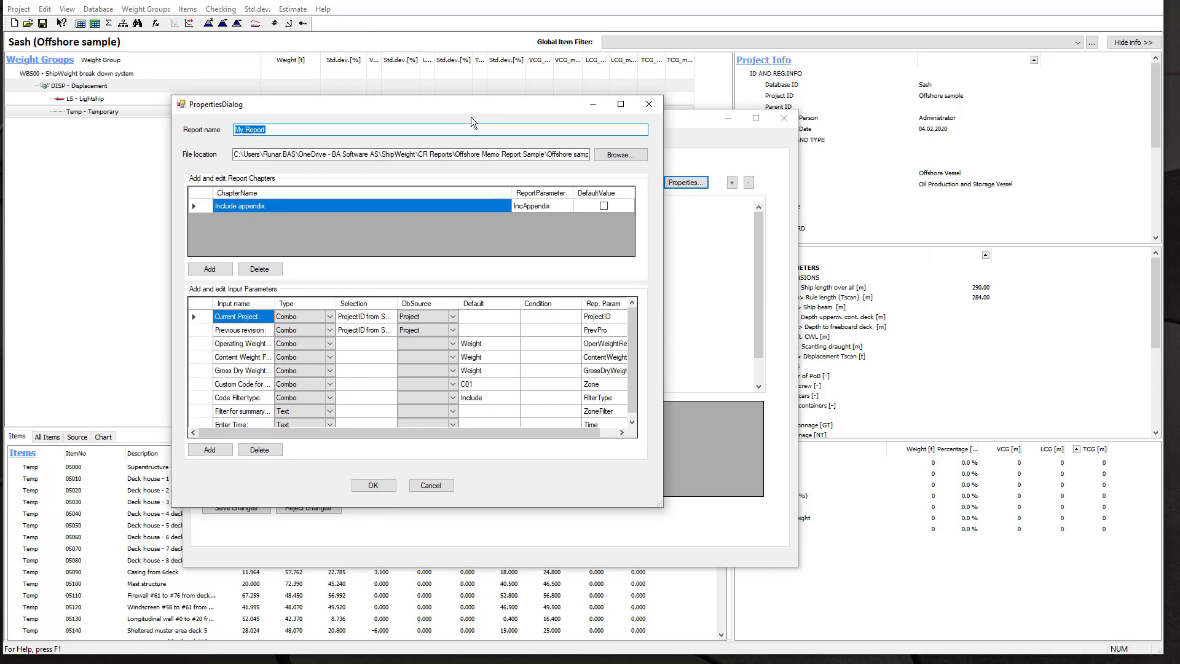
pyautogui.moveTo(370, 112); pyautogui.dragTo(482, 139)
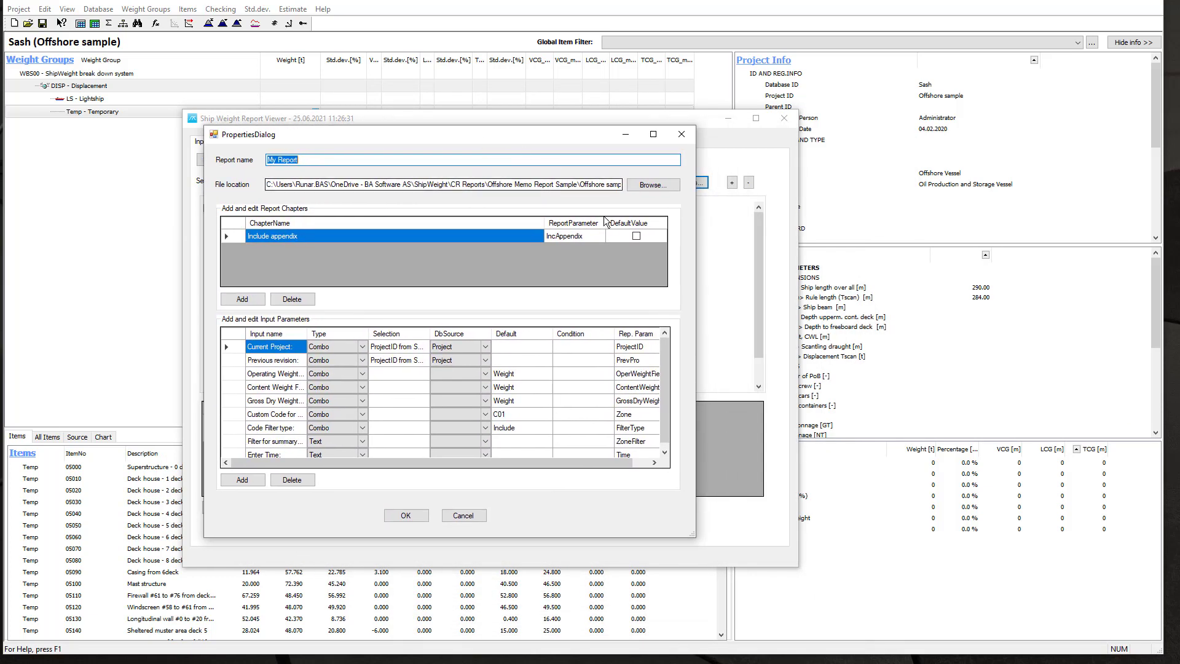
pyautogui.click(636, 235)
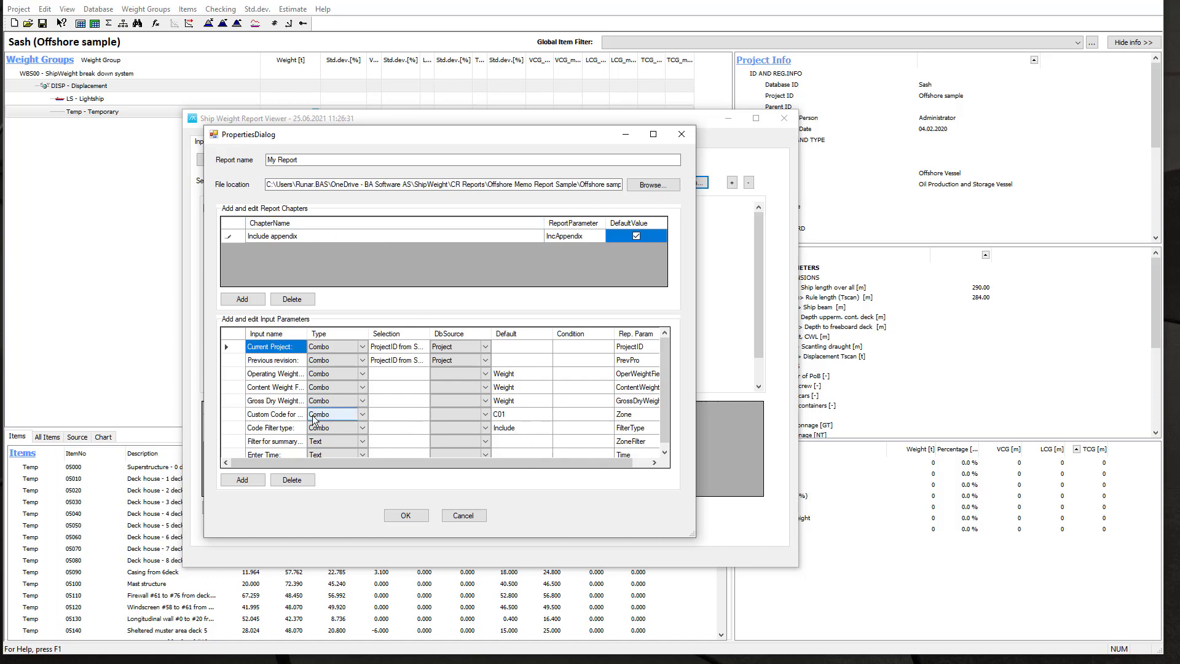
# Widen the input name column, set the default of Custom Code for Summary to C05, and accept the report properties
pyautogui.moveTo(306, 333); pyautogui.dragTo(336, 331)
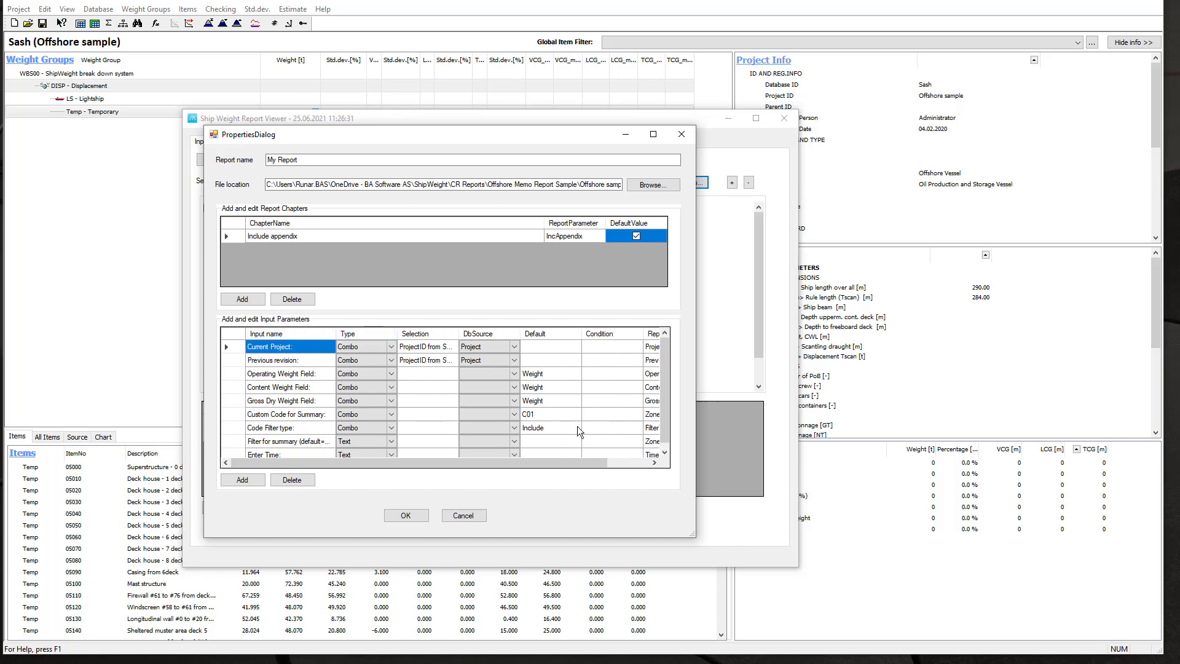
pyautogui.click(546, 415)
pyautogui.click(547, 415)
pyautogui.click(547, 416)
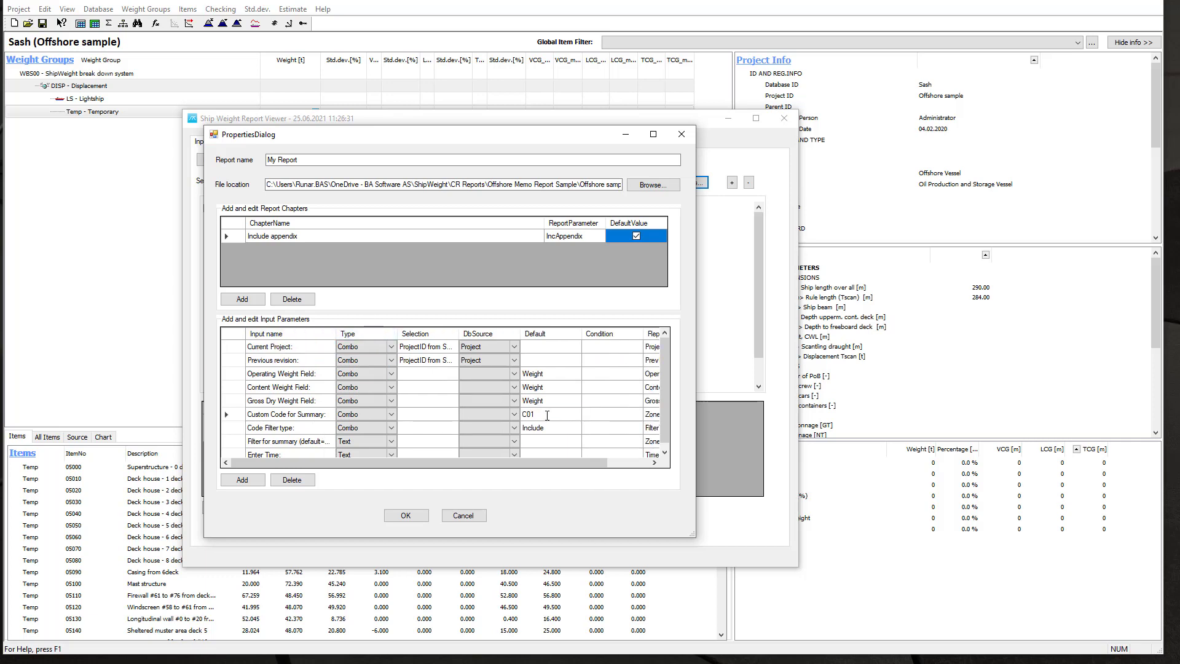
pyautogui.press('BackSpace')
pyautogui.click(540, 454)
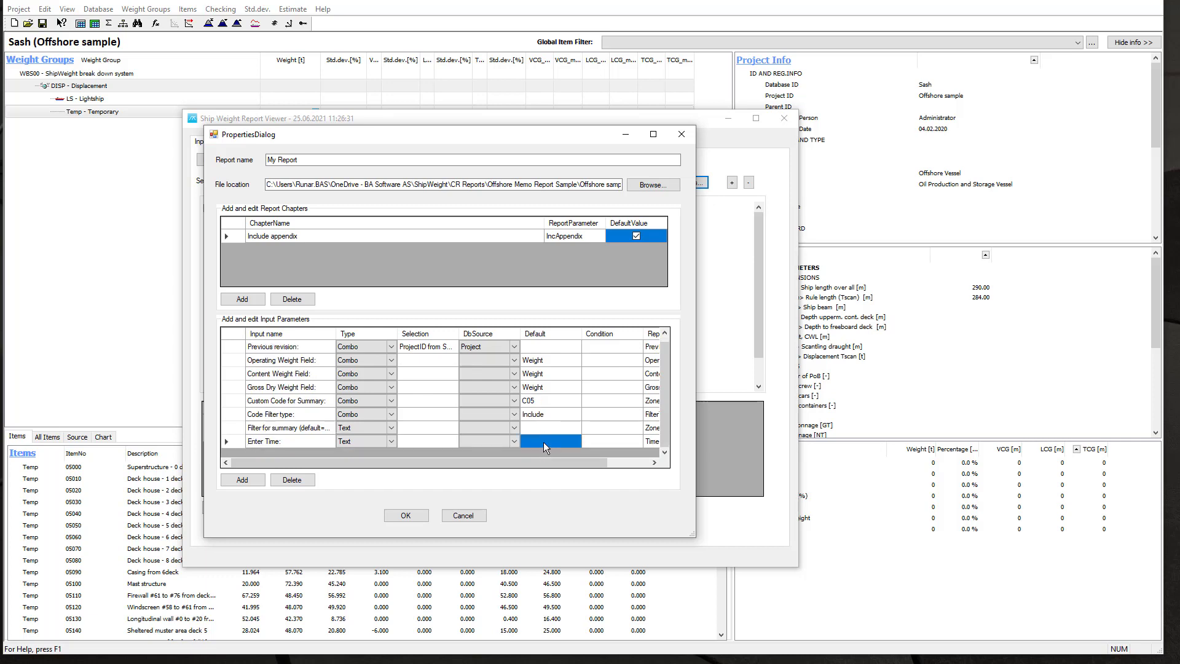
pyautogui.click(543, 441)
pyautogui.click(407, 516)
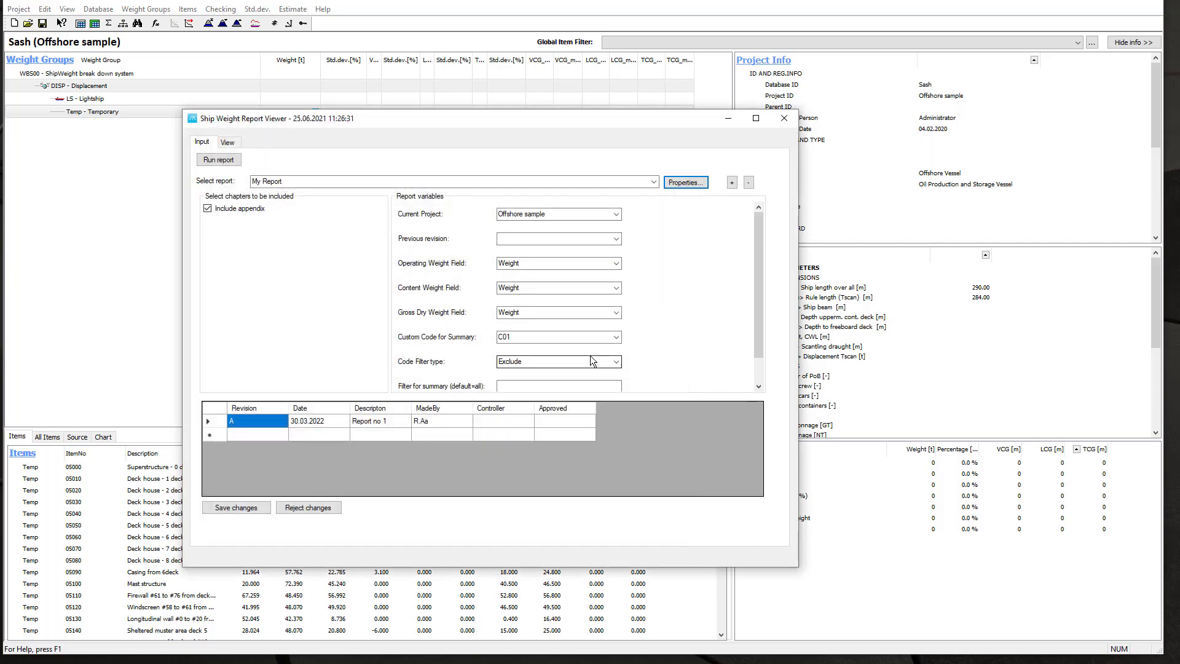
# Switch to Sample report v13 and back to My Report to reload its default report variables
pyautogui.click(651, 182)
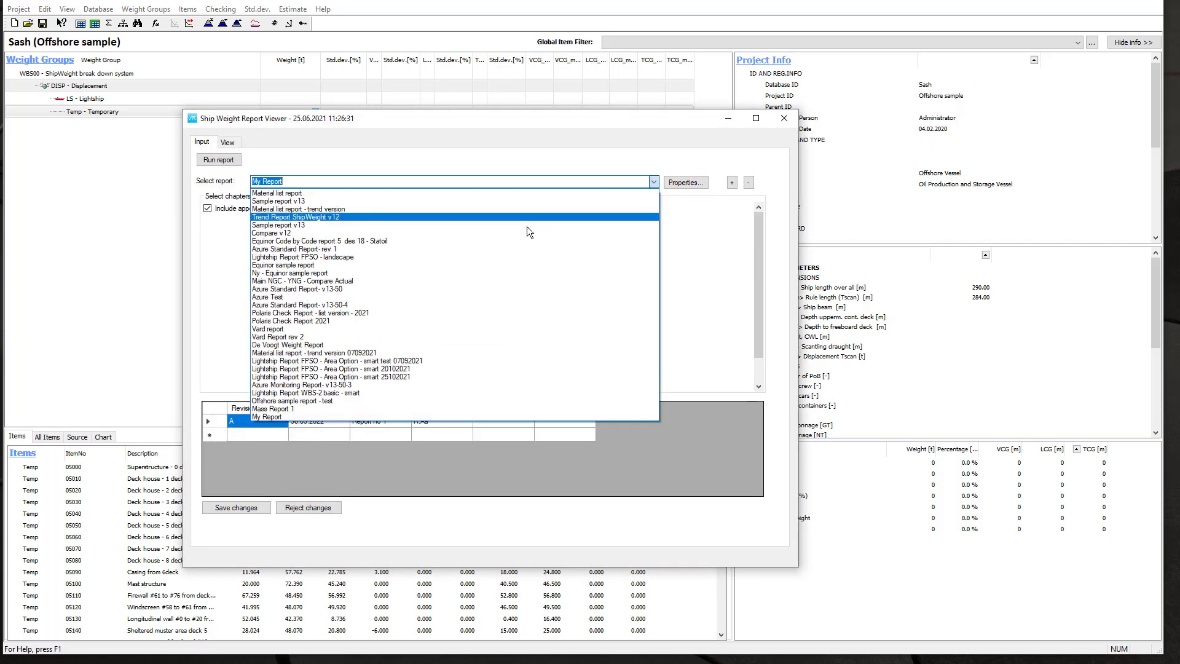
pyautogui.click(526, 224)
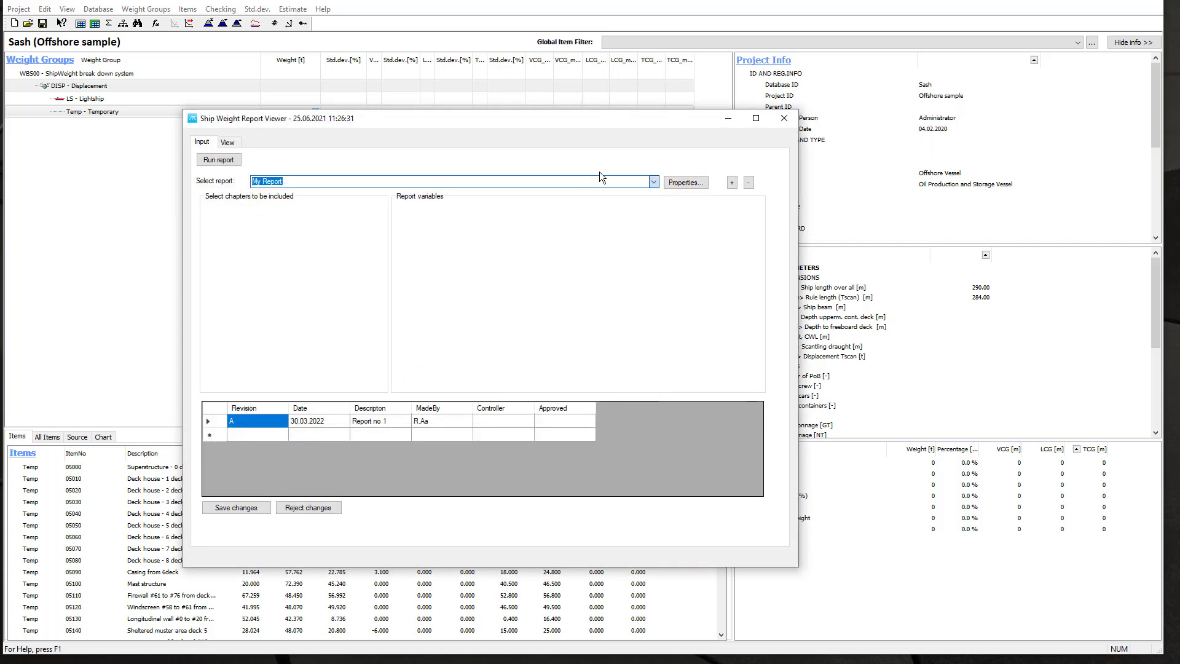
pyautogui.click(652, 185)
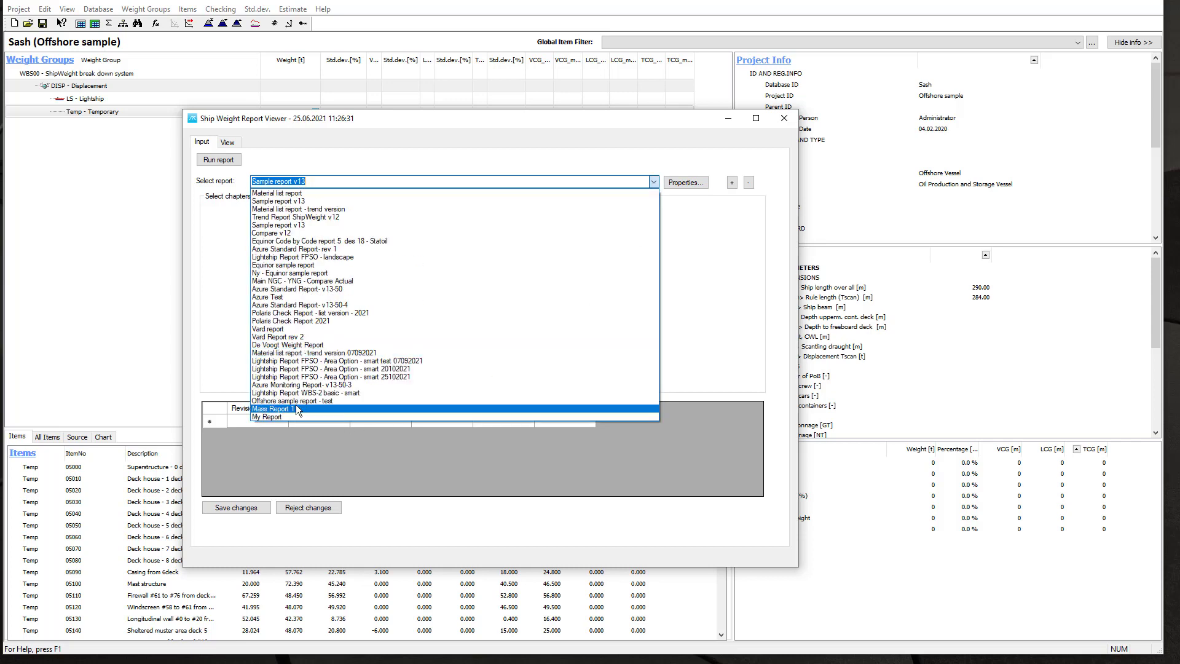
pyautogui.click(287, 418)
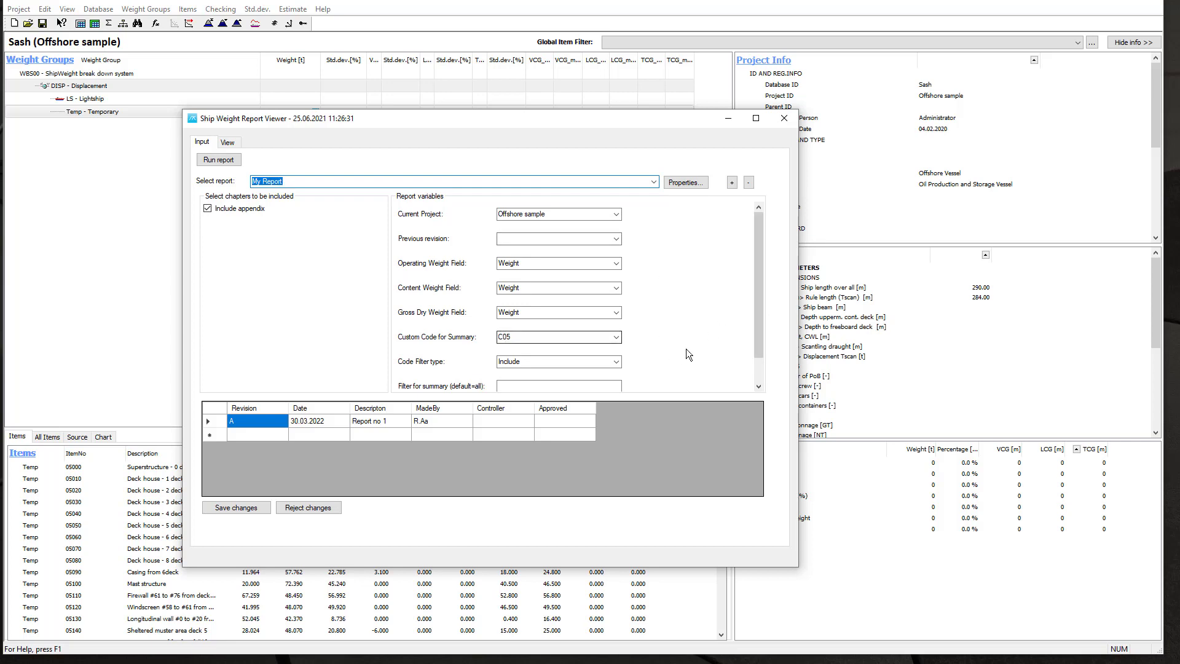
# Look through My Report's remaining report variables, down to the Enter Time field and back to Current Project
pyautogui.moveTo(758, 301); pyautogui.dragTo(758, 353)
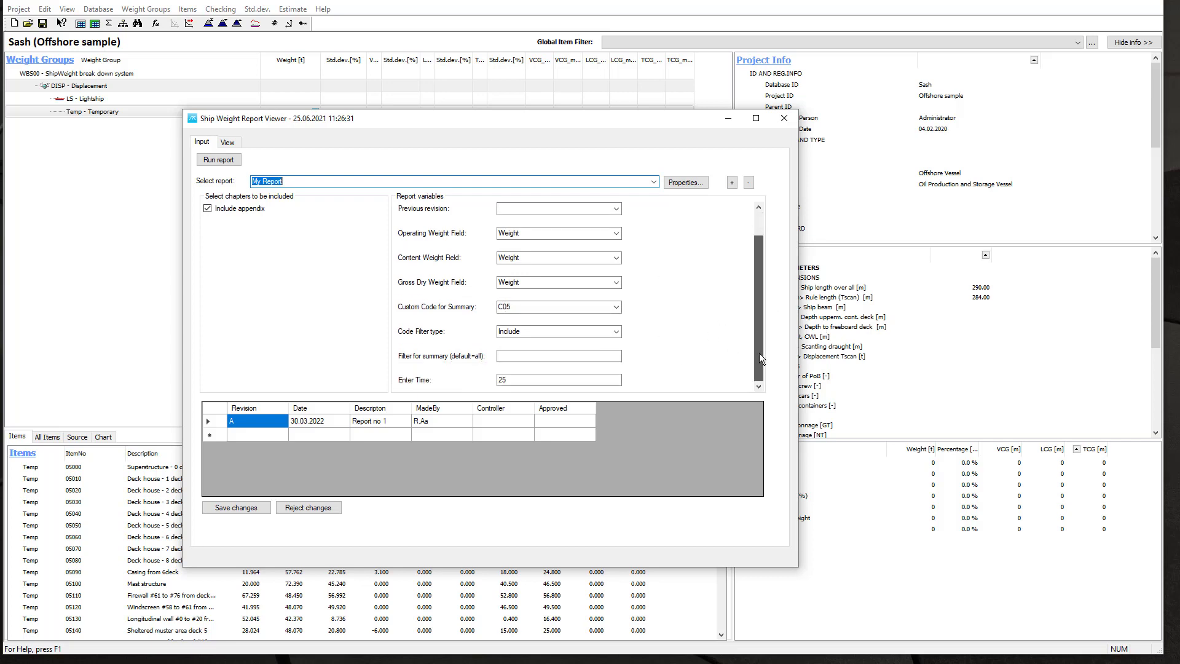
pyautogui.click(514, 379)
pyautogui.write('25')
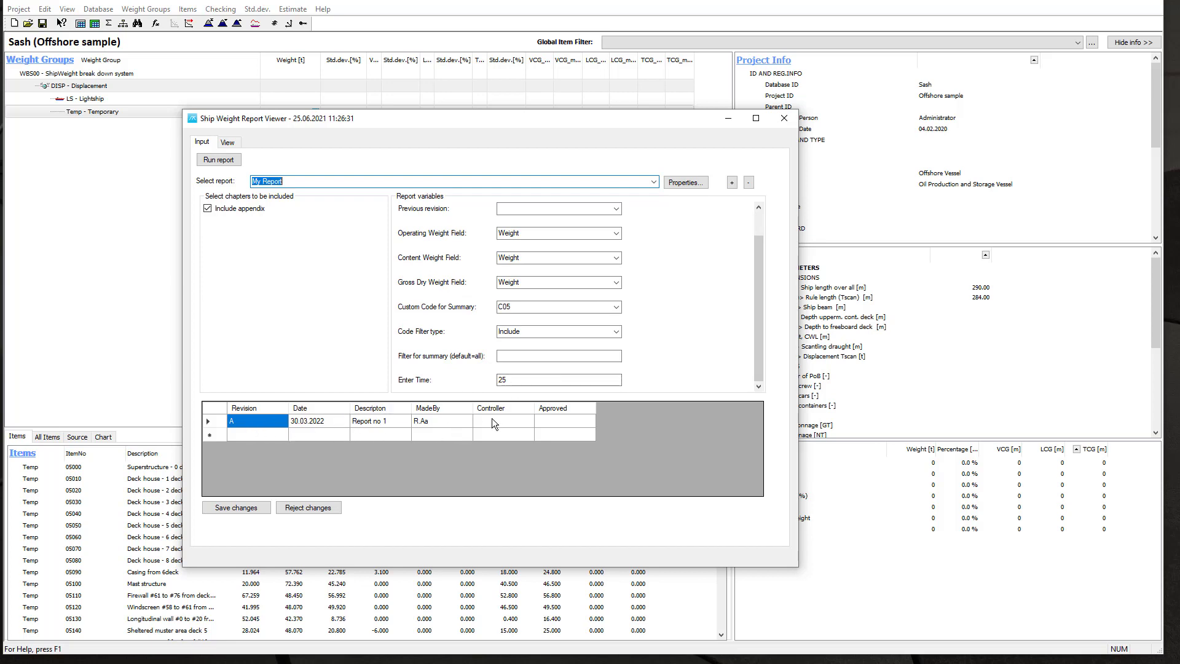
pyautogui.moveTo(760, 281); pyautogui.dragTo(758, 228)
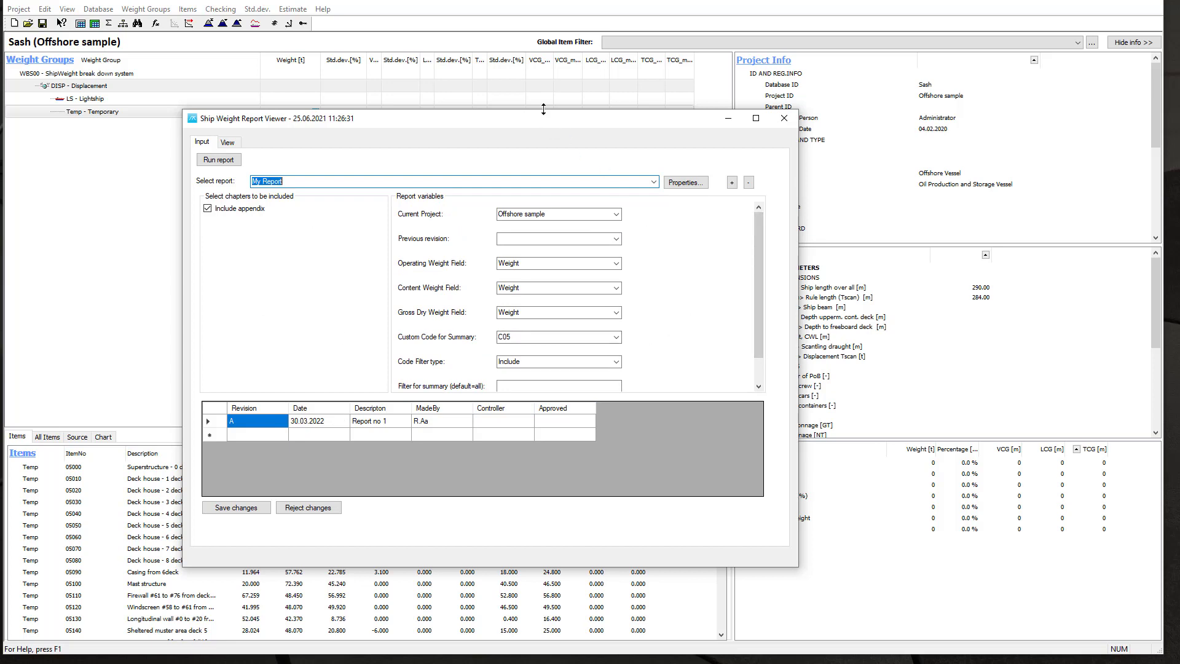
# Move and enlarge the report viewer window, select the report Offshore sample report - test, and run it
pyautogui.moveTo(543, 113); pyautogui.dragTo(455, 3)
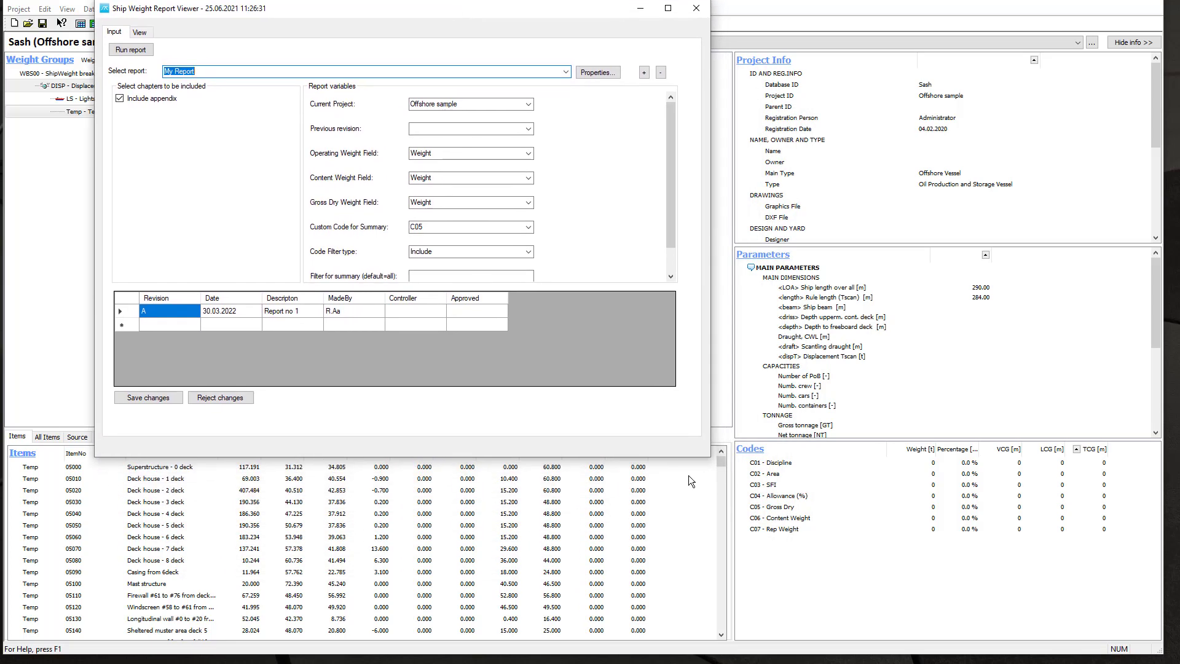
pyautogui.moveTo(709, 460); pyautogui.dragTo(917, 632)
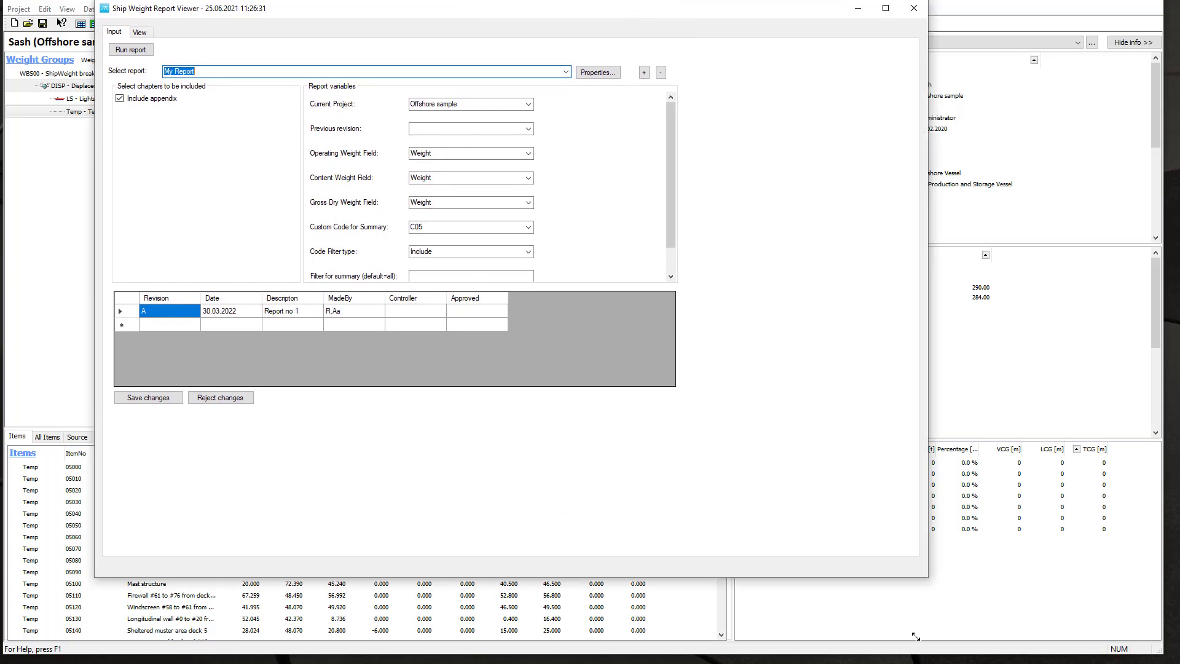
pyautogui.click(566, 72)
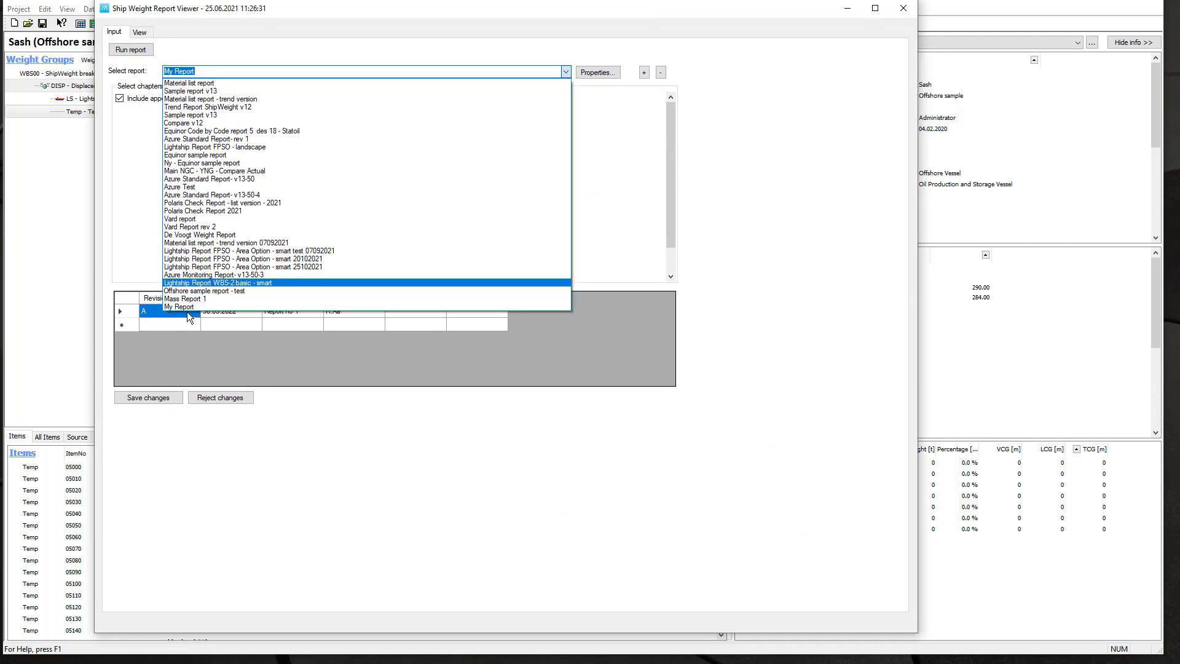
pyautogui.click(190, 292)
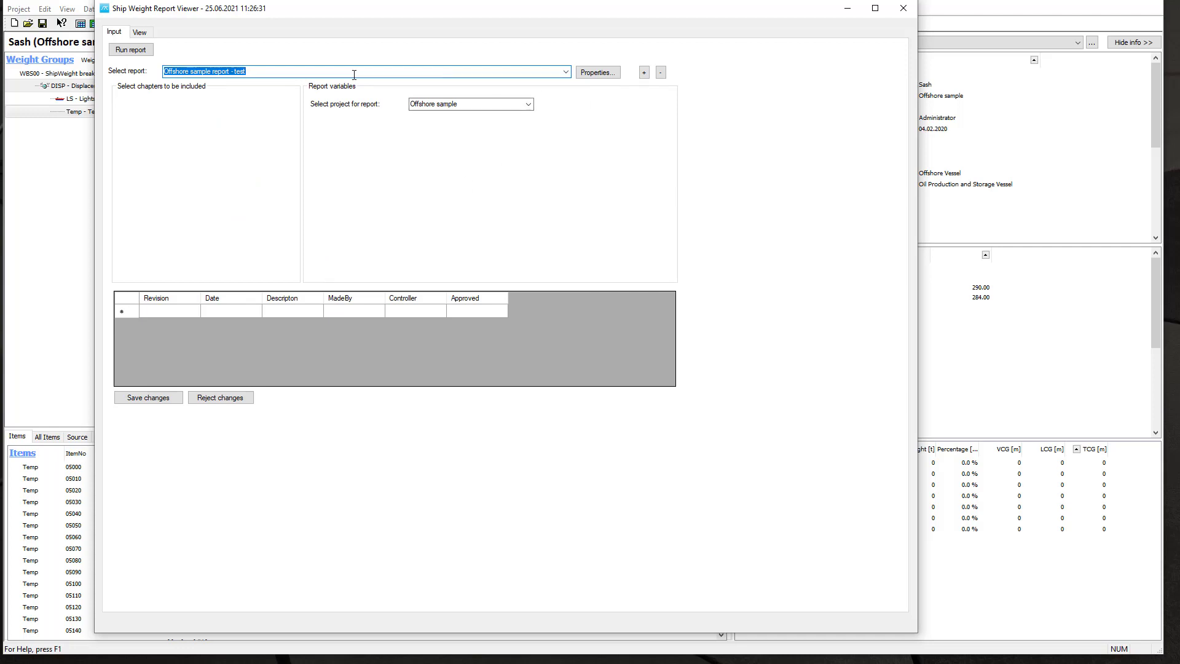
pyautogui.click(130, 50)
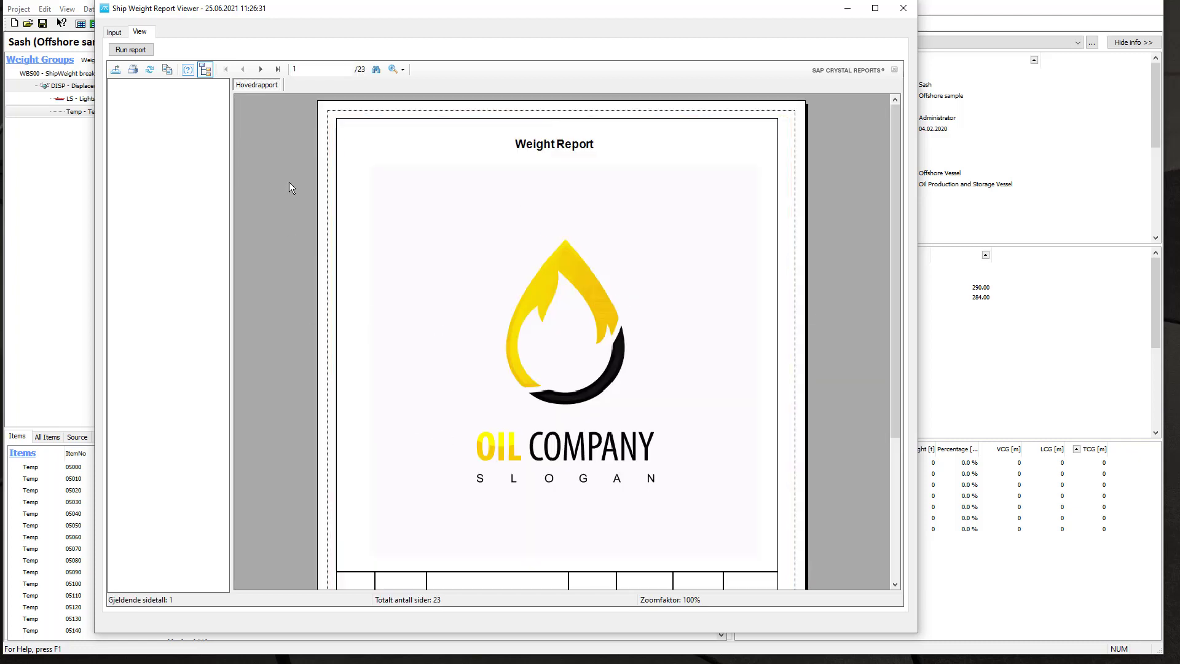
# Extend the report viewer window downward and hide the group tree beside the report page
pyautogui.moveTo(291, 12); pyautogui.dragTo(275, 9)
pyautogui.click(321, 556)
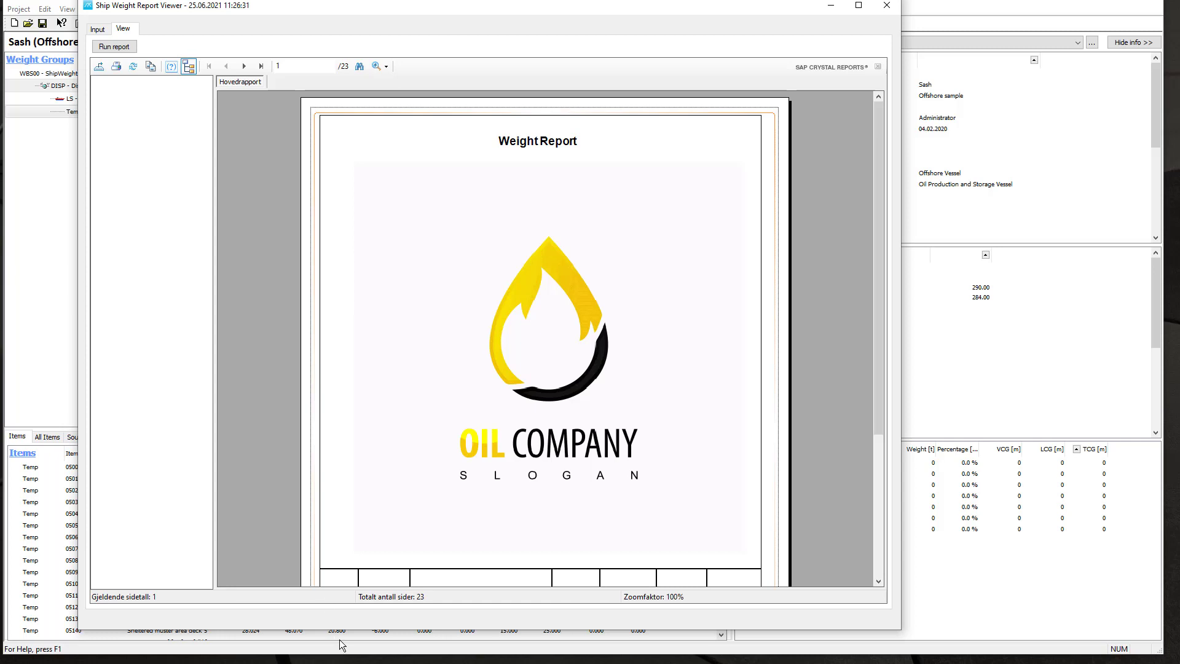
pyautogui.moveTo(347, 631); pyautogui.dragTo(347, 663)
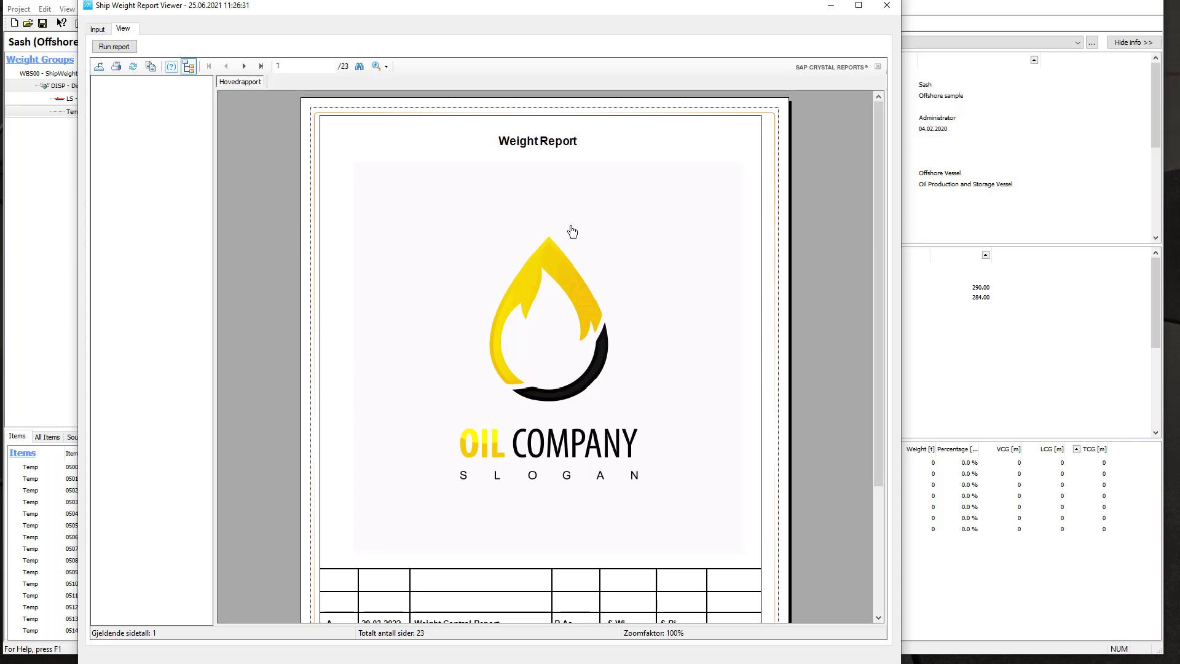
pyautogui.click(188, 66)
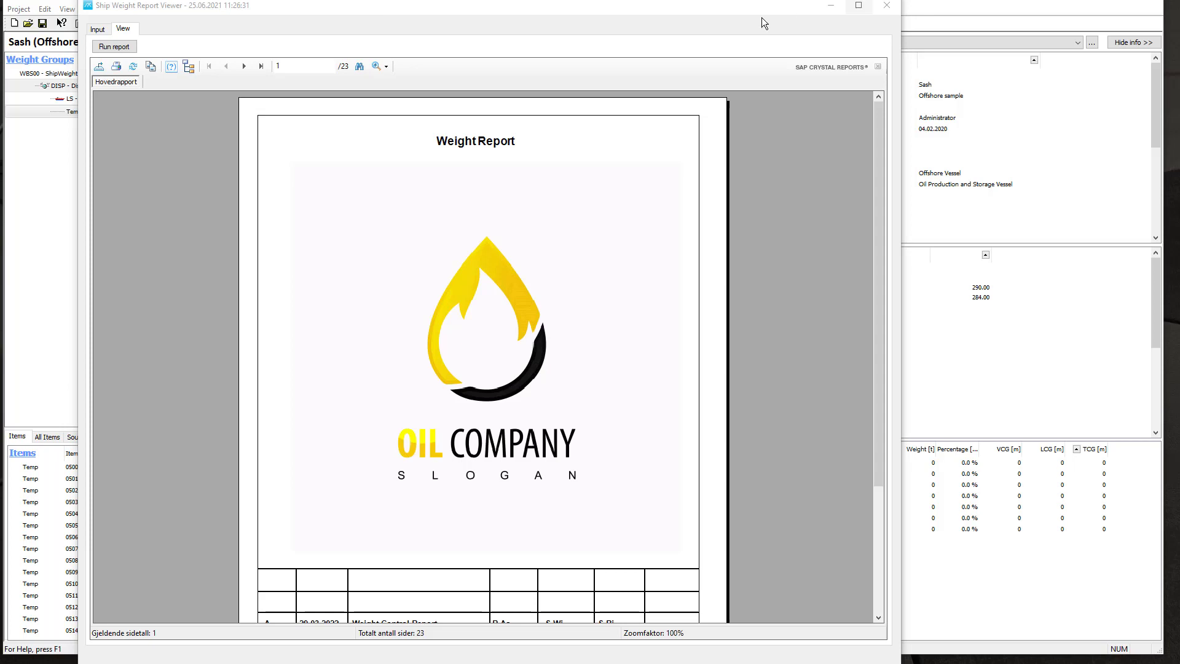
# Open the project's Report parameters and arrange the dialog and the narrowed report viewer side by side
pyautogui.moveTo(671, 3); pyautogui.dragTo(157, 9)
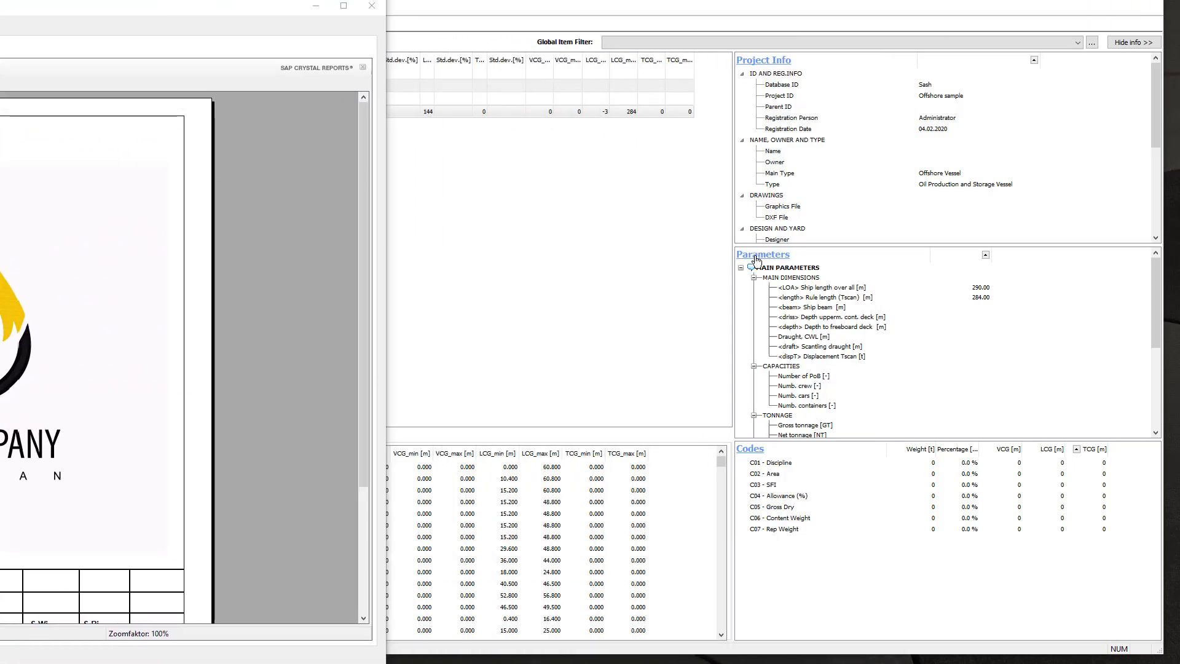
pyautogui.click(725, 237)
pyautogui.click(304, 23)
pyautogui.moveTo(352, 68); pyautogui.dragTo(556, 80)
pyautogui.moveTo(306, 216); pyautogui.dragTo(492, 224)
pyautogui.click(704, 93)
pyautogui.moveTo(772, 71); pyautogui.dragTo(962, 54)
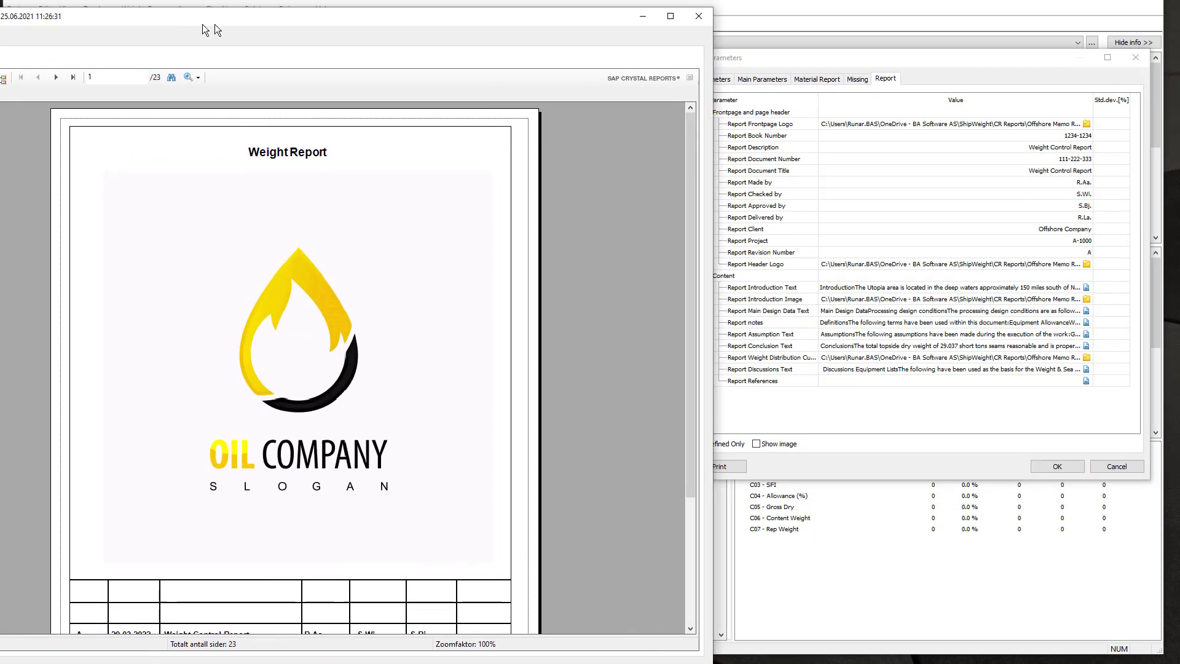
pyautogui.moveTo(201, 24); pyautogui.dragTo(296, 21)
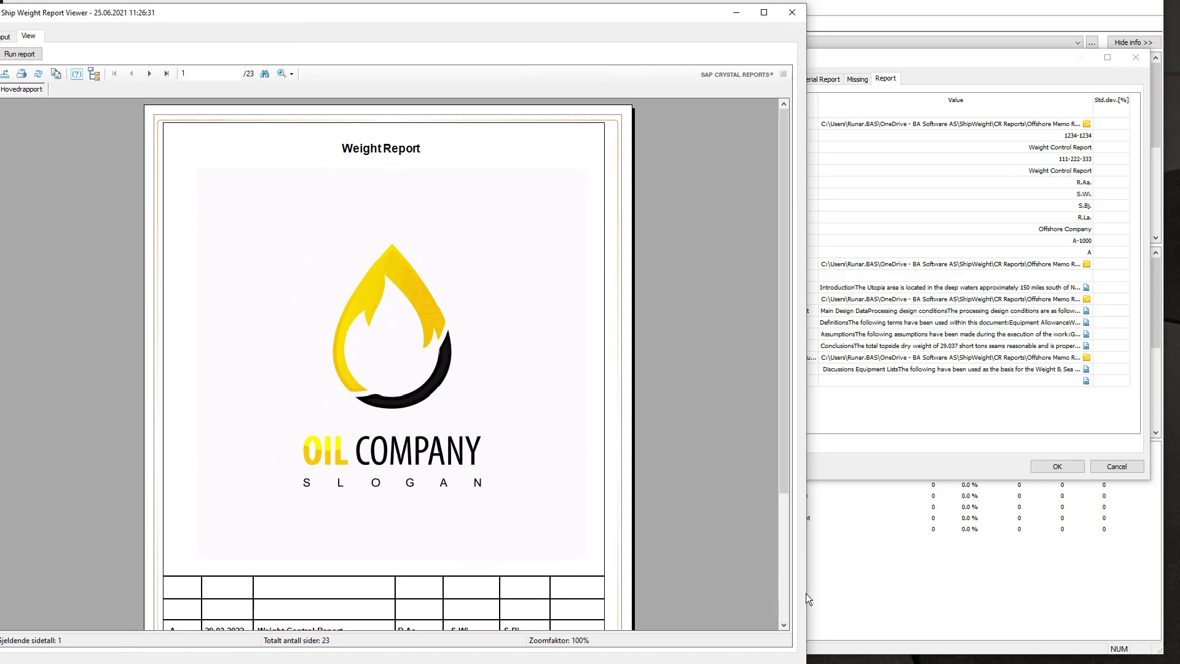
pyautogui.moveTo(805, 592); pyautogui.dragTo(668, 589)
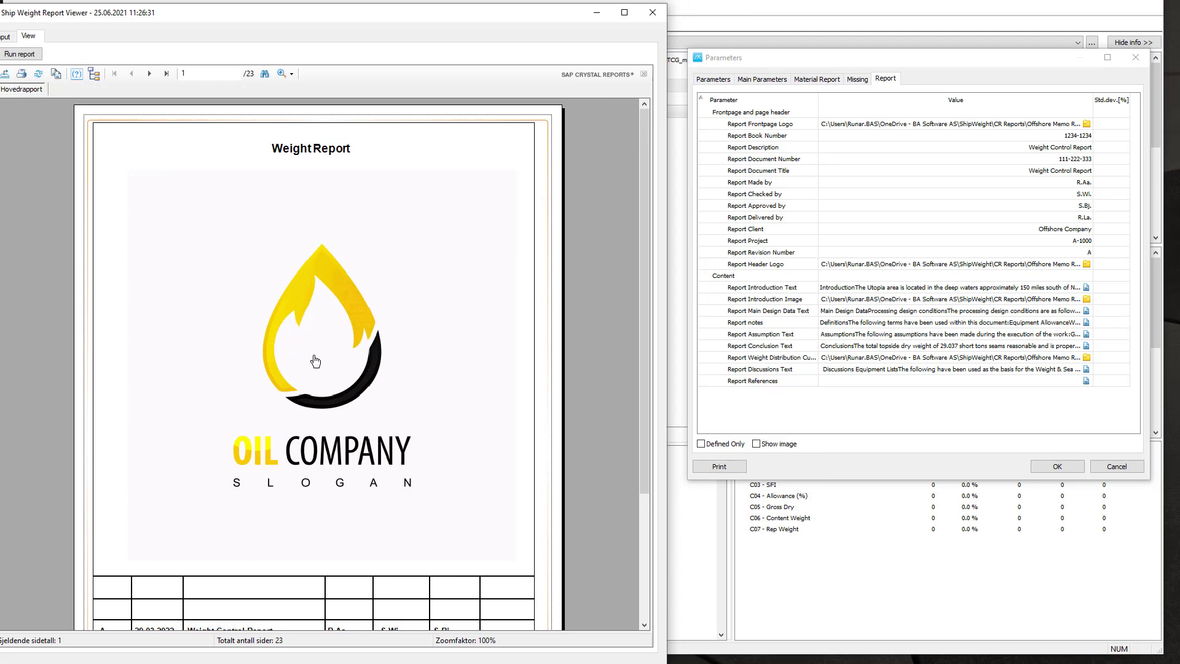
# Compare the Report Frontpage Logo and the other front page parameters with the report's cover page and its revision table
pyautogui.click(783, 127)
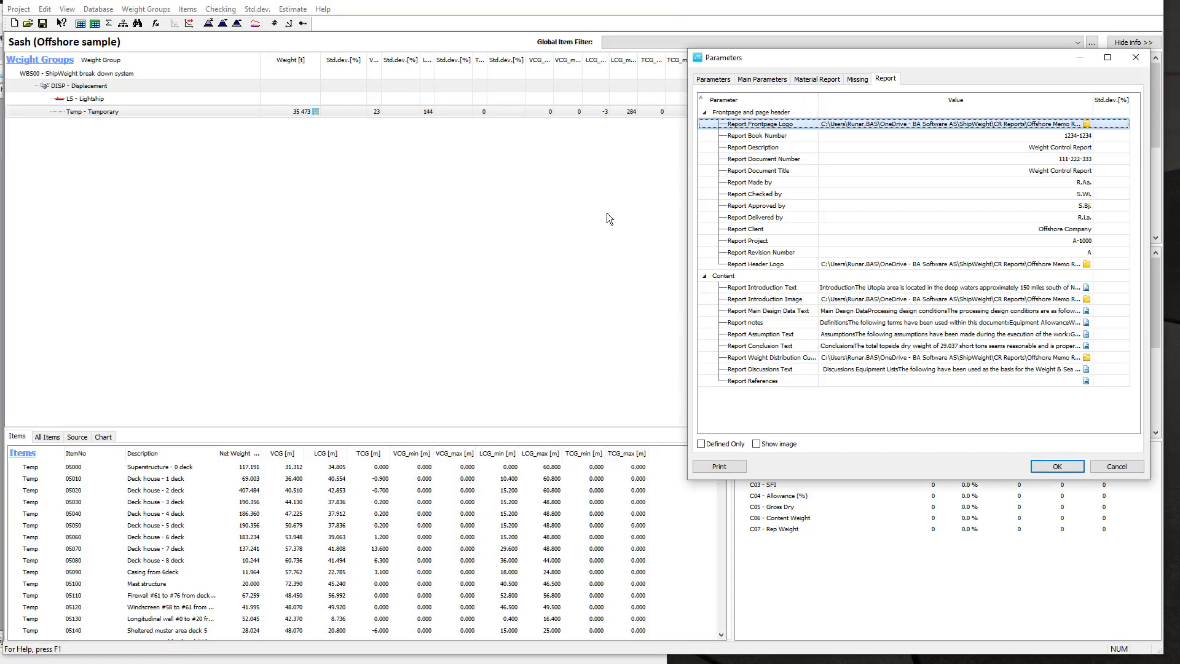
pyautogui.hotkey('alt', 'Tab')
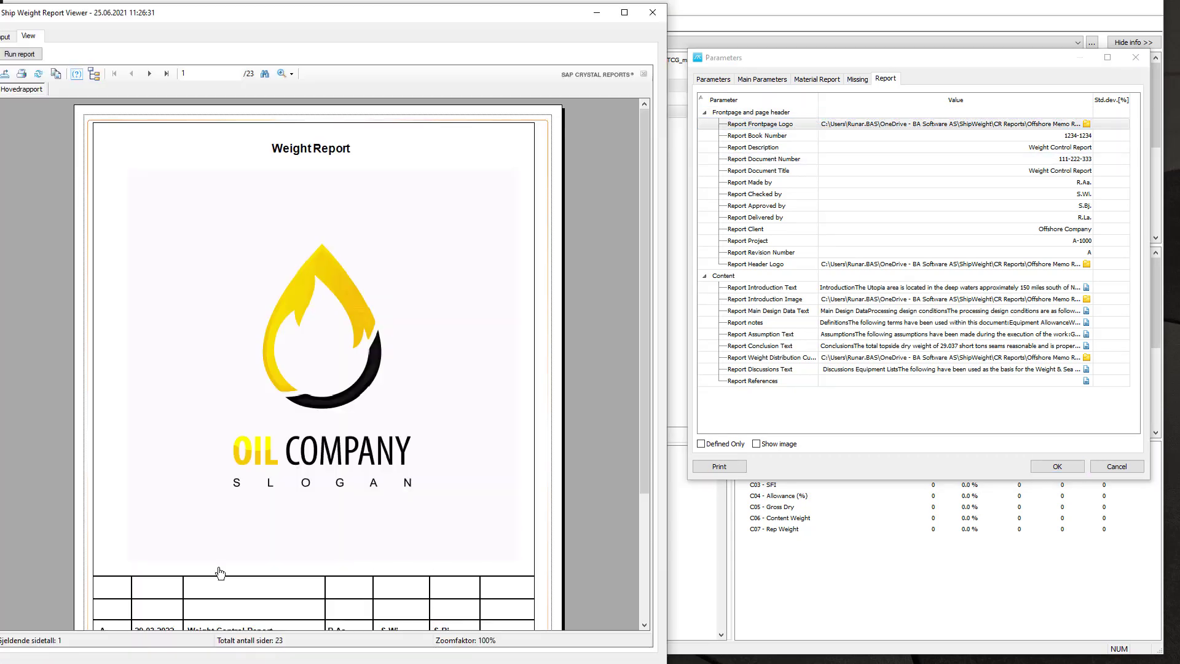
pyautogui.scroll(-3, 284, 450)
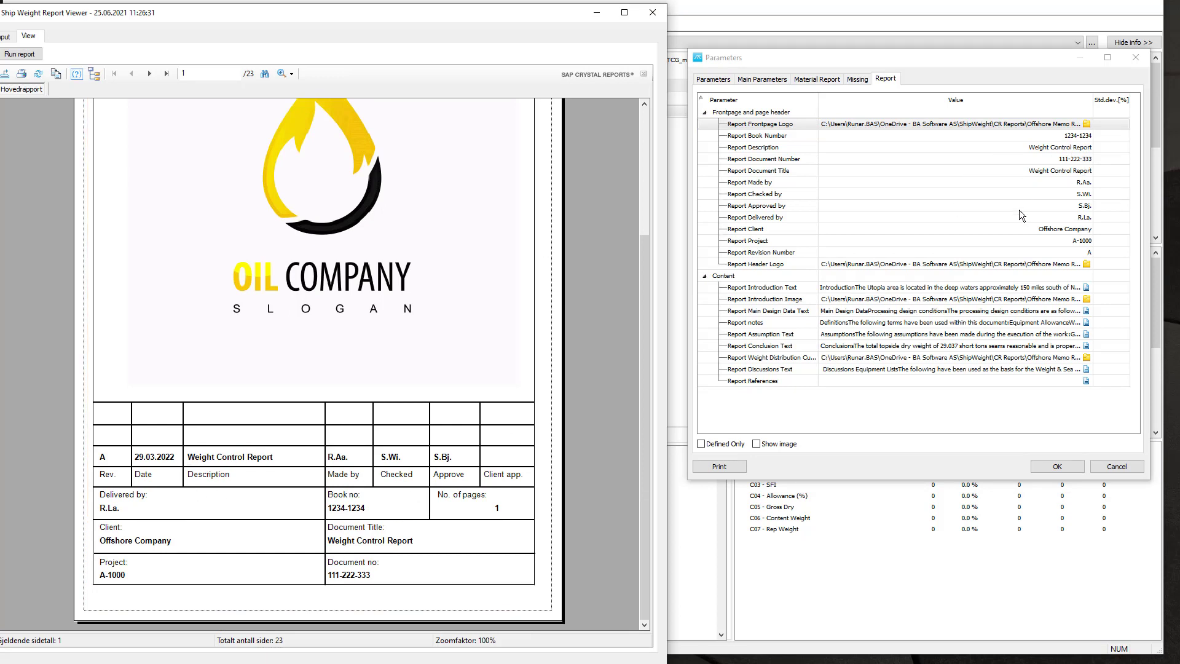
pyautogui.scroll(3, 184, 242)
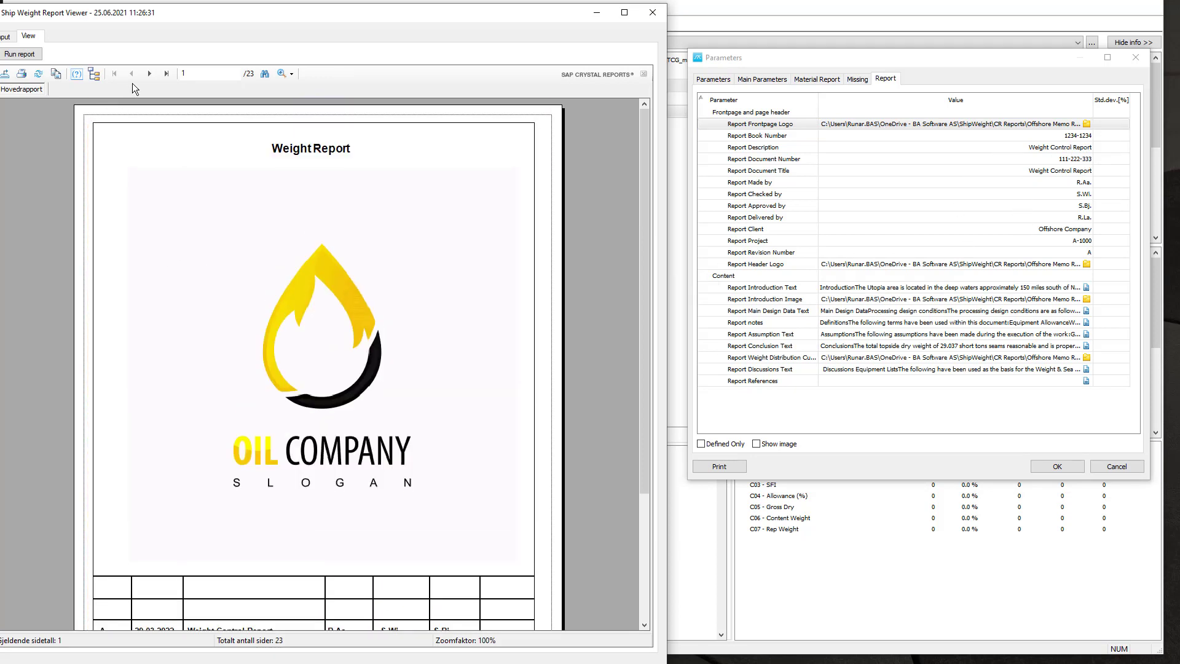
# Go to page 2 of the report and compare its introduction page with the Report Introduction Image parameter
pyautogui.click(148, 73)
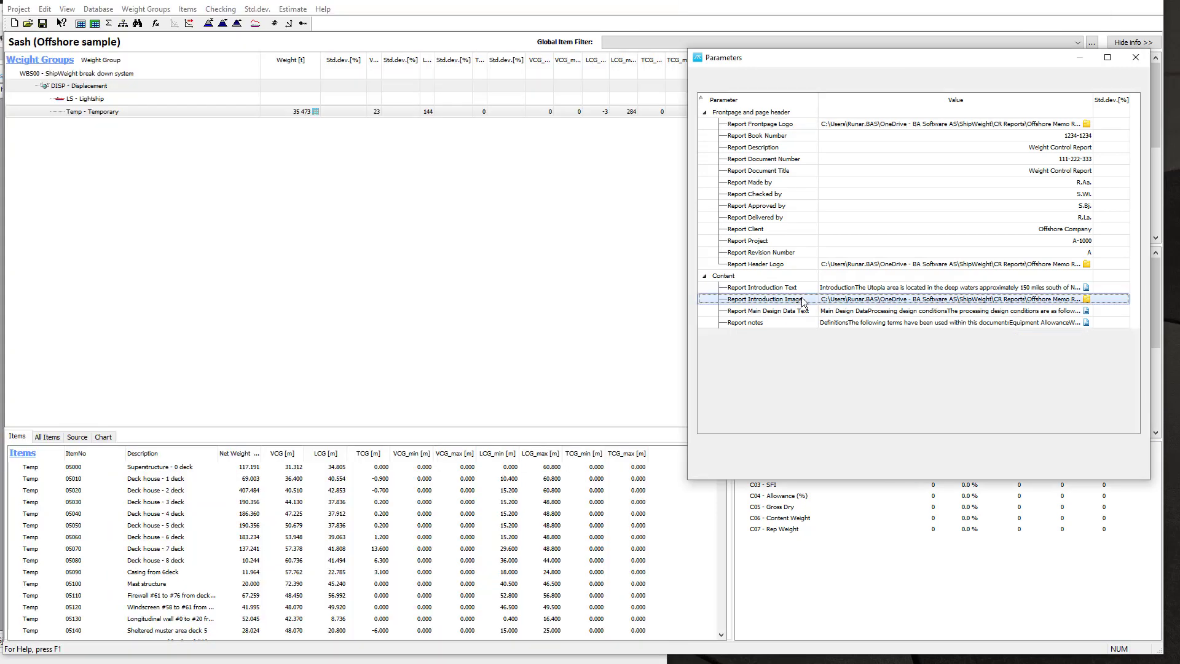
pyautogui.click(796, 297)
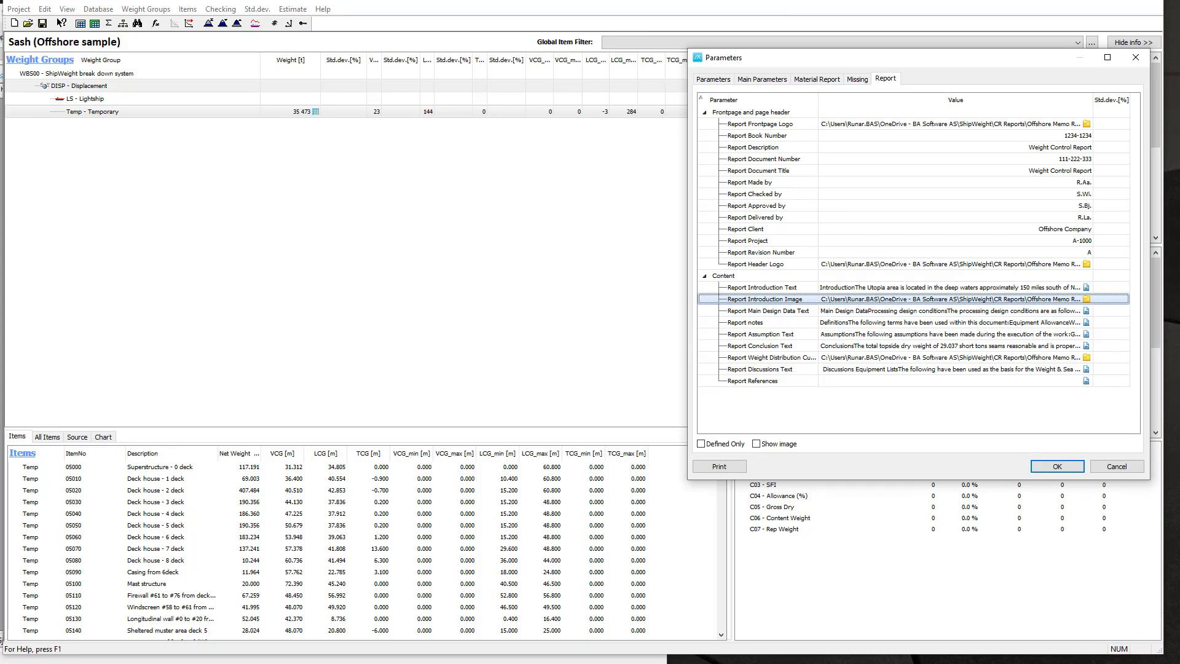
pyautogui.hotkey('alt', 'Tab')
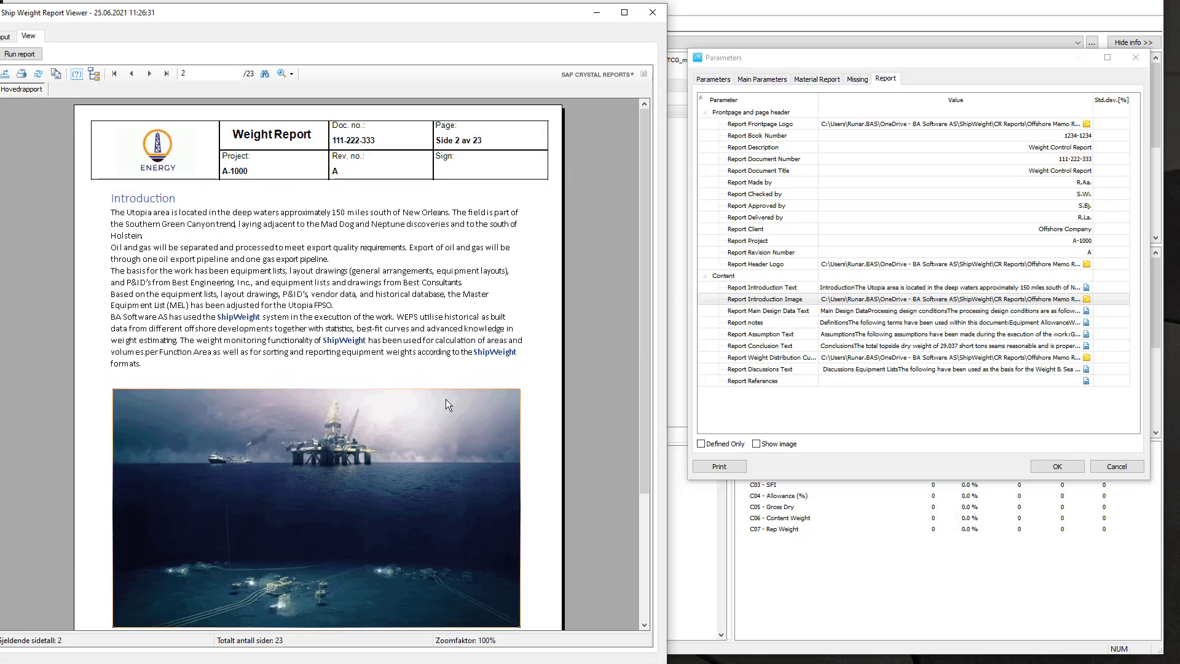
# Page through the report to page 10, examining the design data, assumptions, summary tables, weight distribution curve and discipline summary
pyautogui.click(151, 74)
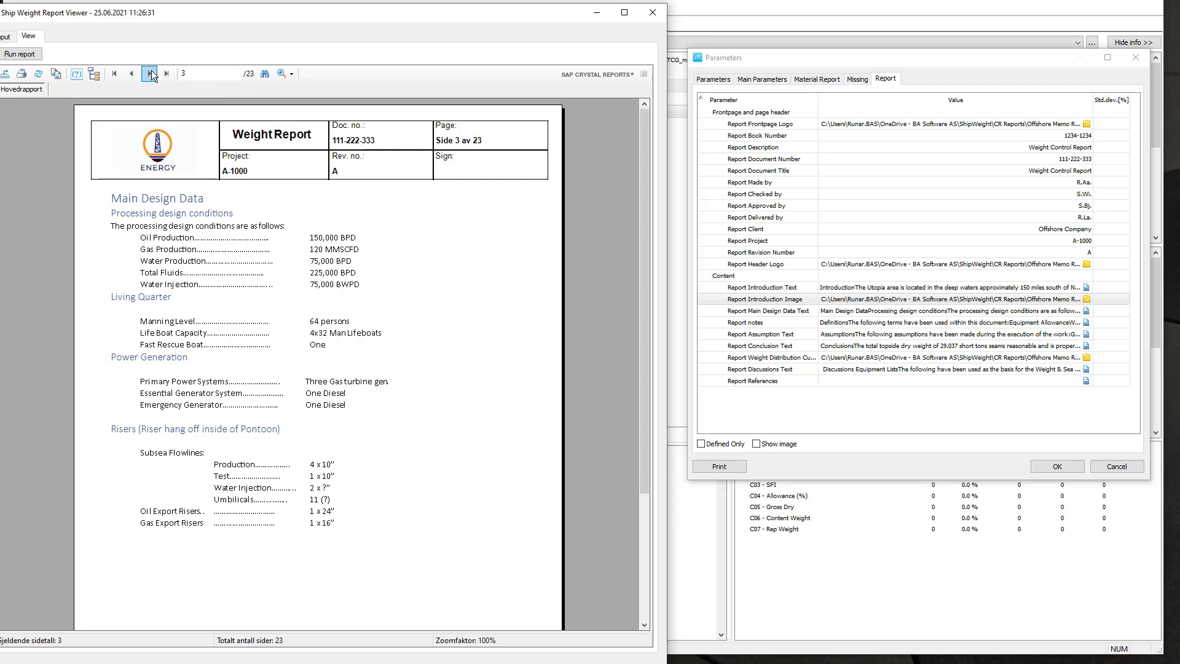
pyautogui.click(150, 74)
pyautogui.click(151, 74)
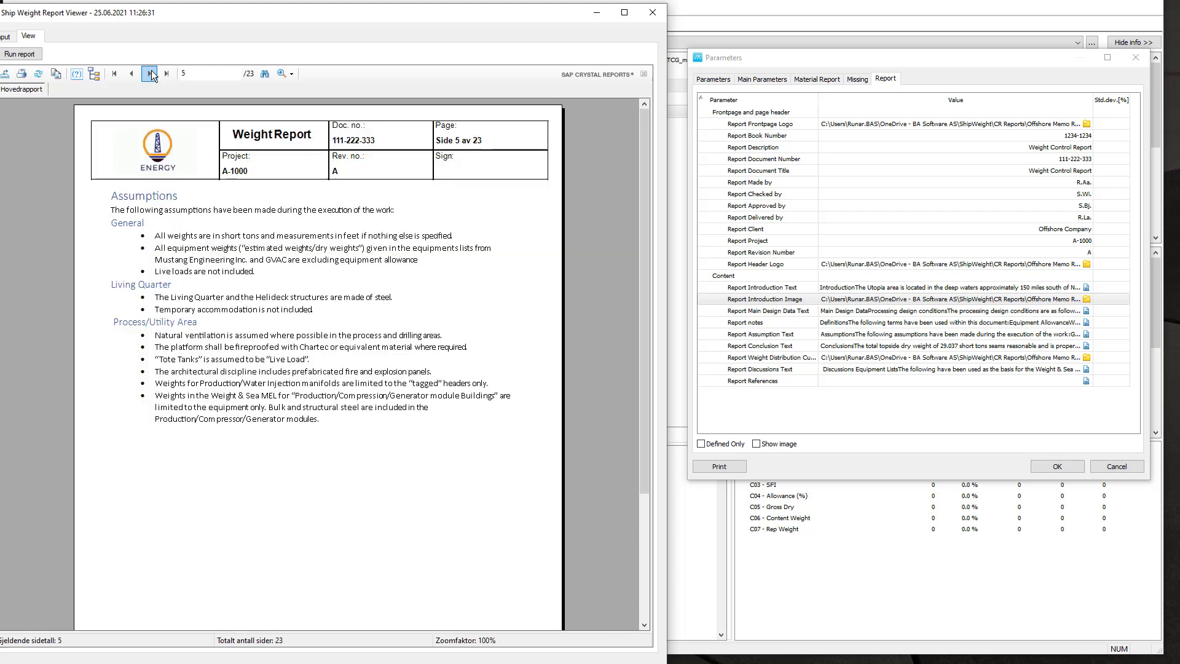
pyautogui.click(151, 74)
pyautogui.click(150, 74)
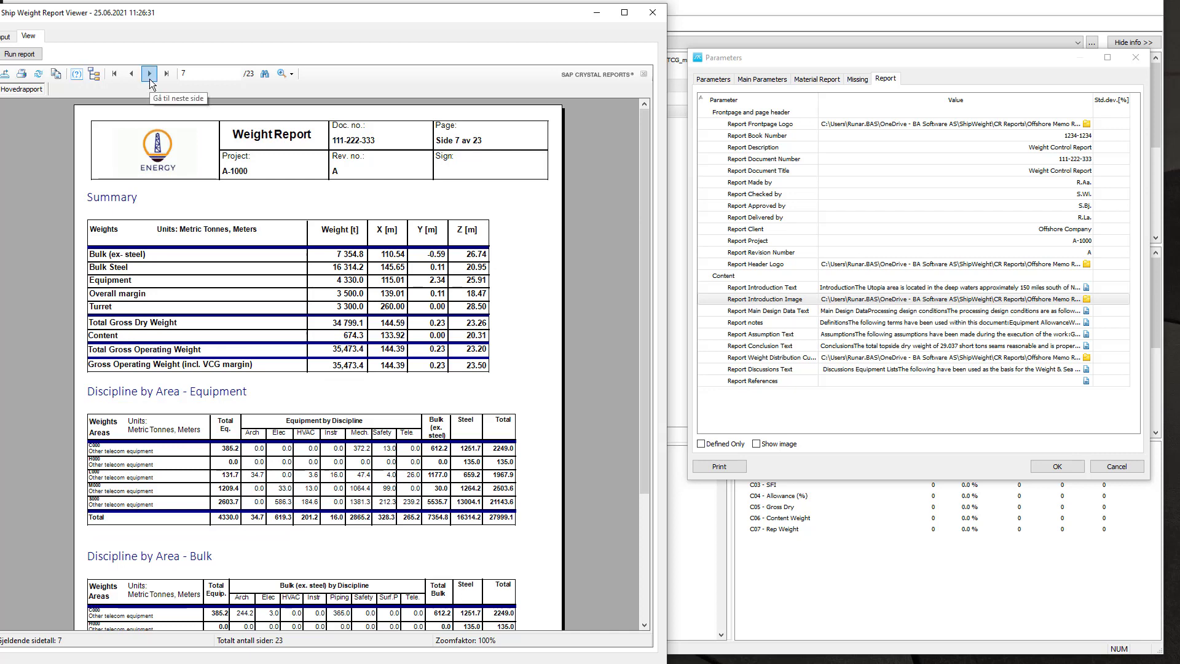
pyautogui.click(149, 75)
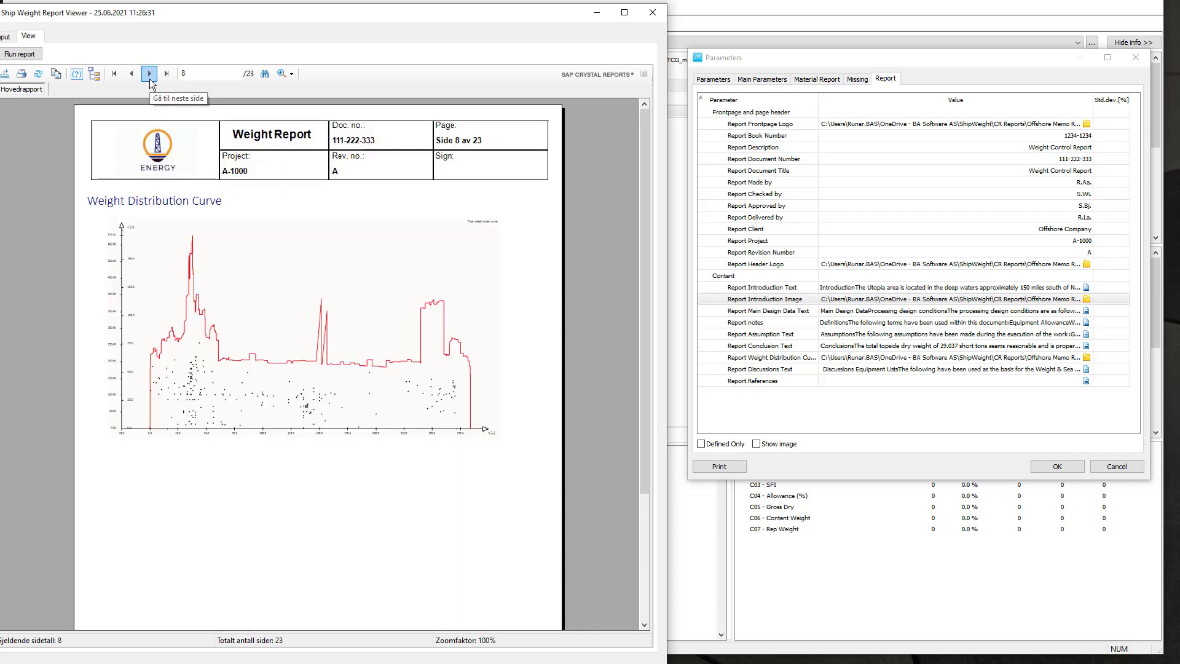
pyautogui.click(150, 74)
pyautogui.click(149, 75)
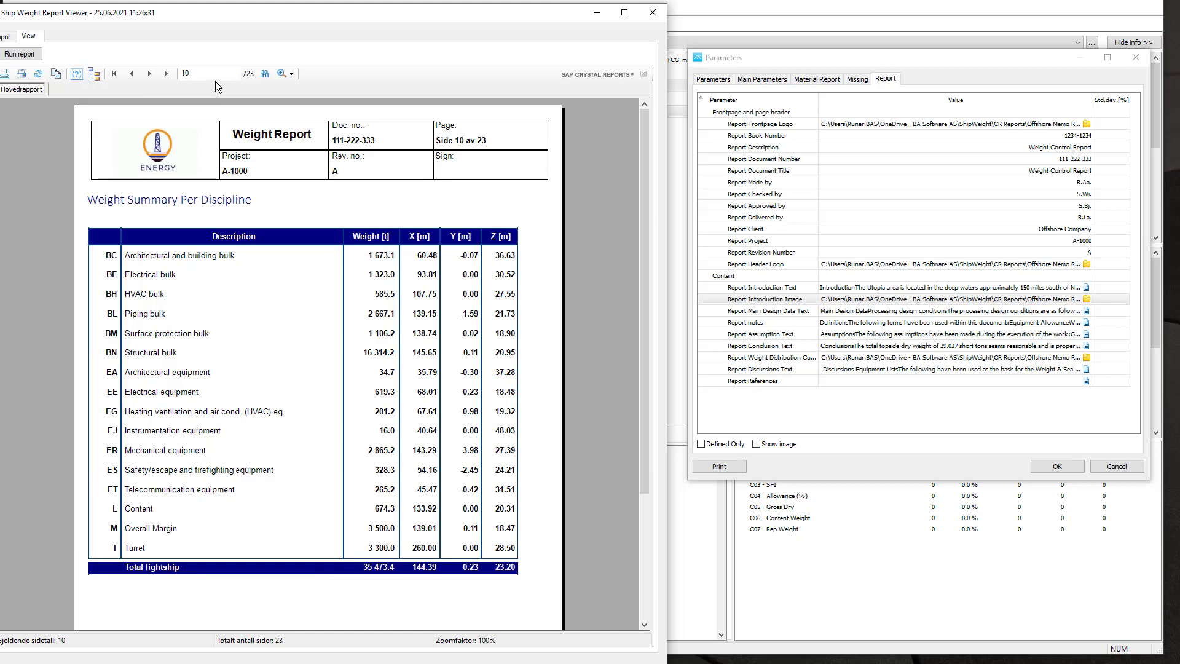
# Check the equipment lists on the report's last two pages and return to the first page
pyautogui.click(167, 74)
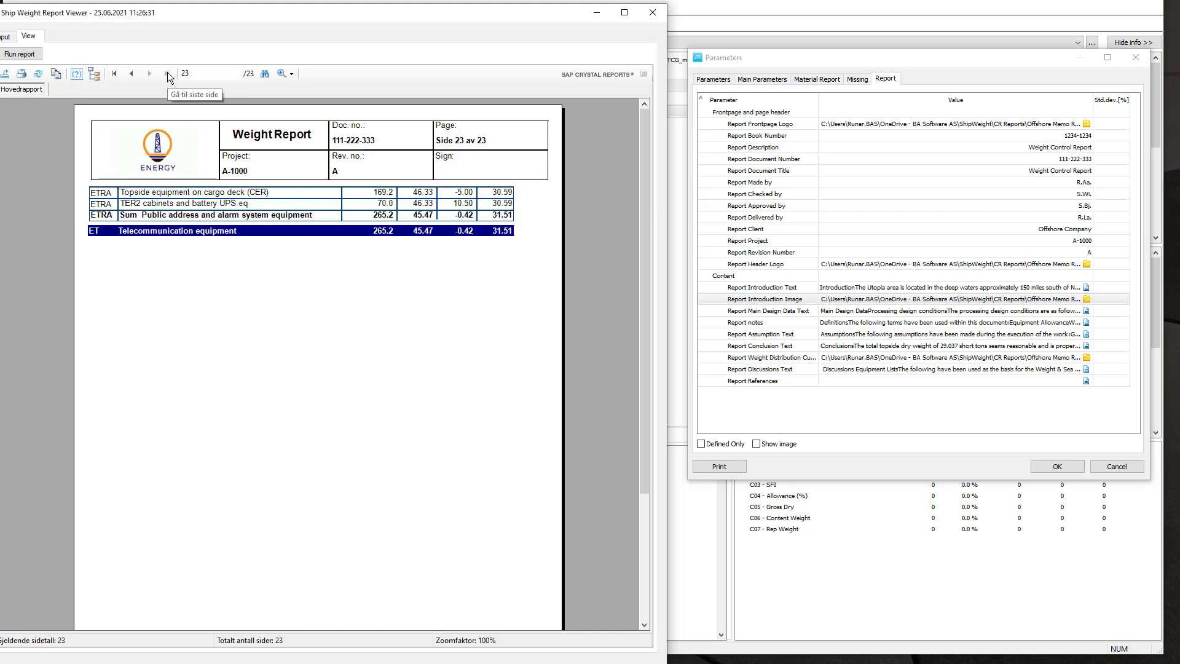
pyautogui.click(130, 77)
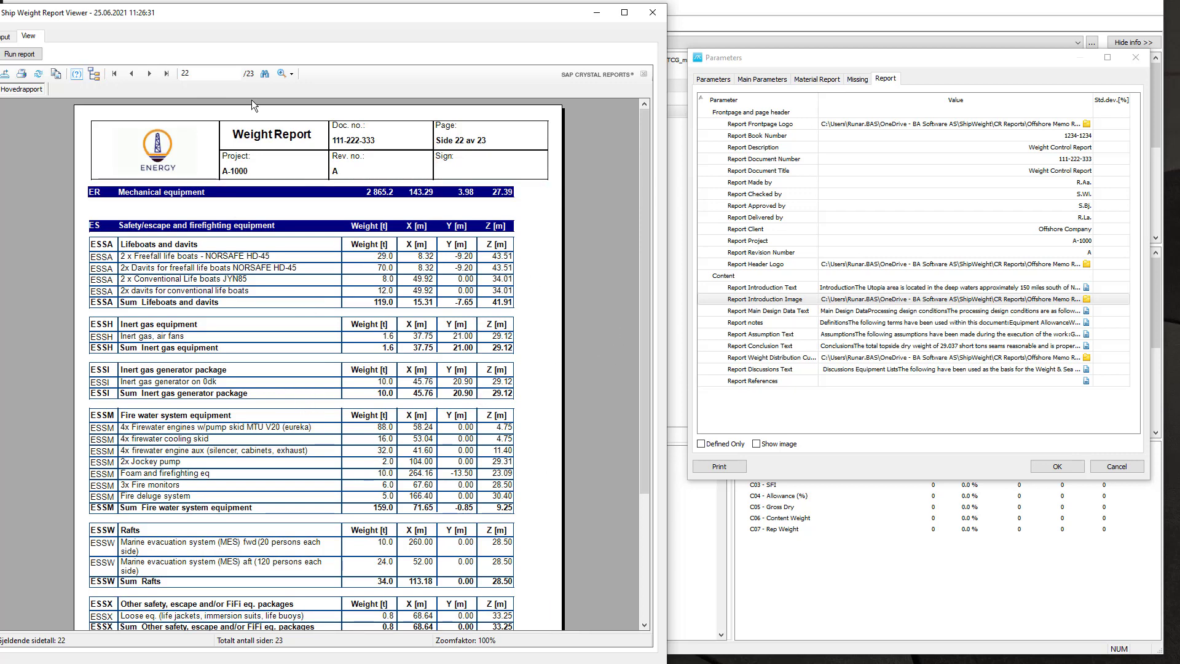
pyautogui.click(115, 74)
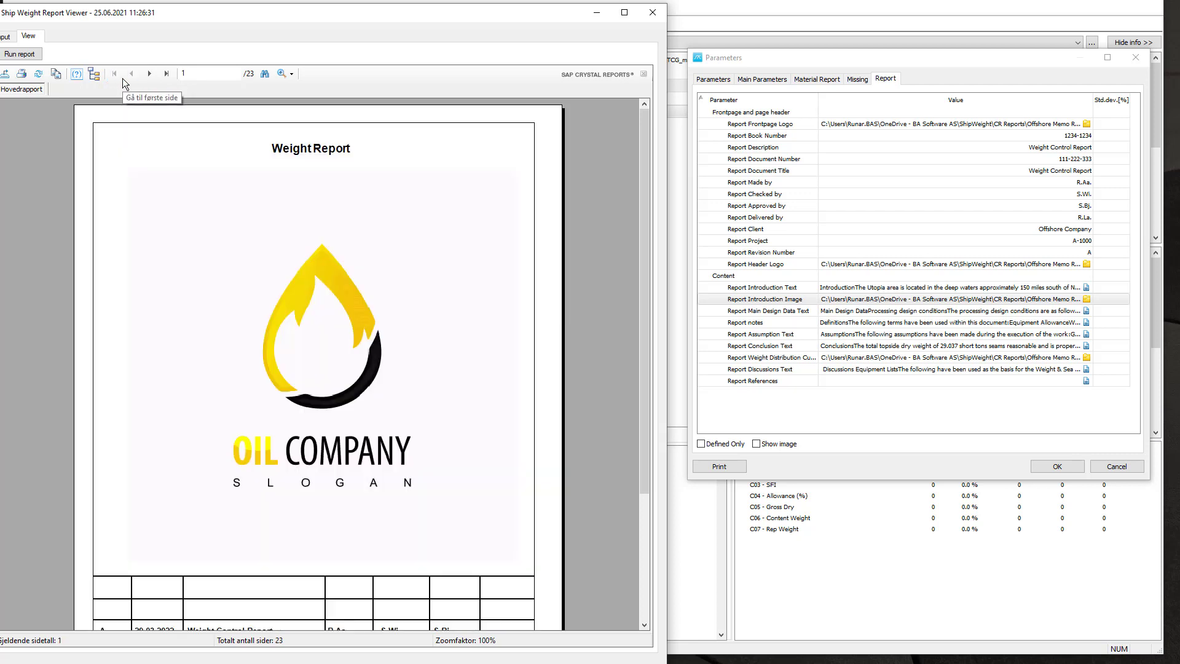
# Review the cover page again and page forward through the introduction and definitions to the Summary on page 7
pyautogui.scroll(-1, 470, 320)
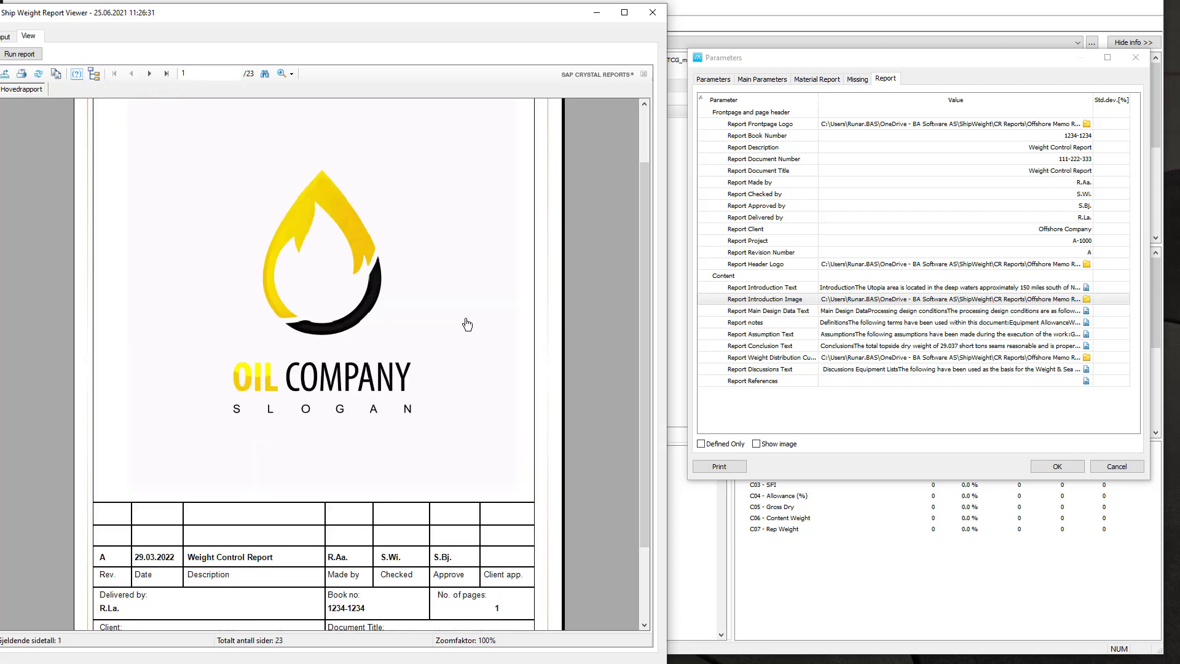
pyautogui.scroll(1, 467, 324)
pyautogui.click(150, 76)
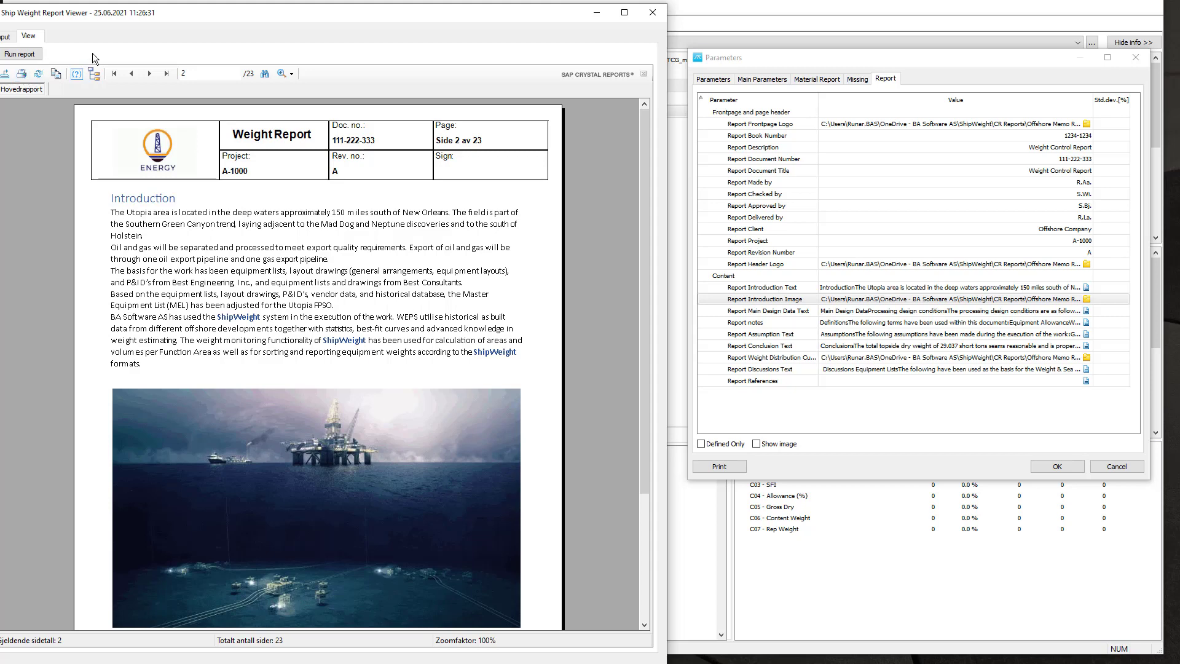
pyautogui.click(757, 1)
pyautogui.click(150, 74)
pyautogui.click(150, 74)
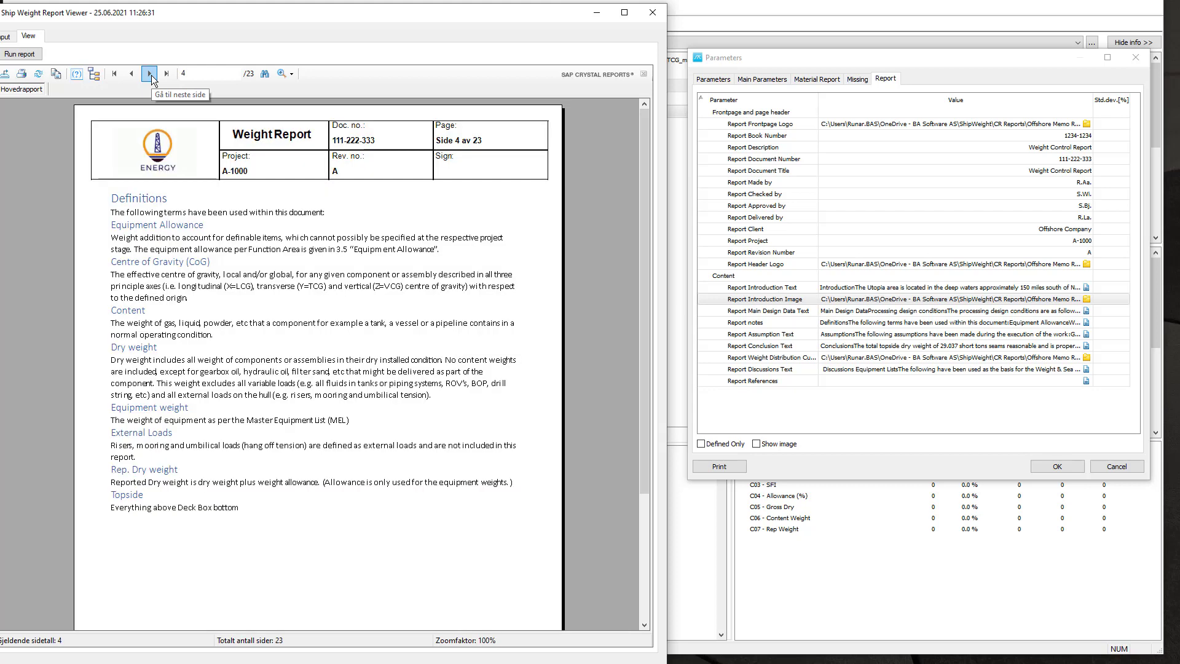
pyautogui.click(150, 74)
pyautogui.click(150, 74)
pyautogui.click(150, 74)
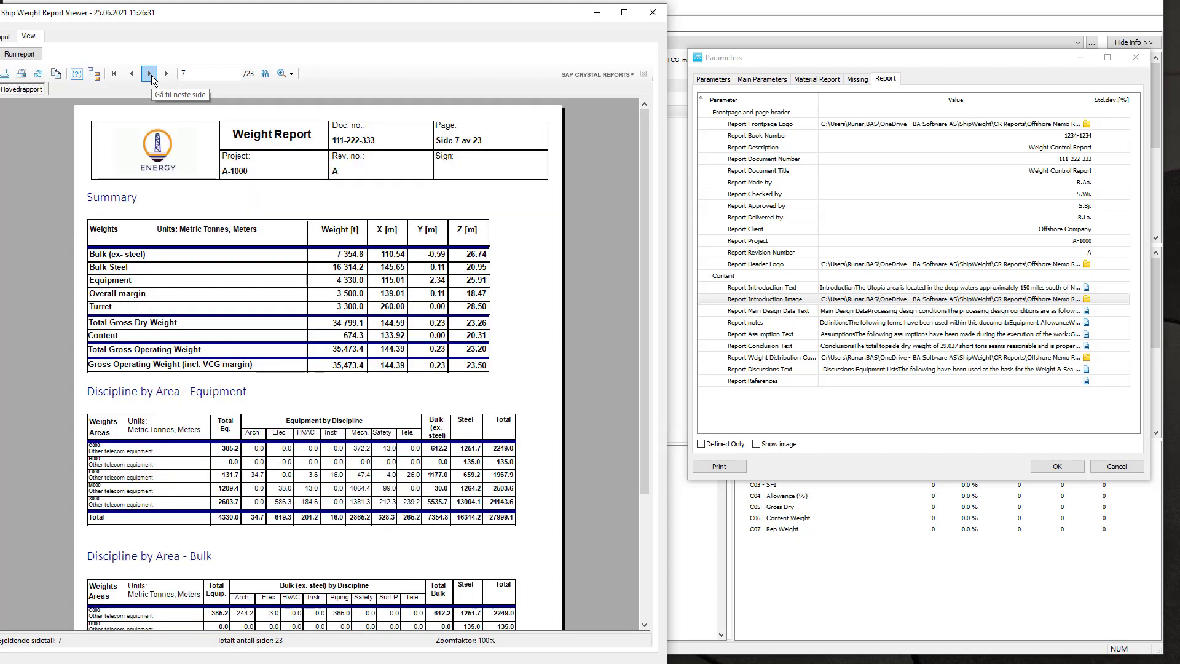
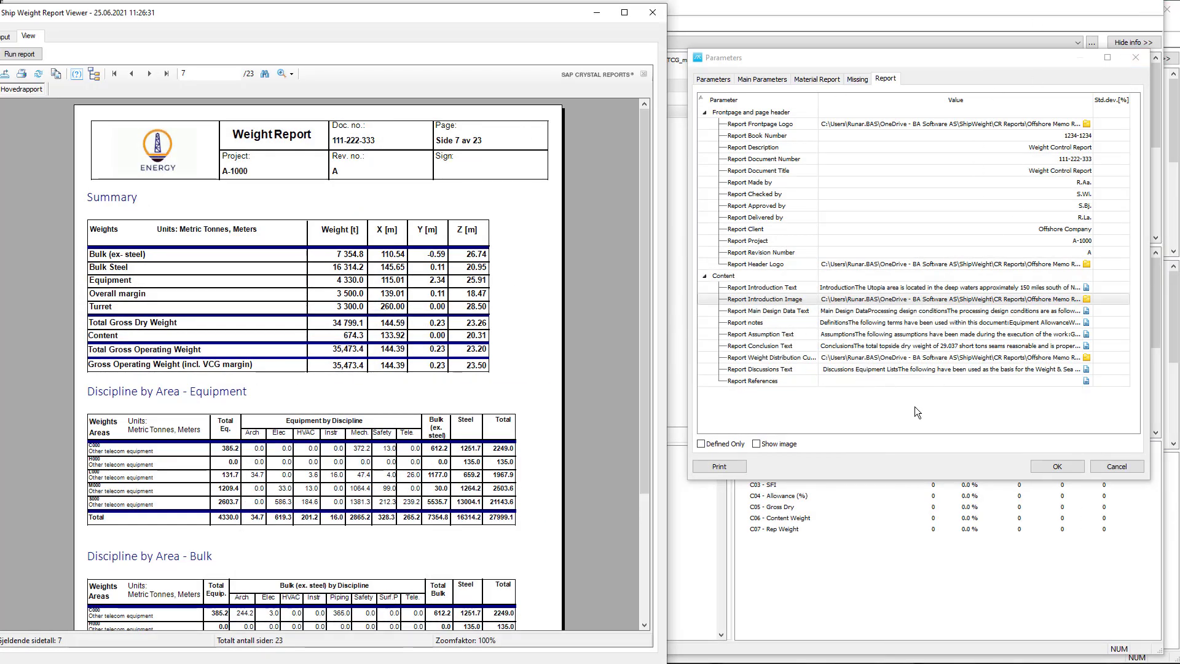
# Dismiss the report parameters unchanged, minimize the Offshore sample project window and close the report viewer
pyautogui.click(1115, 467)
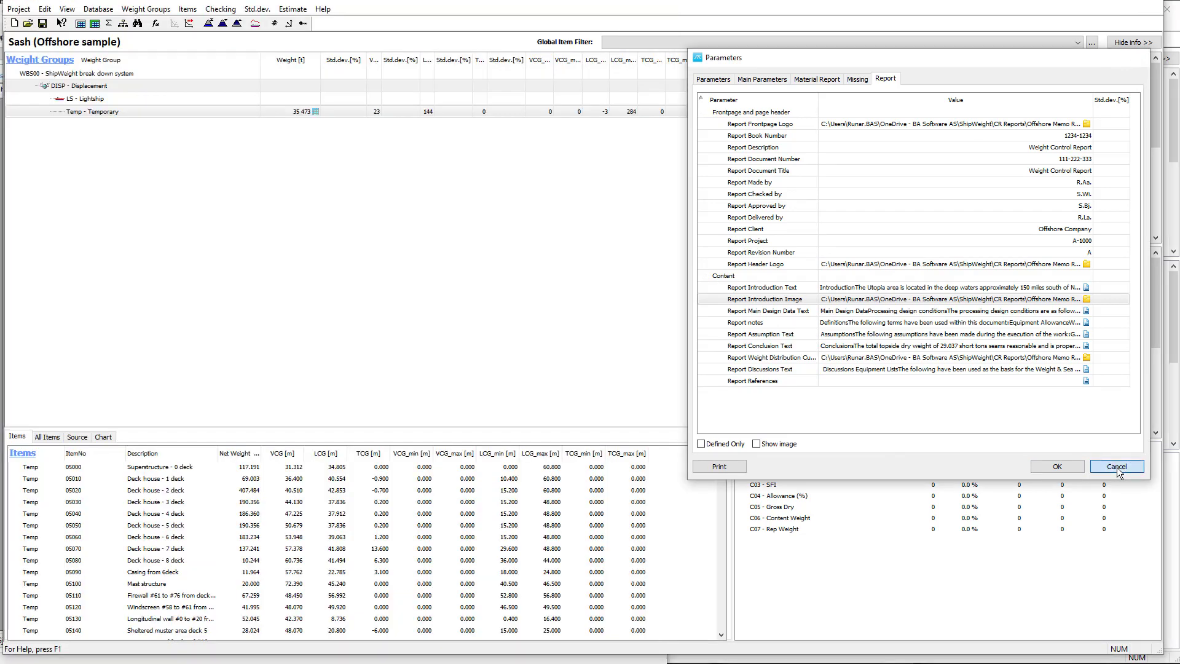
pyautogui.click(1115, 467)
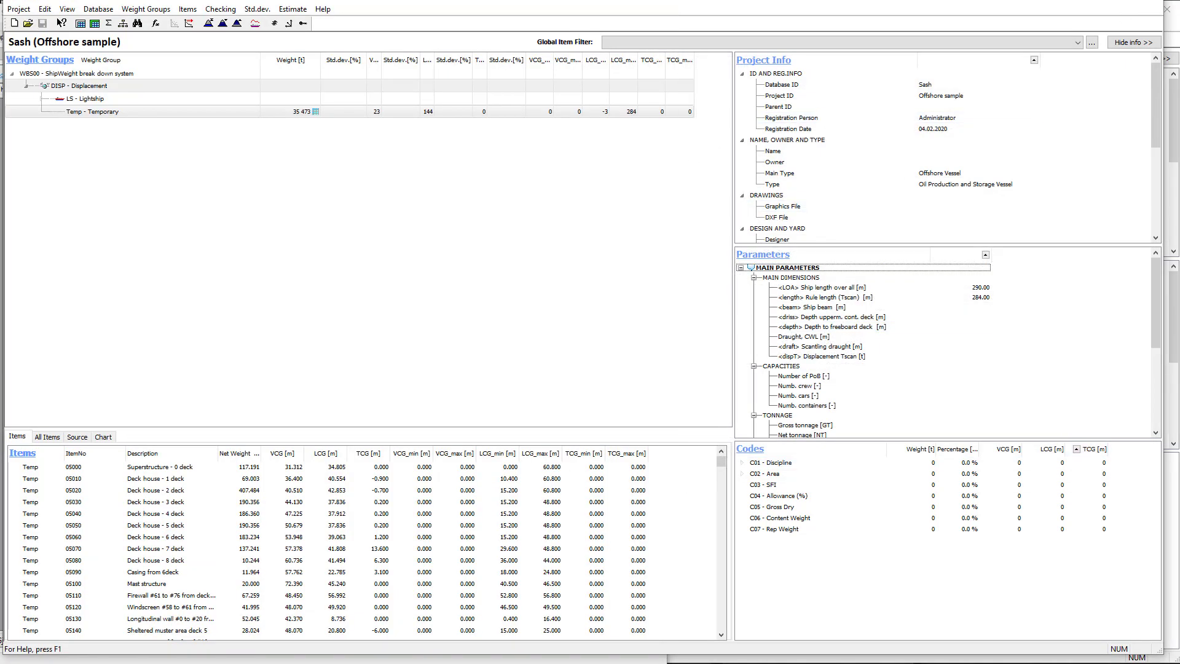
pyautogui.moveTo(1044, 2); pyautogui.dragTo(1015, 80)
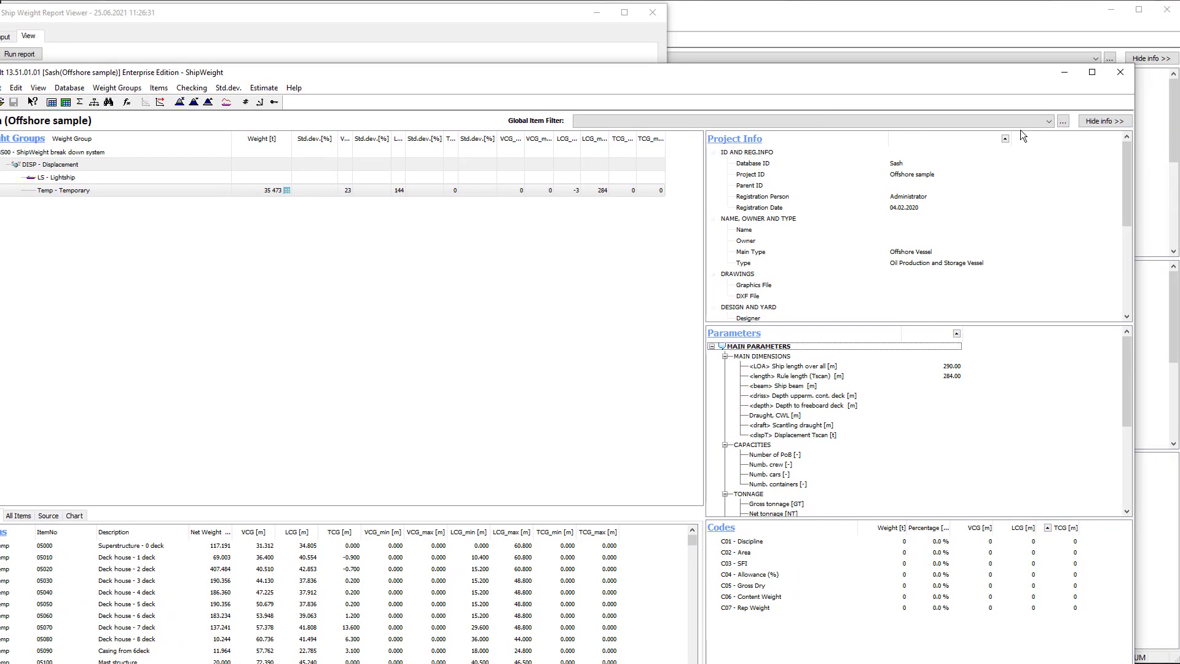
pyautogui.click(1063, 72)
pyautogui.click(654, 12)
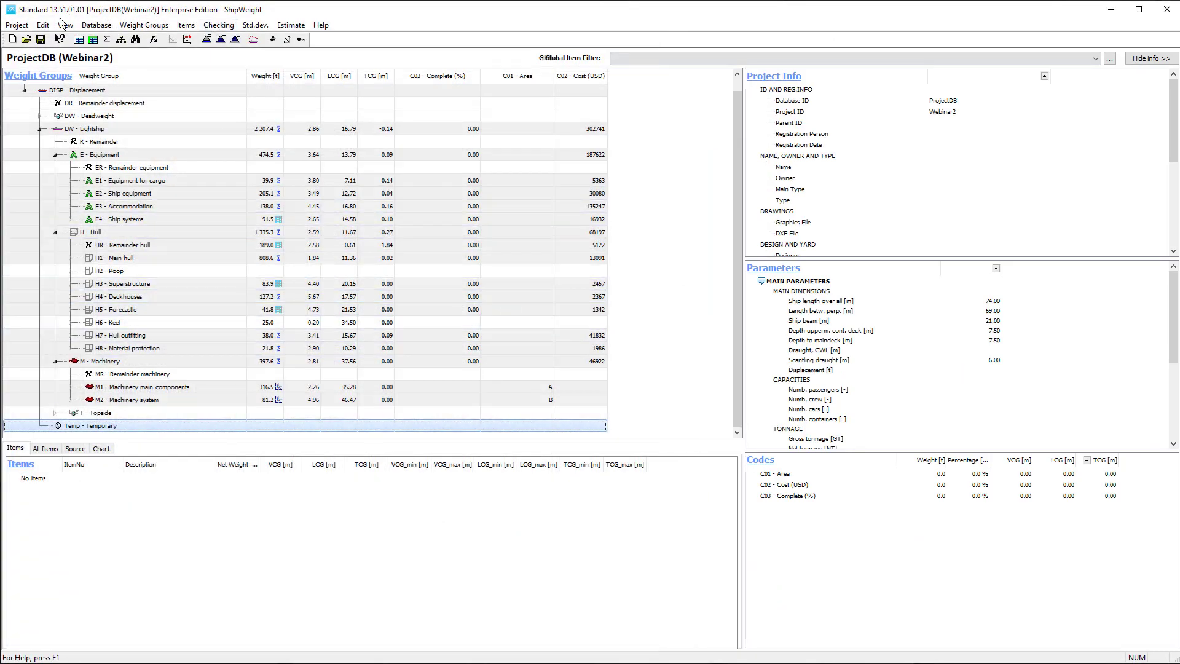
# Open the recent project SW00_ProjectDB(Webinar11) without saving the current Webinar2 project
pyautogui.click(17, 25)
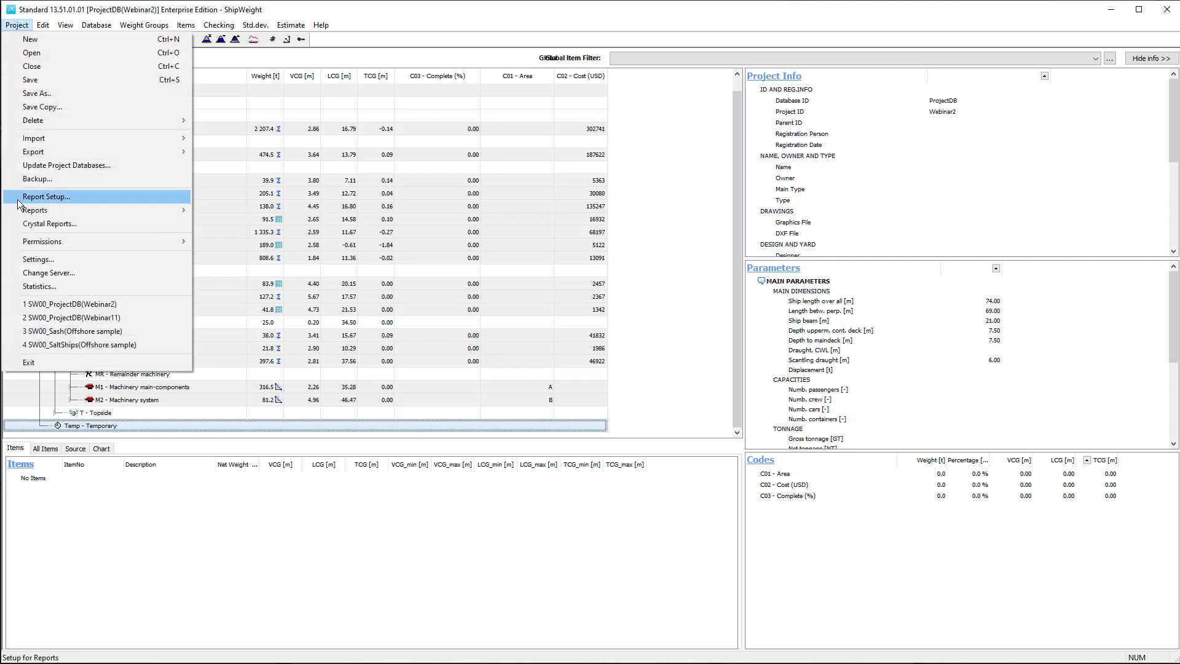
pyautogui.click(92, 317)
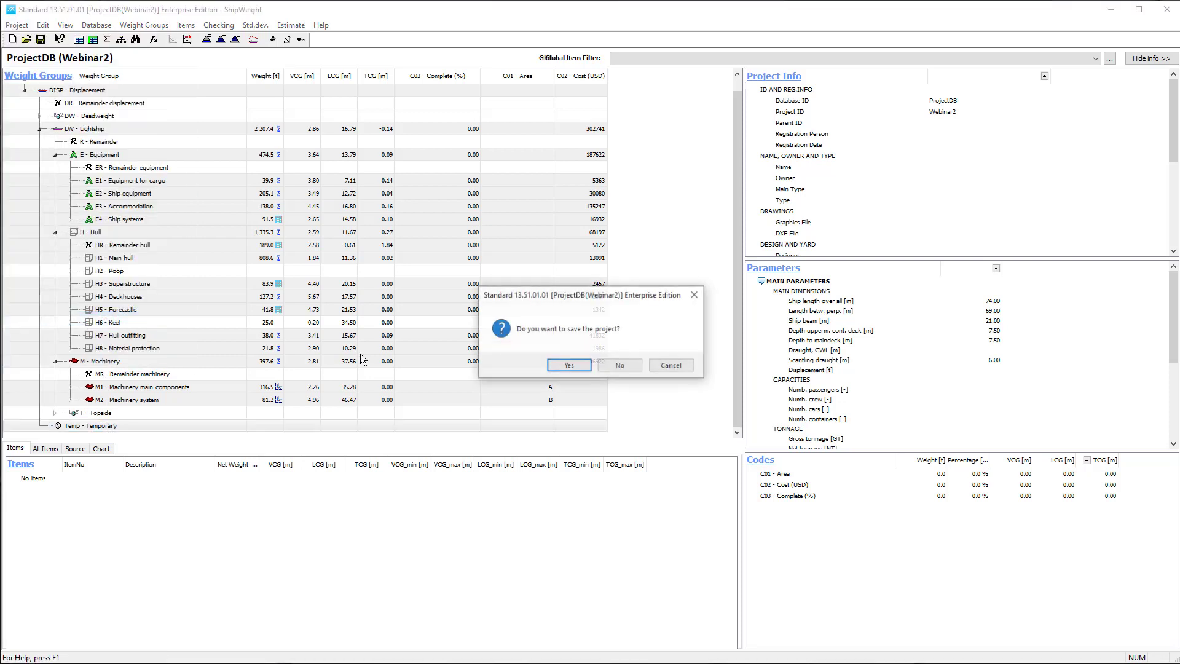
pyautogui.click(618, 366)
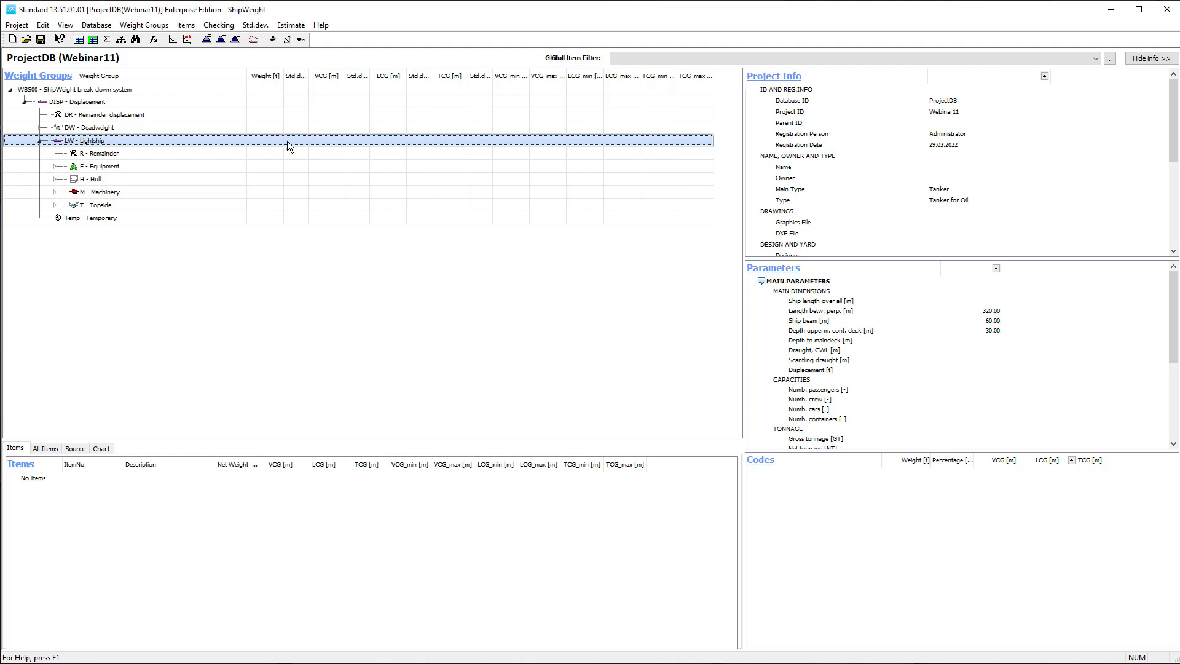
# Review the general project information, including main type and type, and leave it unchanged
pyautogui.click(772, 81)
pyautogui.doubleClick(772, 81)
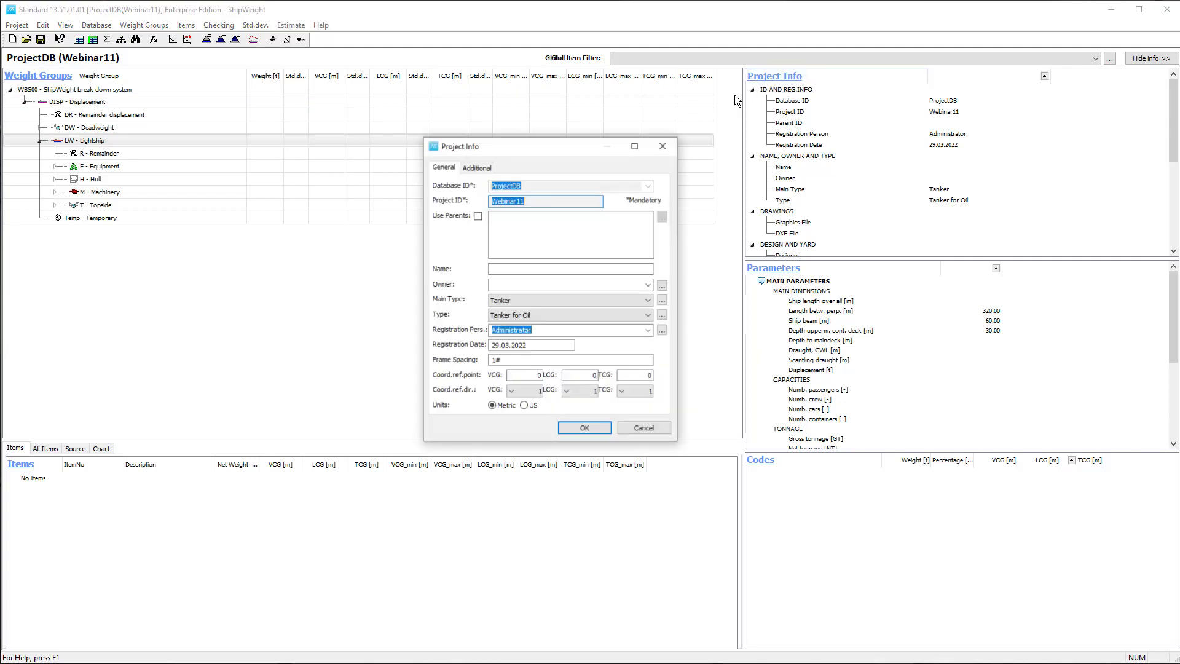
pyautogui.moveTo(562, 140); pyautogui.dragTo(379, 107)
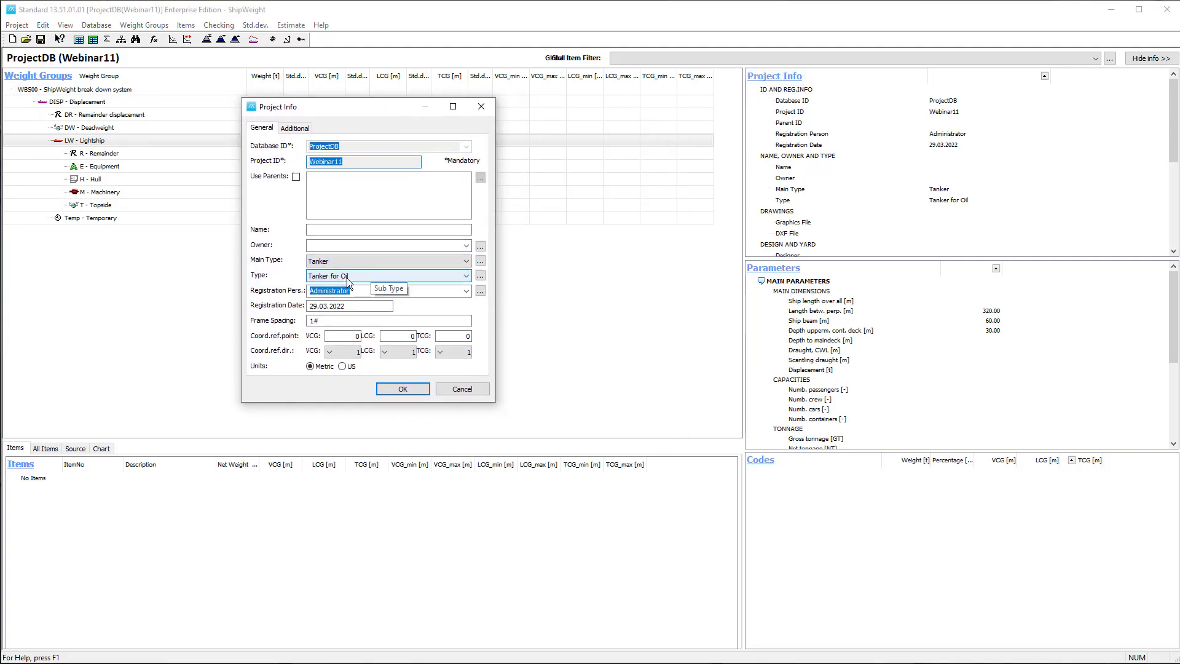
pyautogui.click(469, 390)
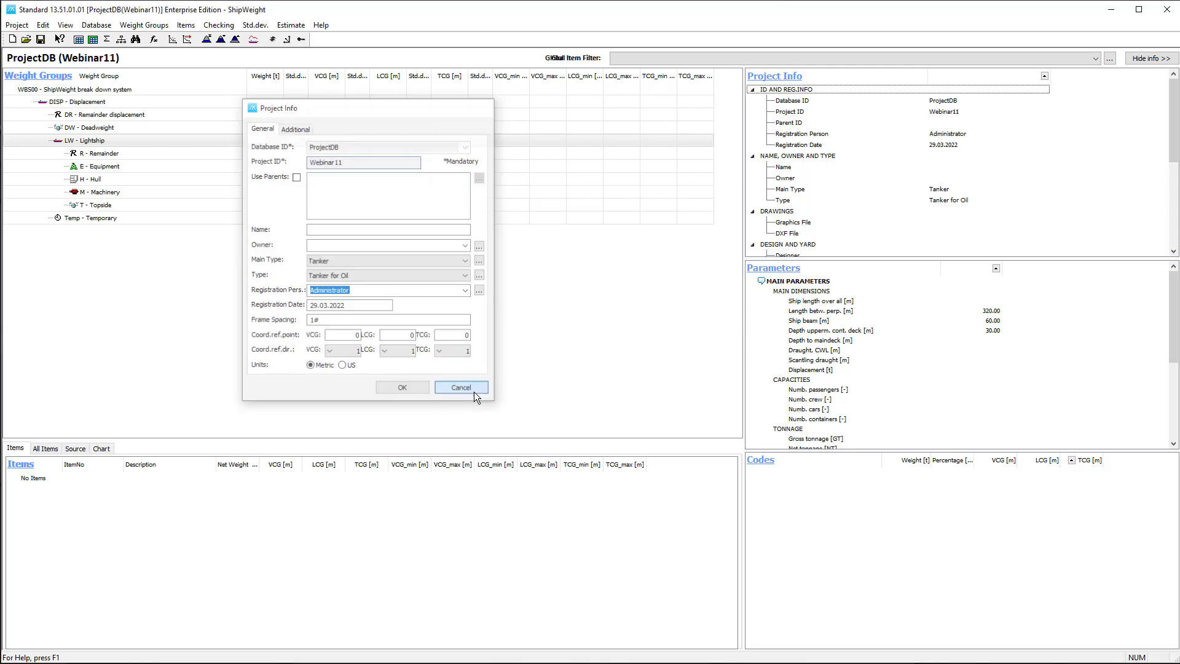
# Review the project's main parameters in an enlarged dialog, checking the main dimensions and deadweight
pyautogui.click(773, 271)
pyautogui.doubleClick(773, 272)
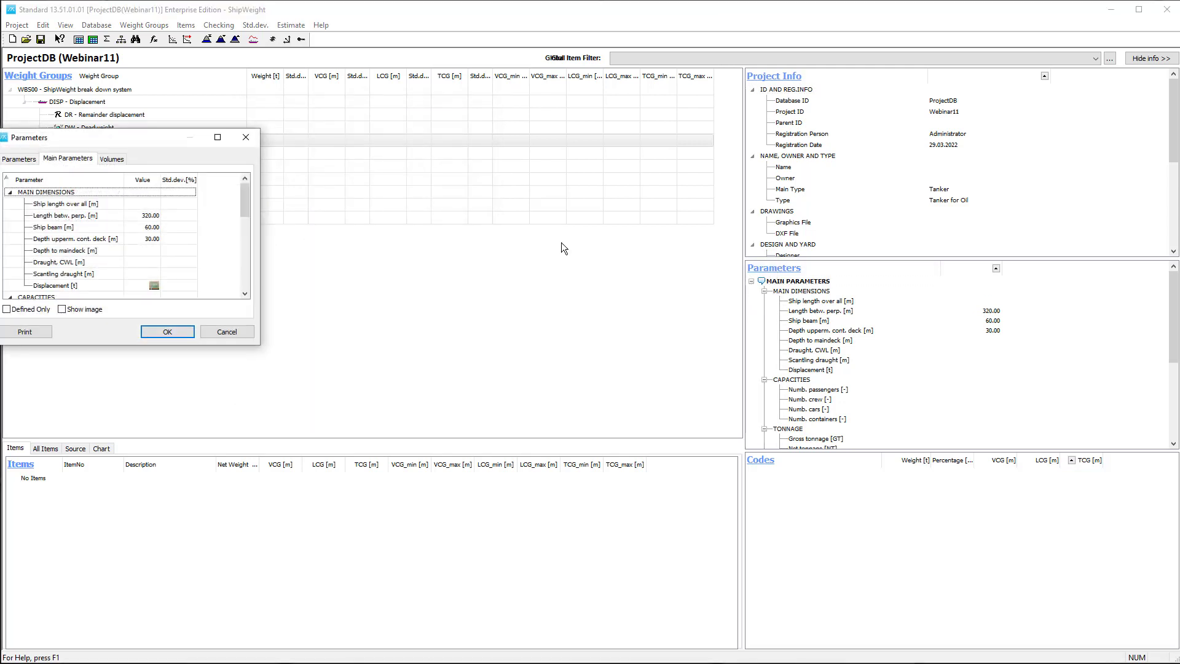
pyautogui.moveTo(164, 137); pyautogui.dragTo(364, 113)
pyautogui.moveTo(449, 319); pyautogui.dragTo(618, 504)
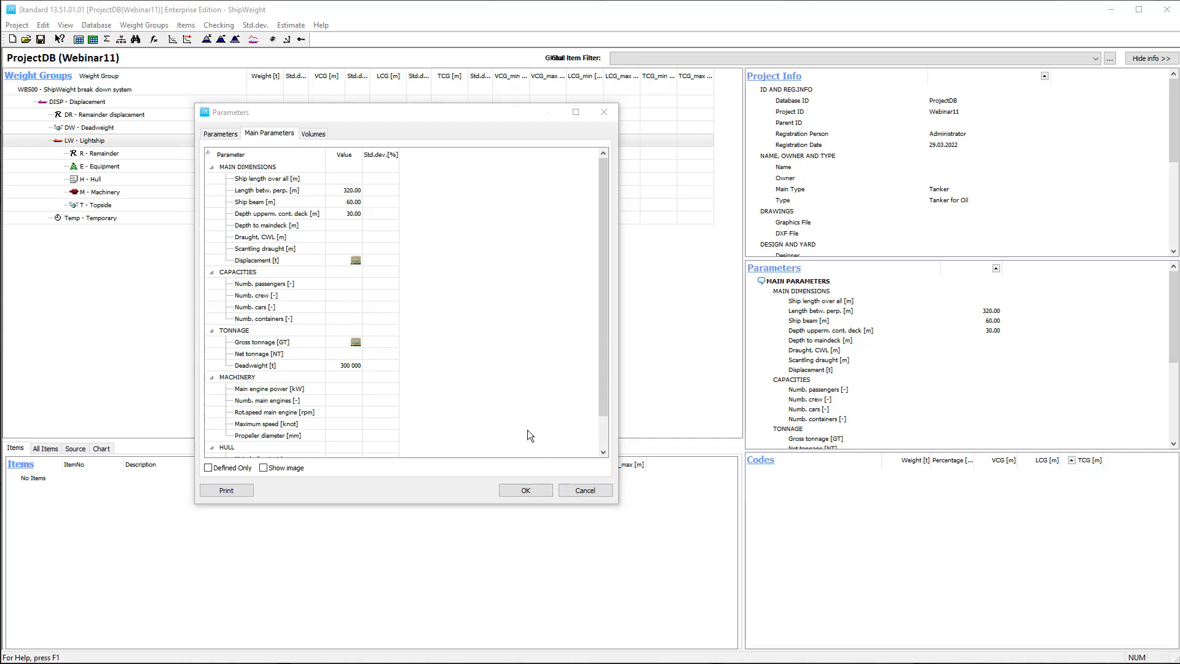
pyautogui.click(513, 485)
pyautogui.click(514, 489)
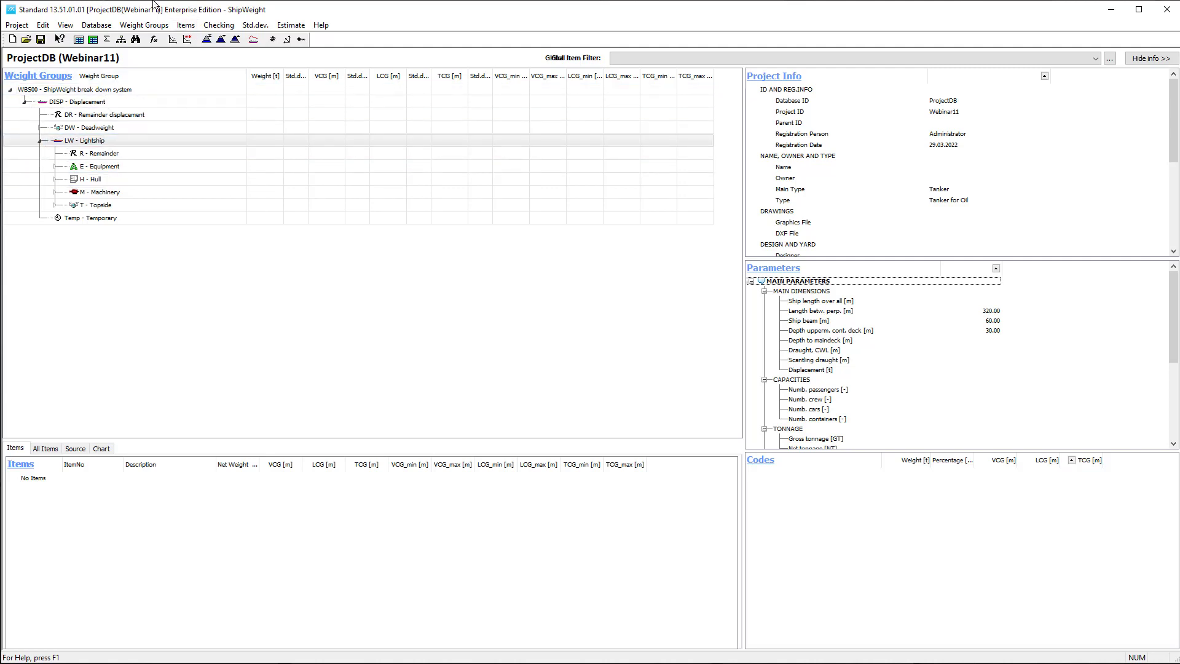
# Check the Include SWC Projects setting in the Estimation options and leave the options unchanged
pyautogui.click(72, 28)
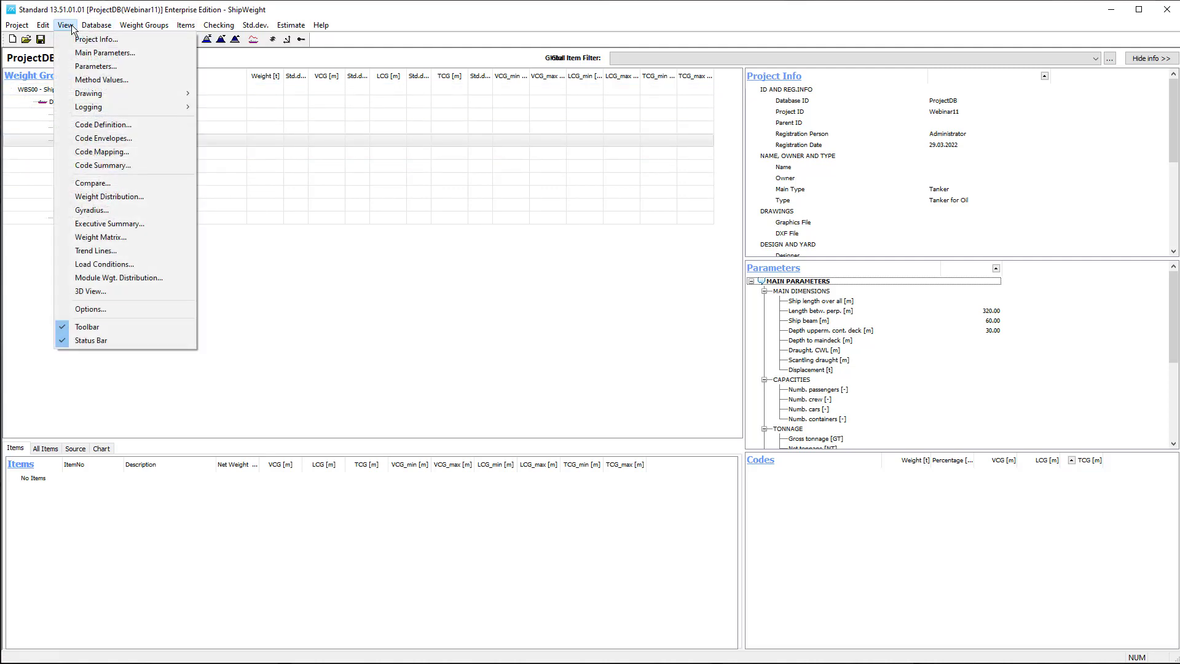
pyautogui.click(99, 309)
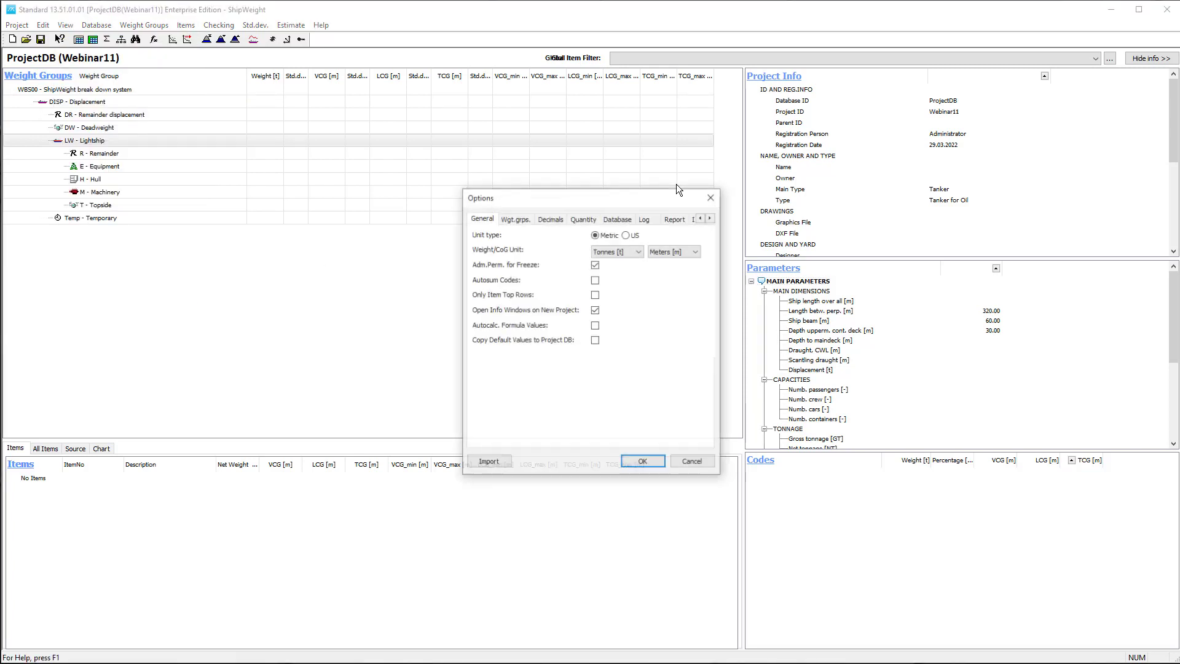
pyautogui.click(710, 217)
pyautogui.click(711, 218)
pyautogui.click(710, 218)
pyautogui.click(631, 220)
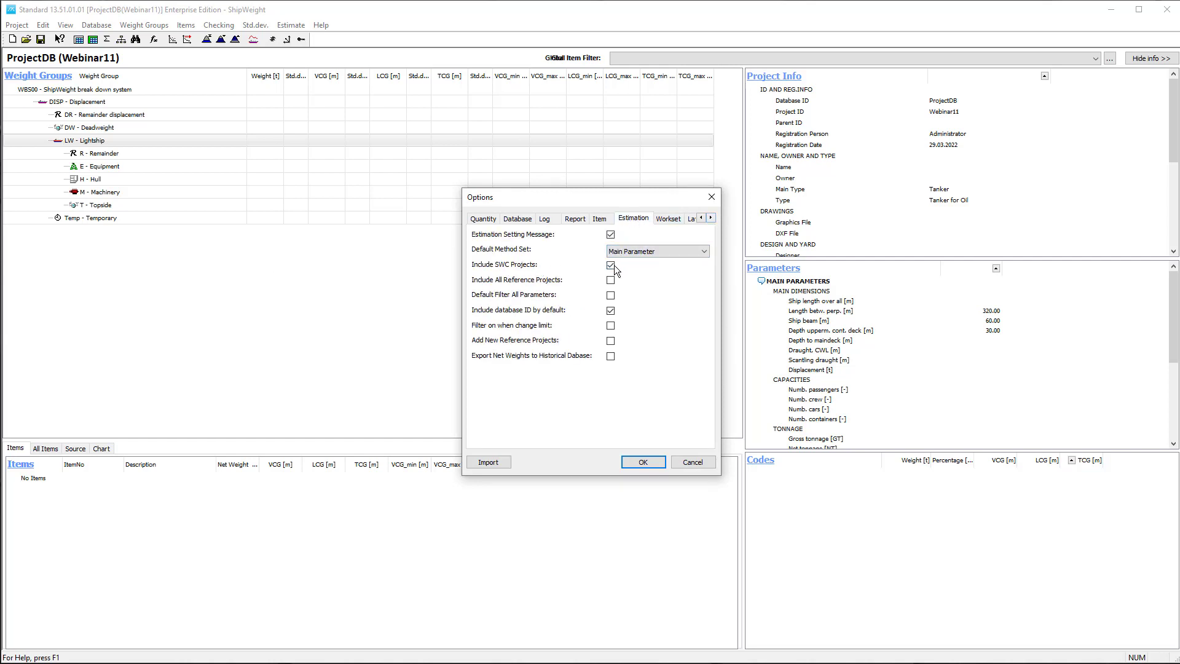
pyautogui.click(690, 462)
# Browse the reference projects in the ShipWeight Cloud Database in an enlarged list, leaving the selection unchanged
pyautogui.click(180, 27)
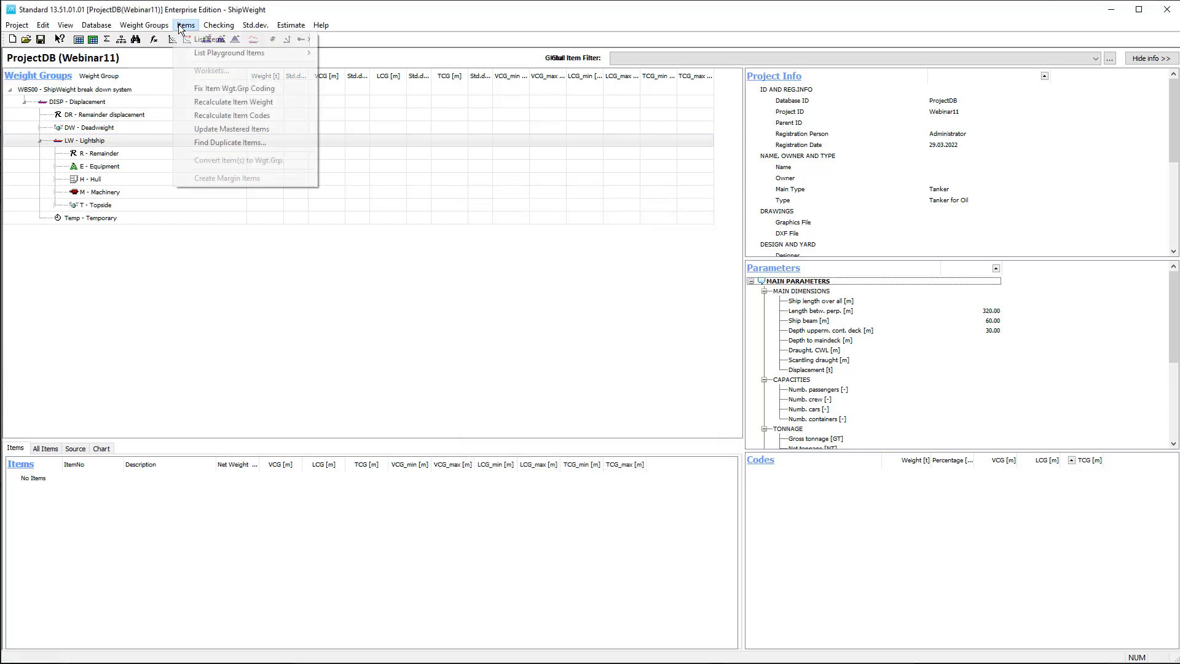
pyautogui.moveTo(71, 26)
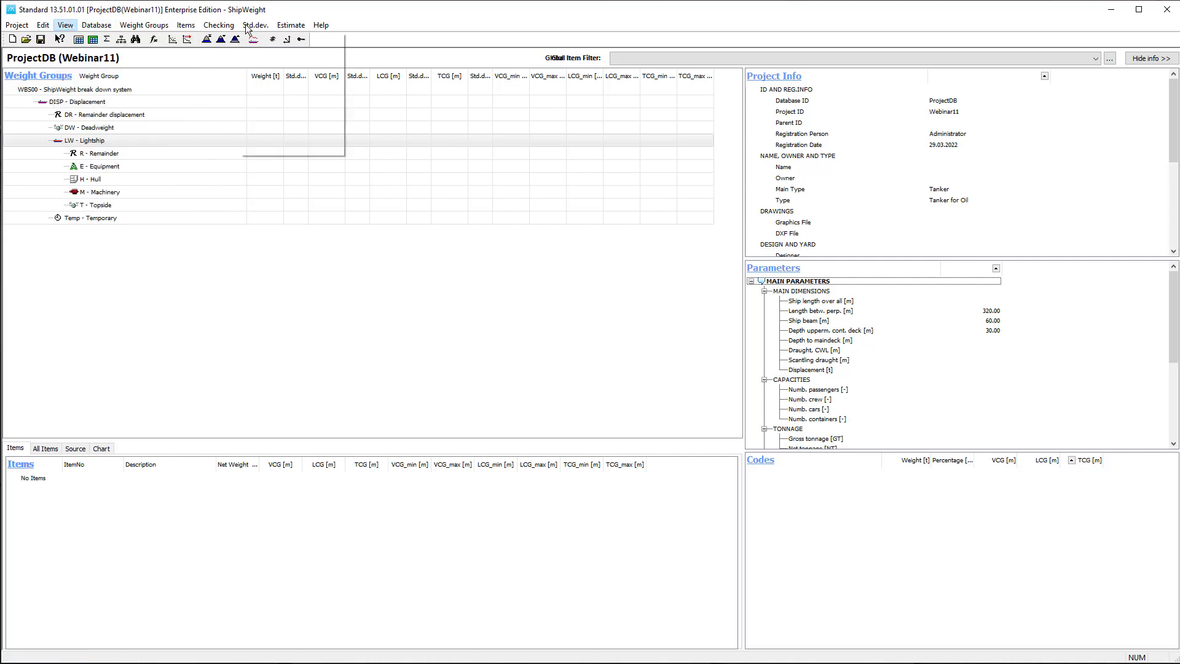
pyautogui.moveTo(291, 26)
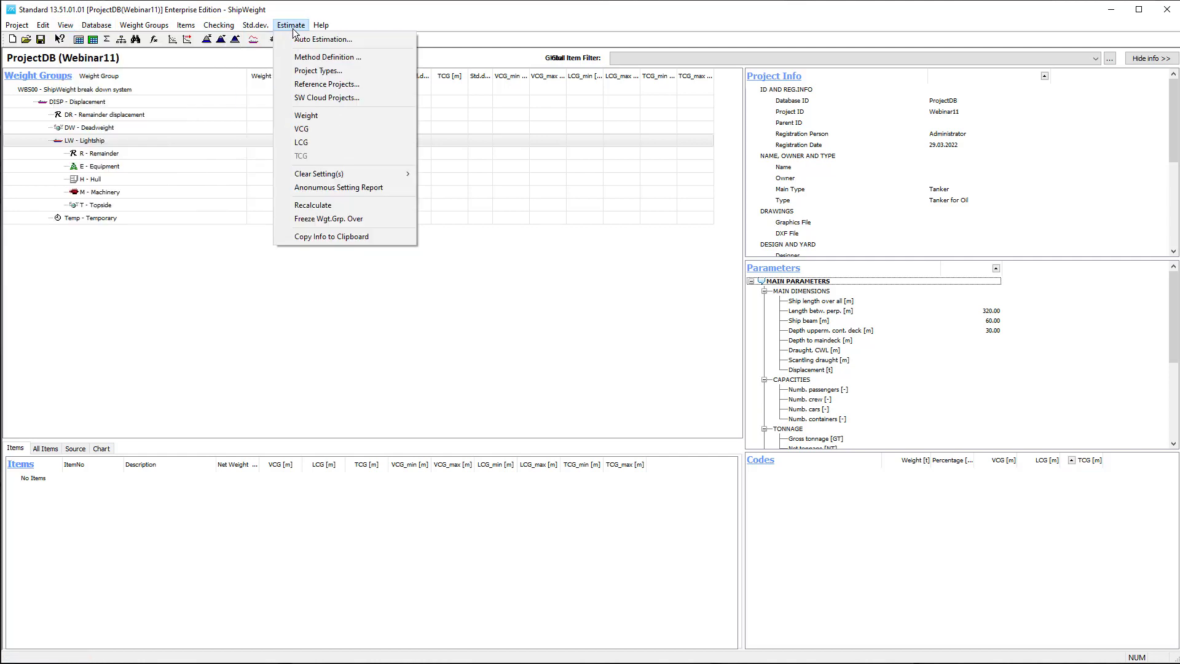
pyautogui.click(316, 98)
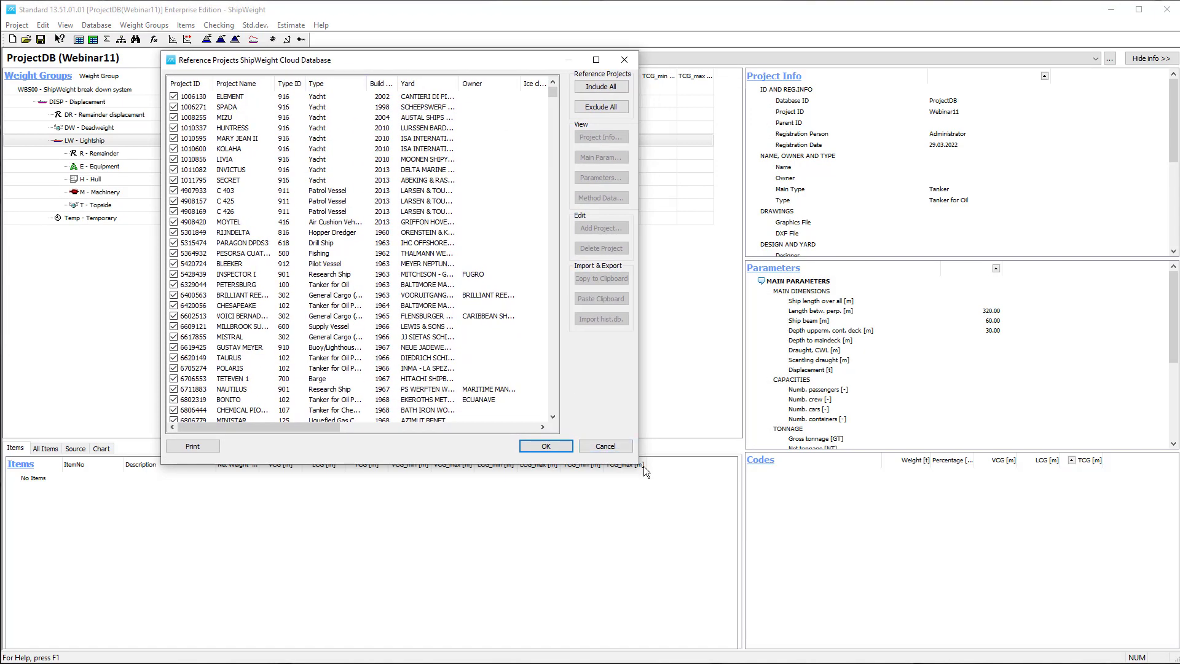
pyautogui.moveTo(639, 467); pyautogui.dragTo(1092, 536)
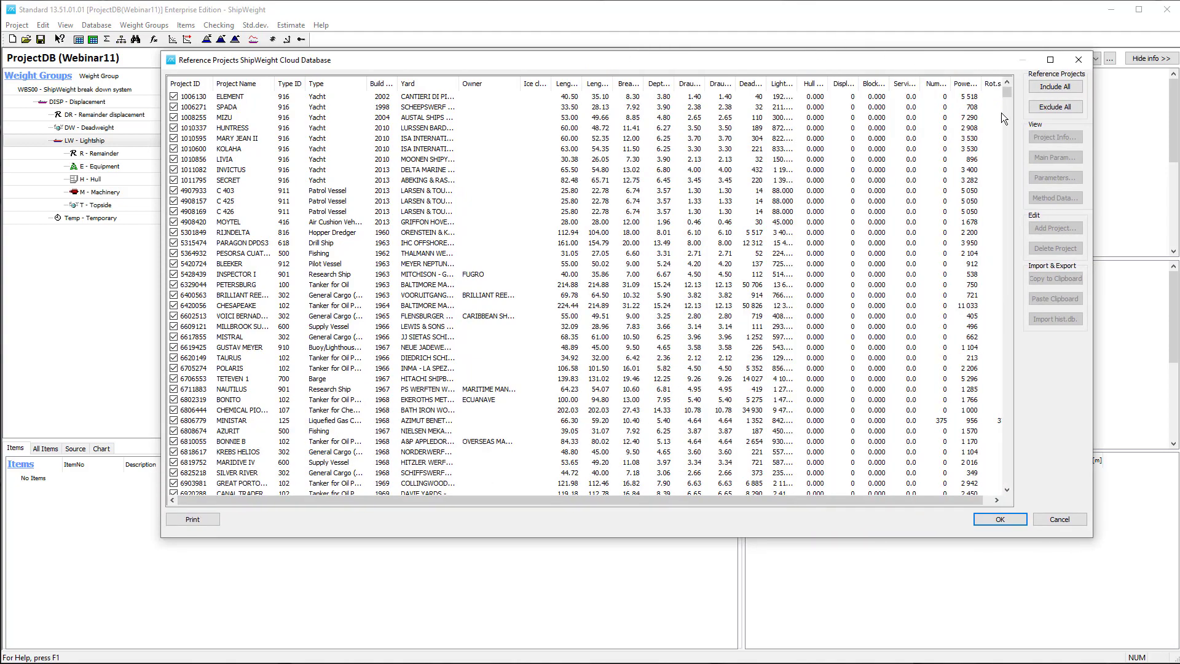
pyautogui.moveTo(1006, 92); pyautogui.dragTo(1014, 264)
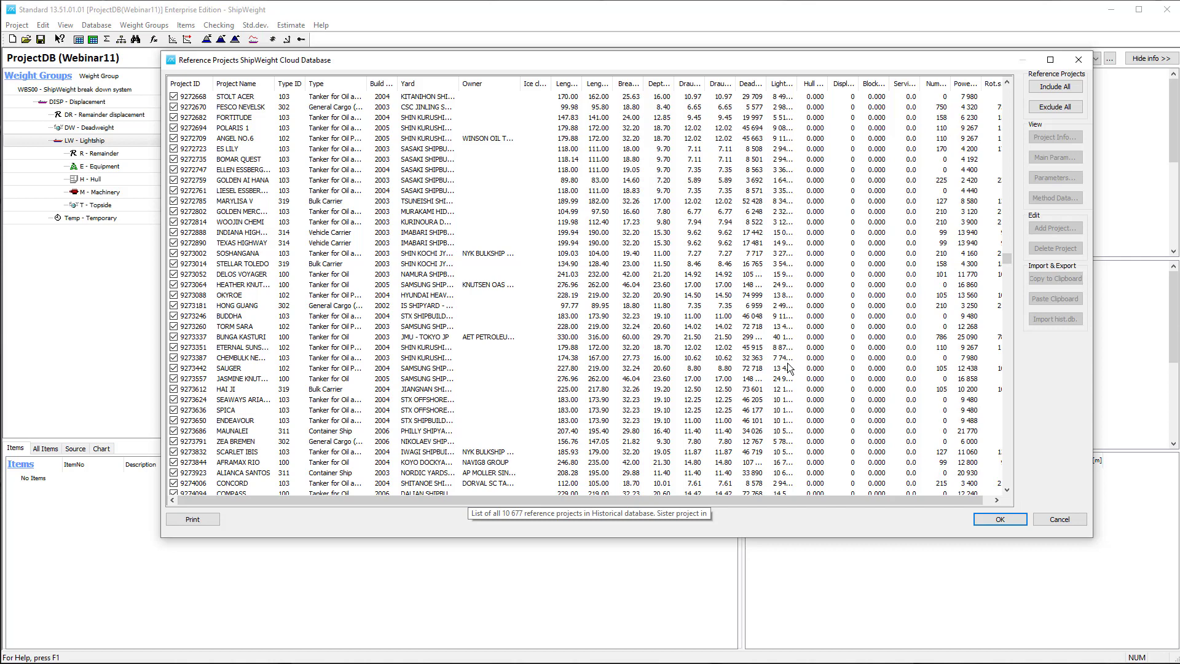
pyautogui.click(1059, 520)
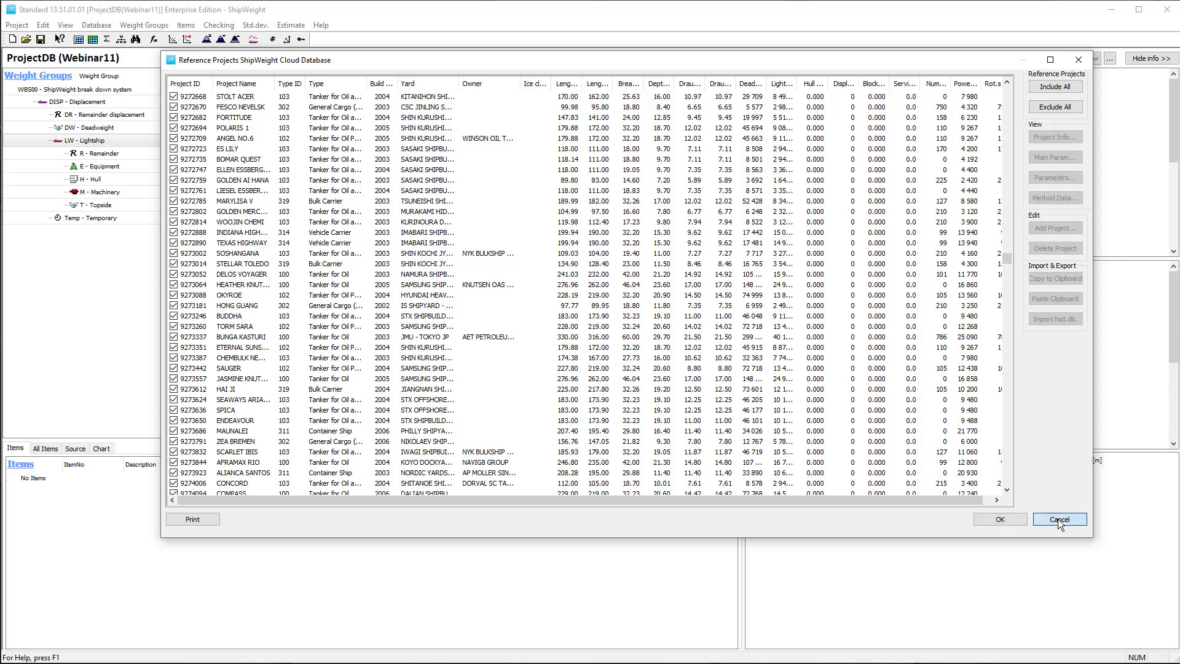
pyautogui.click(1059, 520)
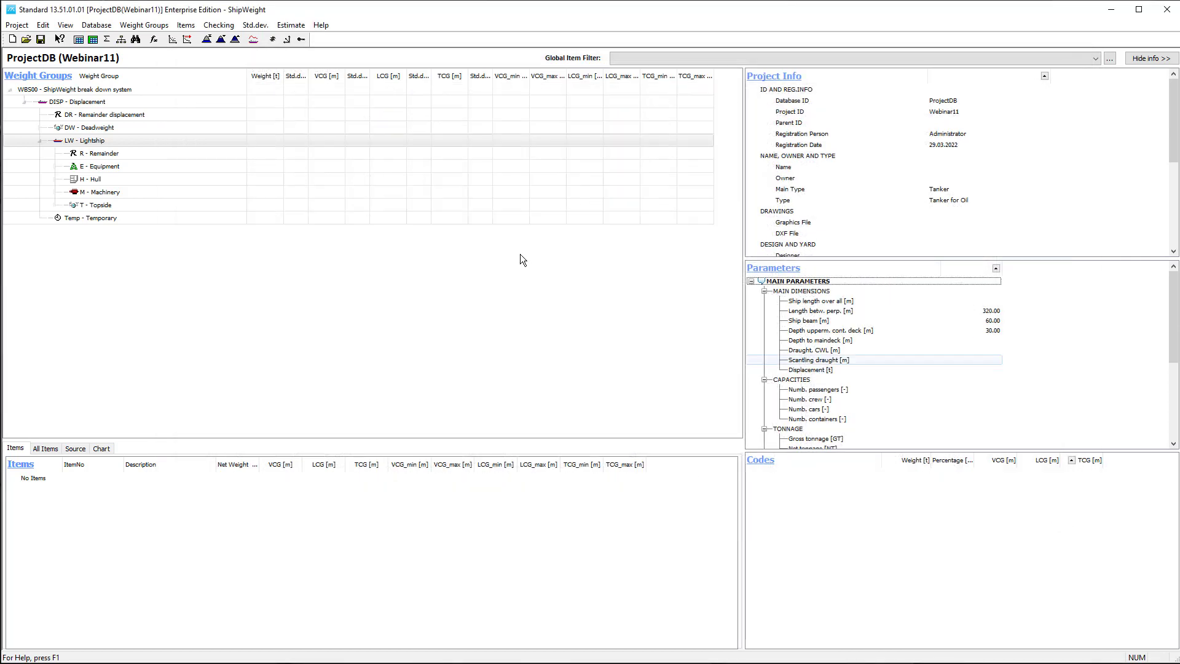
# Start a weight estimation for the LW - Lightship weight group with its stored estimation settings
pyautogui.click(160, 140)
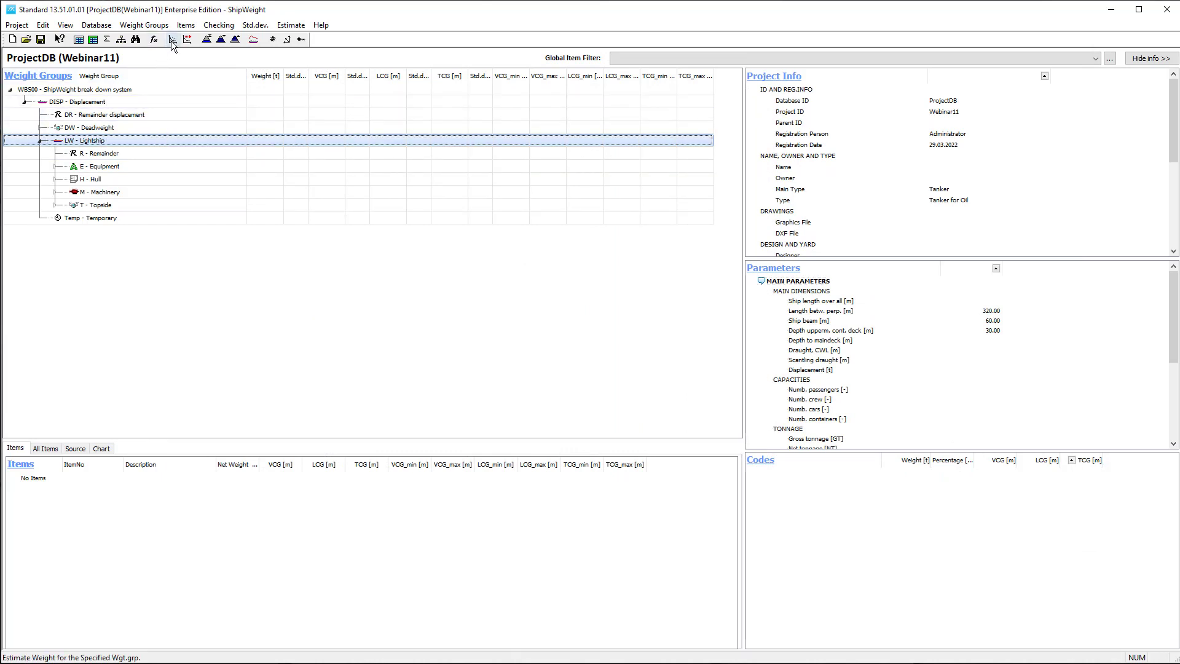
pyautogui.click(173, 40)
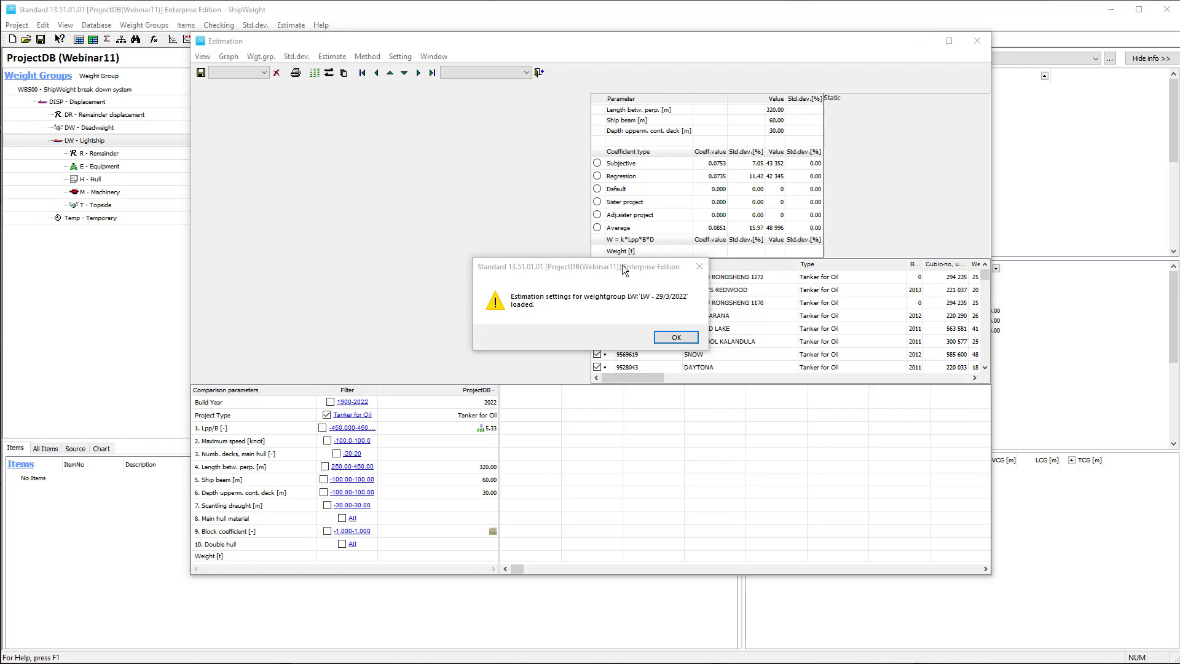
pyautogui.click(676, 337)
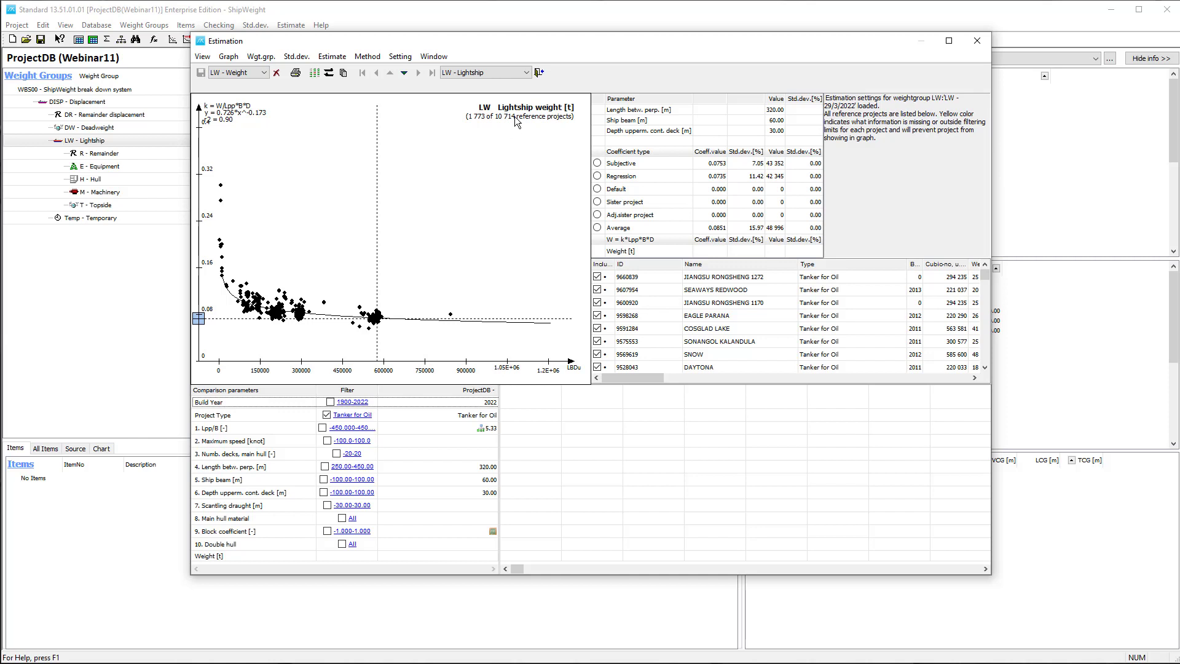
# Inspect the tanker types available for the Project Type filter and keep the existing selection
pyautogui.click(355, 415)
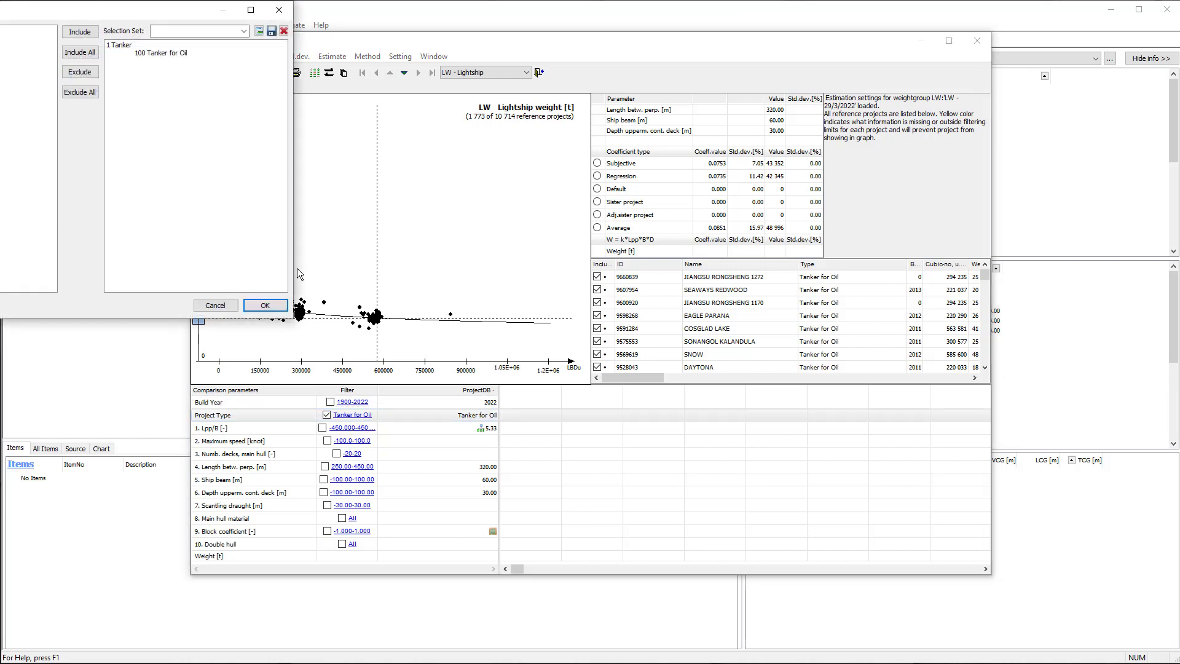
pyautogui.moveTo(106, 11); pyautogui.dragTo(504, 94)
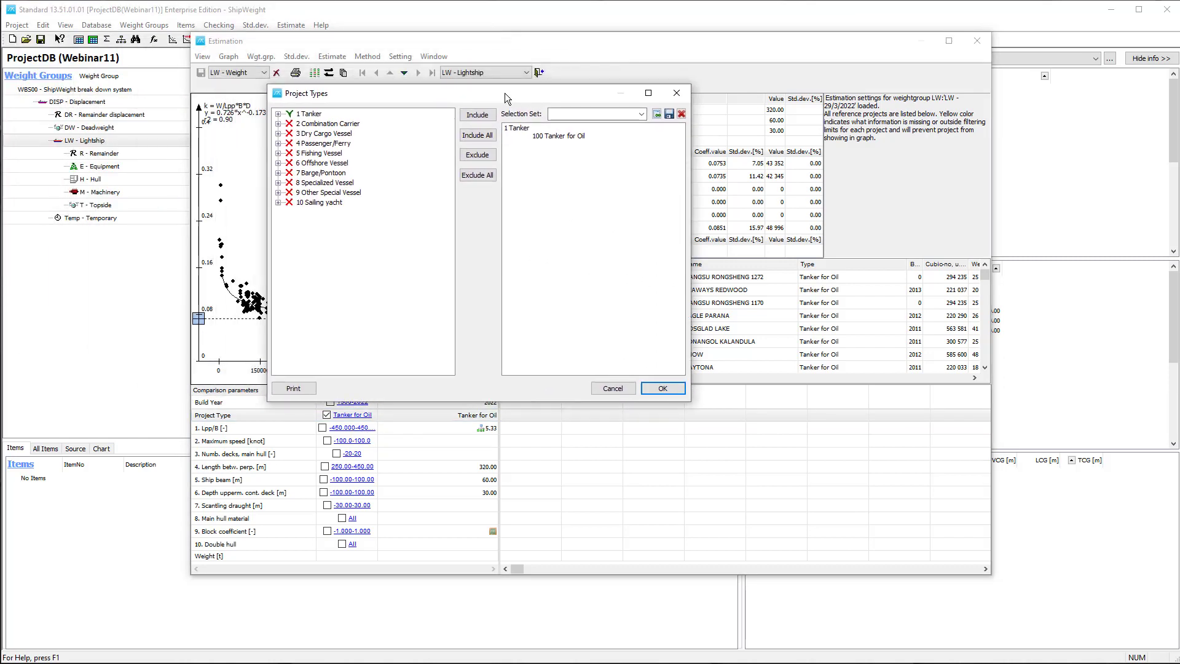
pyautogui.click(278, 115)
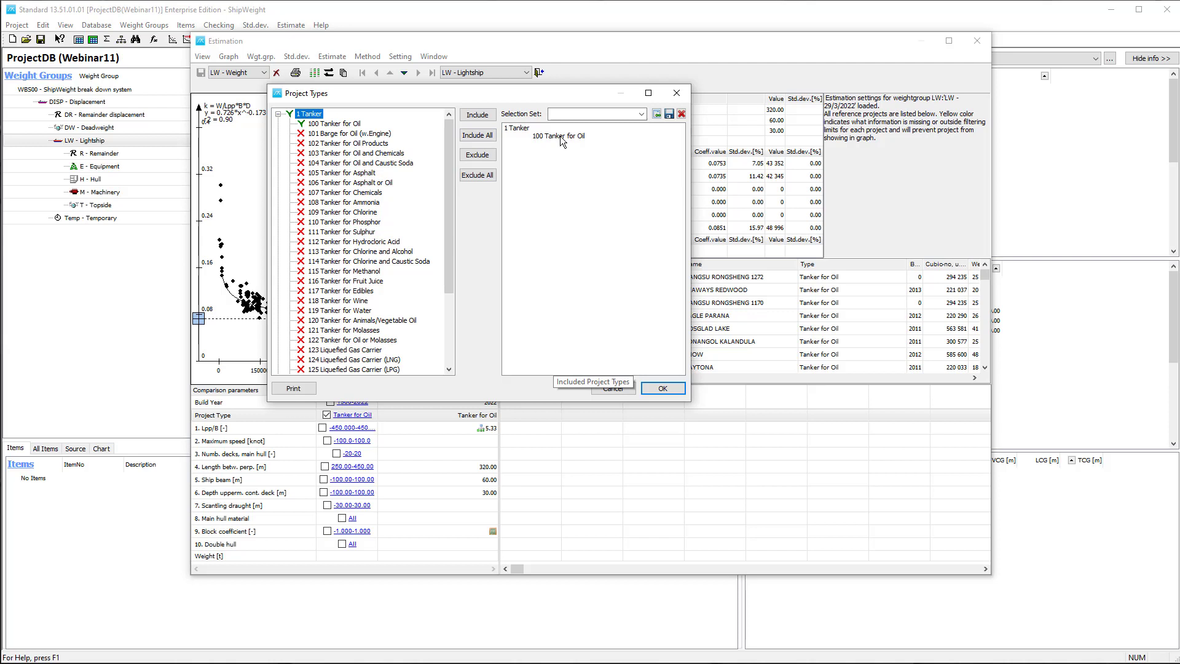
pyautogui.moveTo(412, 94); pyautogui.dragTo(636, 165)
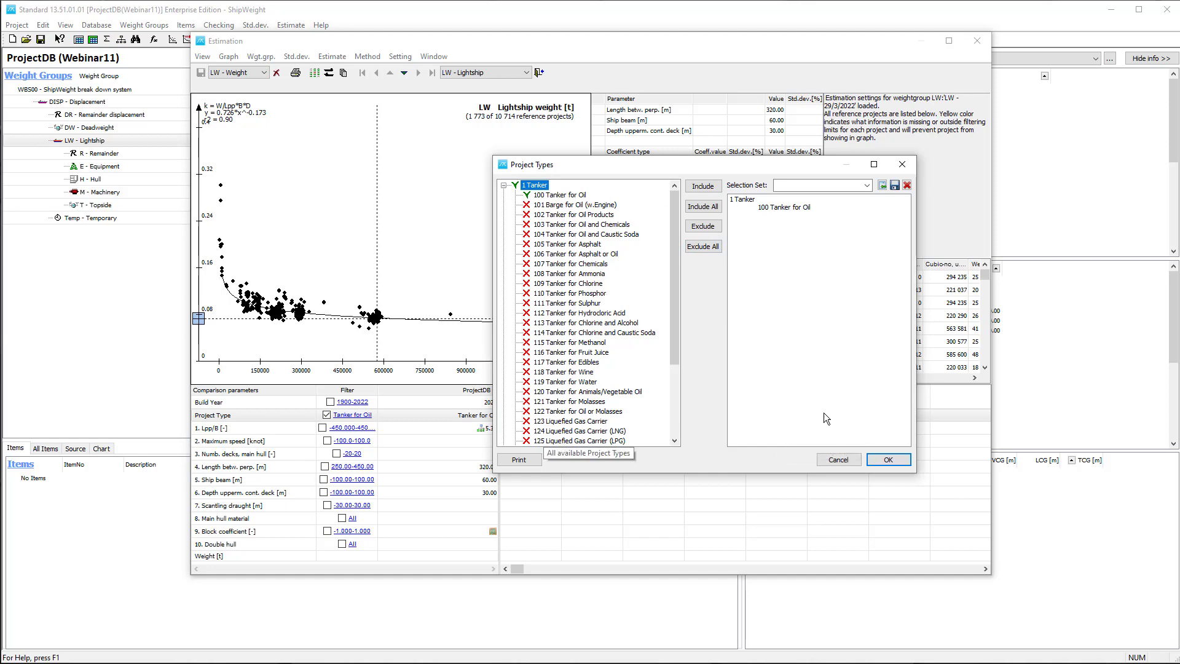
pyautogui.click(837, 460)
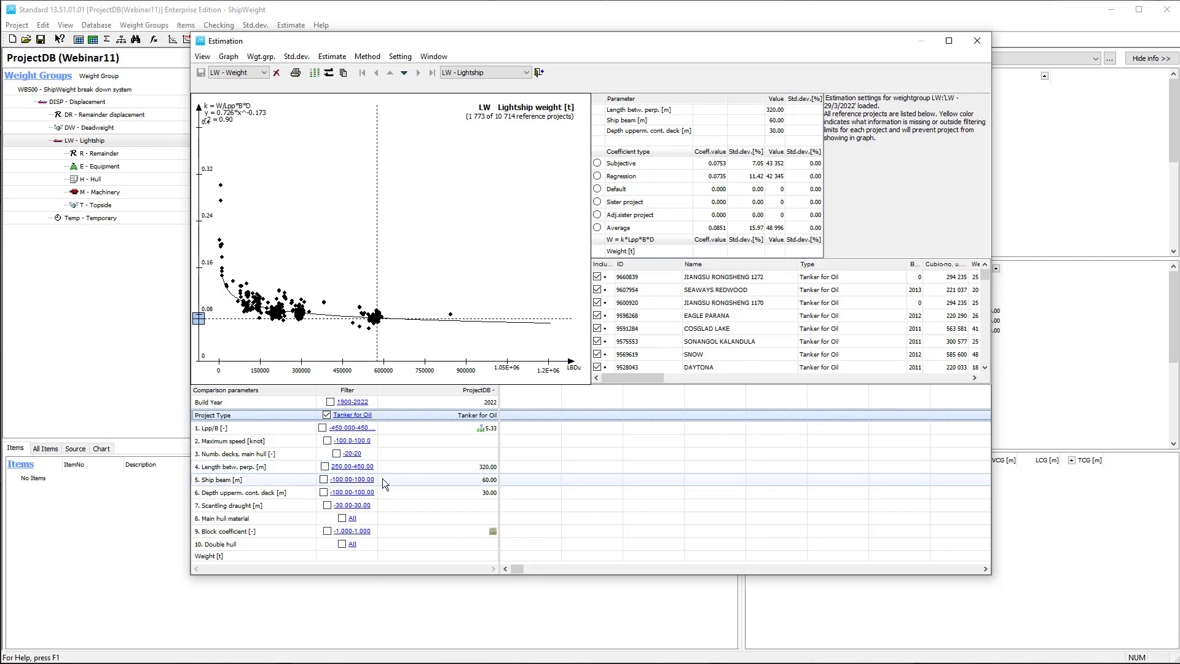
# Limit the length between perpendiculars filter to 280–350 m and apply it to the reference projects
pyautogui.click(340, 470)
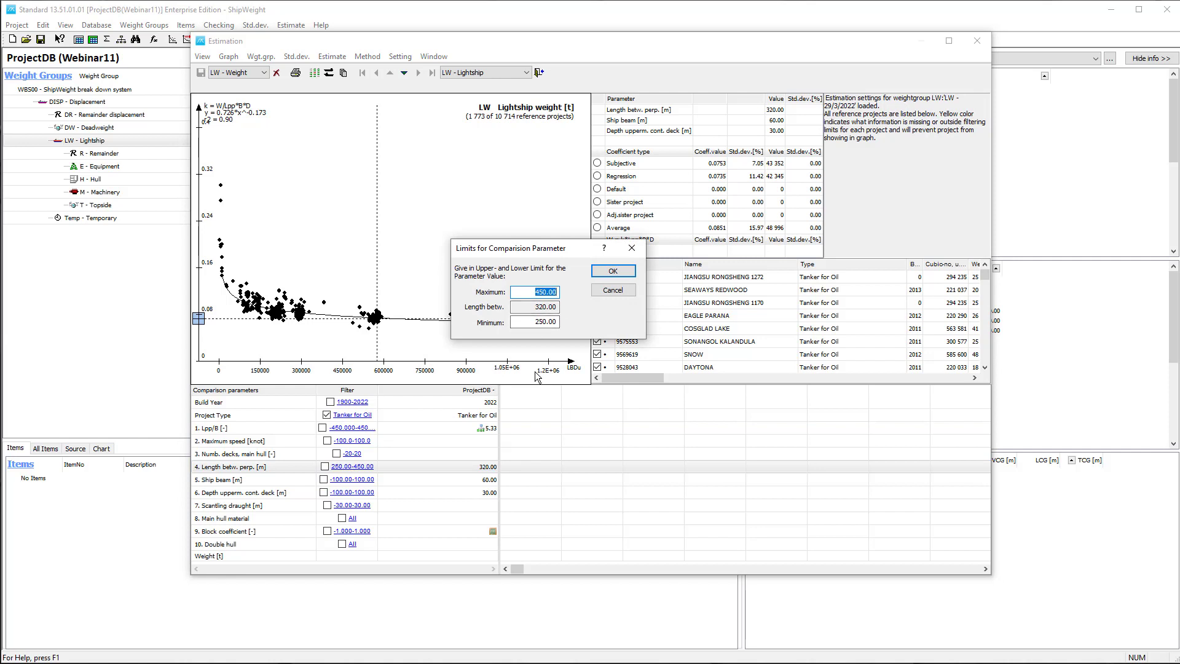
pyautogui.write('350')
pyautogui.press('Tab')
pyautogui.write('2')
pyautogui.click(610, 271)
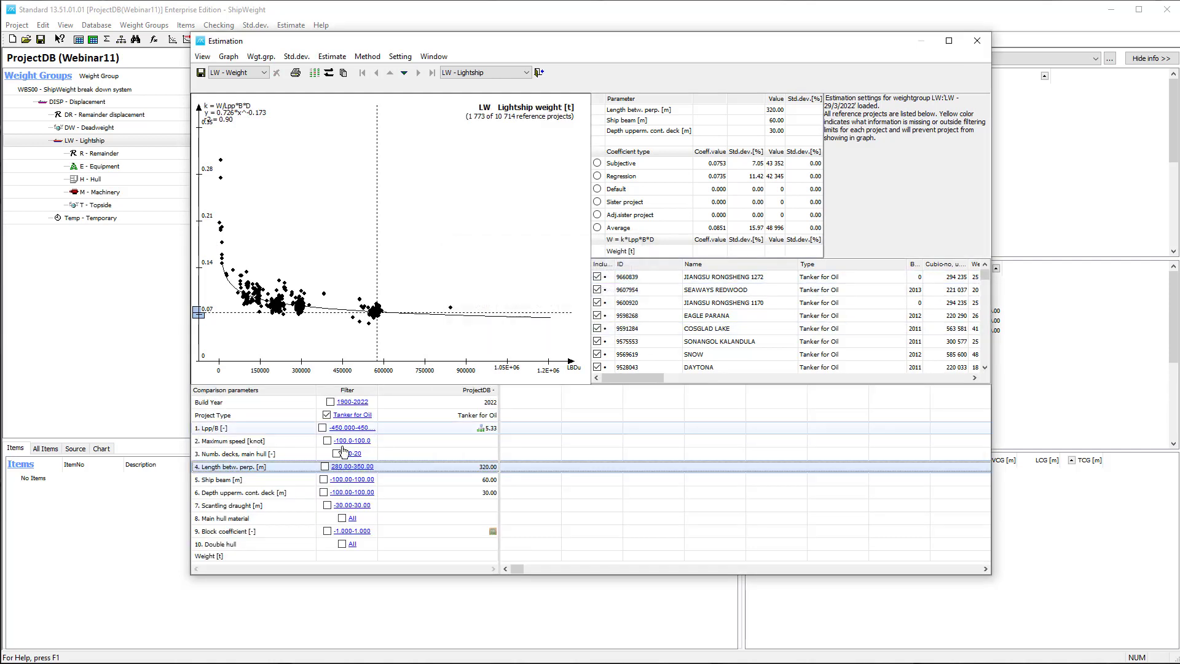
pyautogui.click(324, 467)
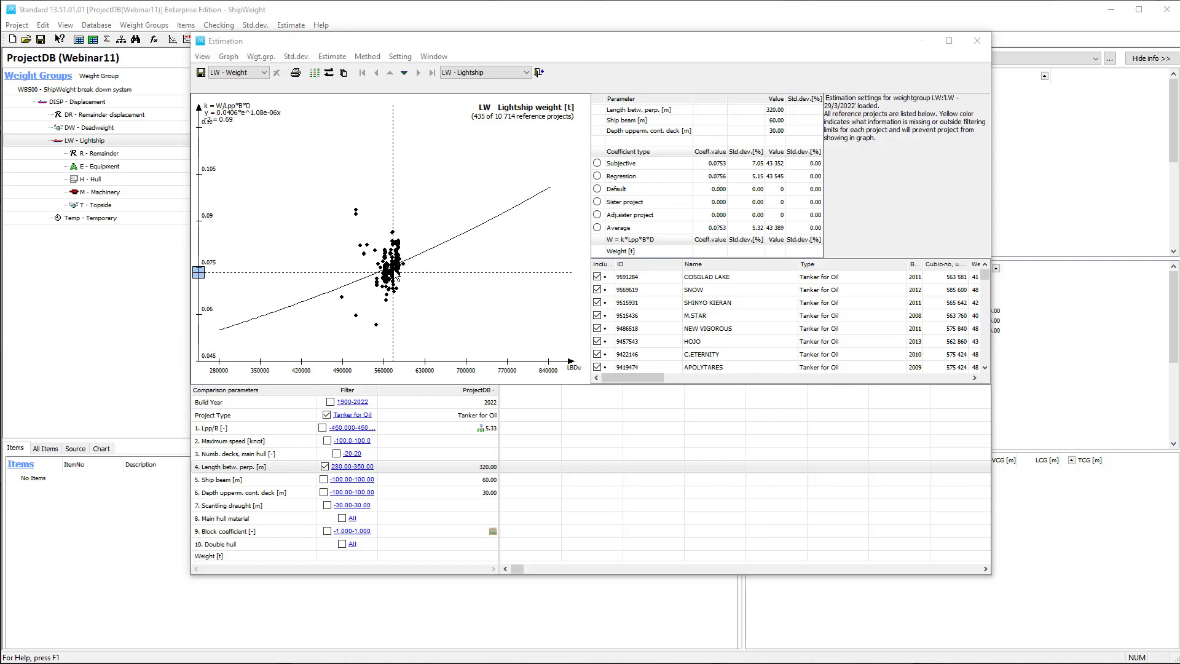
# Limit the Build Year filter to 2010–2022 and apply it to the reference projects
pyautogui.click(354, 404)
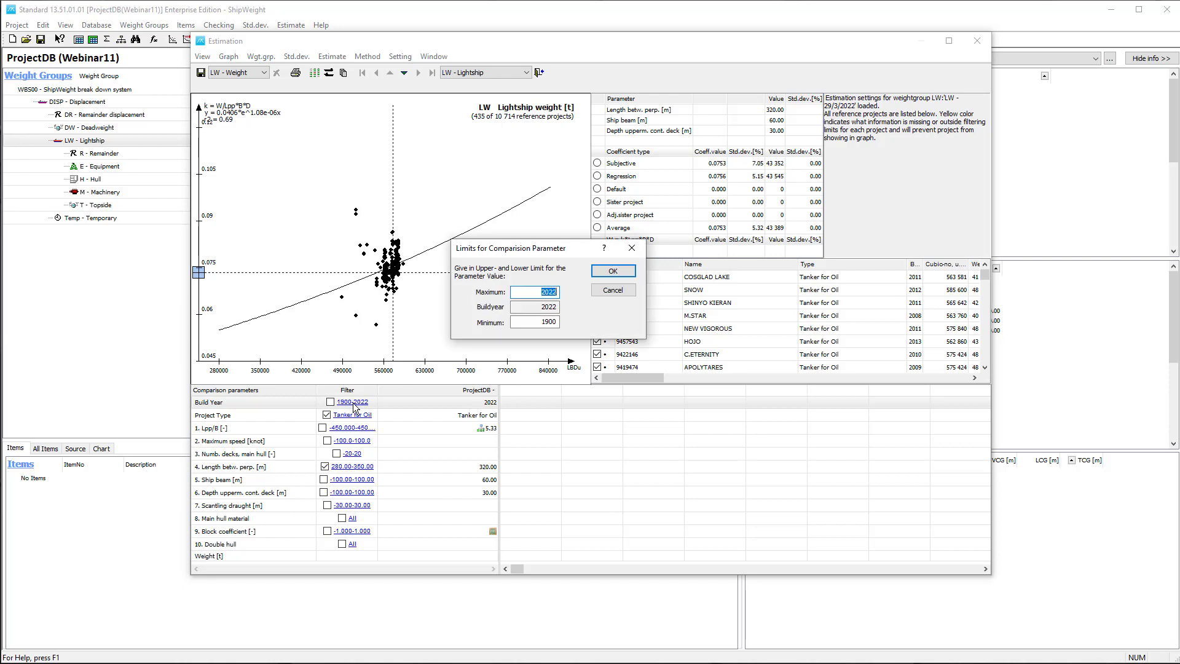
pyautogui.click(533, 319)
pyautogui.write('2010')
pyautogui.click(631, 271)
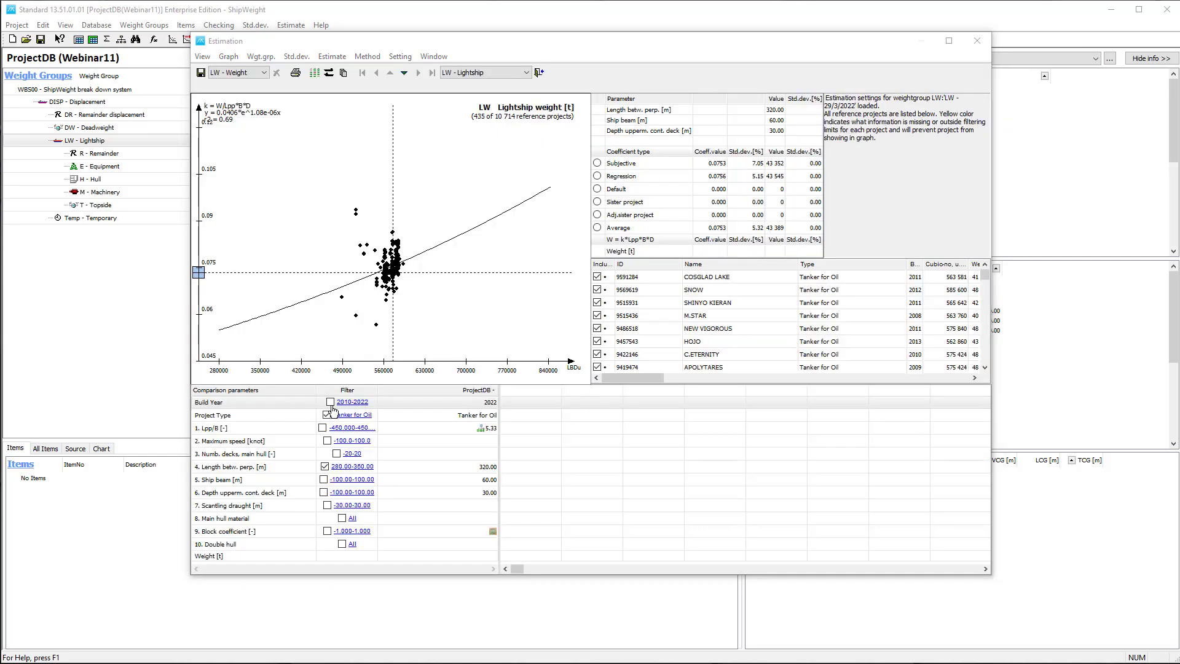
pyautogui.click(330, 403)
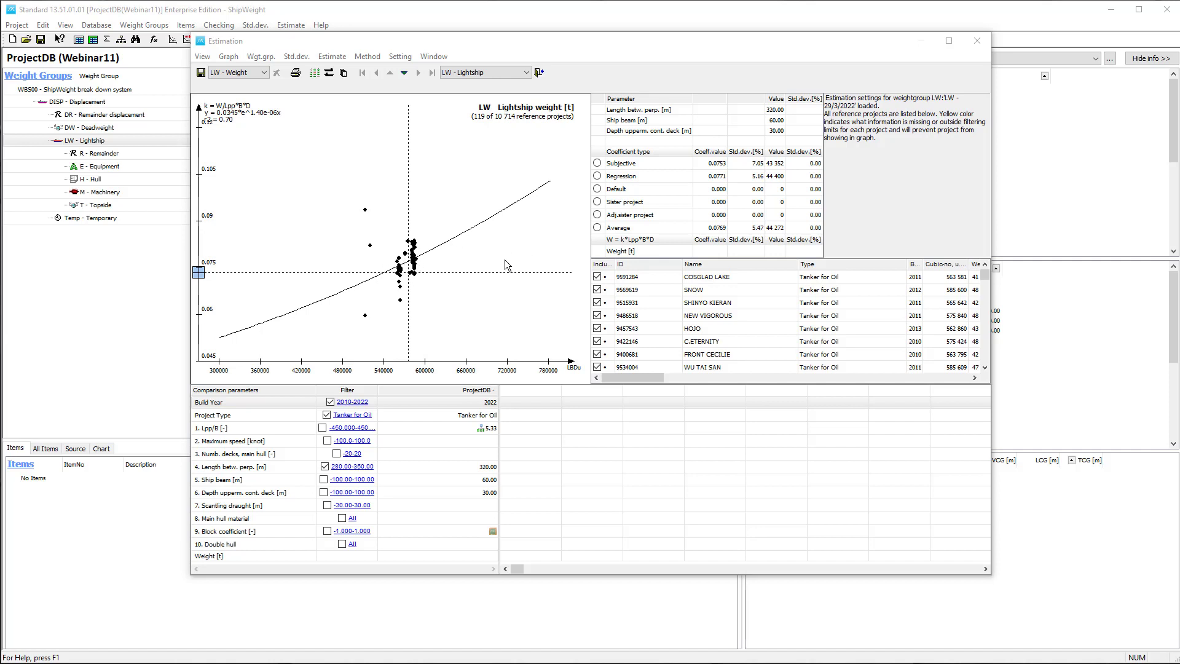
# Switch the lightship estimate from the Regression to the Subjective coefficient and move it on the graph, ending at about 0.0695
pyautogui.click(596, 177)
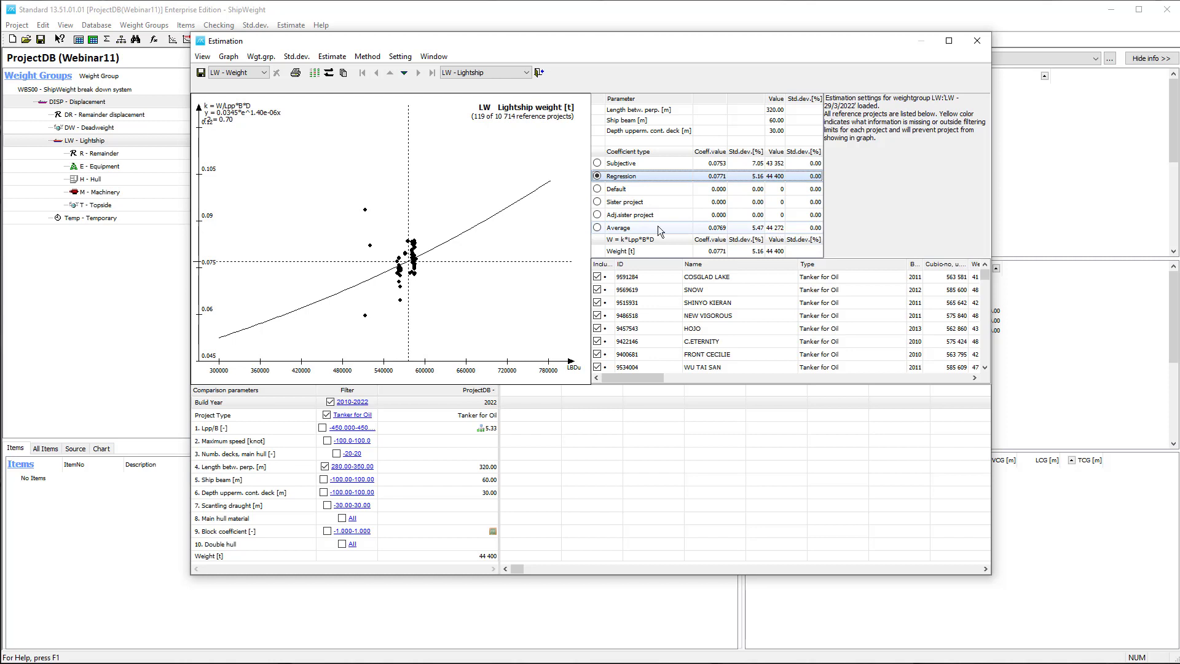
pyautogui.click(598, 164)
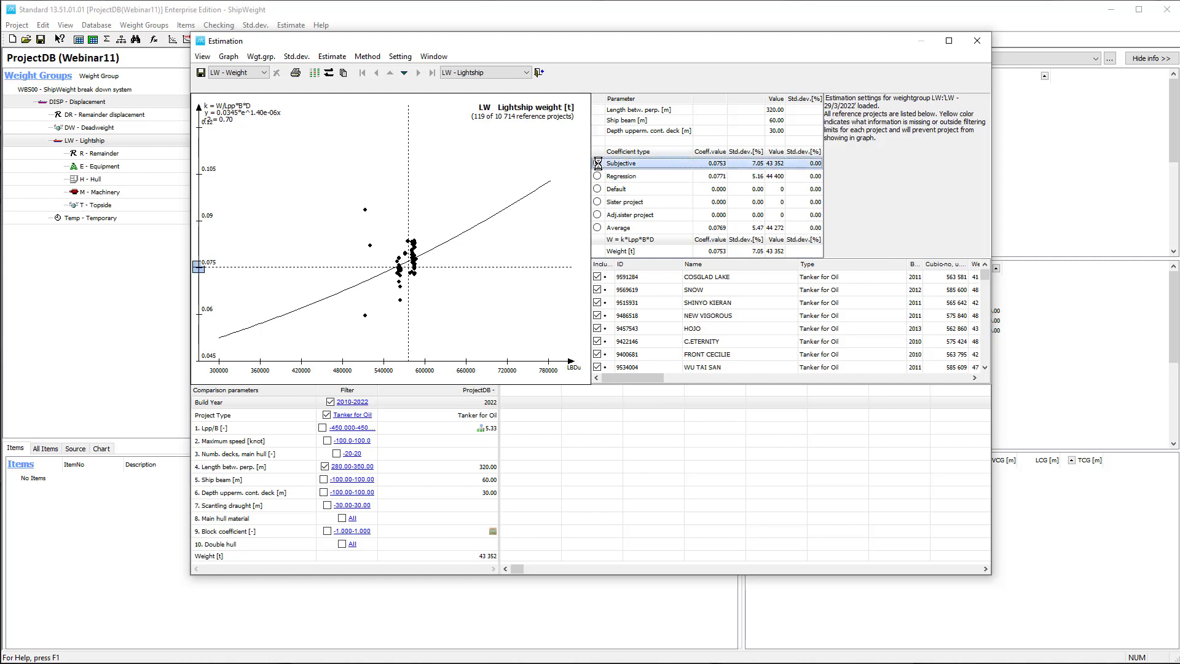
pyautogui.moveTo(199, 263); pyautogui.dragTo(199, 245)
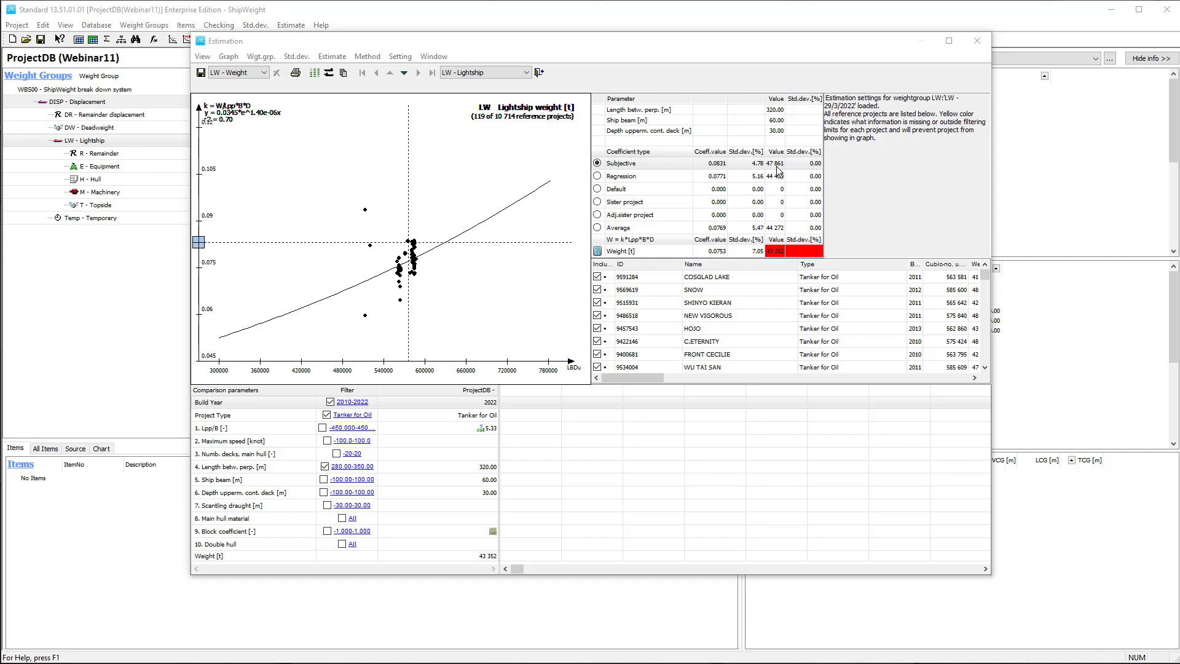
pyautogui.click(199, 244)
pyautogui.moveTo(198, 246); pyautogui.dragTo(199, 286)
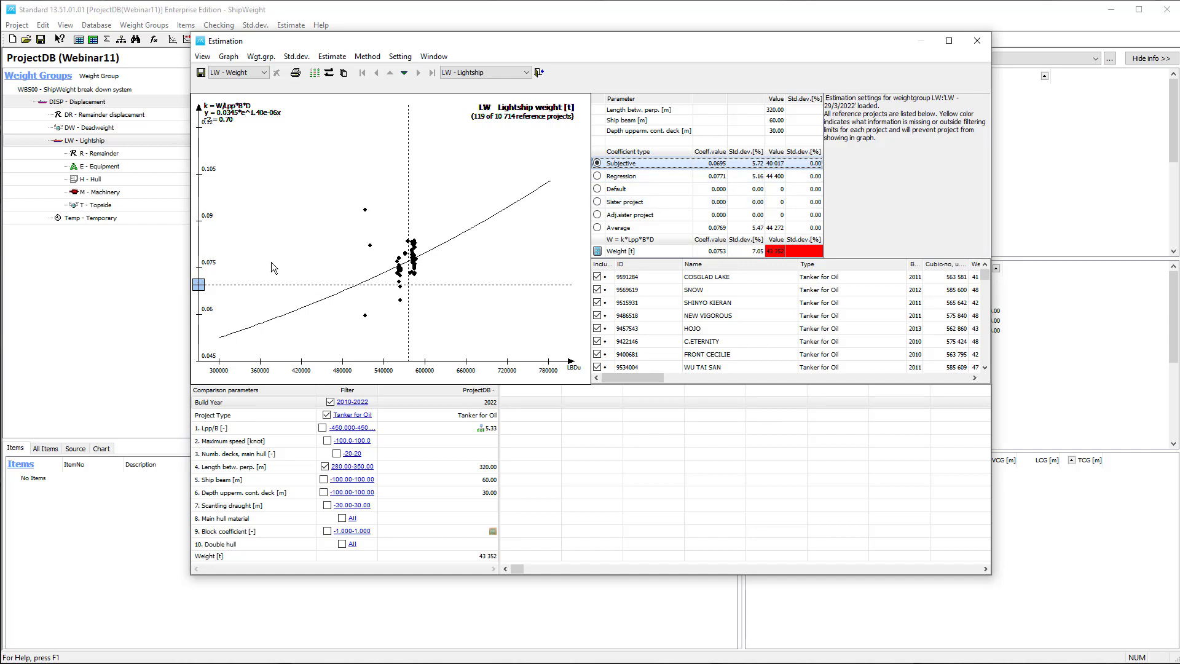
# Estimate the lightship weight with the Regression coefficient, saving the changed settings on closing, and widen the weight's Std.dev.[%] column
pyautogui.click(597, 176)
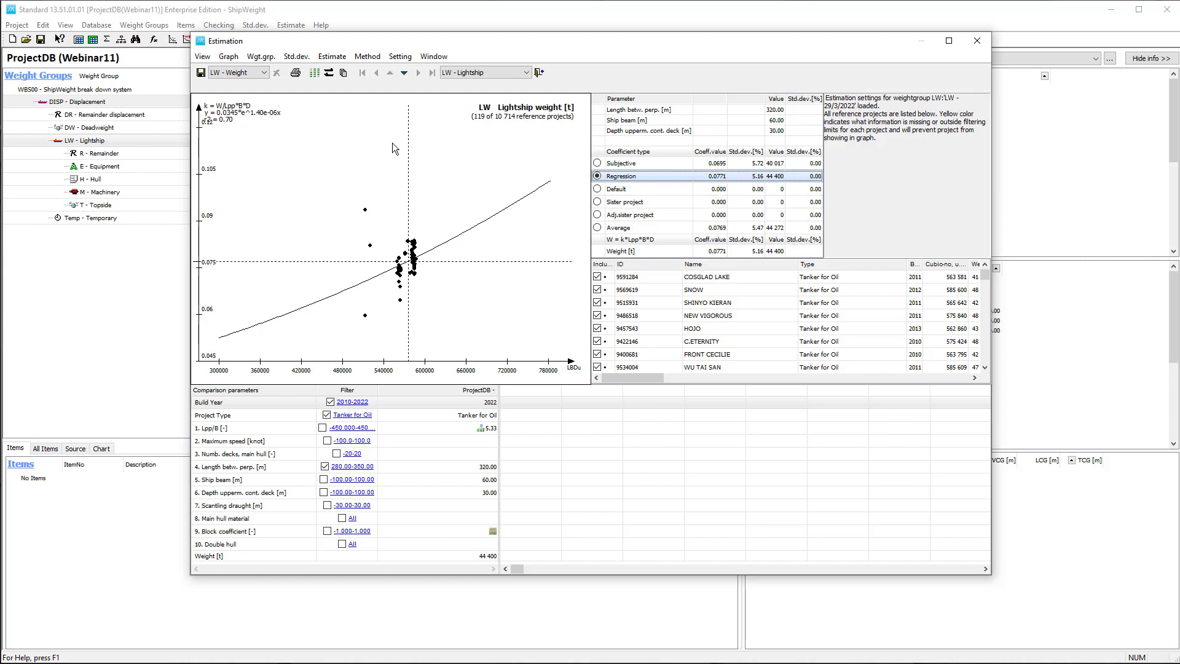
pyautogui.click(539, 73)
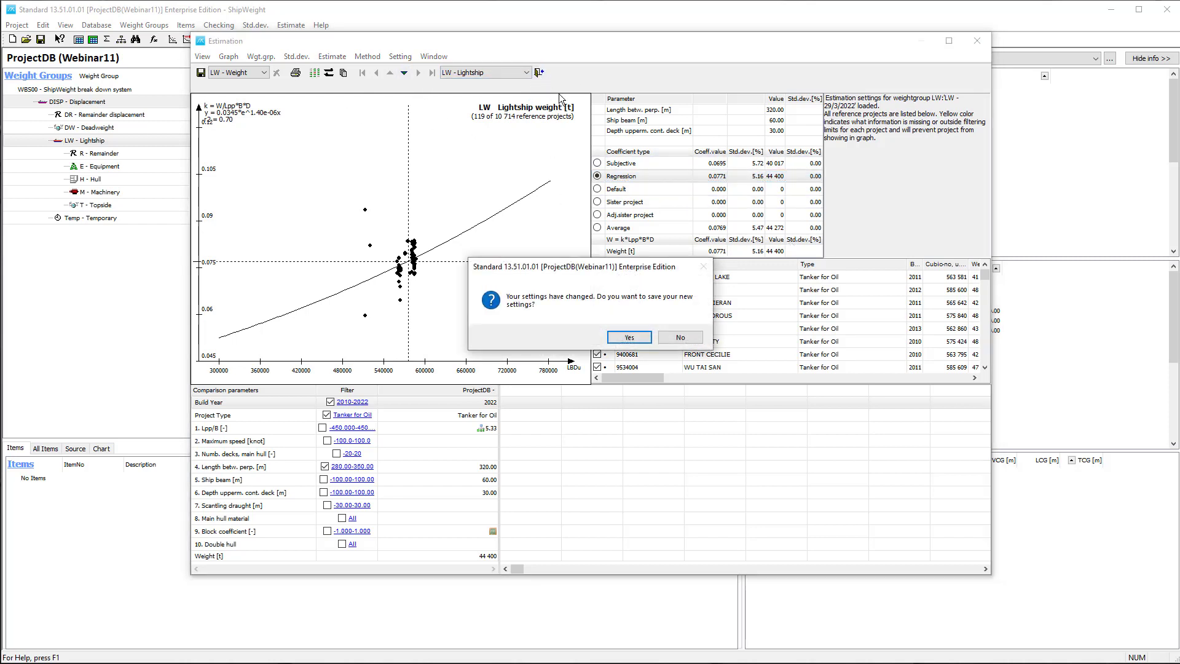
pyautogui.click(629, 337)
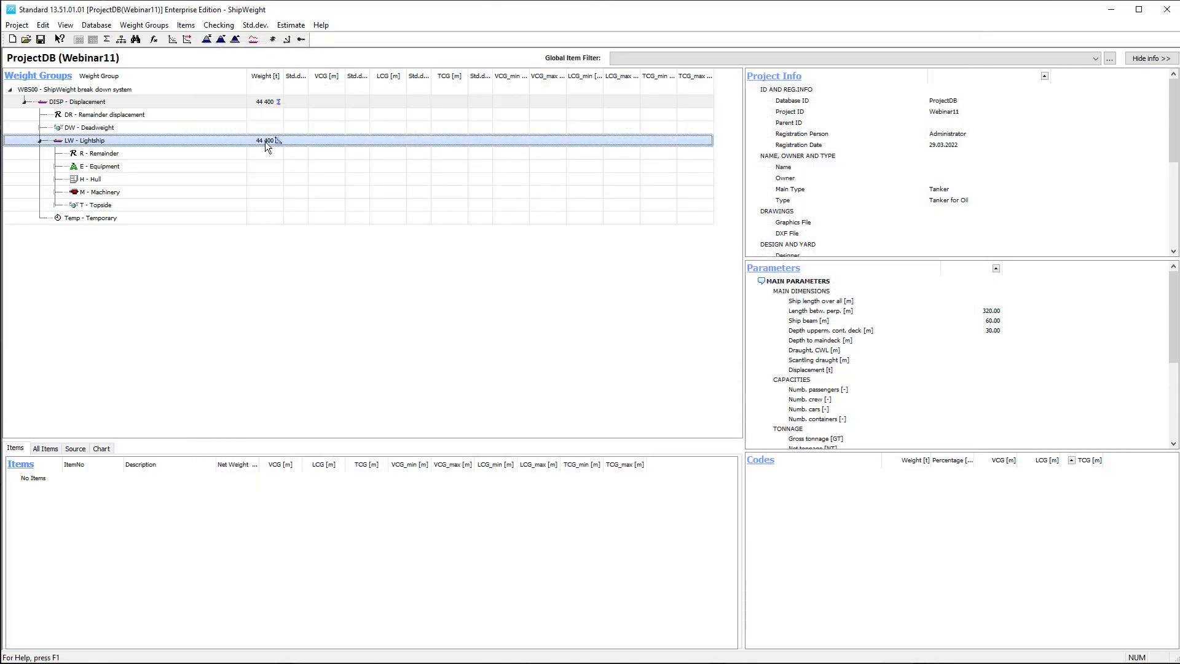
pyautogui.moveTo(308, 79); pyautogui.dragTo(333, 76)
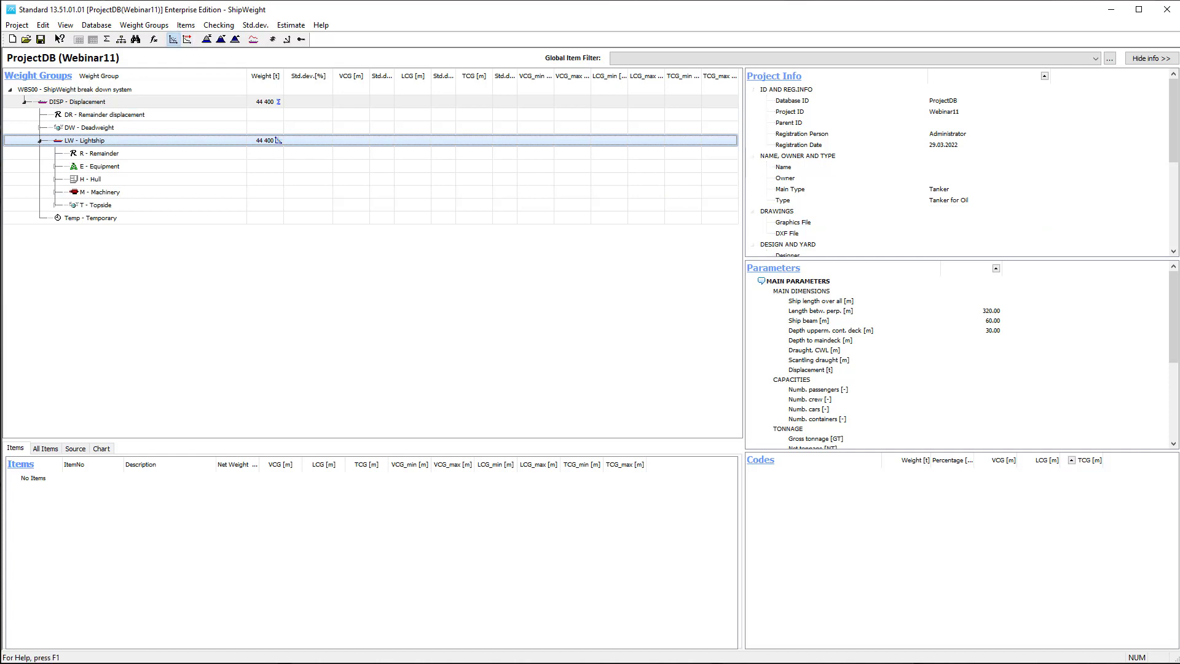
# Reopen the LW - Lightship estimation, change its method to Test and recalculate the weight with the Regression coefficient
pyautogui.doubleClick(277, 140)
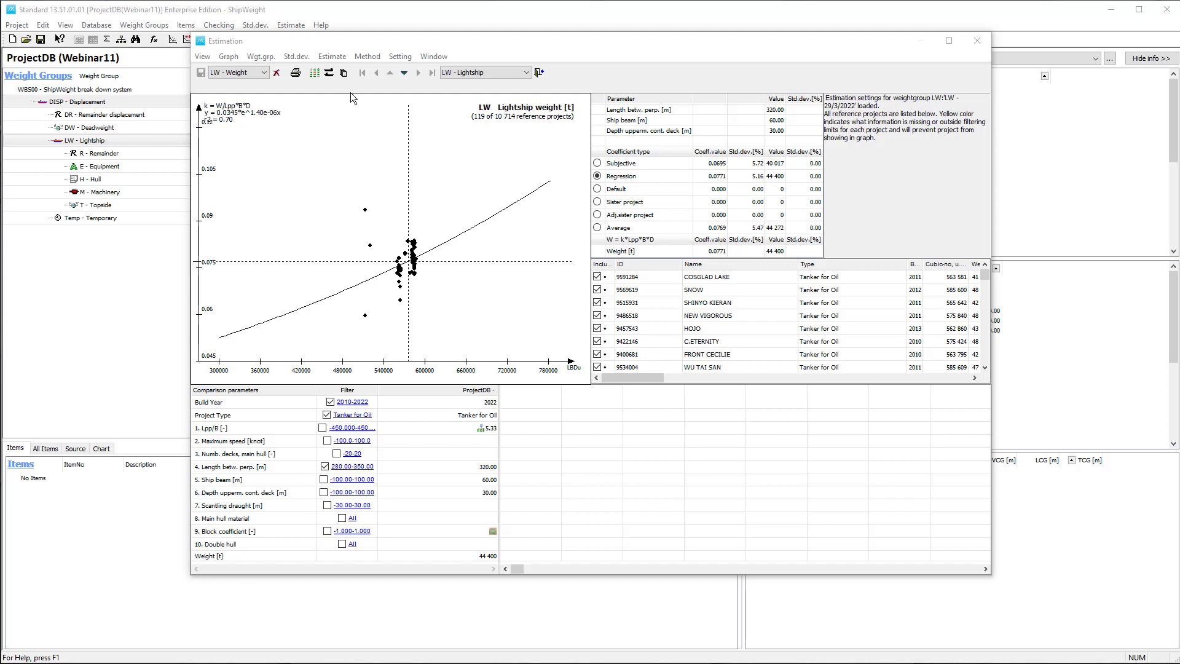
pyautogui.click(332, 56)
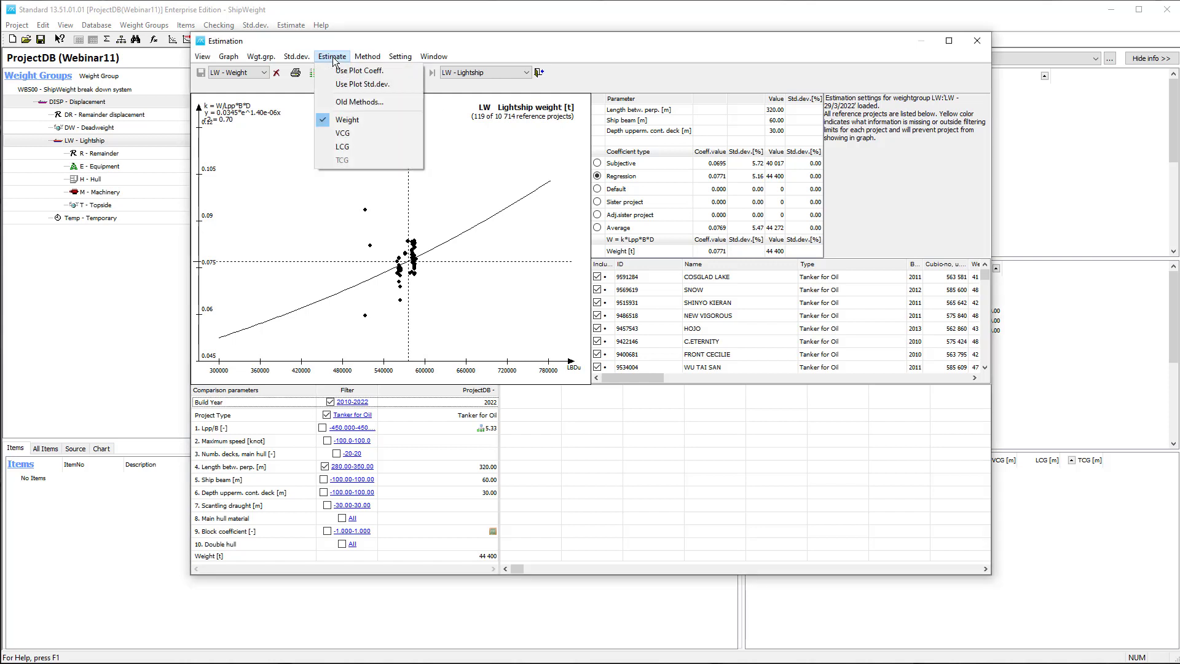
pyautogui.moveTo(369, 59)
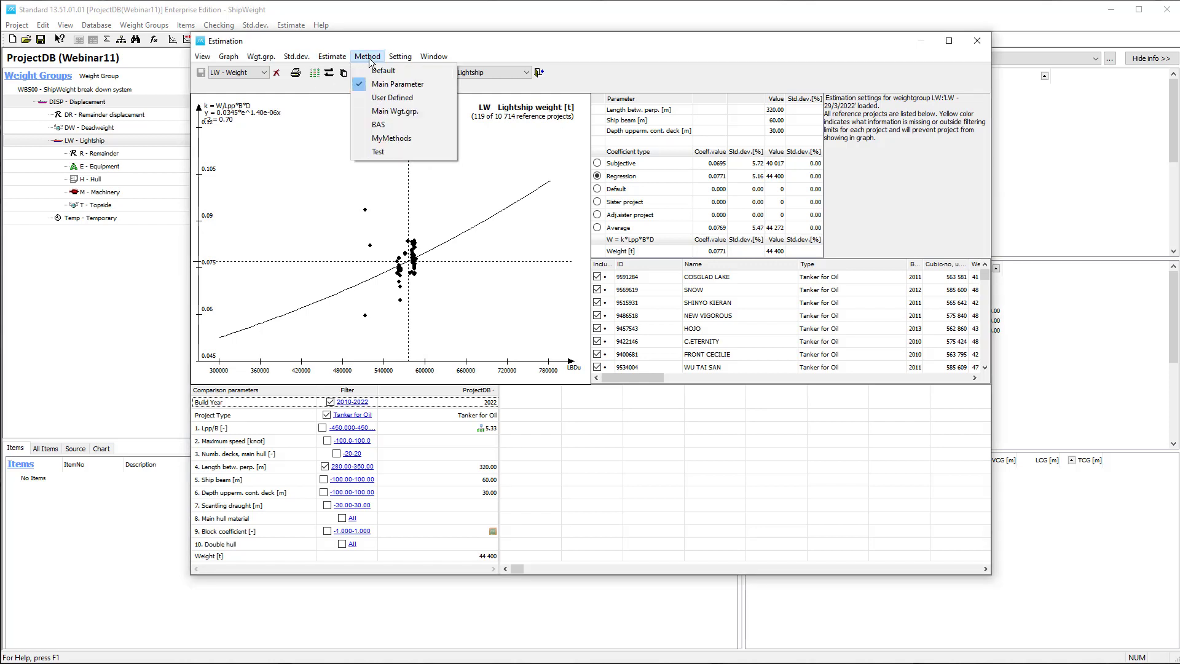
pyautogui.click(389, 151)
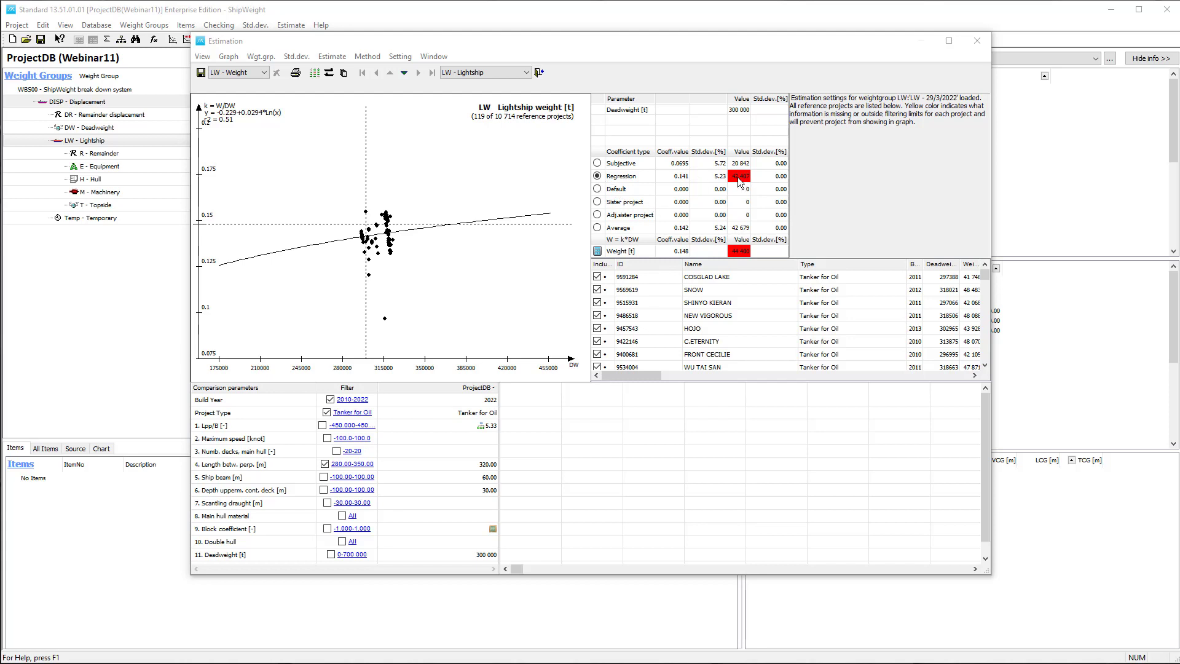
pyautogui.click(596, 250)
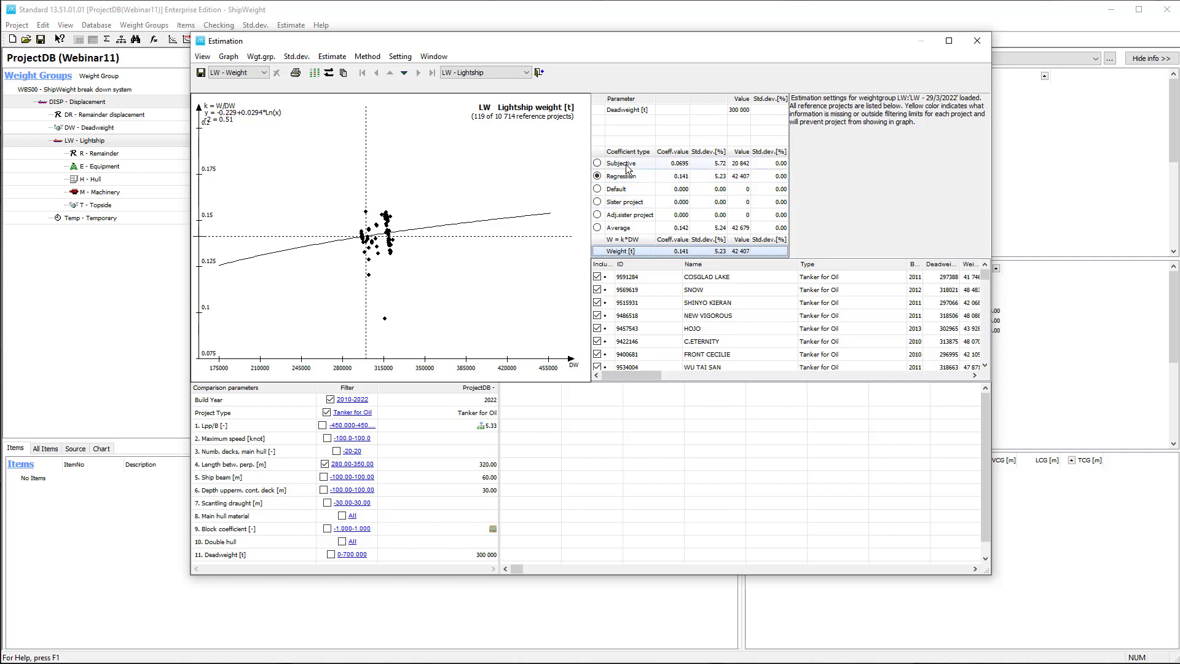
# Use the Subjective coefficient for the deadweight-based estimate and raise it on the graph to about 0.147
pyautogui.click(597, 163)
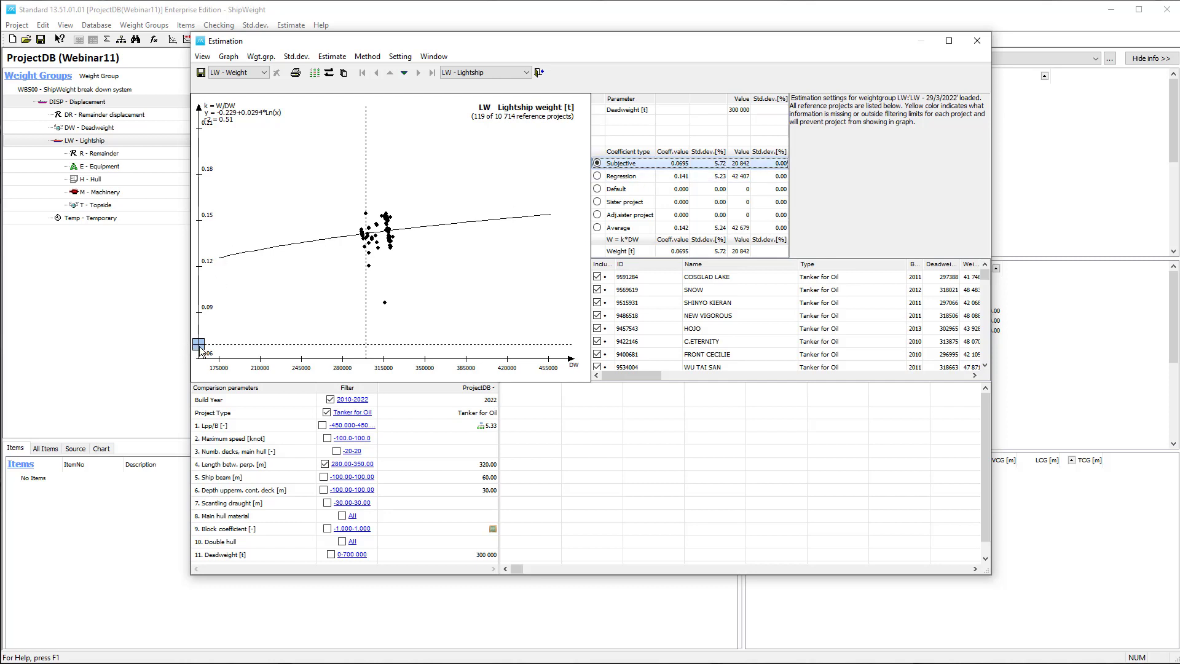
pyautogui.moveTo(200, 325); pyautogui.dragTo(200, 275)
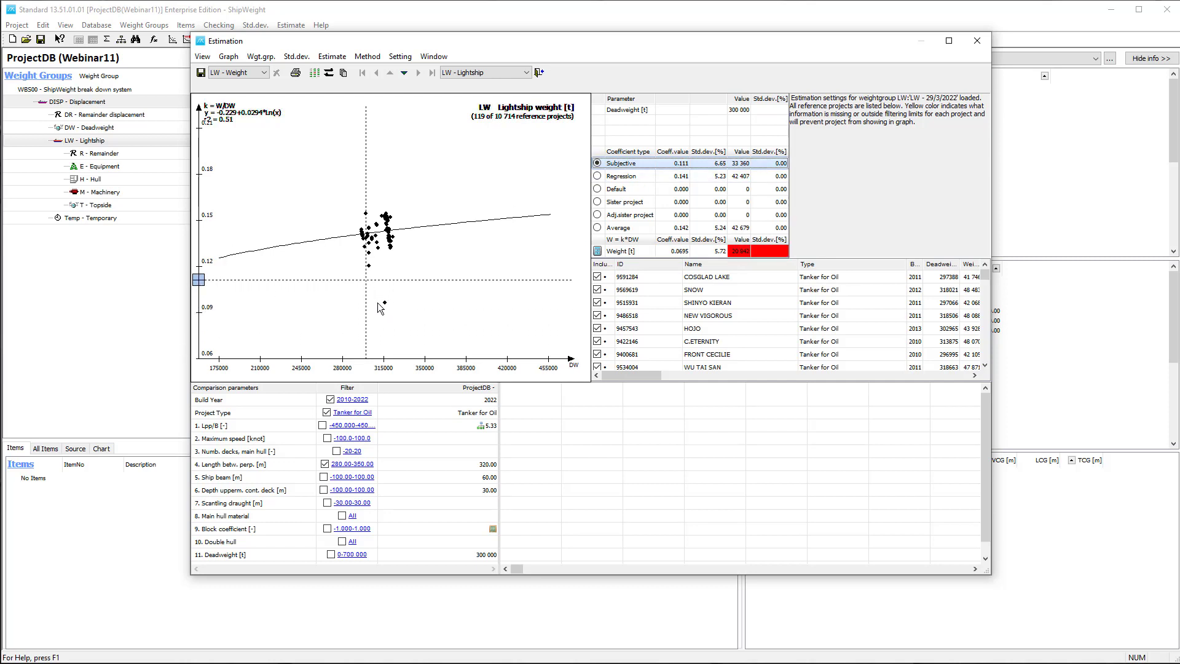
pyautogui.moveTo(198, 280); pyautogui.dragTo(200, 254)
pyautogui.moveTo(200, 253); pyautogui.dragTo(200, 219)
pyautogui.moveTo(196, 217); pyautogui.dragTo(196, 225)
pyautogui.moveTo(311, 42); pyautogui.dragTo(238, 31)
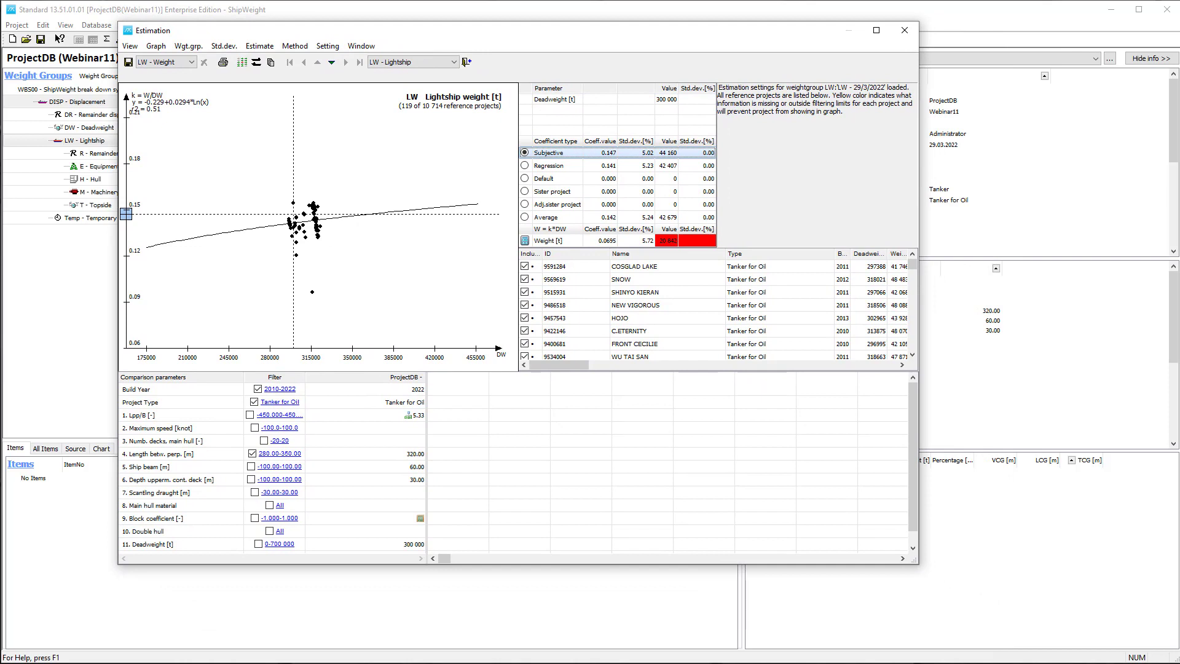
# Return the lightship estimation to the Main Parameter method and save it with the Regression coefficient before closing the estimation
pyautogui.click(305, 47)
pyautogui.click(321, 74)
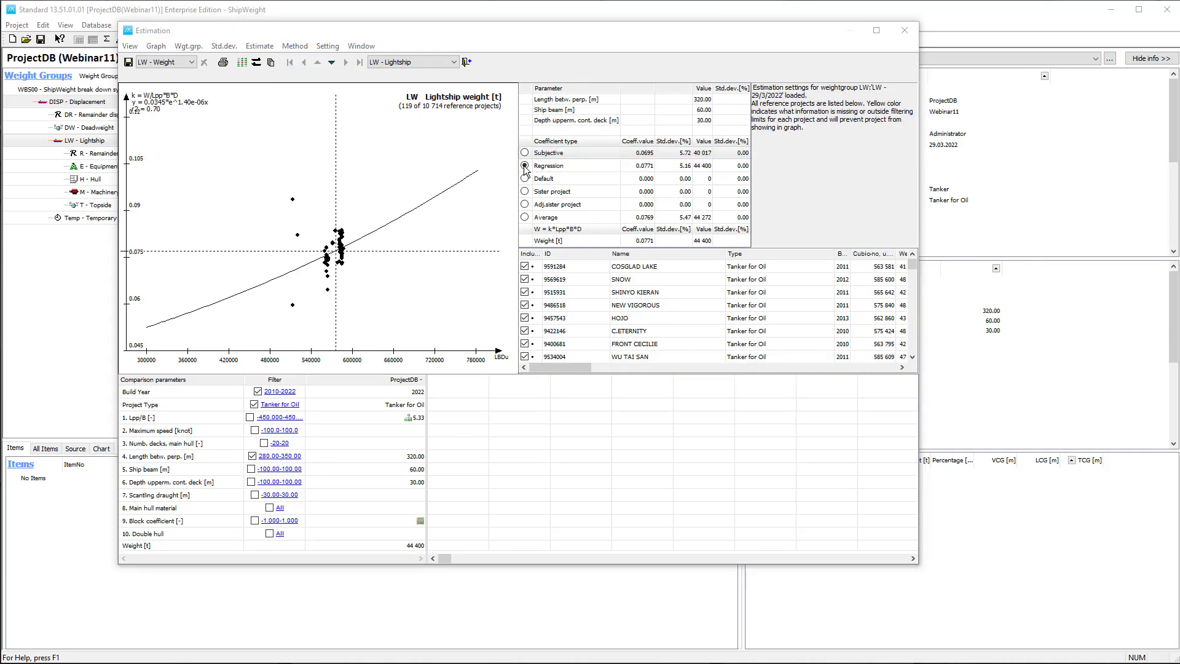
pyautogui.moveTo(409, 28); pyautogui.dragTo(447, 60)
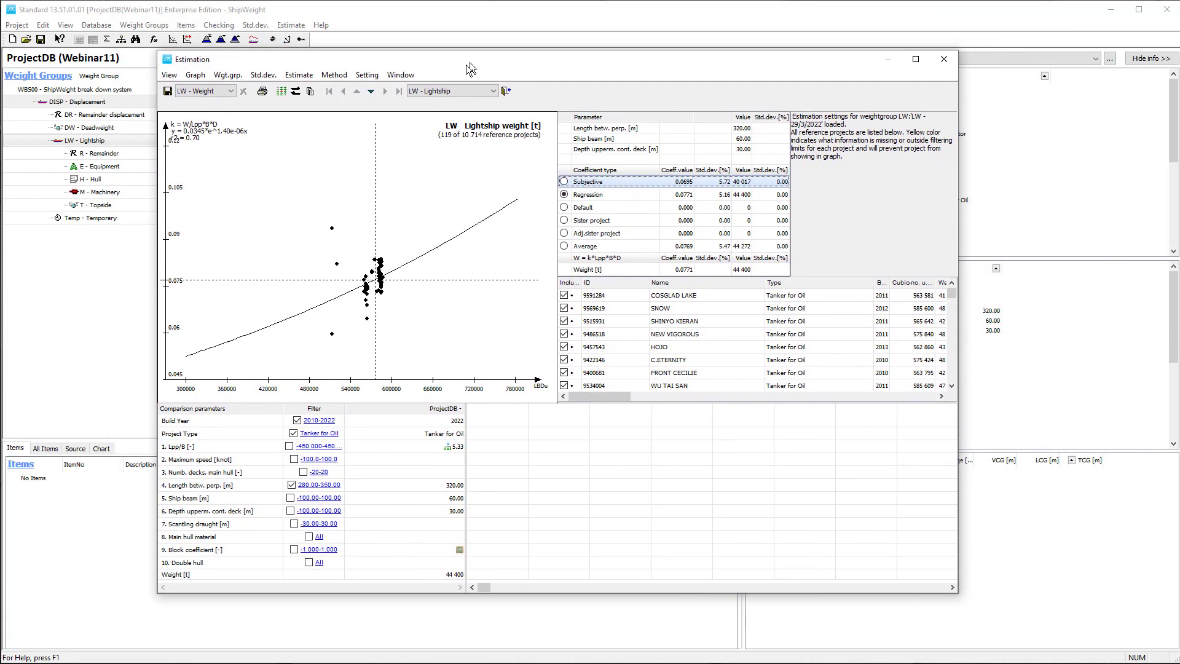
pyautogui.click(586, 209)
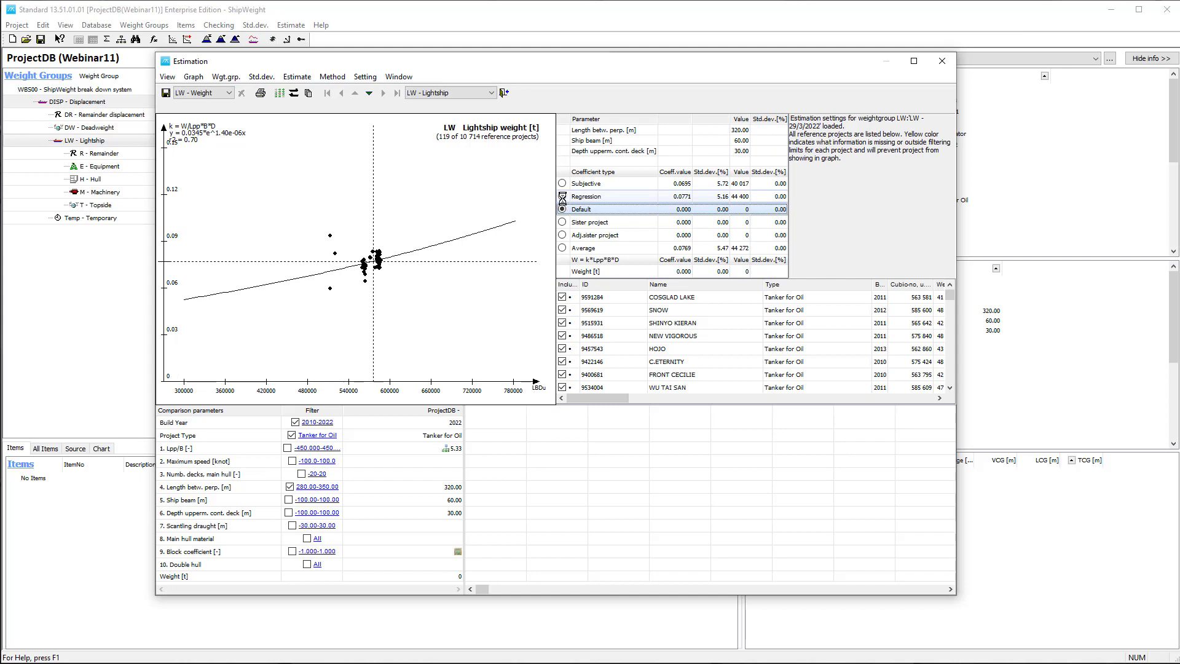
pyautogui.click(729, 197)
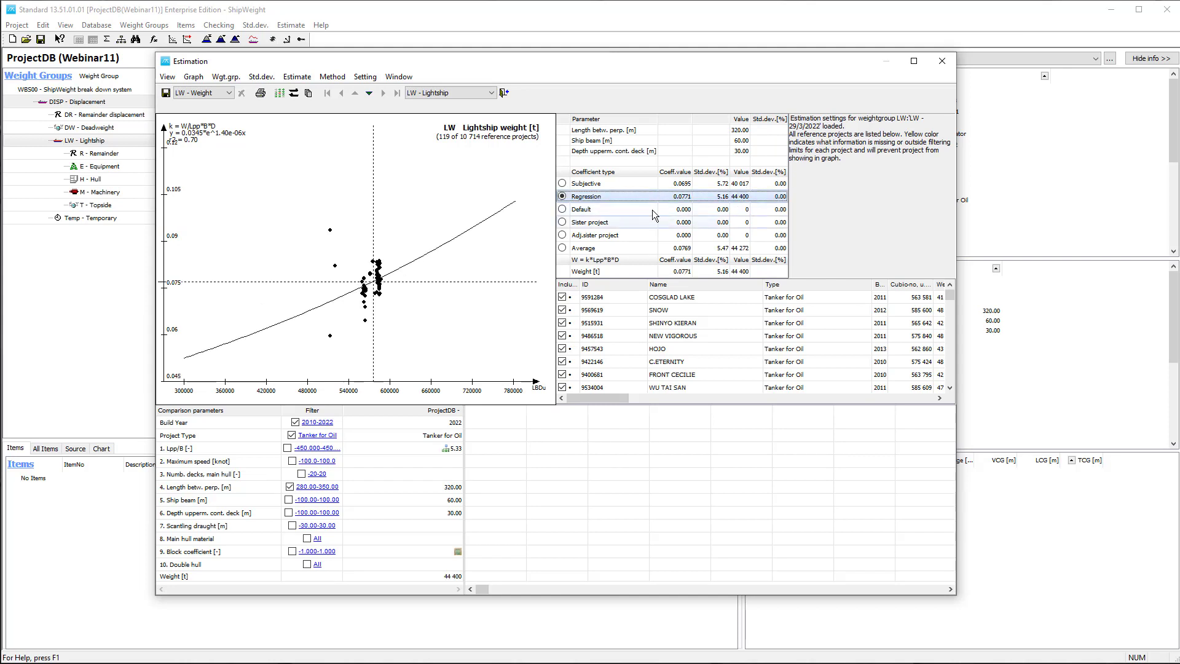
pyautogui.click(165, 94)
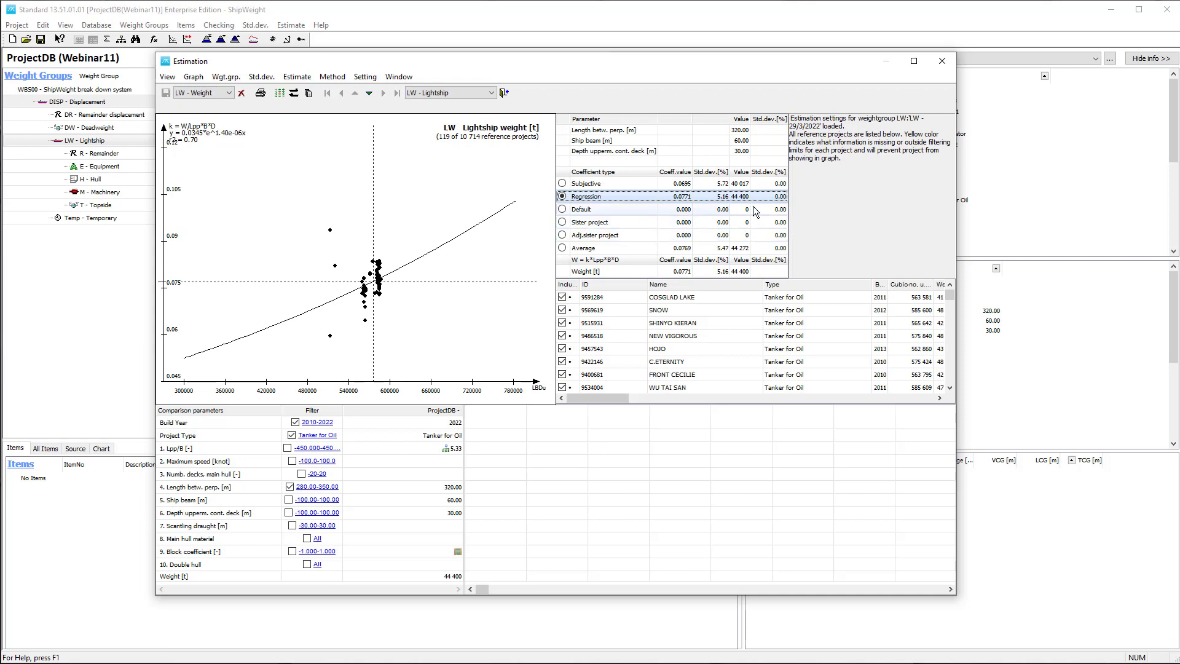
pyautogui.click(503, 93)
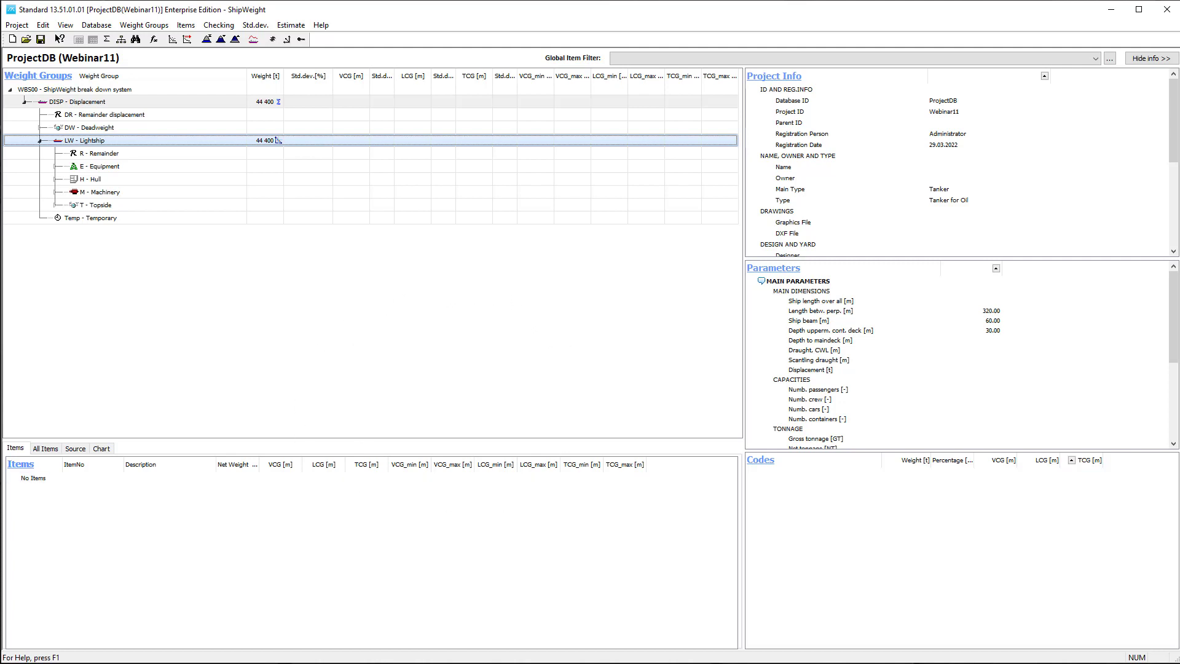
# Switch to the ShipWeight website in Chrome and open the news article announcing the ShipWeight Cloud subscription service
pyautogui.click(332, 653)
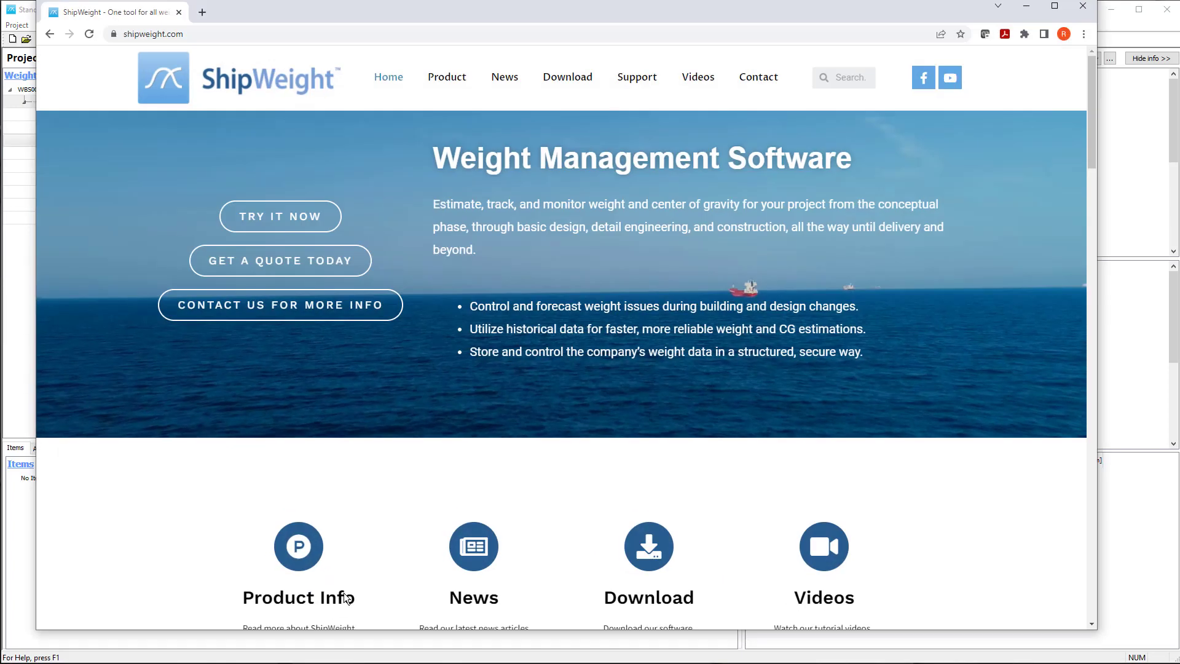
pyautogui.moveTo(374, 21); pyautogui.dragTo(361, 32)
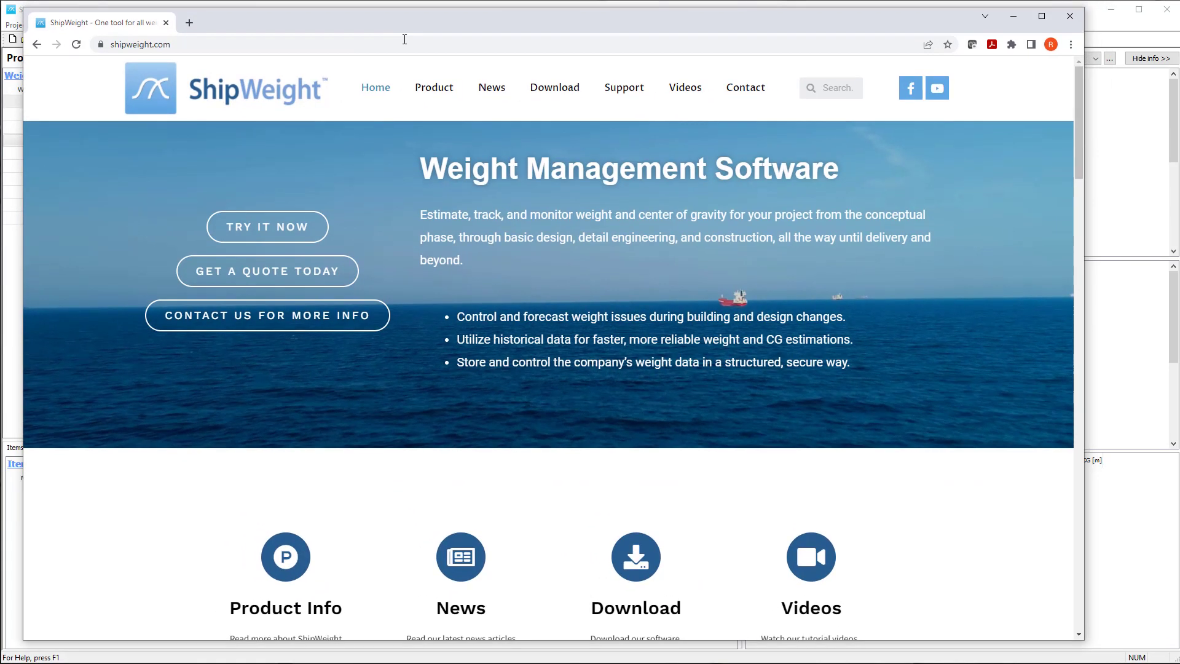
pyautogui.click(489, 91)
pyautogui.scroll(-9, 593, 376)
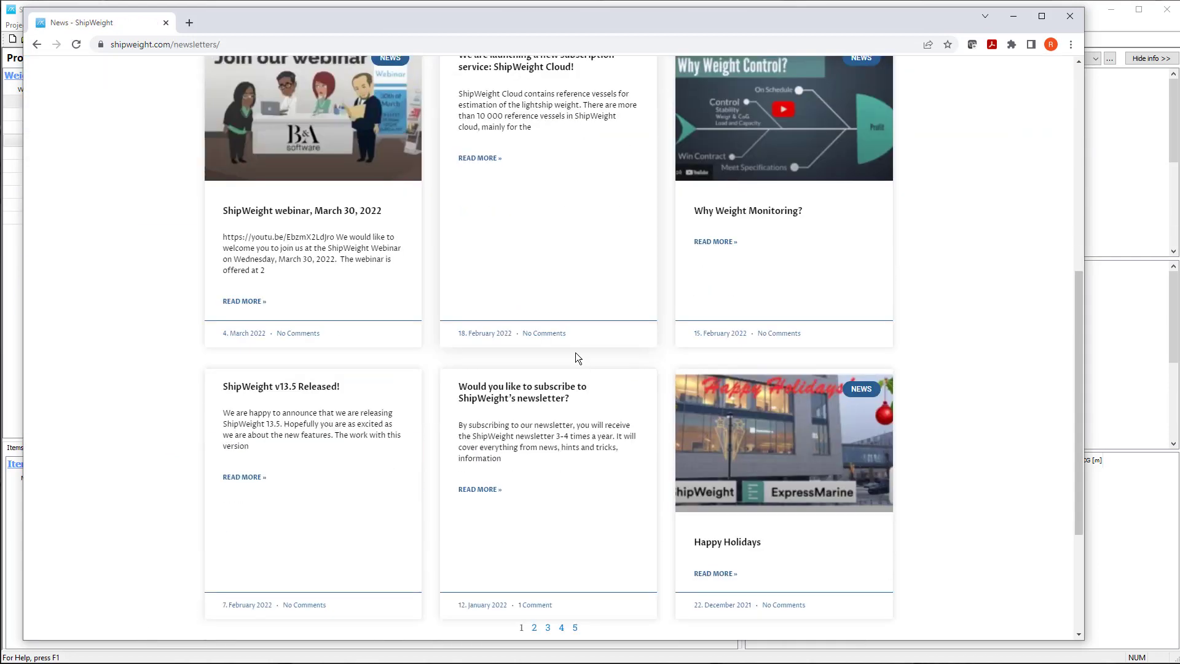
pyautogui.scroll(4, 548, 313)
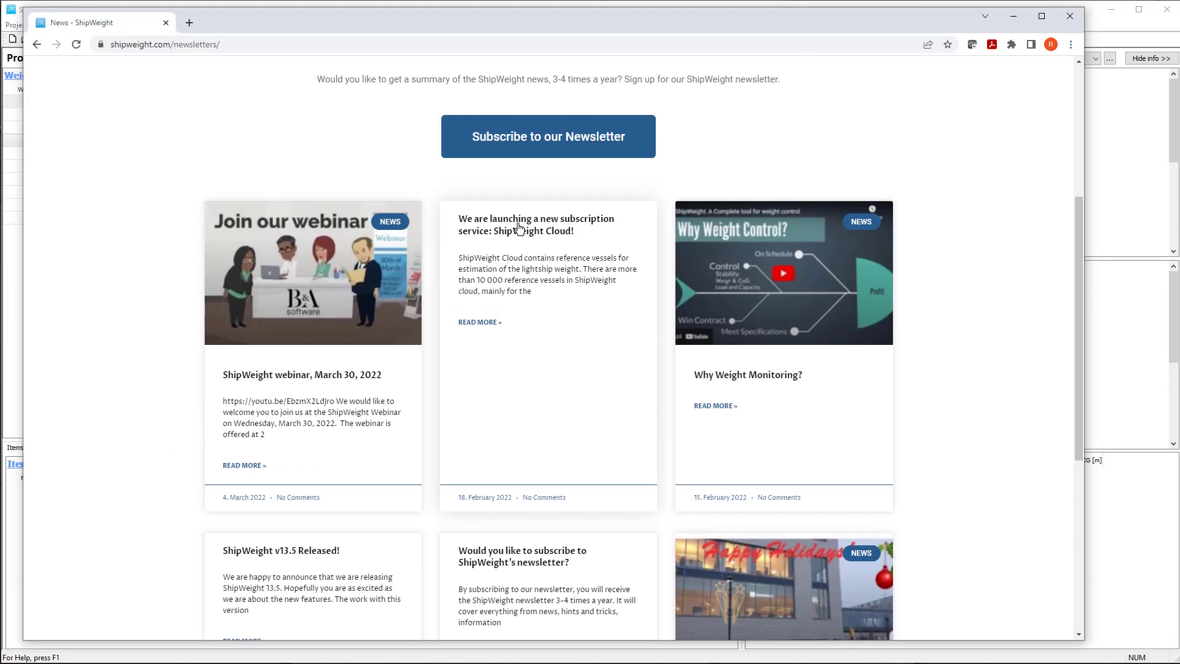
pyautogui.click(518, 227)
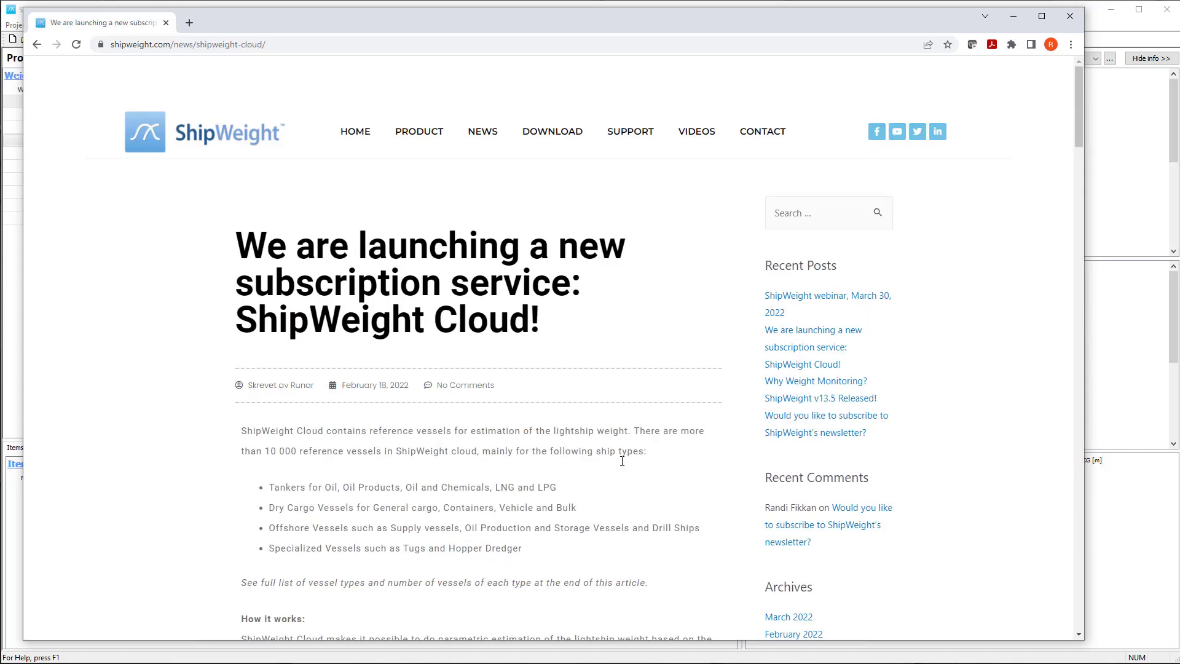
# Read through the ShipWeight Cloud article, examining how the service works and the list of included vessel types
pyautogui.scroll(-5, 591, 440)
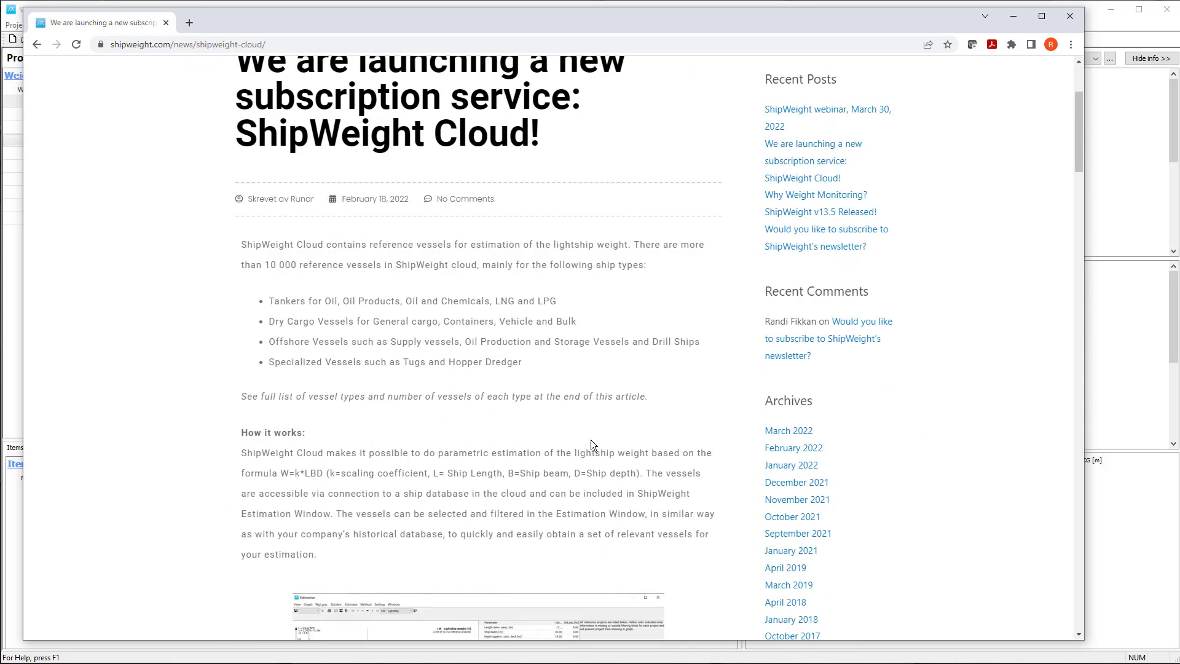
pyautogui.scroll(-8, 512, 374)
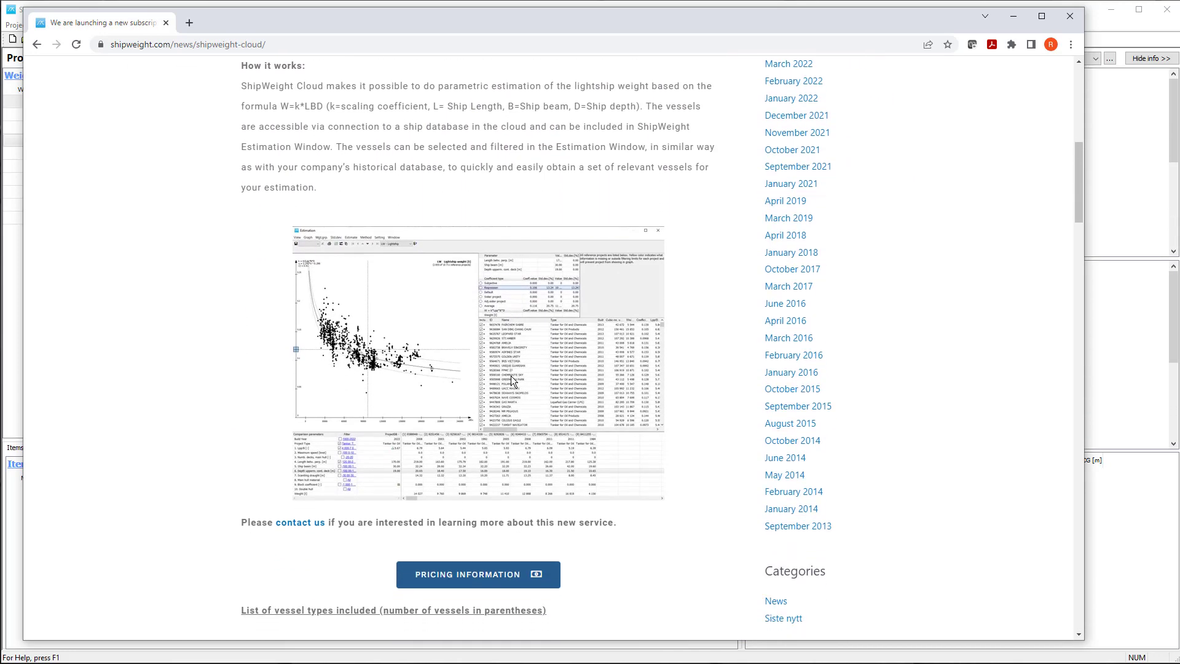
pyautogui.scroll(-5, 625, 488)
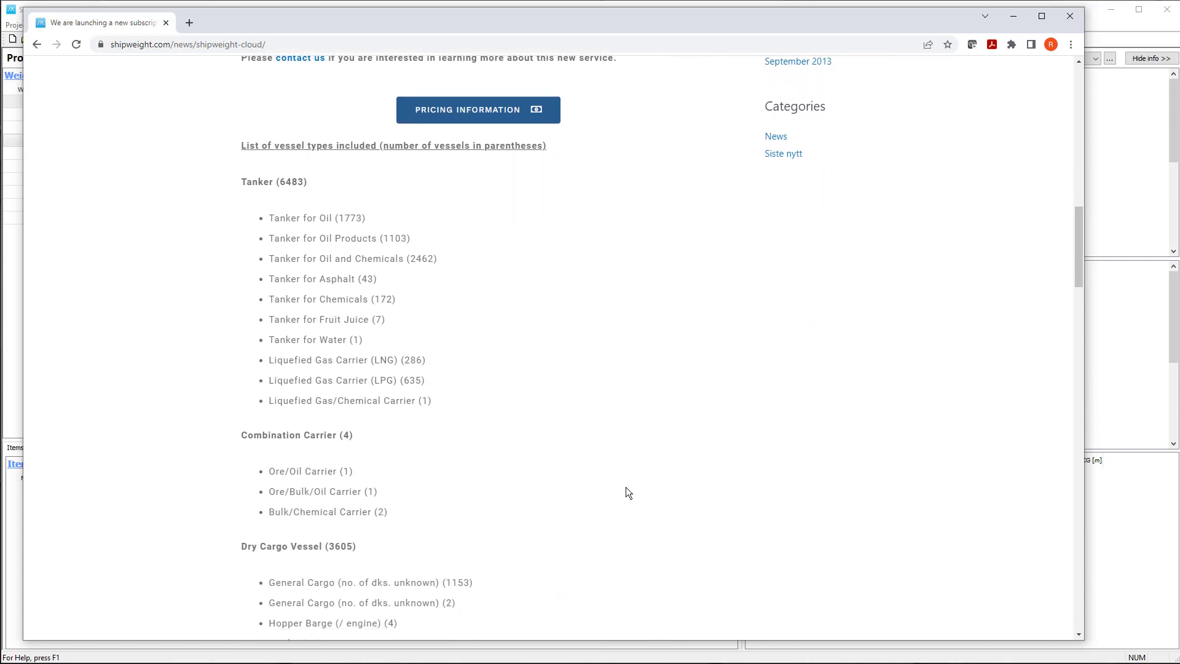
pyautogui.scroll(4, 435, 240)
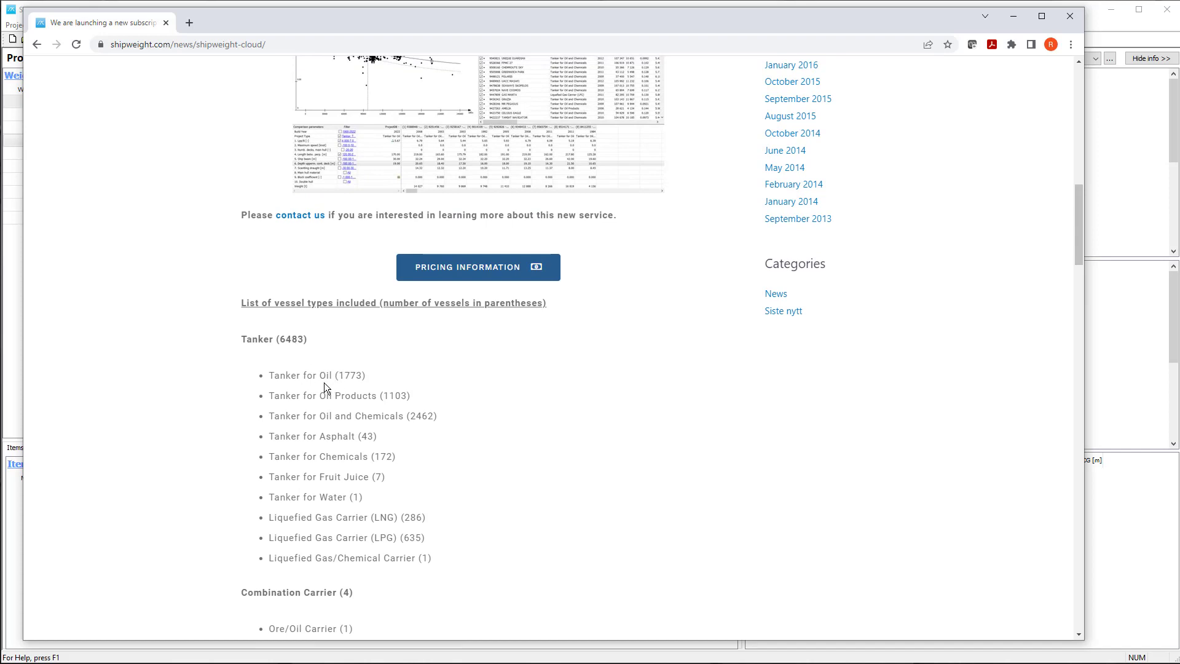
pyautogui.scroll(-5, 350, 389)
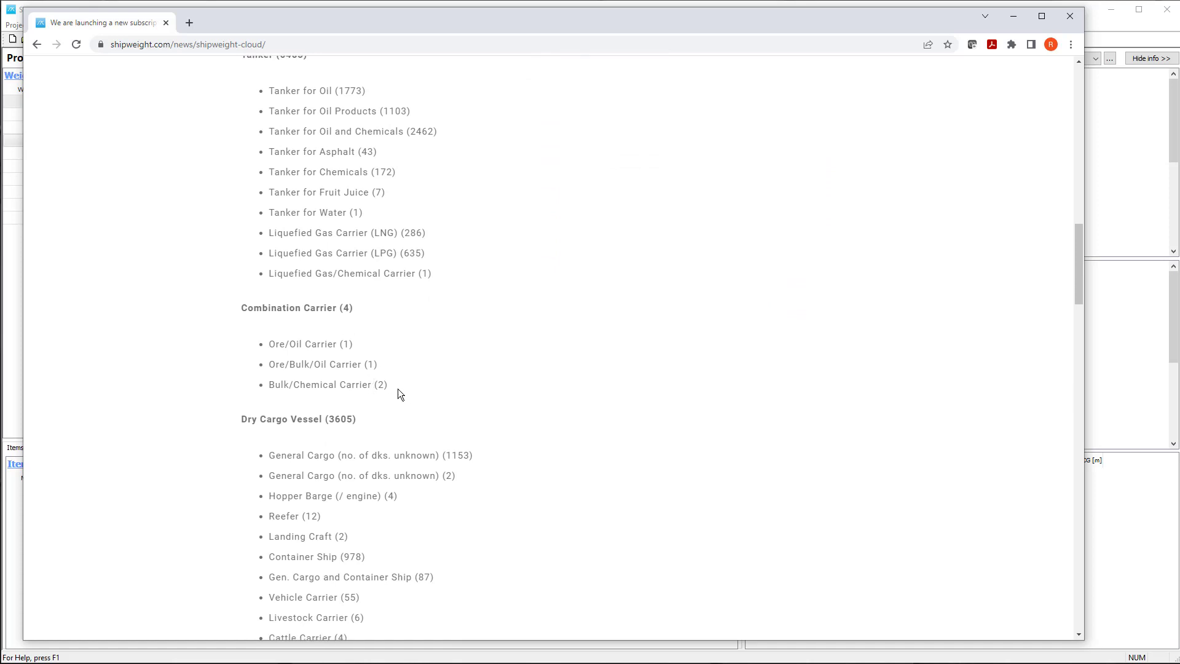
pyautogui.scroll(-5, 398, 392)
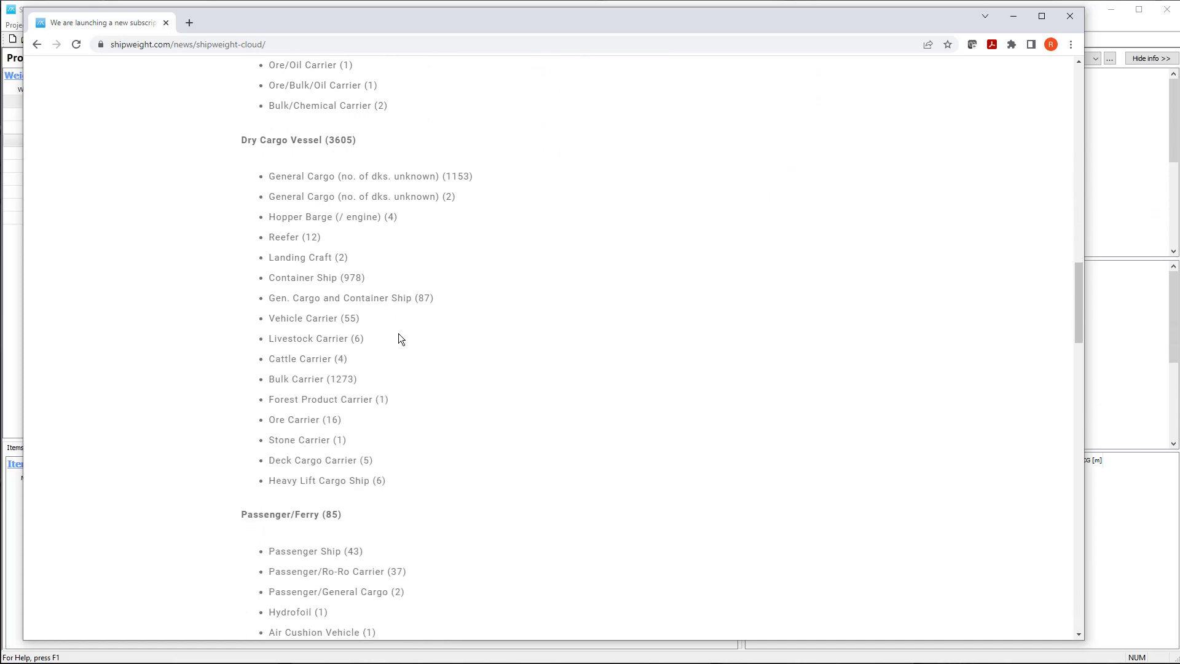
pyautogui.scroll(-3, 428, 395)
pyautogui.scroll(-6, 429, 394)
pyautogui.scroll(-5, 428, 393)
pyautogui.scroll(-6, 428, 399)
pyautogui.scroll(10, 427, 394)
pyautogui.scroll(5, 428, 395)
pyautogui.scroll(10, 428, 402)
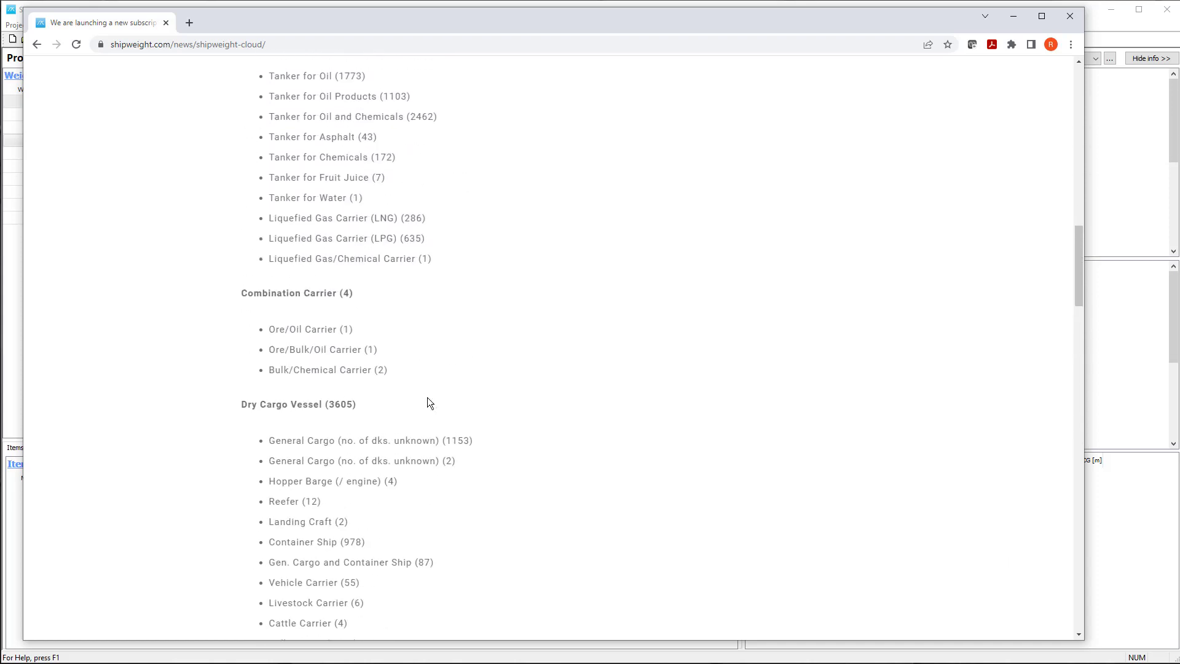